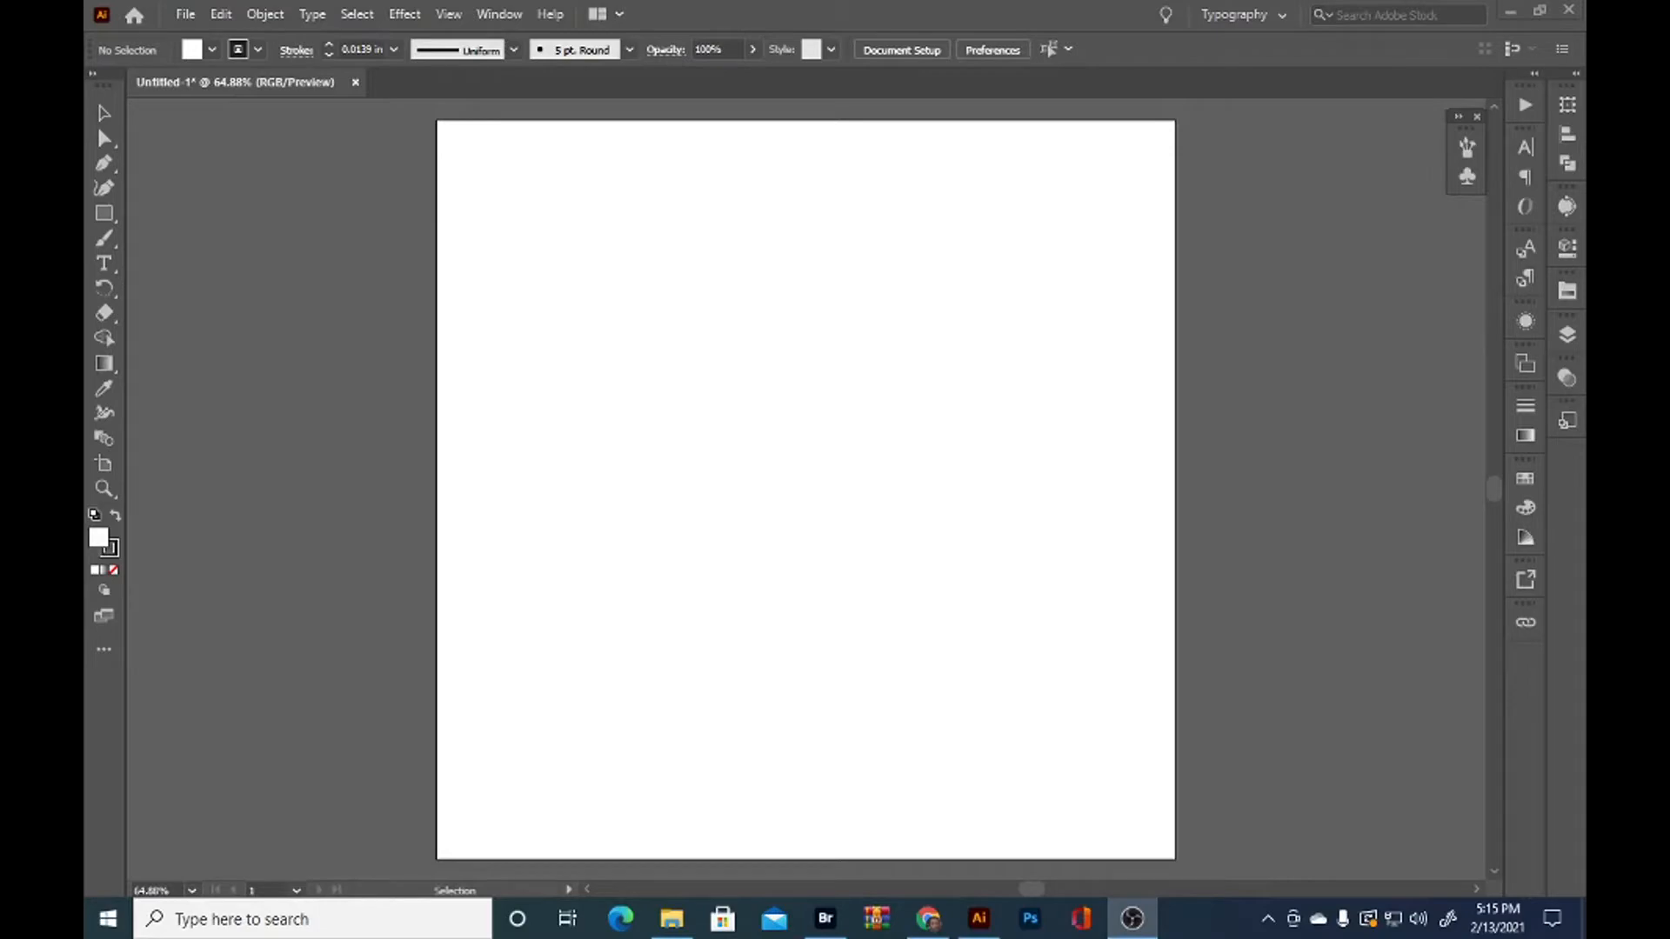
Place the scanned page Image (503) from the Scanned Documents folder onto the blank artboard
left_click(672, 920)
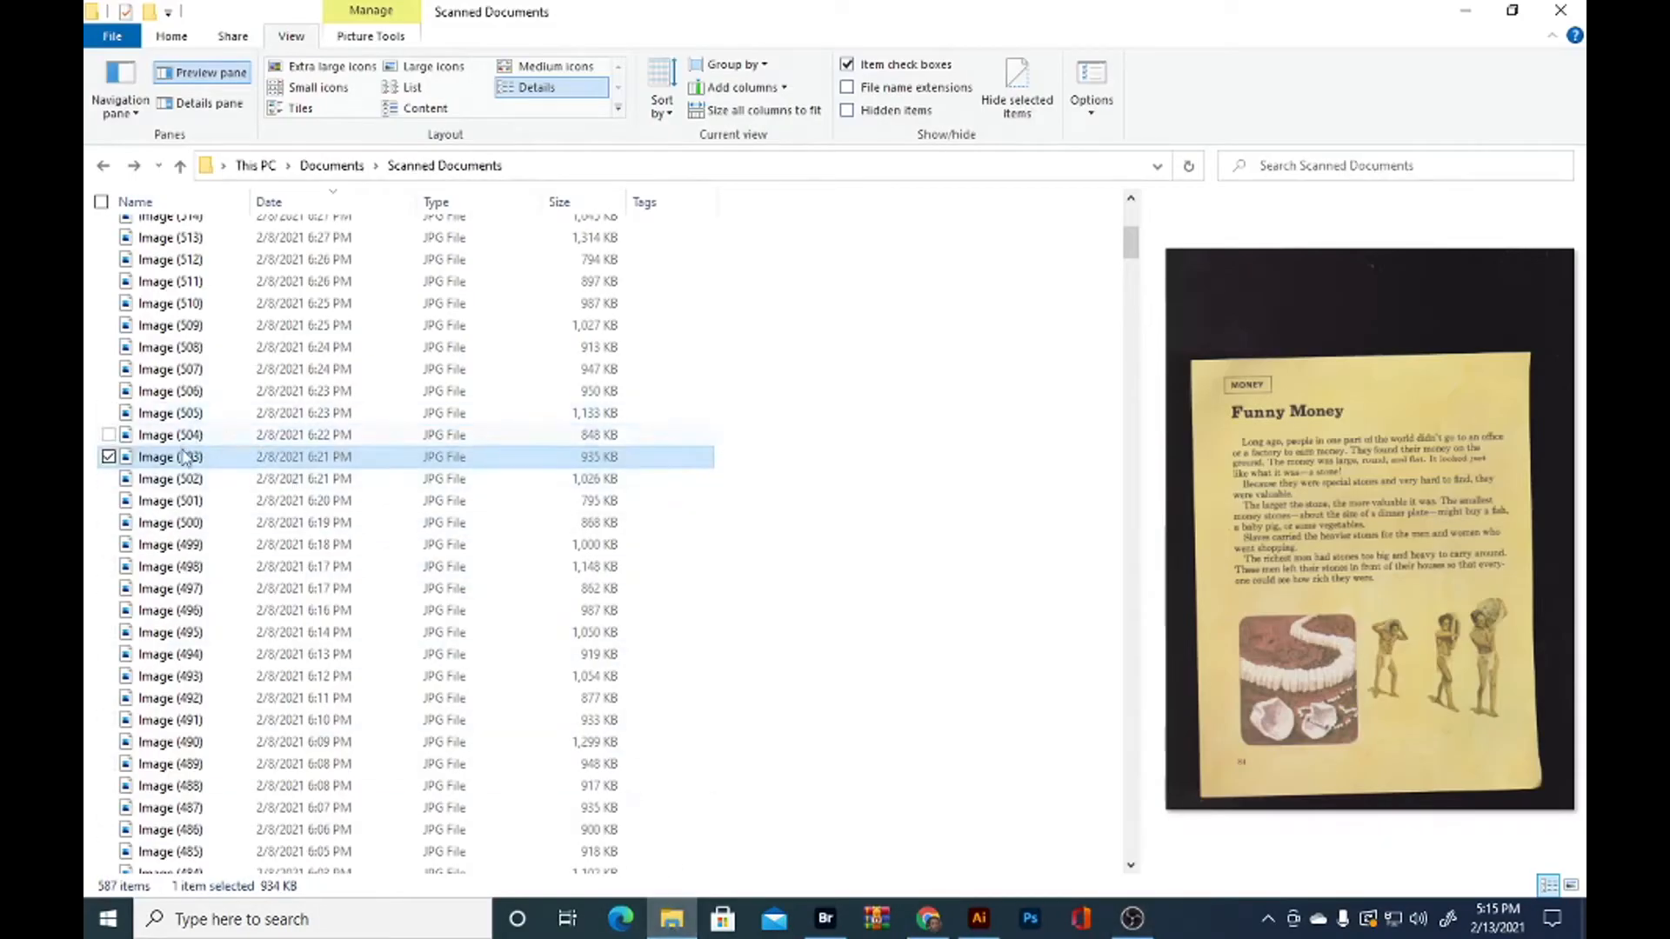
left_click_drag(180, 468, 738, 485)
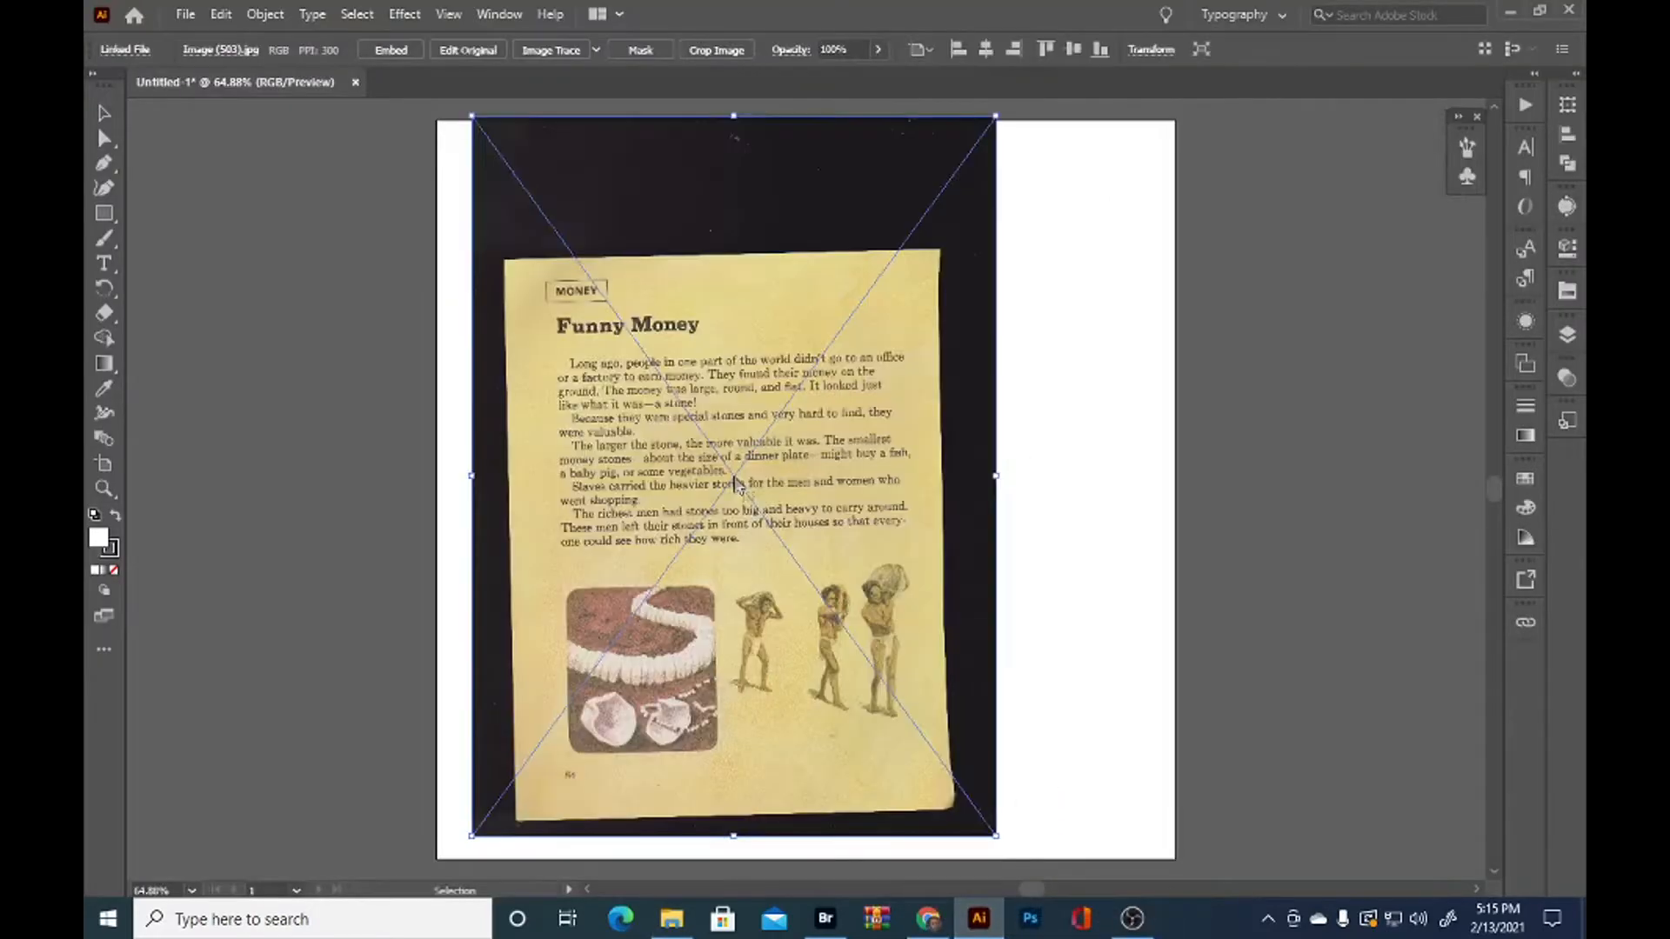
left_click(1077, 506)
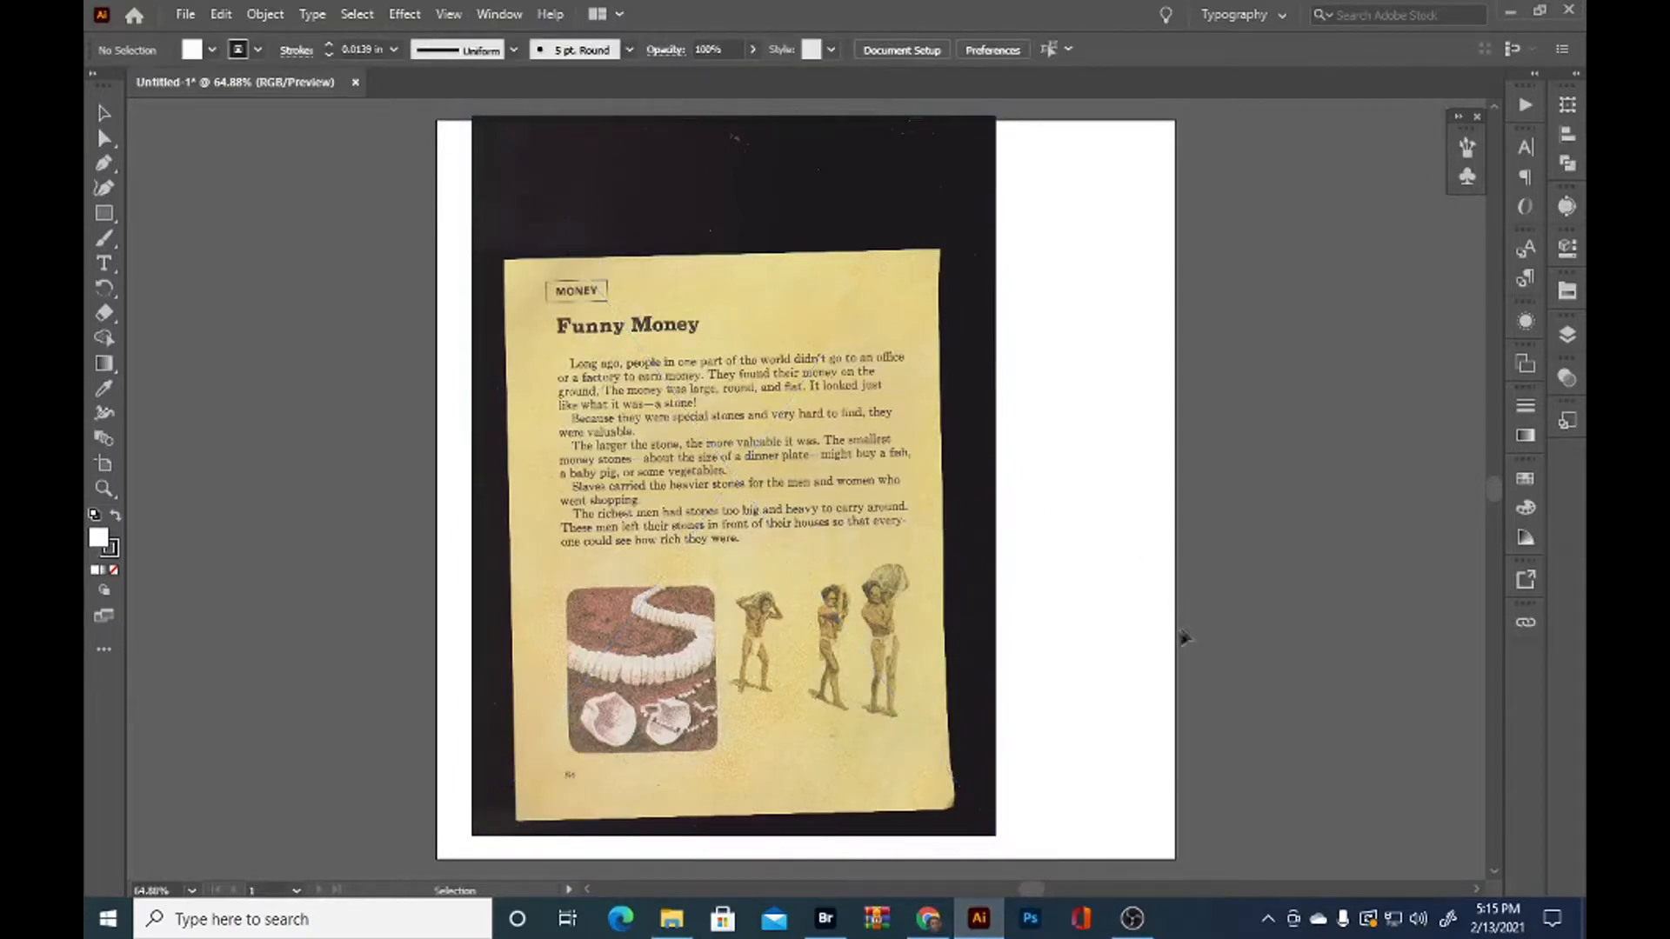
Enlarge the placed scan proportionally beyond the artboard and reposition it so the three standing figures are large enough to trace
left_click_drag(915, 648, 792, 448)
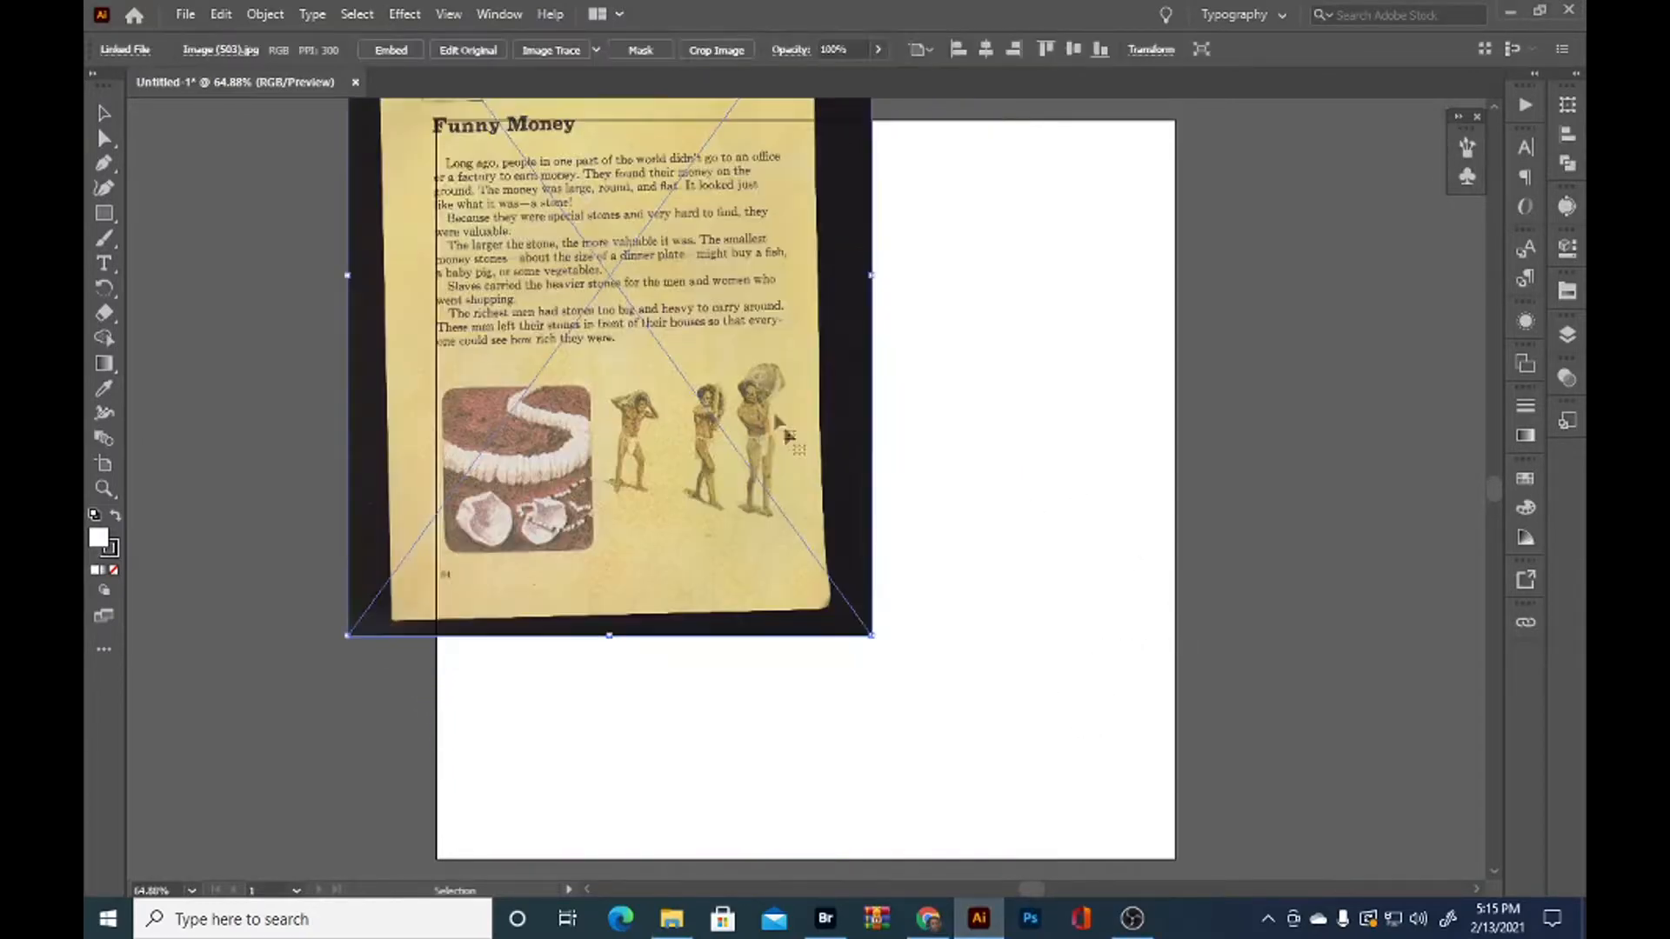
left_click_drag(873, 640, 1101, 865)
key("space")
left_click_drag(835, 464, 970, 604)
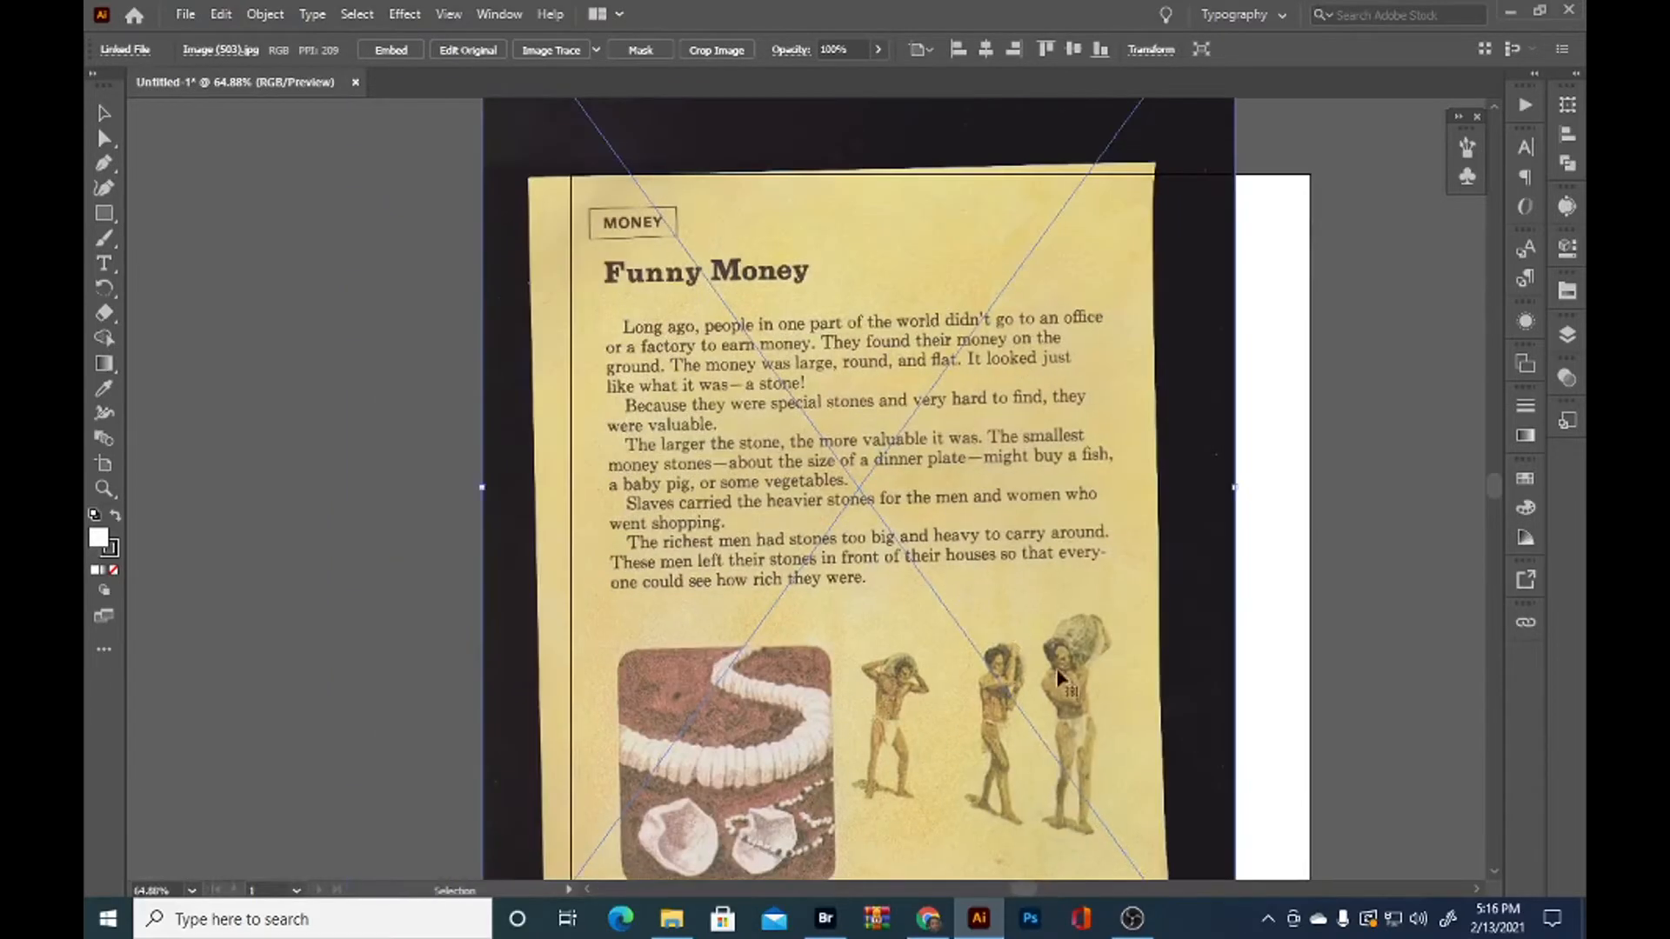
left_click_drag(1053, 697, 912, 492)
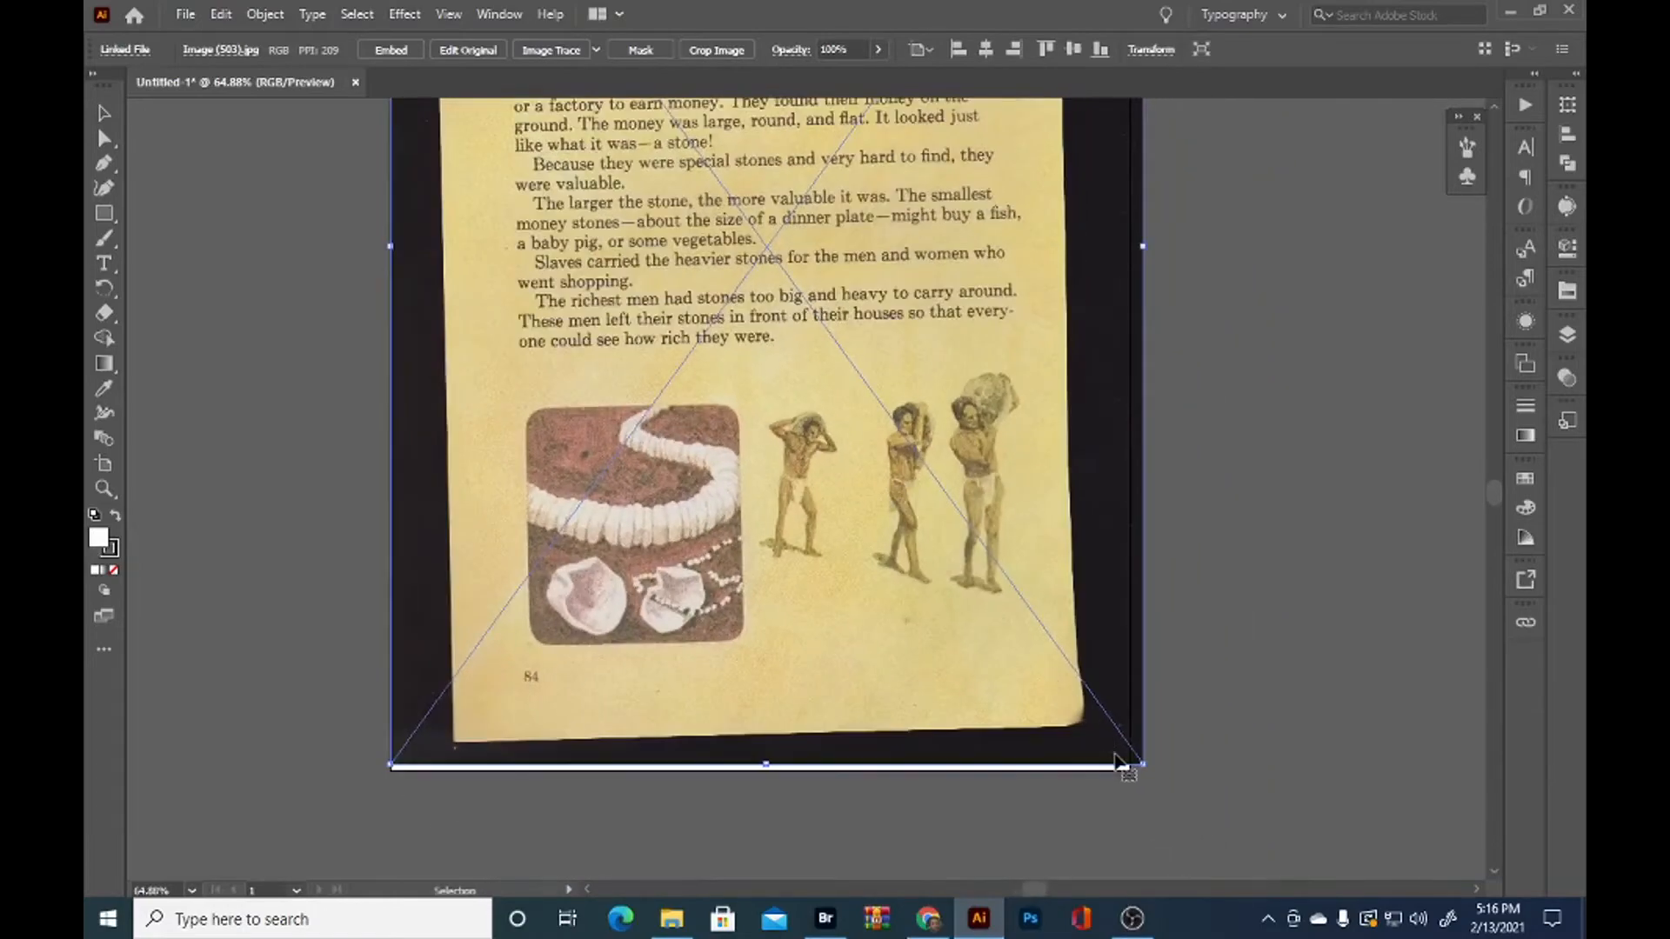
left_click_drag(1141, 765, 1275, 869)
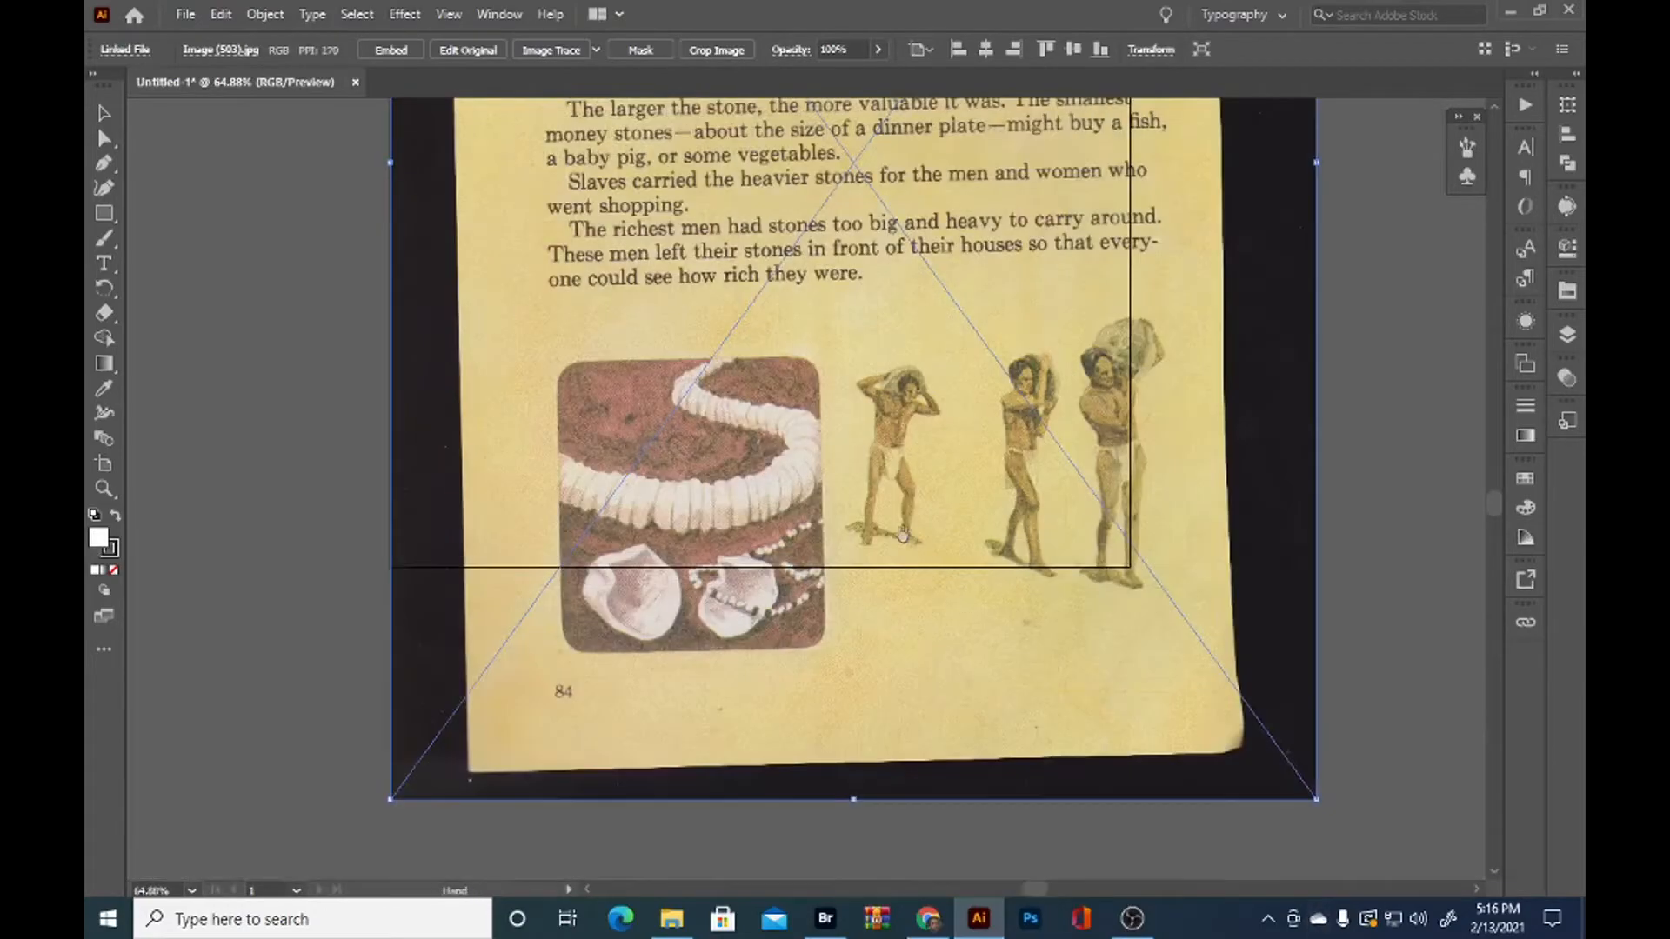
left_click_drag(909, 504, 1044, 708)
left_click_drag(1088, 609, 973, 461)
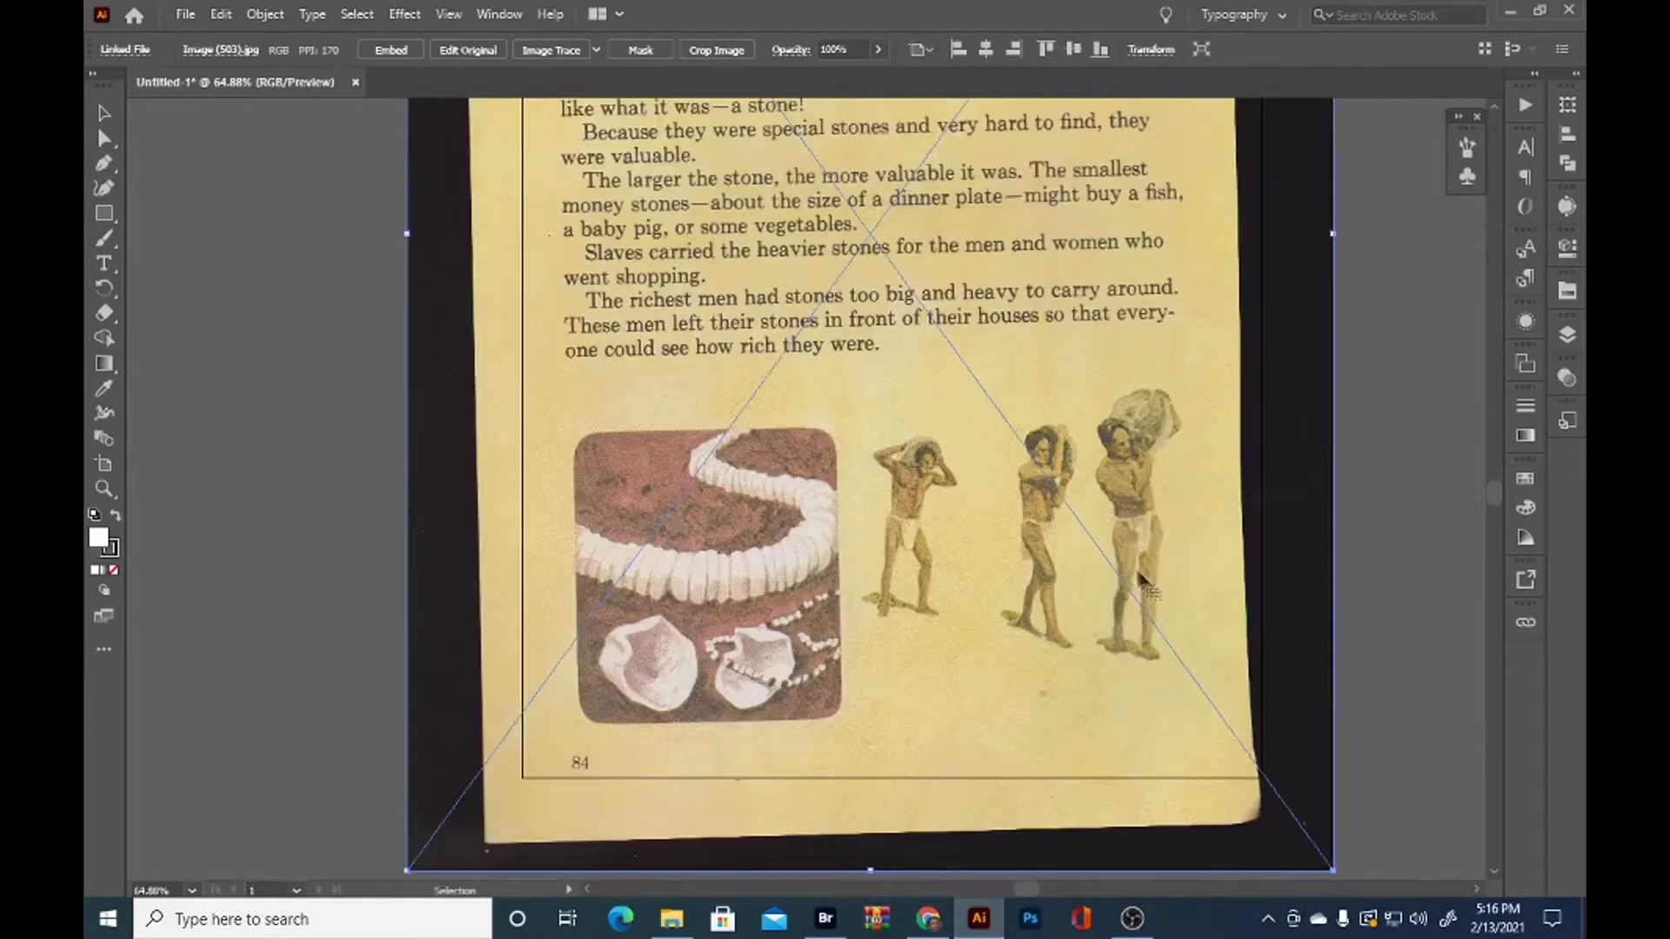
left_click(1364, 594)
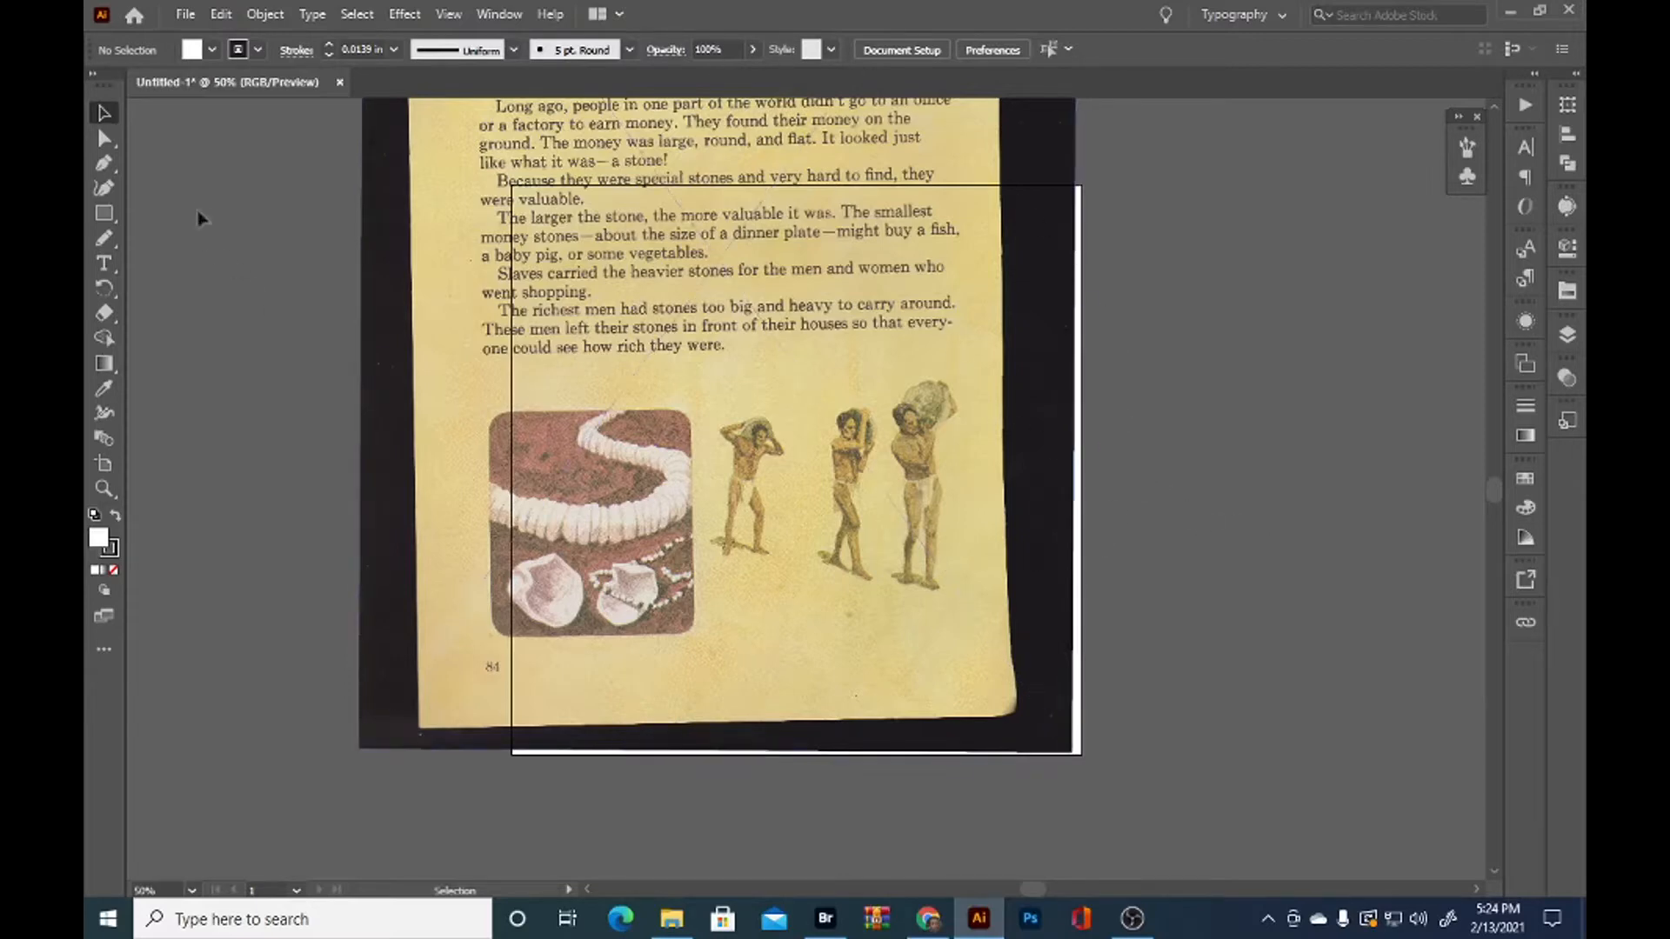
Trace a closed Pencil tool outline around the rightmost man and the stone he carries
left_click(104, 240)
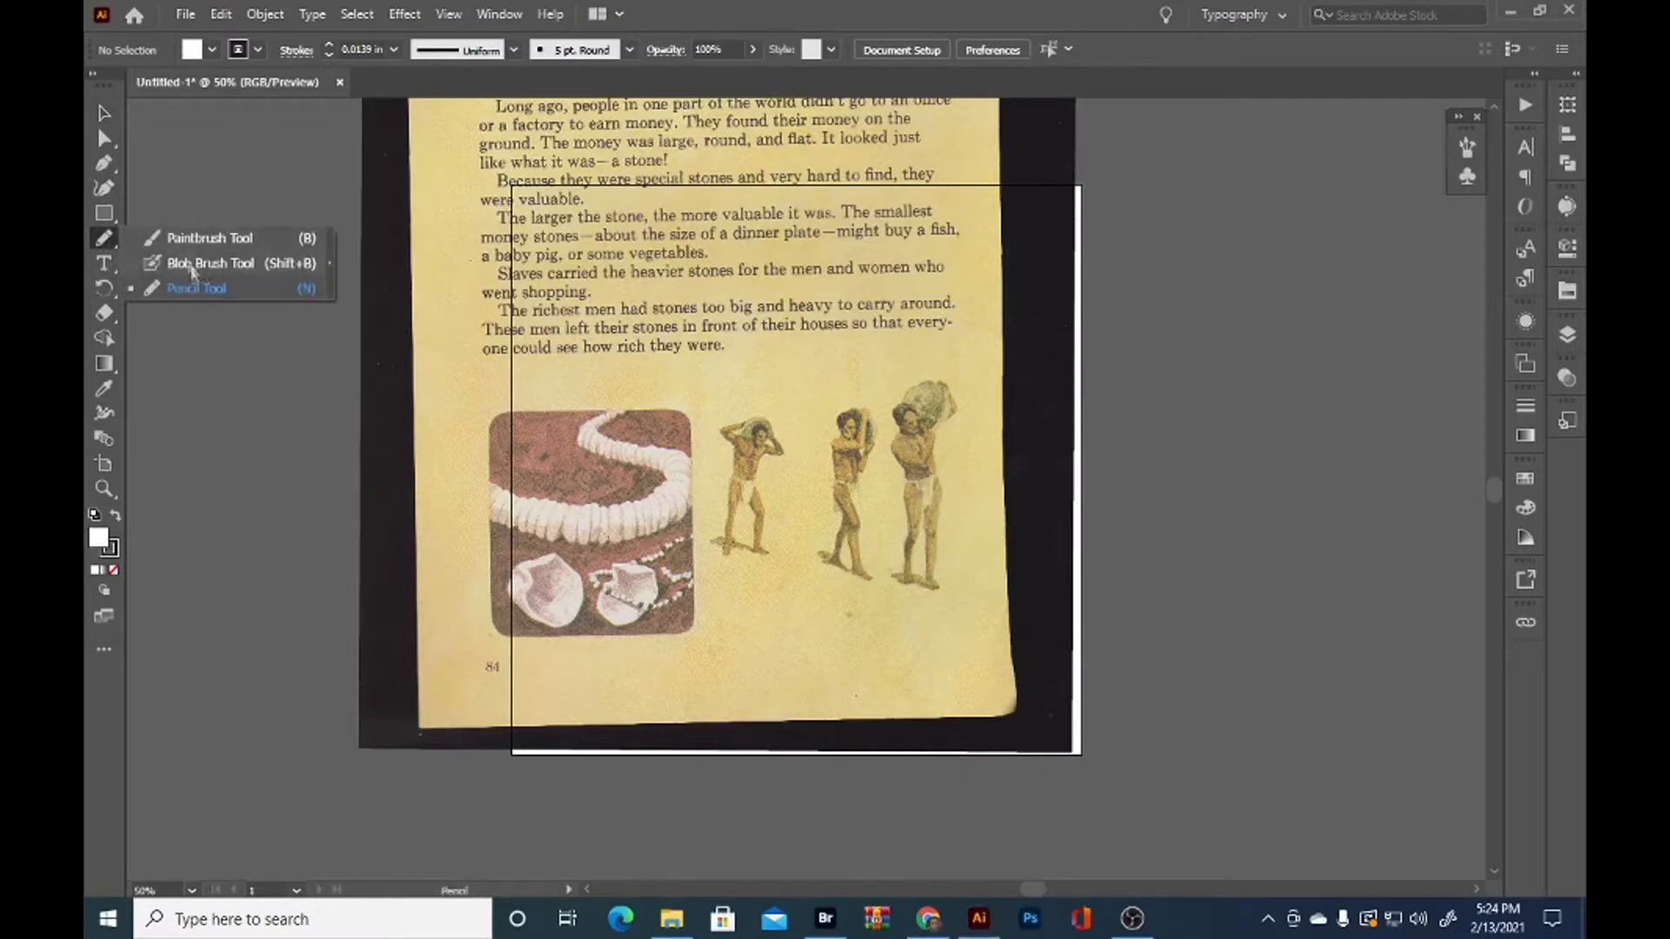
left_click(196, 286)
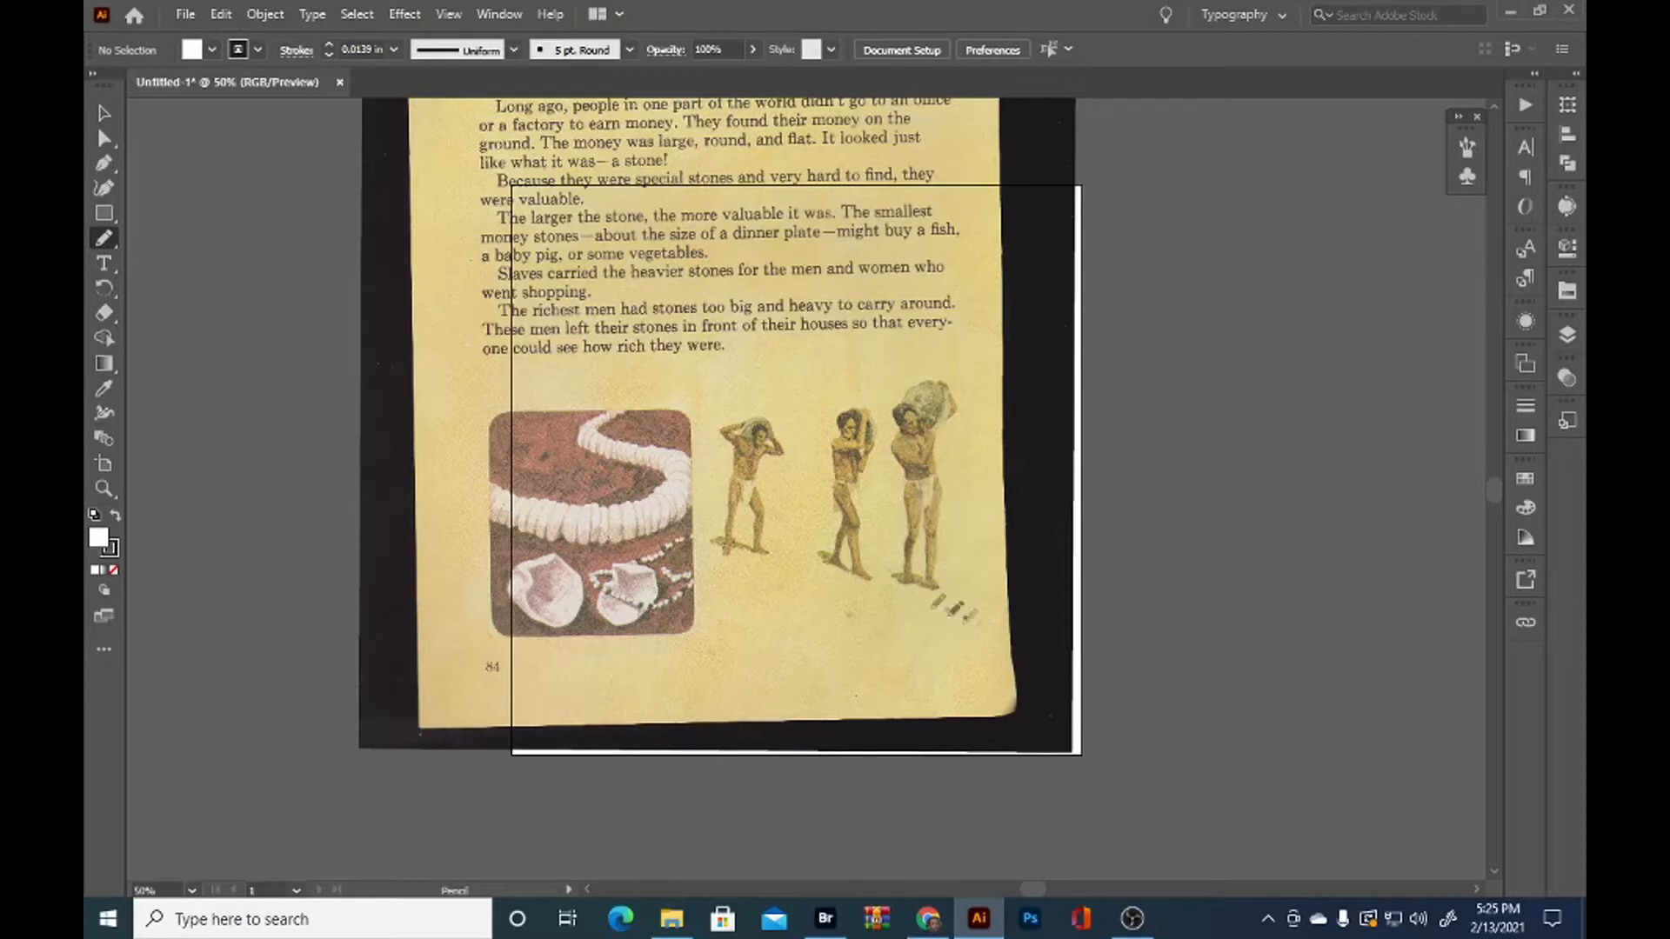
scroll(979, 550, "up", 2)
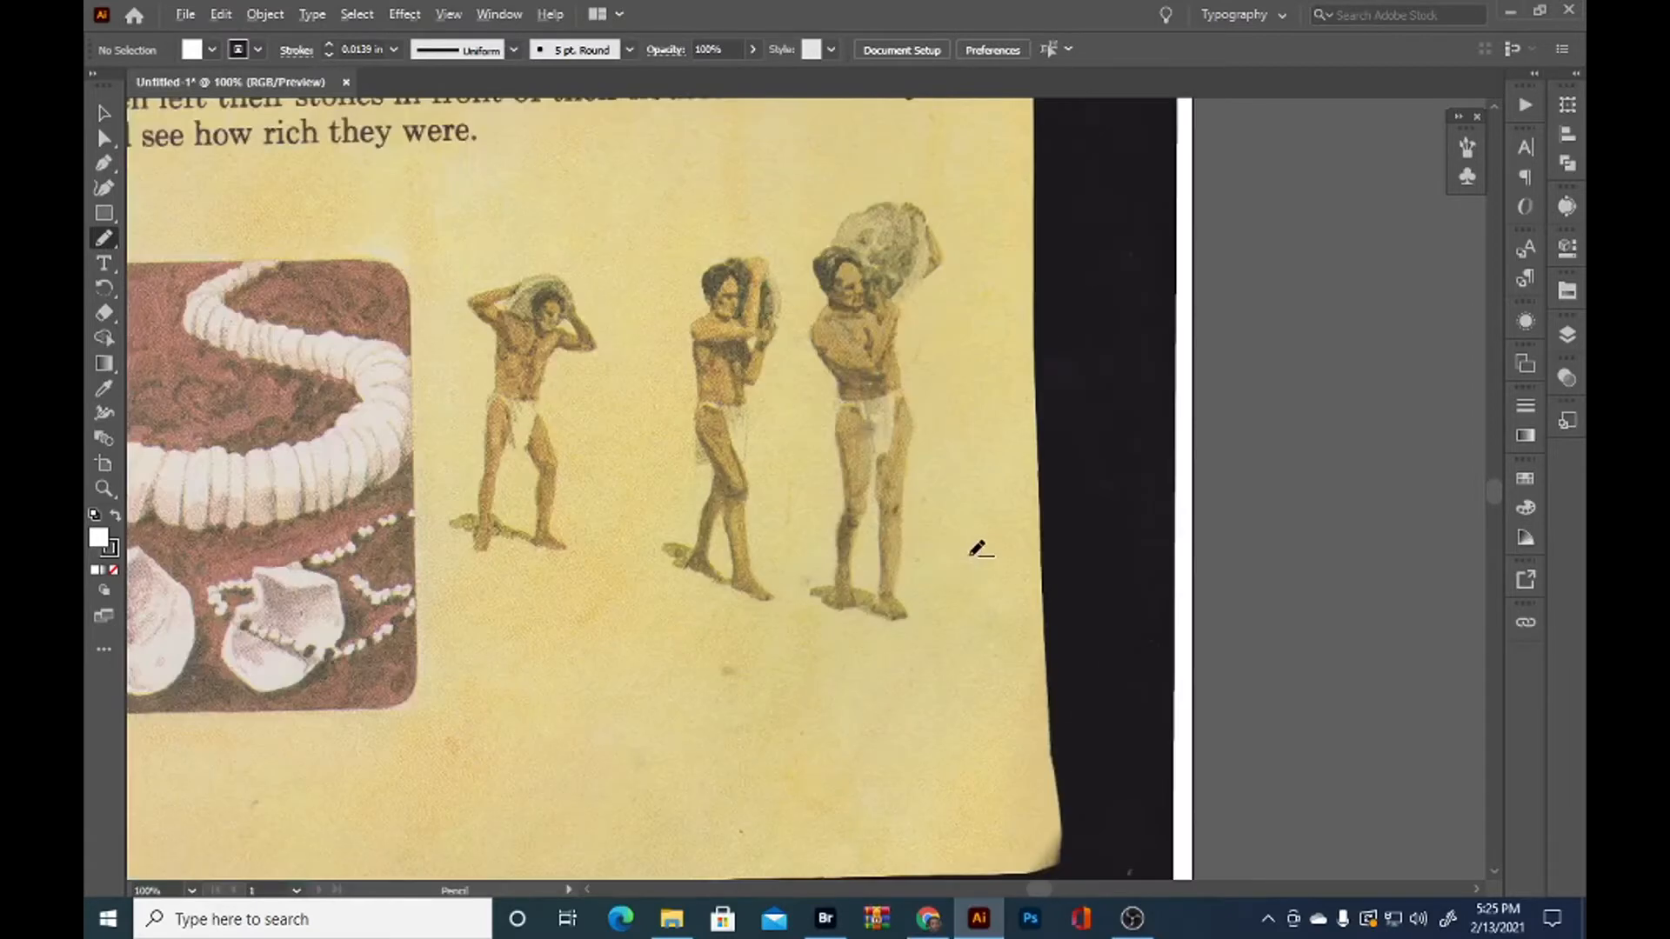
scroll(979, 550, "up", 1)
scroll(937, 525, "up", 1)
left_click_drag(838, 627, 931, 667)
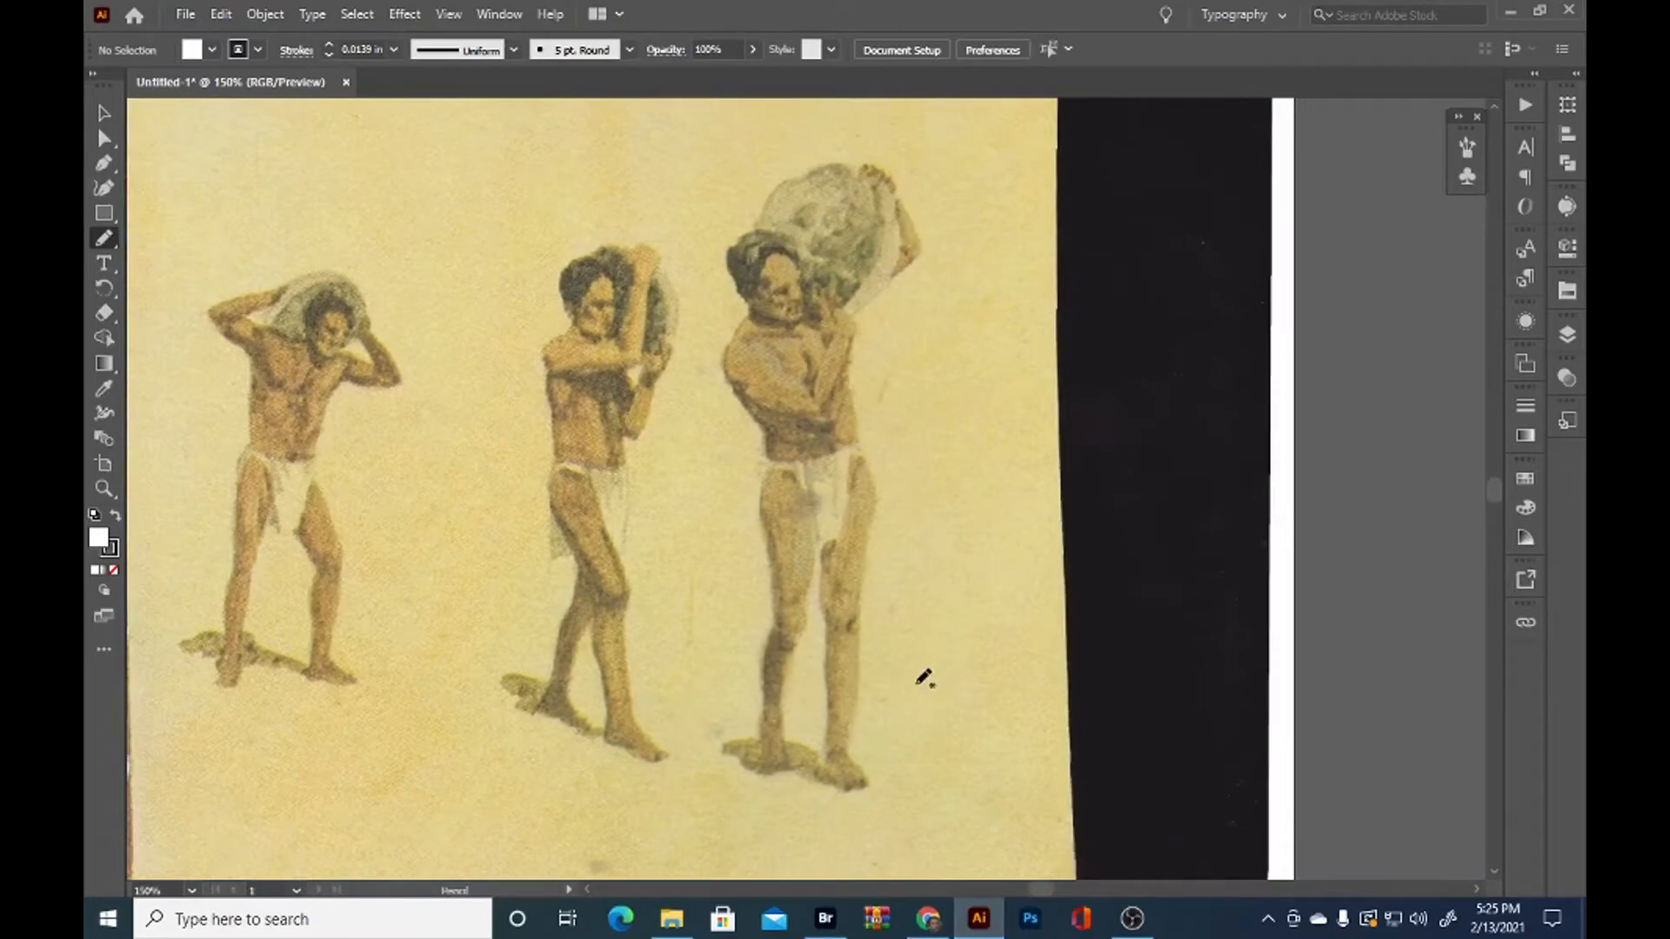
mouse_move(768, 773)
left_mouse_down()
mouse_move(729, 754)
mouse_move(761, 738)
mouse_move(780, 541)
mouse_move(767, 412)
mouse_move(731, 365)
mouse_move(748, 318)
mouse_move(733, 243)
mouse_move(788, 187)
mouse_move(857, 161)
mouse_move(894, 177)
mouse_move(912, 226)
mouse_move(910, 263)
mouse_move(852, 346)
mouse_move(872, 474)
mouse_move(853, 705)
mouse_move(870, 781)
mouse_move(776, 779)
left_mouse_up()
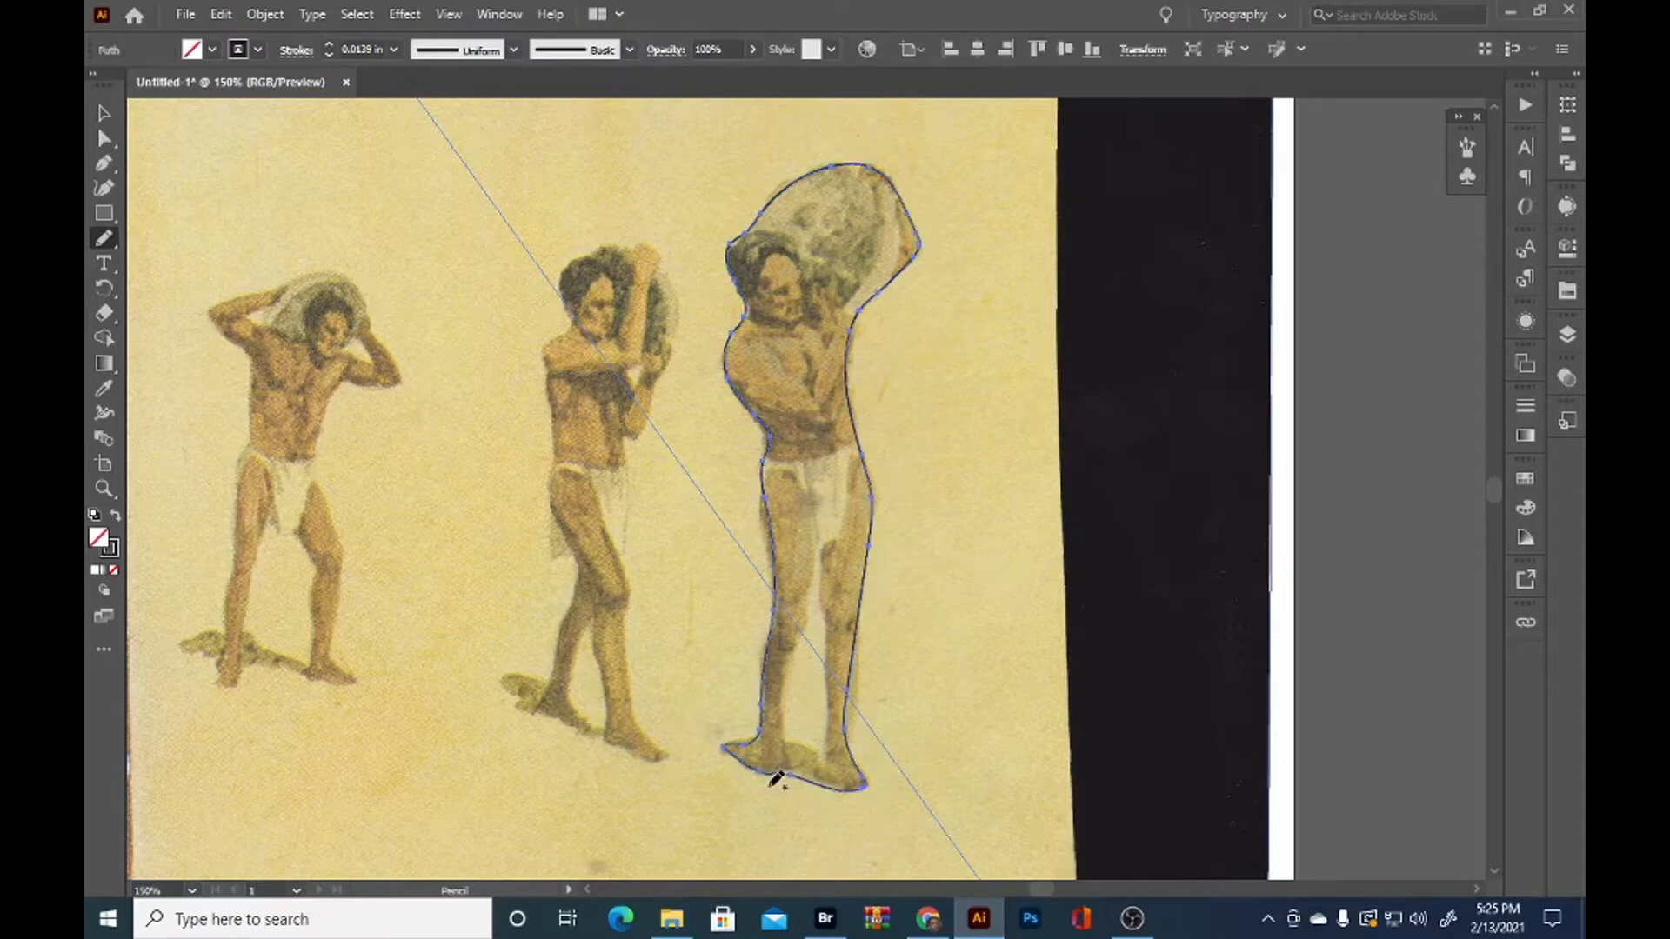
Select the traced outline together with the linked scan and make a clipping mask that isolates the rightmost man
key("v")
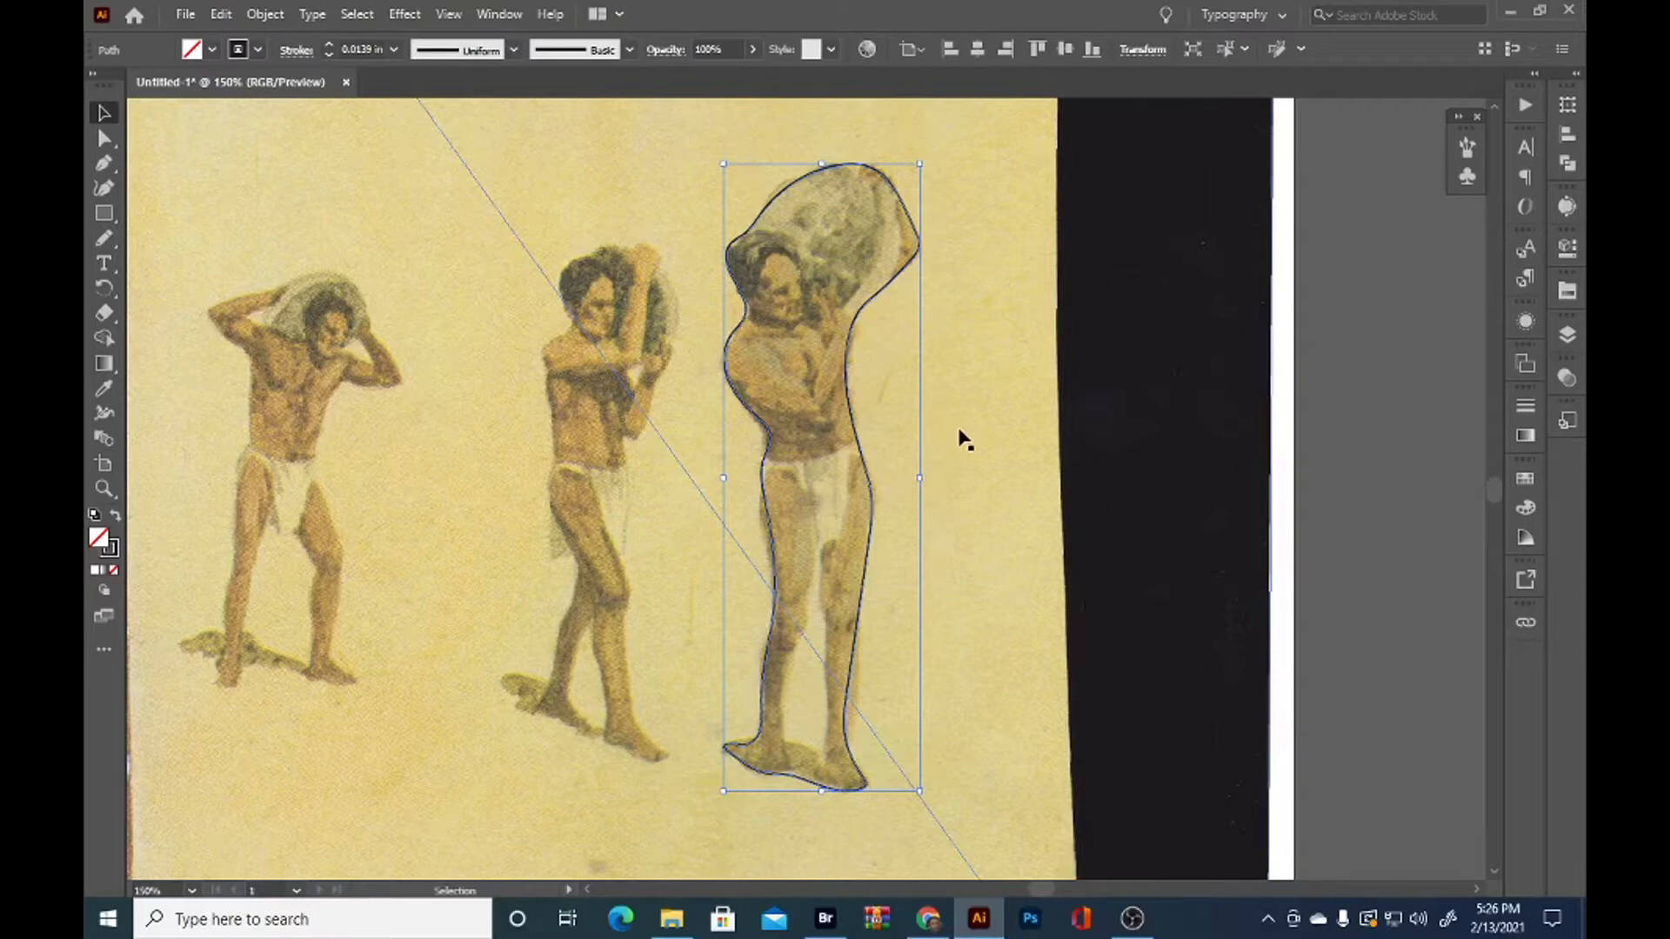
left_click(1568, 335)
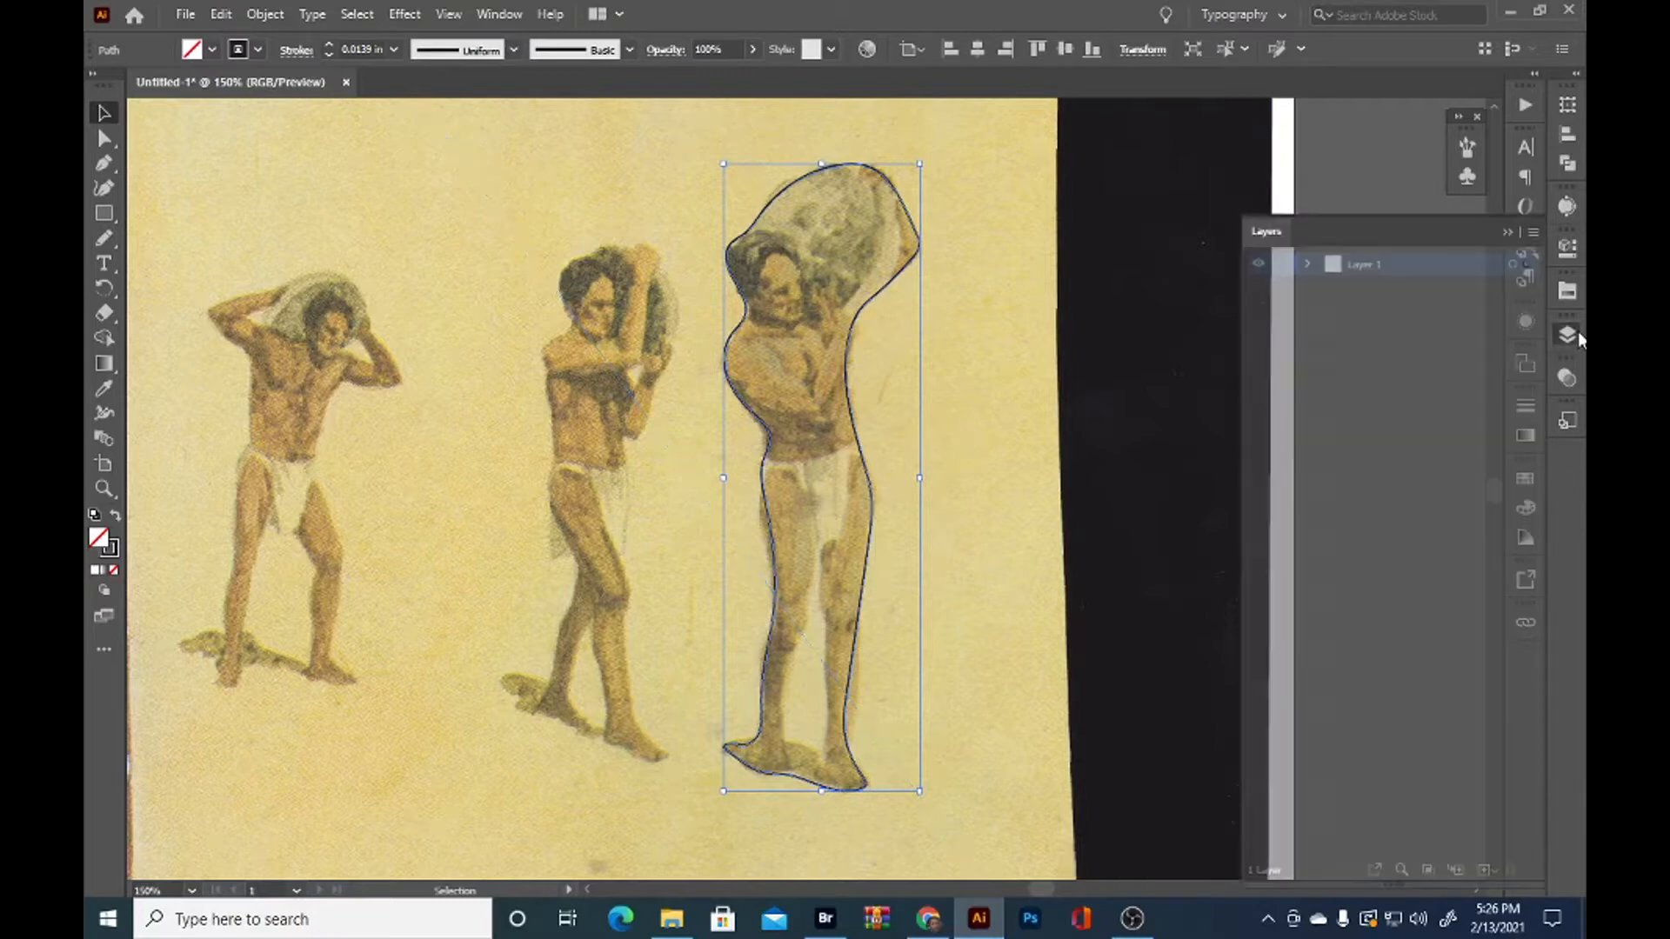
left_click(1307, 264)
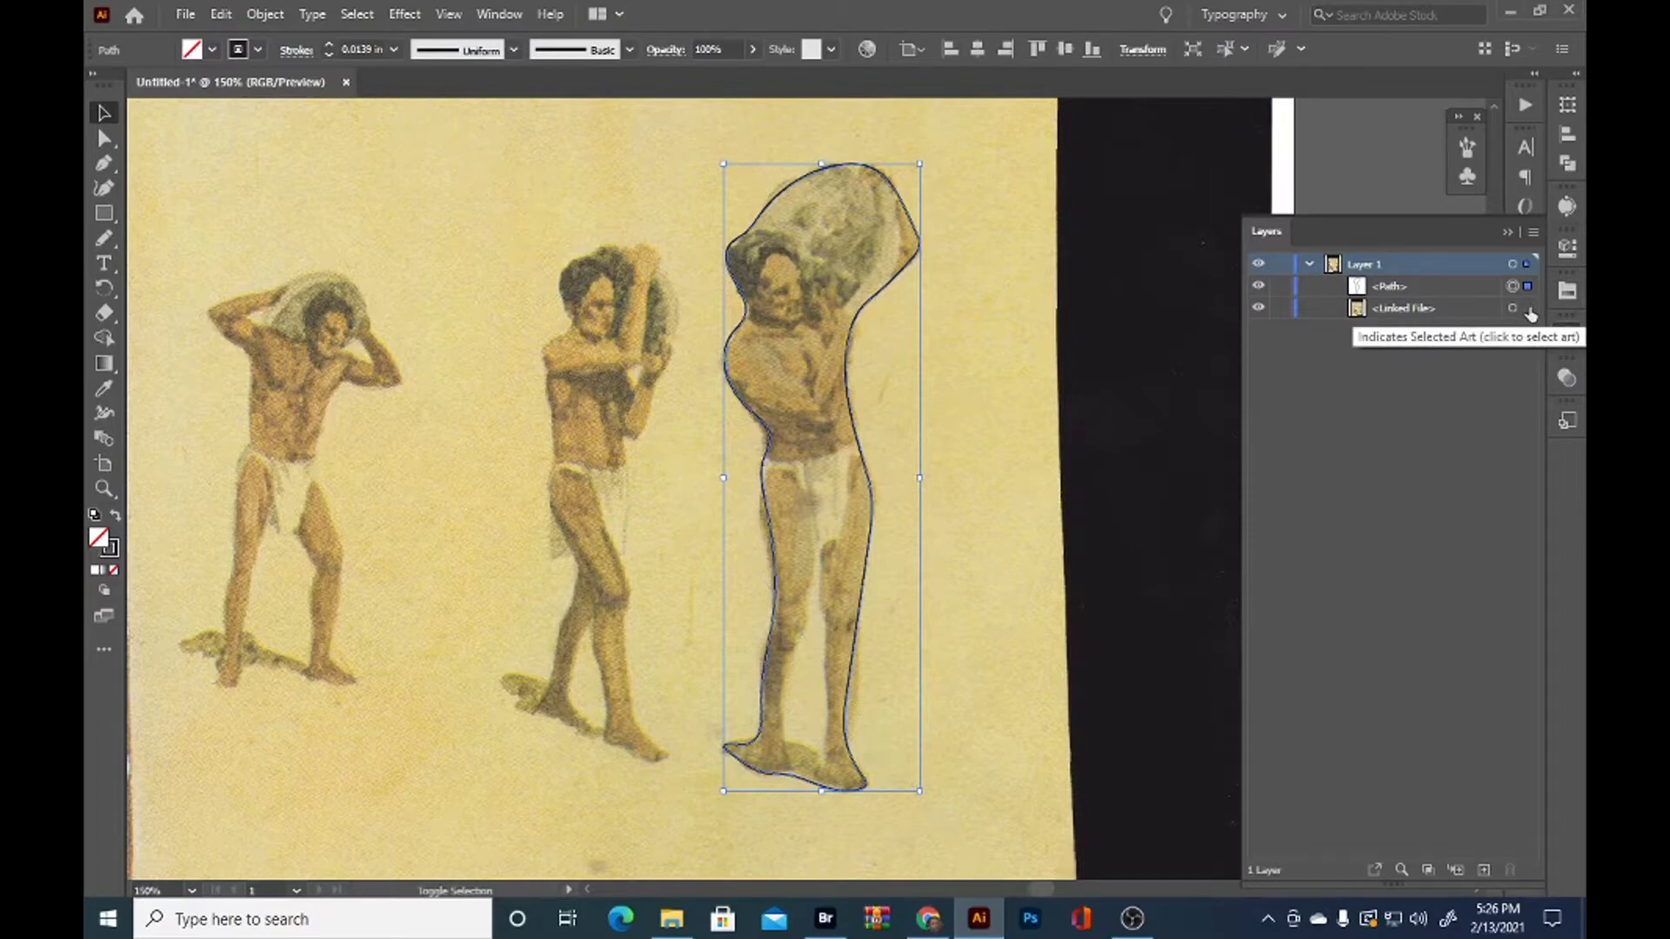
left_click(1529, 310)
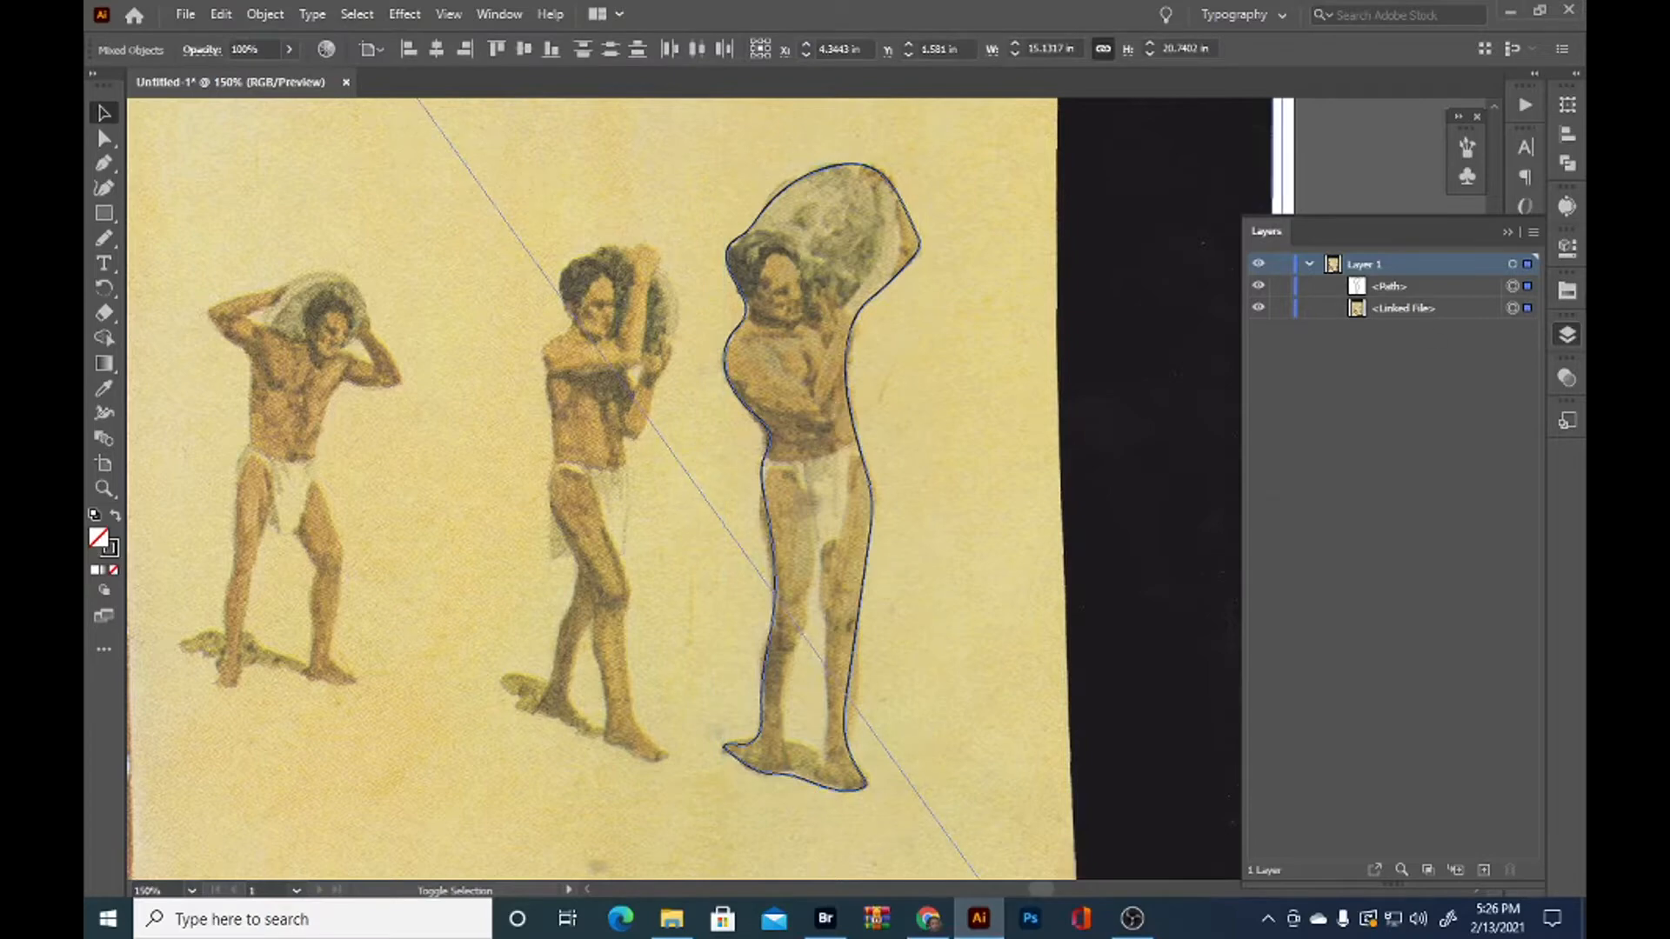
left_click(1527, 312, "shift")
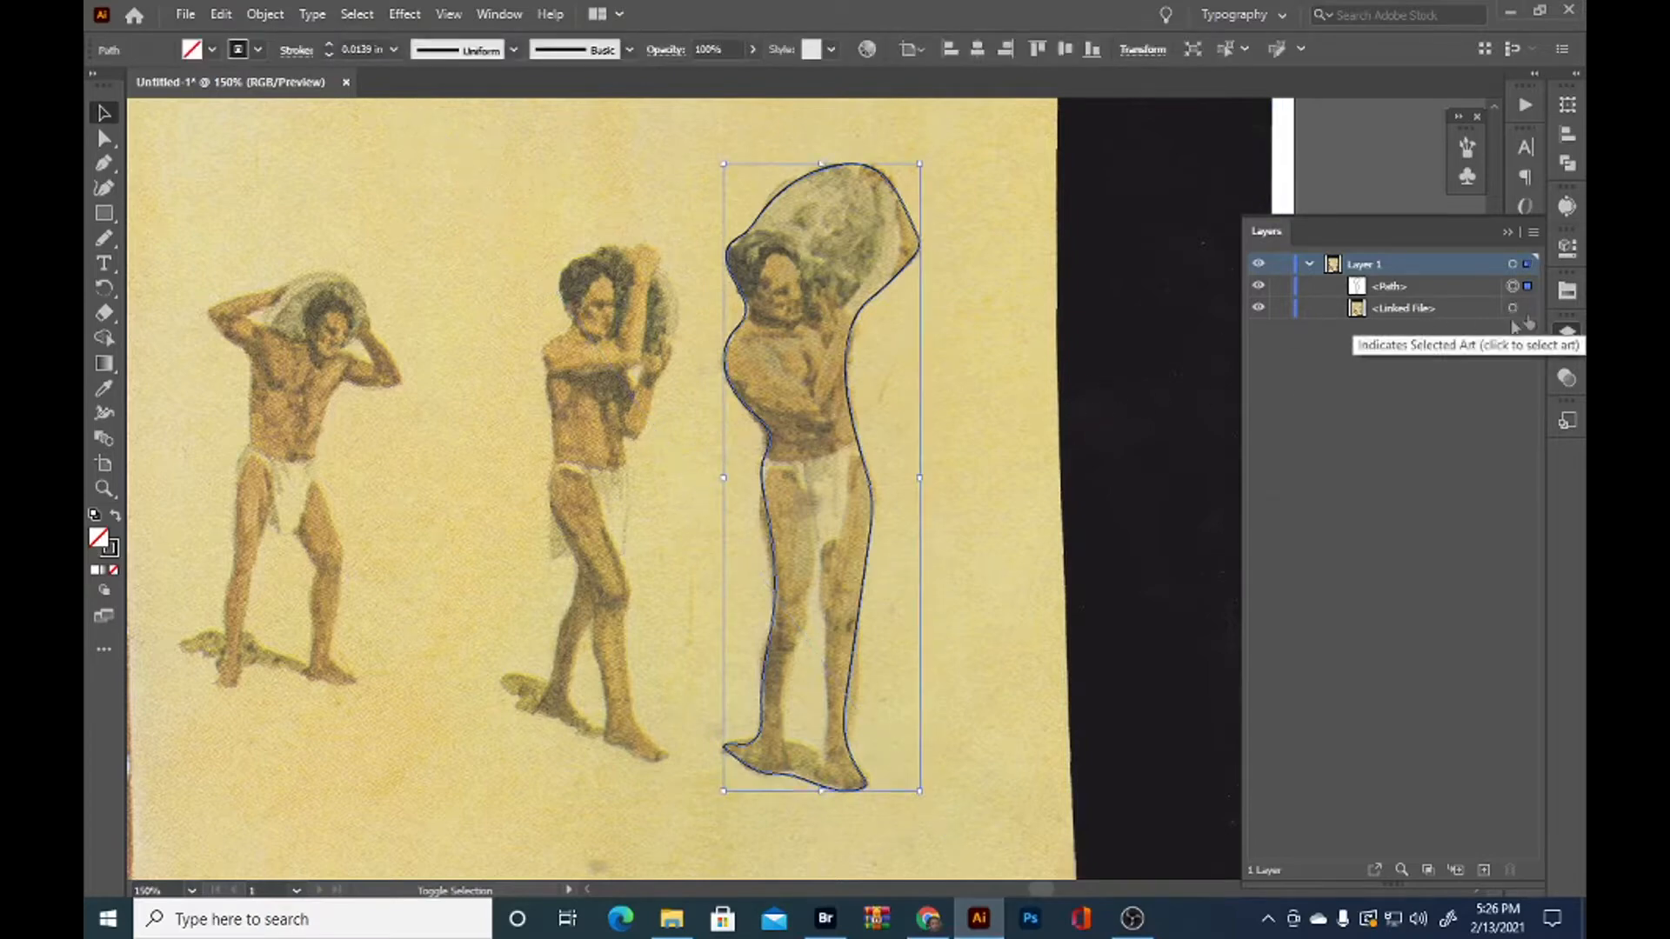
left_click(972, 371, "shift")
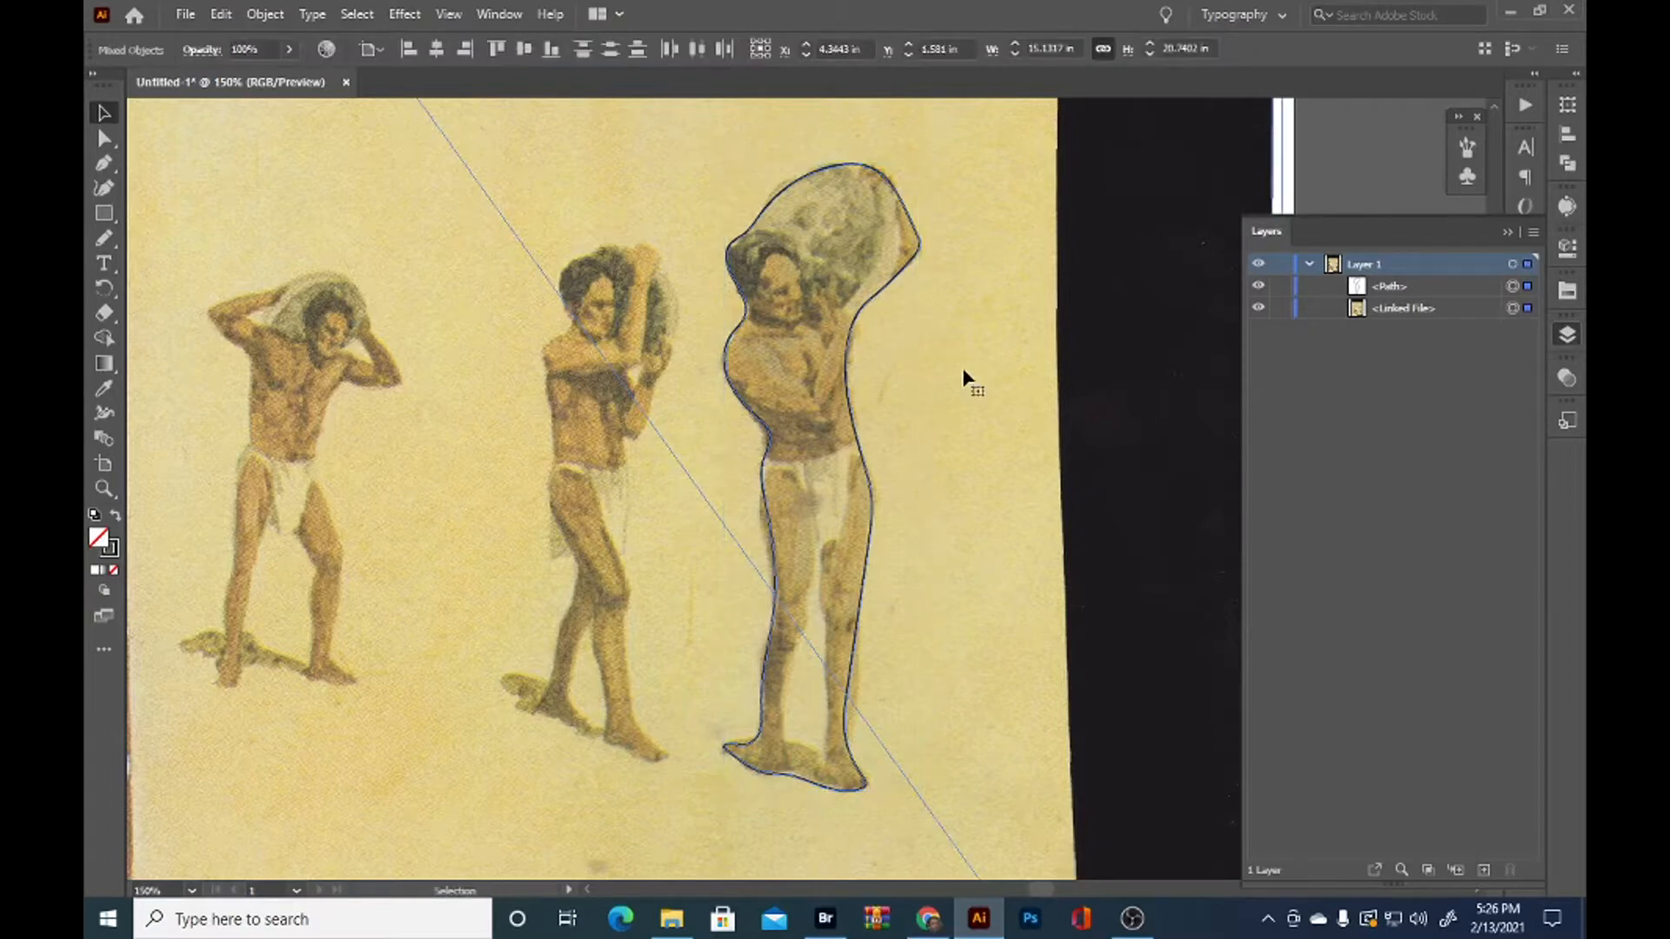
right_click(889, 399)
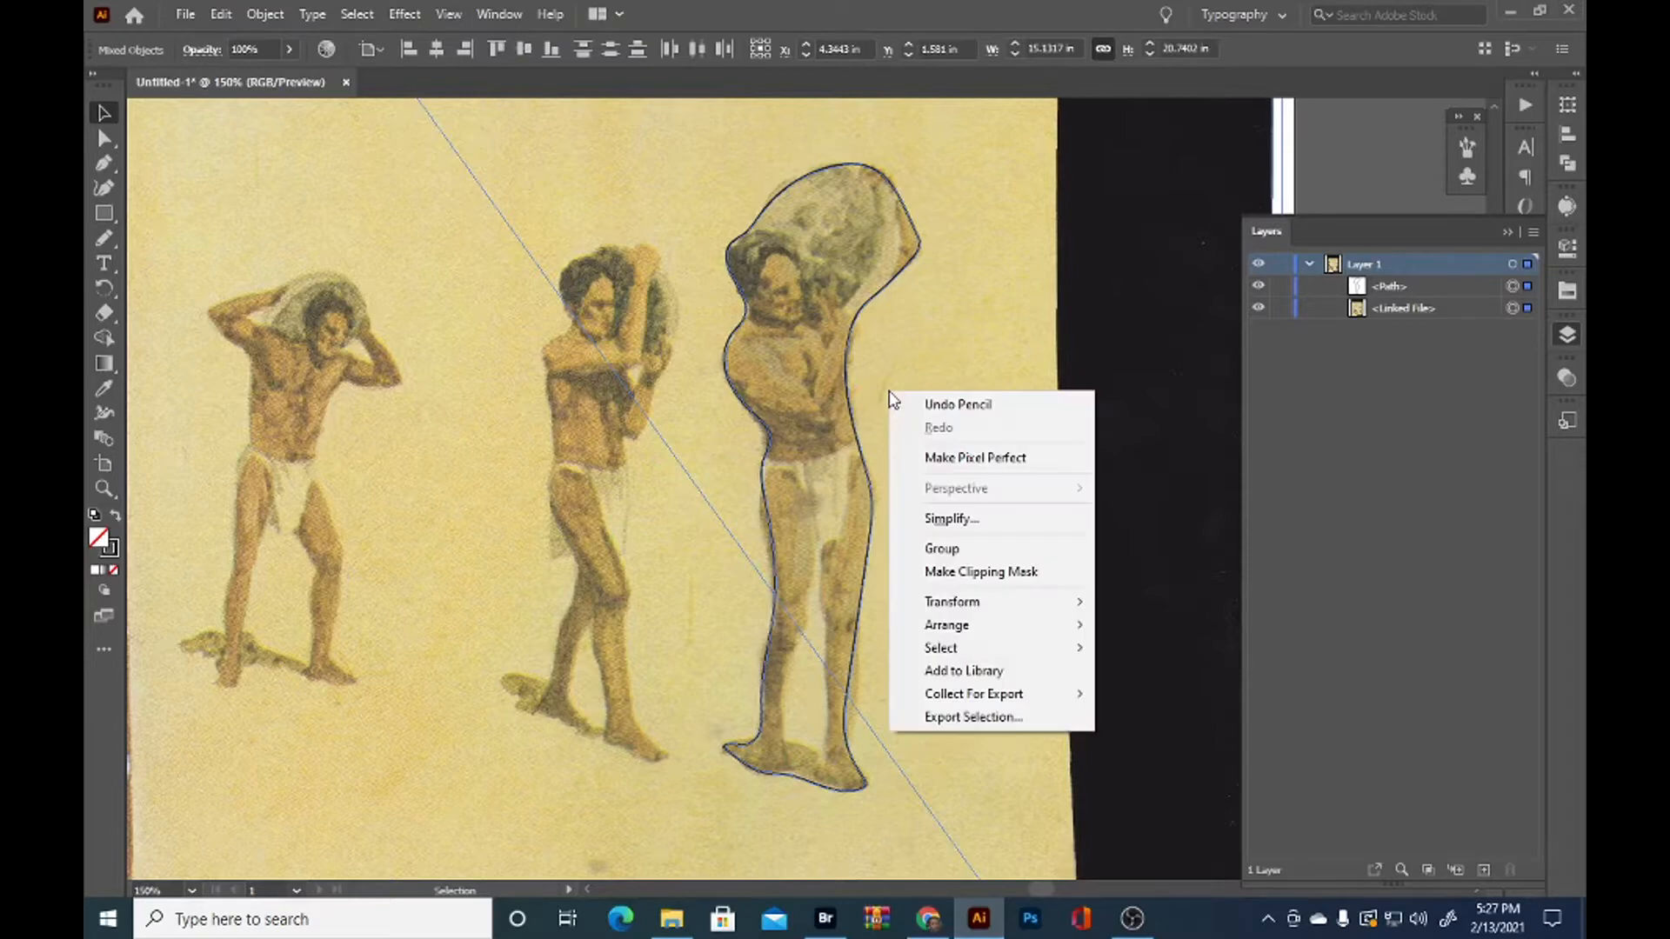
left_click(953, 572)
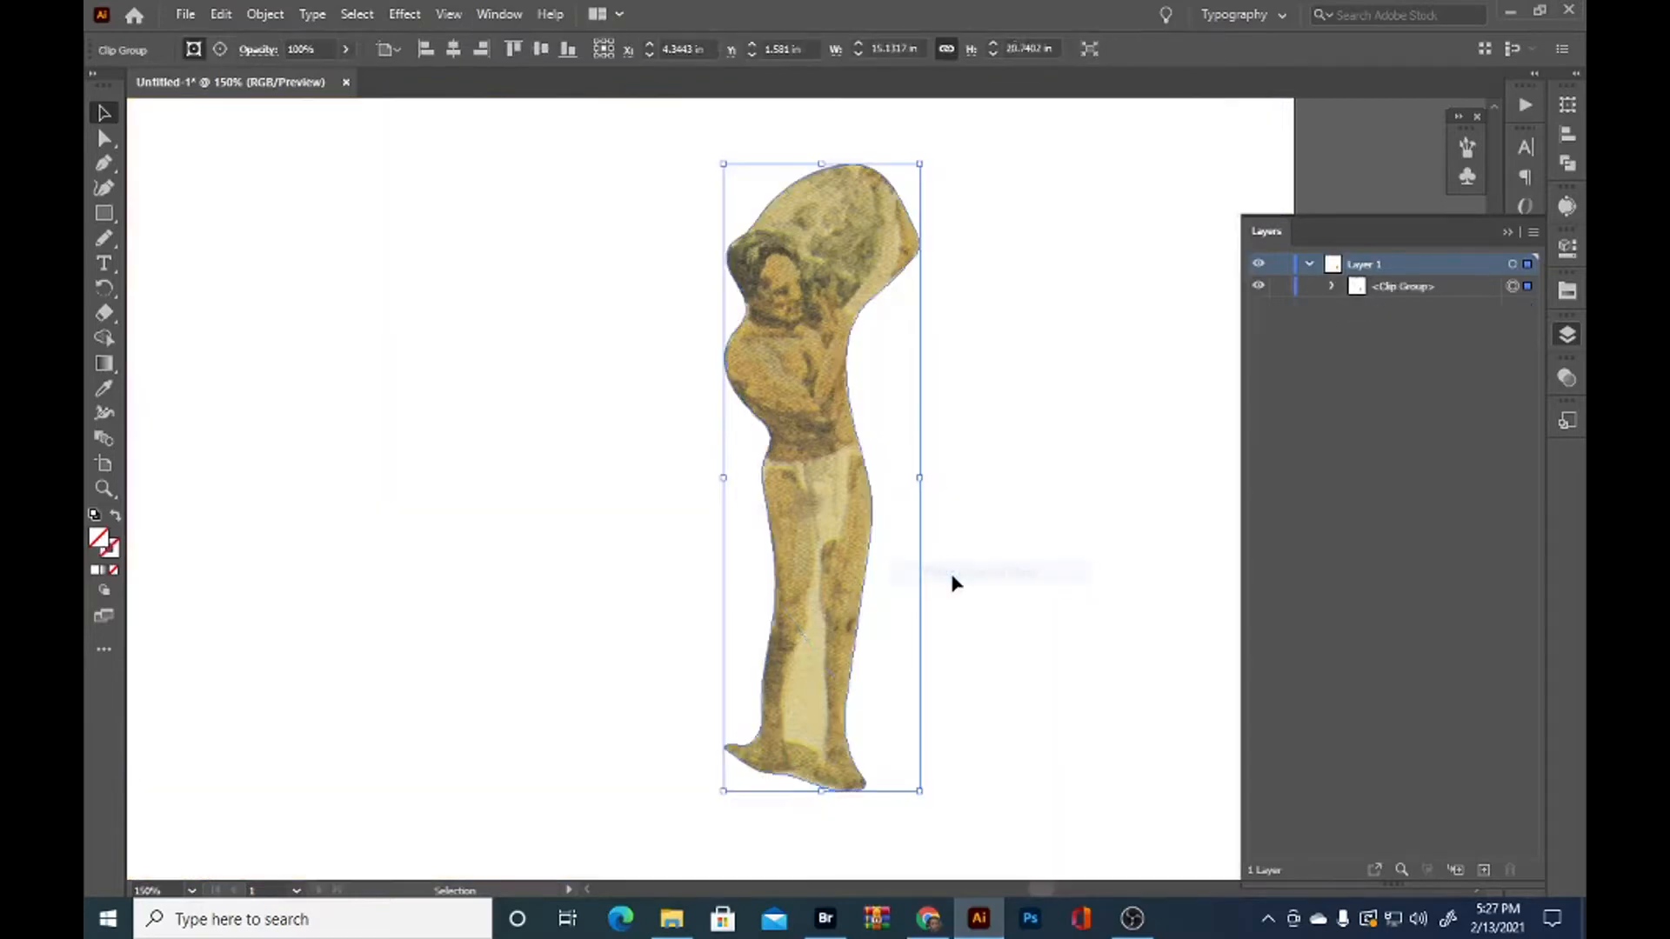
left_click(1029, 543)
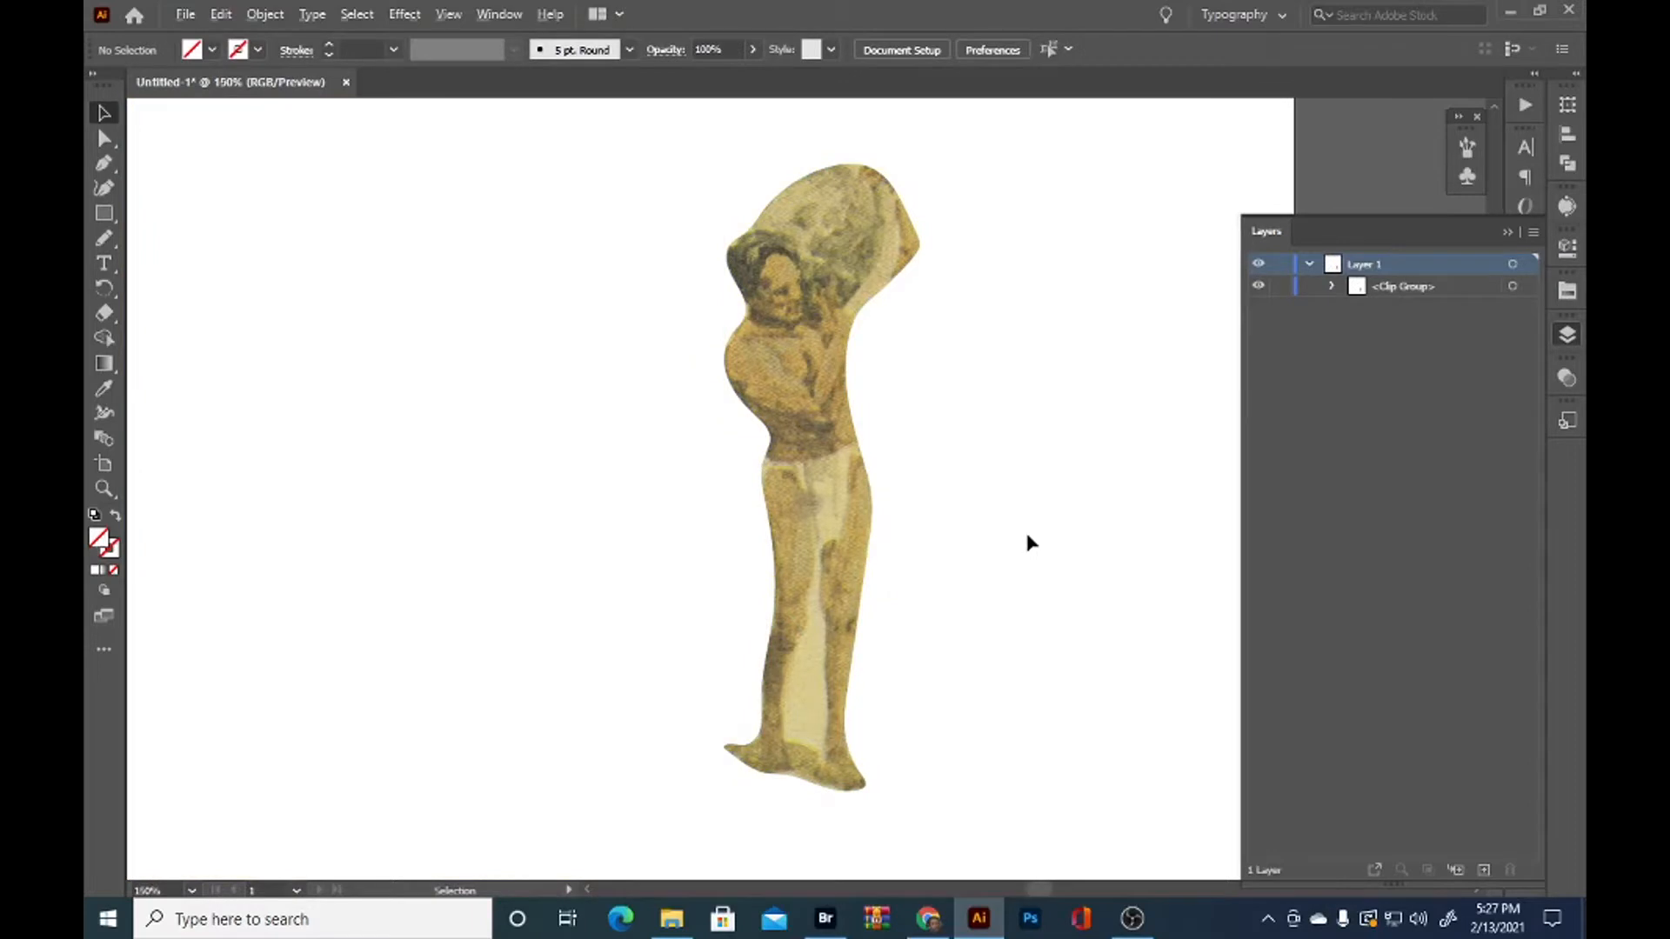
Examine the clip group's contents in the layer list, hiding and showing the clipping path to compare the masked and full scan
key("ctrl+0")
scroll(1029, 537, "down", 1)
left_click_drag(1038, 585, 879, 518)
scroll(873, 526, "up", 1)
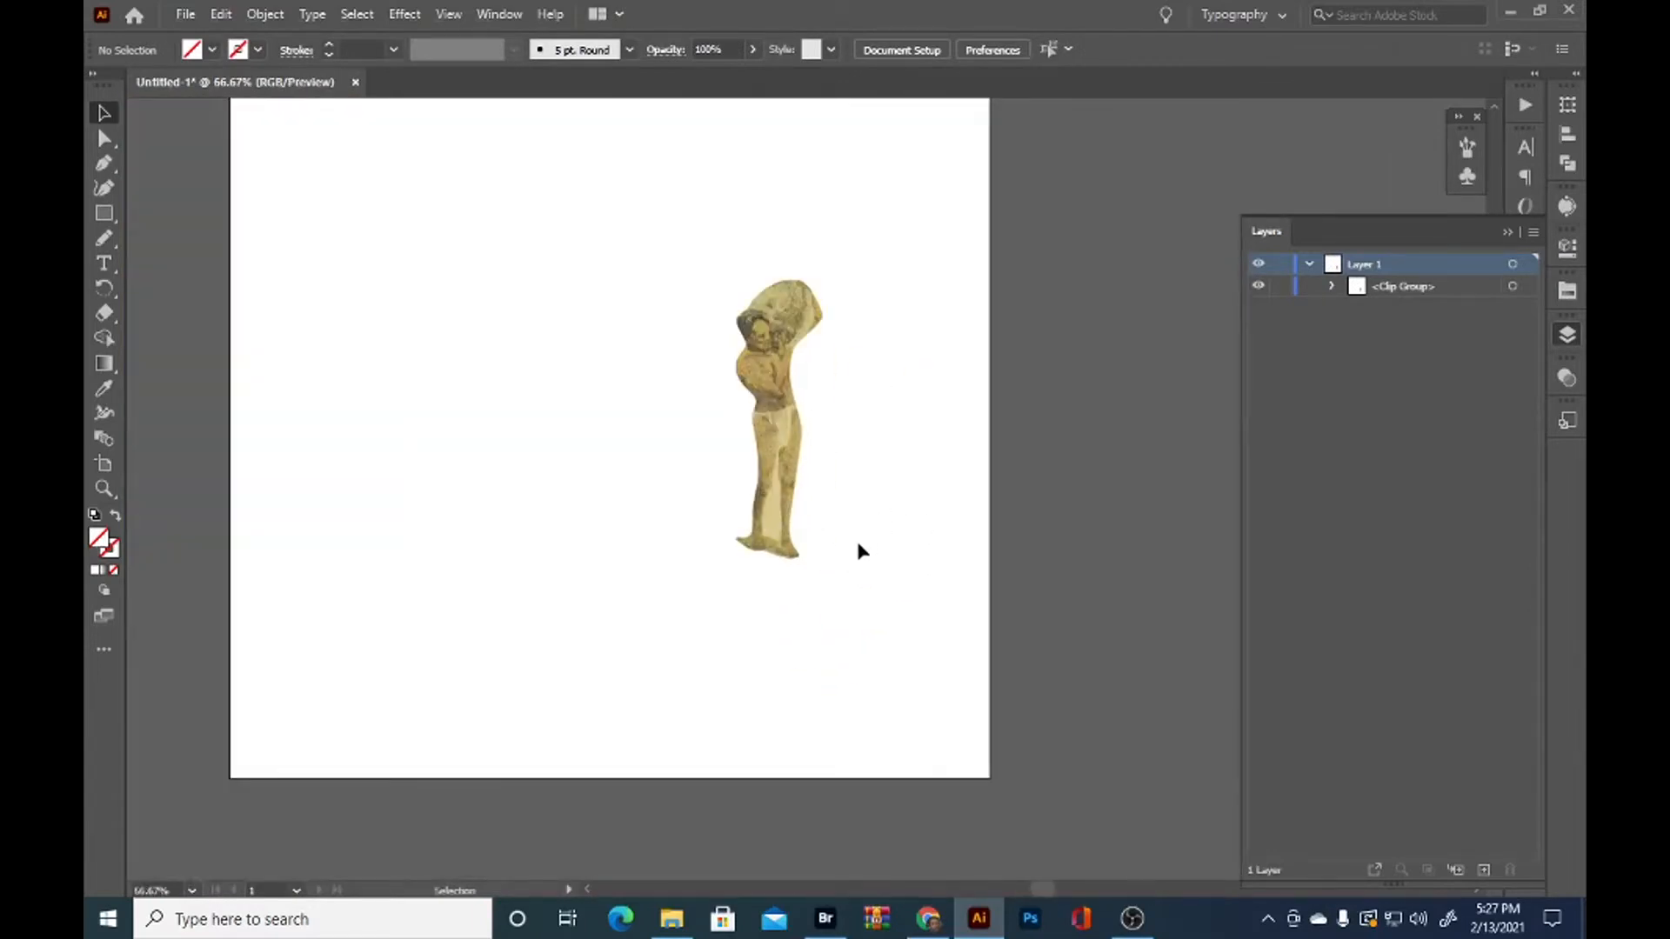
scroll(857, 541, "up", 2)
scroll(852, 616, "up", 2)
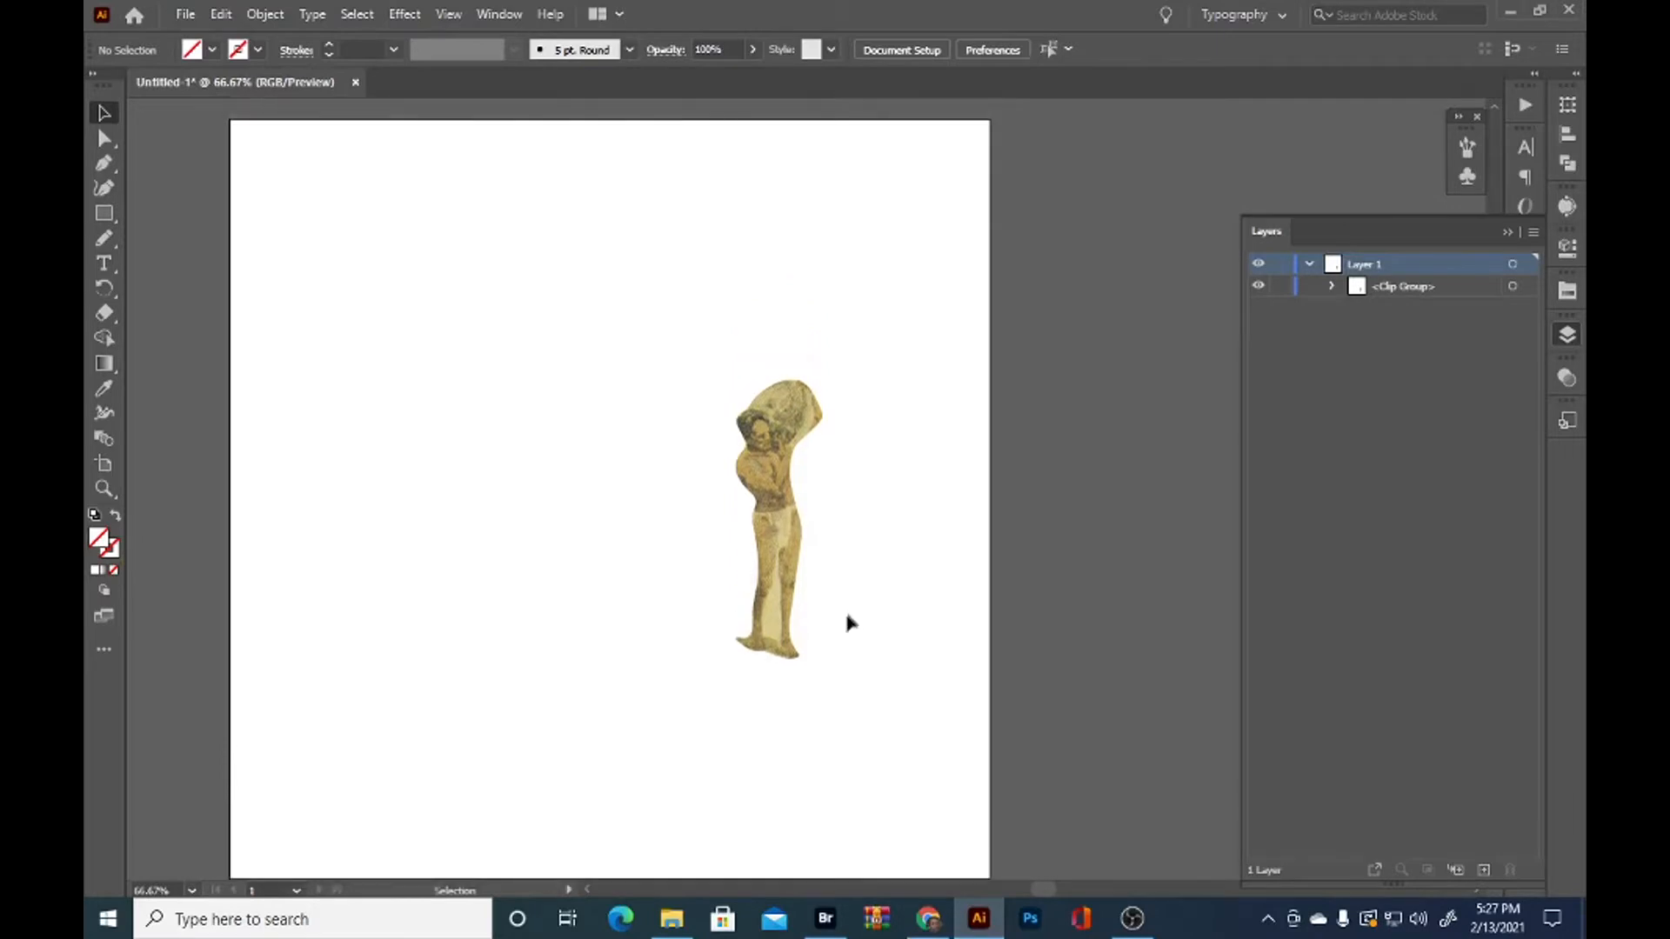
left_click(1331, 285)
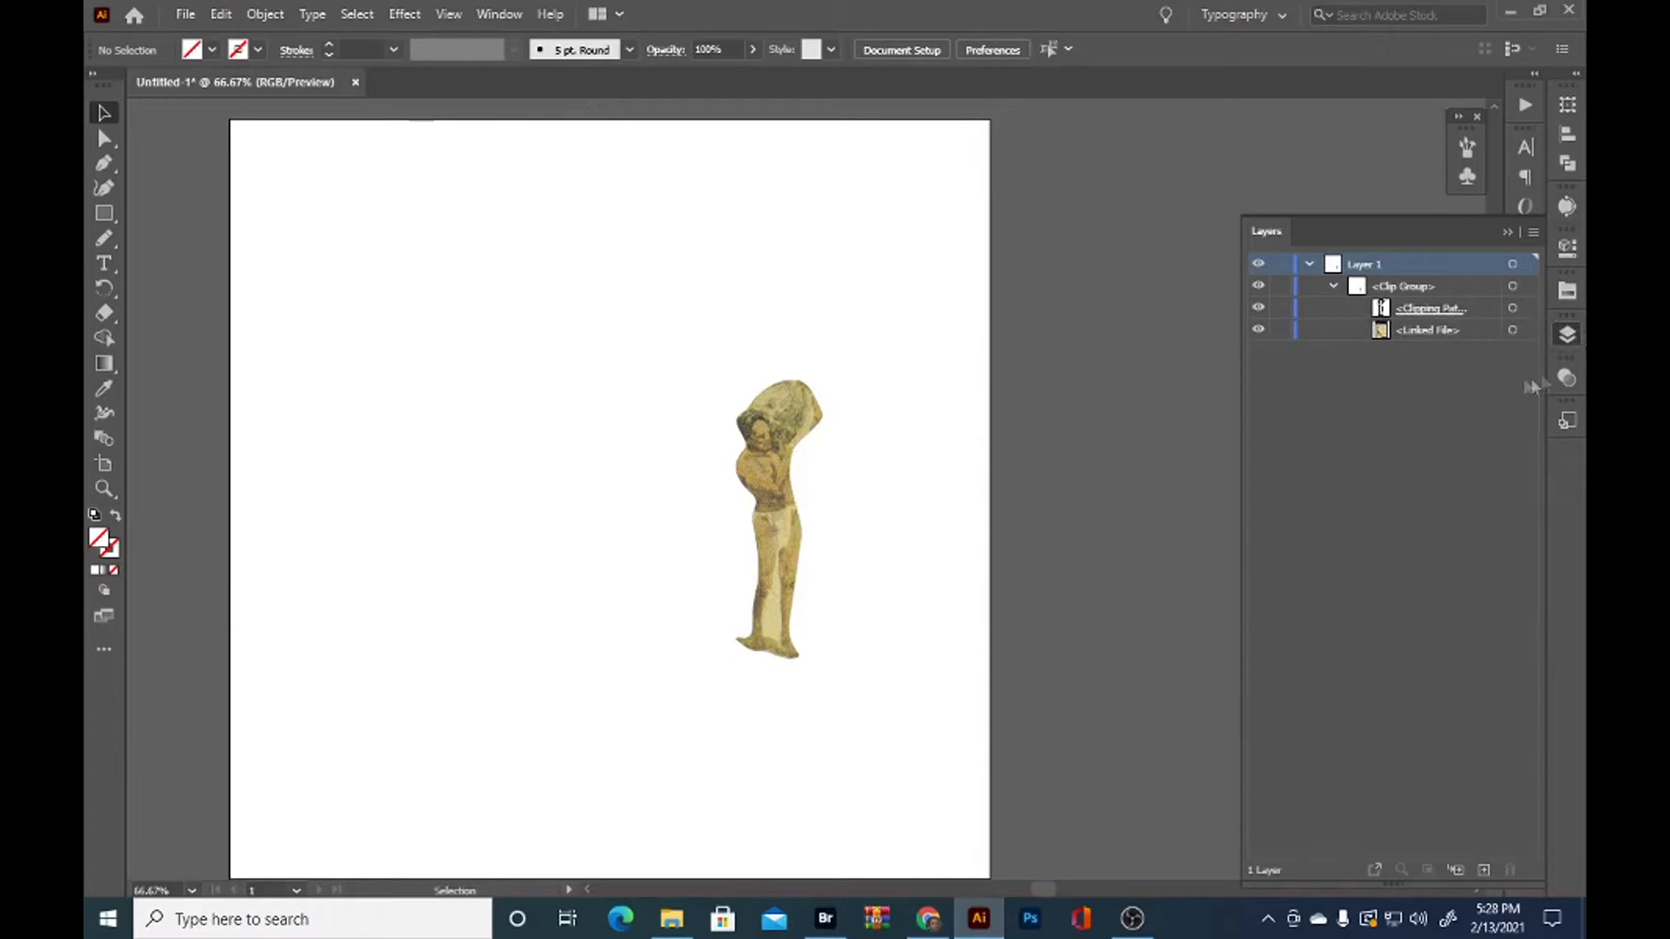
left_click(1529, 330)
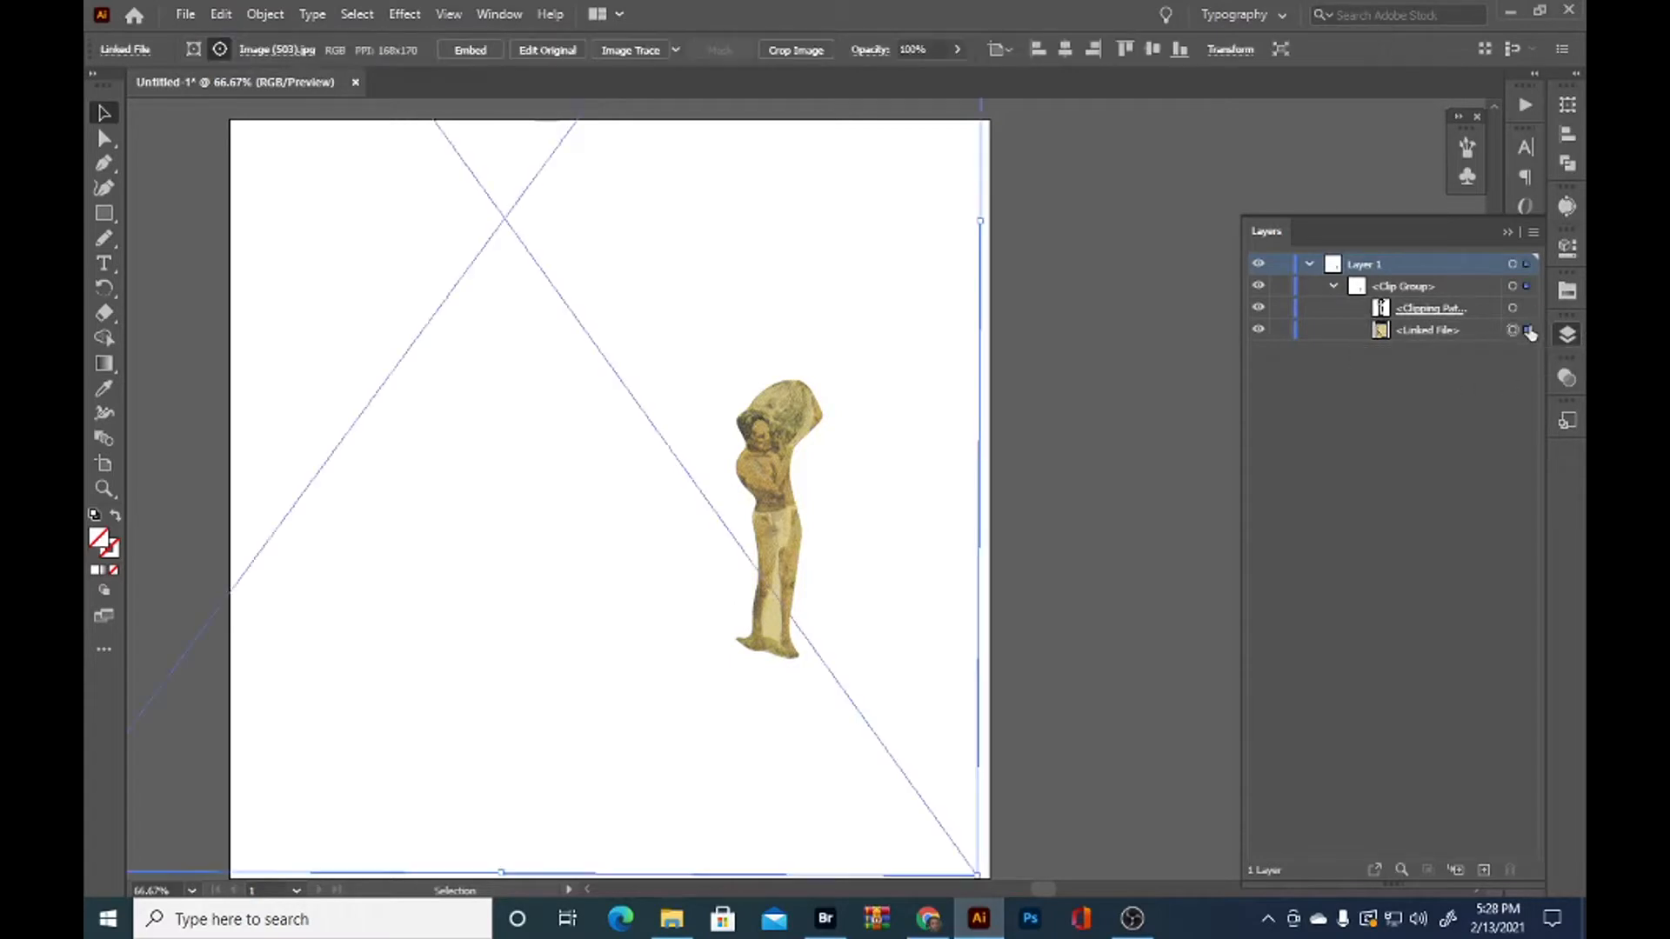
left_click(1257, 310)
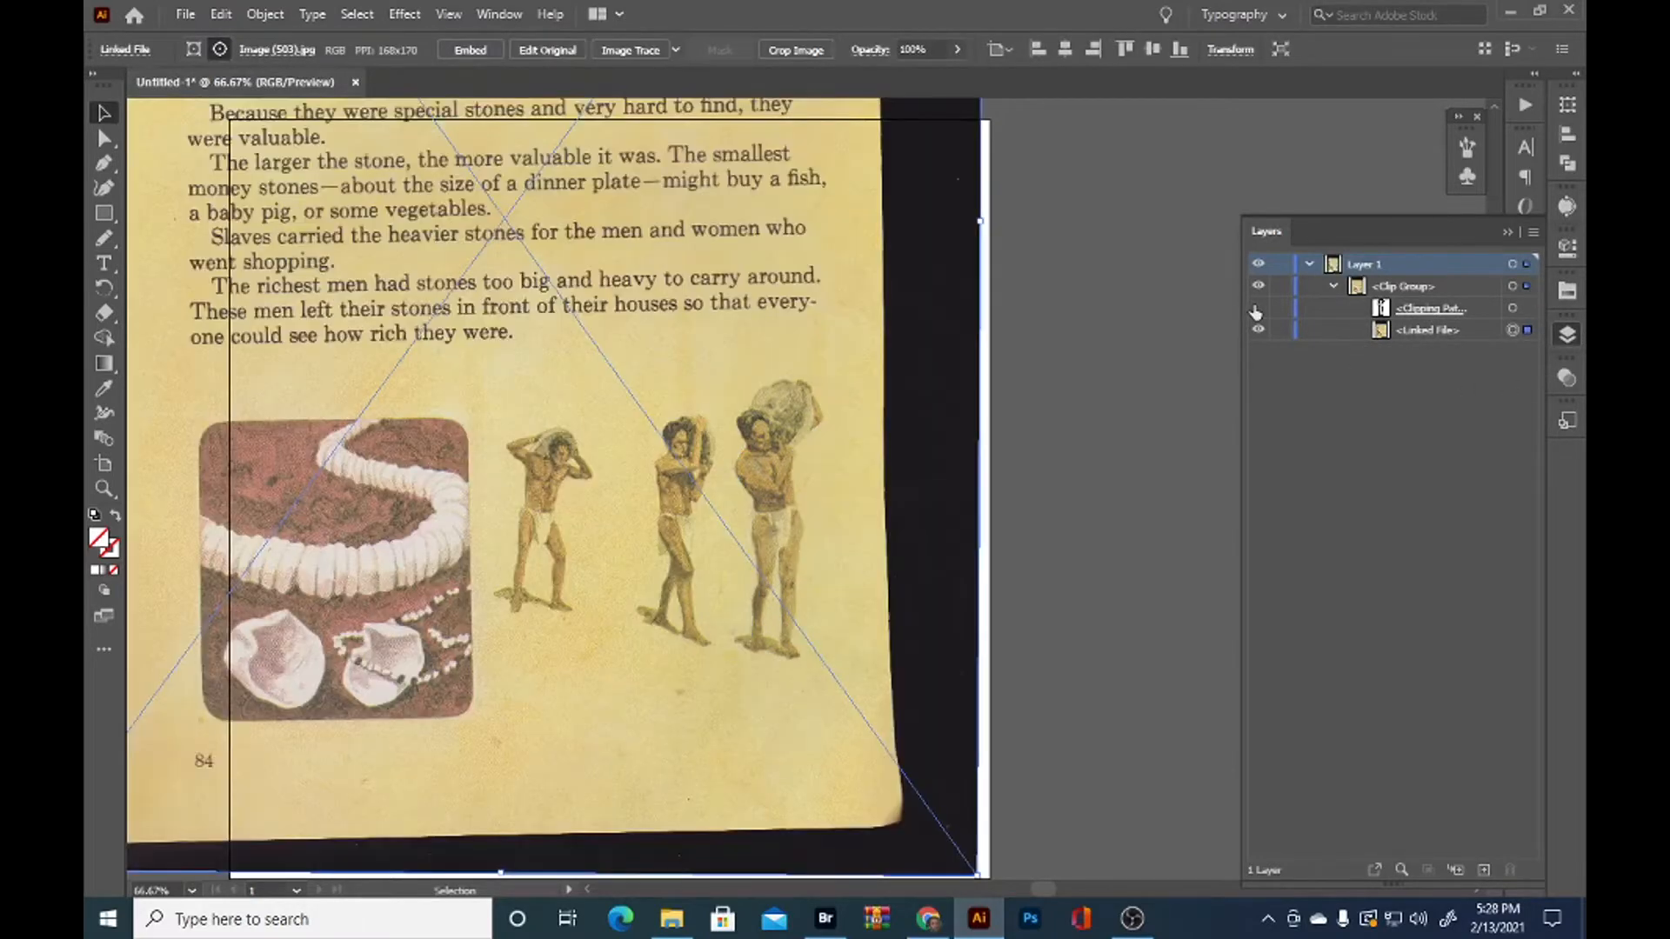
left_click(1257, 310)
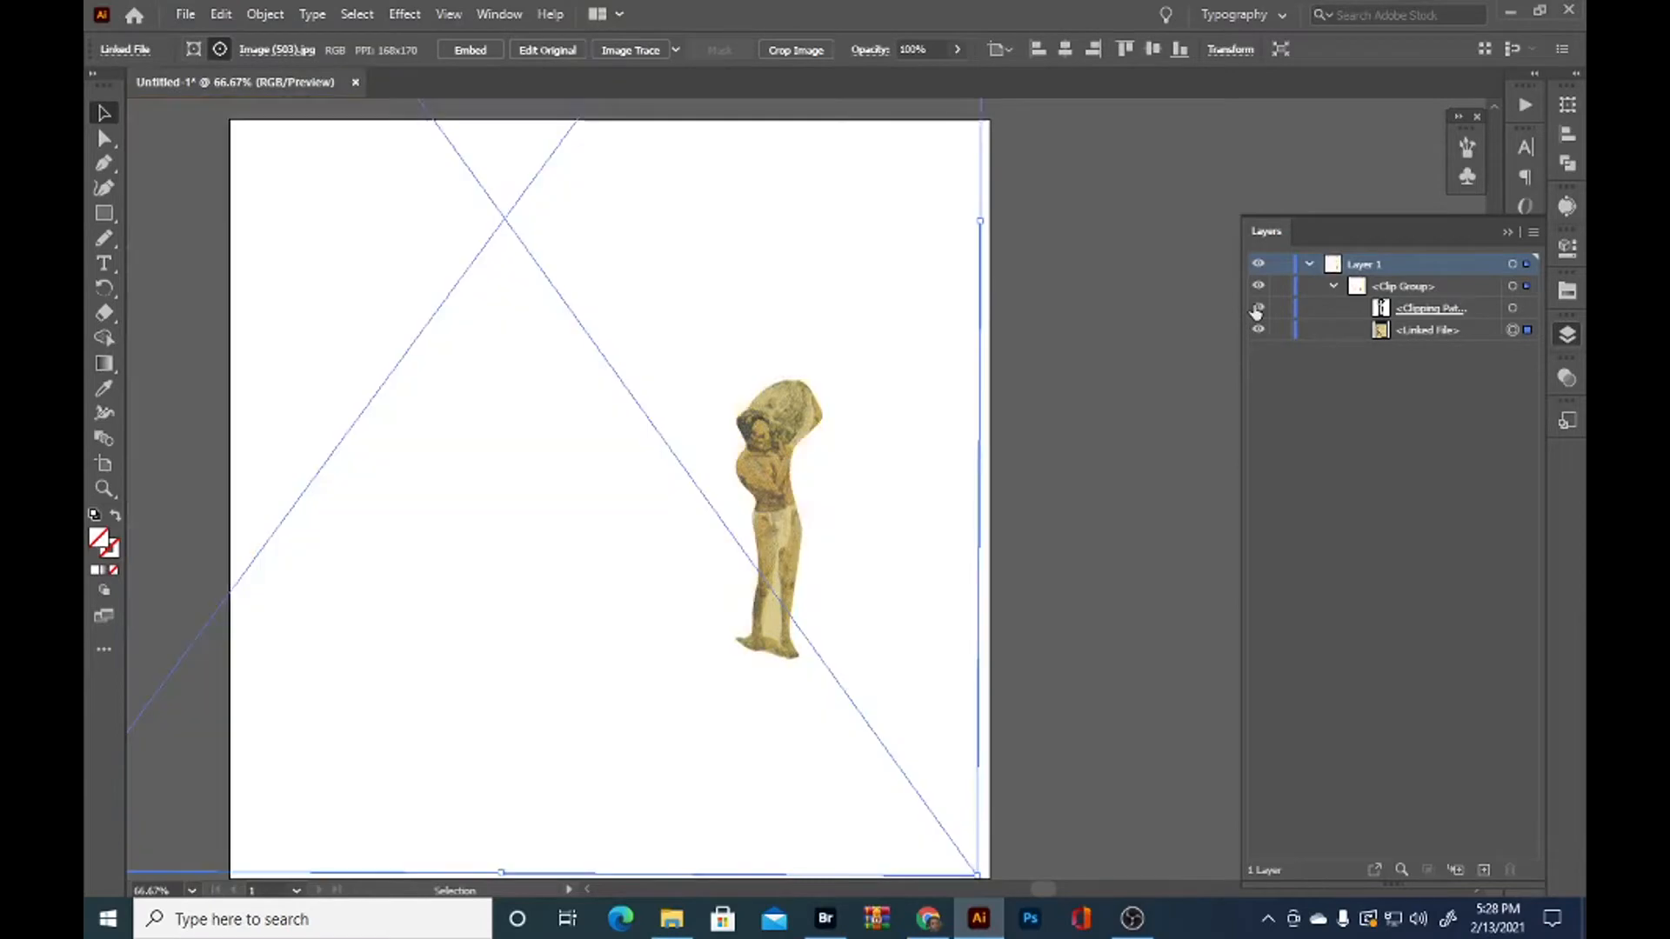
left_click(1088, 471)
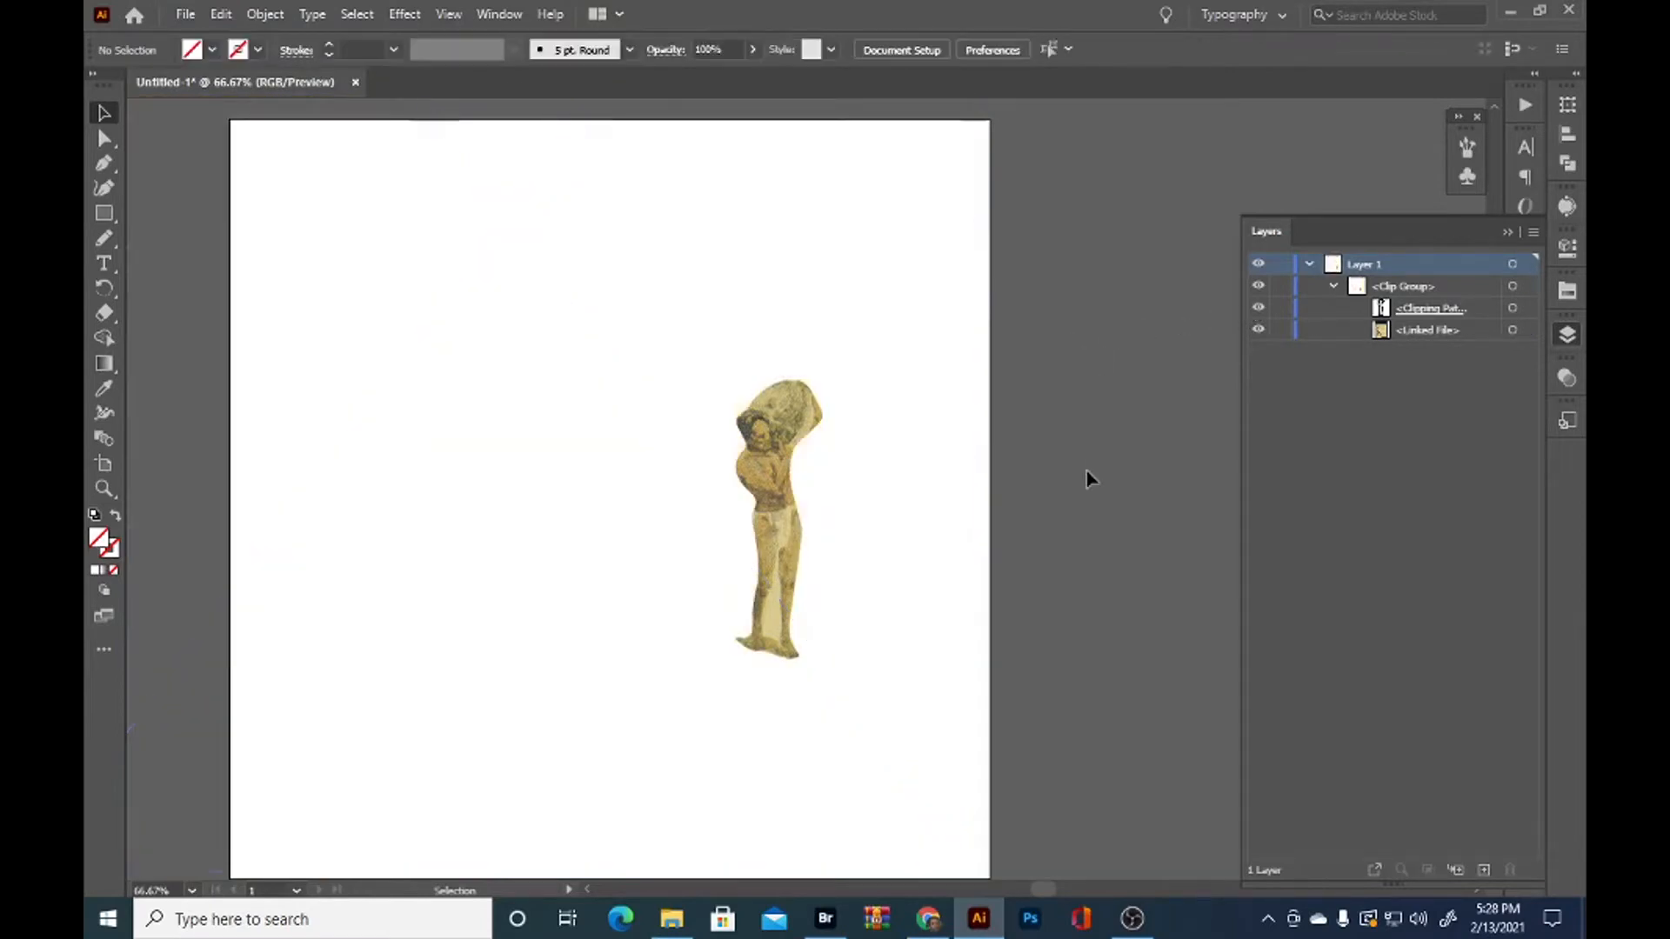
Duplicate the linked scan in place, move the copy out of the clip group to above it, and collapse the group
left_click_drag(687, 653, 940, 566)
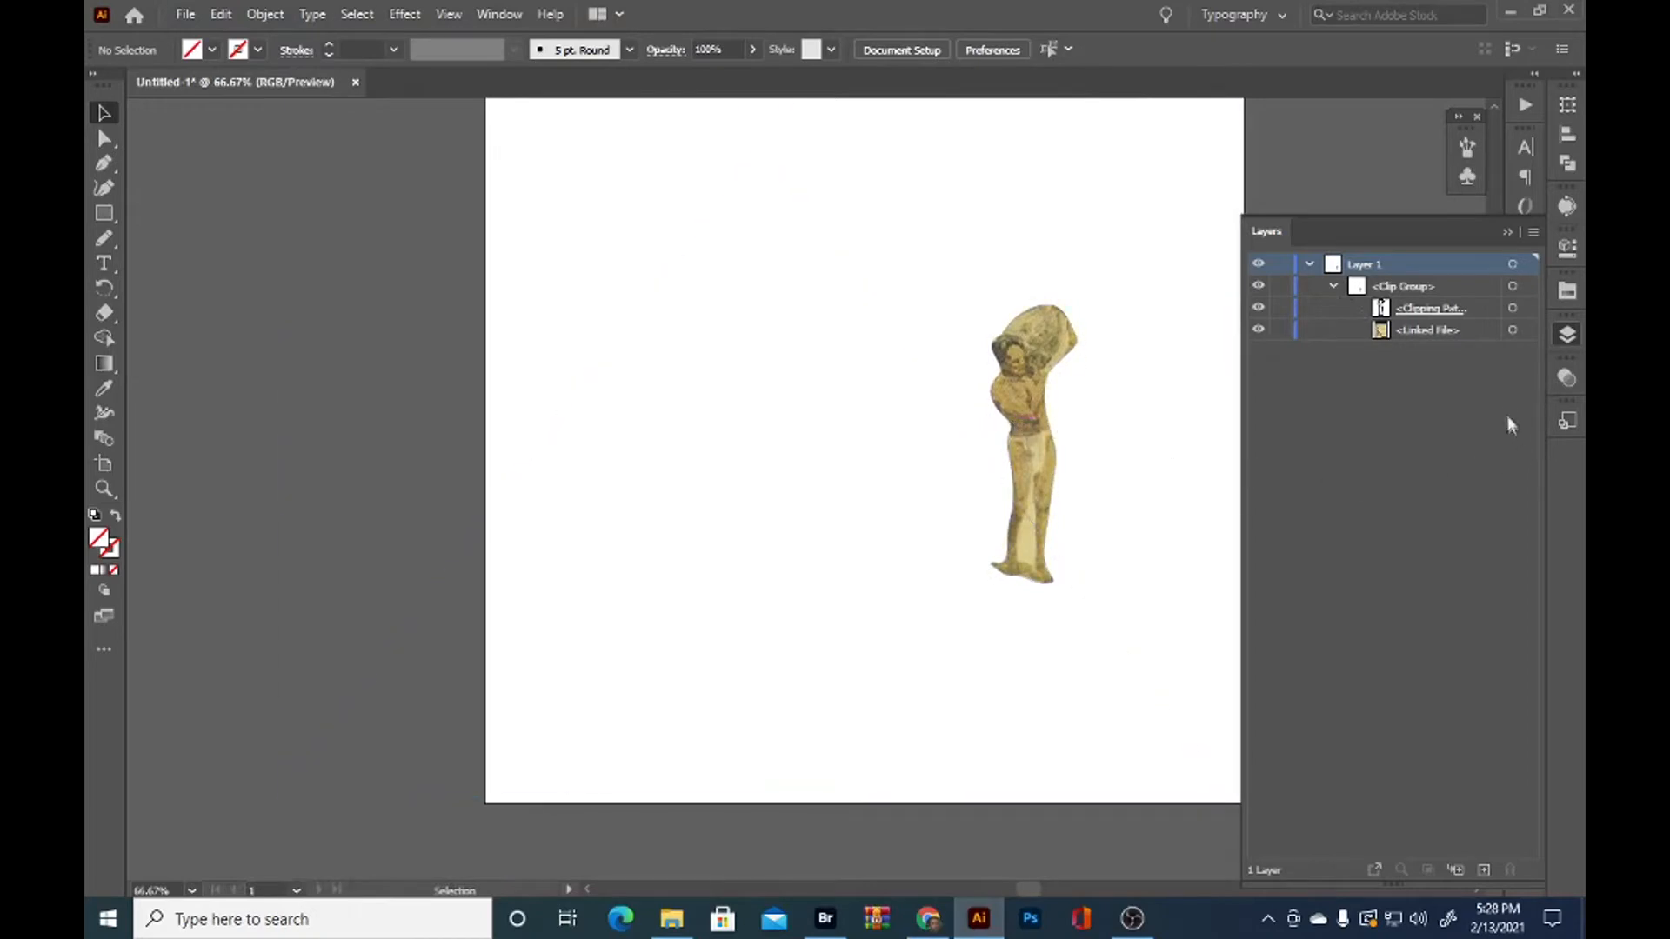
left_click(1528, 330)
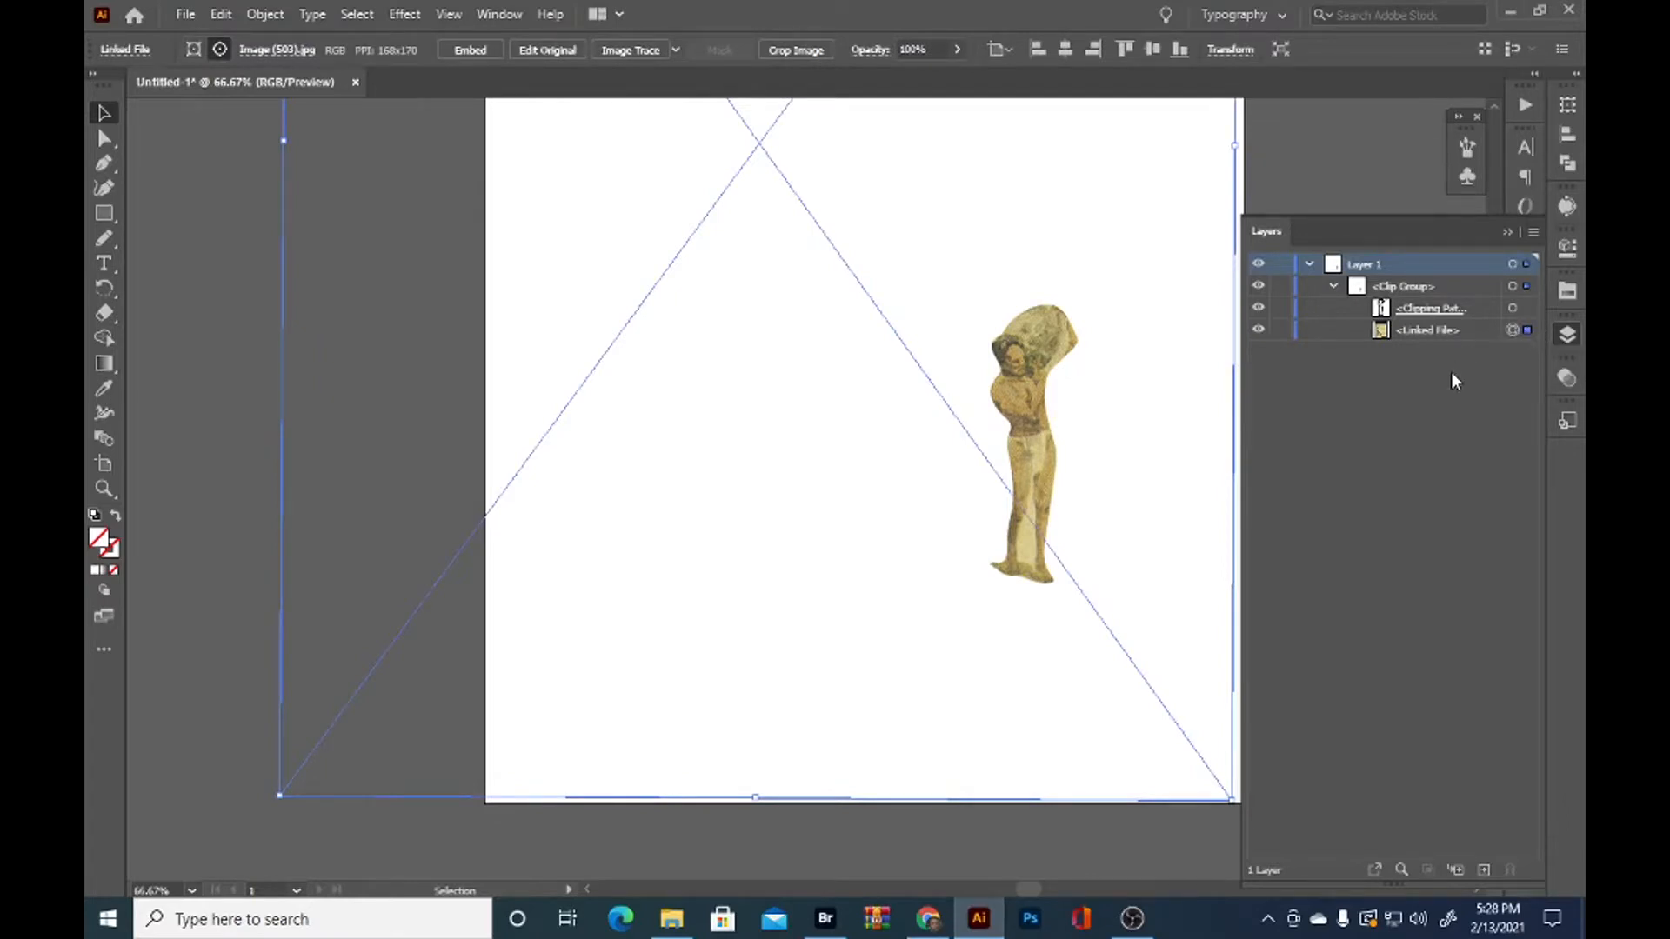
key("a")
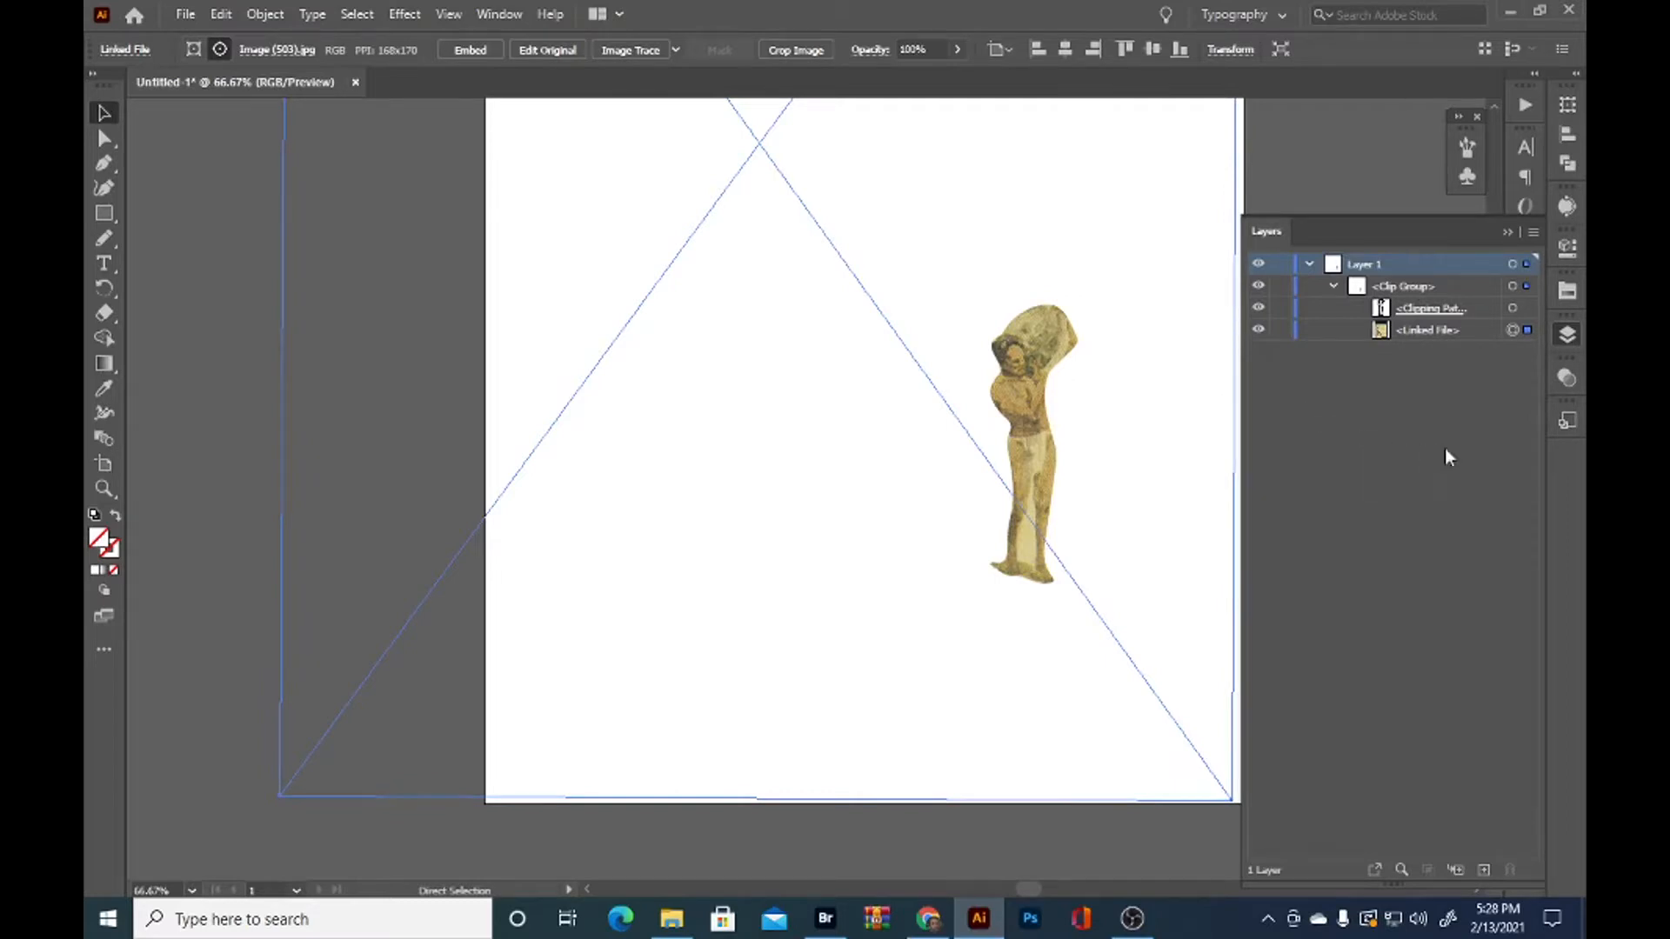
key("ctrl+f")
left_click_drag(1417, 332, 1408, 275)
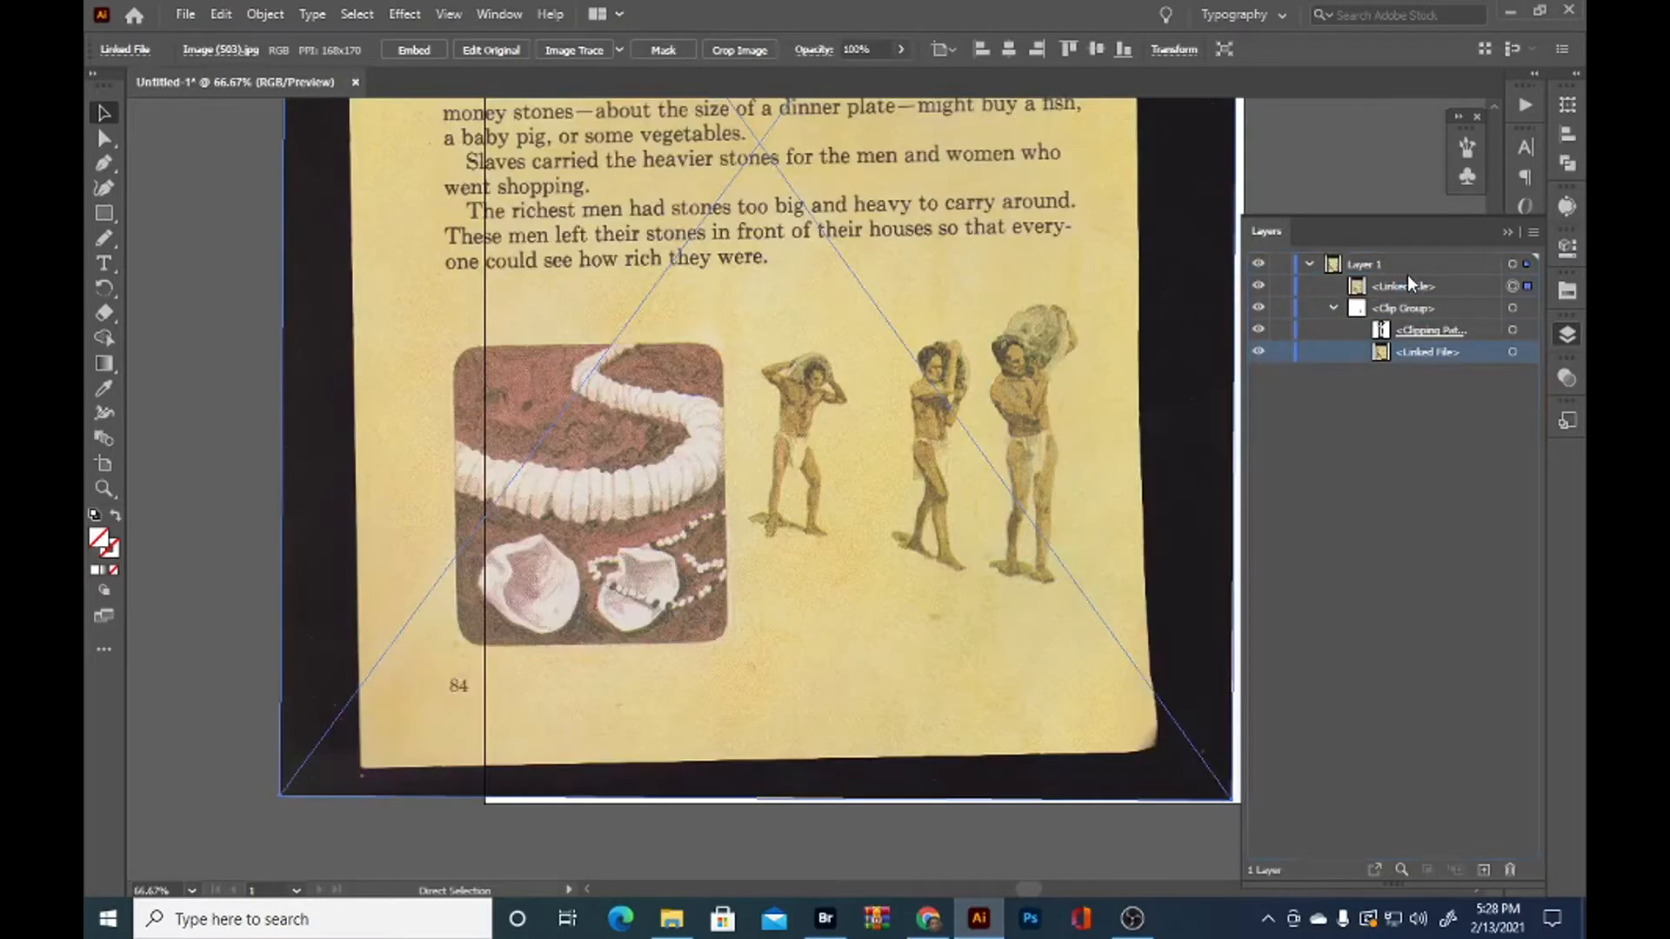
left_click(1333, 308)
key("v")
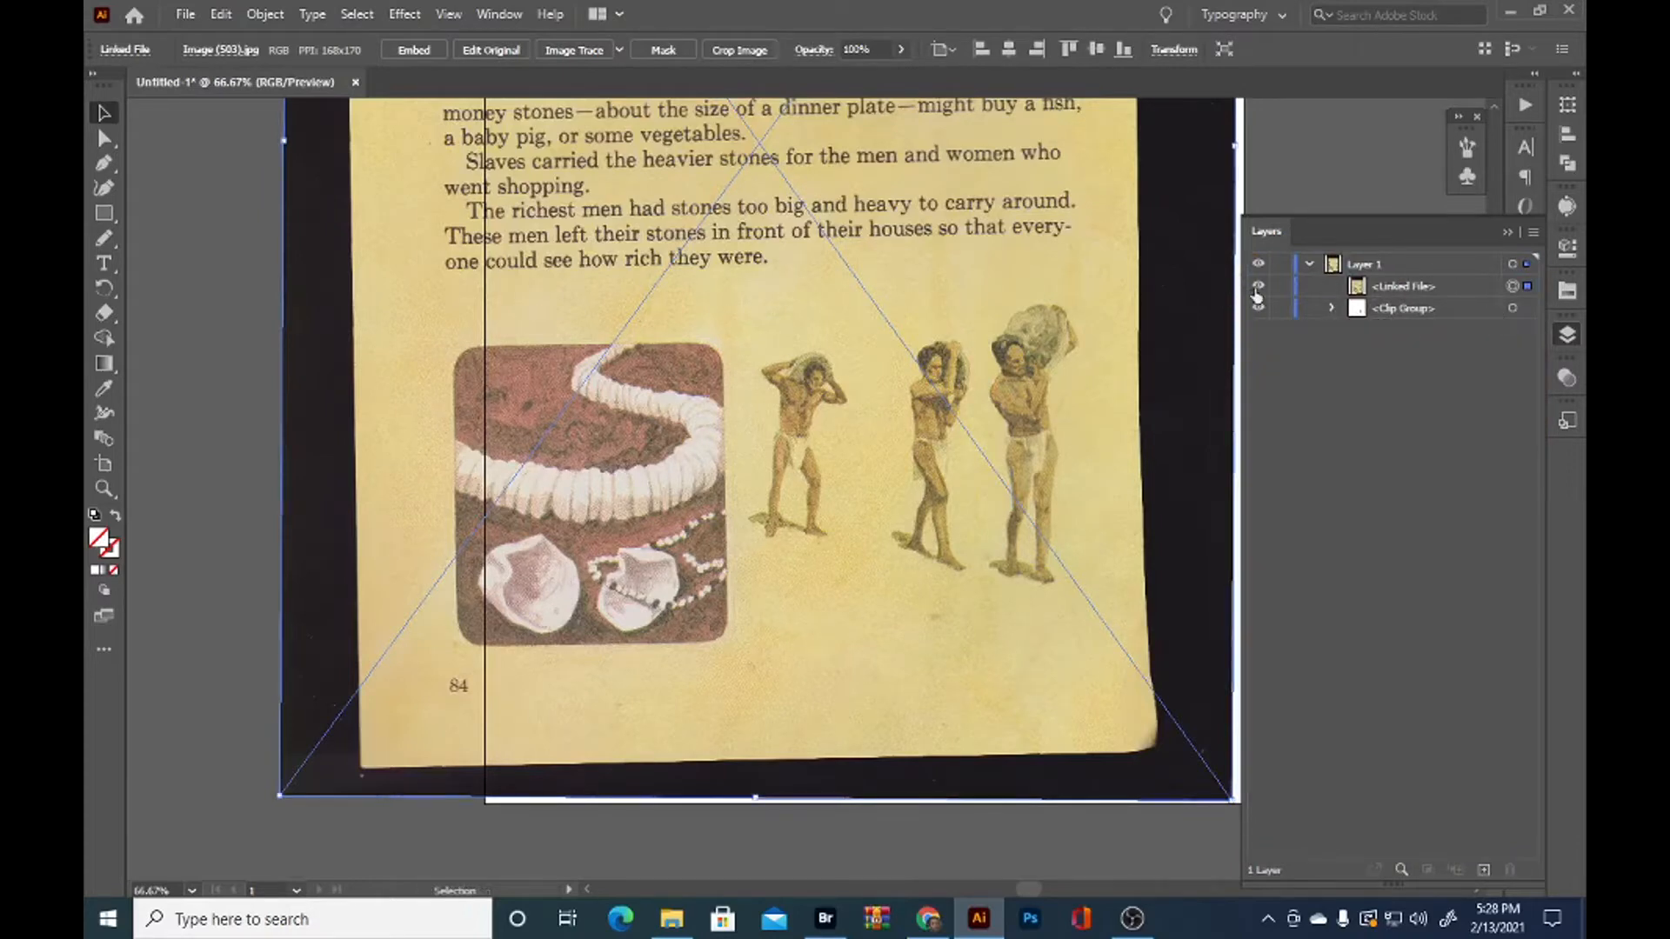
Hide and show the duplicated scan to check the masked rightmost man beneath it
left_click(1258, 288)
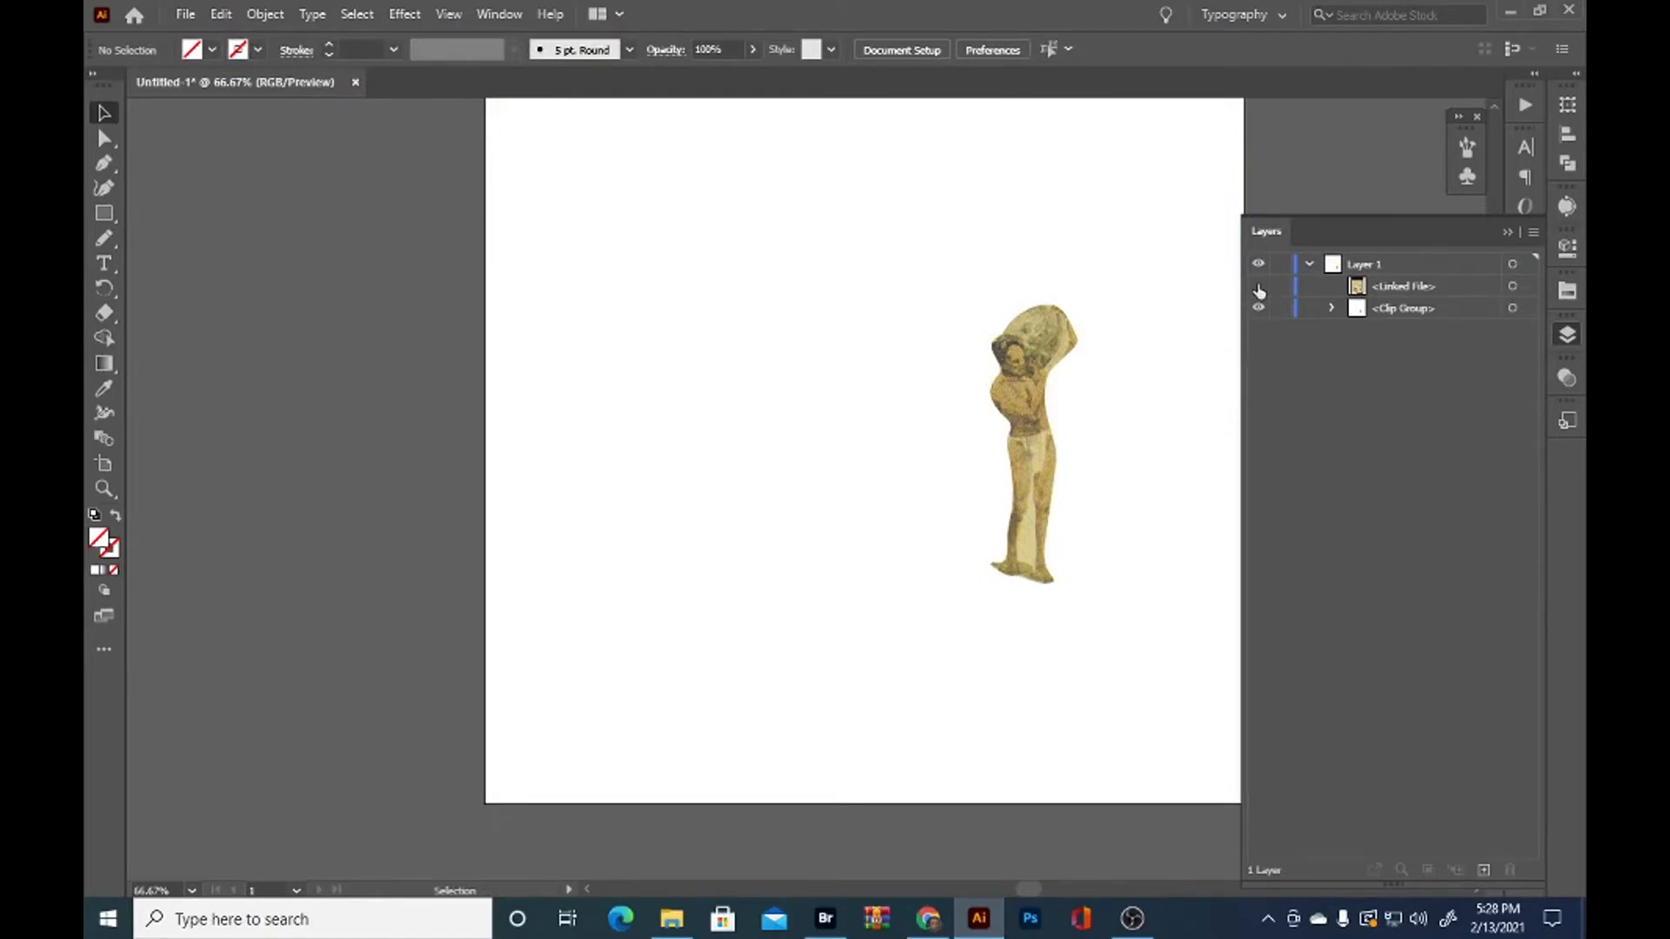
left_click(1258, 287)
scroll(992, 396, "up", 2)
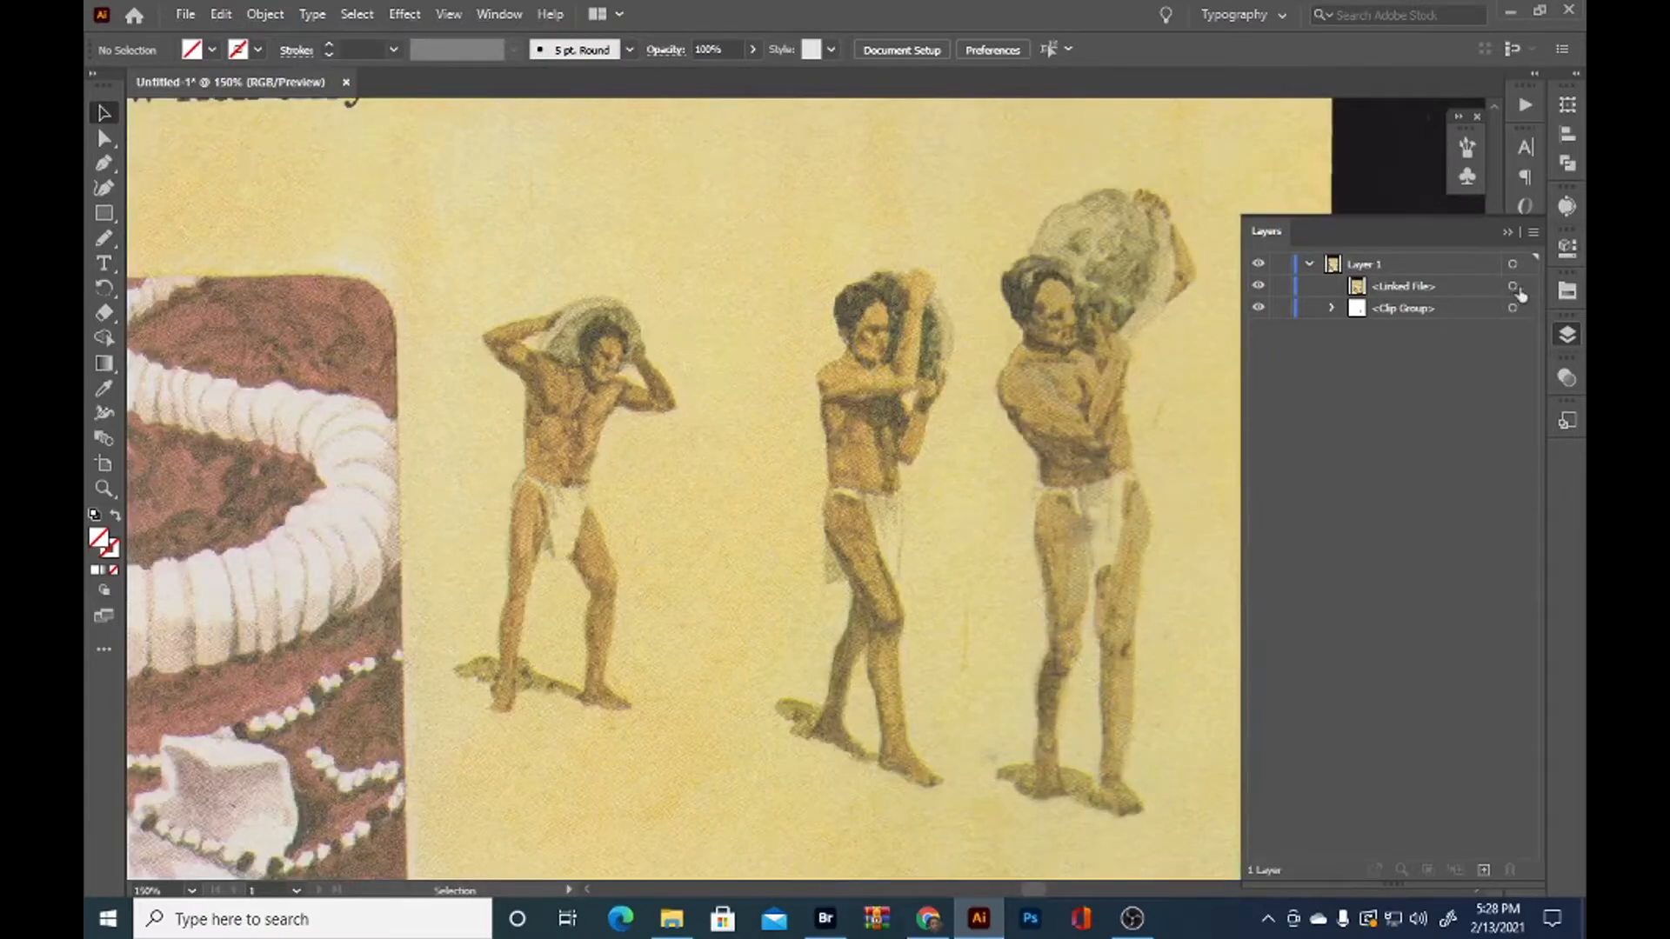
Trace a closed Pencil tool outline around the middle man, his stone and his foot shadow on the duplicated scan
left_click(1514, 286)
scroll(835, 518, "up", 1)
left_click_drag(861, 535, 749, 484)
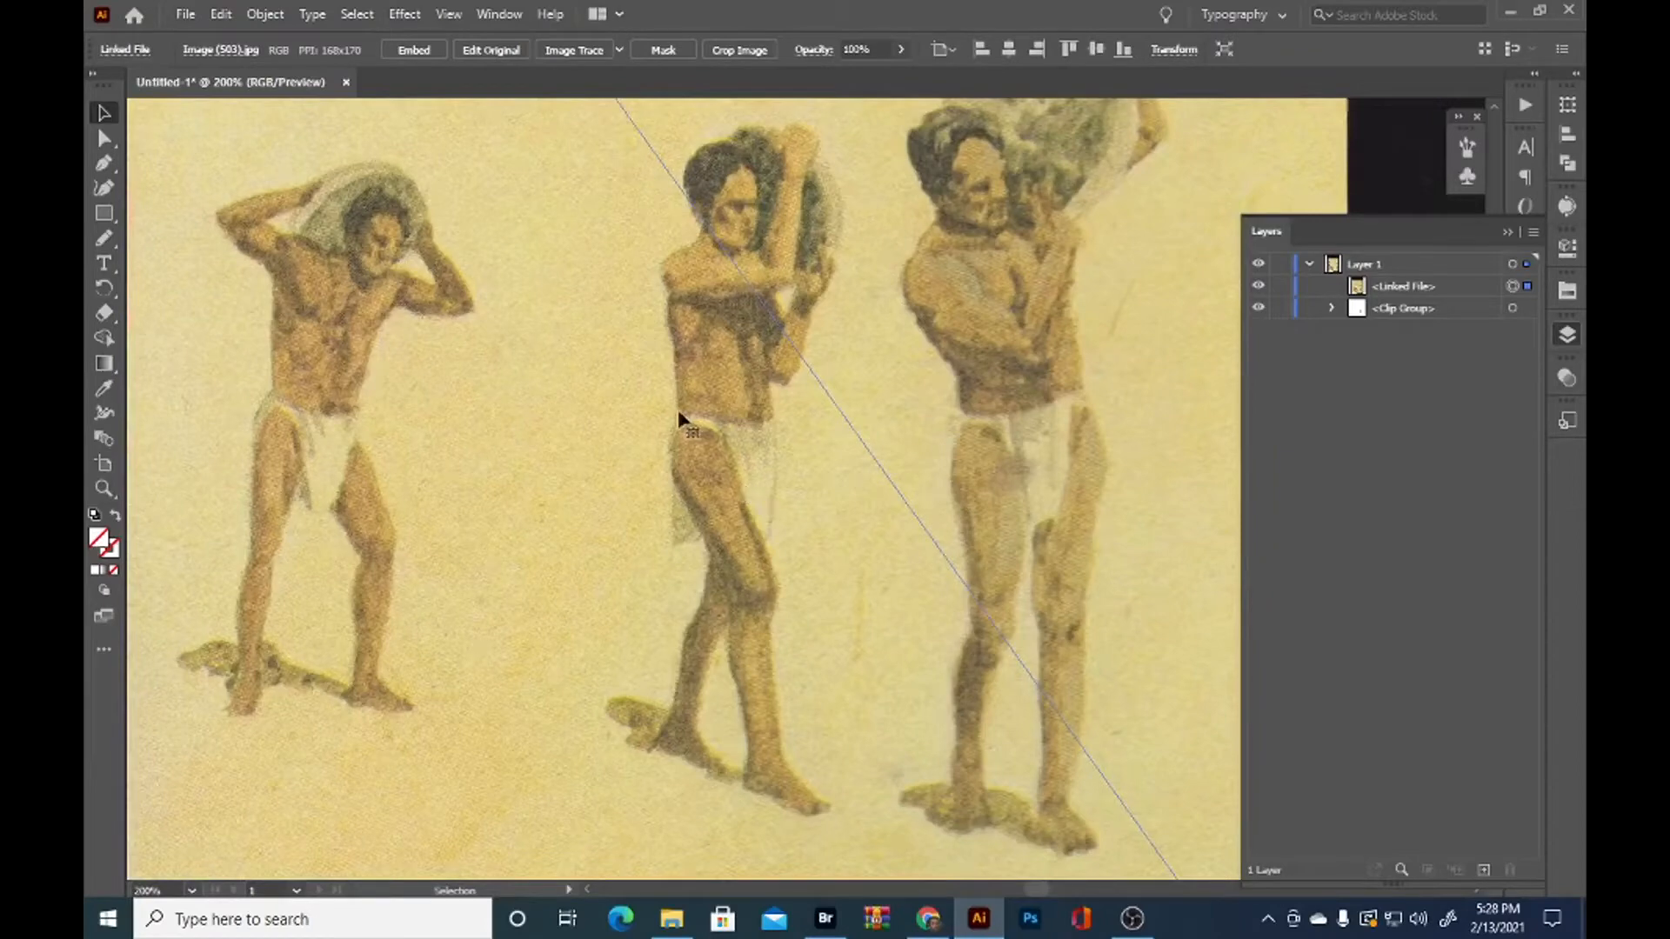
key("n")
left_click_drag(881, 529, 836, 581)
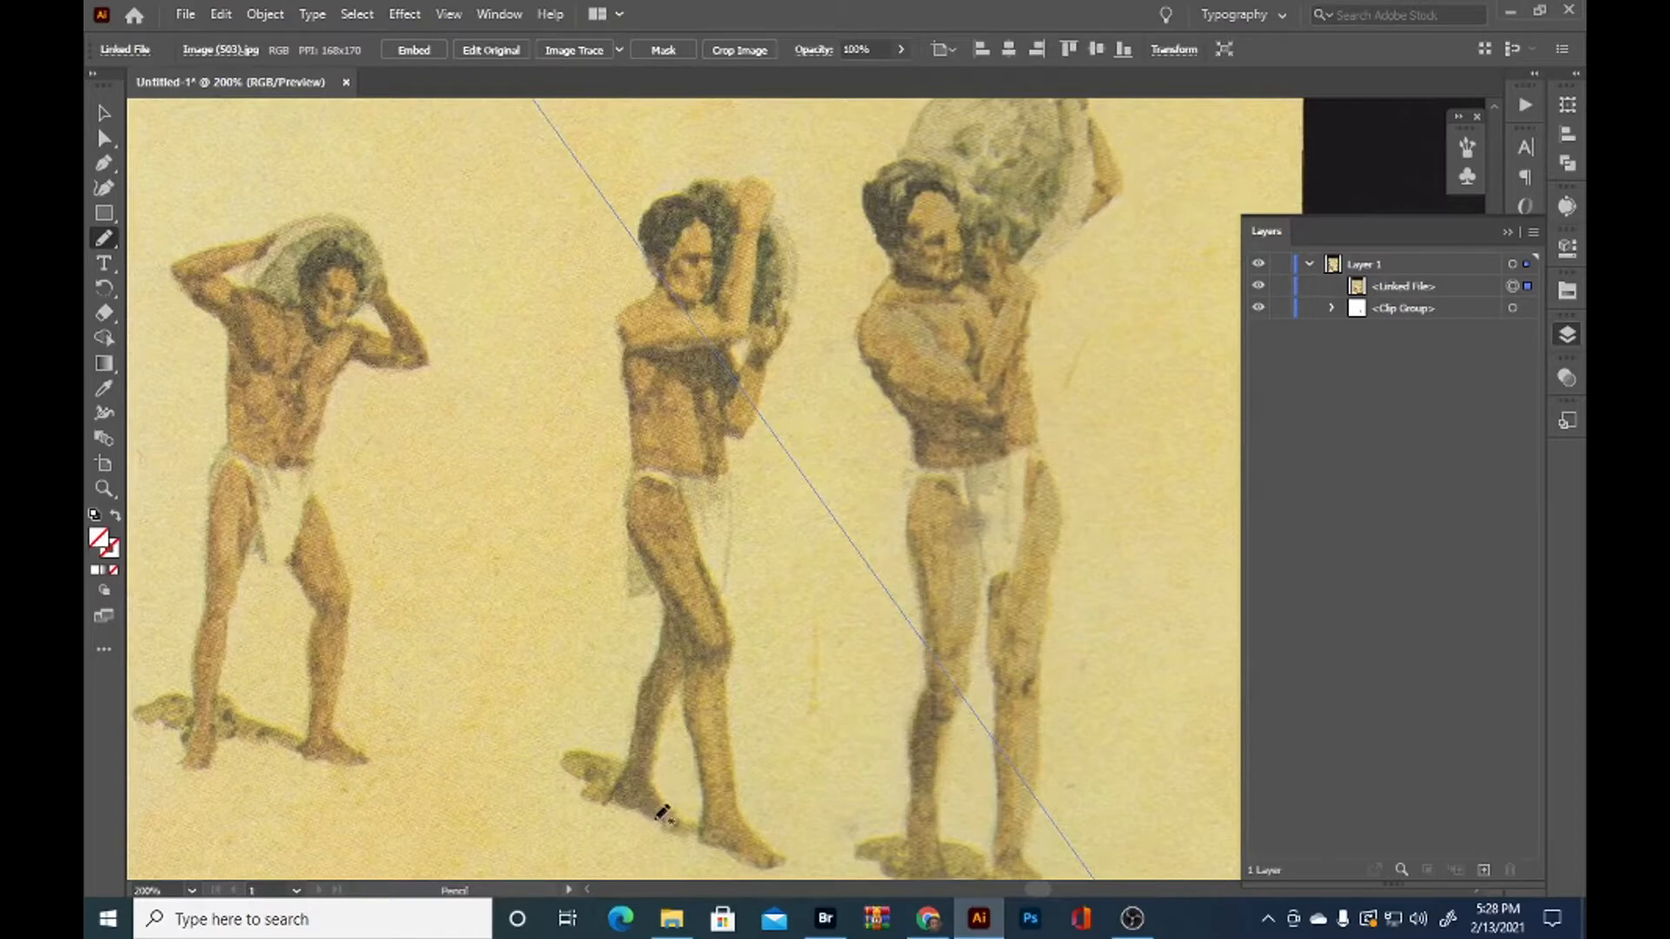
mouse_move(616, 763)
left_mouse_down()
mouse_move(585, 778)
mouse_move(628, 757)
mouse_move(663, 602)
mouse_move(635, 434)
mouse_move(648, 293)
mouse_move(785, 228)
mouse_move(783, 348)
mouse_move(733, 533)
mouse_move(742, 787)
mouse_move(777, 848)
mouse_move(747, 861)
mouse_move(619, 796)
left_mouse_up()
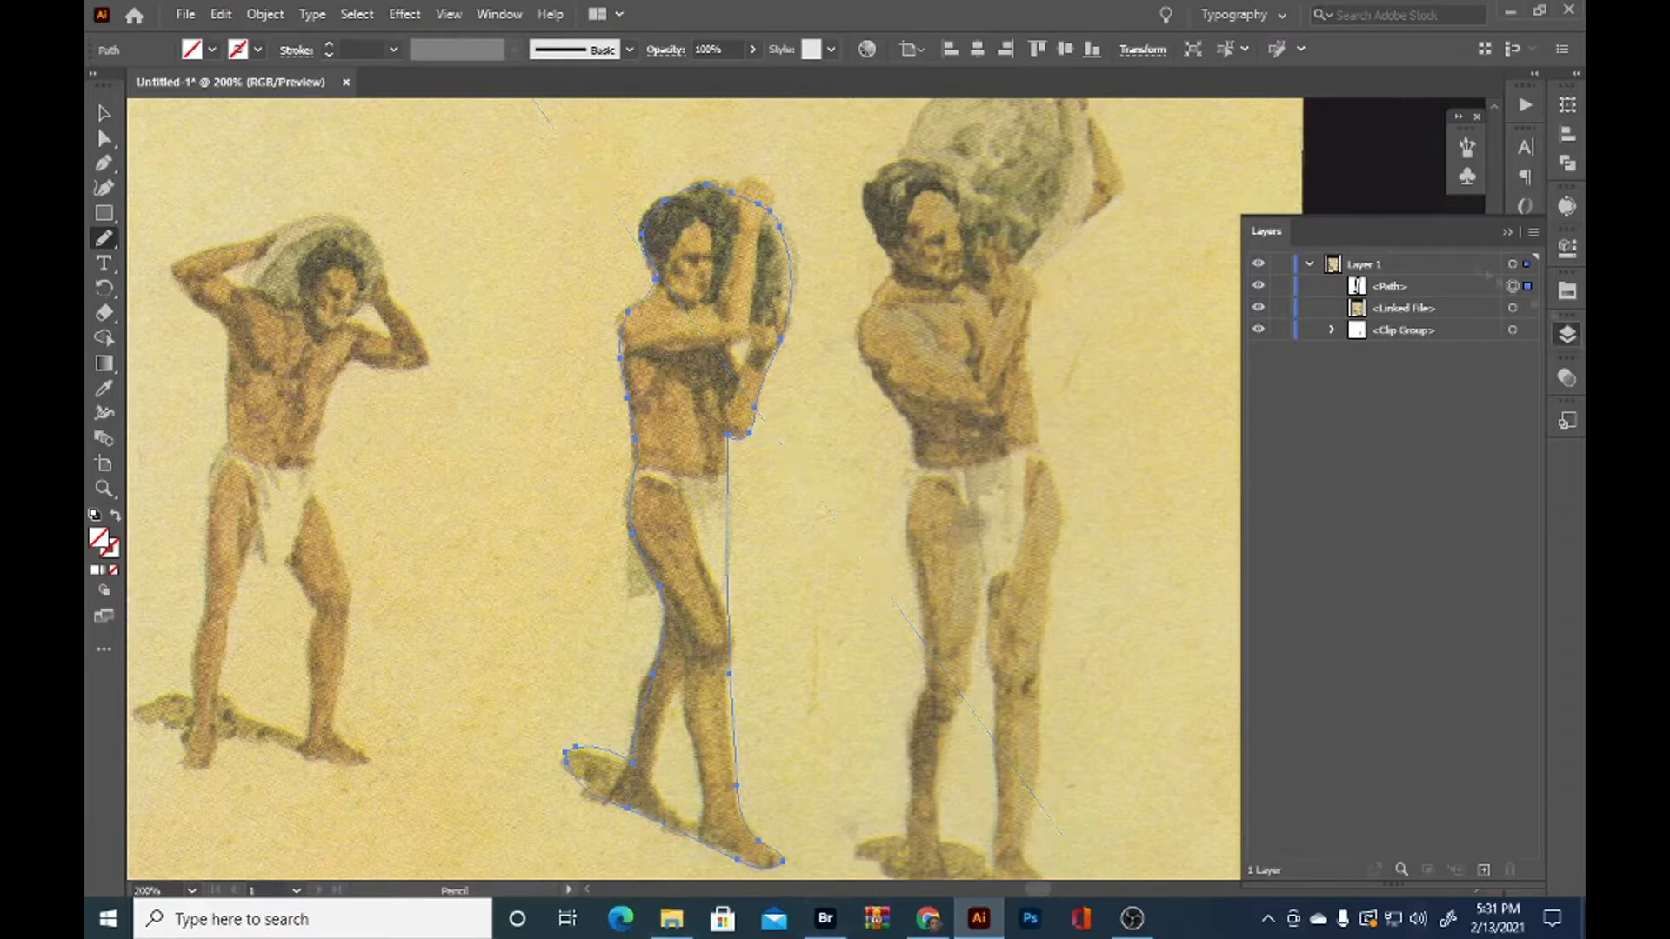
Add the linked scan to the selected middle-man outline and make a clipping mask from both
left_click(1527, 308)
key("v")
right_click(777, 419)
left_click(886, 598)
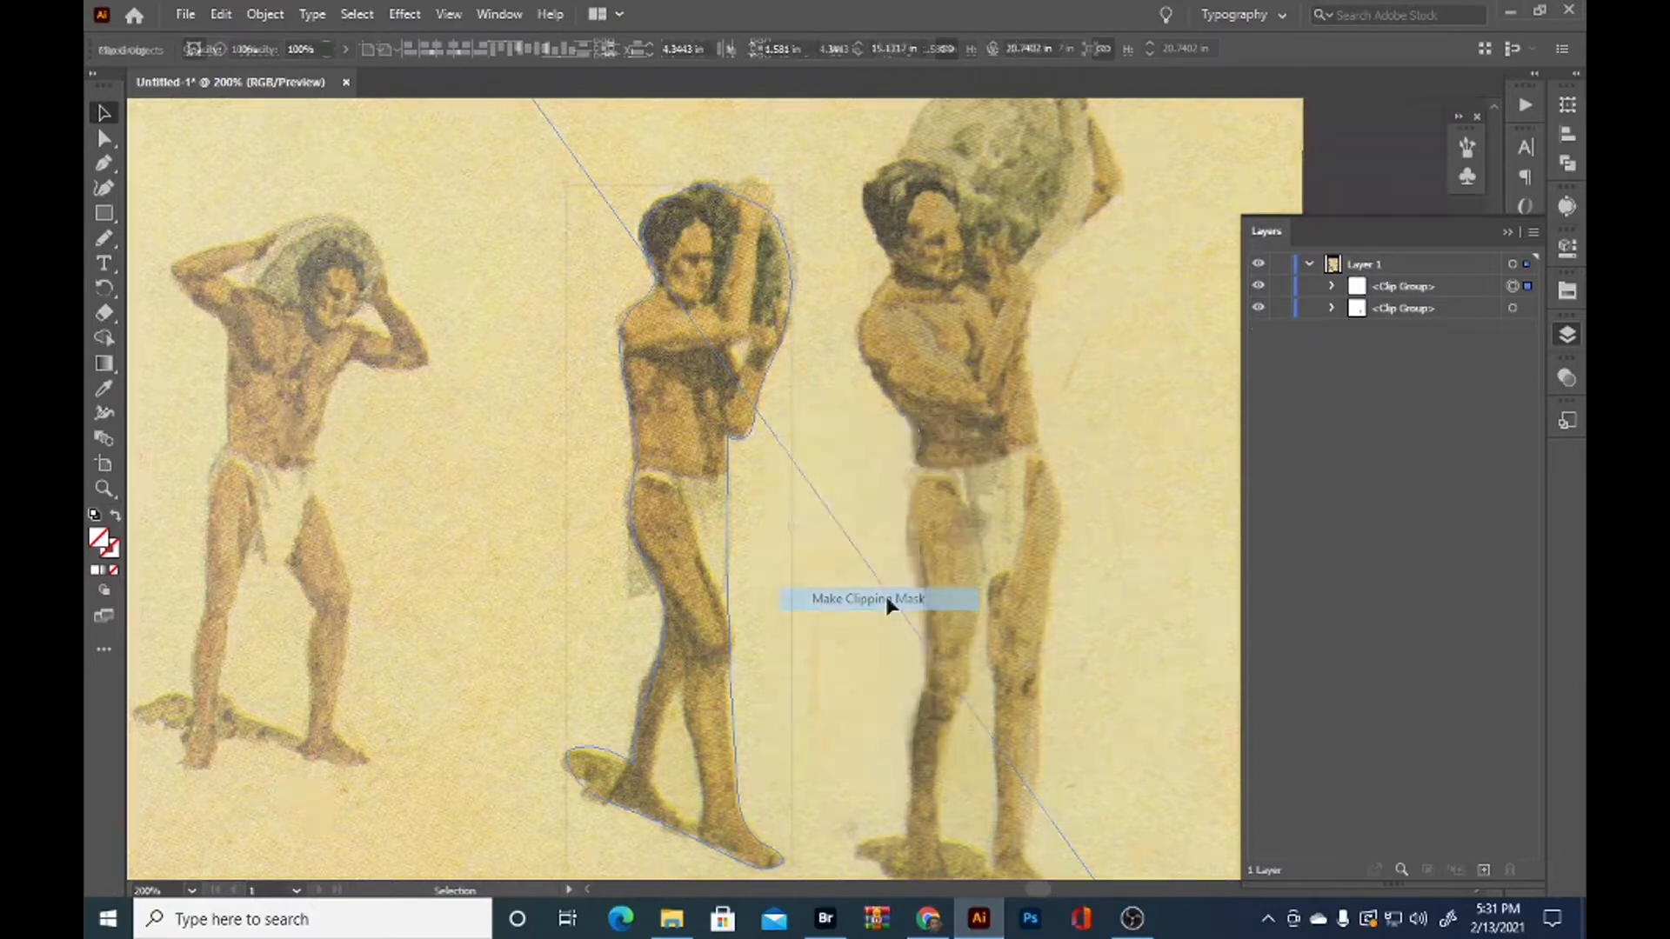
scroll(885, 597, "down", 3)
left_click(1000, 602)
Duplicate the middle man's linked scan in place, move the copy above its clip group, and collapse the group
left_click(1525, 288)
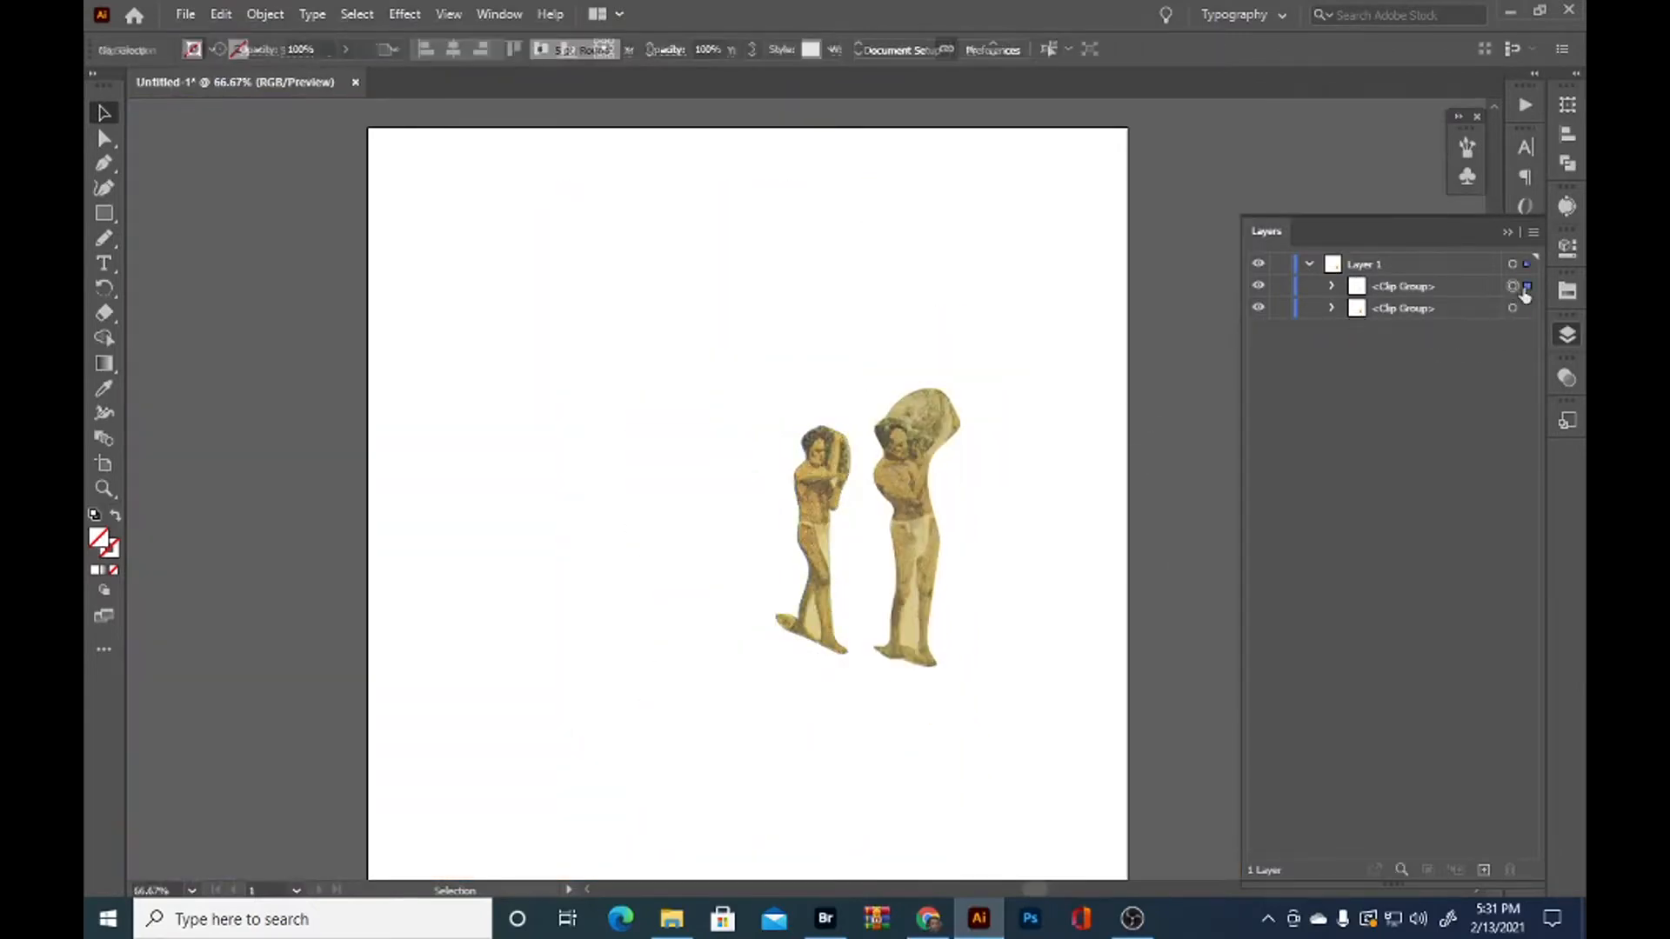
left_click(1528, 330)
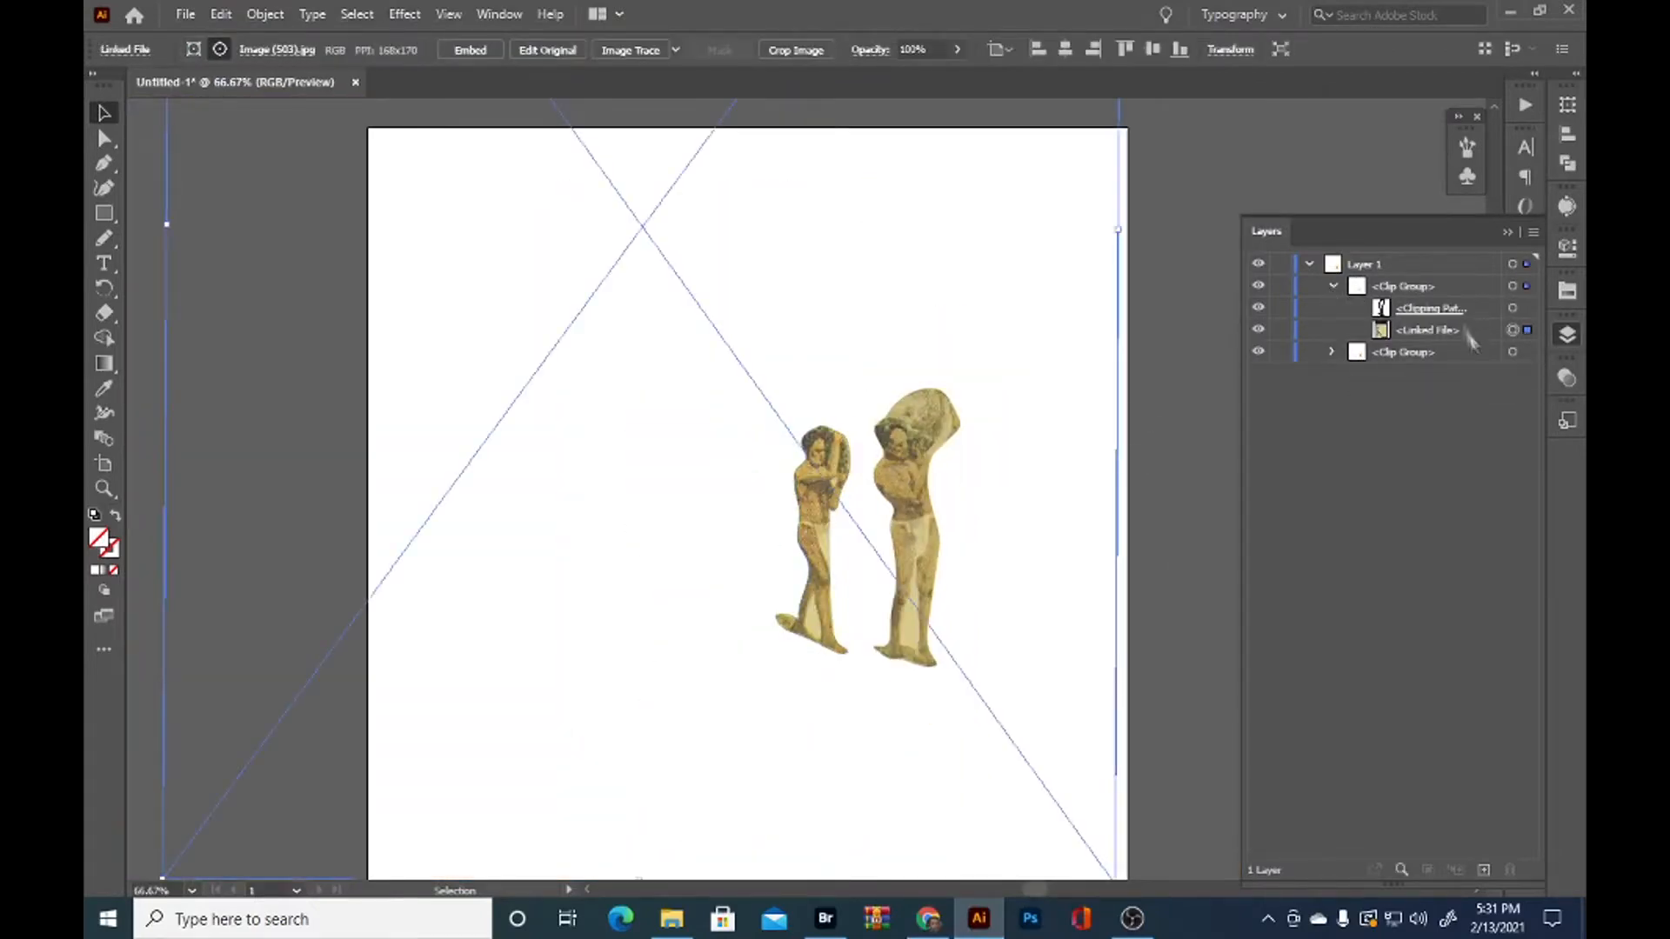
key("ctrl+f")
left_click_drag(1415, 334, 1394, 275)
left_click(1332, 308)
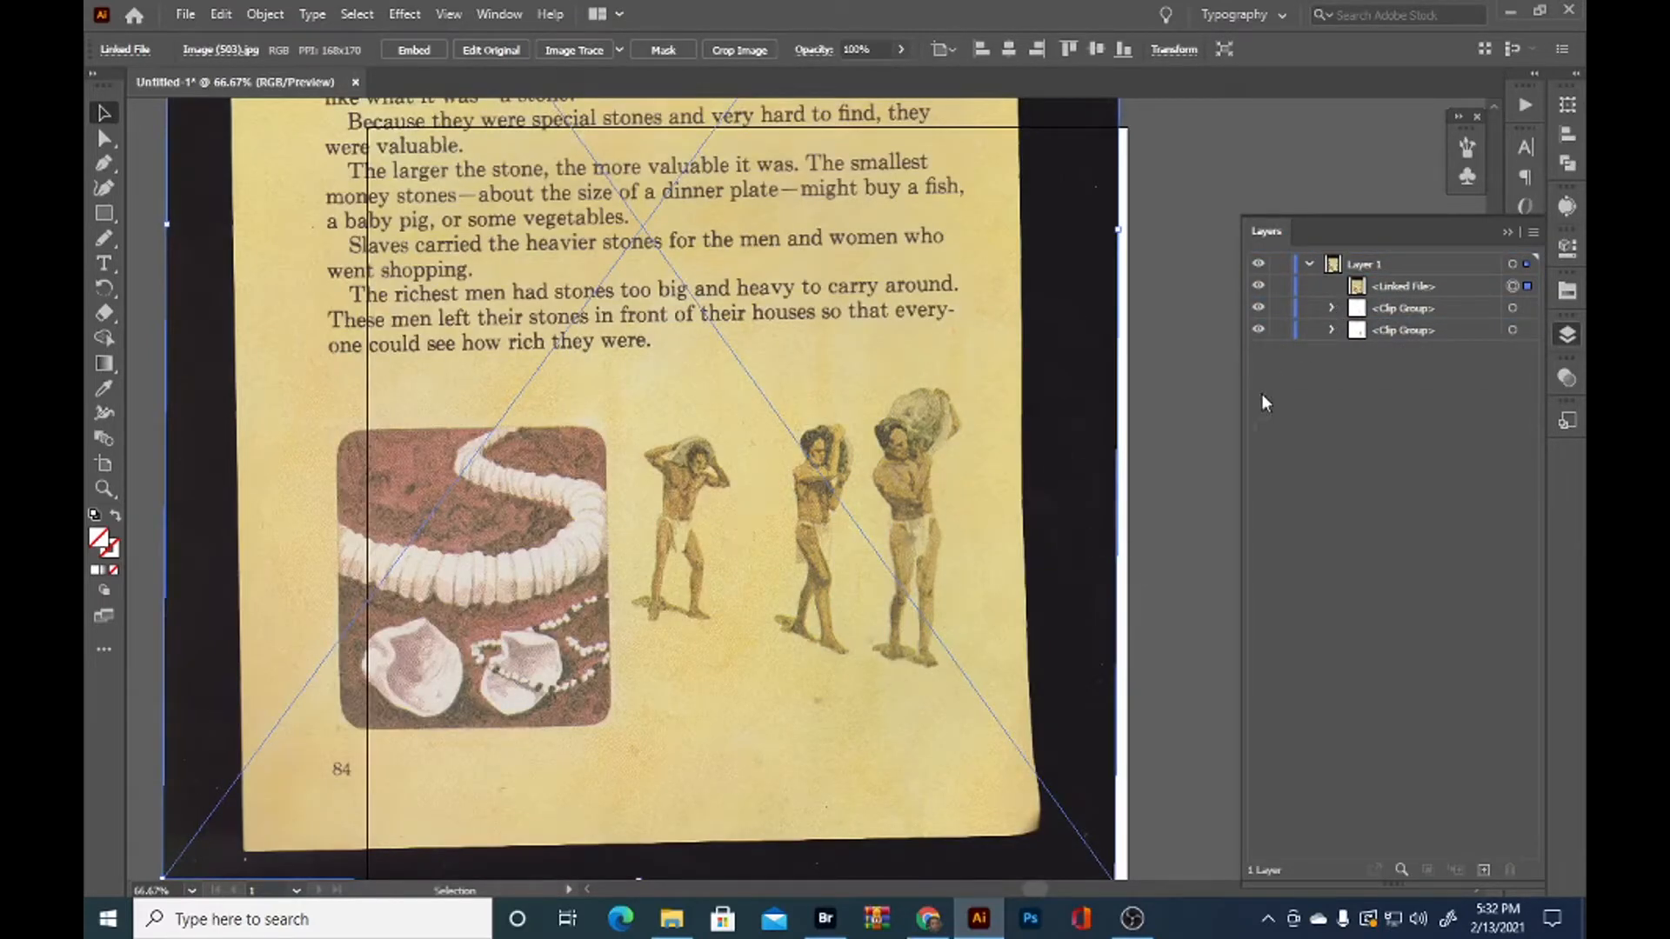
Trace a closed Pencil tool outline around the leftmost man, his stone and his foot shadow
key("n")
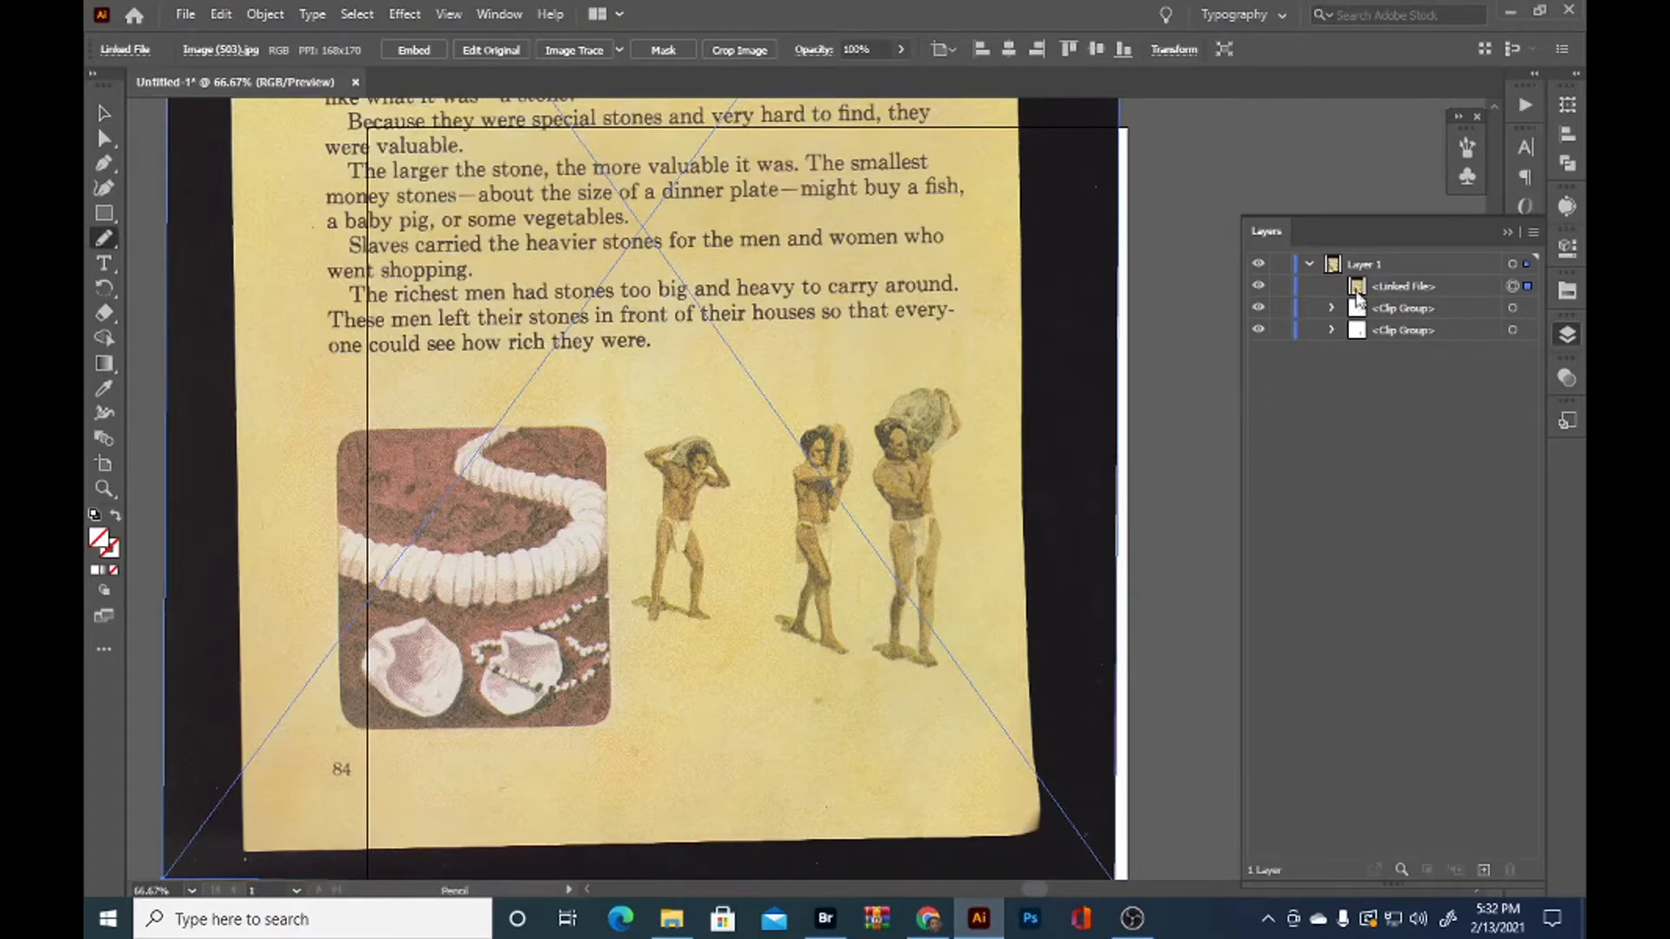
scroll(680, 534, "up", 3)
mouse_move(611, 793)
left_mouse_down()
mouse_move(589, 756)
mouse_move(540, 736)
mouse_move(576, 719)
mouse_move(627, 472)
mouse_move(630, 344)
mouse_move(577, 291)
mouse_move(699, 247)
mouse_move(784, 245)
mouse_move(822, 340)
mouse_move(744, 409)
mouse_move(733, 530)
mouse_move(765, 778)
mouse_move(613, 790)
left_mouse_up()
Select the linked scan together with the leftmost man's outline and make a clipping mask that isolates him
left_click(1527, 310)
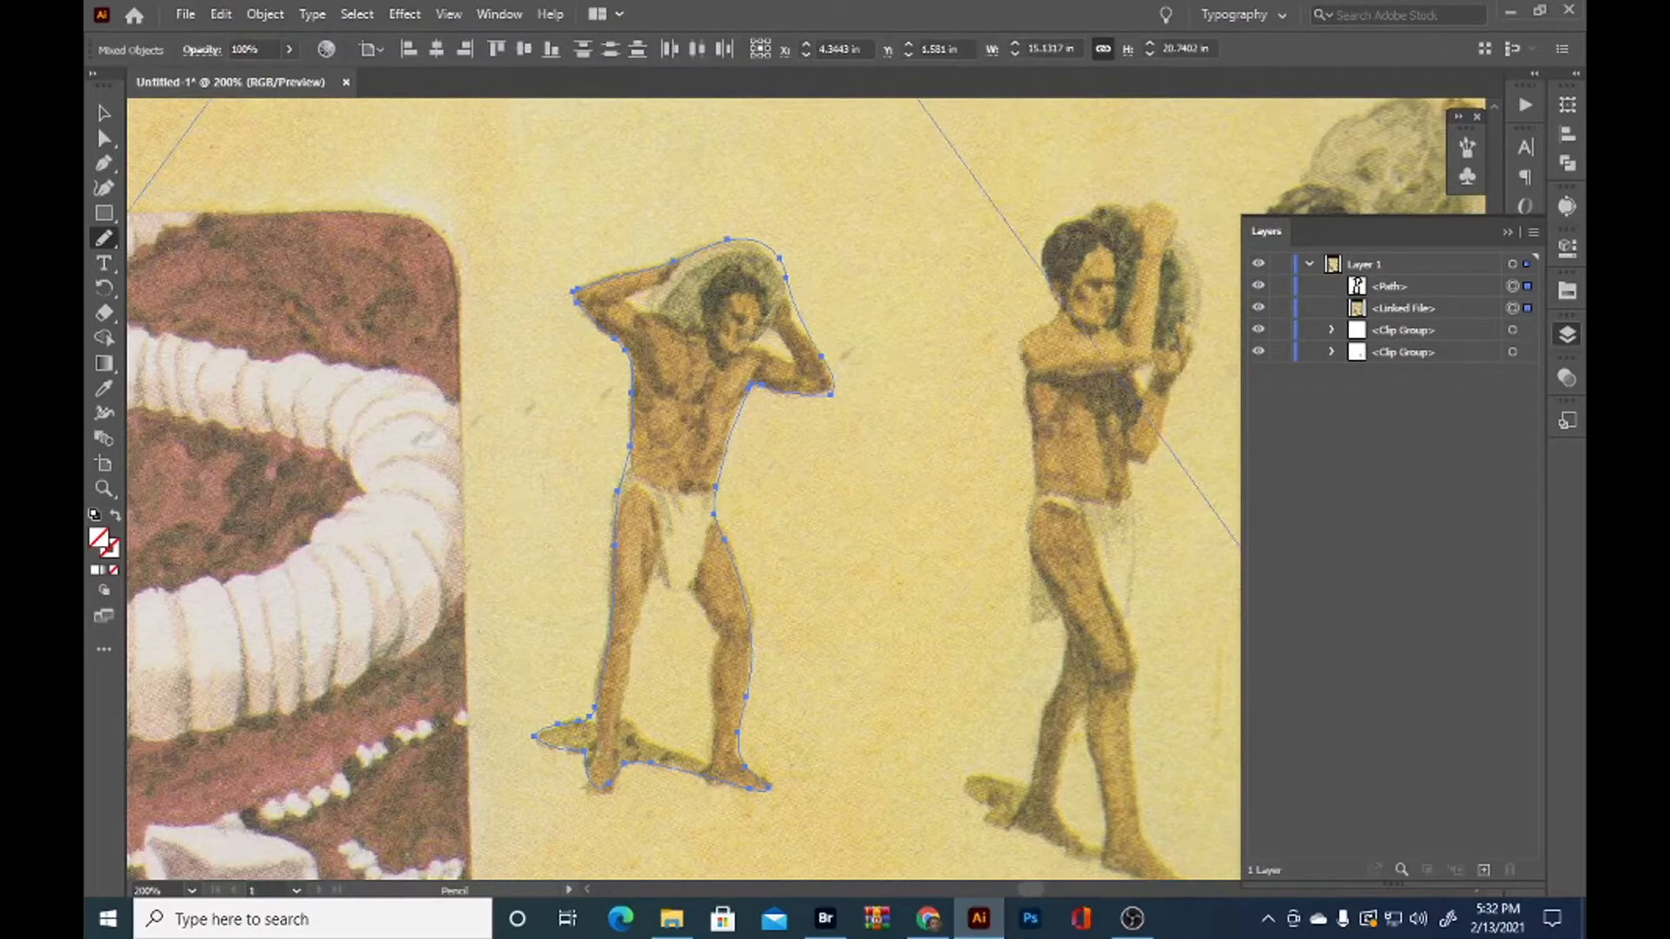
key("v")
right_click(831, 483)
left_click(921, 658)
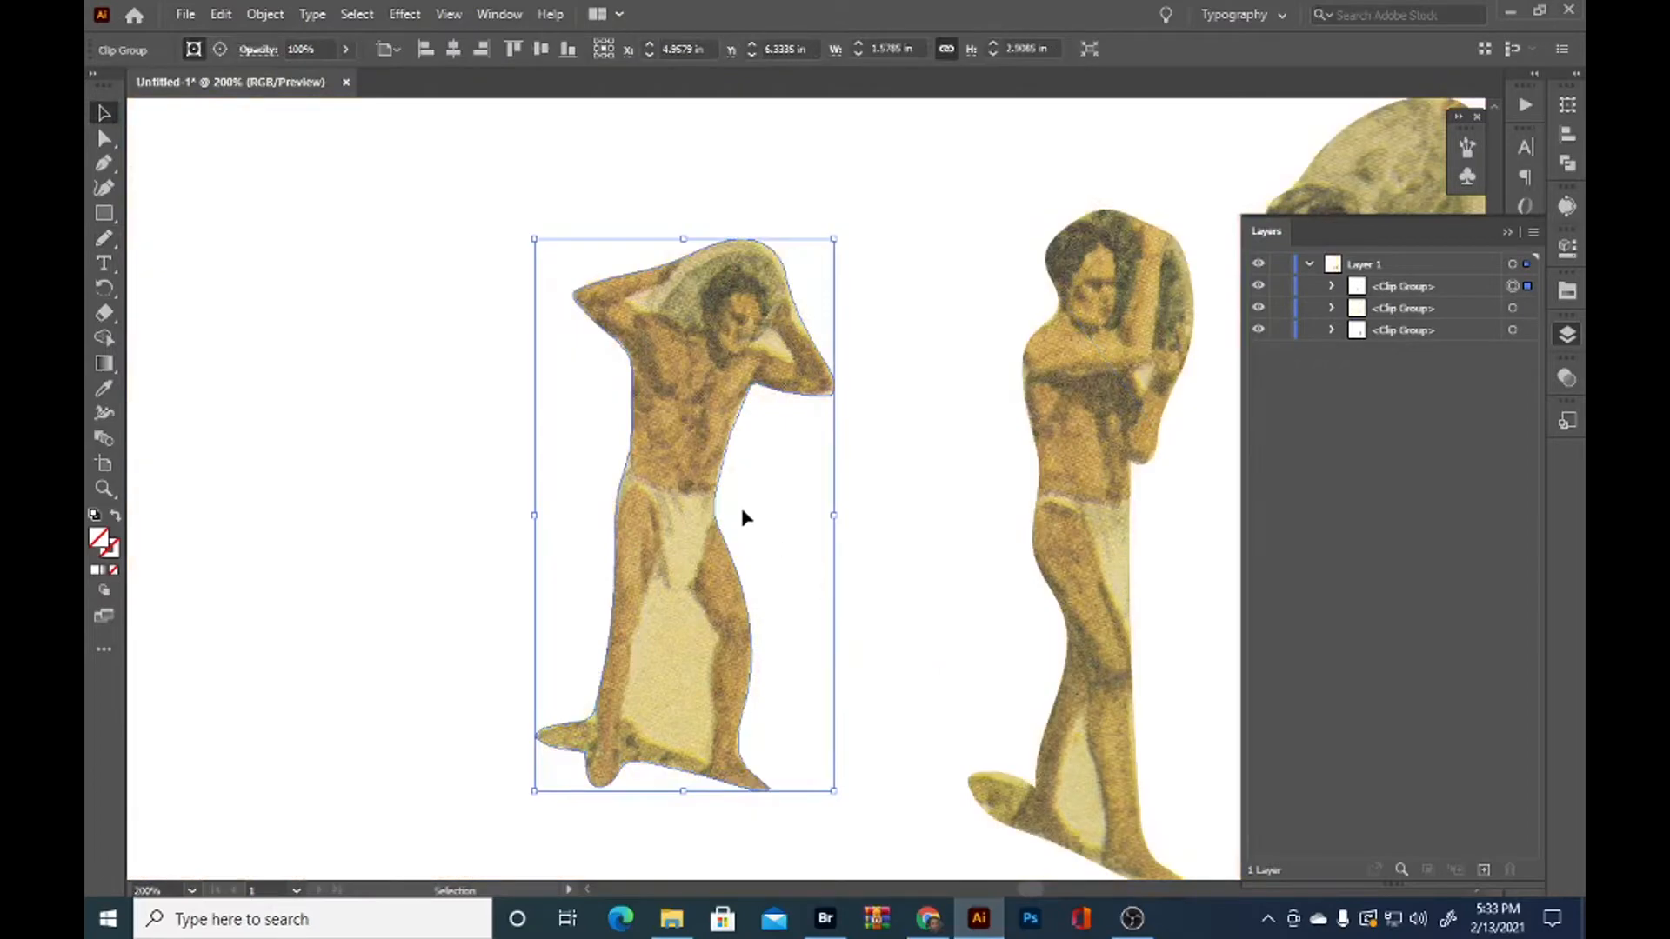
scroll(798, 556, "down", 2)
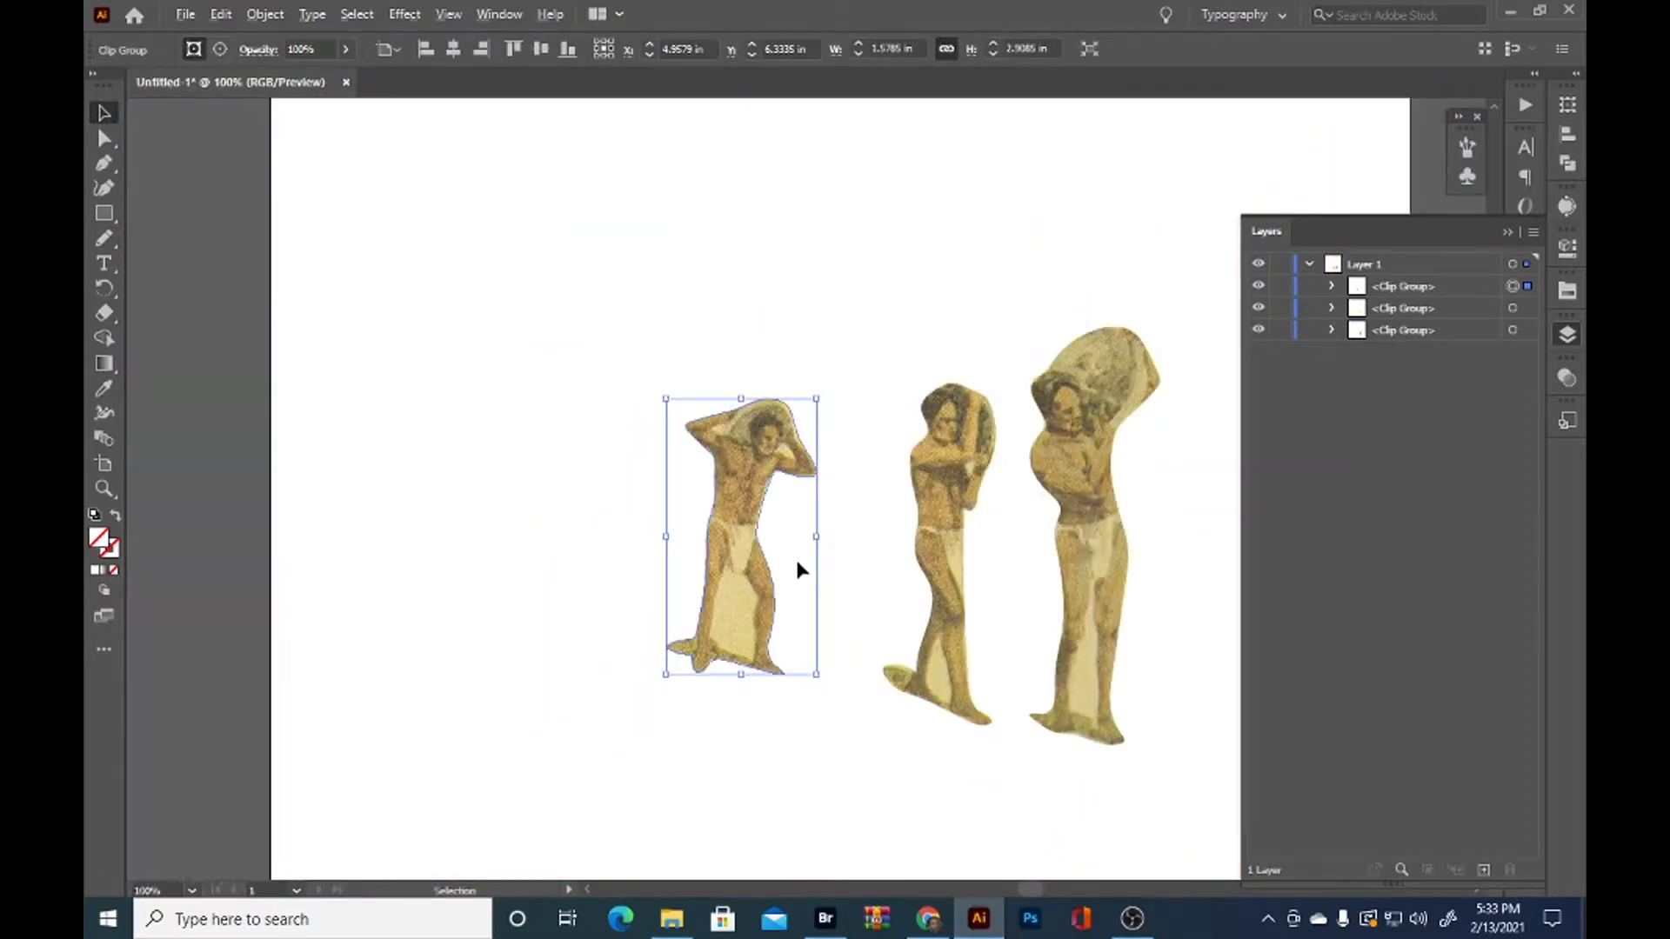
left_click(786, 735)
scroll(786, 736, "down", 1)
left_click_drag(821, 757, 706, 663)
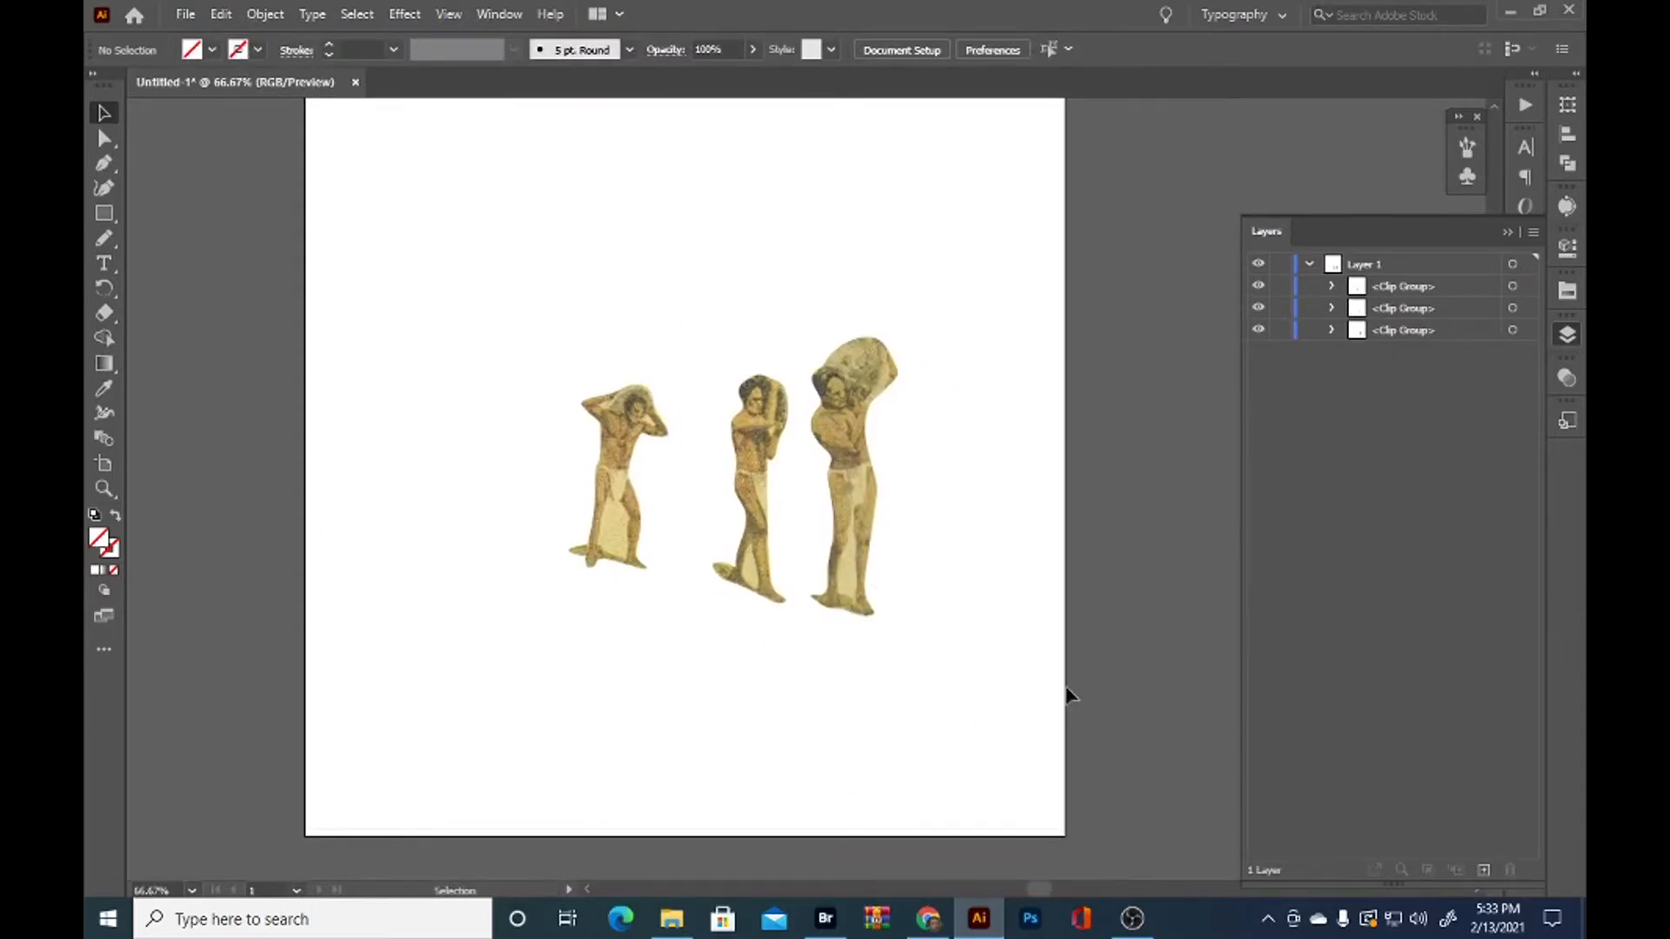
left_click_drag(749, 667, 845, 734)
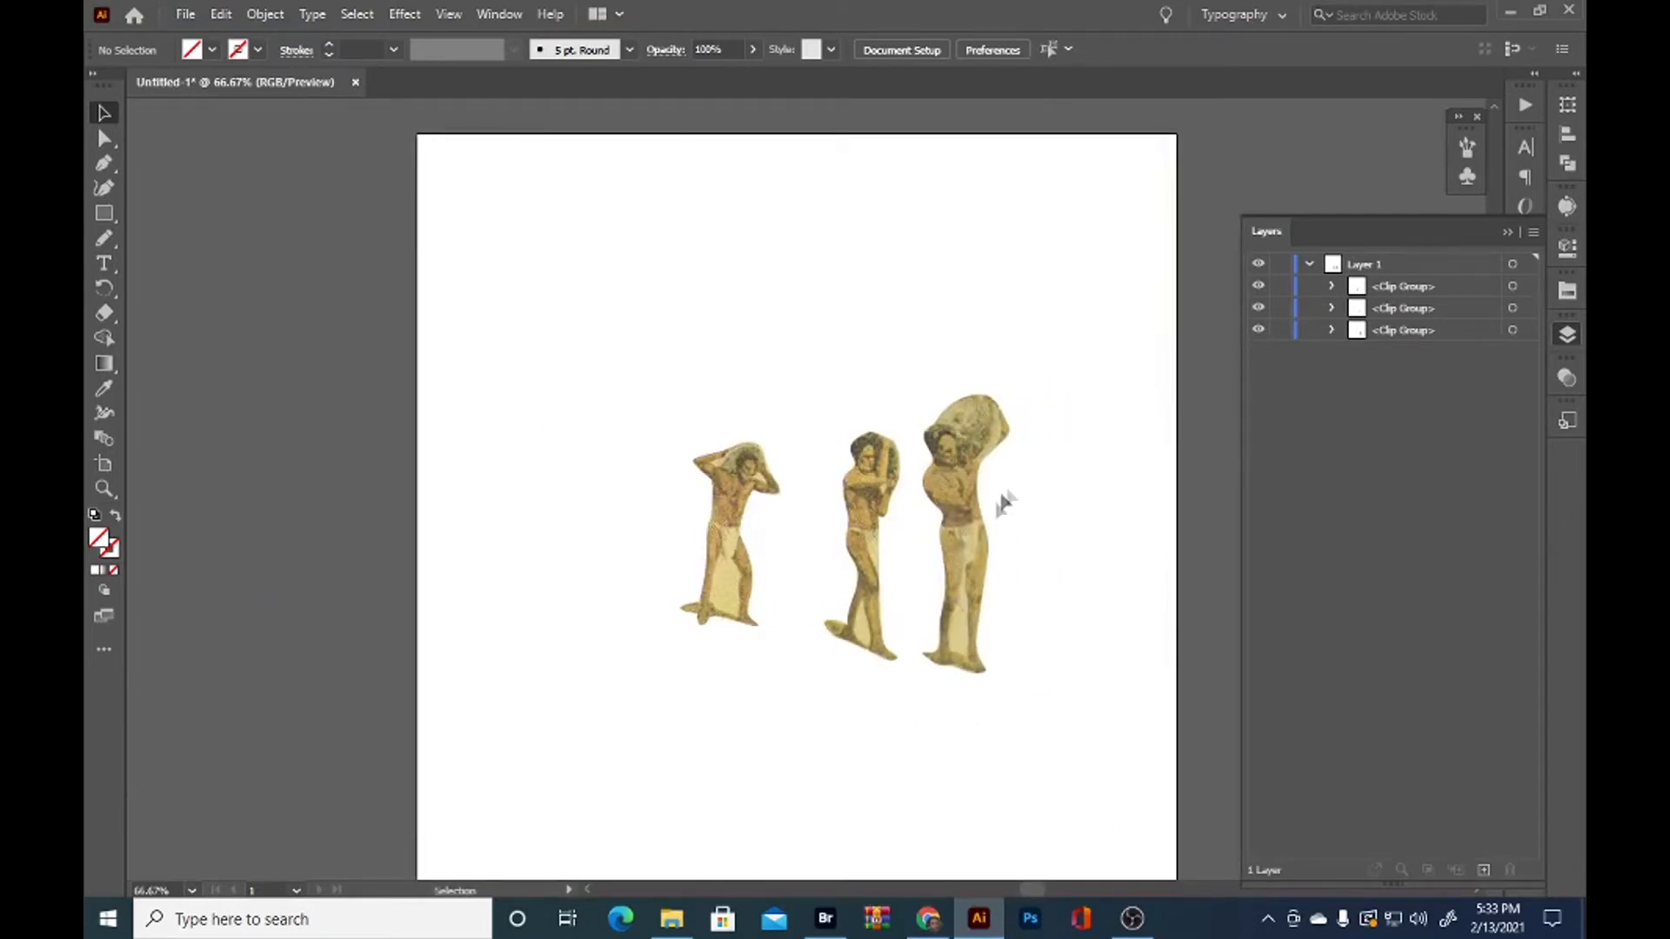
Trace a closed Pencil tool path around the leftover background between the rightmost man's legs
left_click(1331, 286)
scroll(1107, 603, "up", 2)
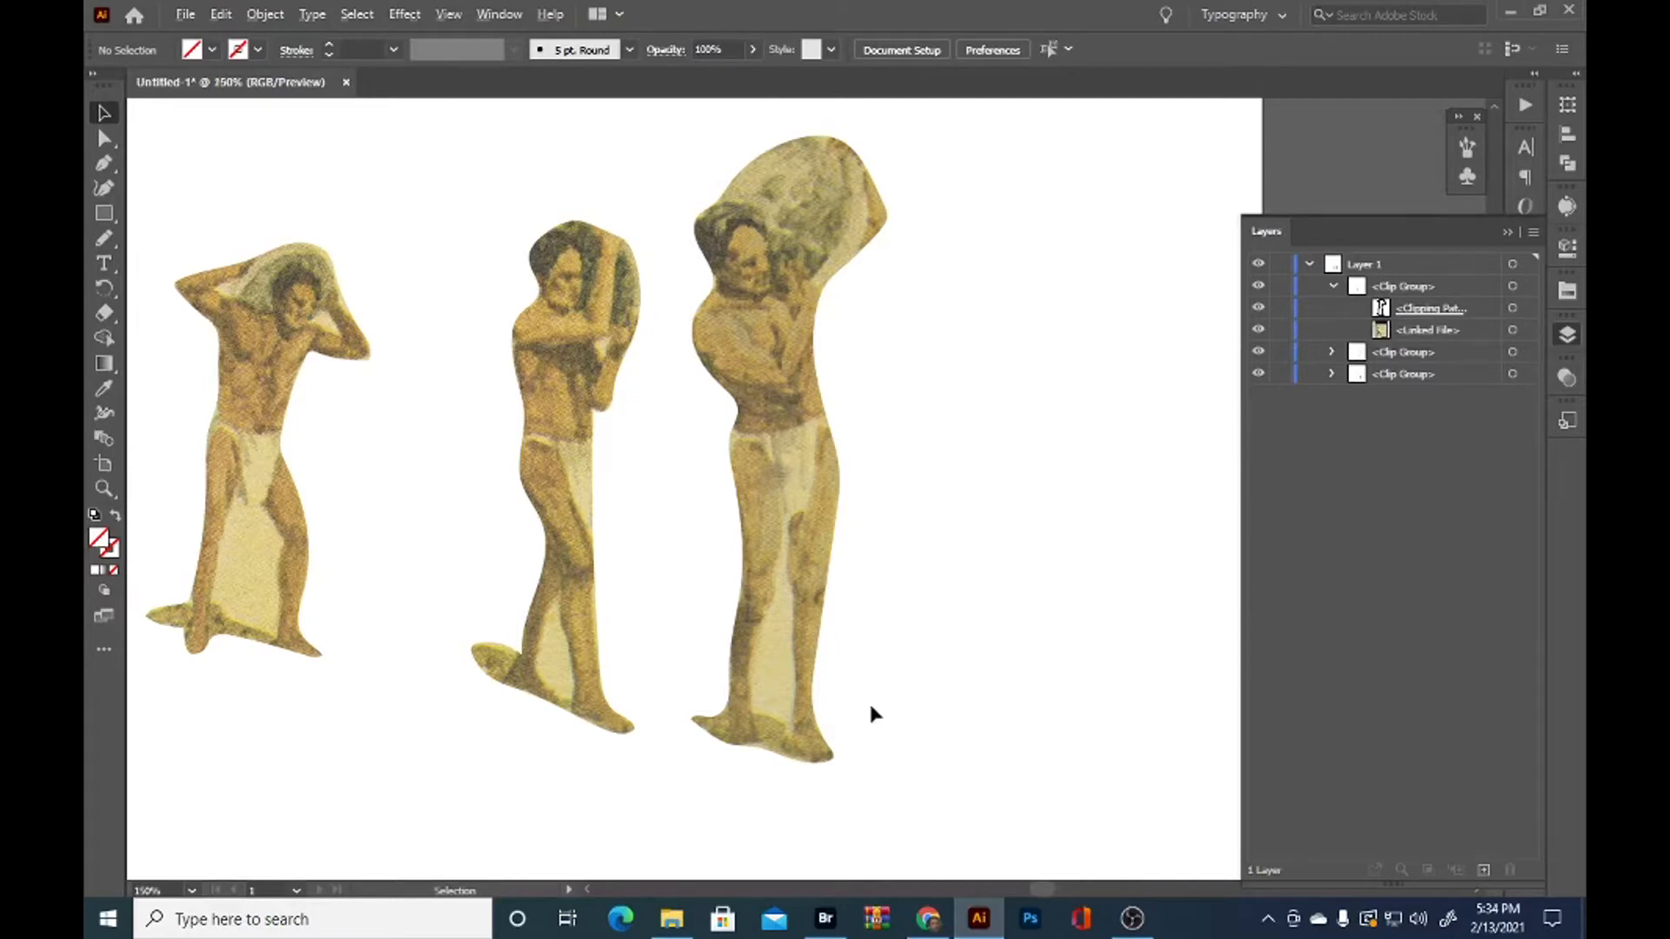
scroll(870, 704, "up", 2)
key("n")
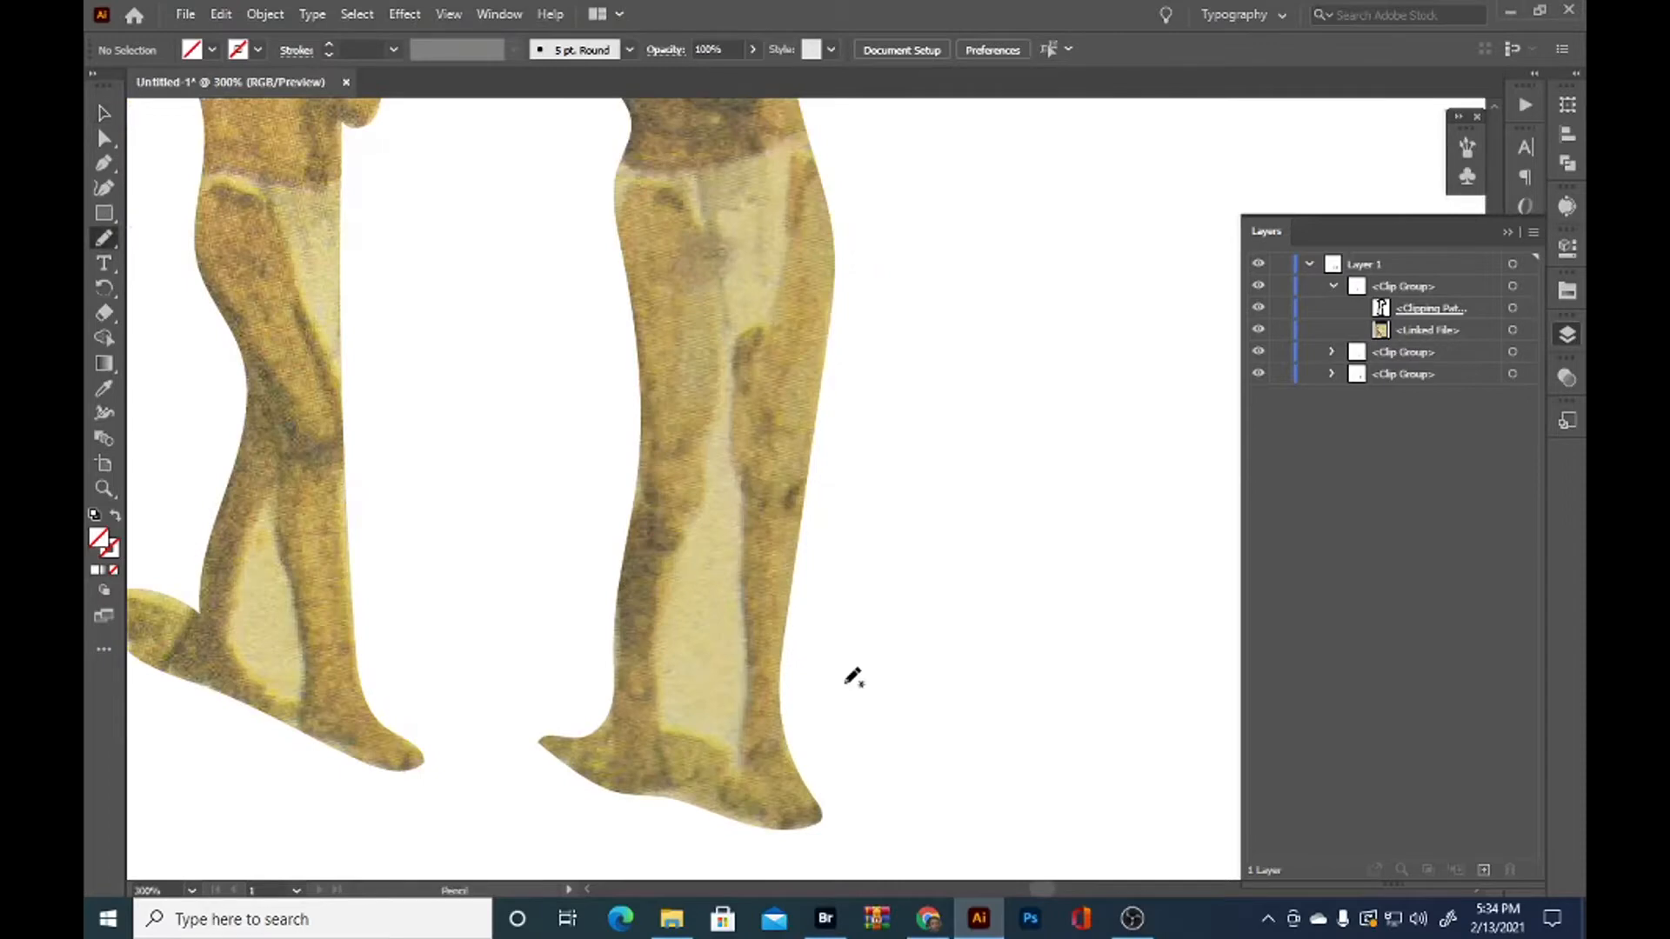
mouse_move(663, 732)
left_mouse_down()
mouse_move(663, 582)
mouse_move(730, 375)
mouse_move(756, 678)
mouse_move(739, 771)
mouse_move(663, 715)
left_mouse_up()
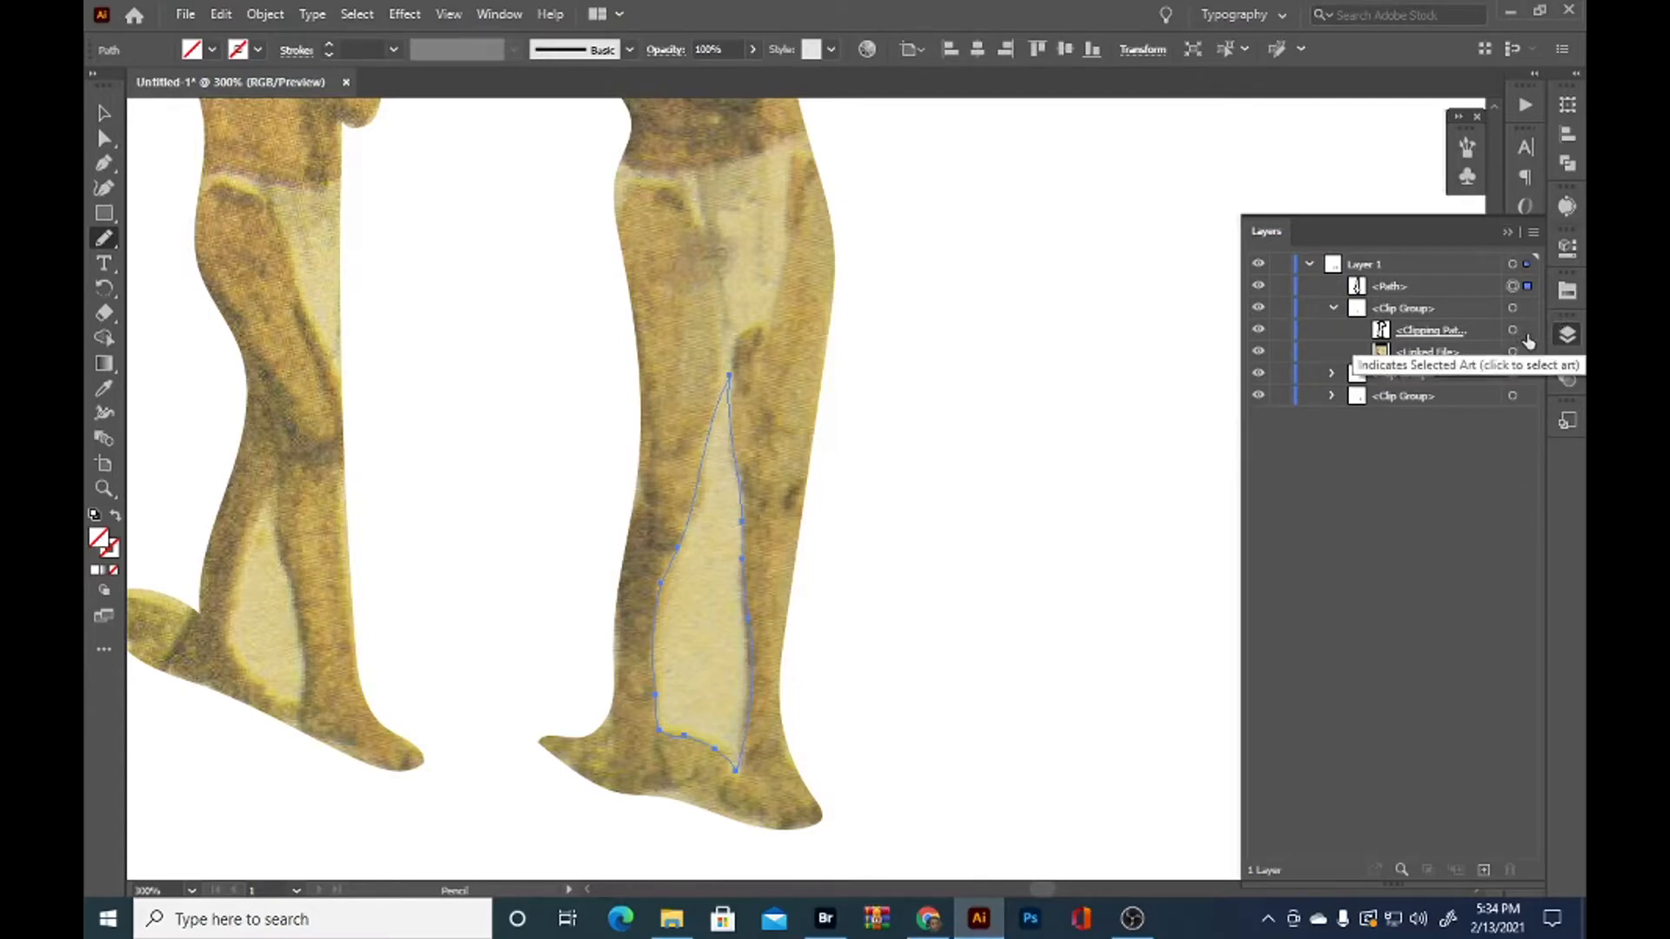
Find the rightmost man's clipping path in the lowest clip group and move it out to the top of Layer 1
left_click(1473, 333)
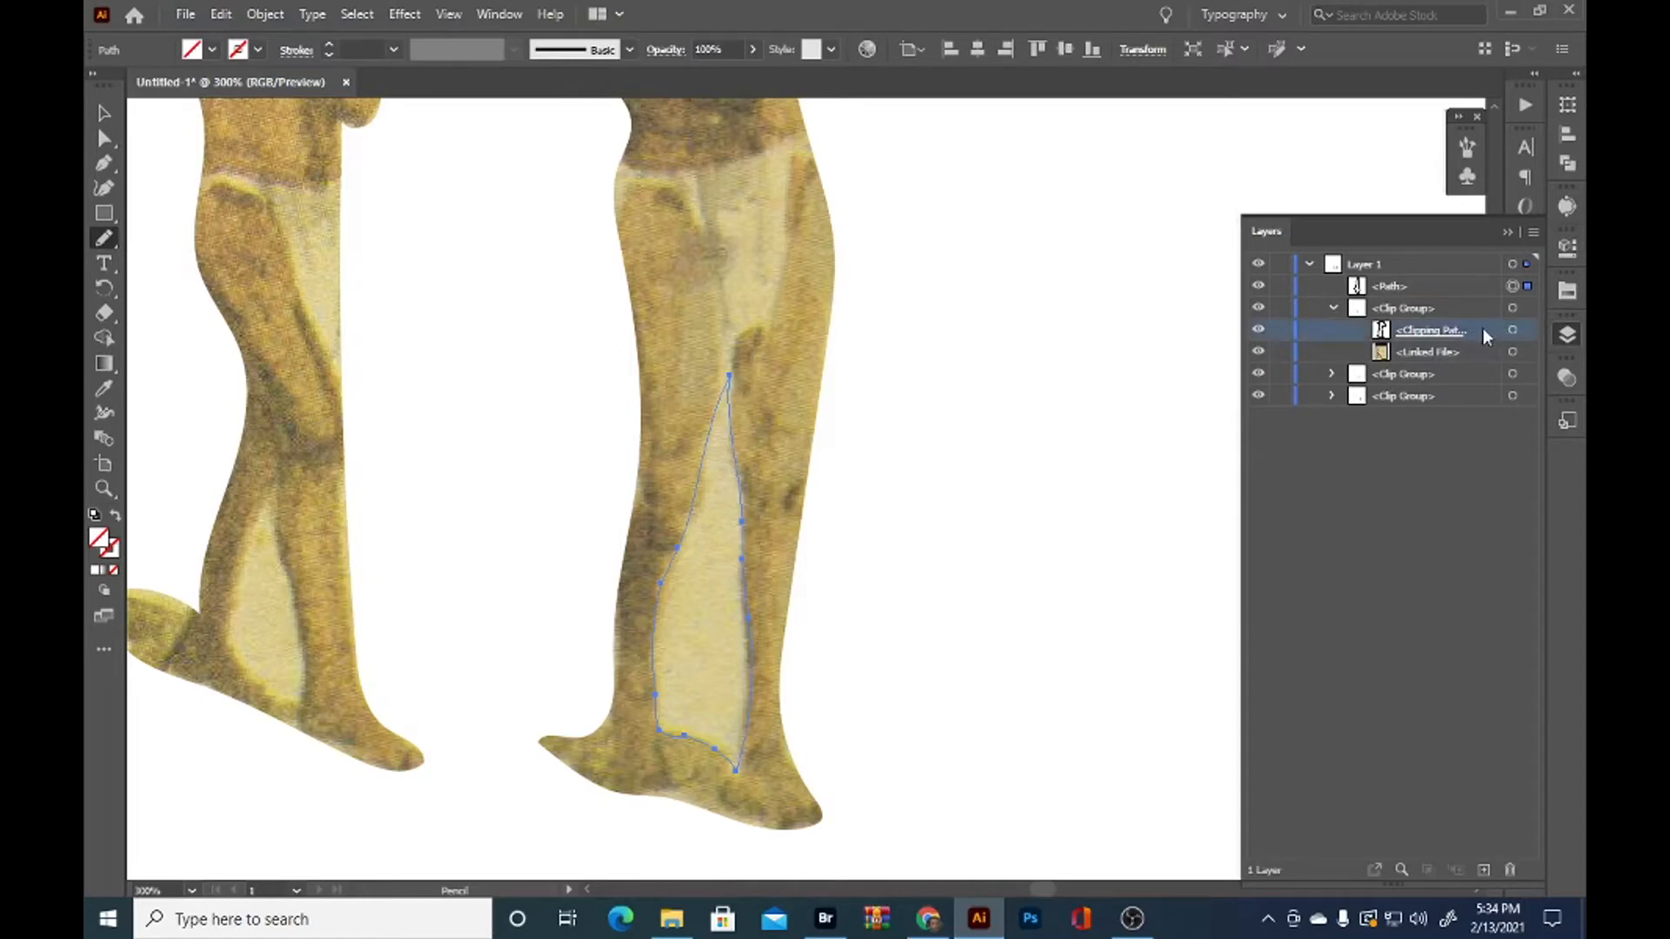
left_click(1528, 331)
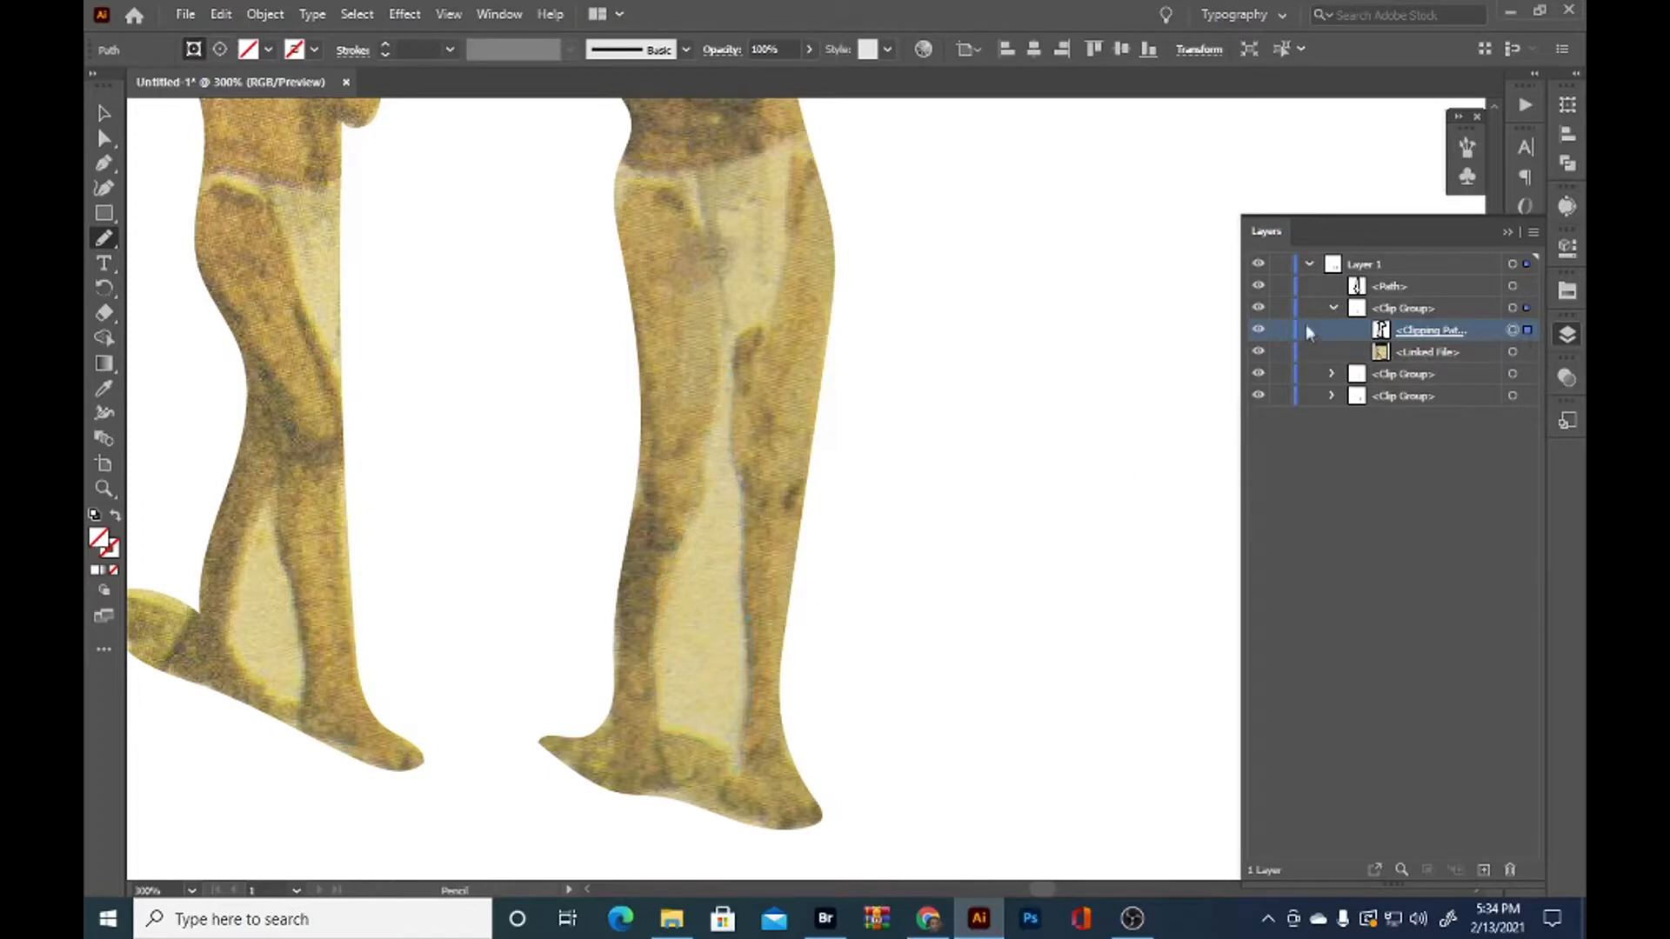
left_click(1334, 308)
left_click(1332, 352)
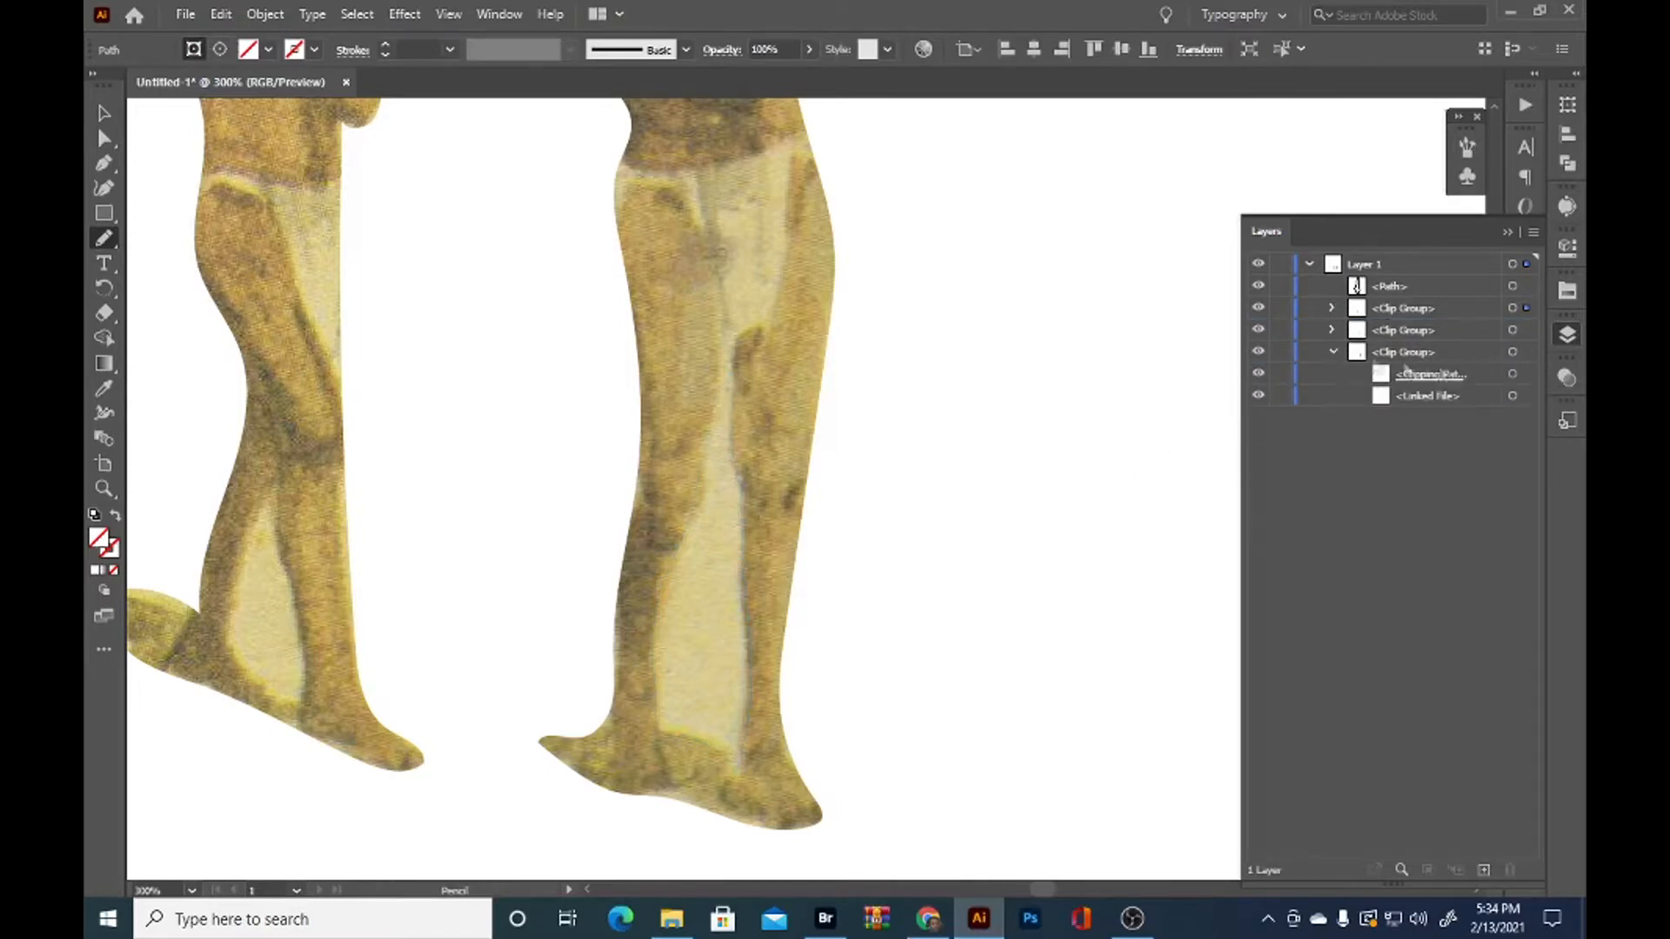
left_click(1528, 374)
left_click_drag(1433, 369, 1411, 273)
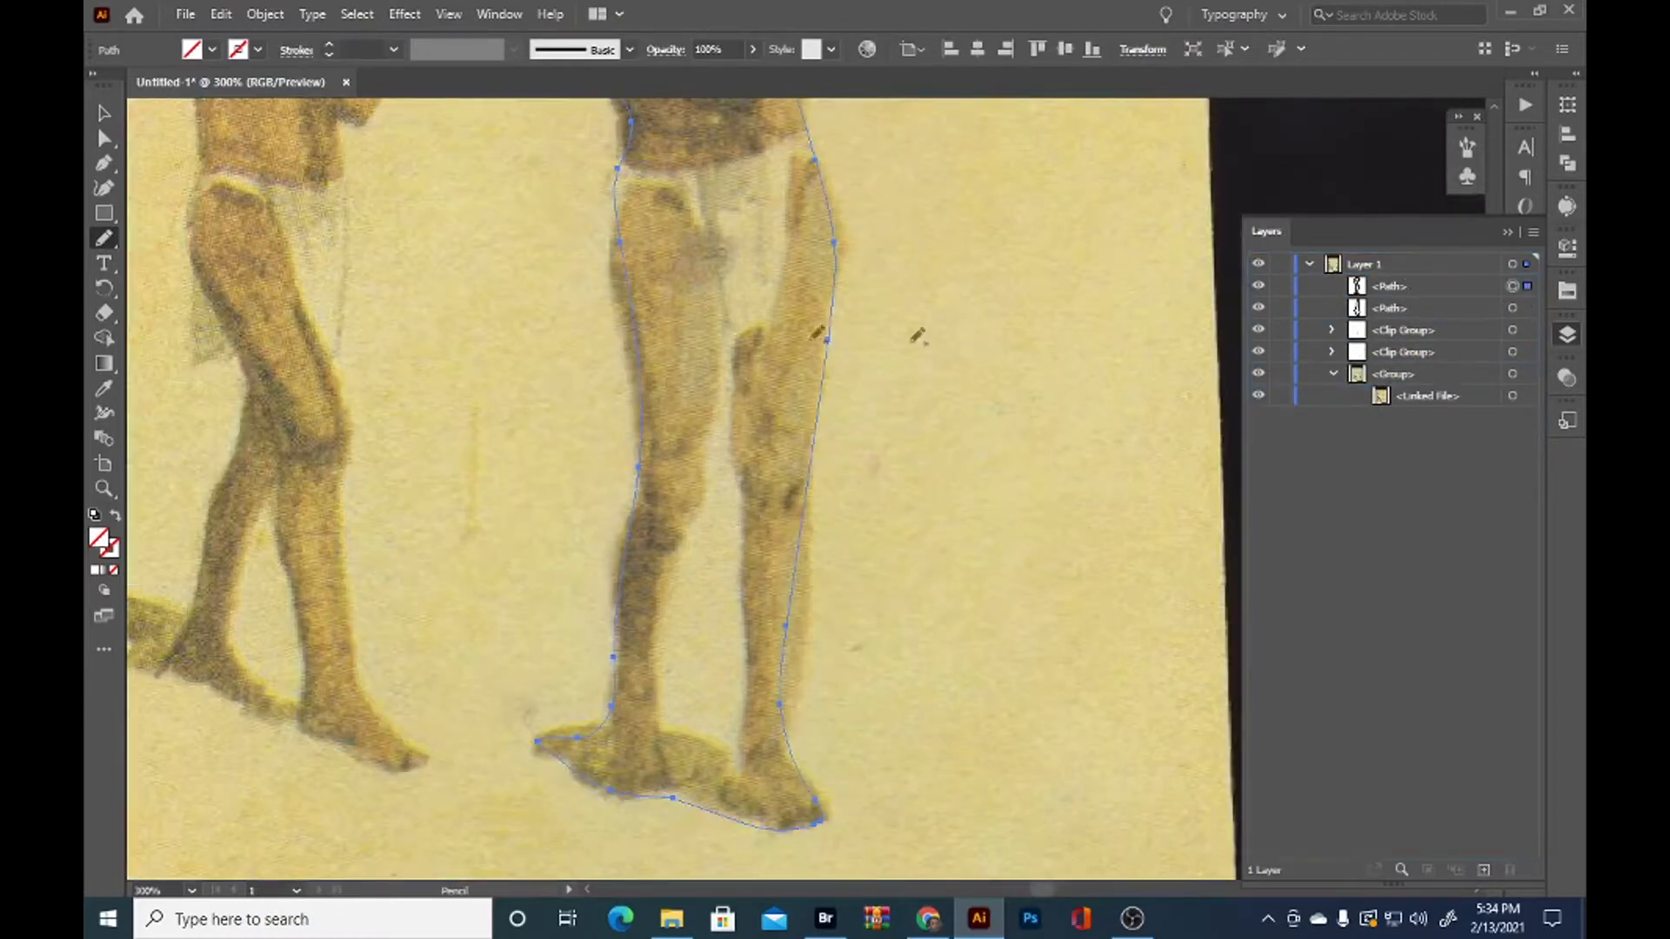
Select the rightmost man's outline and the leg-gap path together and make them a compound path
key("ctrl+minus")
key("ctrl+minus")
left_click_drag(859, 412, 929, 633)
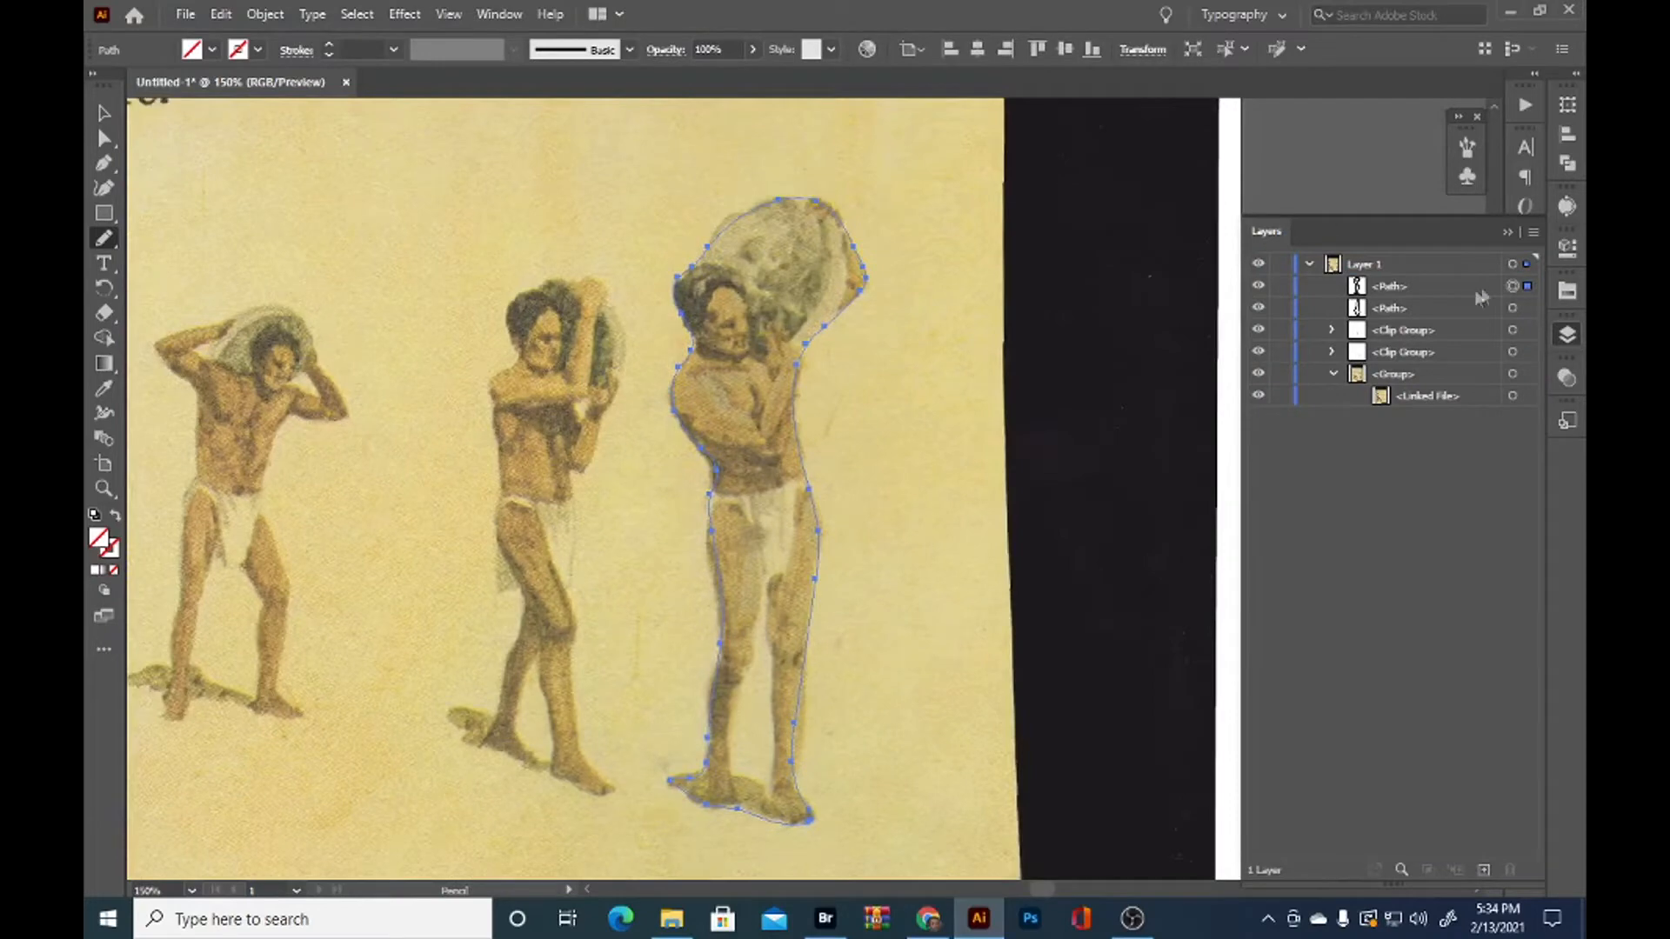
left_click(1527, 309)
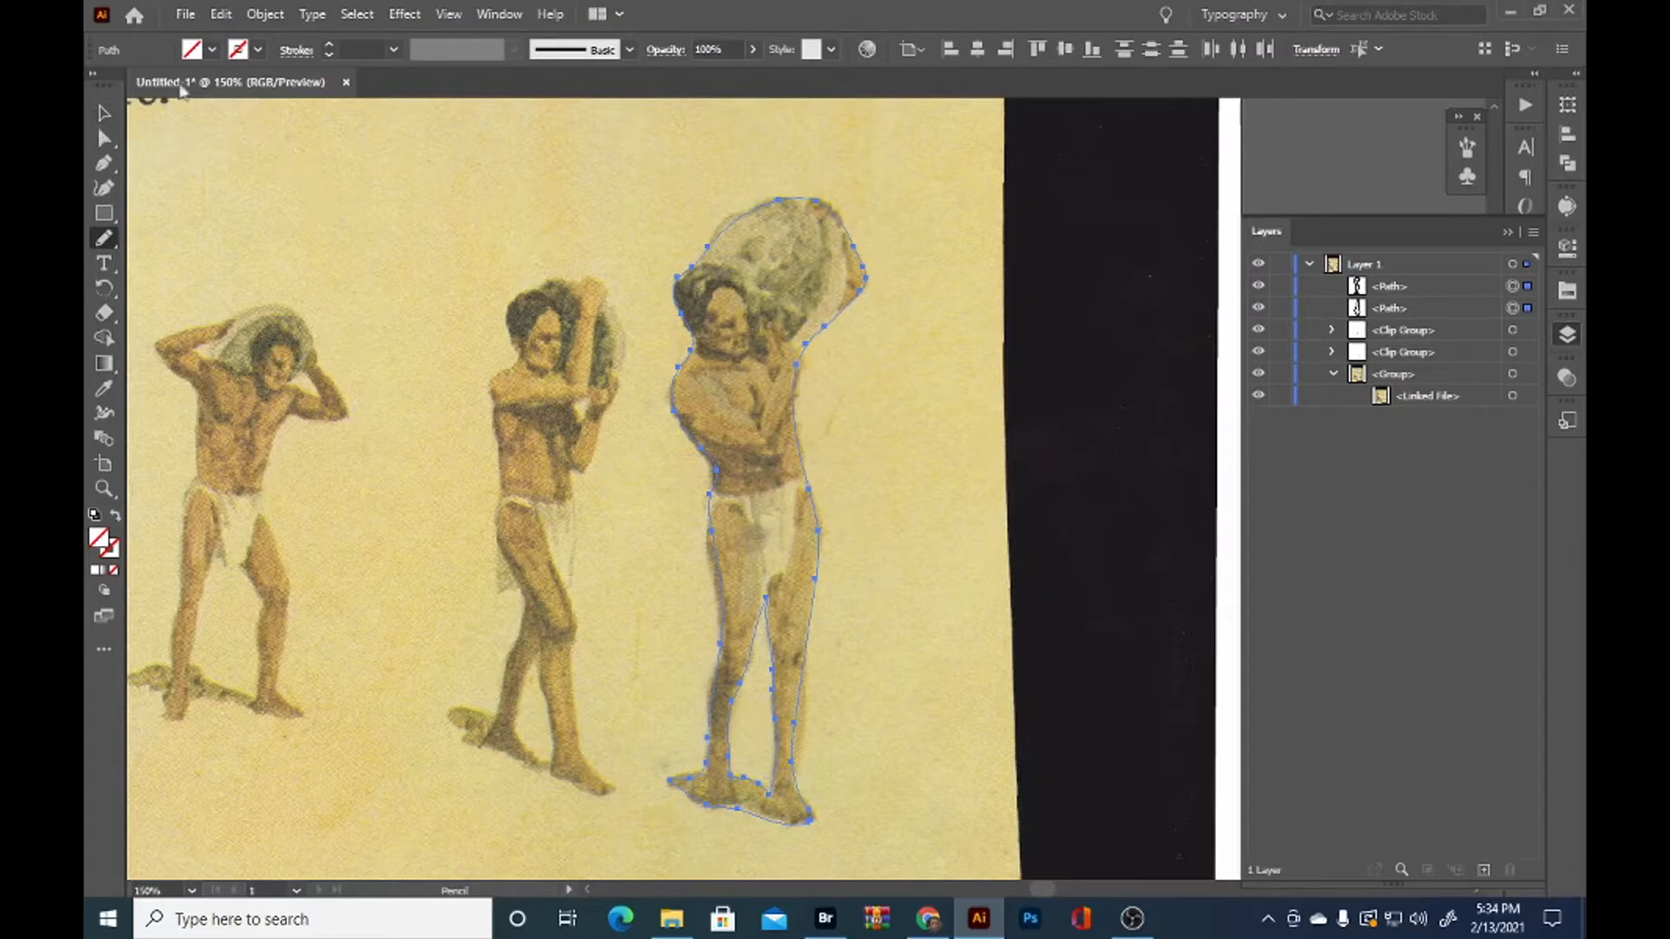
left_click(103, 113)
left_click(265, 14)
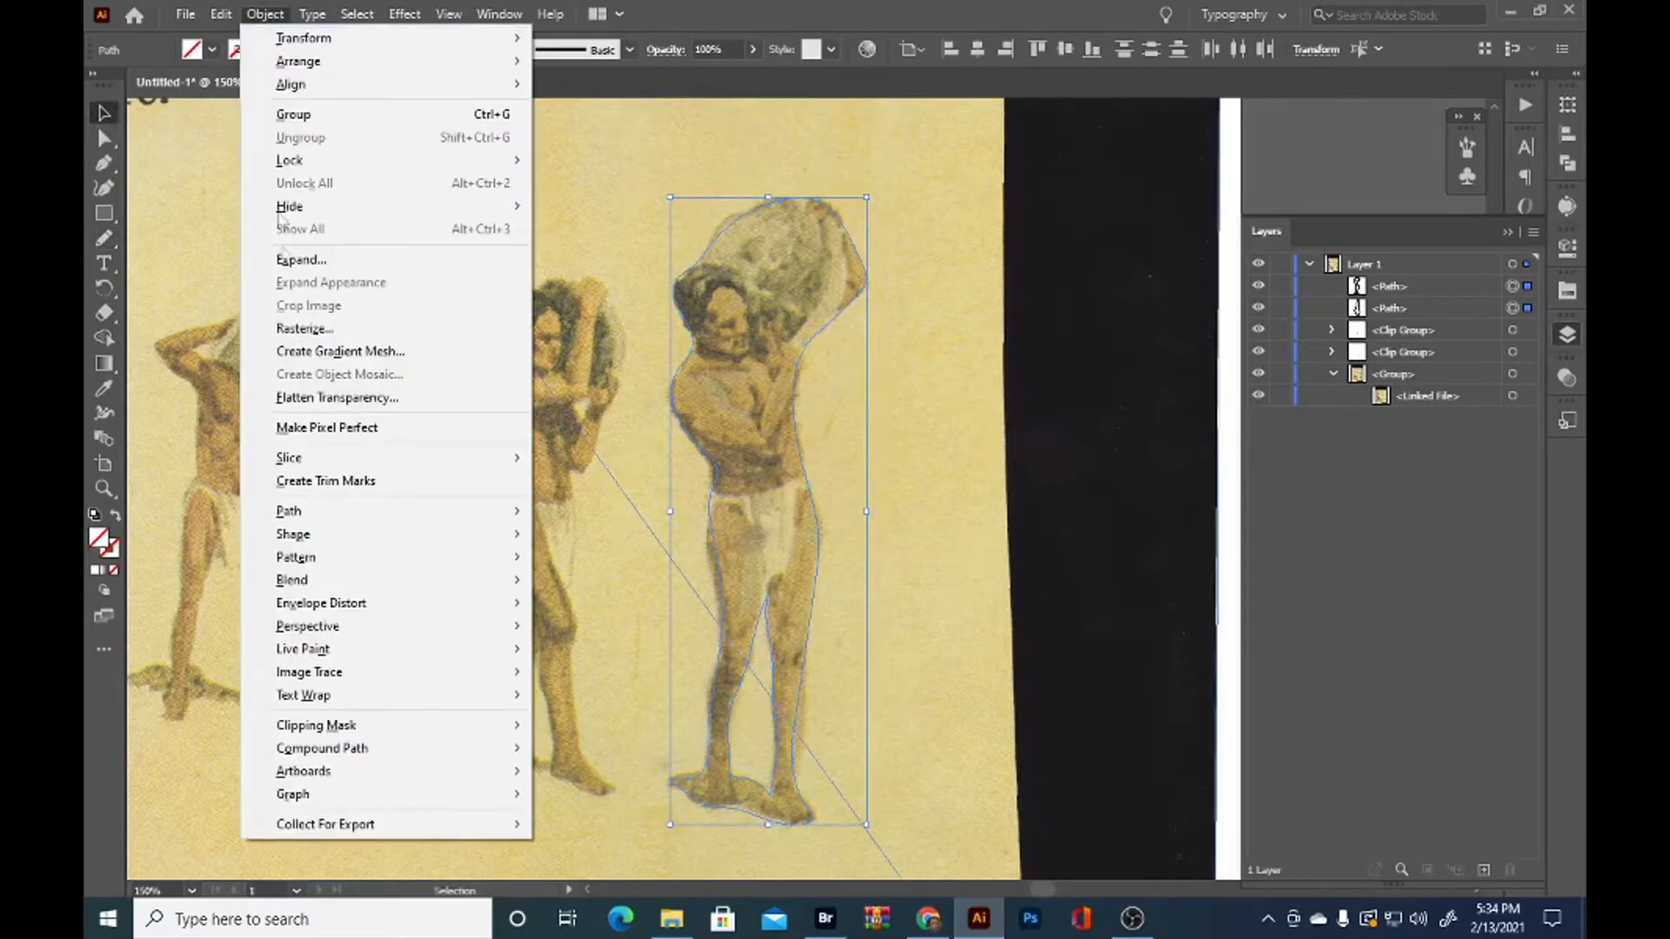
mouse_move(331, 750)
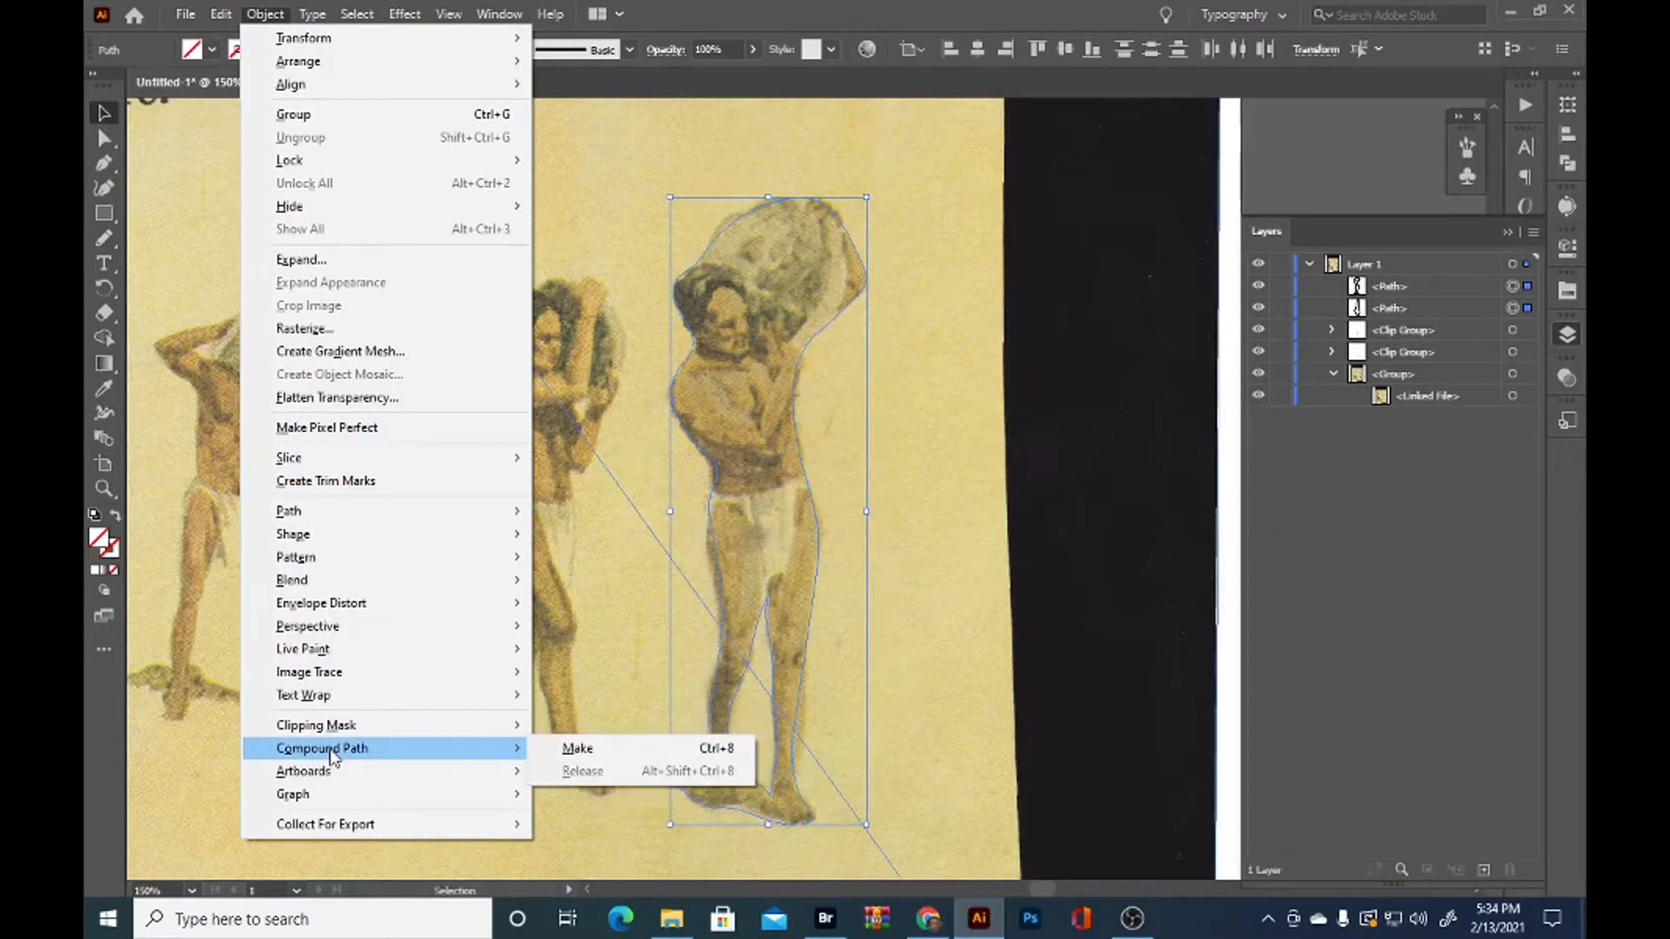
left_click(577, 749)
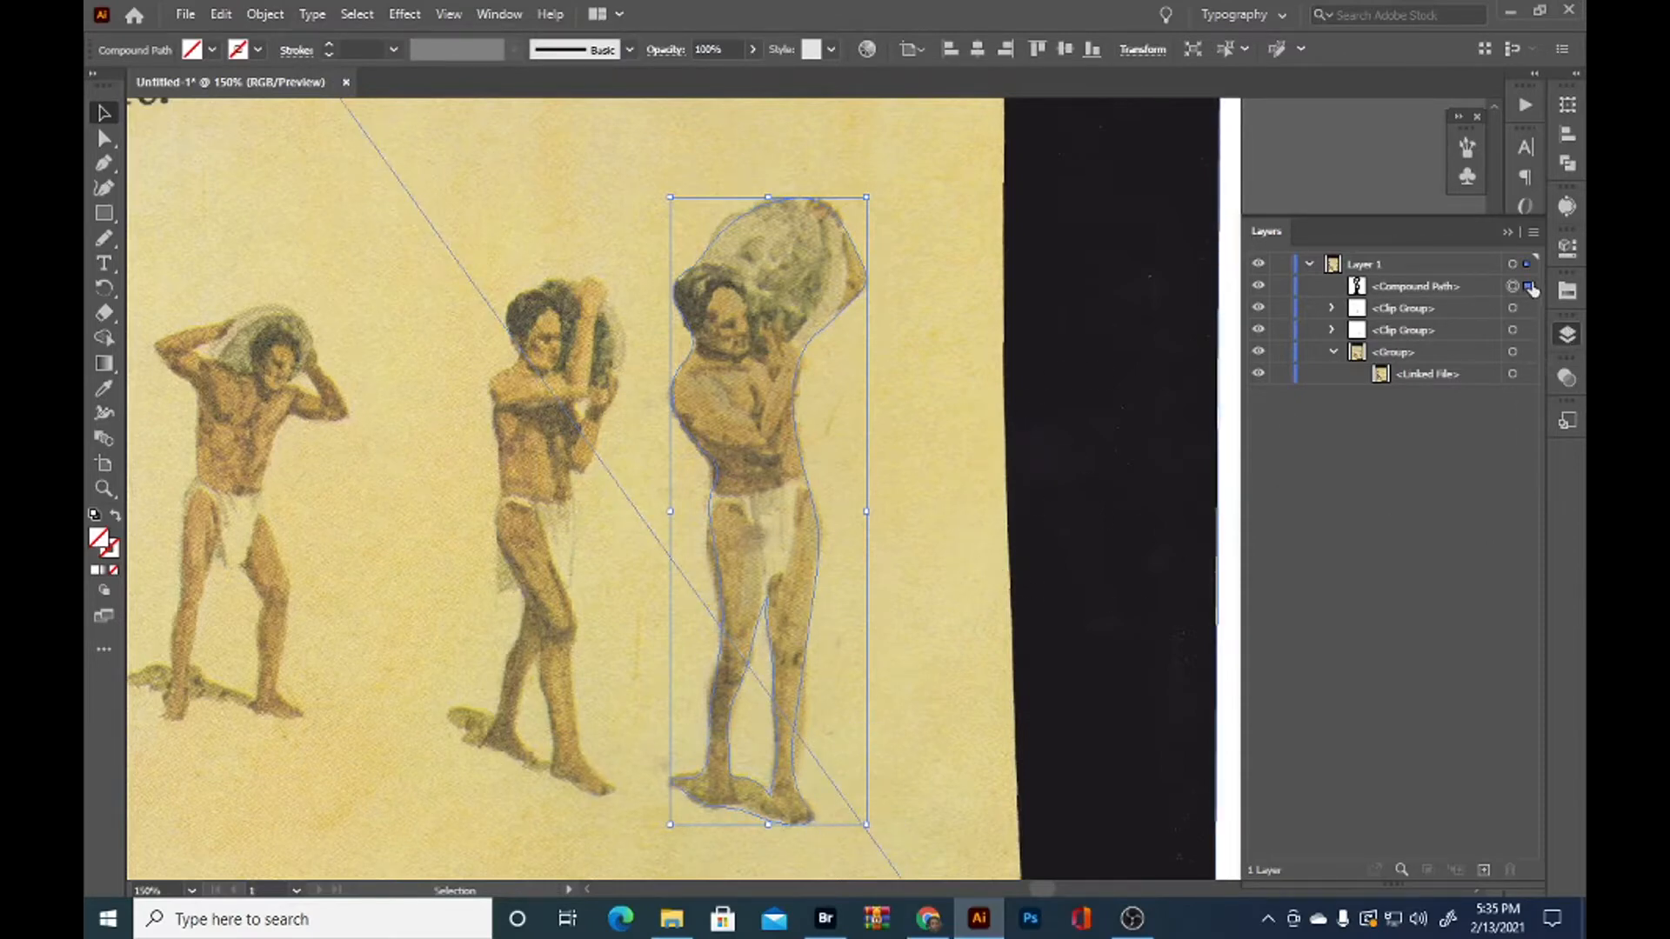
Select the compound path with the group holding the linked scan, make a clipping mask, and deselect it
left_click(1528, 353, "shift")
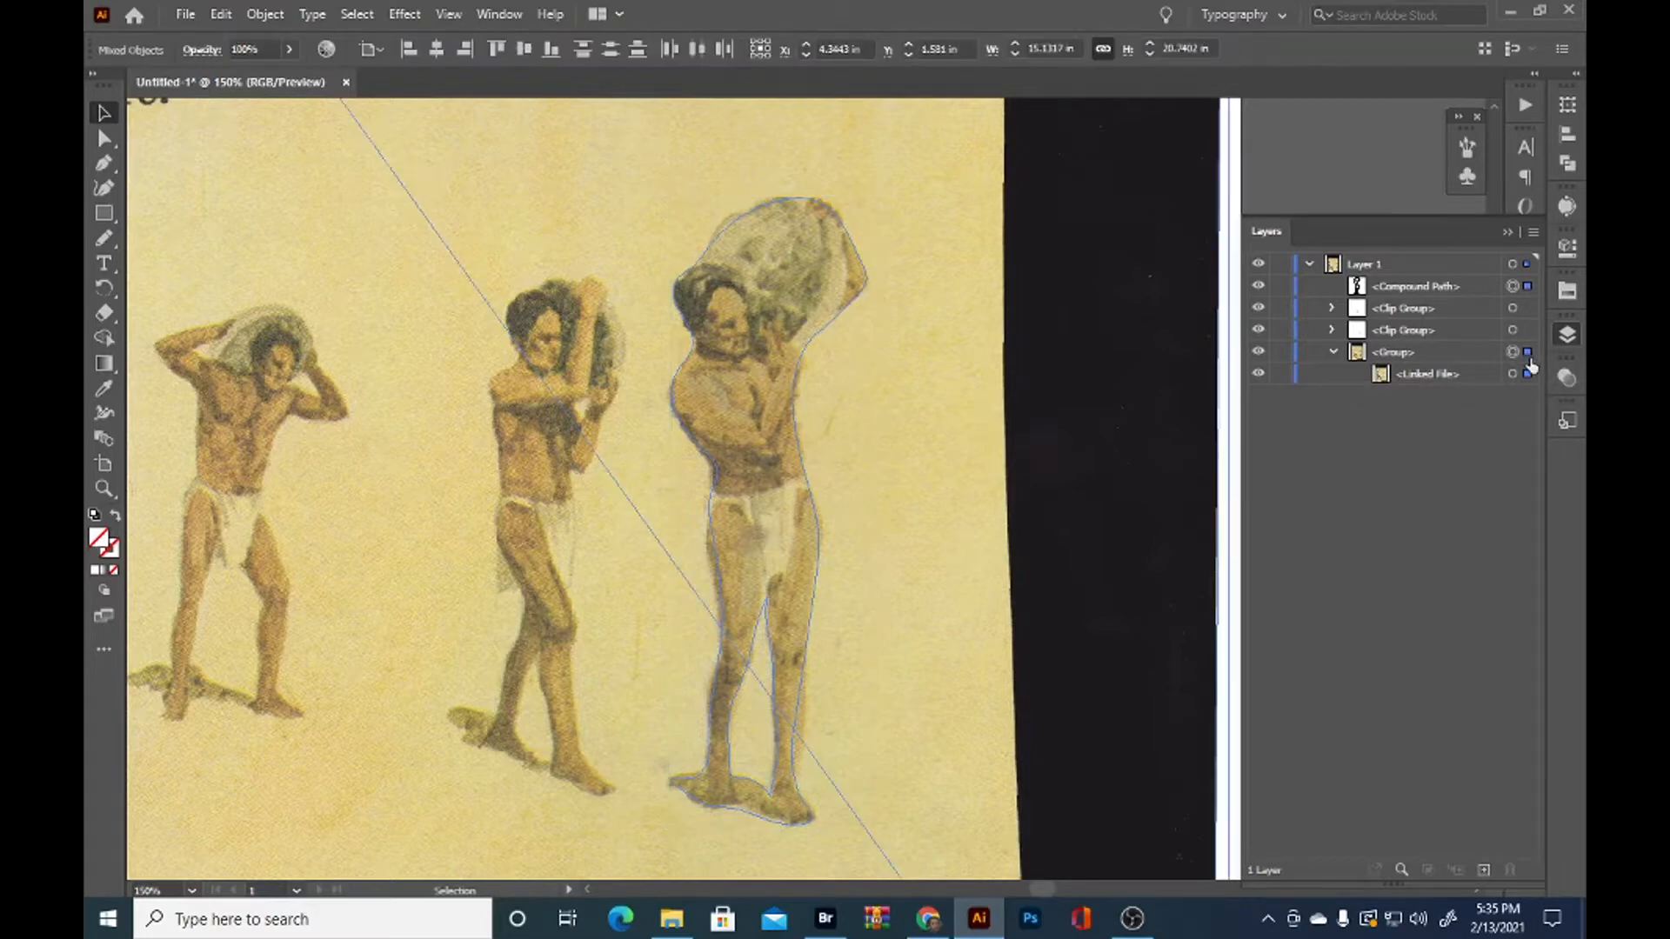
right_click(888, 484)
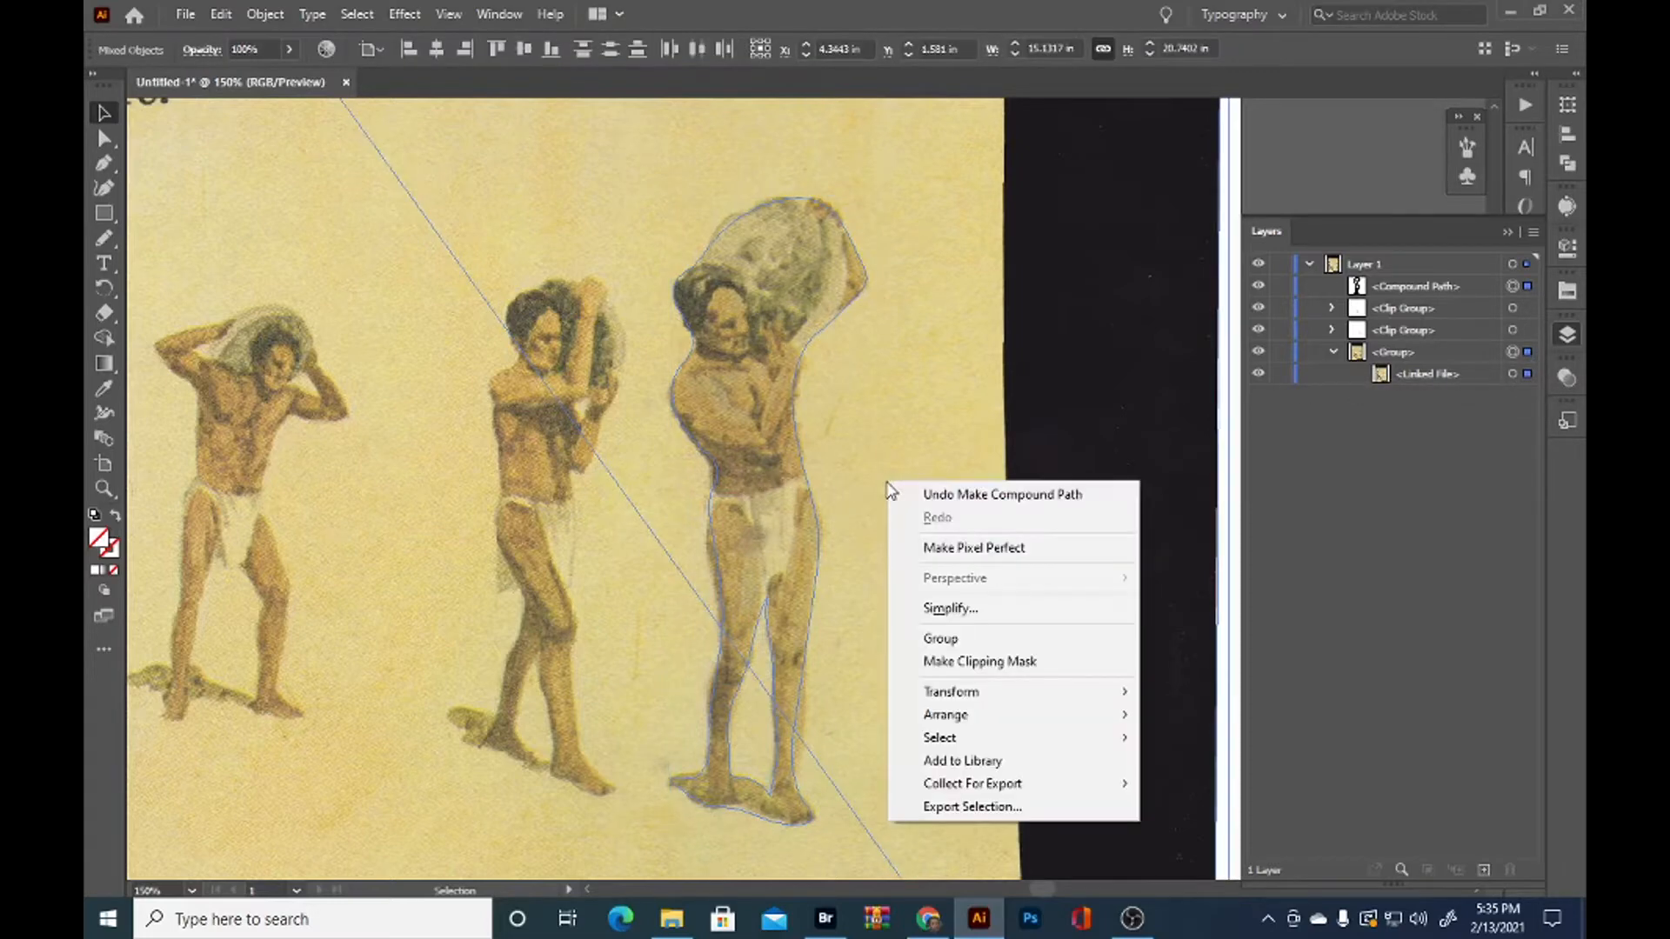
left_click(928, 663)
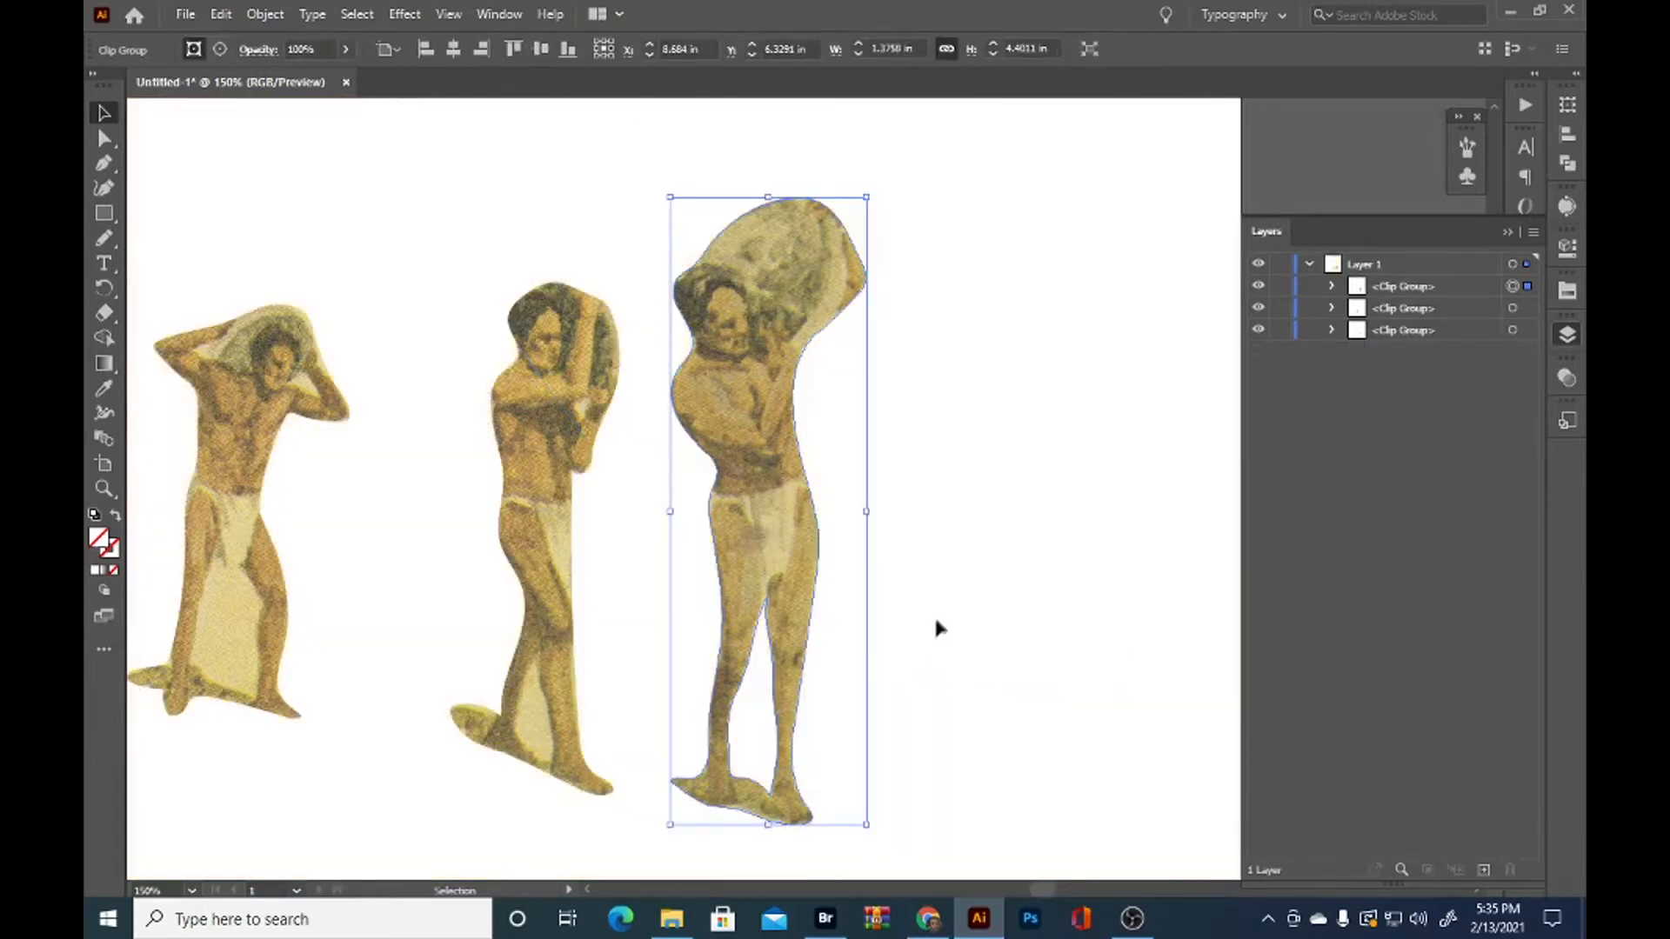
left_click(955, 623)
scroll(955, 623, "down", 1)
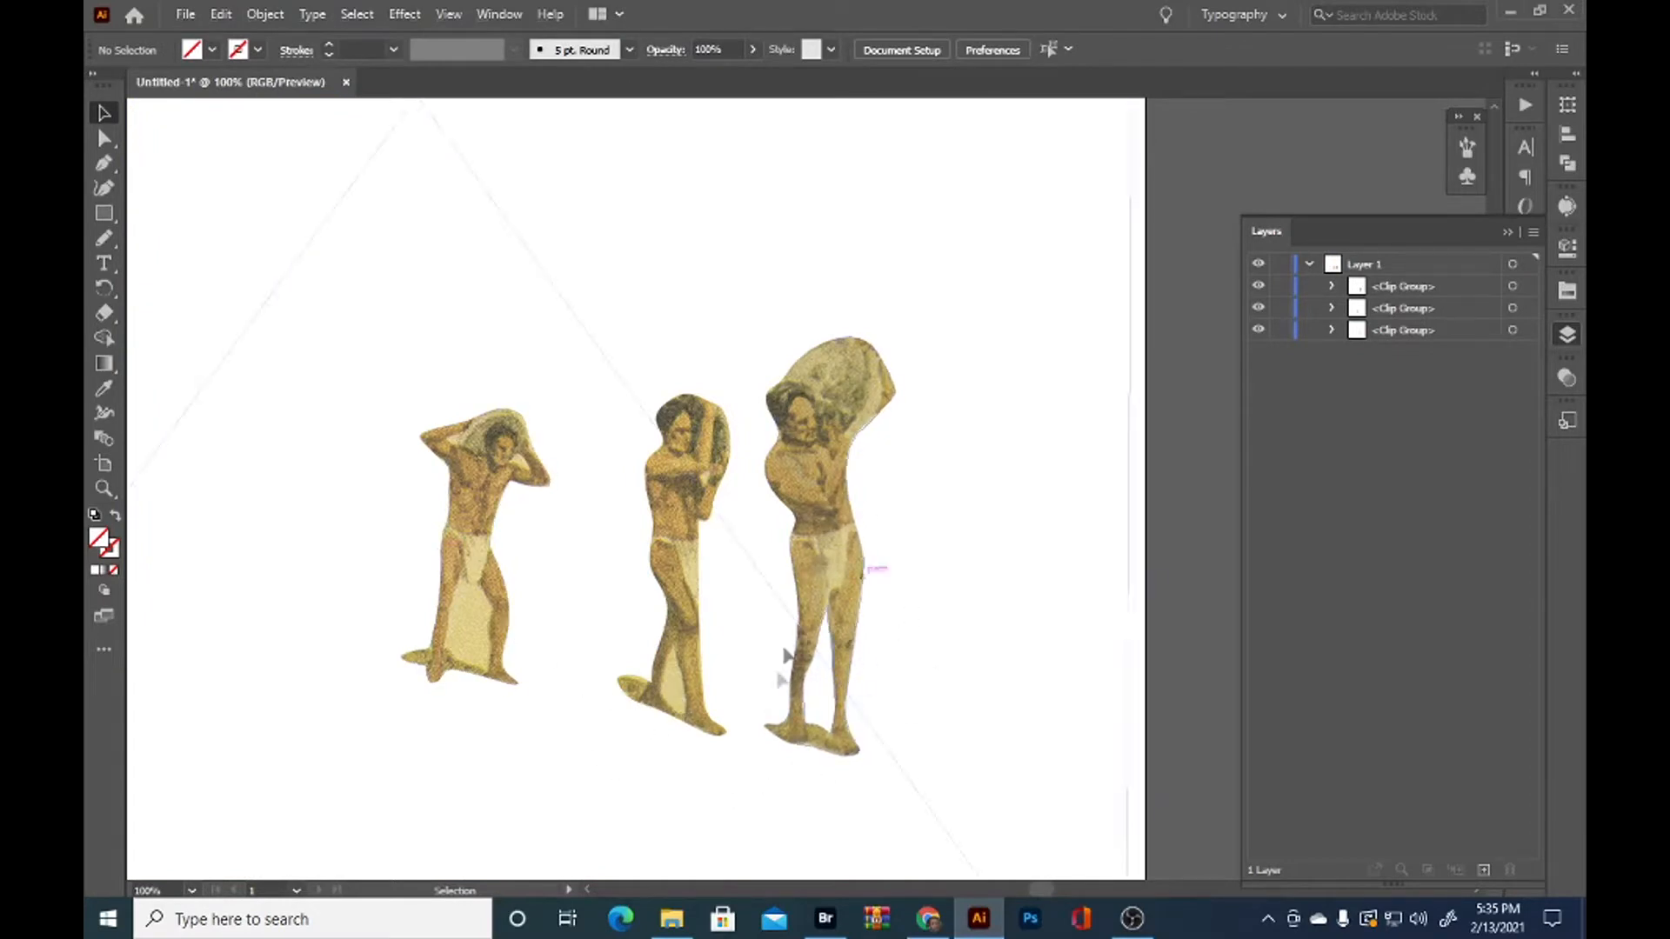
Trace a closed Pencil tool path around the leftover background between the middle man's legs
scroll(887, 569, "up", 1)
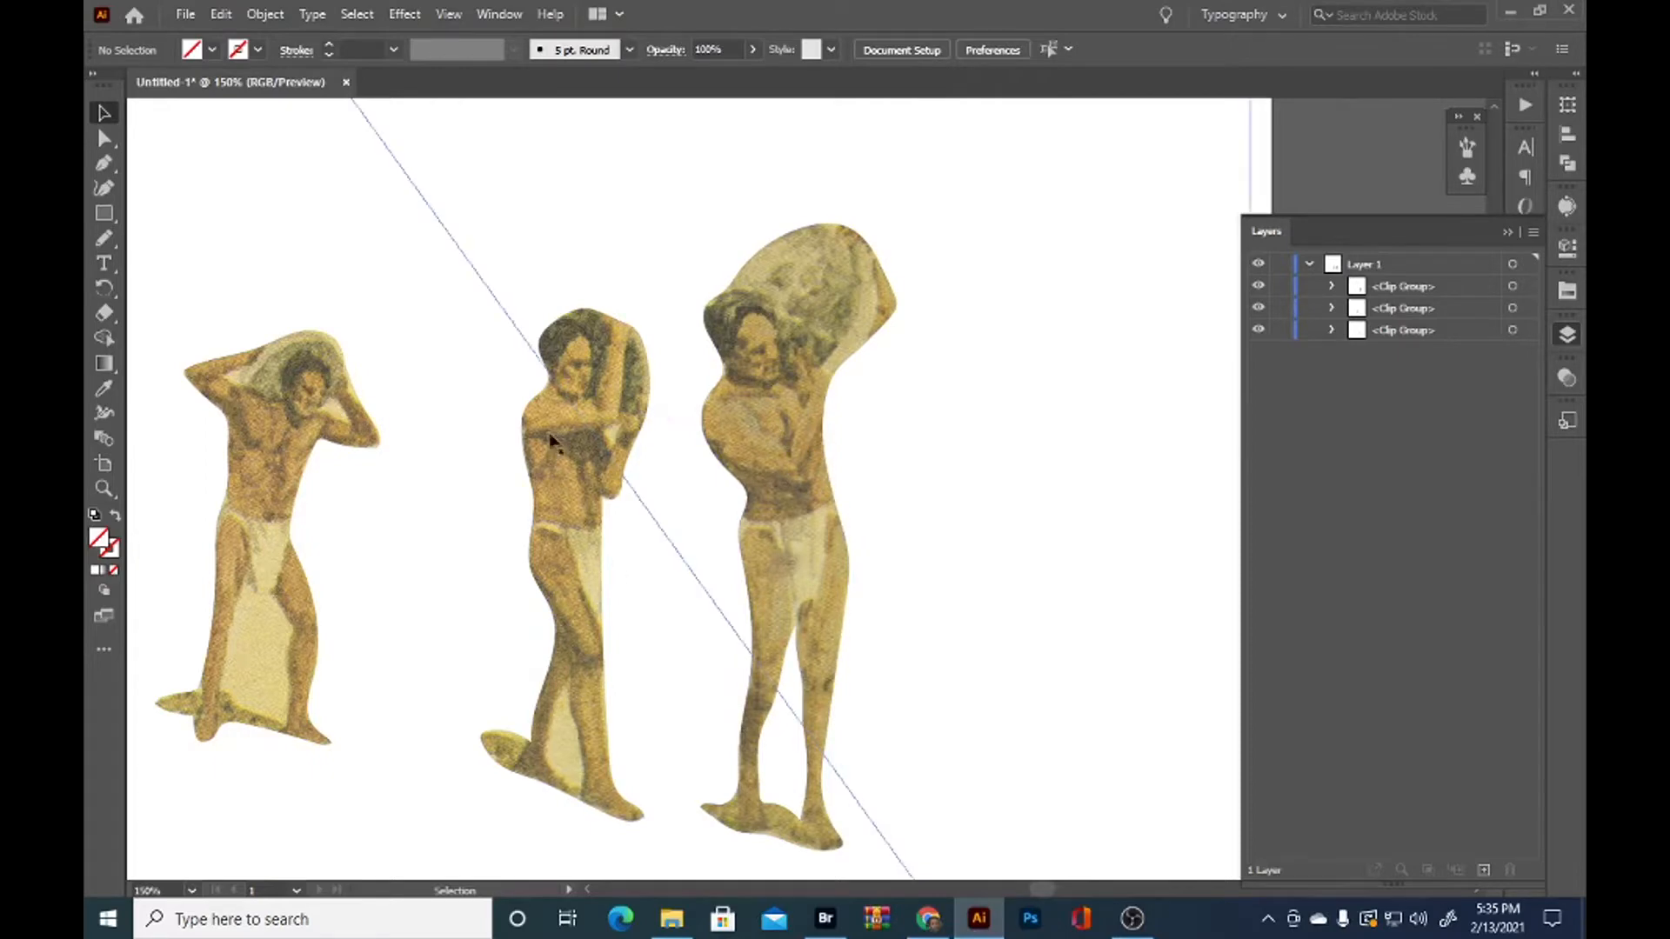
left_click_drag(466, 673, 685, 653)
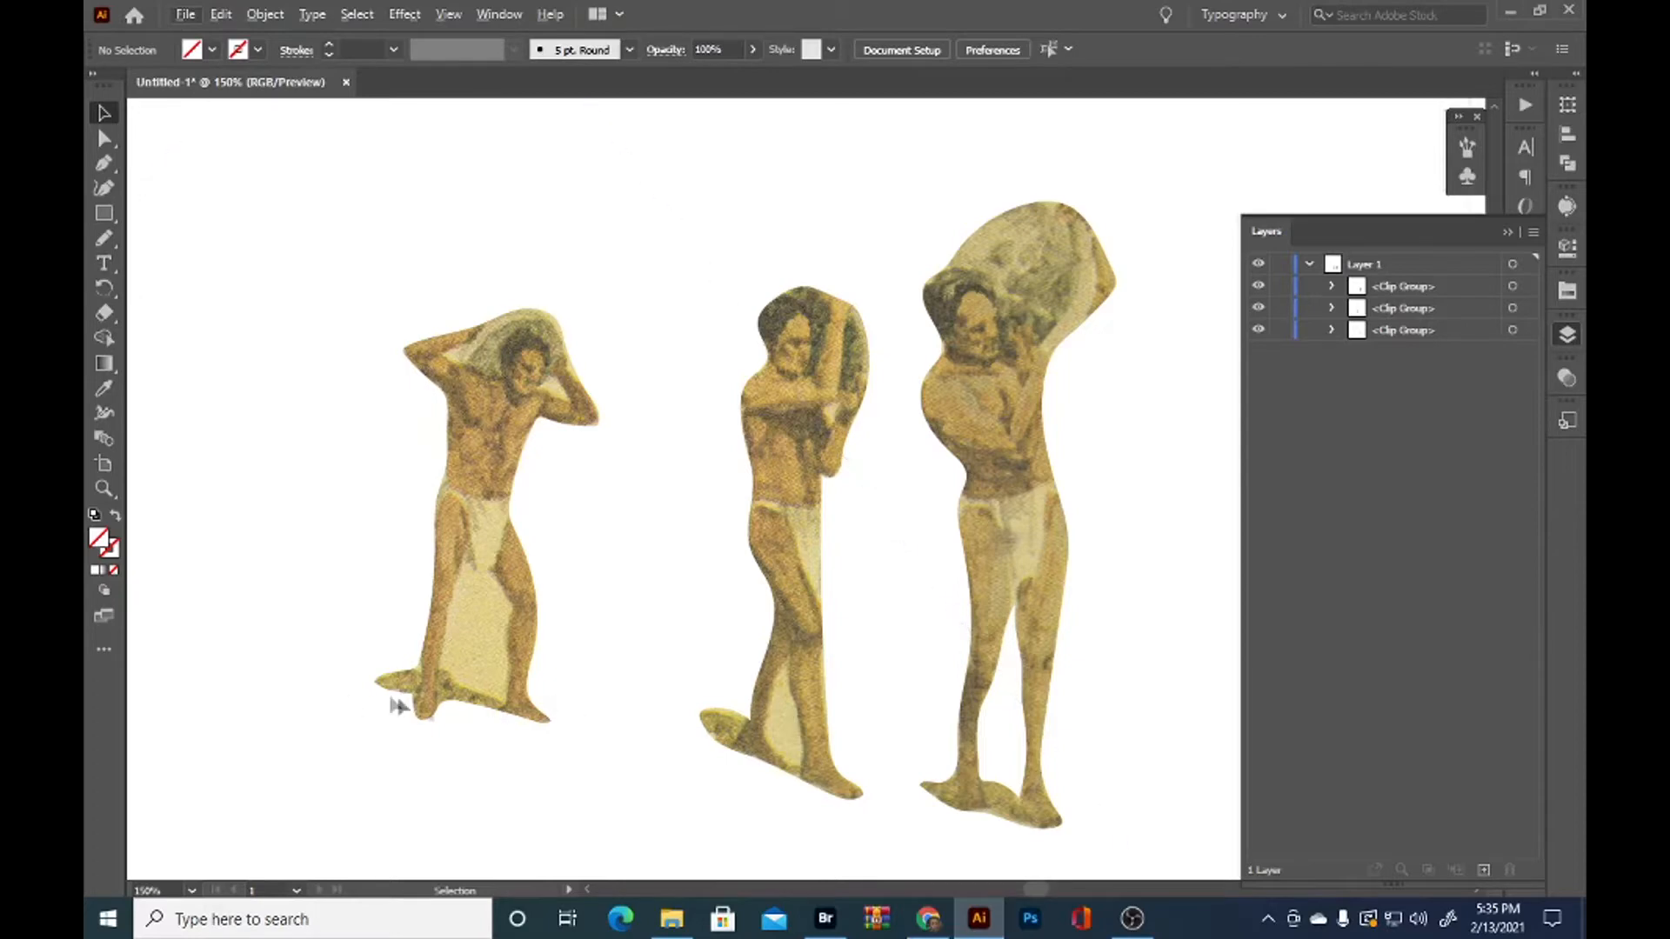
scroll(435, 625, "down", 2)
left_click_drag(421, 688, 582, 671)
scroll(767, 581, "up", 3)
mouse_move(736, 802)
left_mouse_down()
mouse_move(877, 632)
mouse_move(762, 701)
mouse_move(781, 711)
mouse_move(810, 615)
mouse_move(832, 701)
mouse_move(822, 751)
mouse_move(780, 696)
left_mouse_up()
key("n")
Select the middle man's clipping path together with his leg-gap path and make them a compound path
left_click(1332, 330)
left_click(1530, 353)
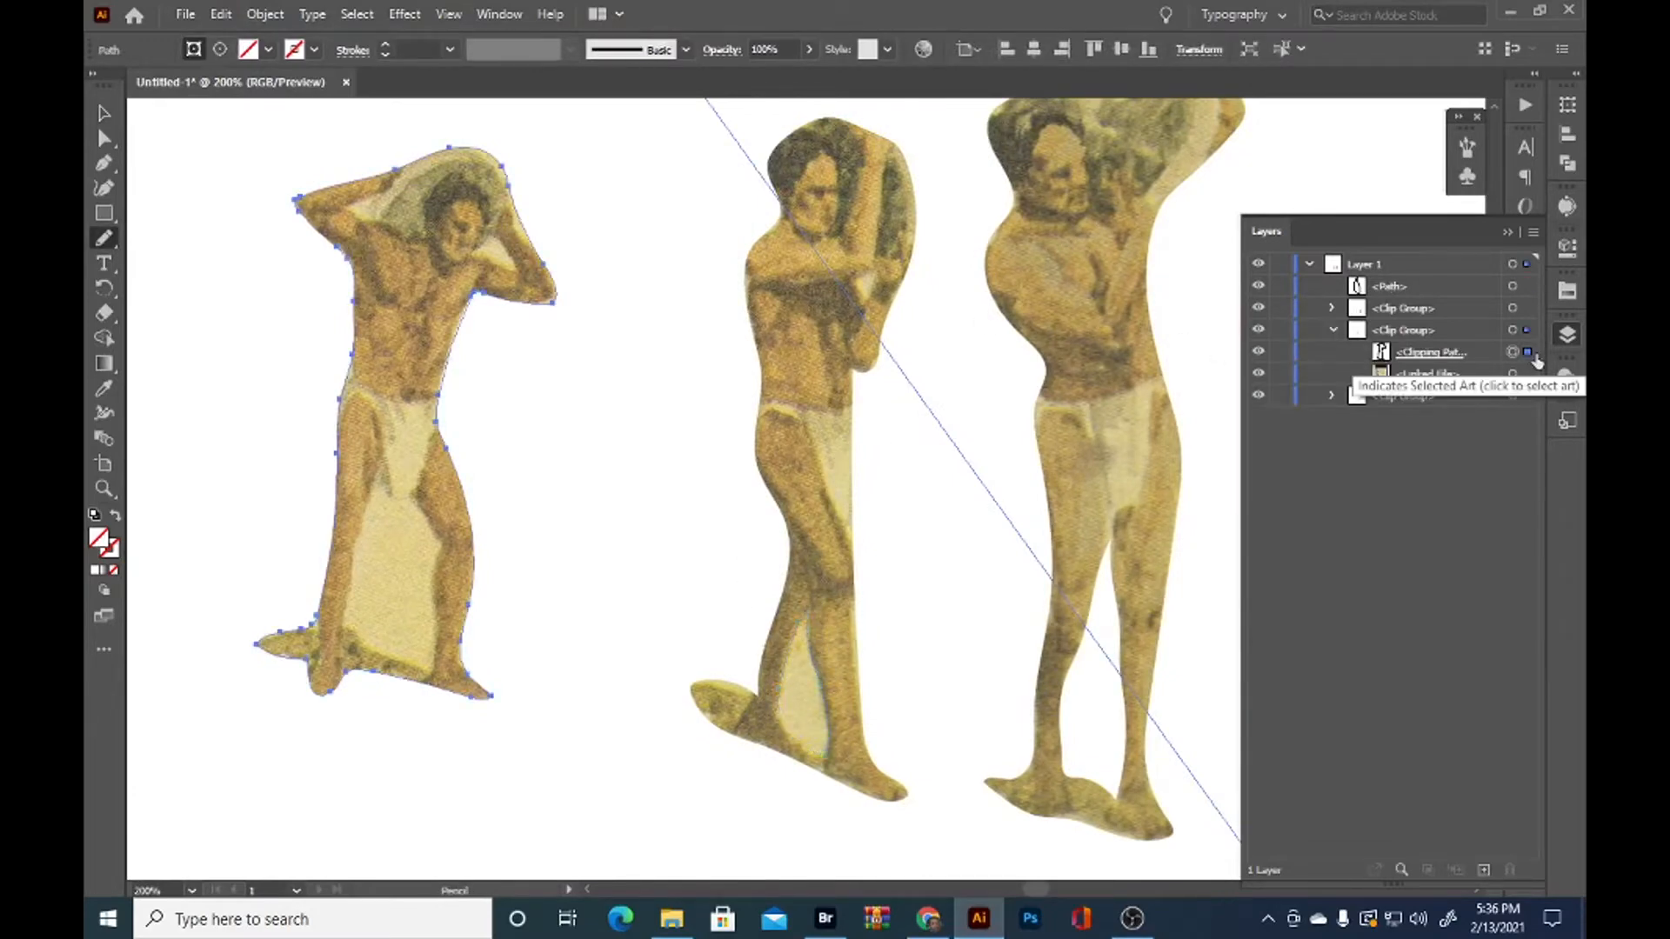
left_click(1332, 396)
left_click(1528, 419)
left_click(1529, 287, "shift")
key("ctrl+8")
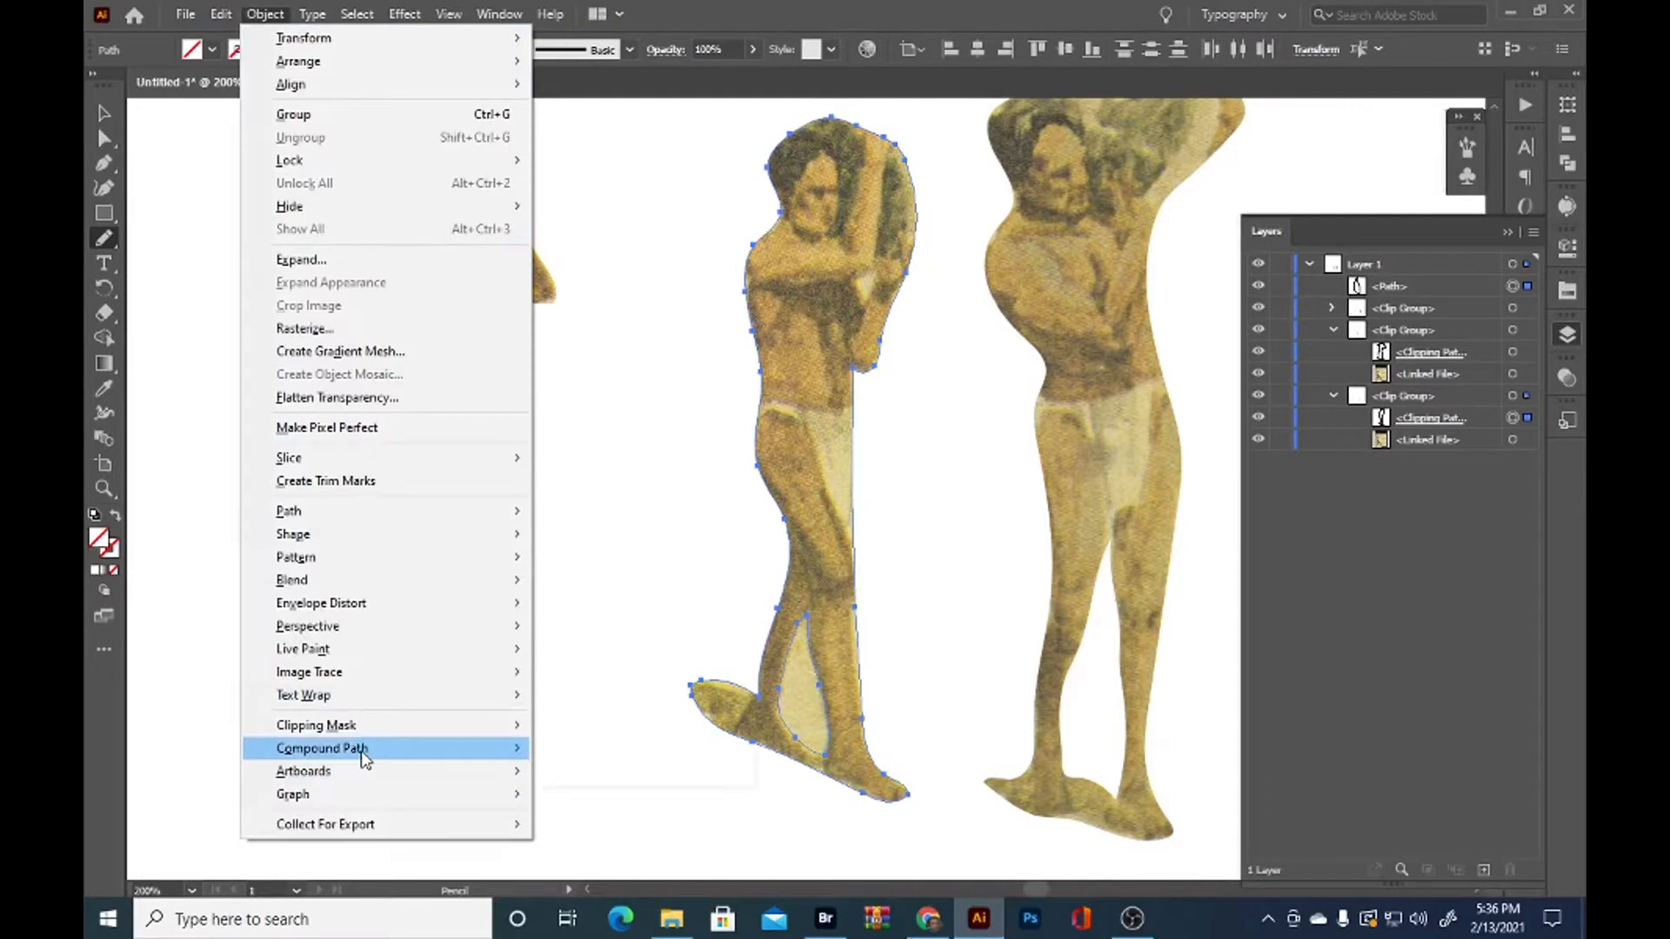
Move the middle man's clipping path out of its clip group so it sits beside his leg-gap path in Layer 1
left_click(1041, 488)
left_click_drag(1482, 422, 1479, 298)
Try making the middle man's outline and leg gap a compound path and masking the scan with it, and undo both operations
key("ctrl+8")
left_click(104, 113)
left_click(612, 424, "shift")
right_click(786, 345)
left_click(857, 503)
left_click_drag(781, 506, 1026, 542)
key("ctrl+z")
key("ctrl+z")
Trace a closed Pencil tool path around the small background gap between the middle man's arms
scroll(1111, 335, "up", 2)
mouse_move(1111, 335)
left_mouse_down()
mouse_move(895, 403)
mouse_move(873, 541)
mouse_move(871, 499)
mouse_move(882, 547)
left_mouse_up()
left_click(105, 239)
Select the middle man's outline, leg-gap and arm-gap paths together and make them a compound path
left_click(1528, 308, "shift")
left_click(1530, 330, "shift")
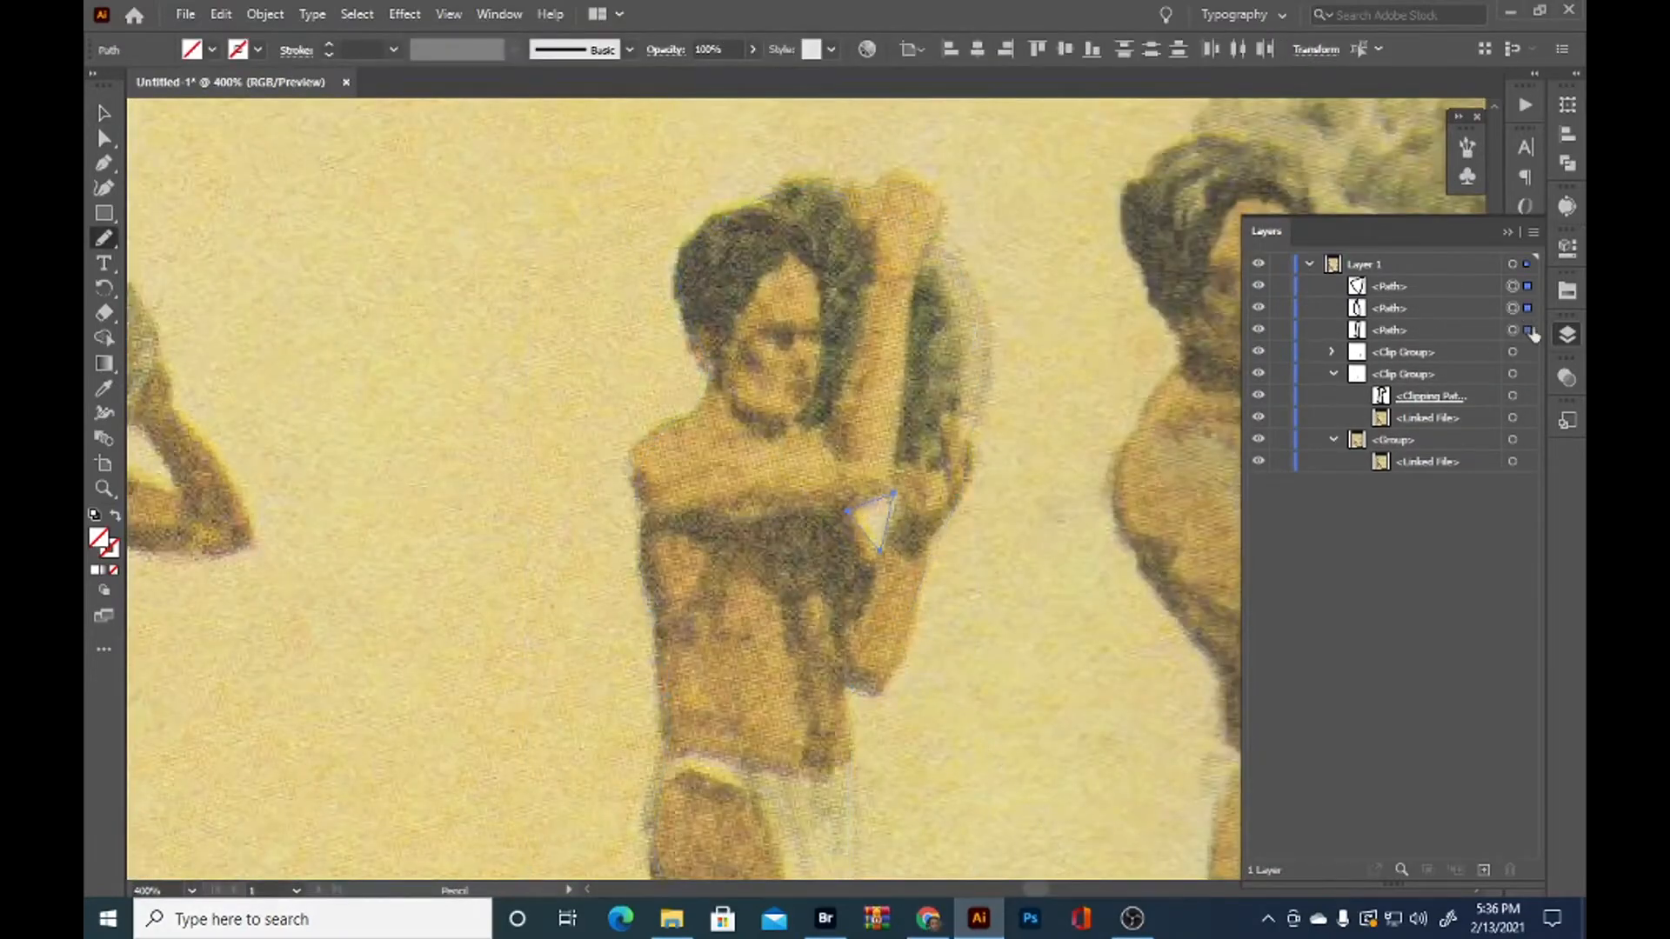
scroll(693, 550, "down", 1)
key("ctrl+8")
Add the linked scan's group to the middle man's compound path selection, make a clipping mask, and deselect it
scroll(696, 540, "down", 1)
left_click_drag(545, 645, 713, 394)
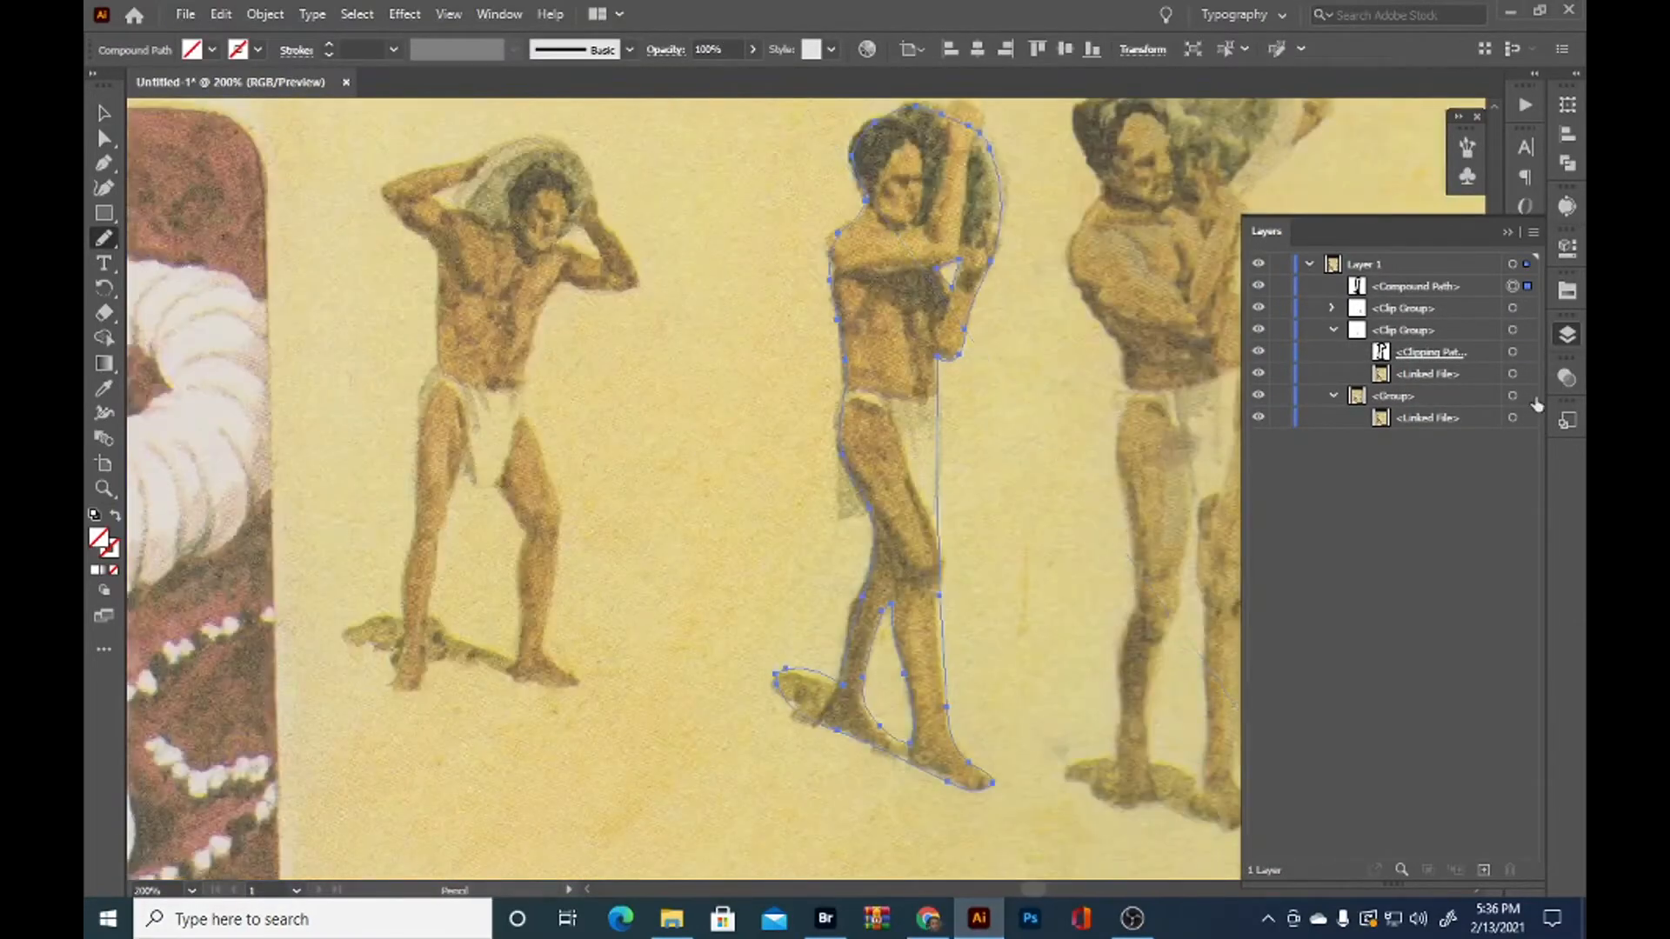
left_click(1528, 396, "shift")
left_click(104, 113)
right_click(899, 402)
left_click(973, 560)
scroll(1048, 534, "down", 2)
left_click(871, 620)
Trace a closed Pencil tool path around the leftover background between the leftmost man's legs
scroll(758, 506, "up", 4)
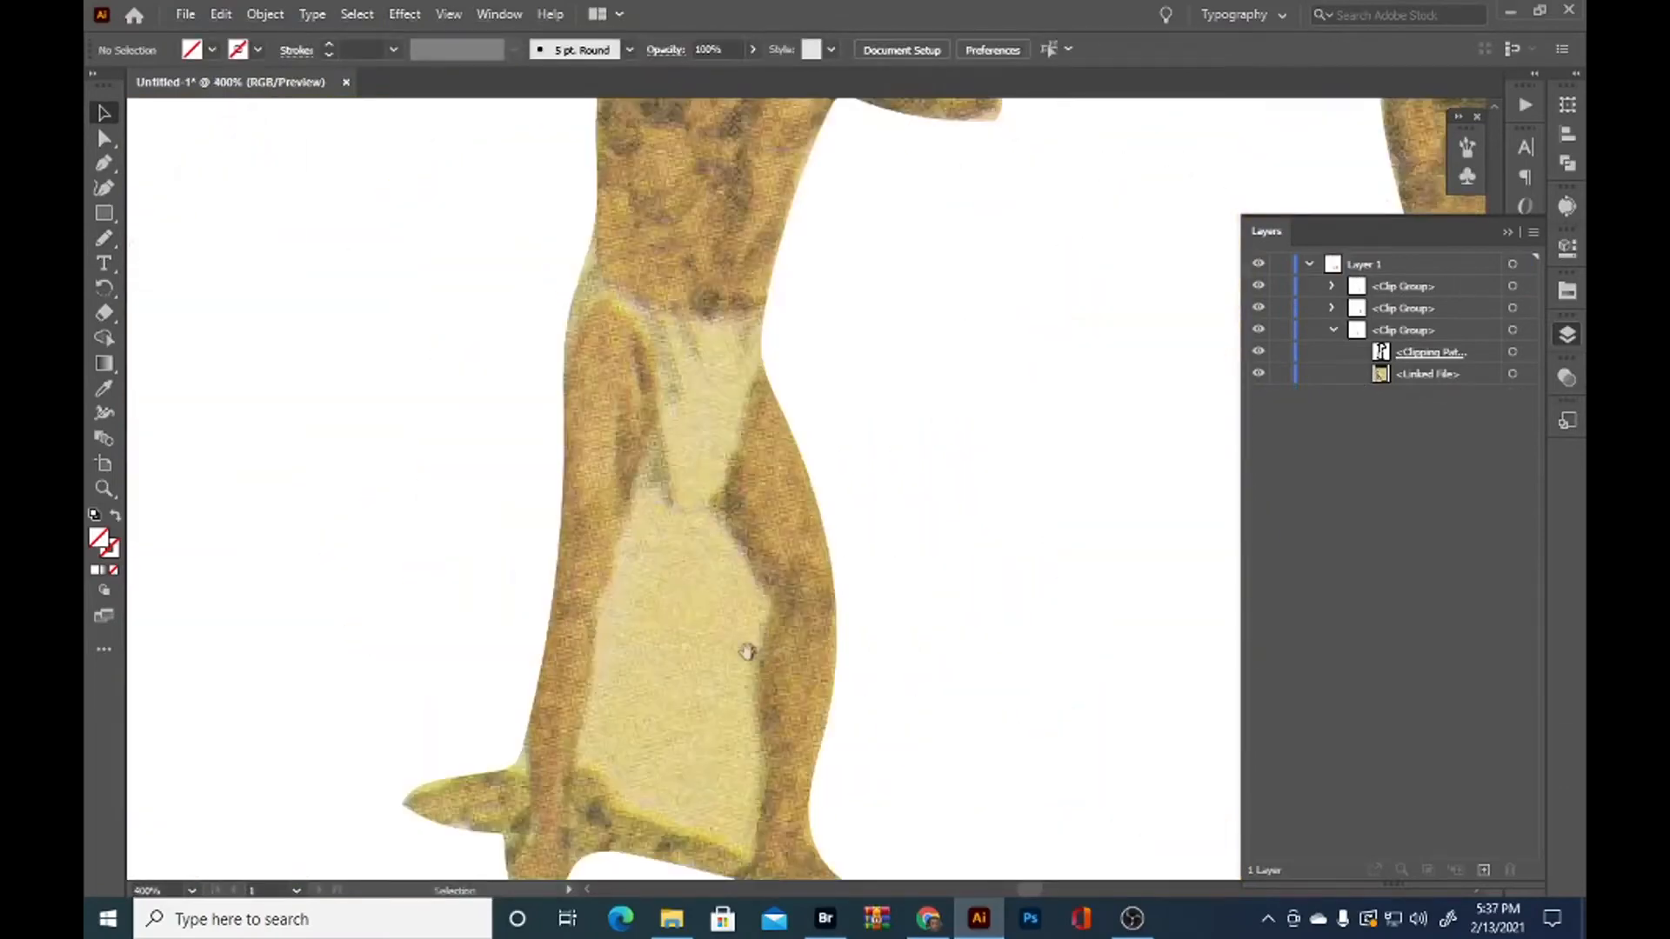
key("n")
mouse_move(588, 696)
left_mouse_down()
mouse_move(642, 446)
mouse_move(730, 445)
mouse_move(775, 527)
mouse_move(773, 782)
mouse_move(664, 747)
mouse_move(591, 696)
mouse_move(603, 659)
left_mouse_up()
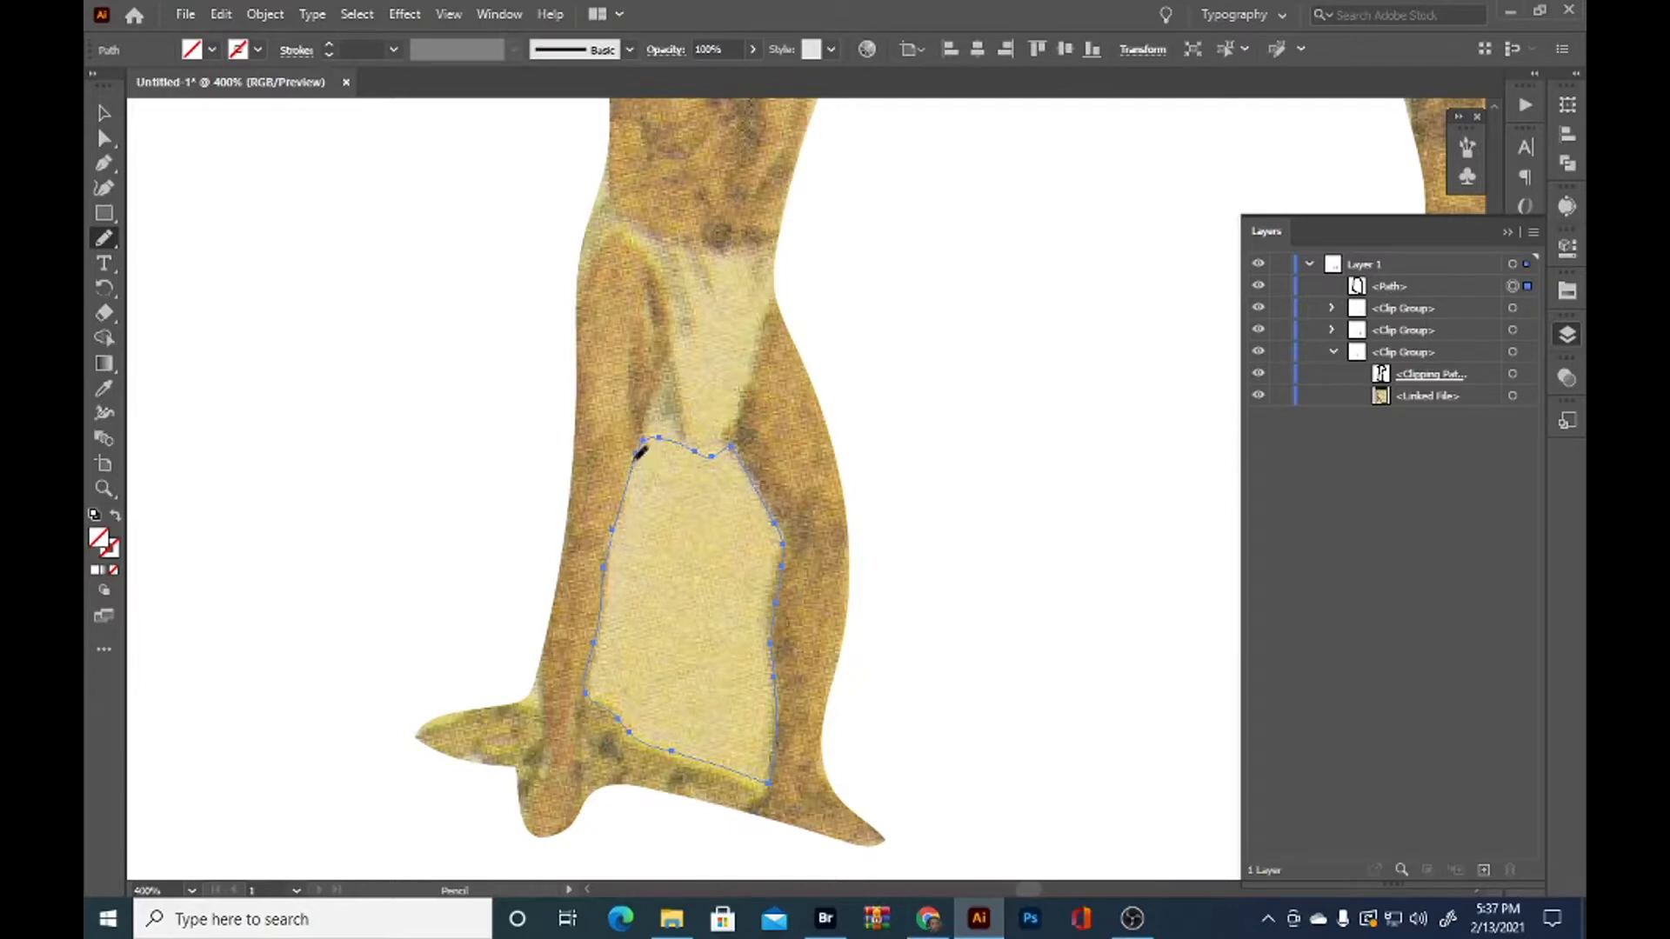
Move the leftmost man's clipping path out of its clip group and select it together with his leg-gap path
left_click(1514, 374)
left_click_drag(1479, 375, 1471, 296)
left_click(1512, 286, "shift")
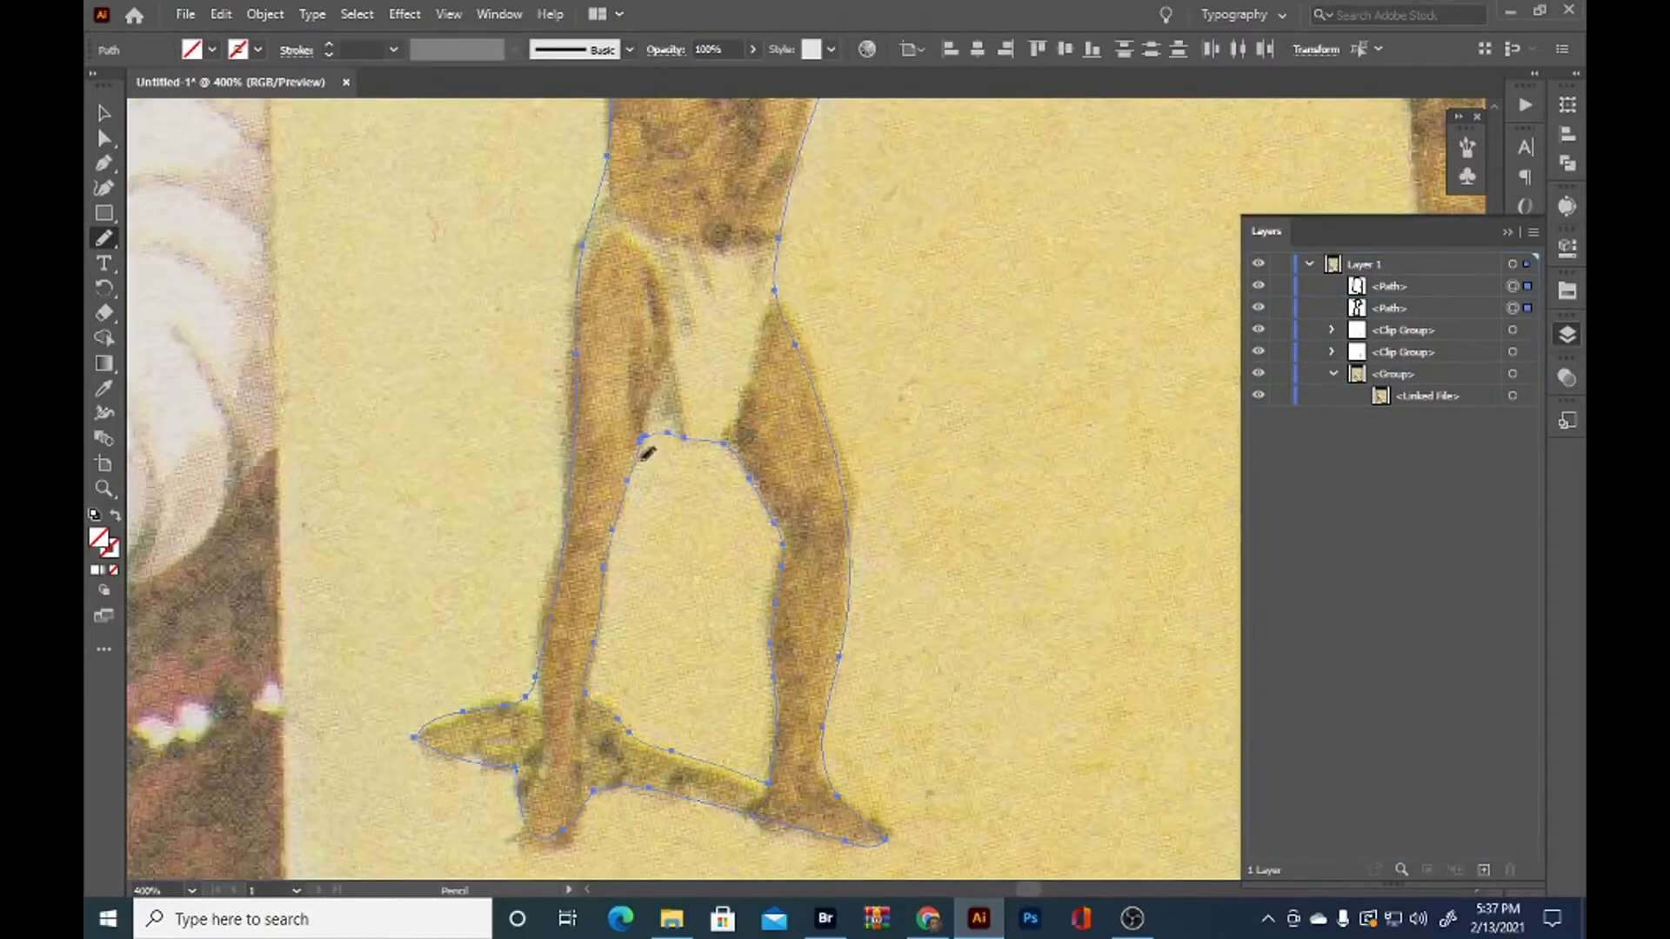
key("v")
Try combining the leftmost man's two paths into a compound path and masking the scan with it, and undo both operations
key("ctrl+8")
right_click(681, 303)
left_click(1513, 352, "shift")
key("ctrl+7")
scroll(957, 492, "down", 2)
left_click(935, 514)
scroll(921, 510, "down", 1)
scroll(748, 387, "up", 2)
key("ctrl+z")
key("ctrl+z")
Trace closed Pencil tool paths around the background gaps inside the leftmost man's two raised arms
scroll(827, 396, "up", 1)
scroll(645, 457, "up", 1)
key("n")
mouse_move(882, 381)
left_mouse_down()
mouse_move(846, 314)
mouse_move(807, 372)
mouse_move(881, 381)
left_mouse_up()
mouse_move(446, 178)
left_mouse_down()
mouse_move(447, 241)
mouse_move(445, 174)
left_mouse_up()
Select the leftmost man's outline, leg-gap and both arm-gap paths together and make them a compound path
scroll(448, 263, "down", 3)
left_click(1527, 309, "shift")
left_click(1528, 330, "shift")
left_click(1527, 352, "shift")
key("v")
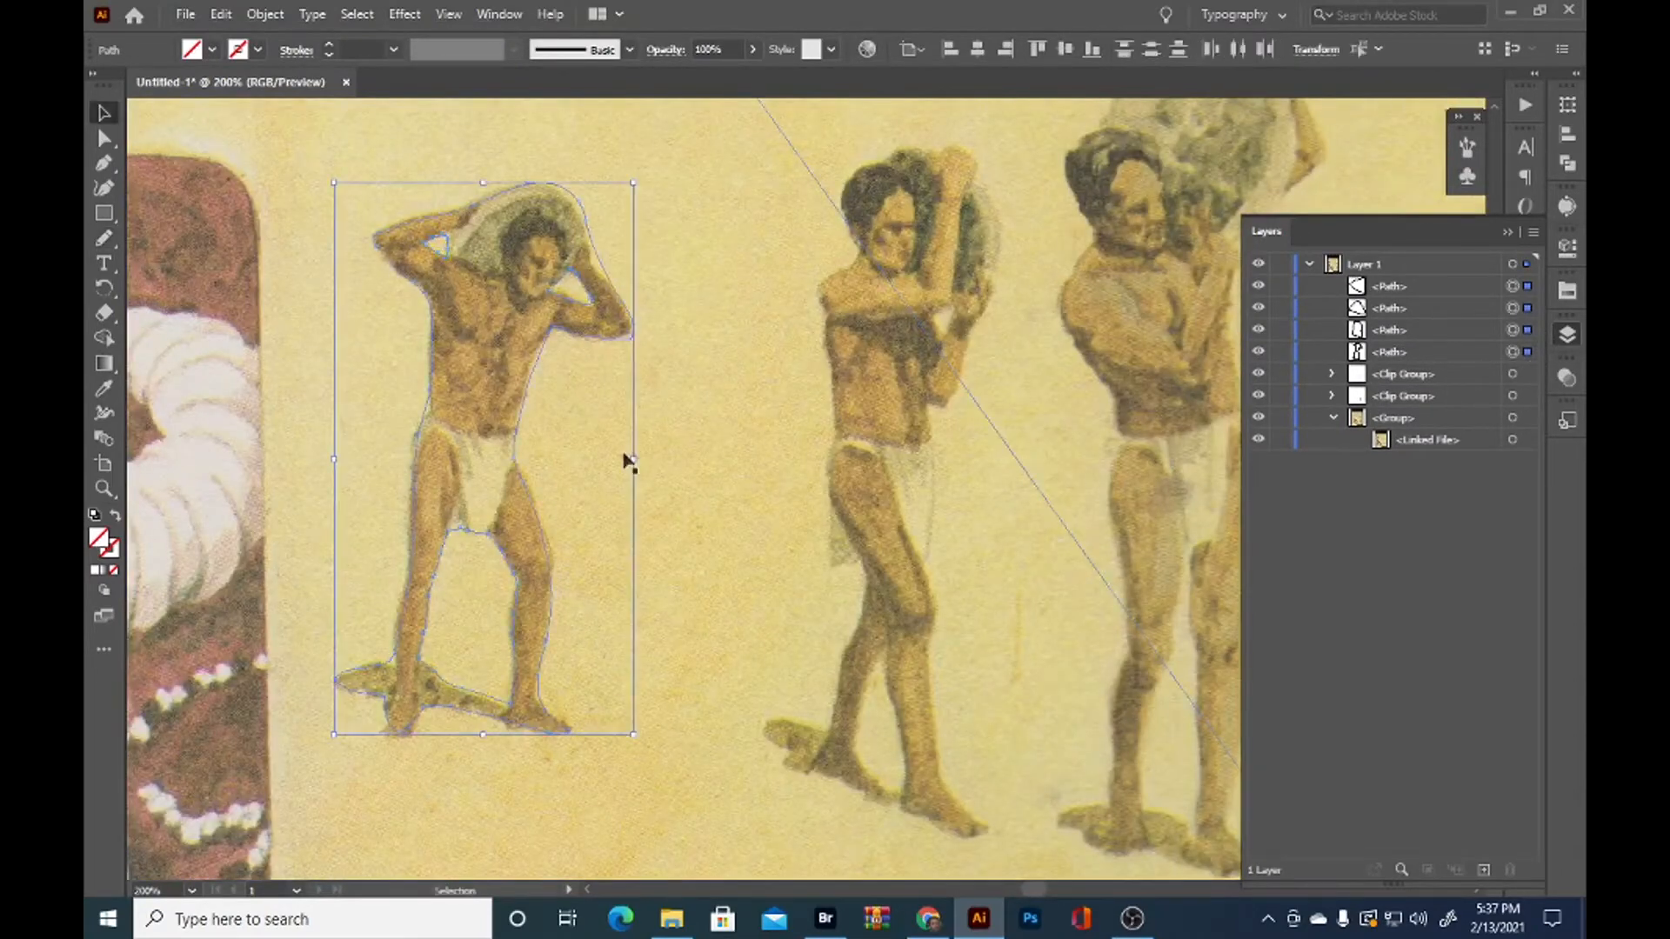
key("ctrl+8")
Make a clipping mask from the leftmost man's compound path and the linked scan's group, and deselect it
right_click(743, 574)
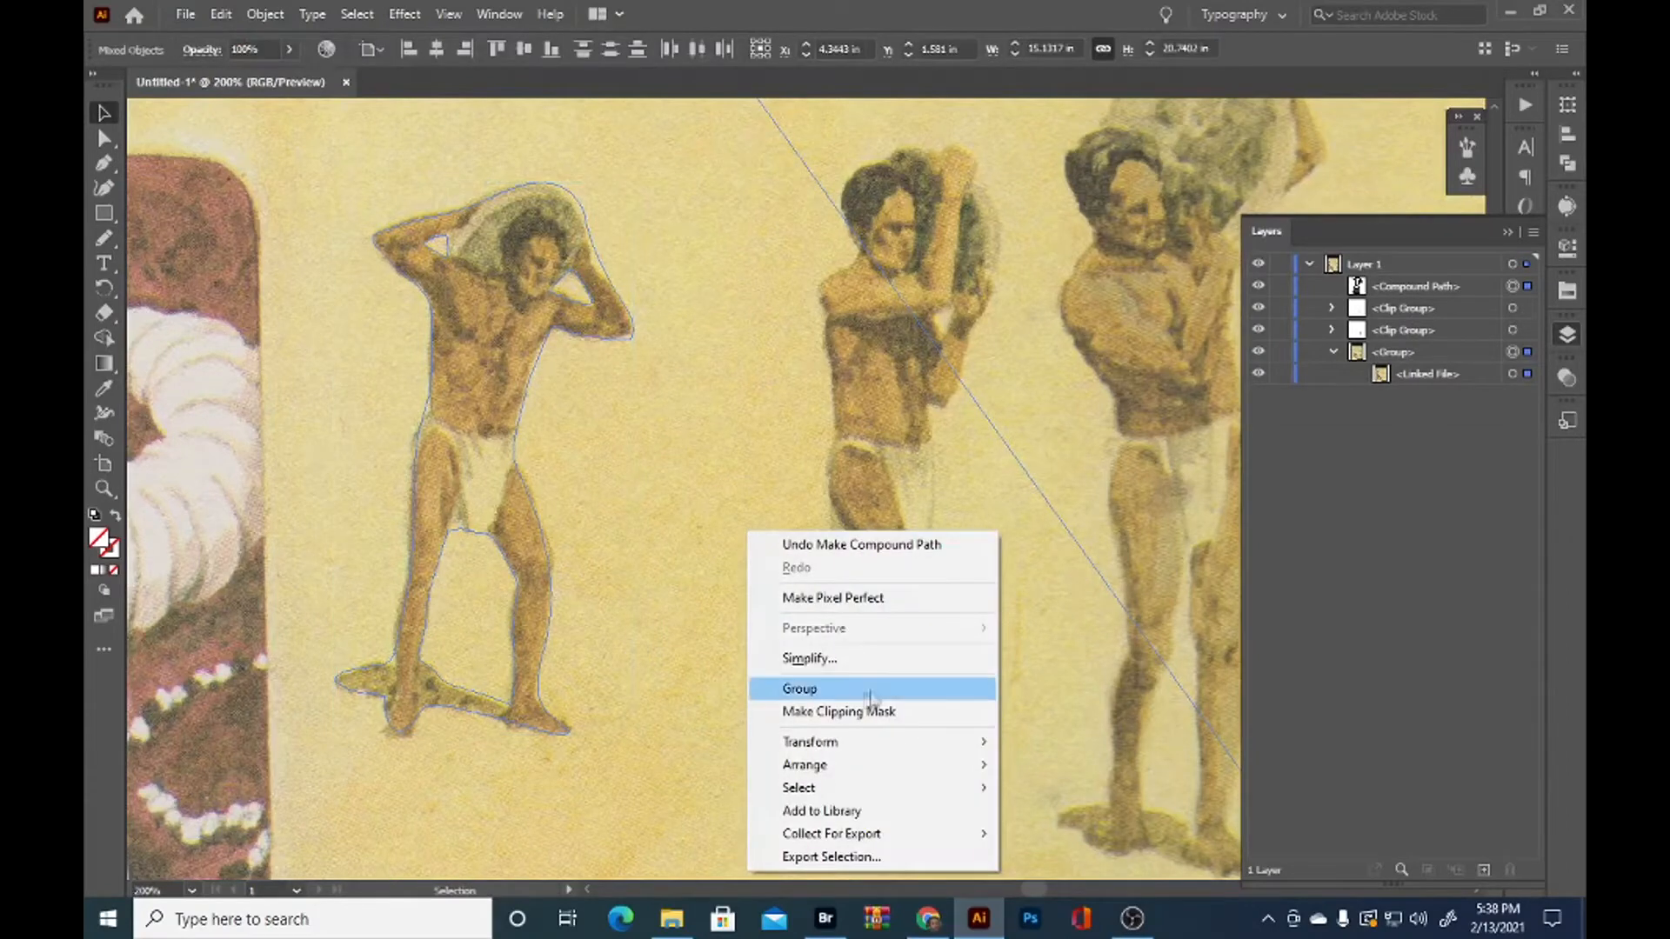
left_click(848, 708)
left_click(313, 461)
scroll(646, 500, "down", 3)
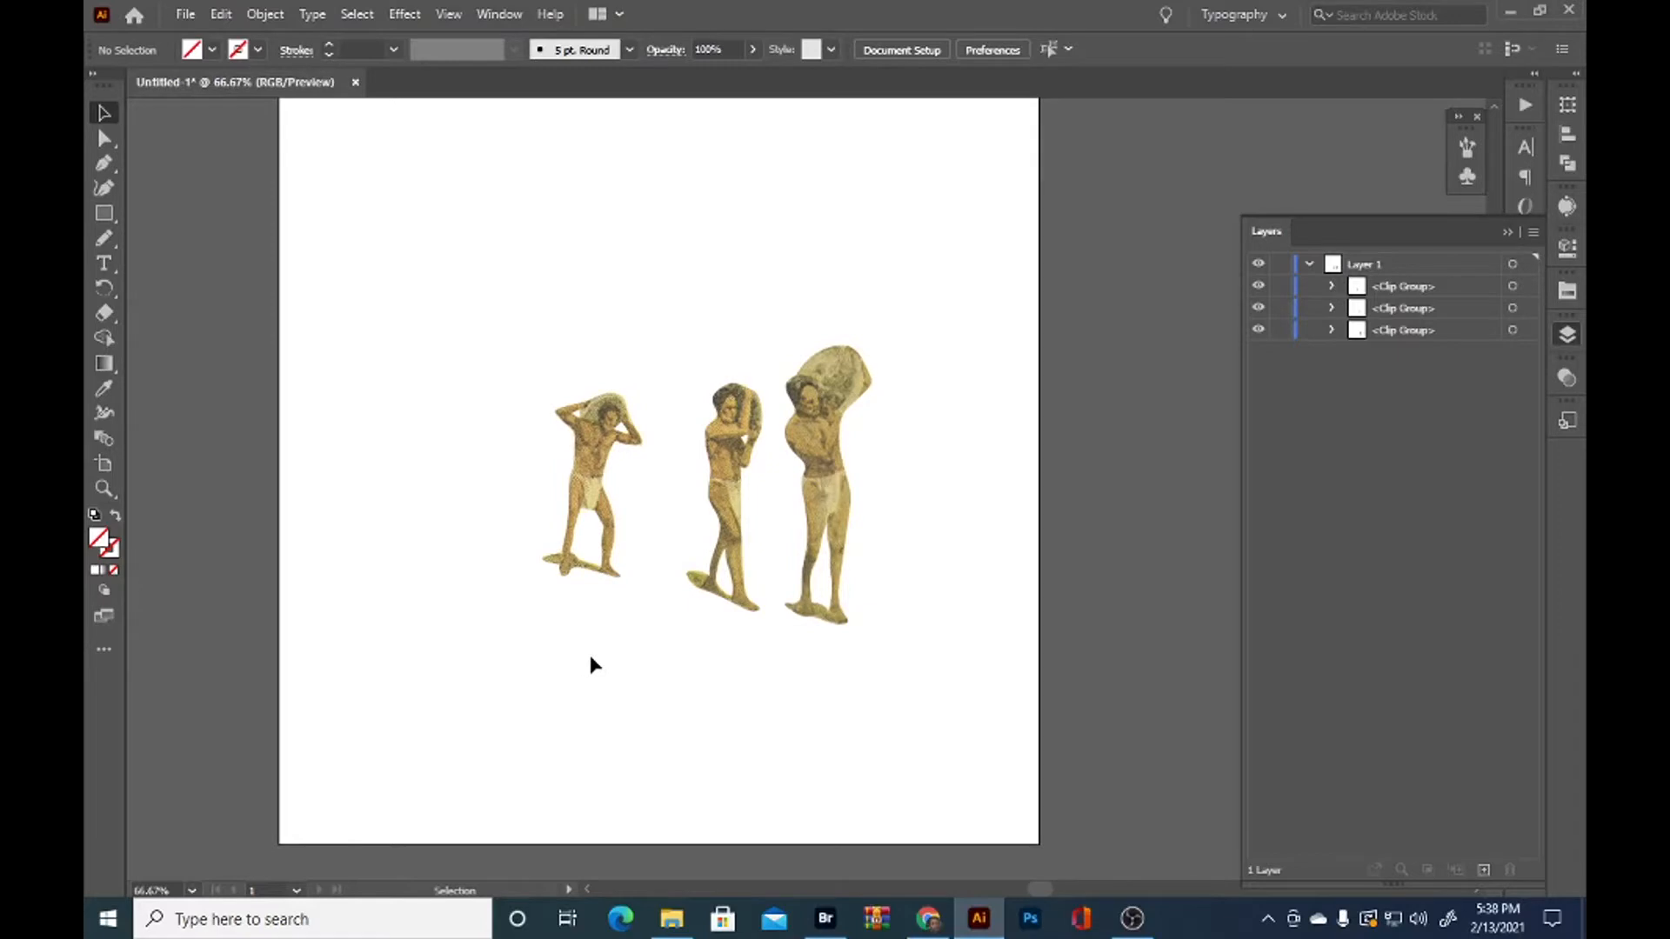
left_click_drag(589, 657, 690, 699)
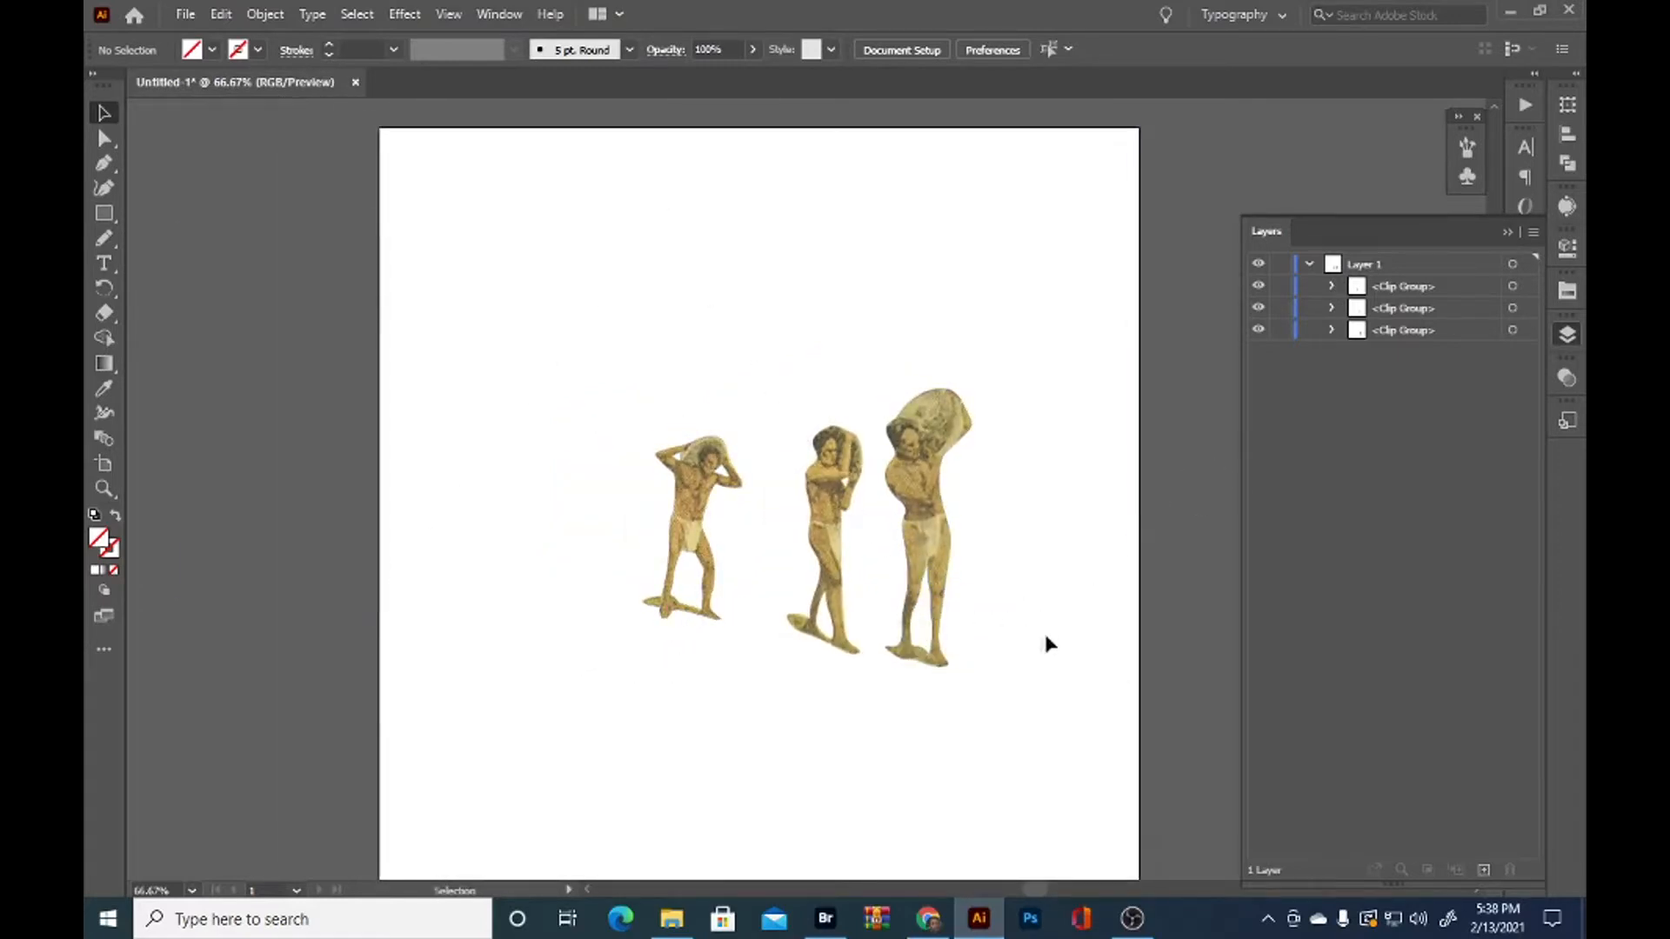
Select the middle man's clip group and redraw its outline along the front of his leg with the Pencil tool
scroll(930, 552, "up", 3)
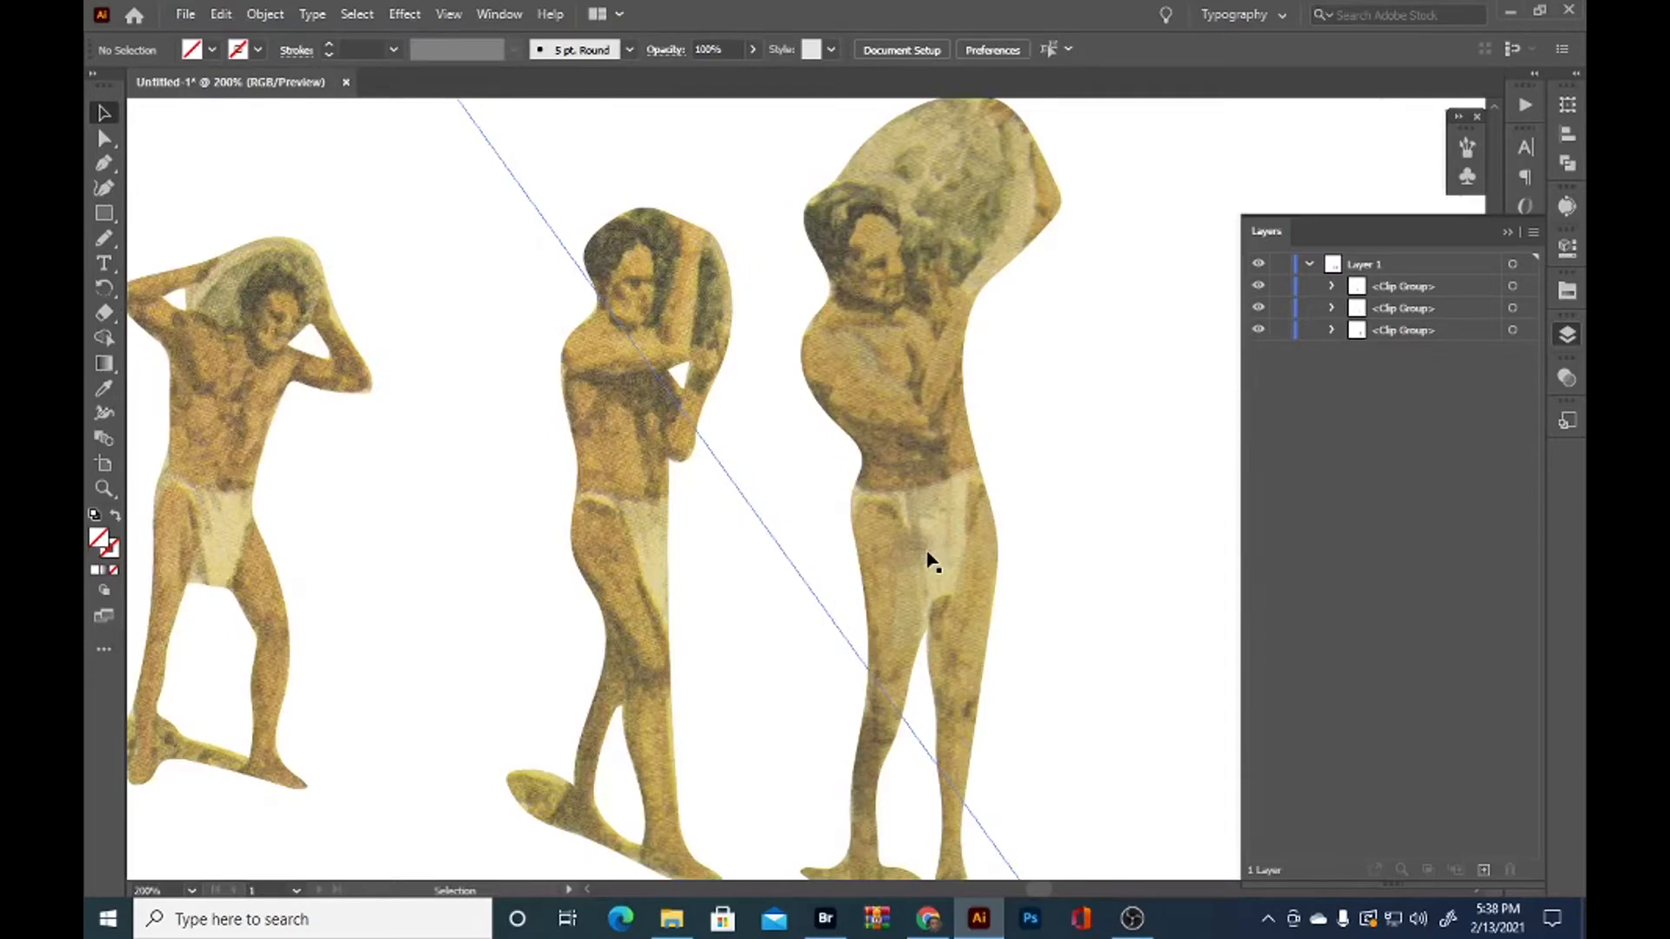
left_click(645, 484)
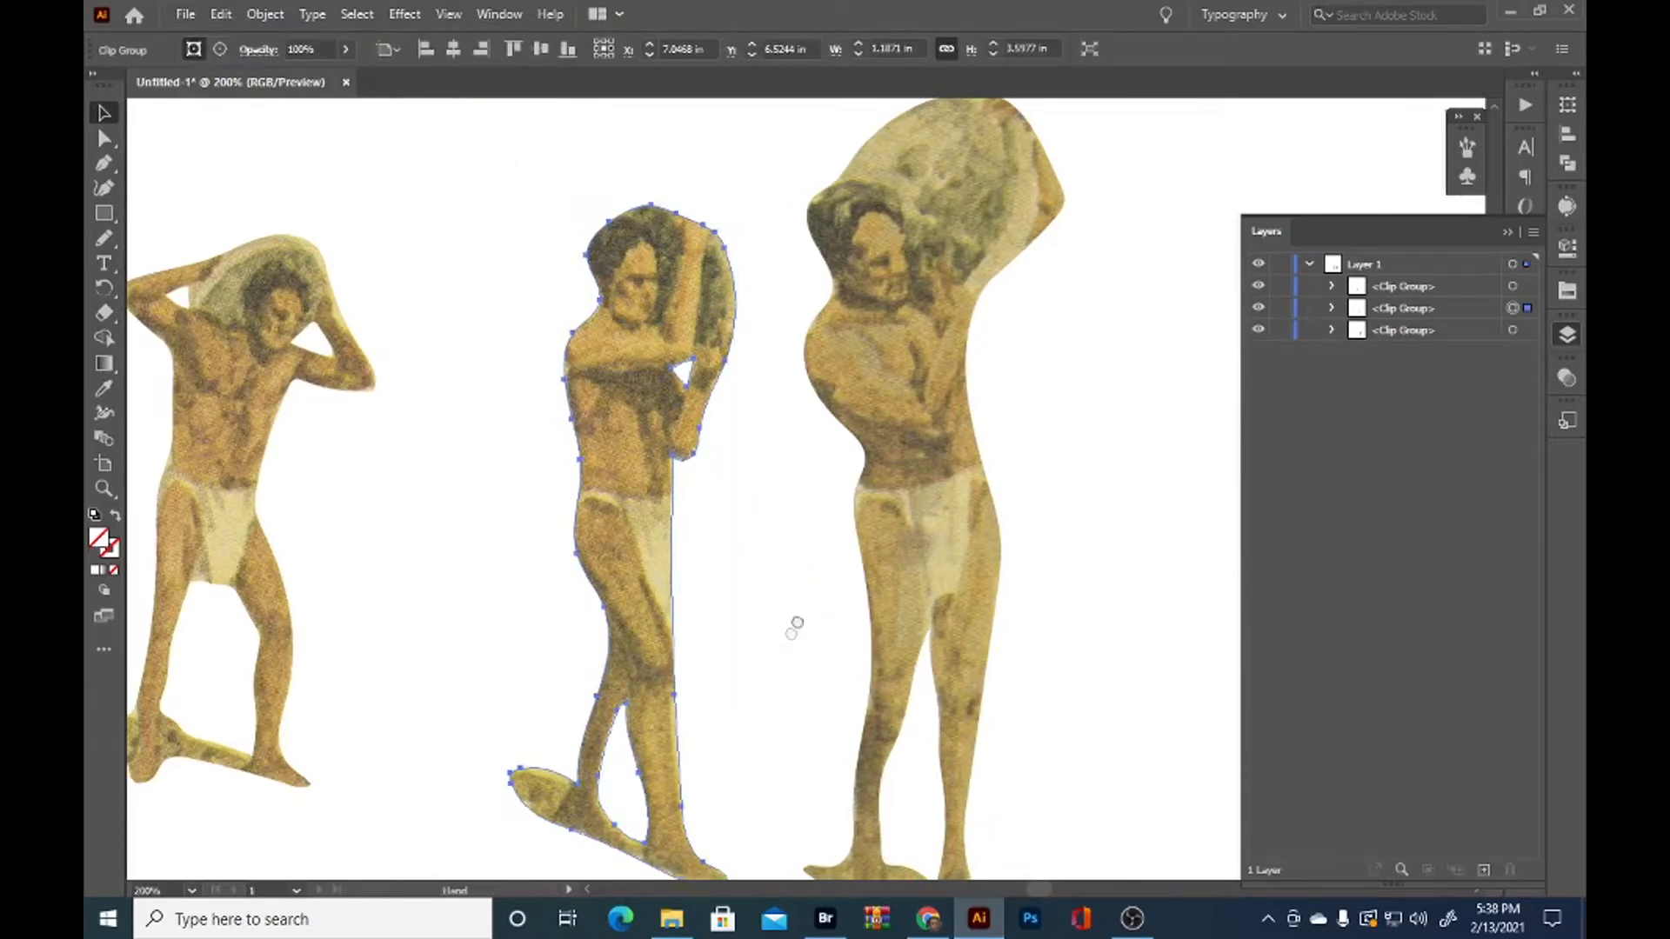
left_click_drag(794, 626, 798, 600)
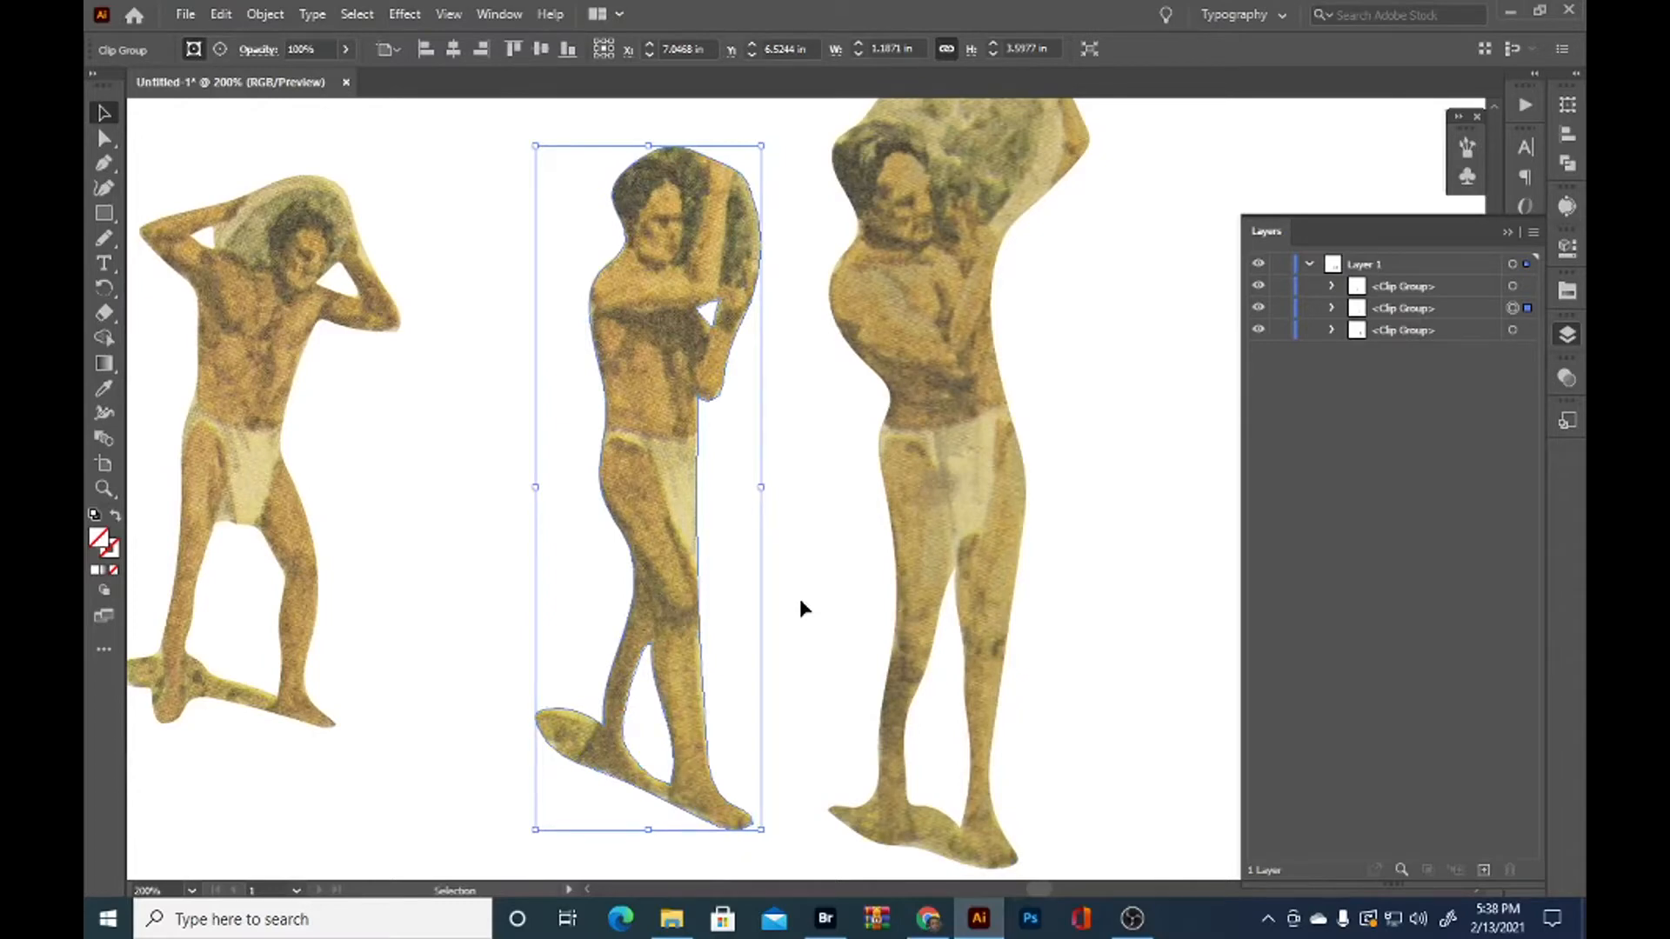
key("n")
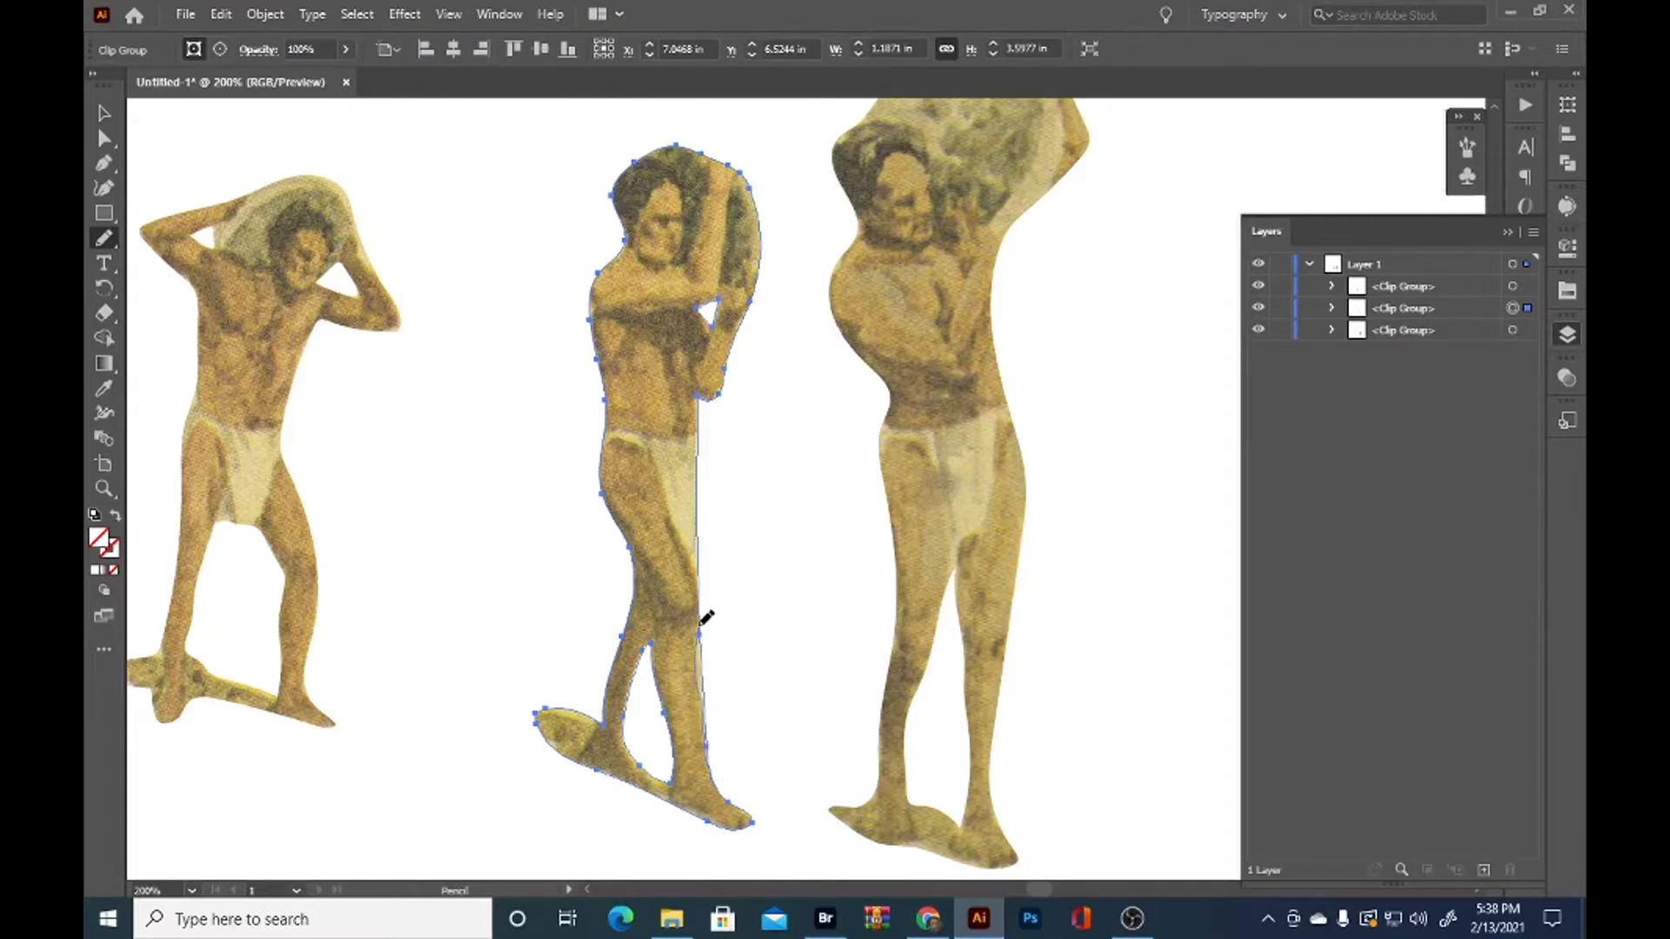
left_click_drag(701, 573, 703, 576)
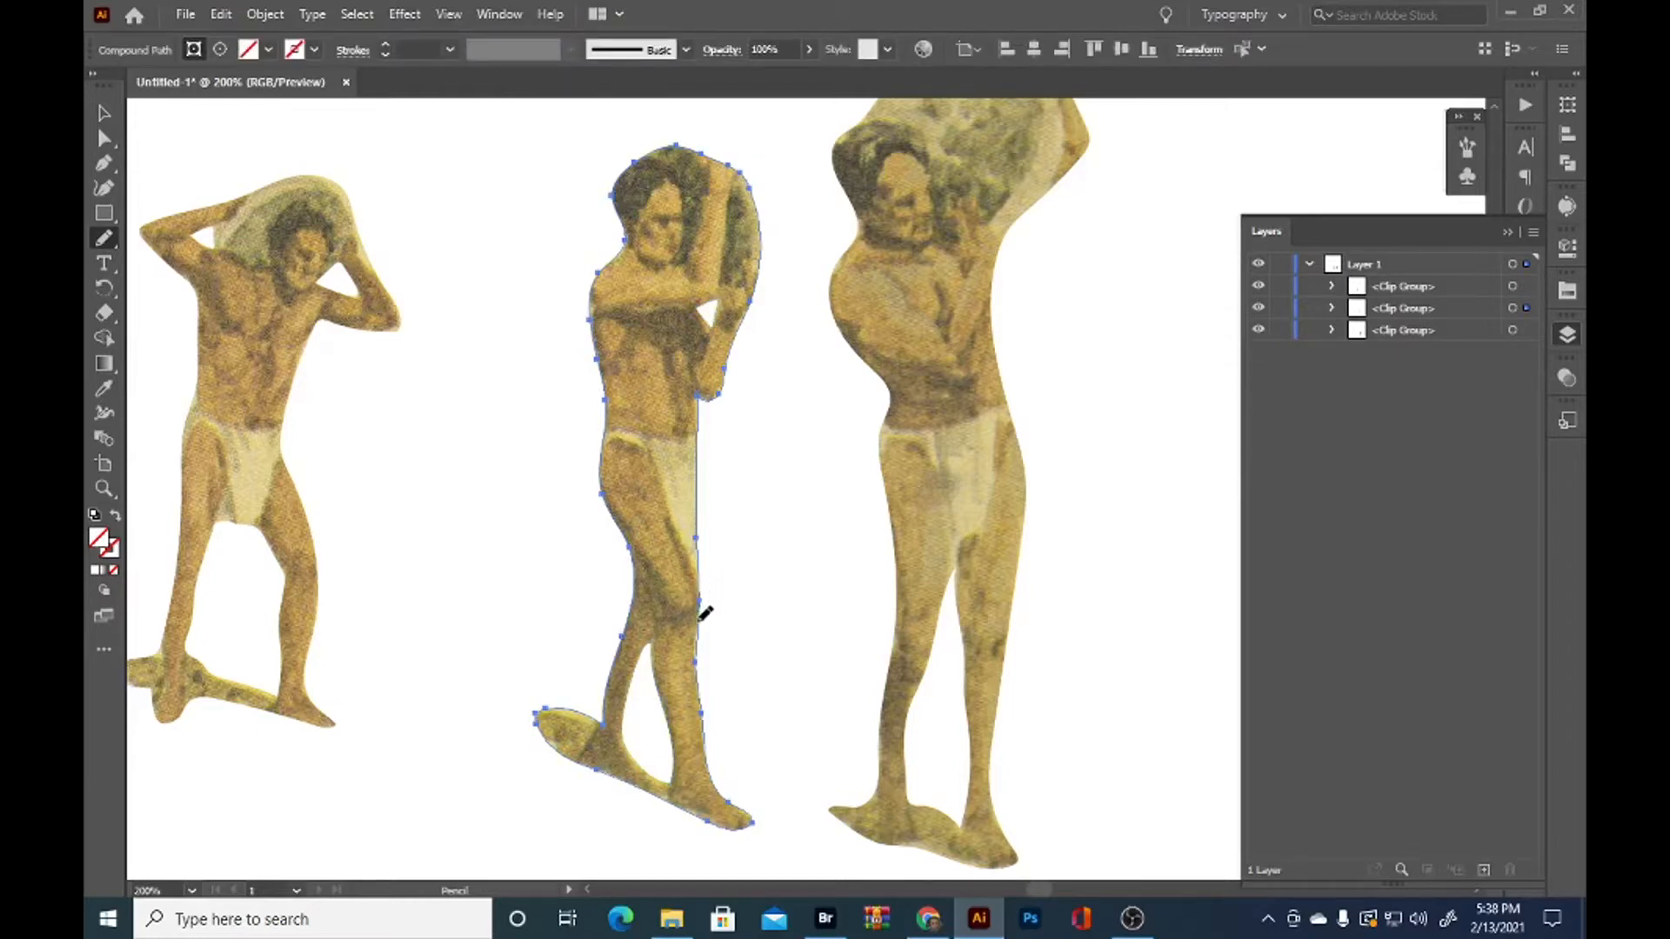
Redraw the middle man's outline with the Pencil tool along the loincloth's front edge and up the bent forearm
mouse_move(703, 596)
left_mouse_down()
mouse_move(744, 488)
mouse_move(702, 398)
left_mouse_up()
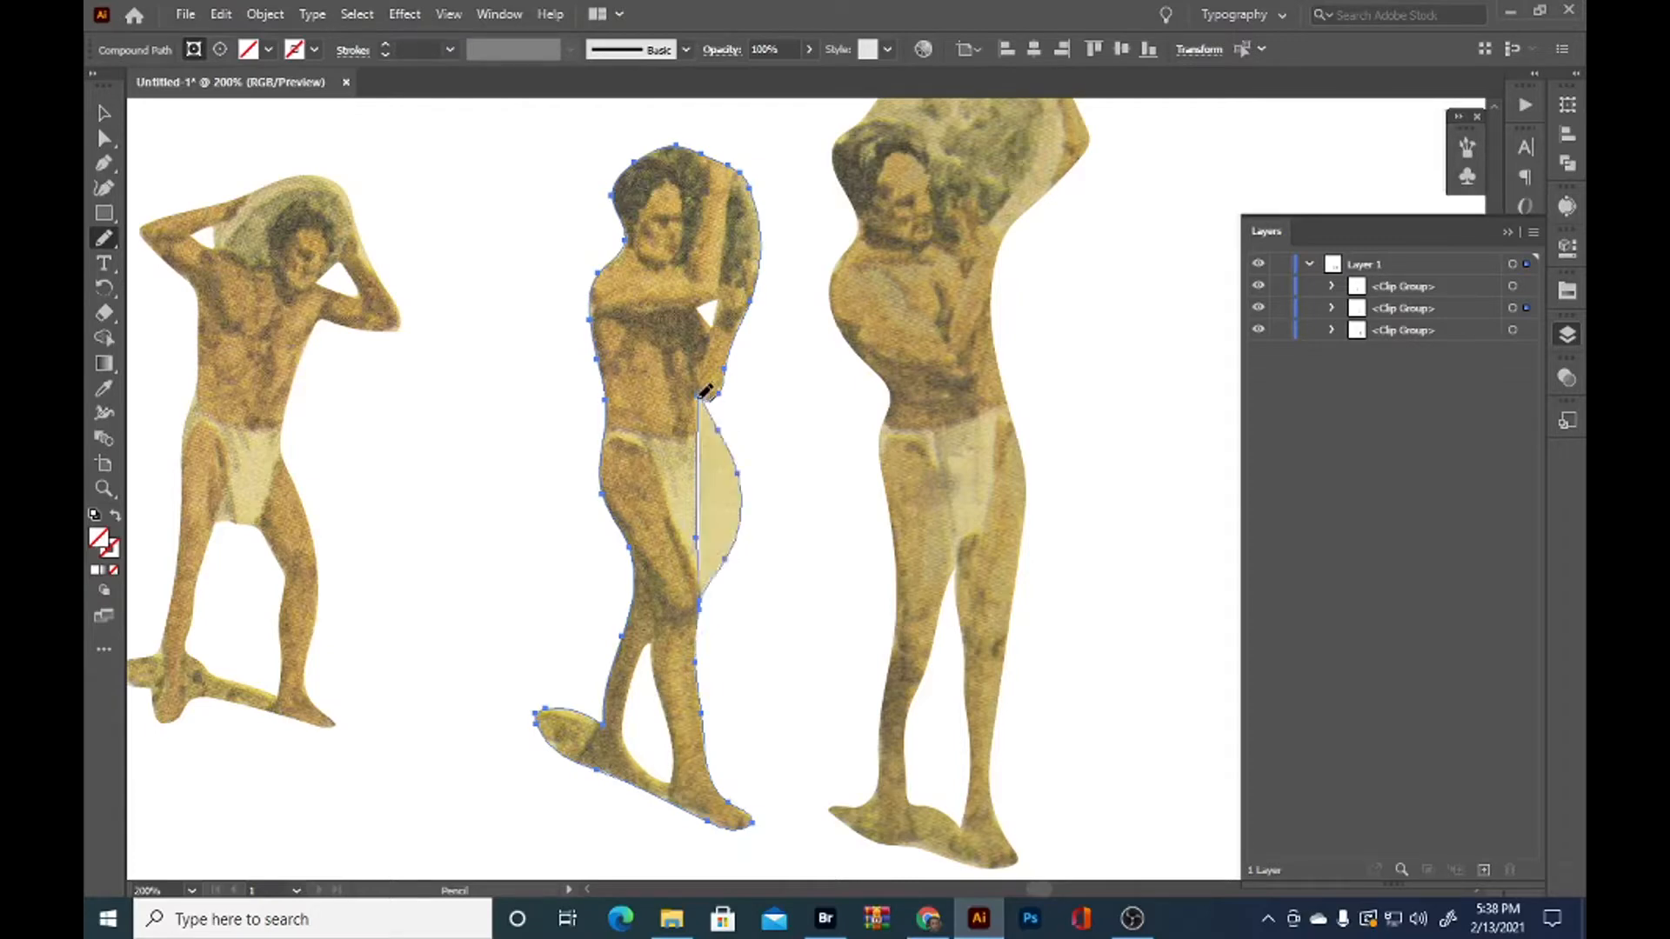
key("ctrl+z")
mouse_move(701, 602)
left_mouse_down()
mouse_move(738, 494)
mouse_move(746, 316)
left_mouse_up()
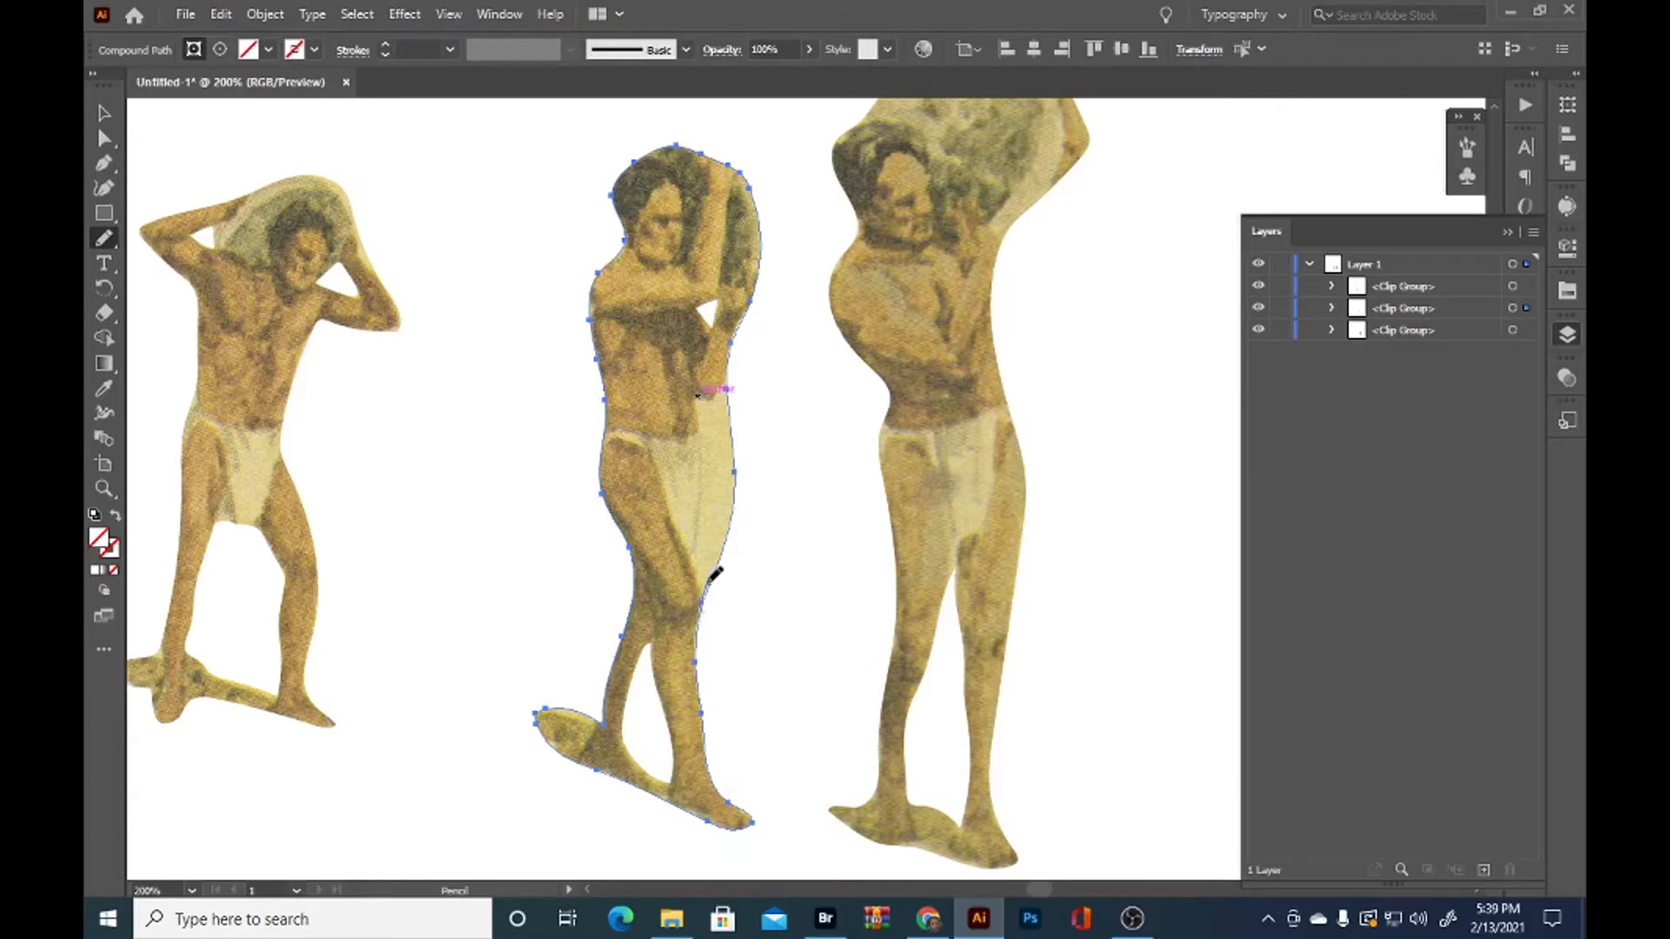
left_click_drag(711, 558, 701, 400)
left_click_drag(740, 324, 755, 294)
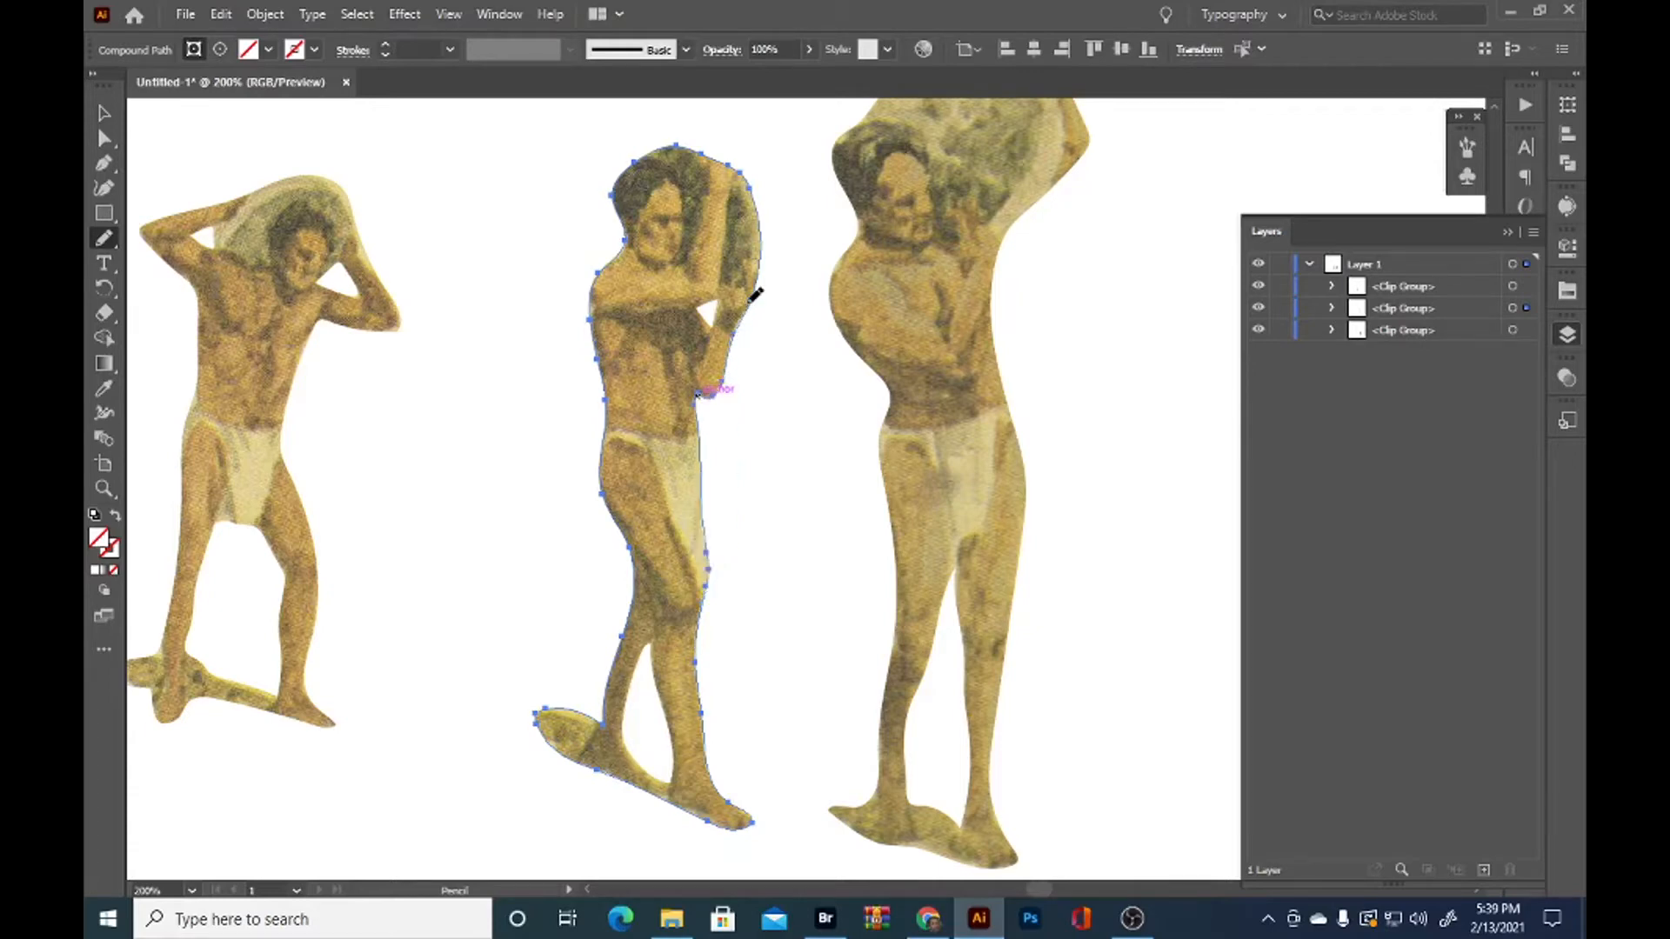
Redraw the middle man's outline along the top of the shadow behind his rear foot with the Pencil tool
mouse_move(753, 383)
left_mouse_down()
mouse_move(777, 529)
mouse_move(878, 515)
mouse_move(1059, 448)
mouse_move(931, 249)
mouse_move(958, 254)
left_mouse_up()
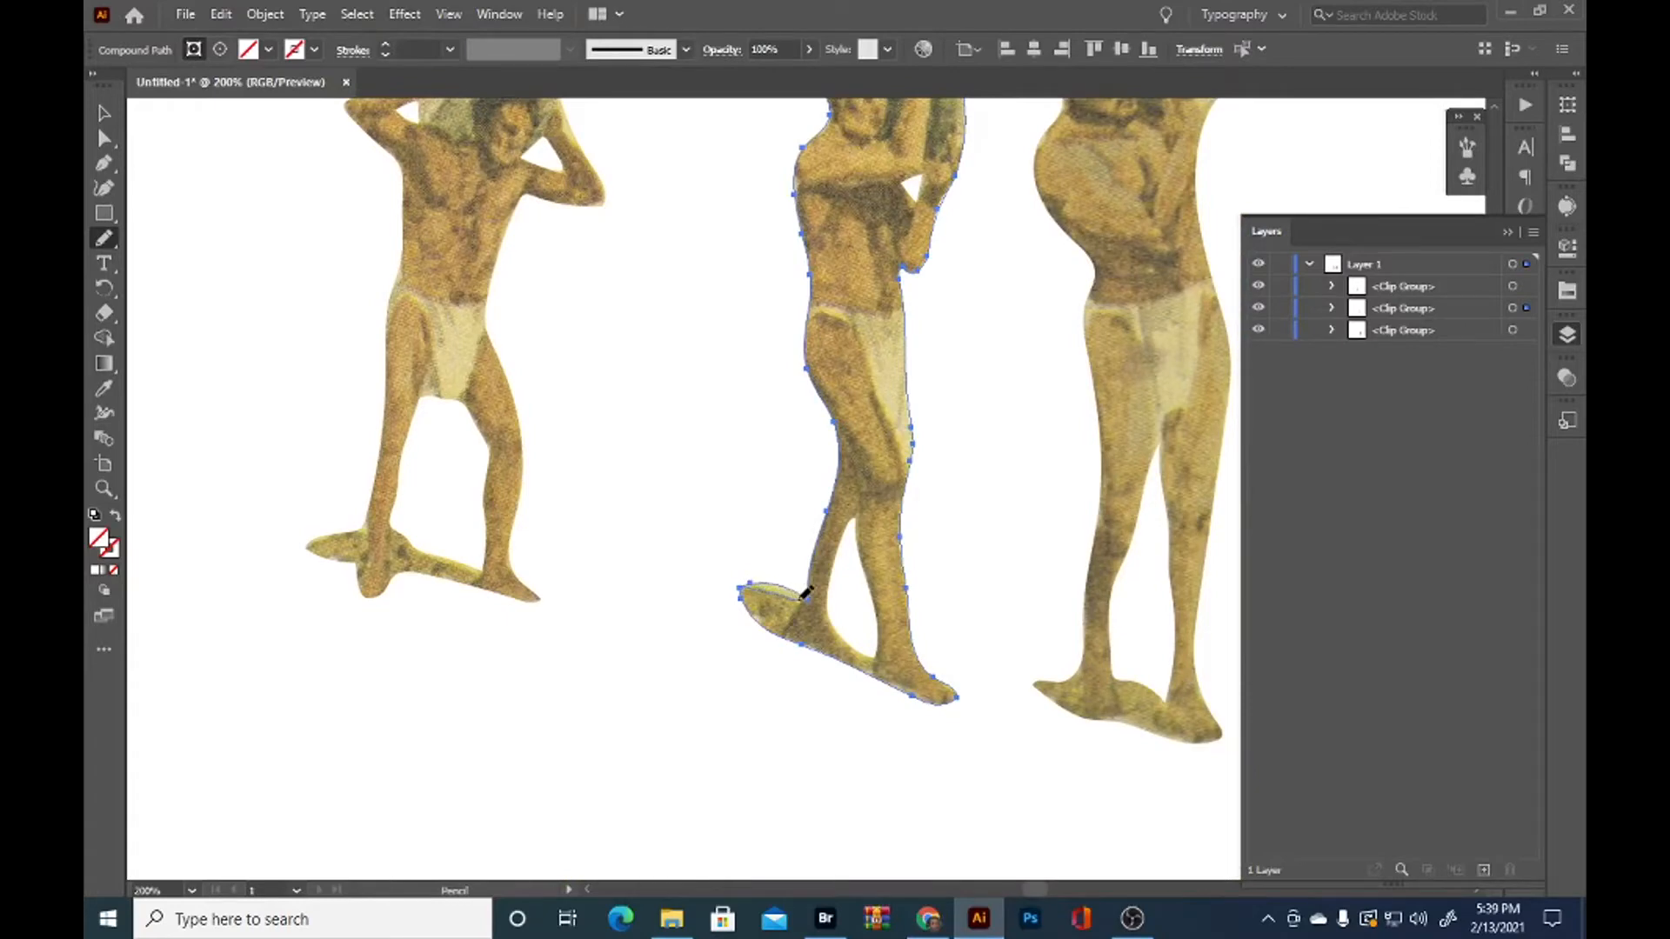
left_click_drag(809, 596, 810, 565)
Select the leftmost man's clipping path and redraw its edge along the shadow at his feet with the Pencil tool
left_click_drag(1137, 707, 853, 548)
left_click_drag(643, 404, 1124, 549)
left_click(688, 552, "ctrl")
mouse_move(668, 559)
left_mouse_down()
mouse_move(602, 524)
mouse_move(583, 478)
mouse_move(568, 515)
mouse_move(514, 544)
left_mouse_up()
left_click(570, 492, "ctrl")
Refine the leftmost man's outline around his load and raised arm with the Pencil tool, and deselect it
left_click_drag(777, 131, 709, 432)
scroll(709, 380, "up", 4)
mouse_move(705, 609)
left_mouse_down()
mouse_move(620, 439)
mouse_move(590, 320)
mouse_move(426, 228)
mouse_move(187, 165)
left_mouse_up()
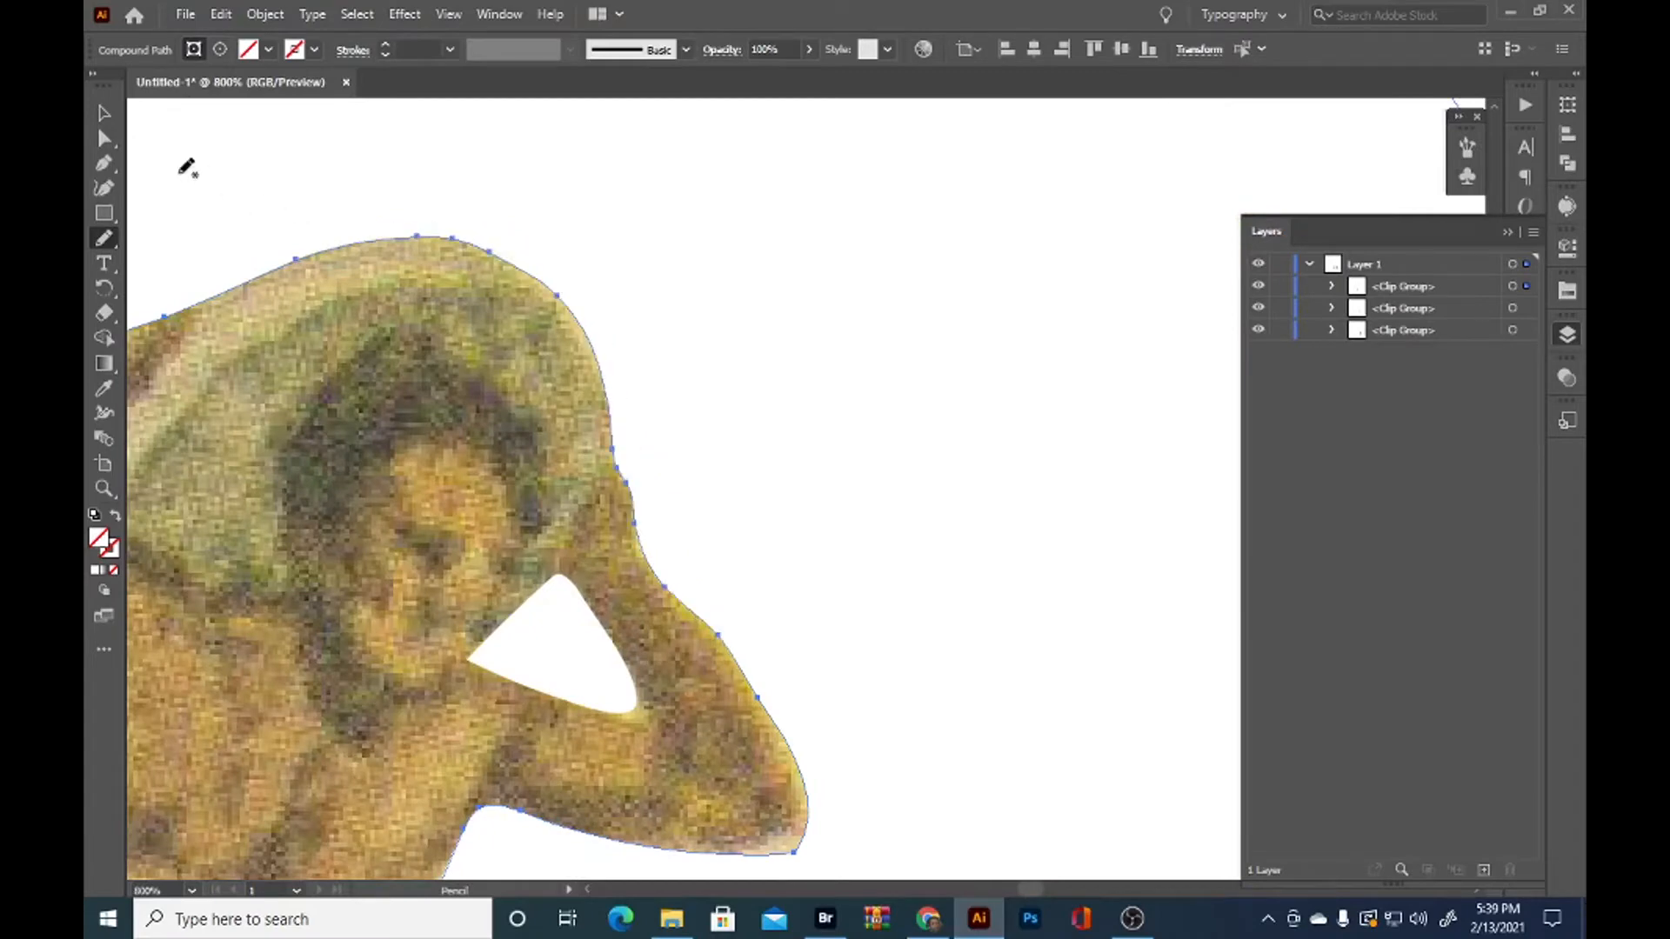
left_click_drag(663, 469, 983, 433)
left_click_drag(931, 808, 1122, 792)
scroll(1044, 626, "down", 3)
scroll(922, 539, "down", 3)
key("v")
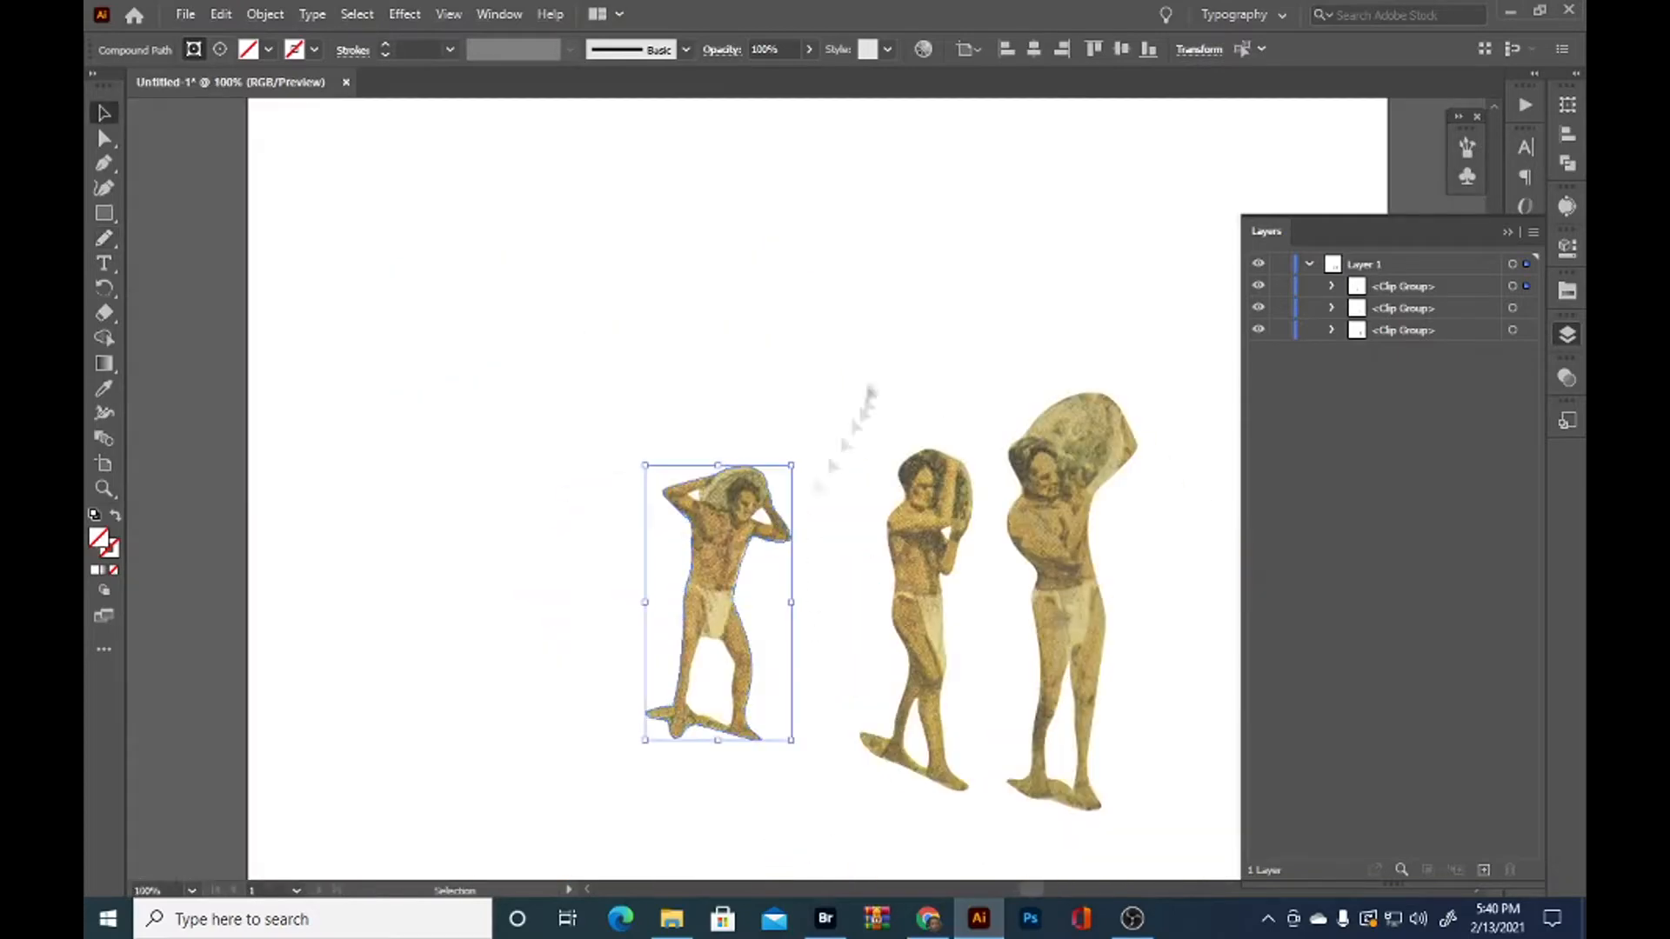
left_click(870, 392)
Select the rightmost man's clip group and redraw its outline around the raised arm and top of his load with the Pencil tool
scroll(865, 400, "down", 2)
scroll(757, 639, "up", 2)
left_click_drag(765, 682, 715, 837)
scroll(999, 330, "up", 2)
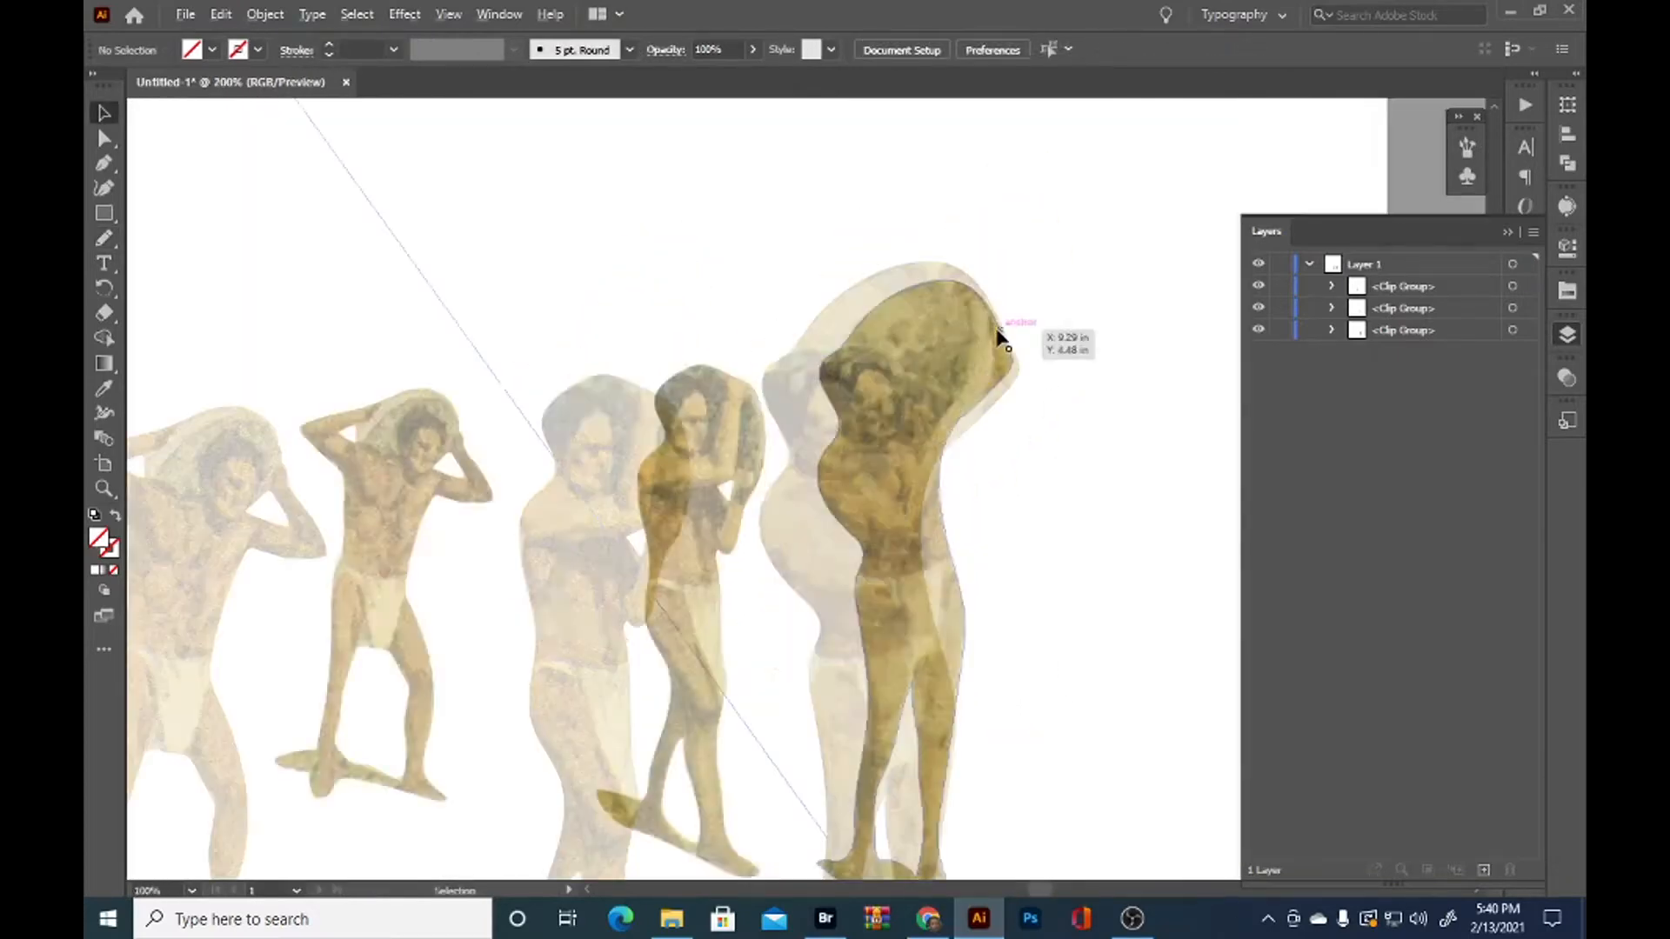
scroll(1000, 339, "up", 1)
left_click(965, 368)
key("n")
mouse_move(1018, 422)
left_mouse_down()
mouse_move(1014, 259)
mouse_move(875, 202)
mouse_move(796, 254)
mouse_move(1016, 330)
mouse_move(945, 224)
mouse_move(829, 219)
left_mouse_up()
left_click_drag(980, 458, 1040, 365)
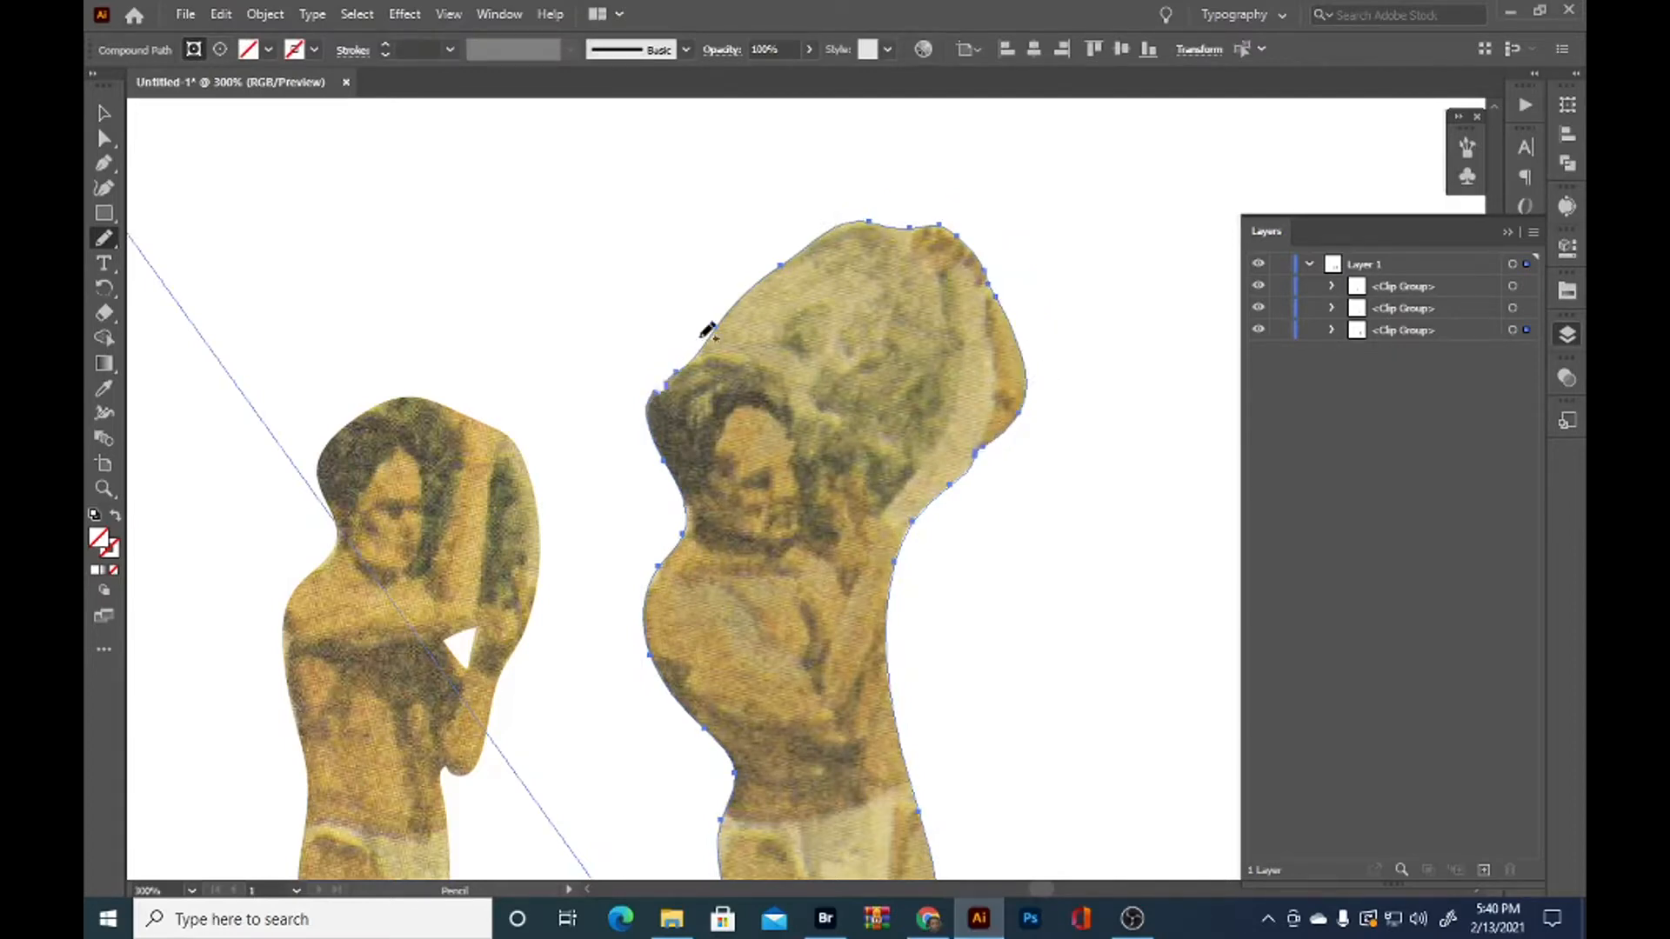
Redraw the upper edge of the rightmost man's load from his hair to its peak with the Pencil tool, and deselect it
mouse_move(698, 359)
left_mouse_down()
mouse_move(745, 272)
mouse_move(821, 238)
mouse_move(733, 301)
mouse_move(822, 239)
mouse_move(905, 218)
left_mouse_up()
key("ctrl+0")
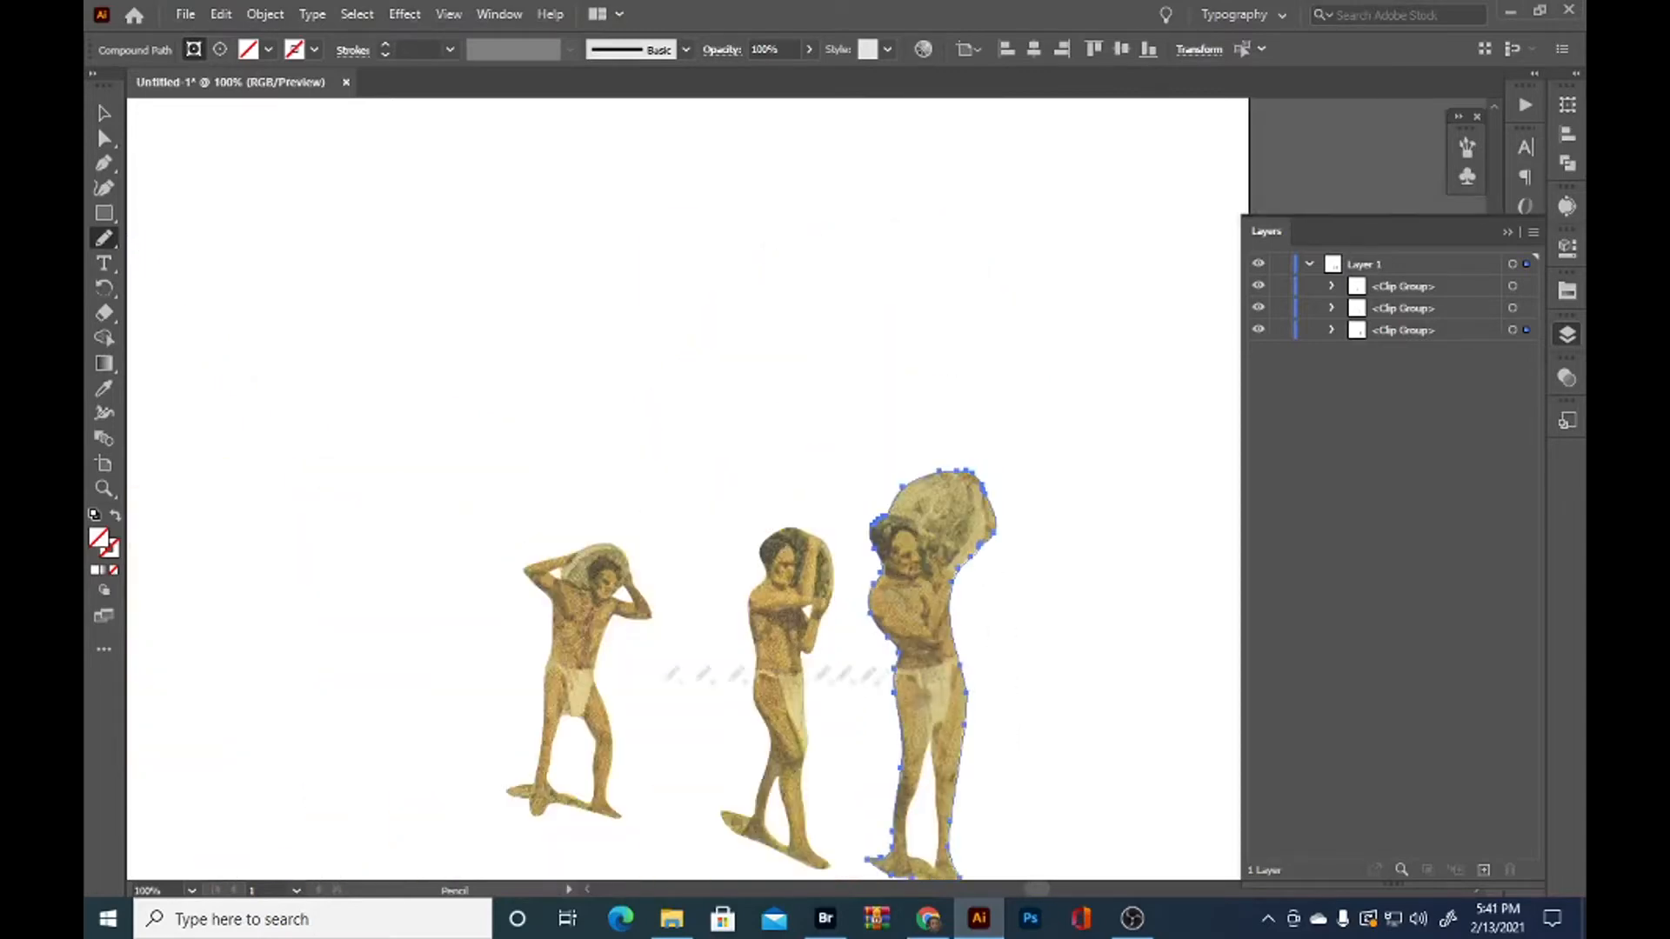
key("v")
left_click(629, 639)
key("space")
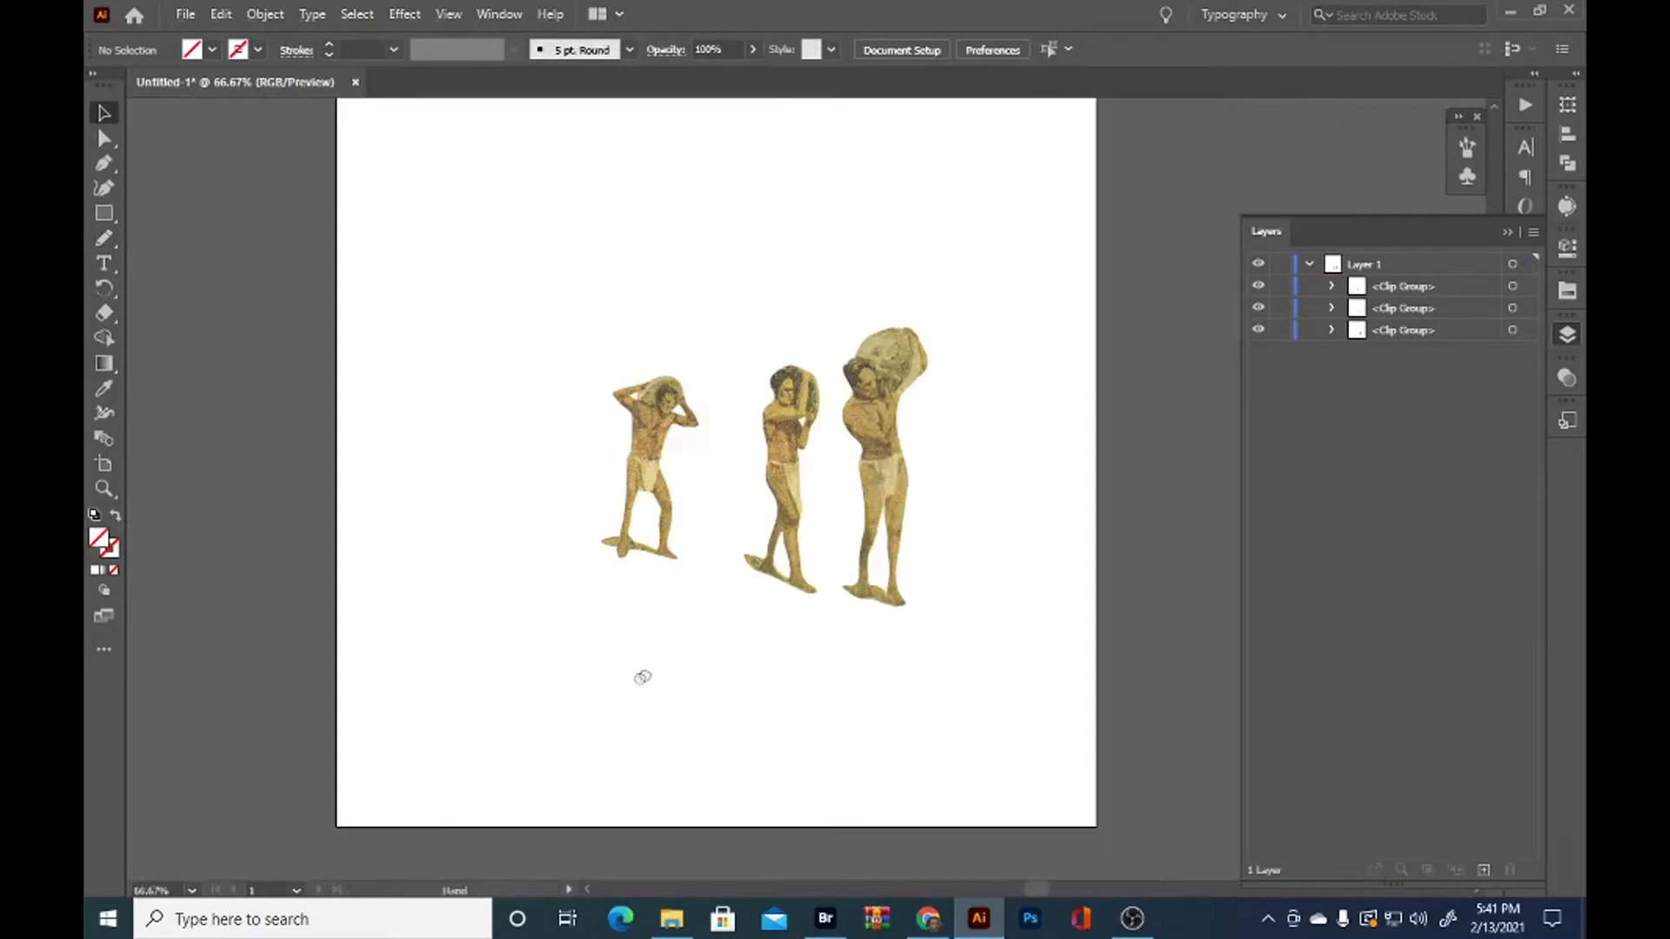
left_click_drag(649, 670, 595, 708)
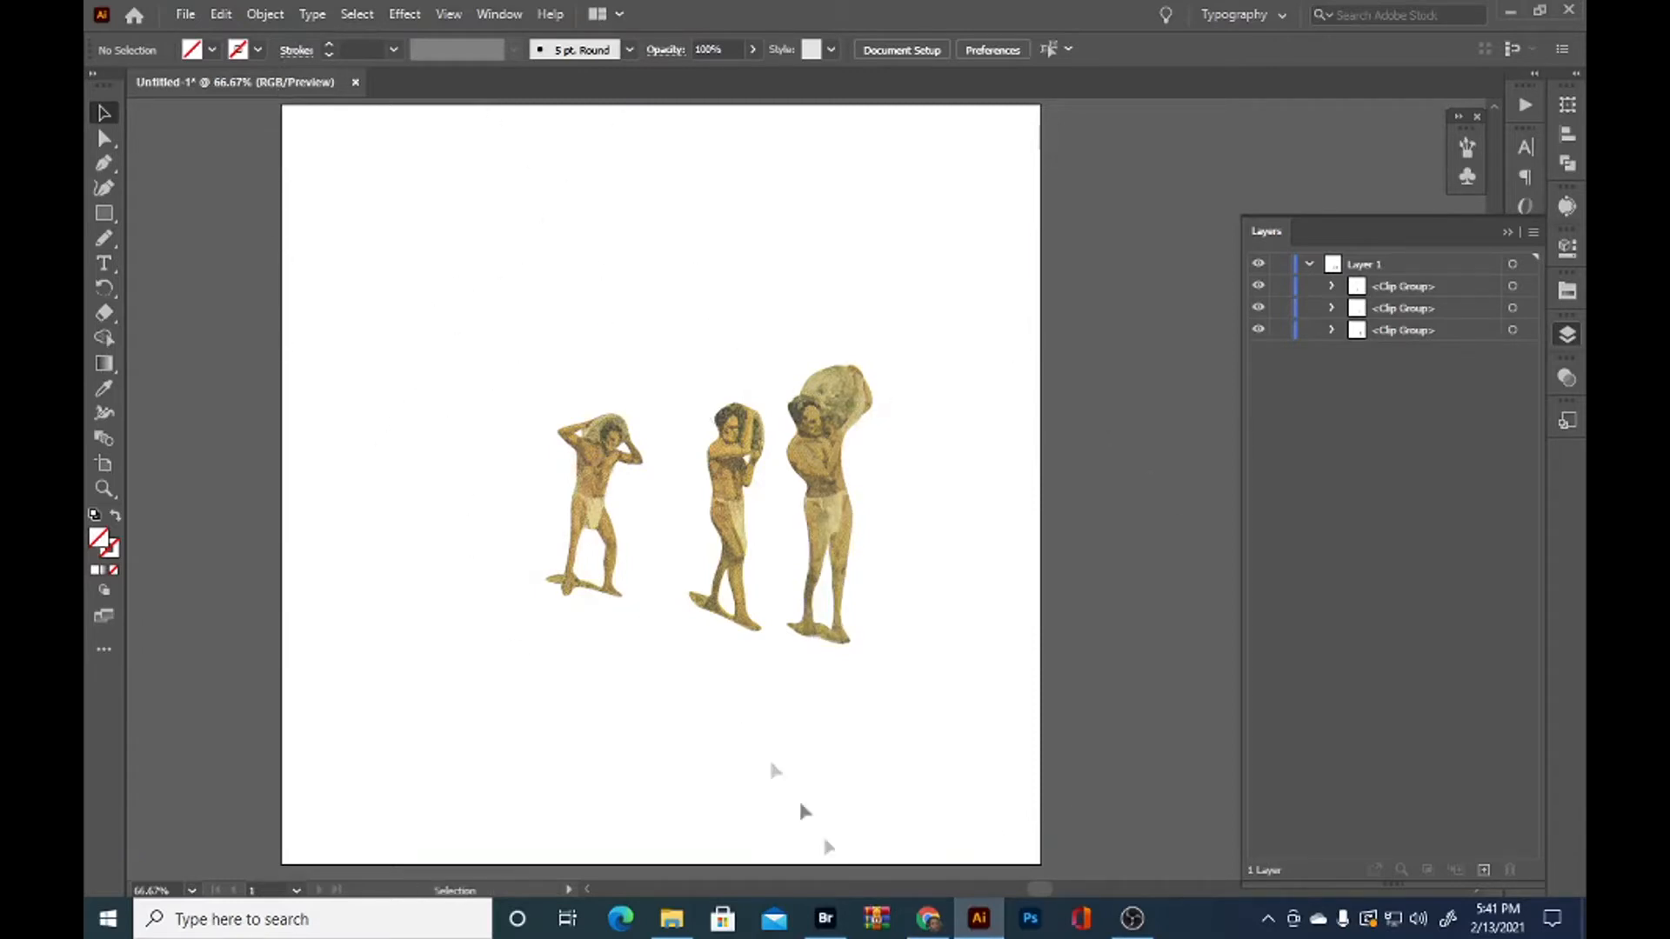
Save the document as an Adobe Illustrator file named In The Sky With Diamonds, accepting the default Illustrator options
key("ctrl")
key("ctrl+s")
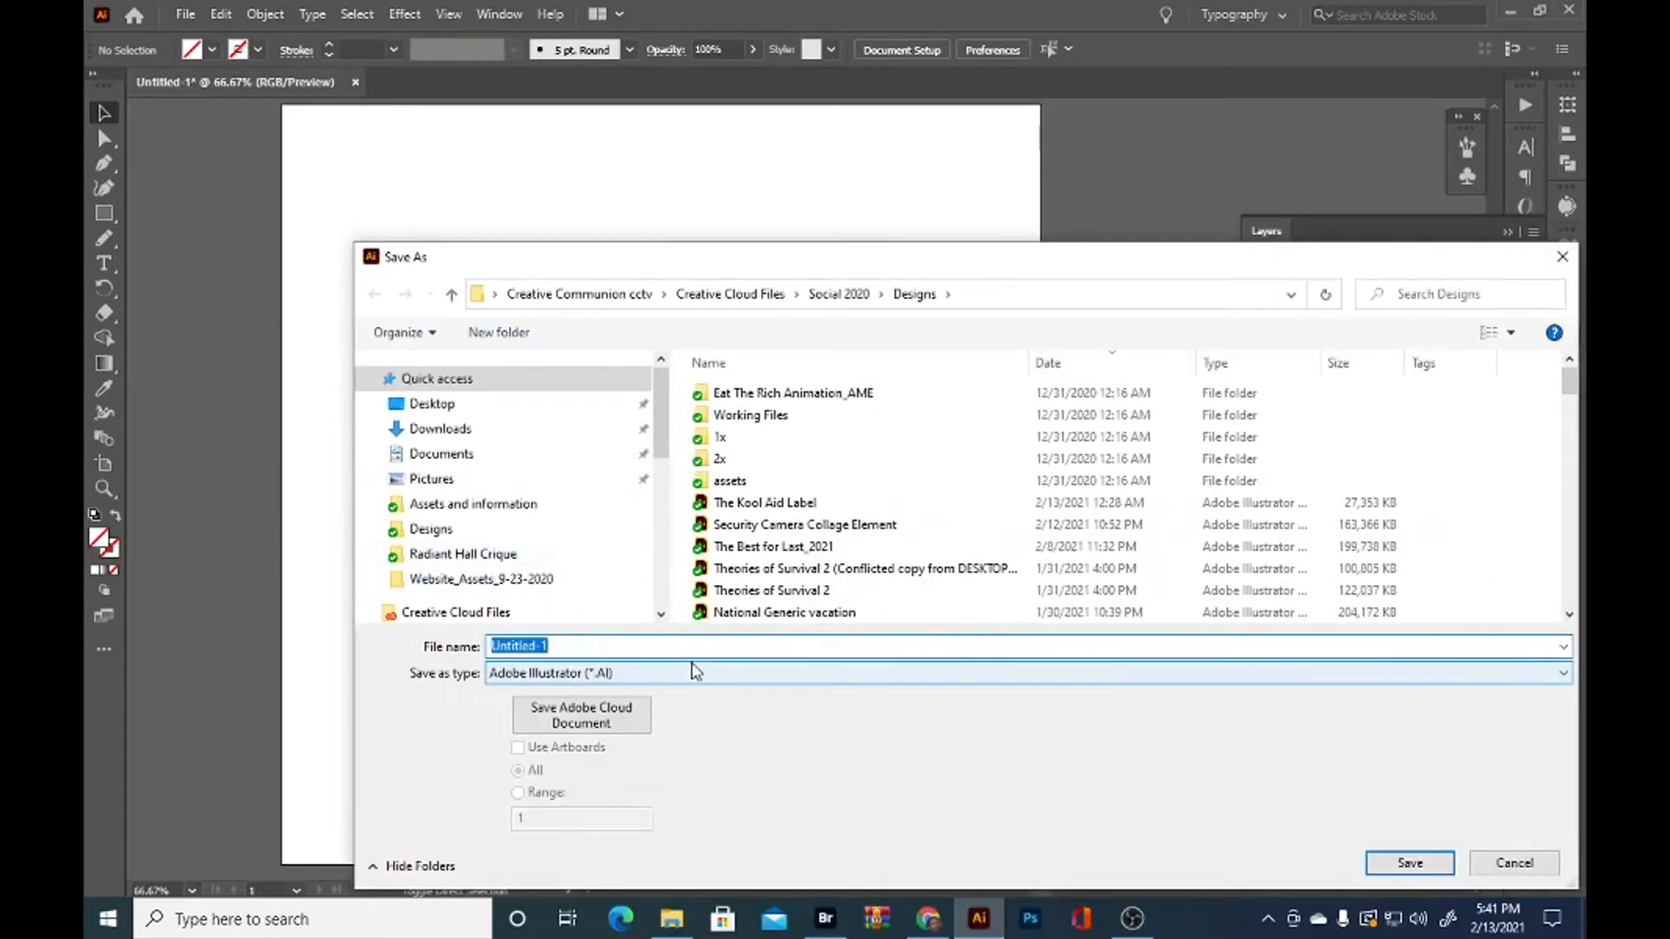
type("In The Sky With Diamonds")
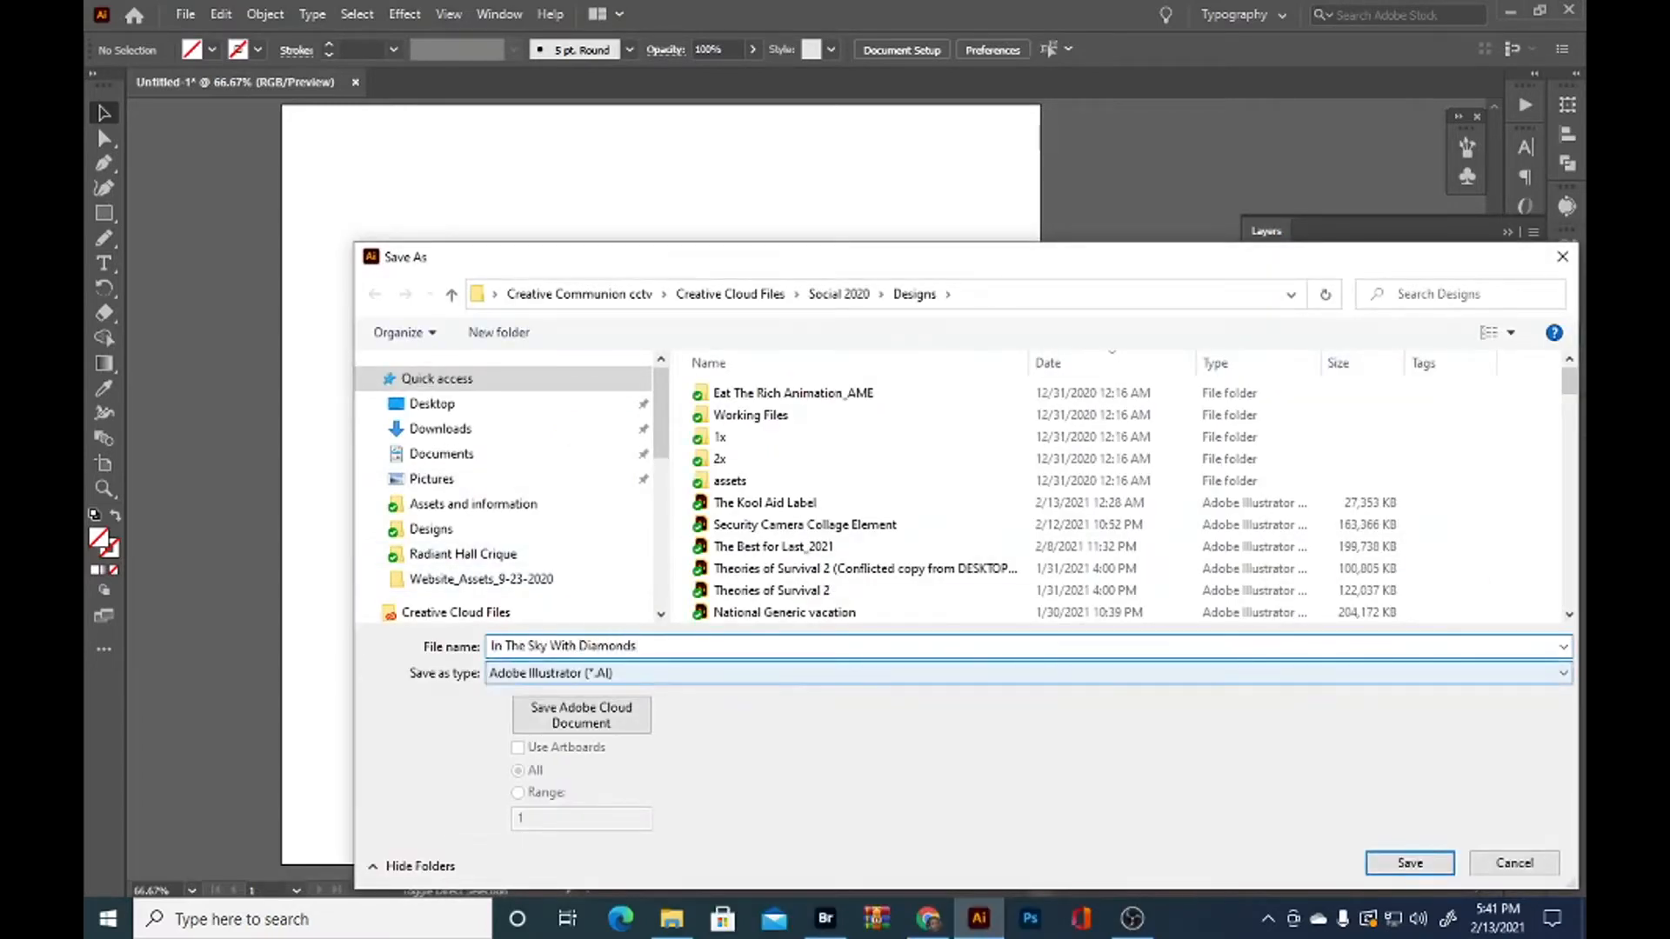
key("Return")
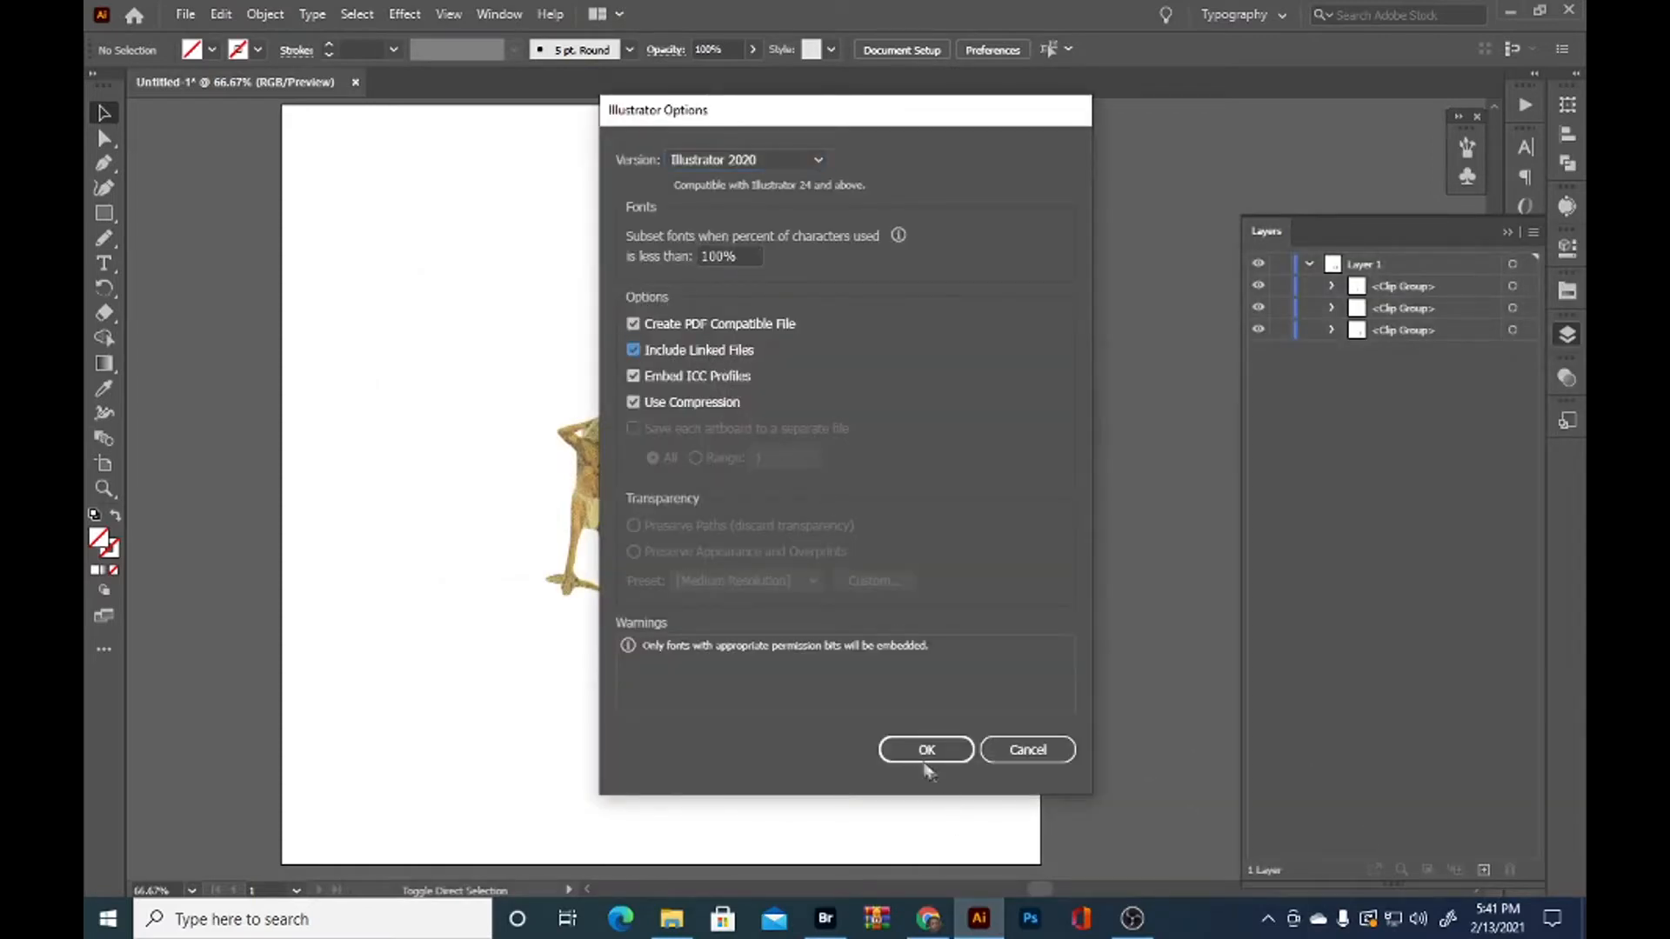
left_click(909, 749)
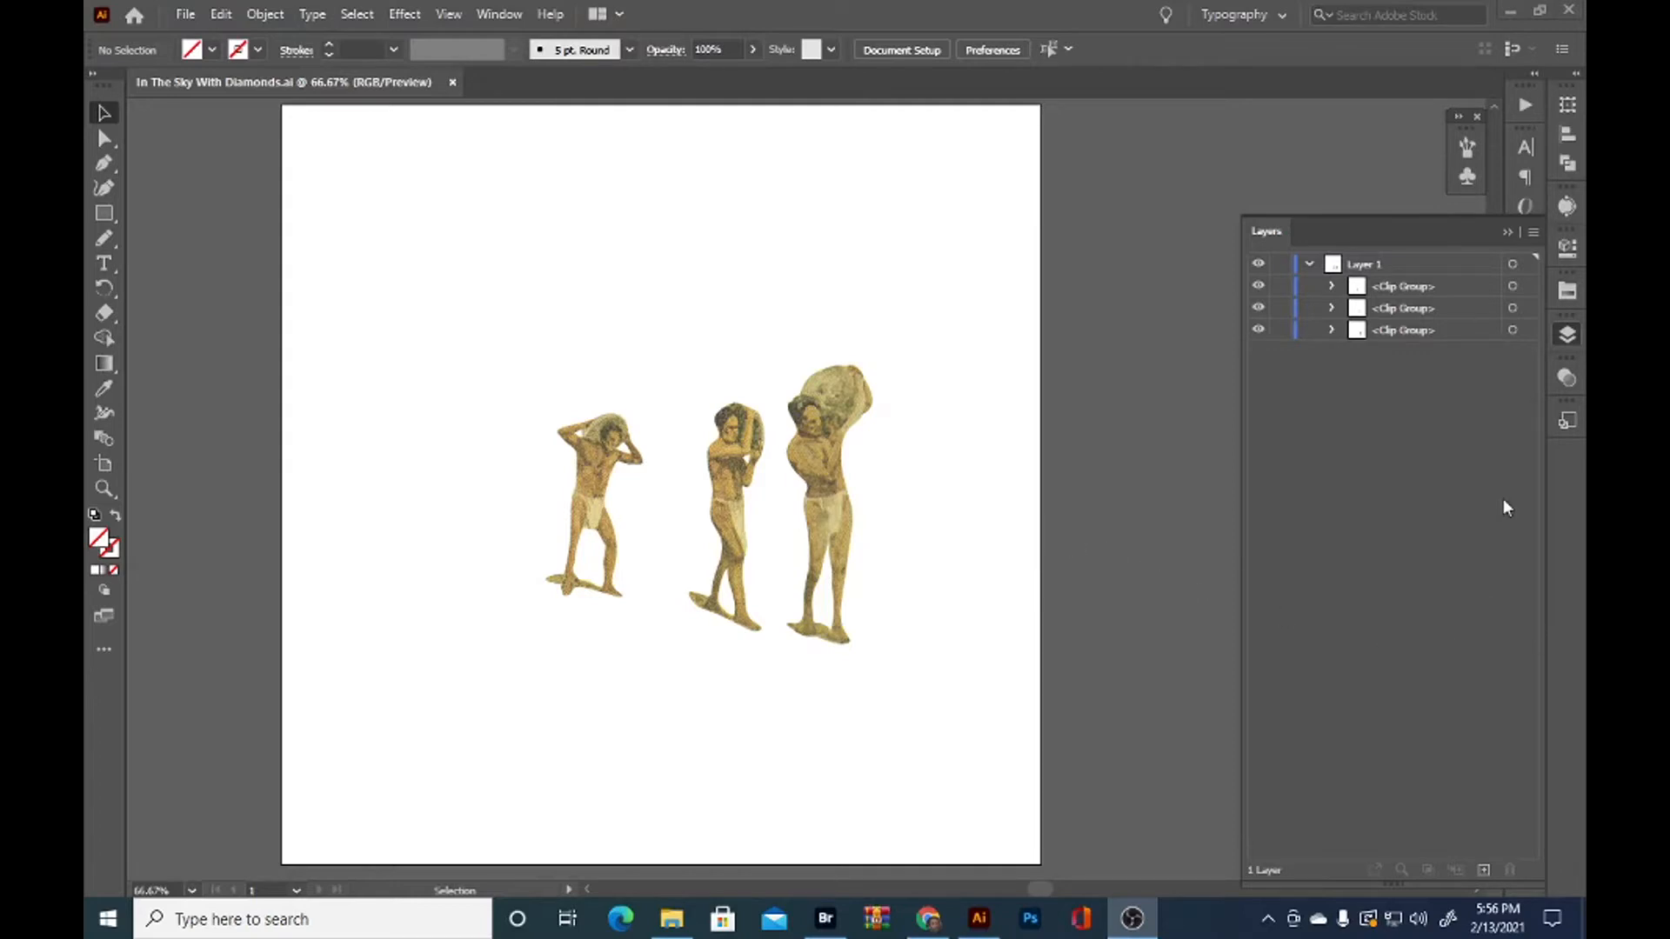
Select the rightmost man's clip group in Layer 1 and rename it Front Man
left_click(1528, 330)
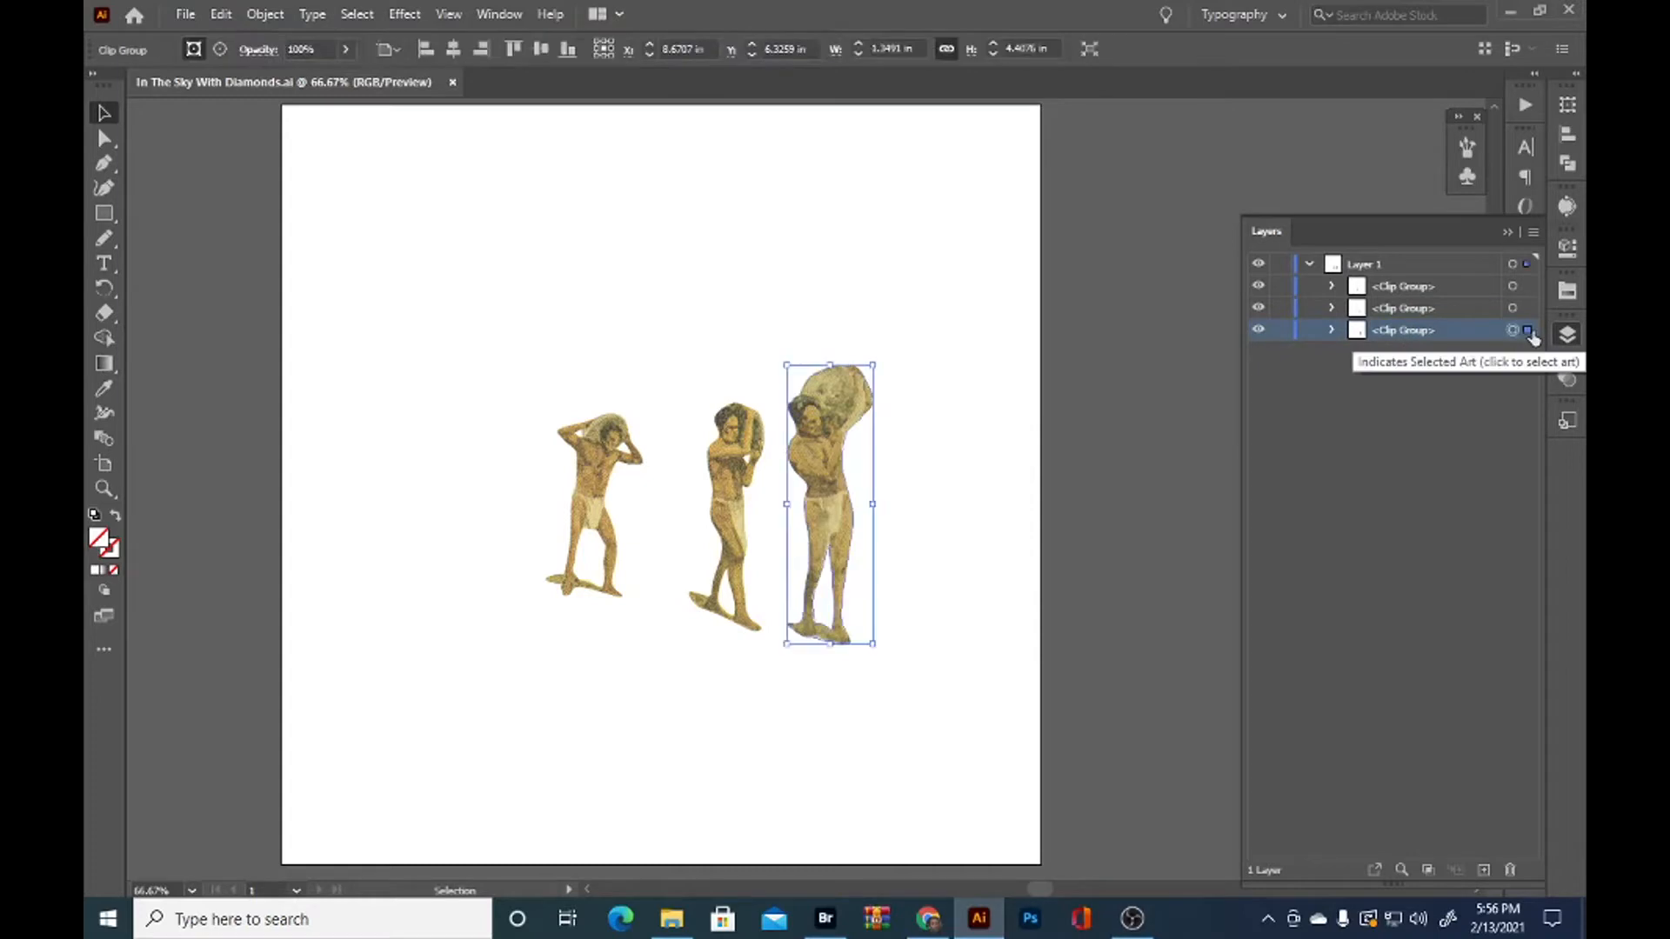
double_click(1413, 332)
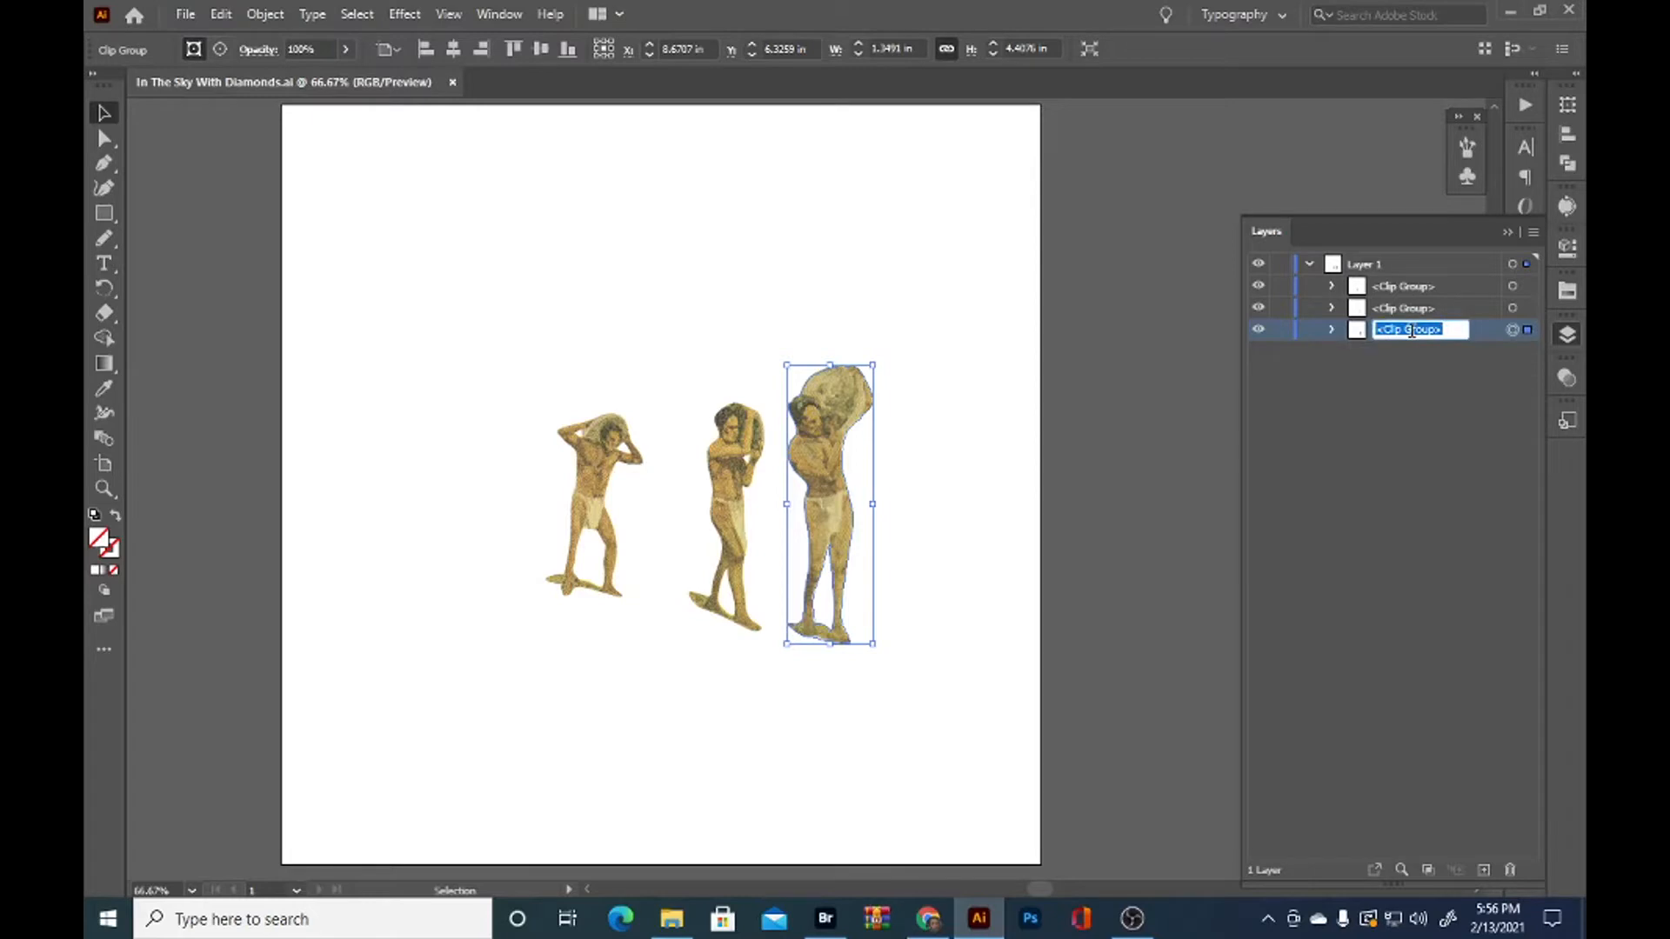
type("Front Man")
key("Return")
Select the middle man's clip group in Layer 1 and rename it Middle Man
left_click(1403, 311)
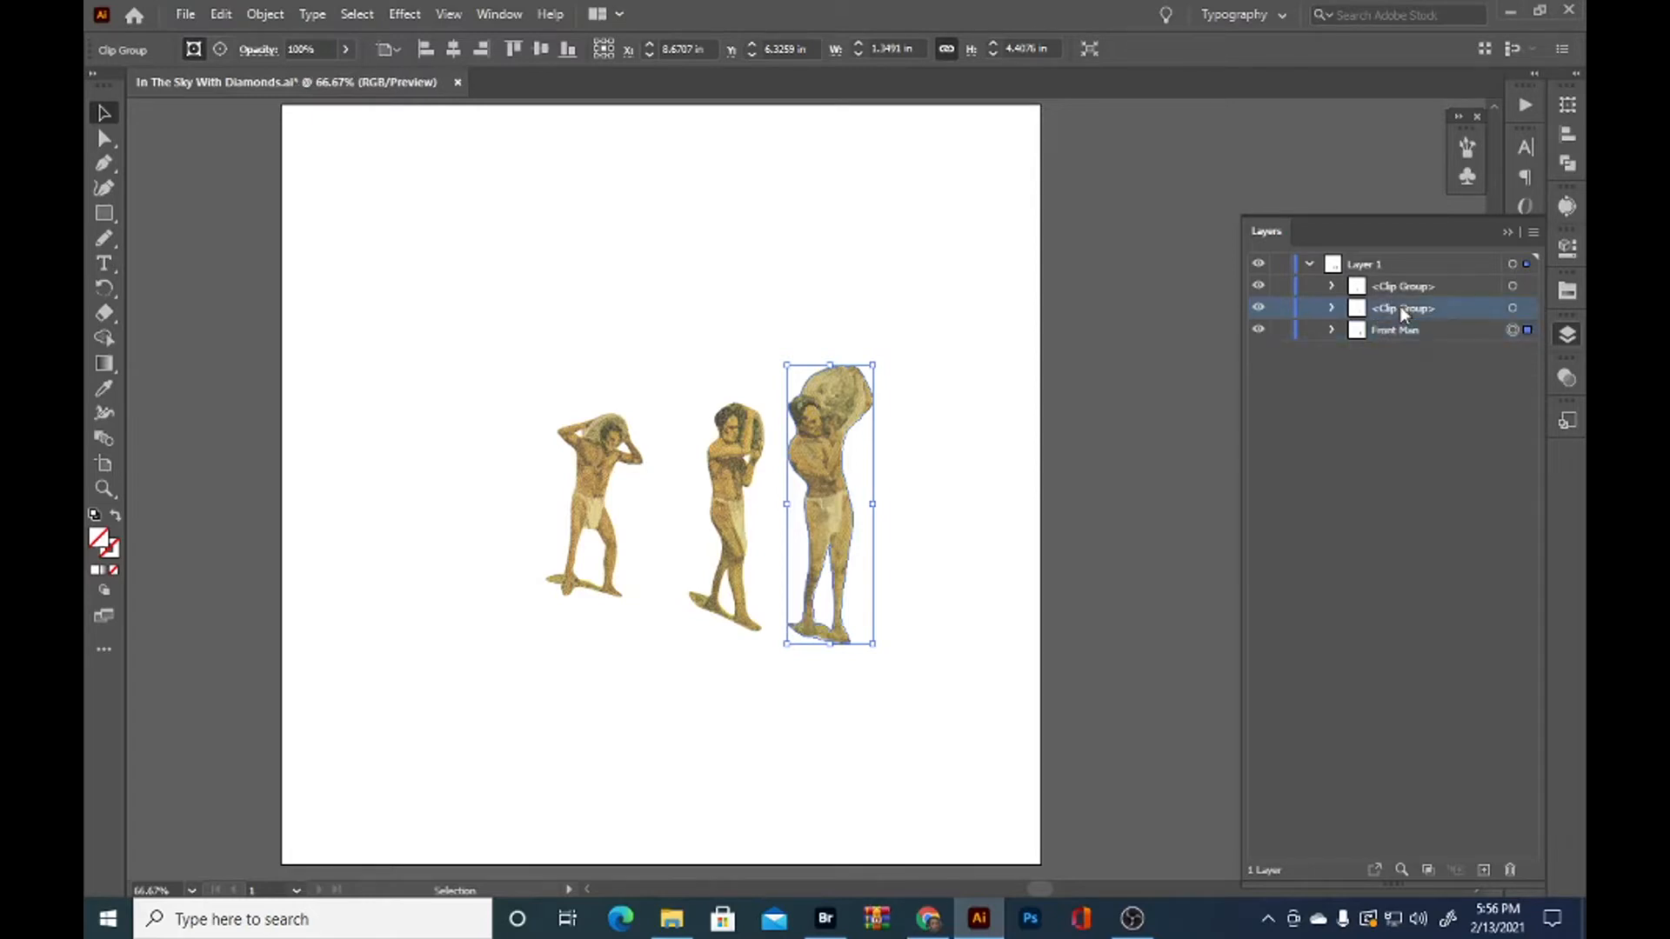
left_click(1529, 309)
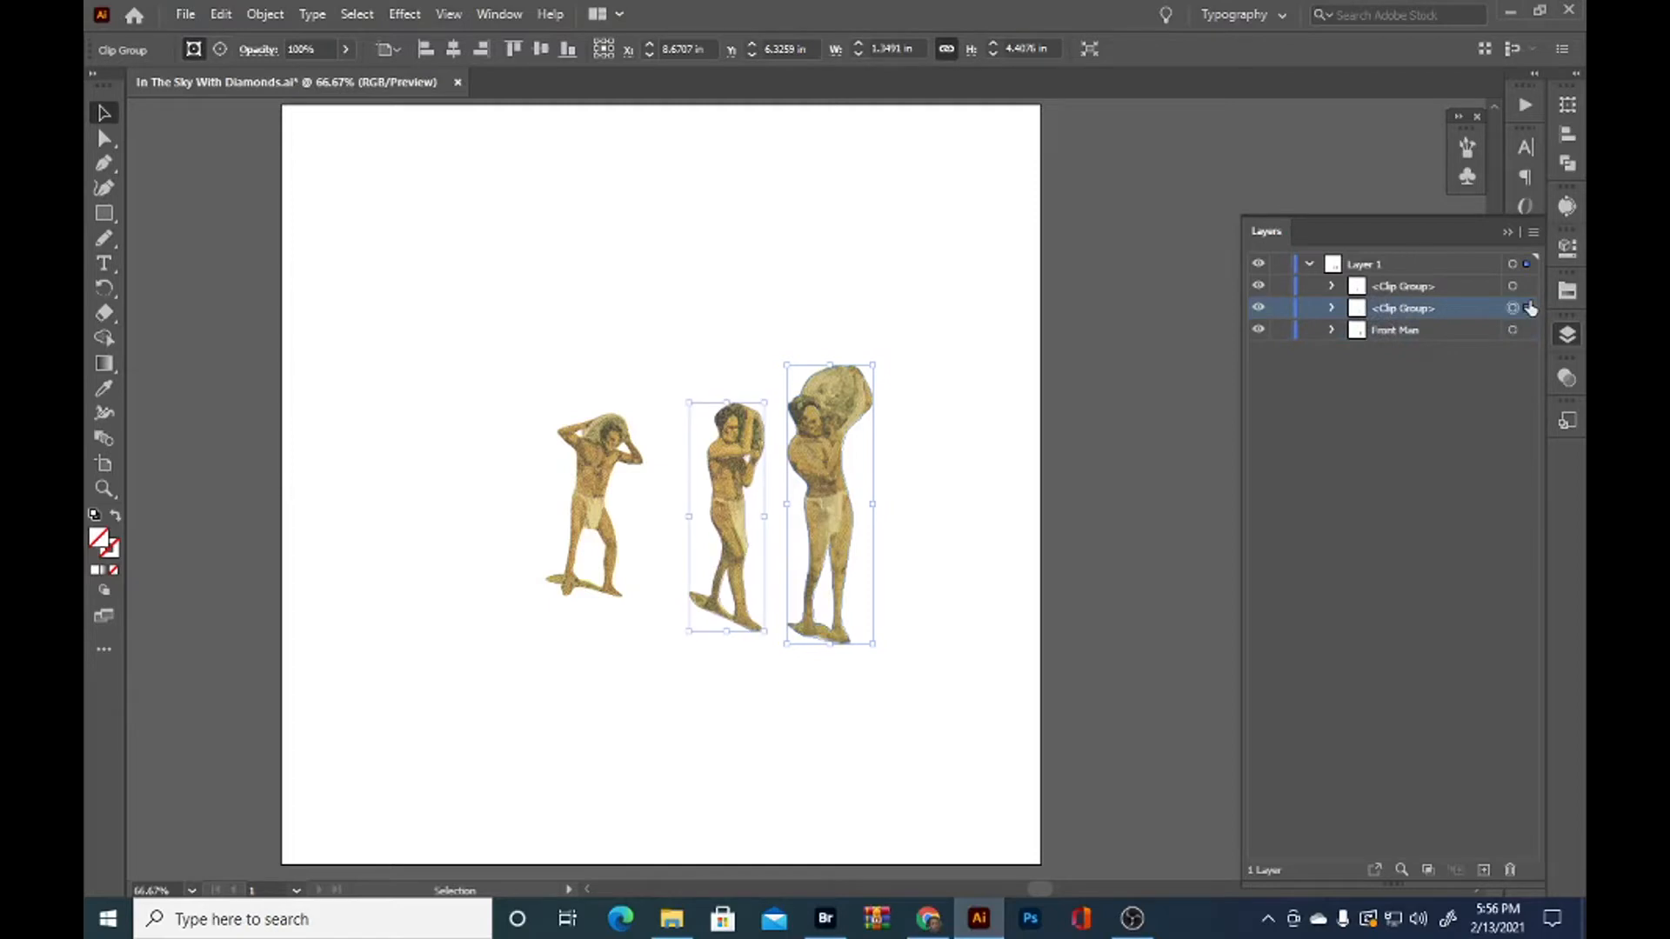
double_click(1403, 310)
type("Middle")
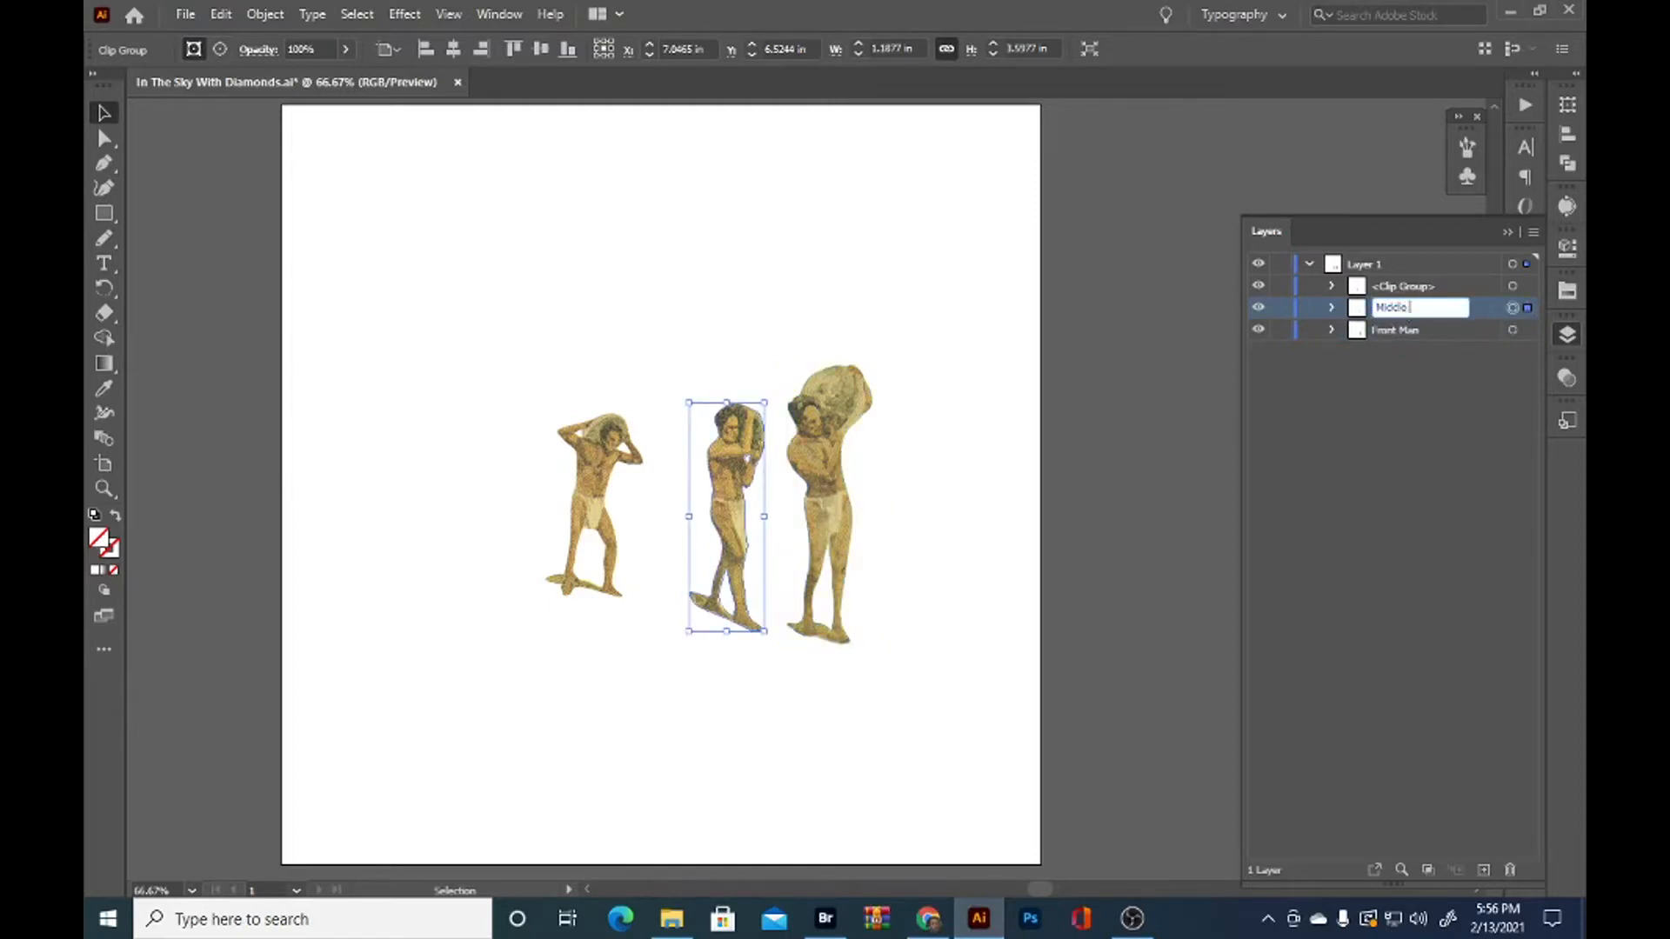
type(" Man")
key("Return")
Rename the leftmost man's clip group in Layer 1 as Back Man, and leave nothing selected
left_click(1514, 286)
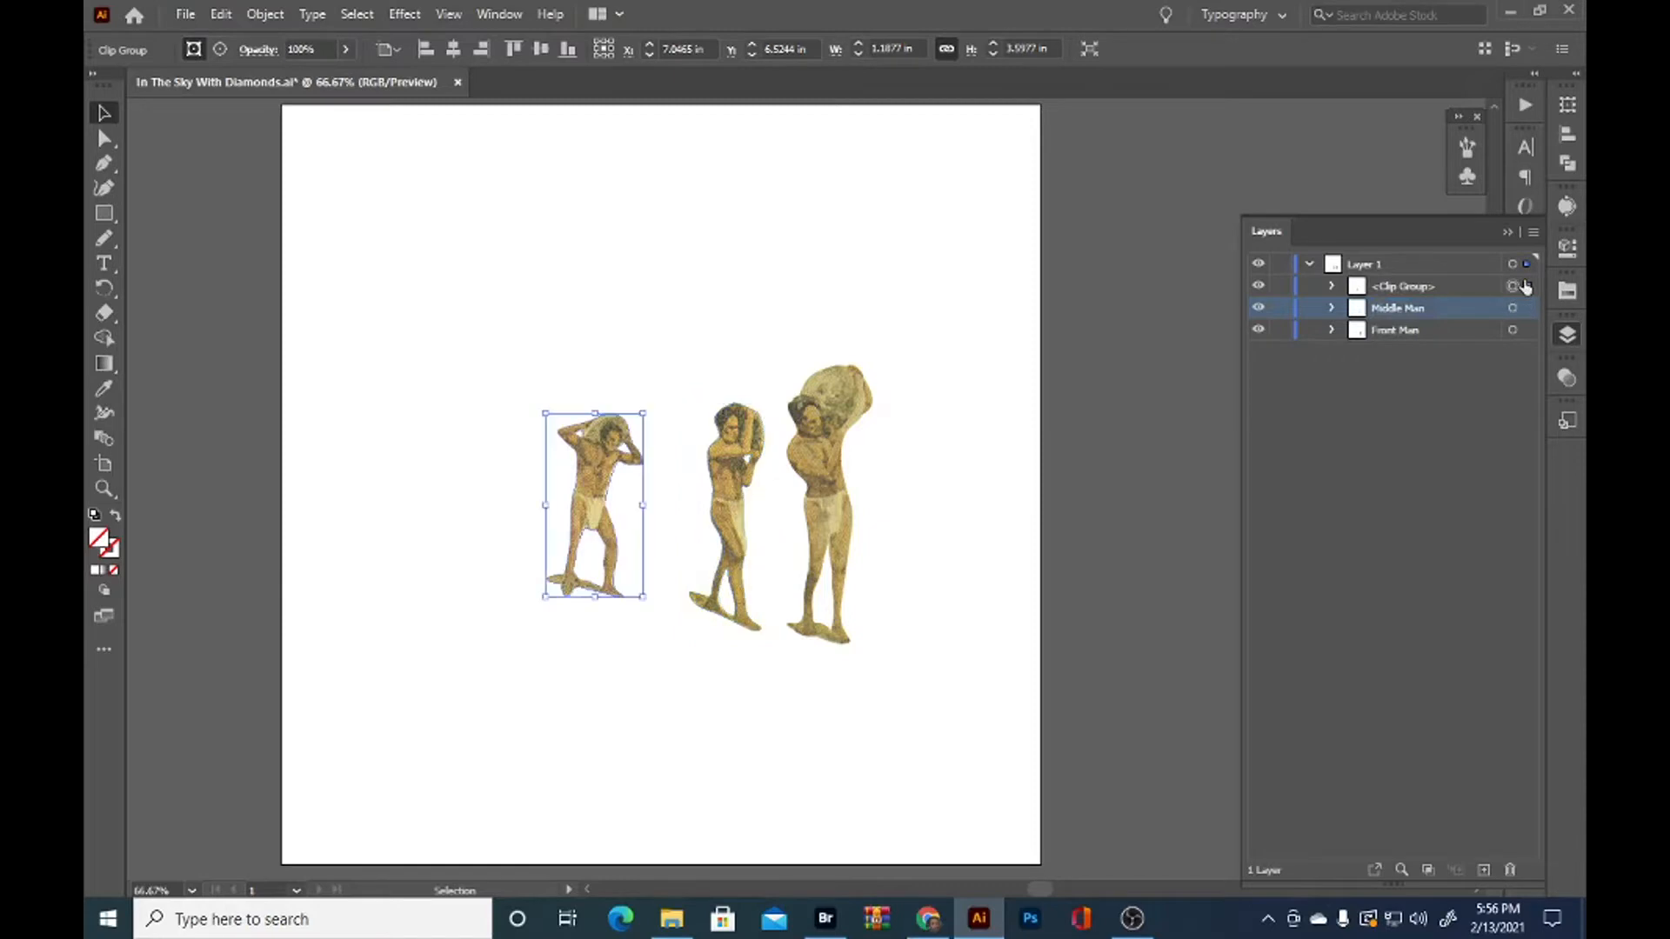
double_click(1391, 287)
type("A")
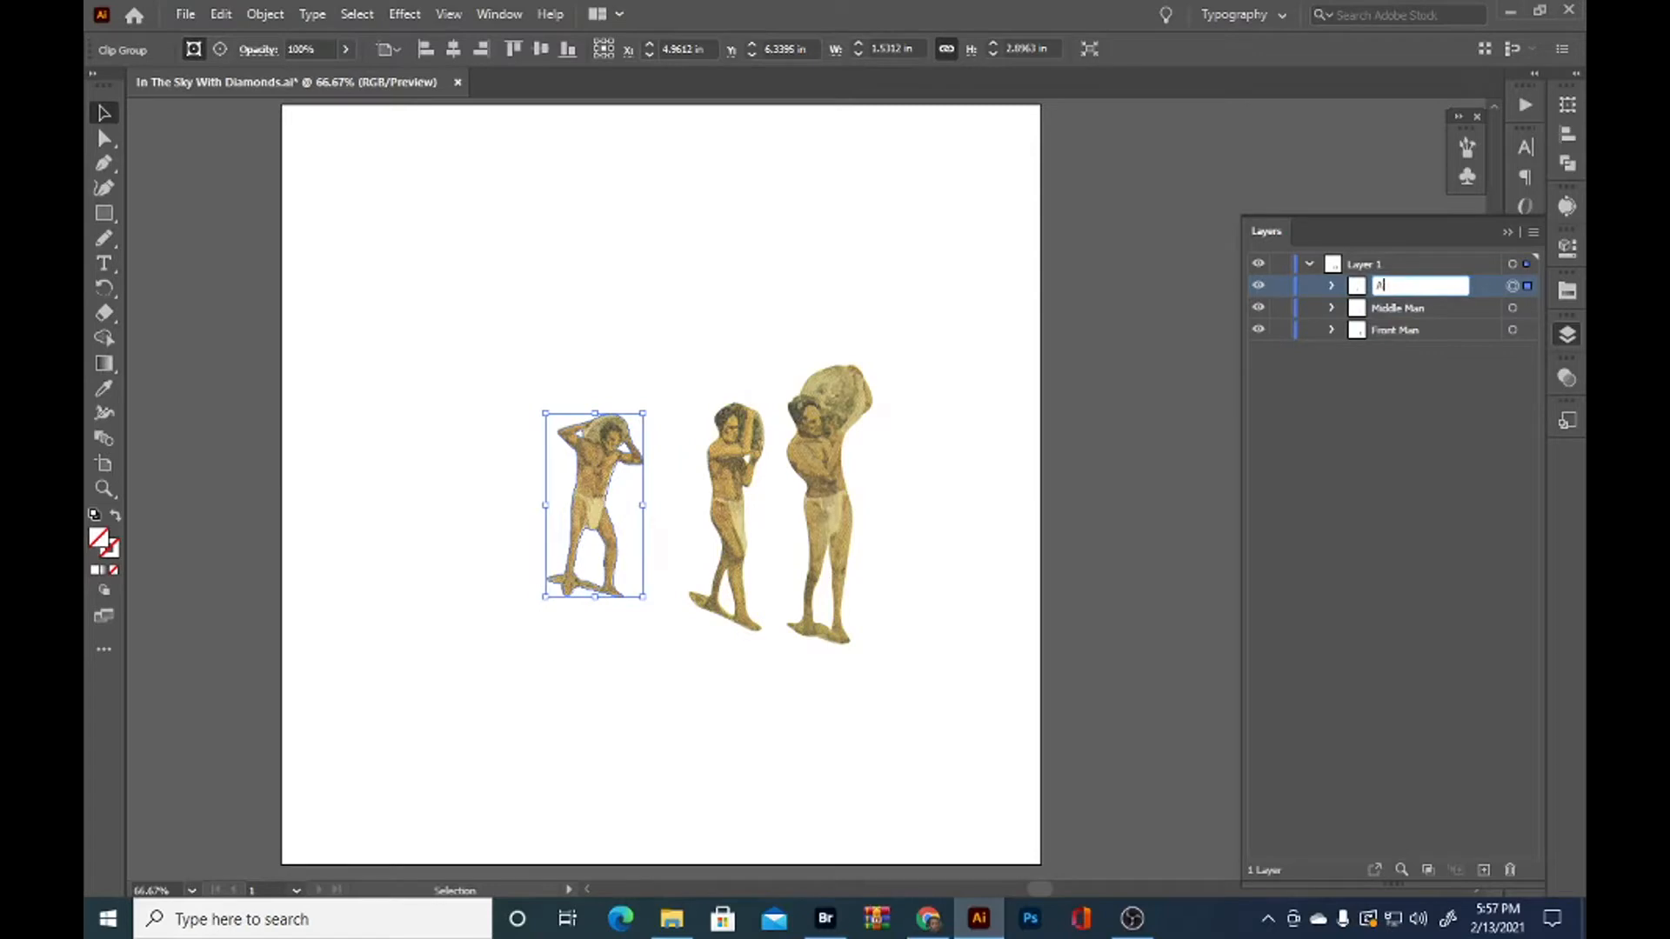
type("an")
key("Return")
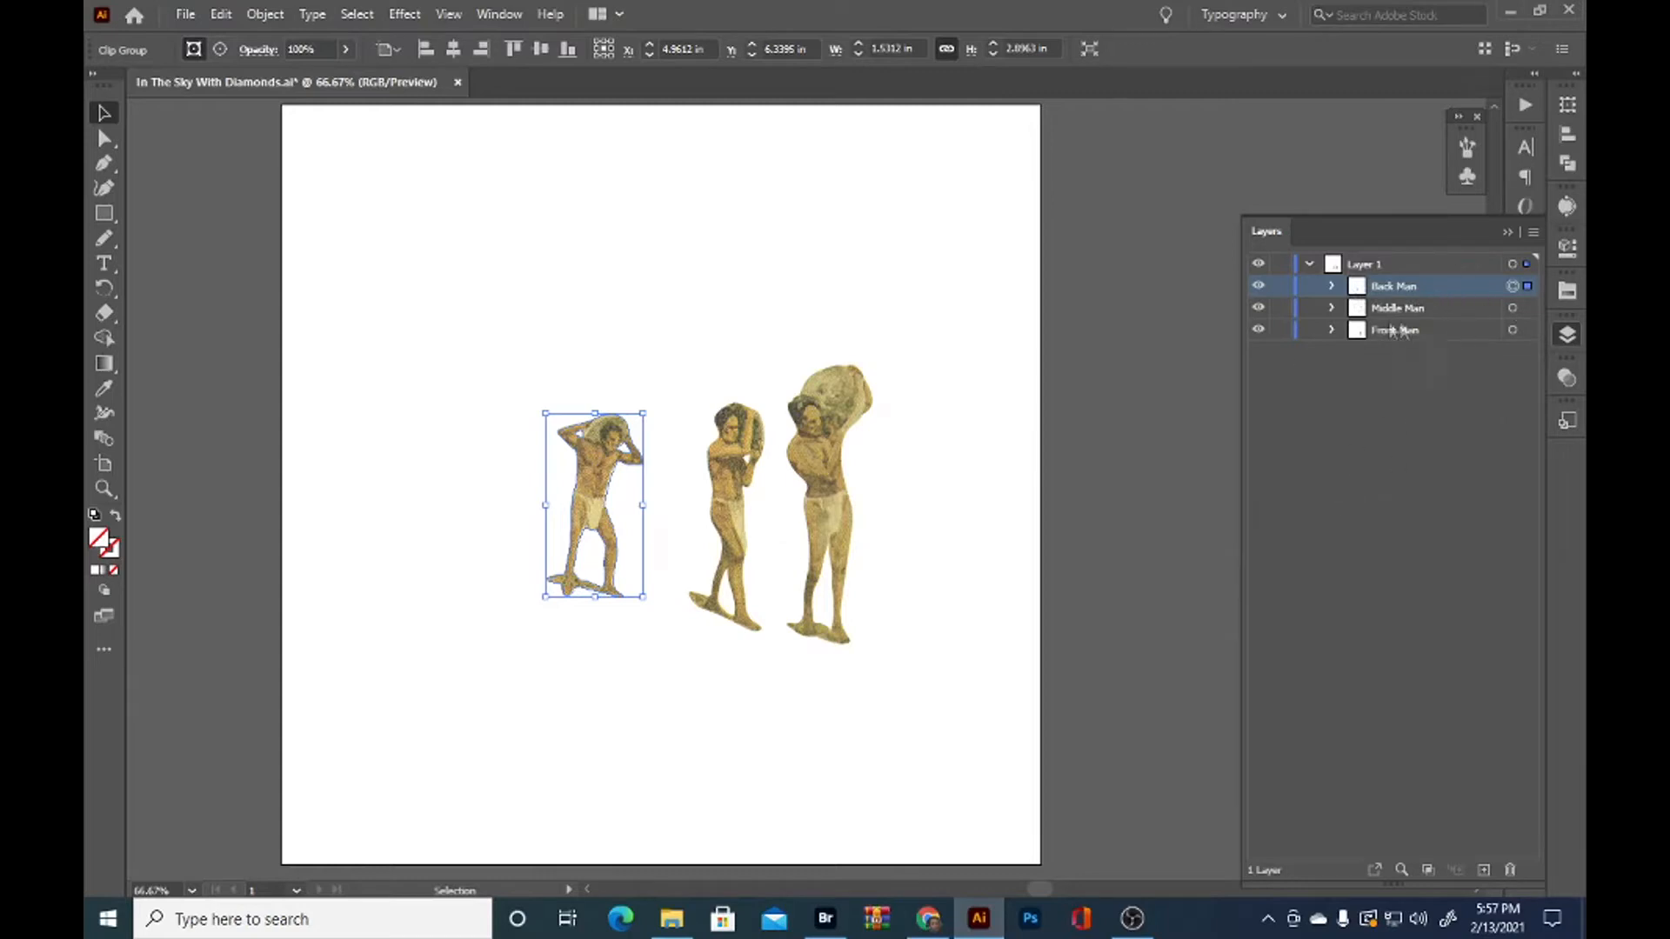
left_click(827, 458)
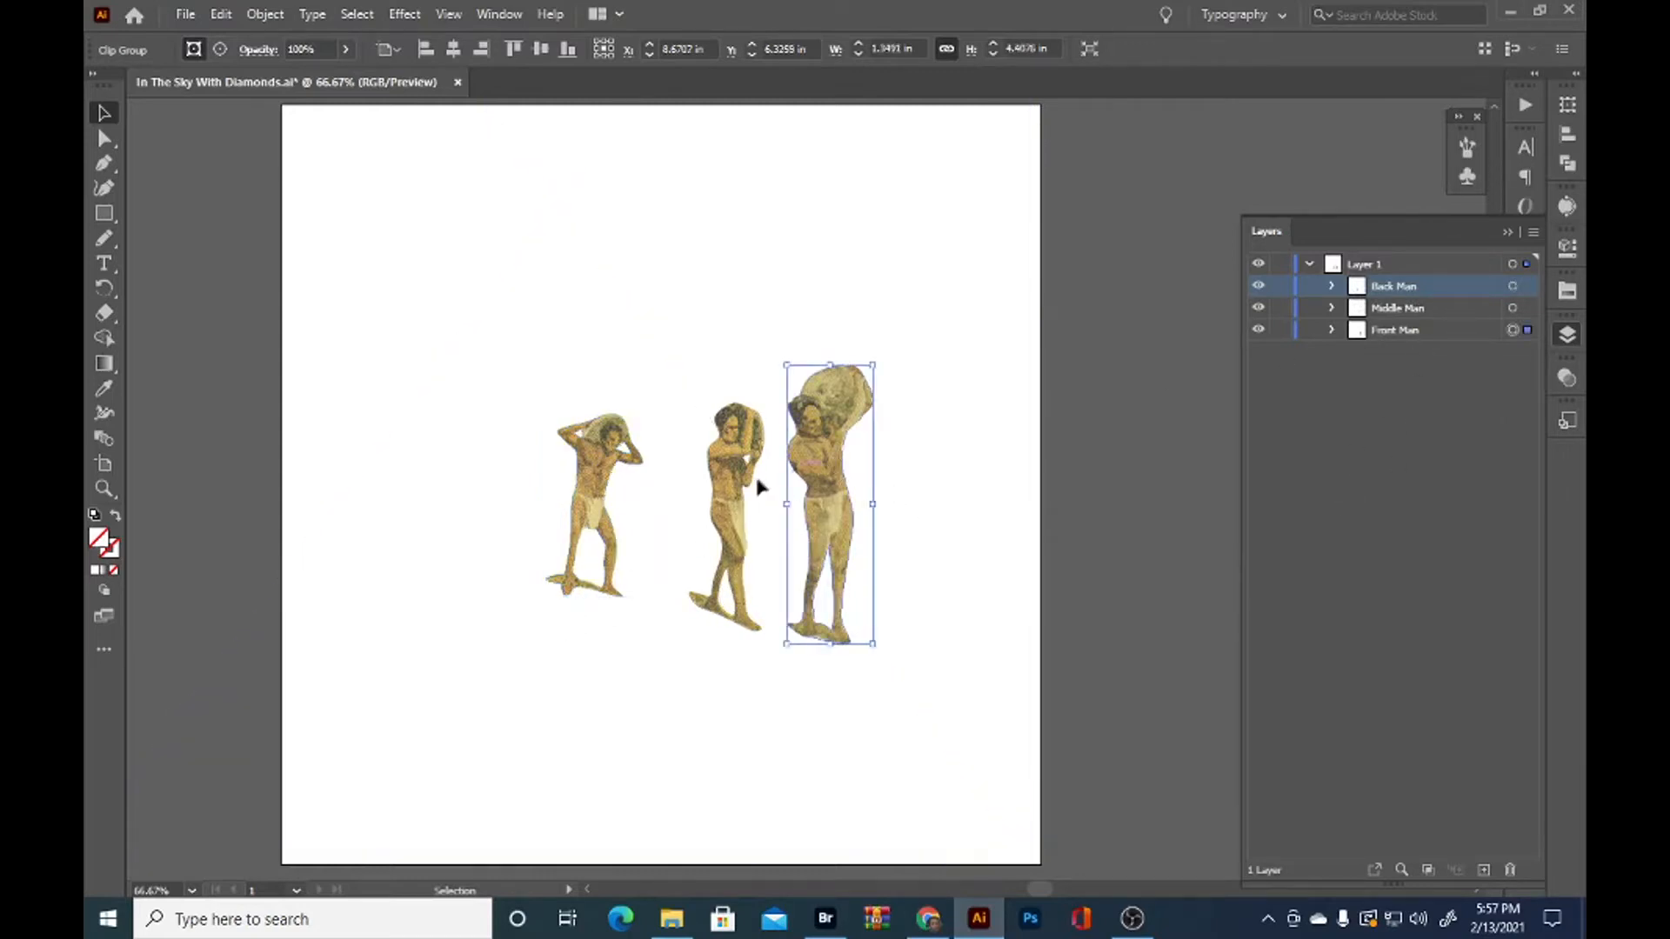
left_click(1092, 548)
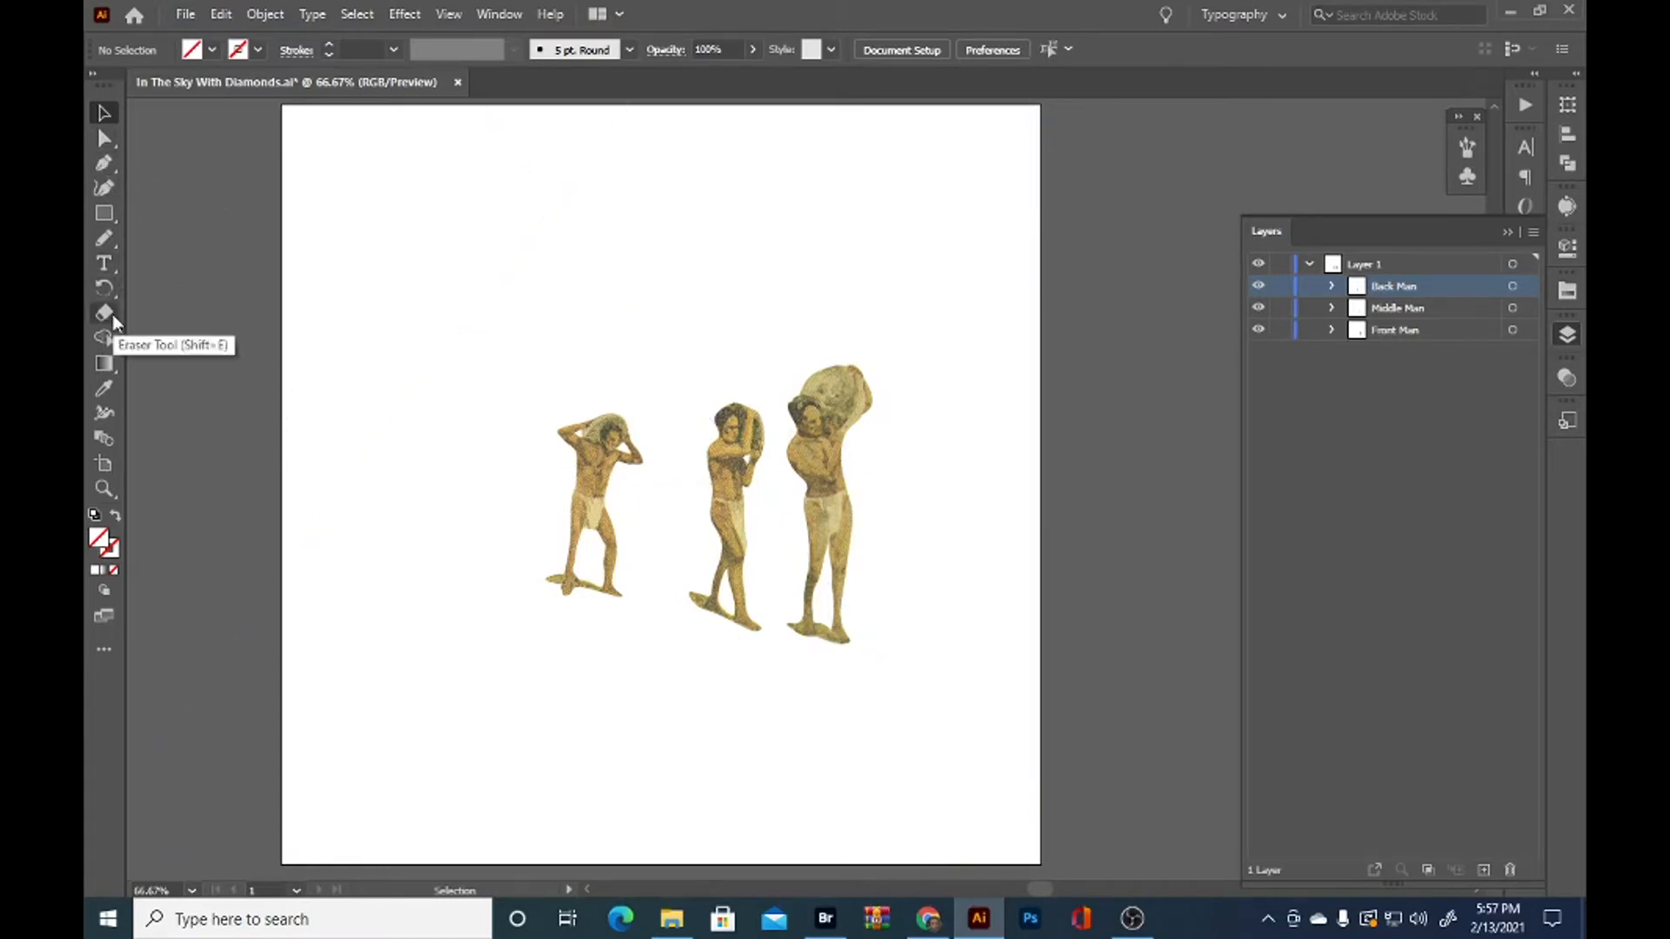
Draw a closed four-sided Pen tool shape over the artboard's lower part, its upper edge sloping down to the right past the men's feet
left_click(100, 167)
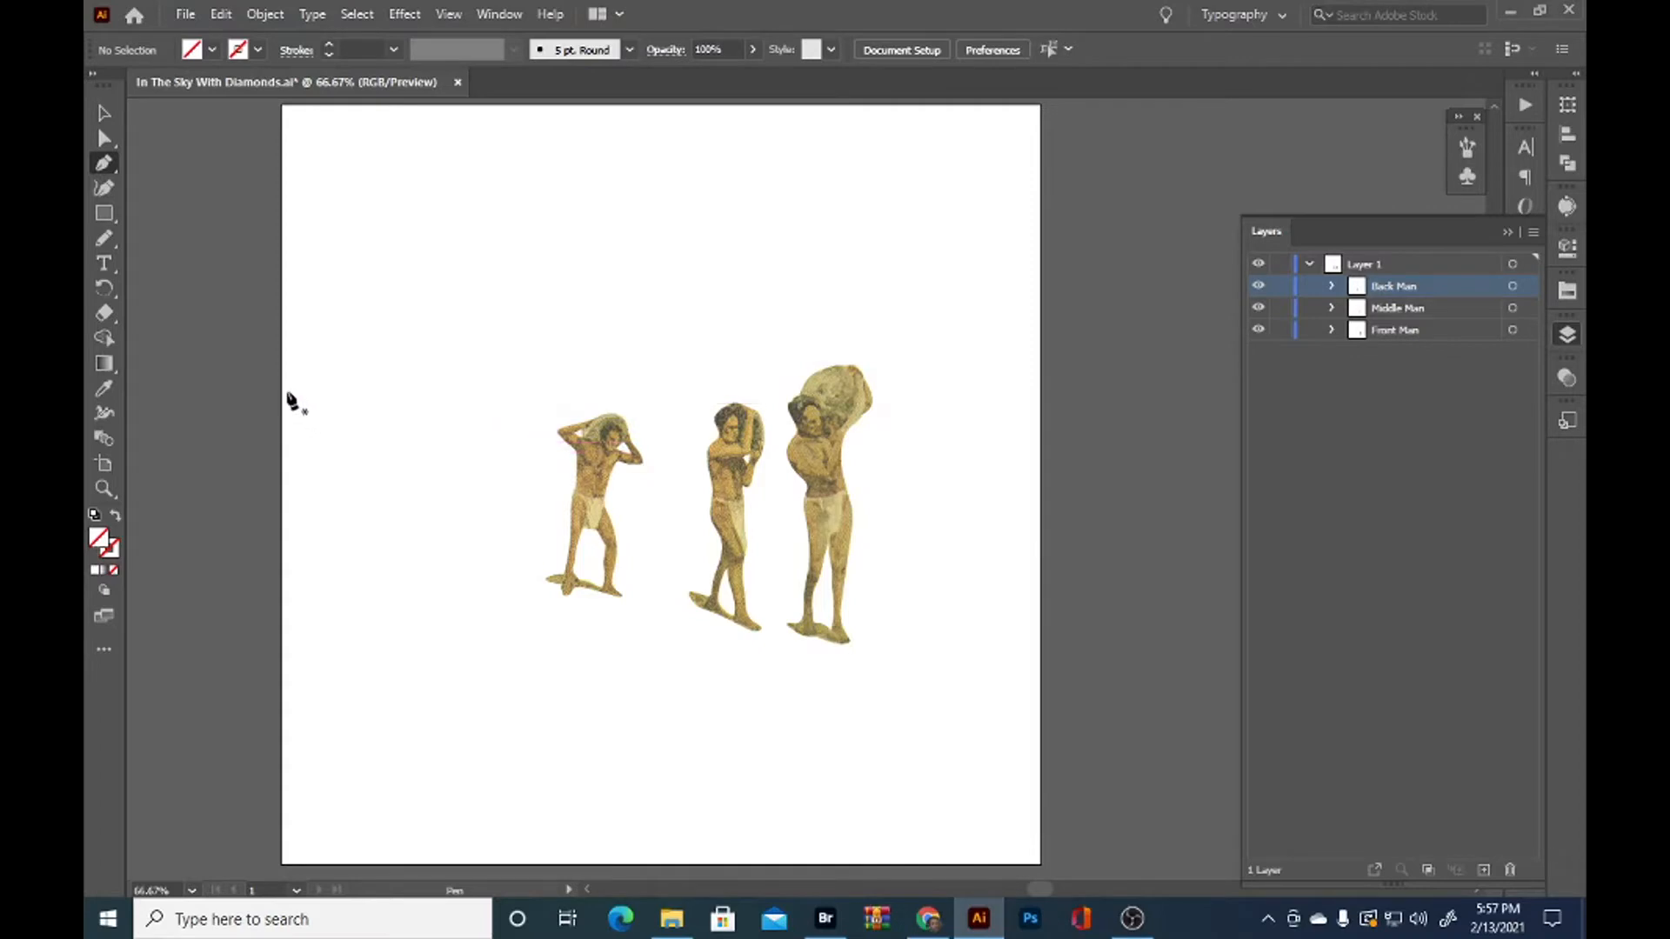
left_click(282, 446)
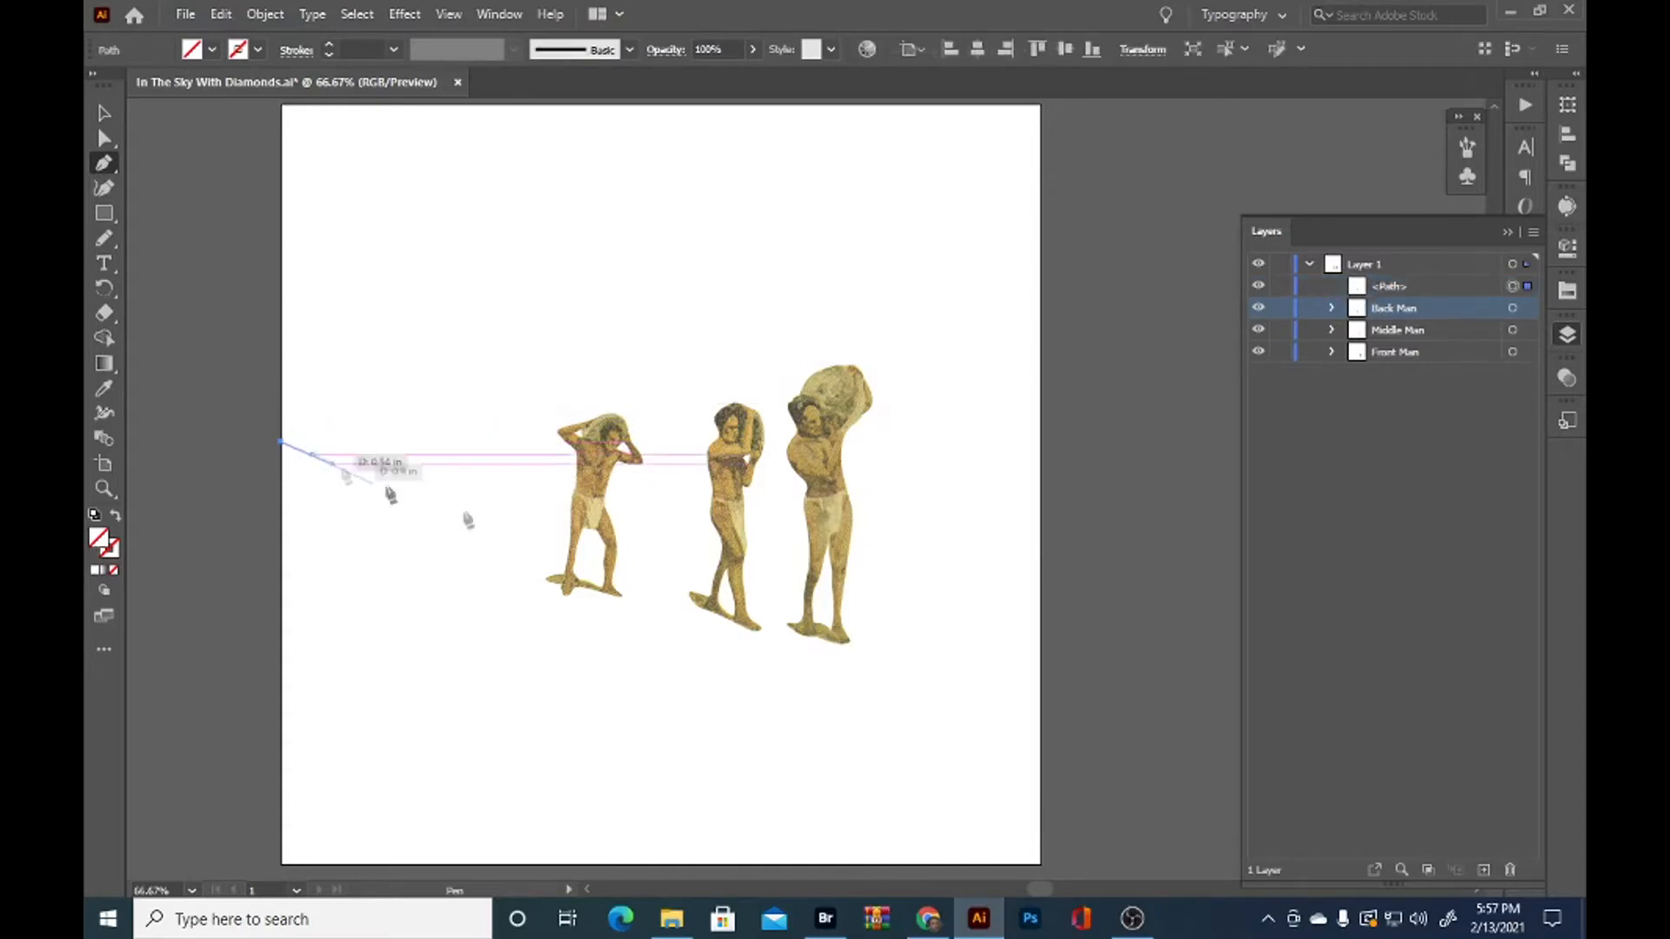
left_click(1042, 715)
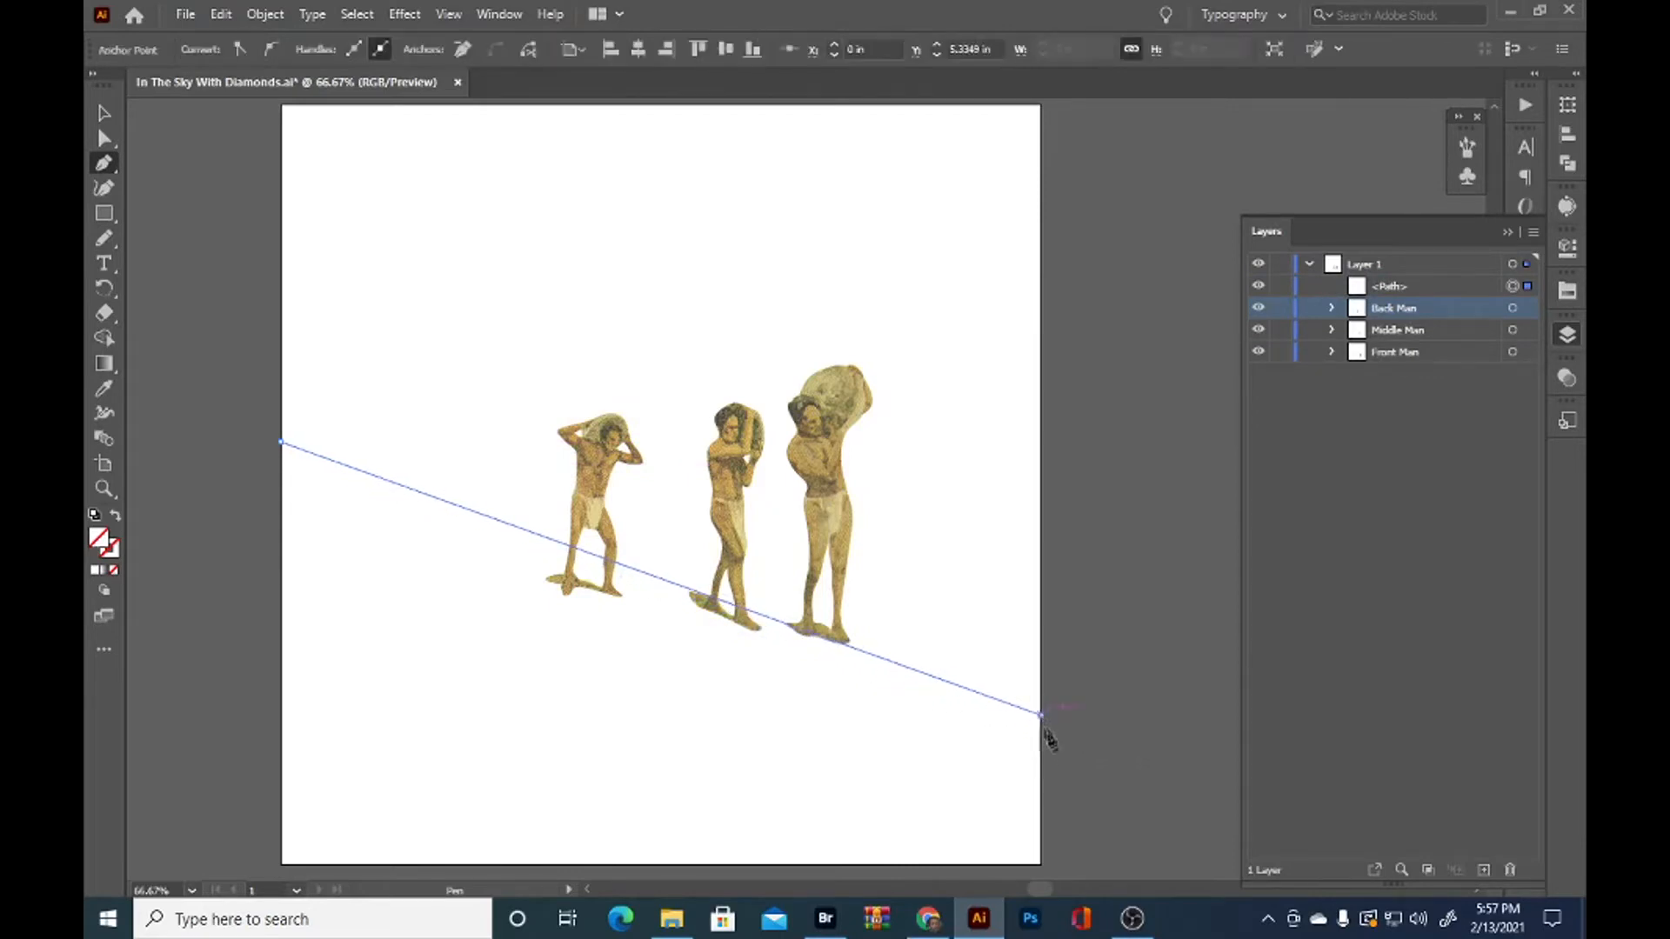
left_click(1041, 864)
left_click(280, 864)
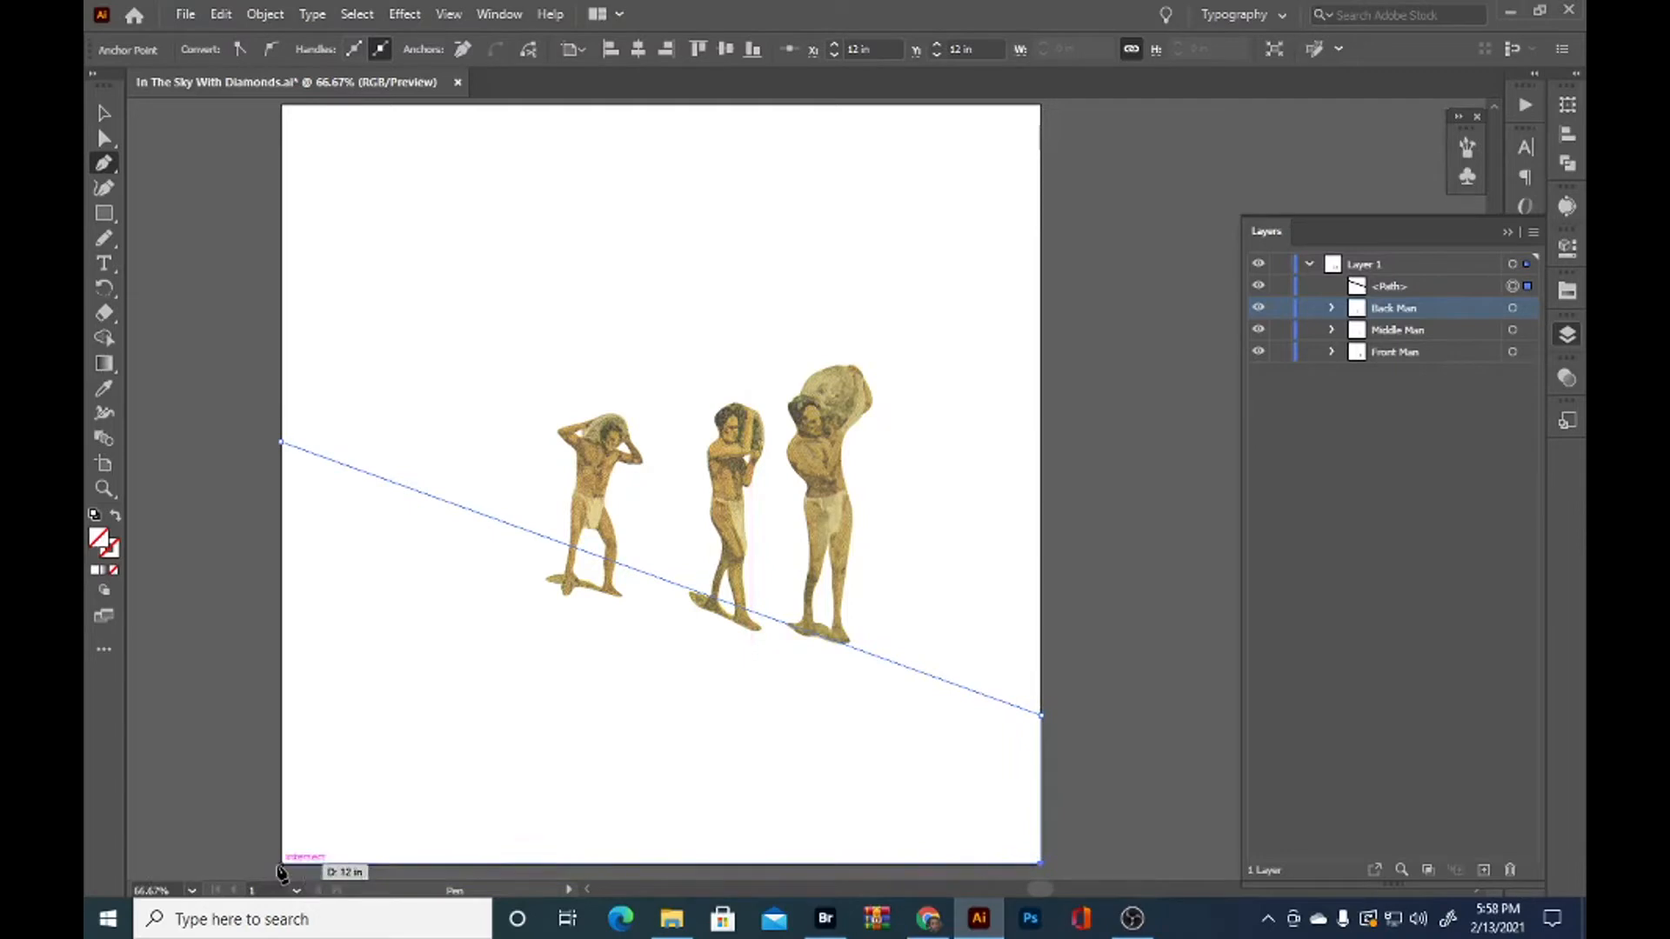
left_click(280, 443)
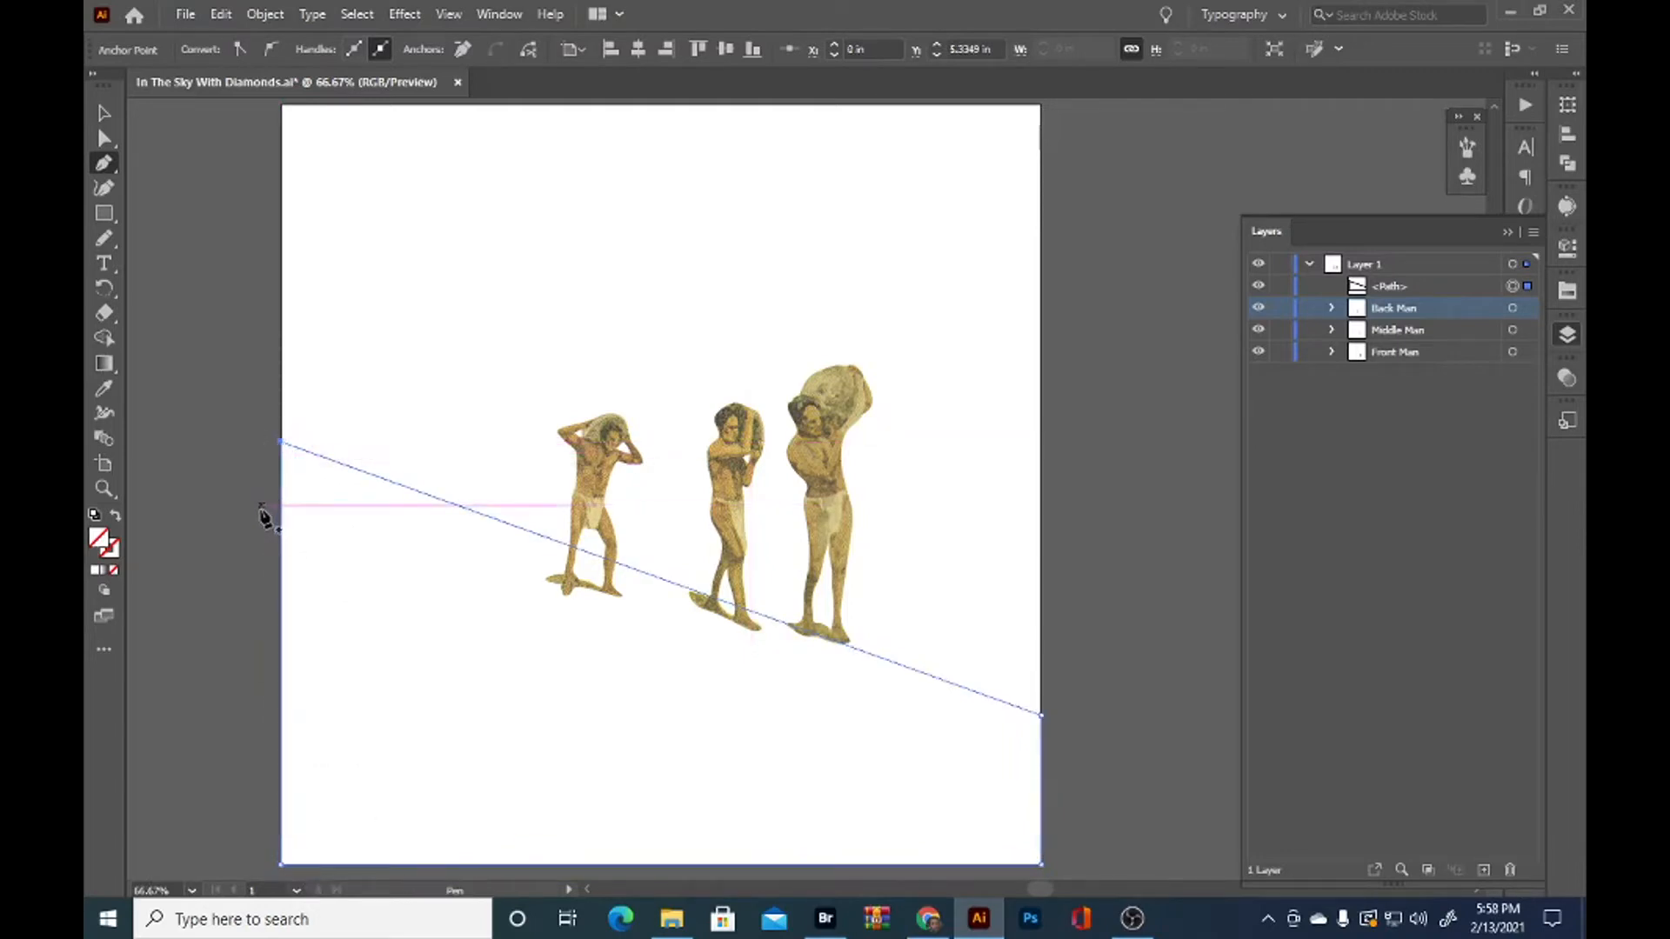
Fill the sloped ground shape with light orange from the default swatches
left_click(104, 390)
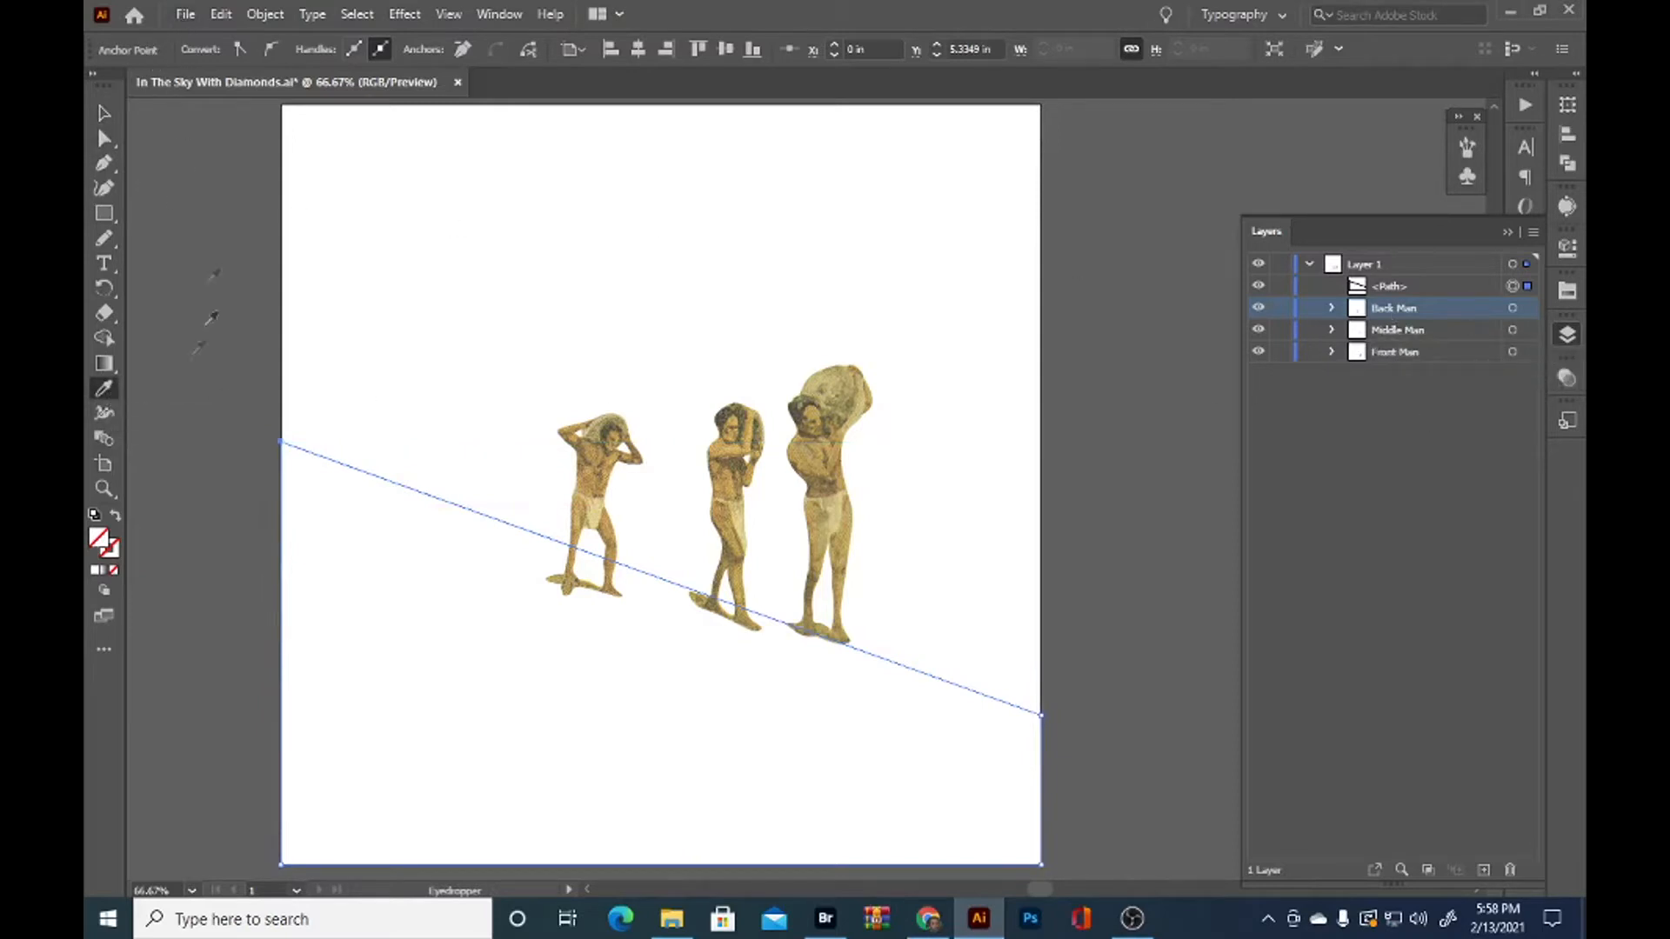
left_click(104, 113)
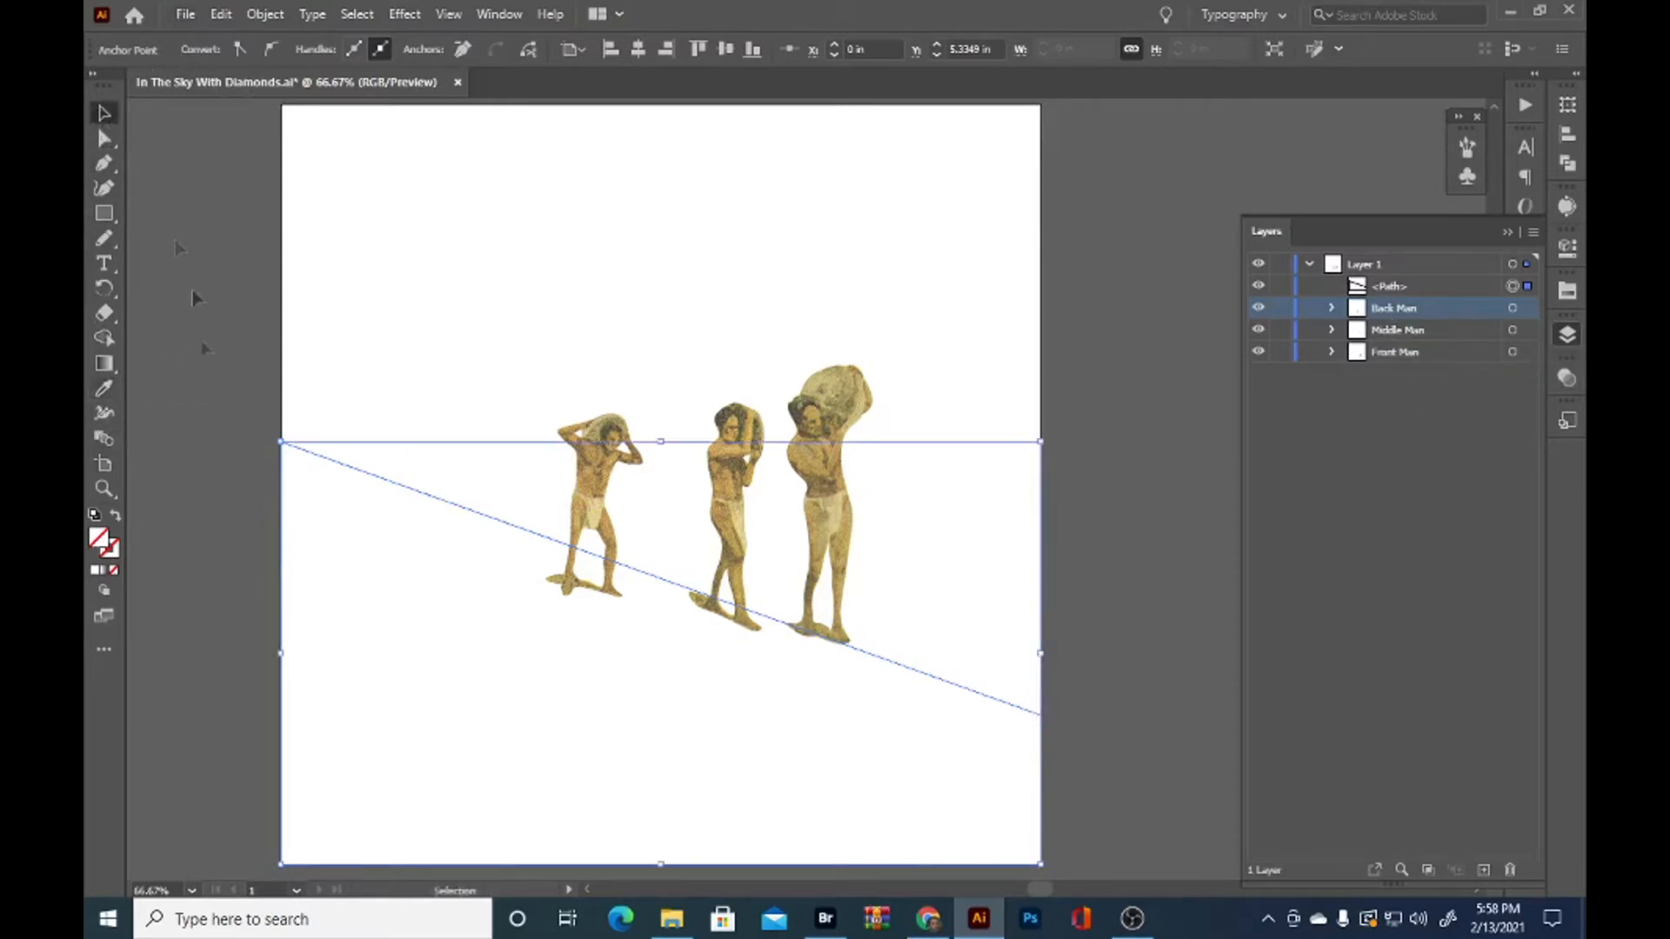
left_click(259, 480)
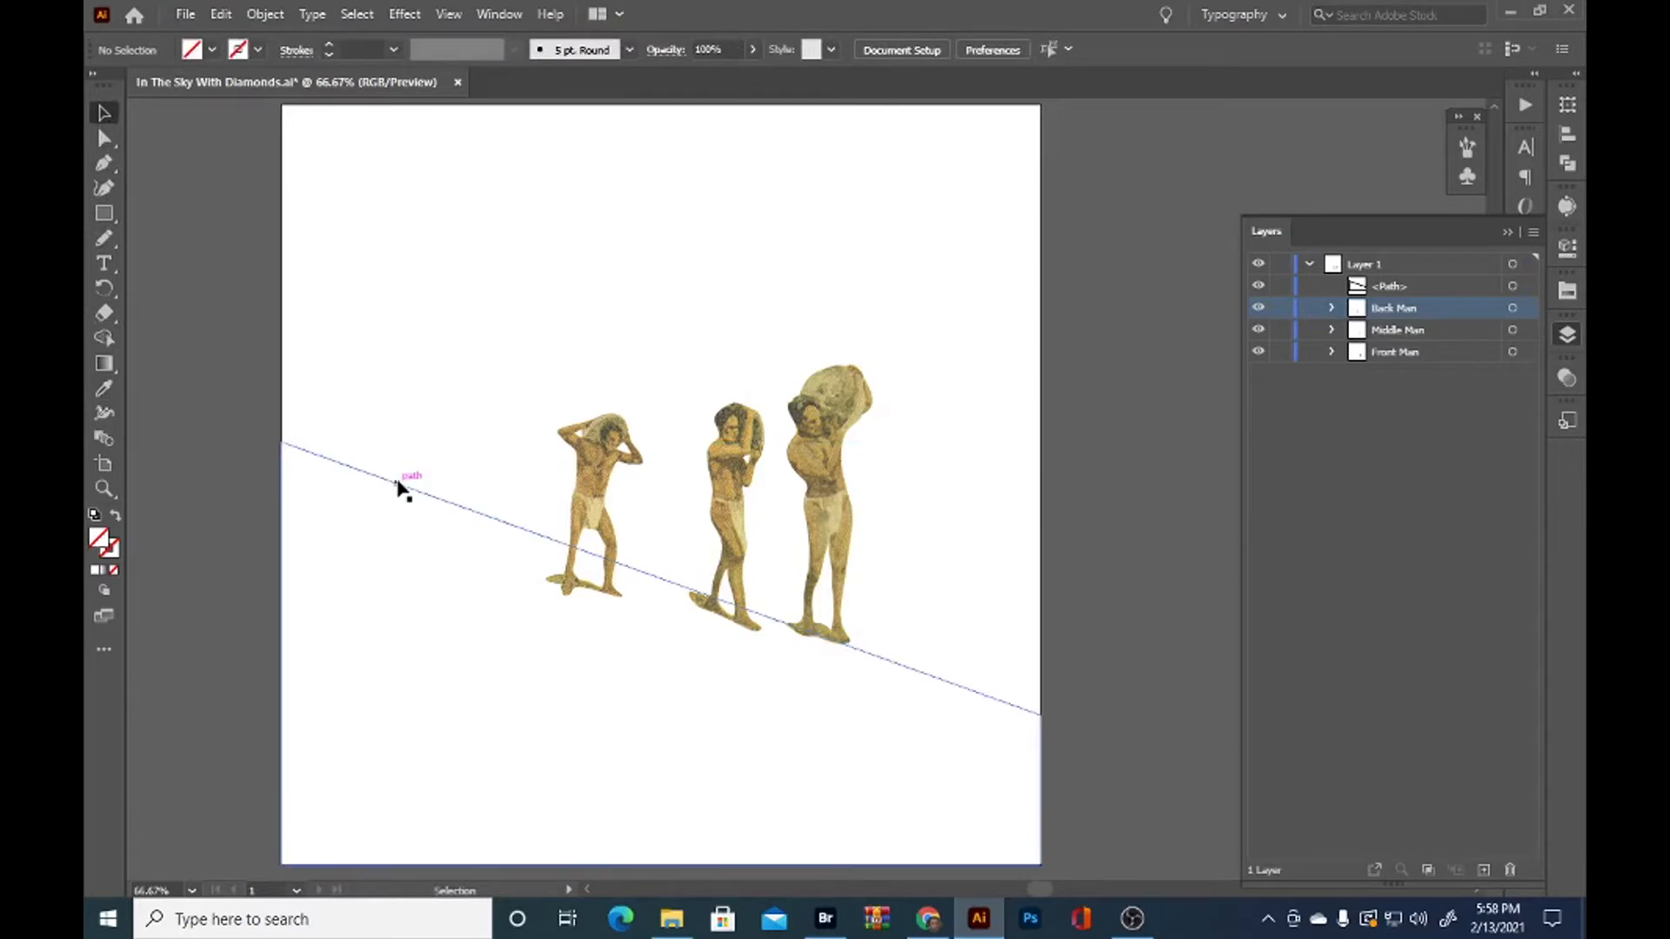
left_click(397, 482)
left_click(211, 51)
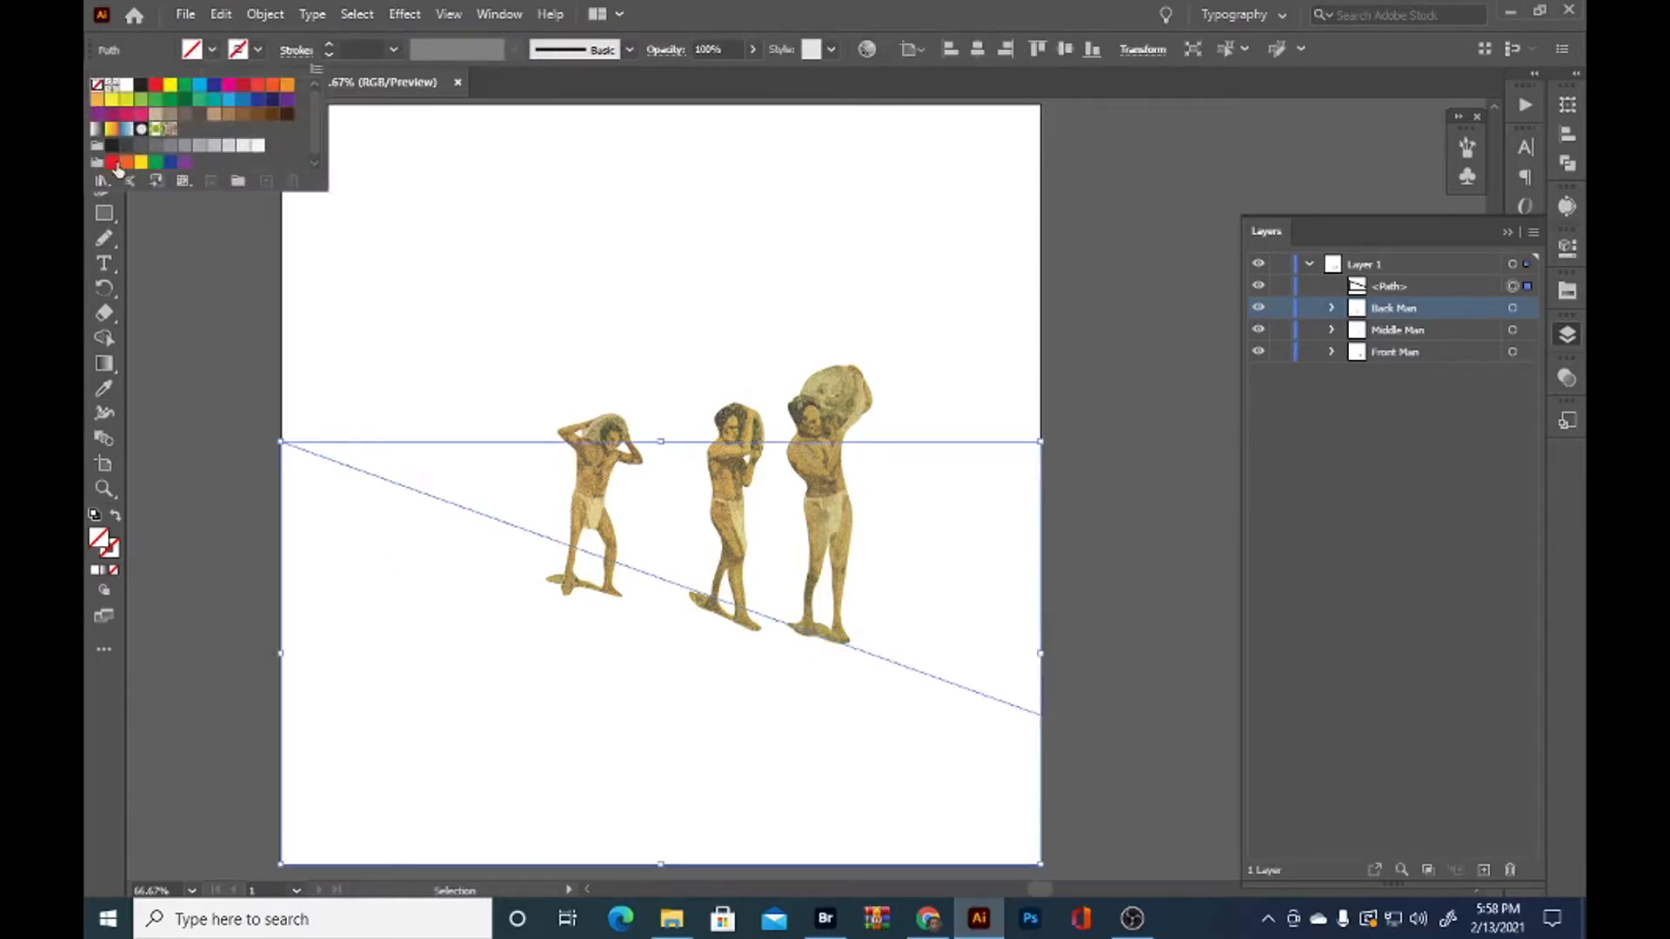
left_click(285, 84)
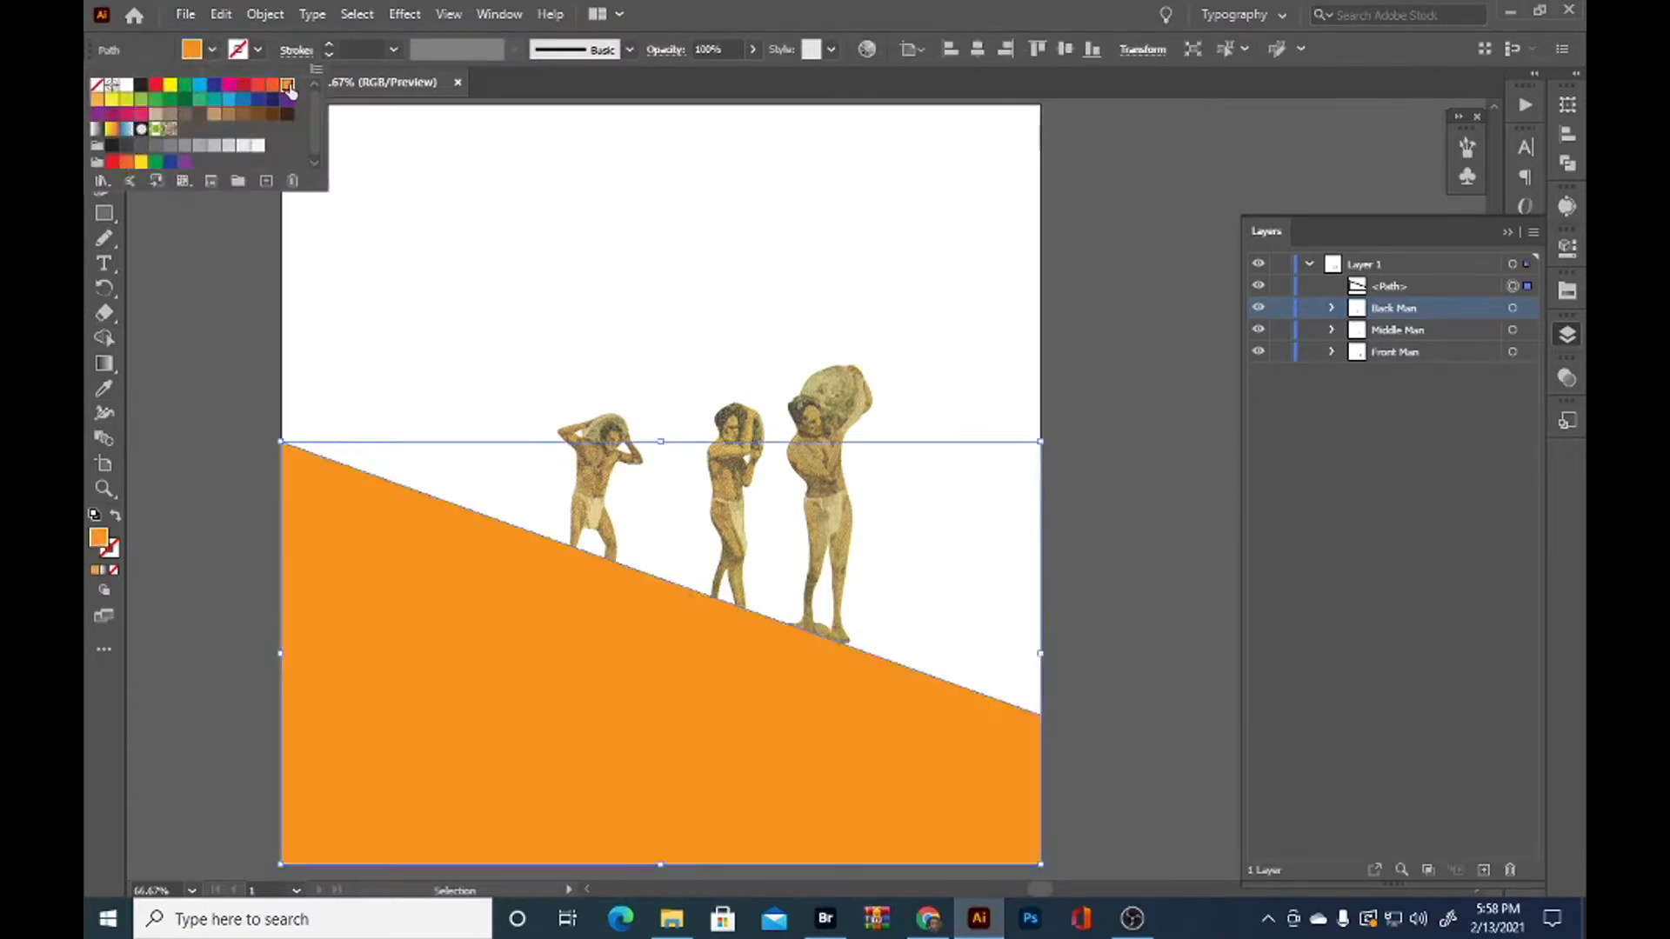
Place the orange ground path beneath Front Man in Layer 1's stacking order, and deselect it
left_click(1261, 486)
left_click_drag(1416, 294, 1431, 370)
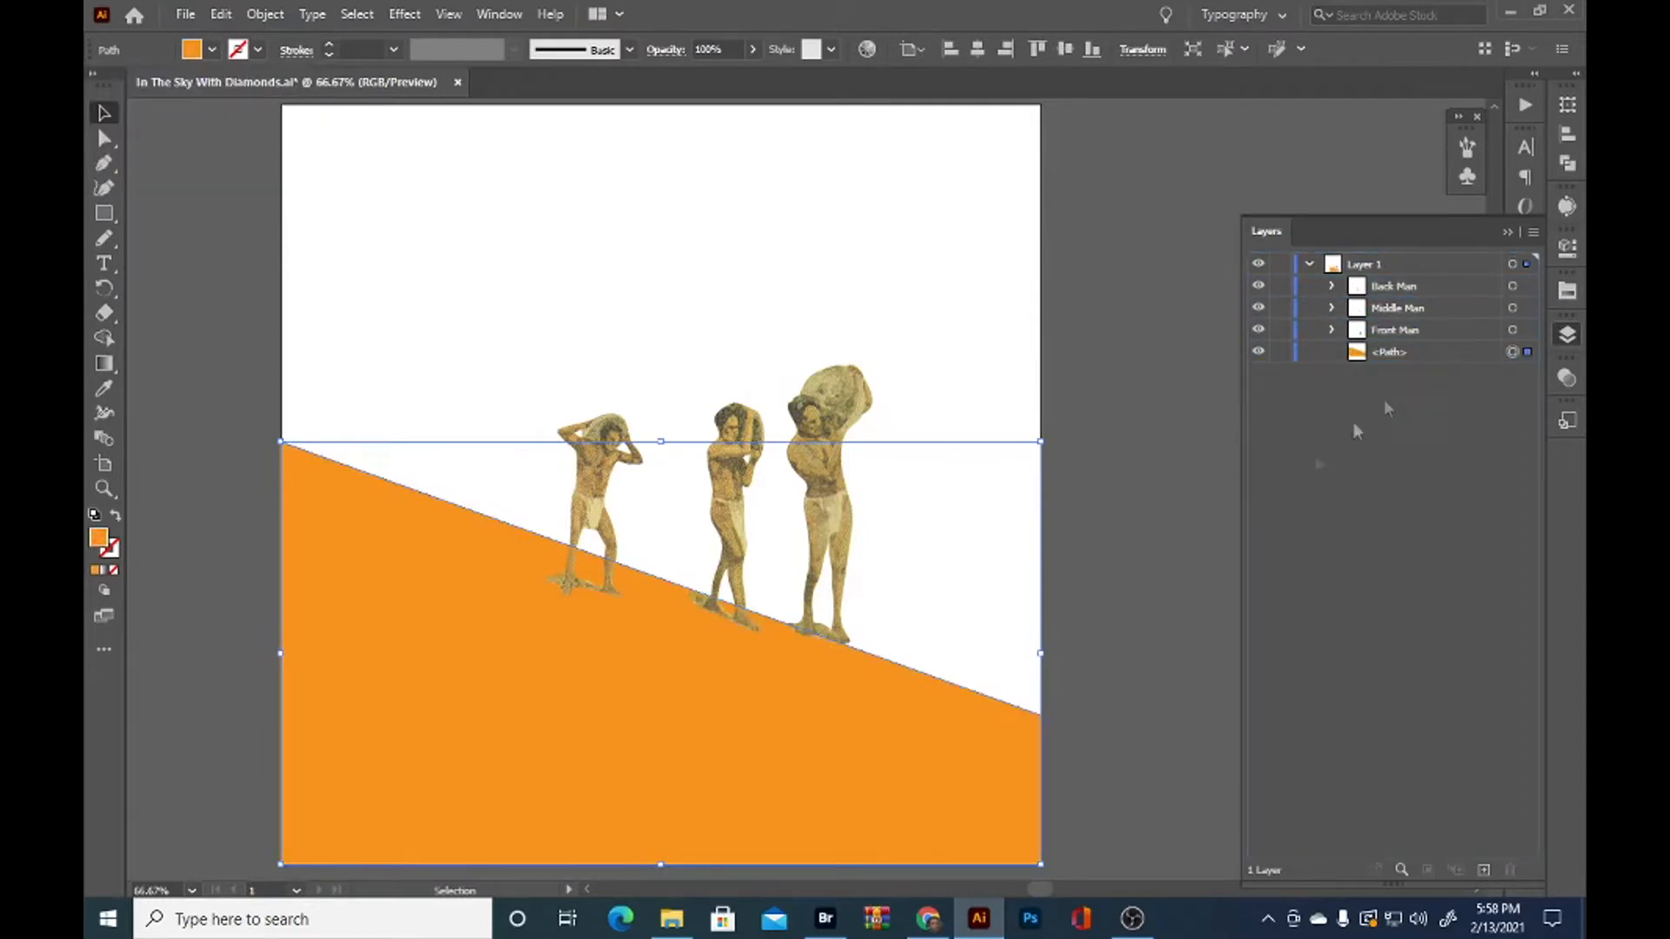
left_click(1129, 678)
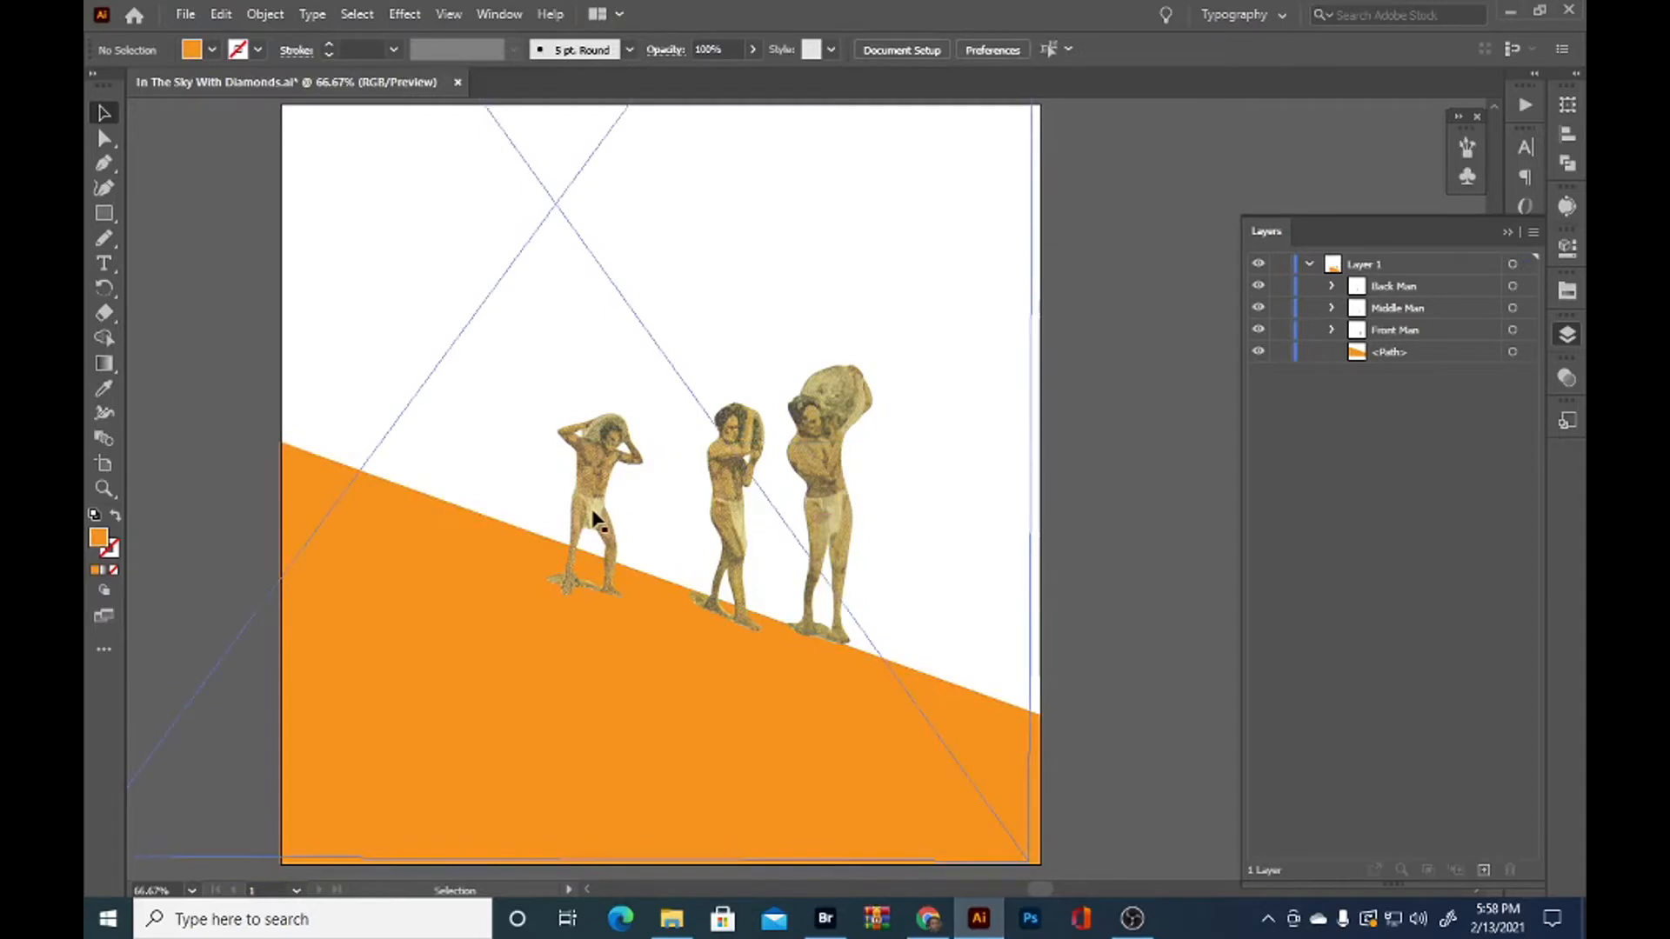
Move the back man and the middle man up along the slope, spacing the three figures out with their feet on its edge
left_click_drag(581, 498, 572, 448)
left_click_drag(738, 485, 702, 454)
left_click_drag(581, 402, 491, 420)
left_click_drag(691, 505, 630, 475)
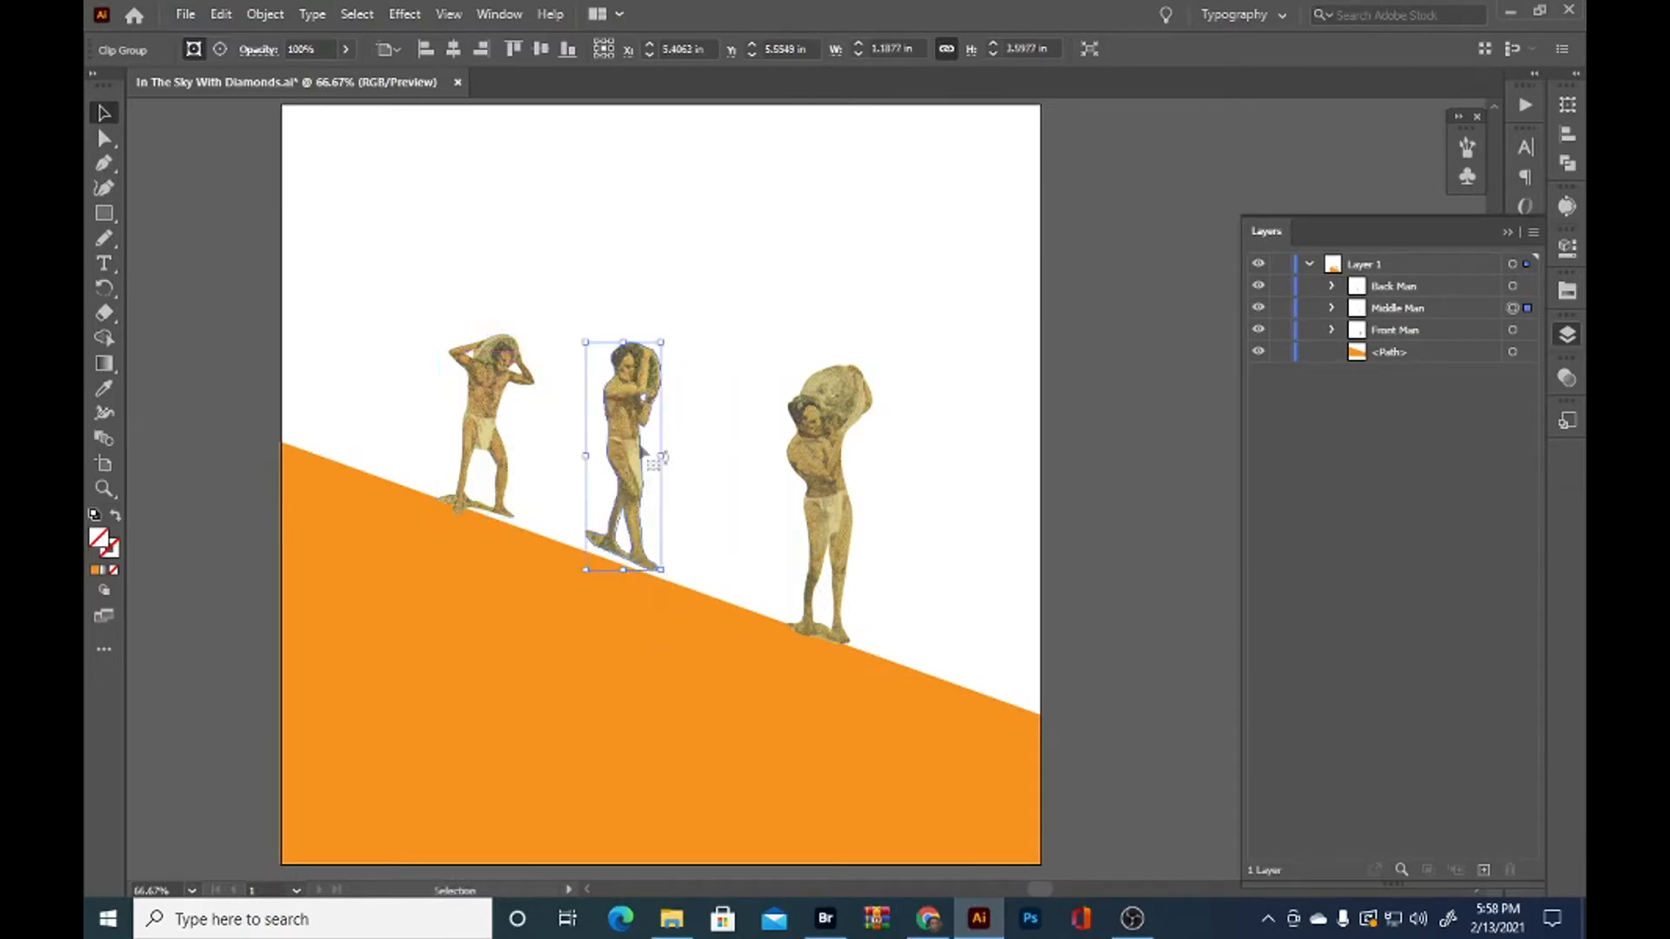
left_click_drag(468, 418, 421, 400)
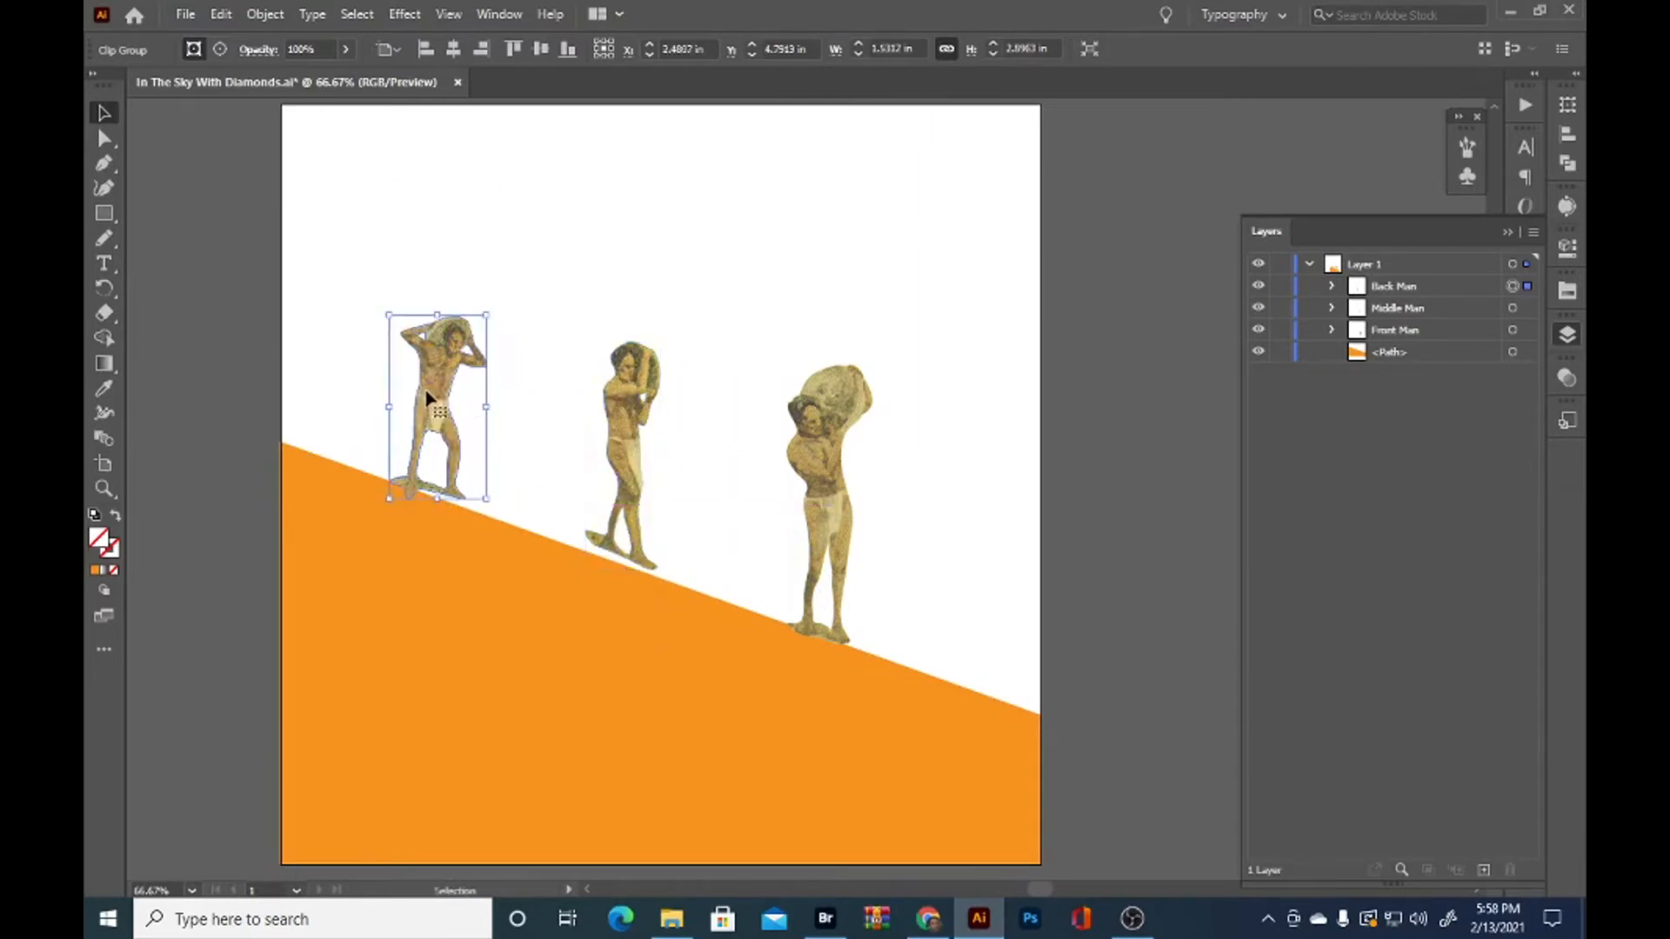
left_click_drag(619, 445, 618, 450)
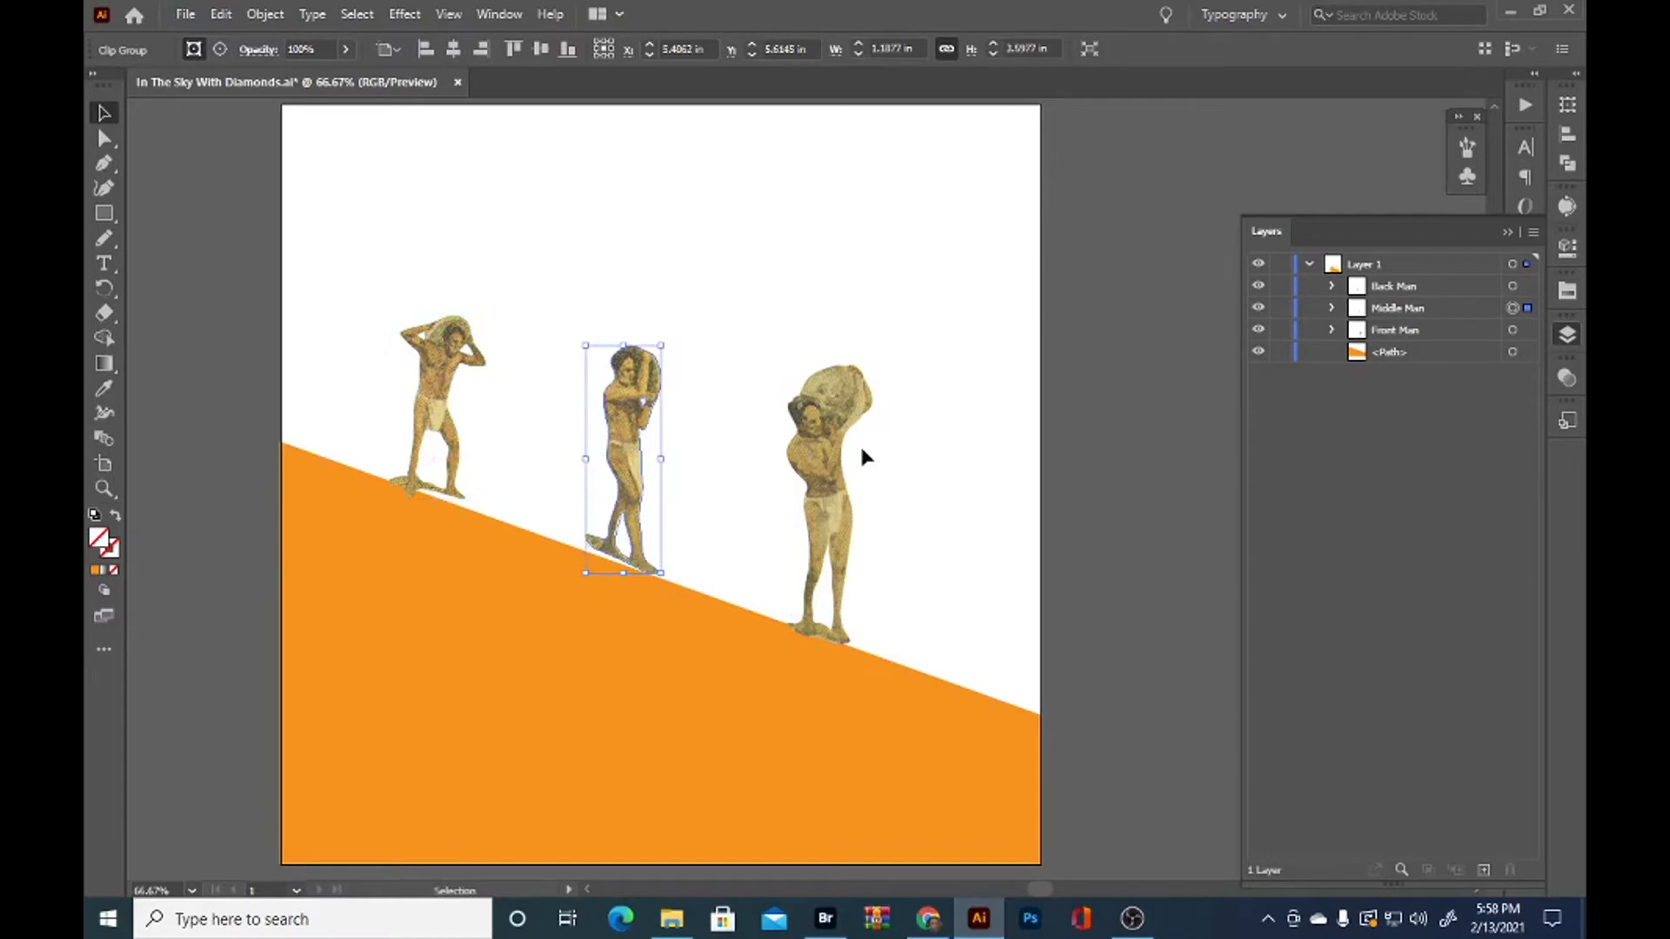
left_click(1120, 503)
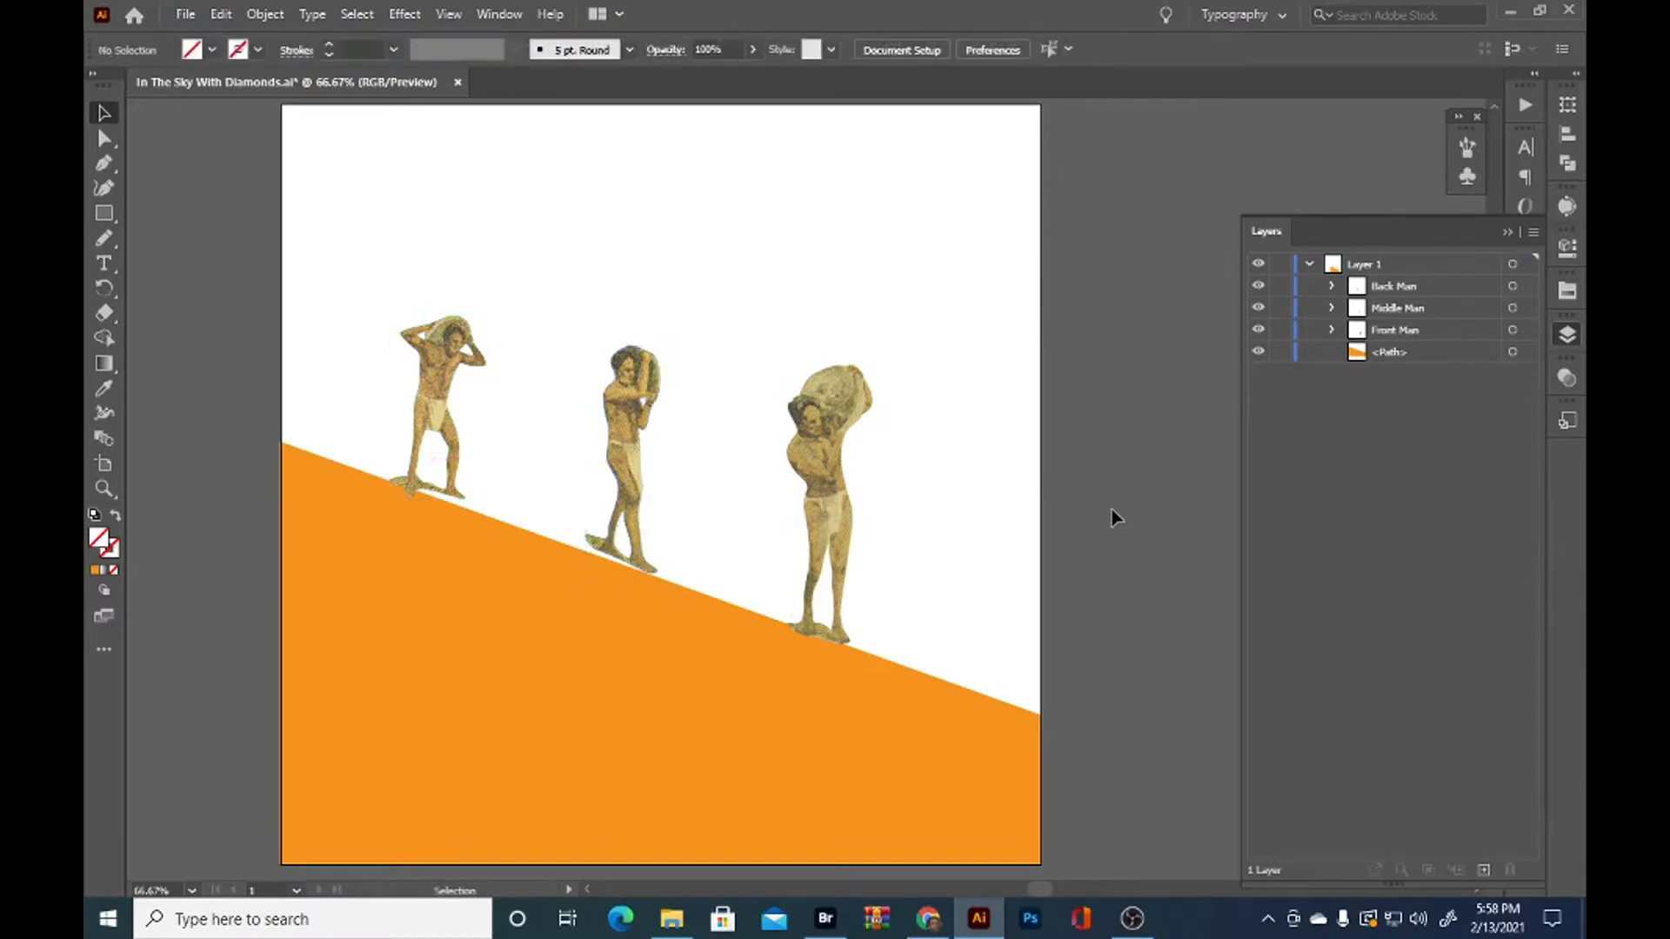
Draw a full-width rectangle from the artboard's upper edge to just below the slope, and stack it beneath the orange path in Layer 1
left_click_drag(1014, 473, 913, 457)
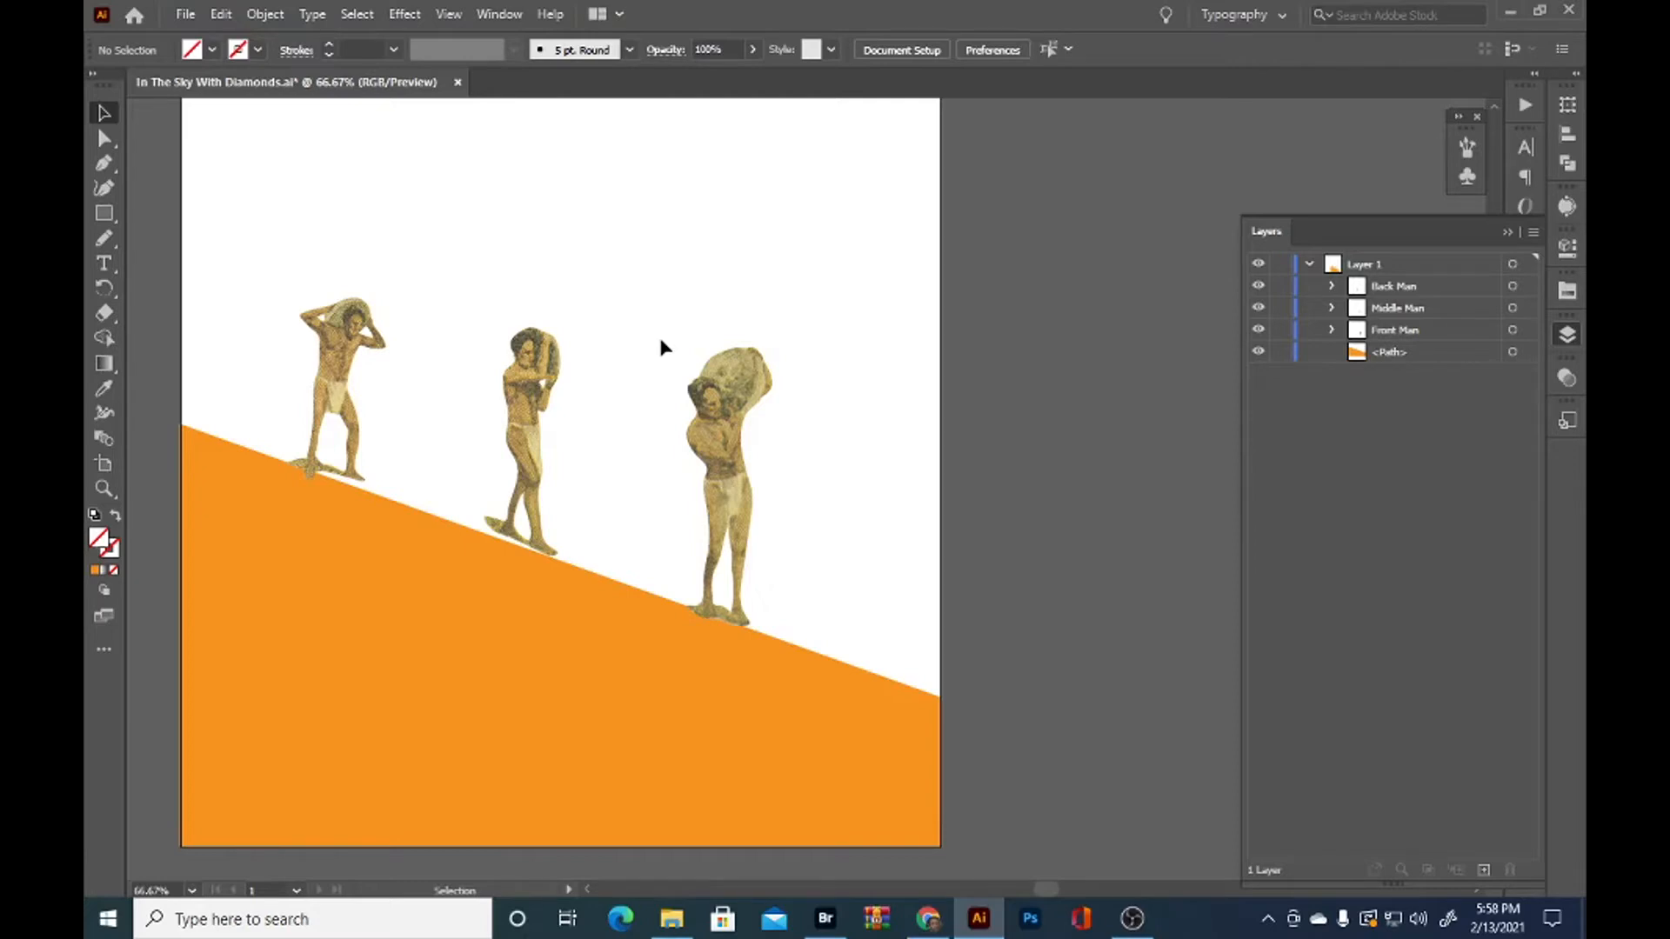
left_click_drag(661, 347, 814, 376)
left_click(103, 162)
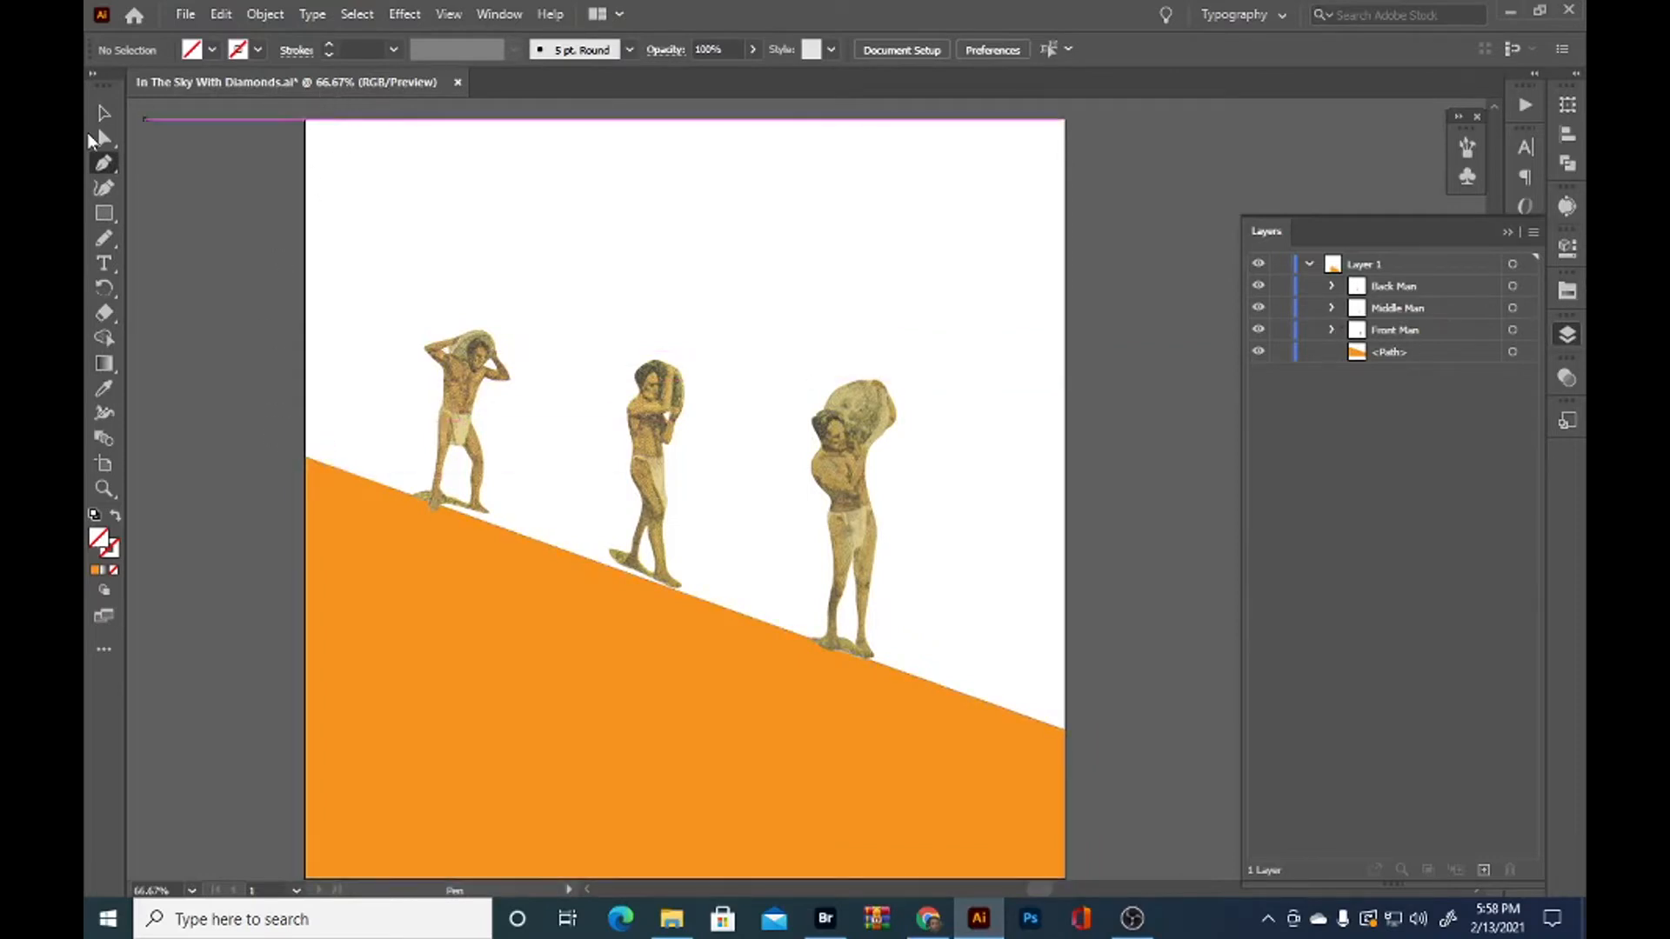
left_click(108, 218)
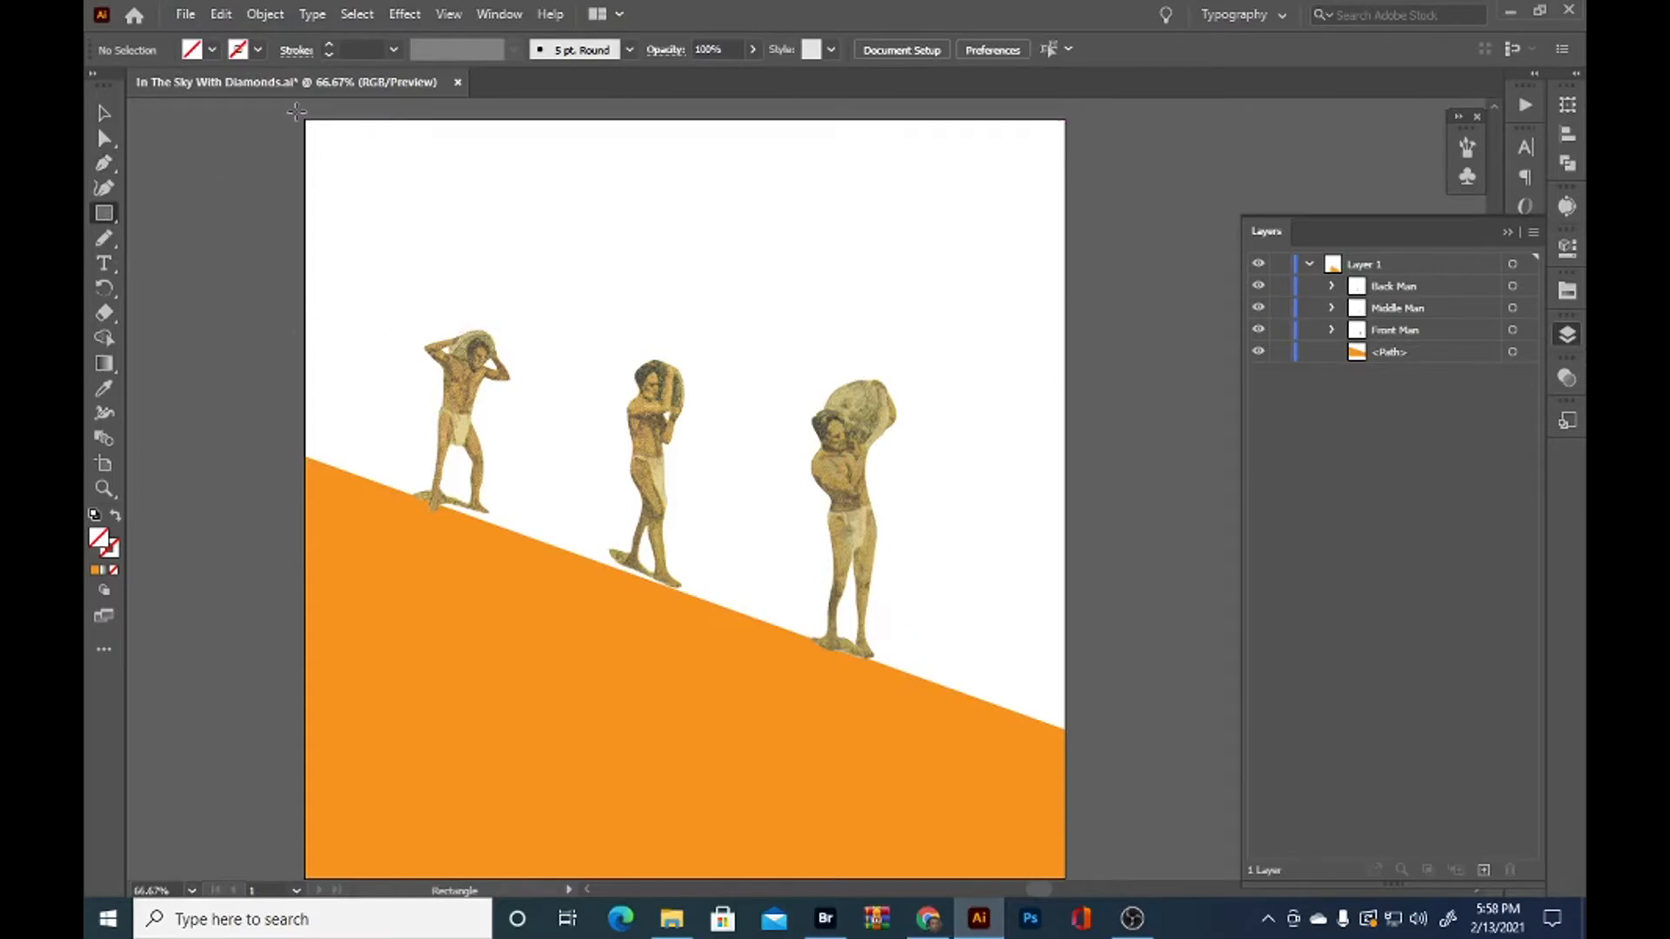
left_click_drag(305, 120, 1065, 743)
left_click_drag(1436, 301, 1438, 358)
left_click(103, 389)
left_click_drag(1434, 348, 1438, 383)
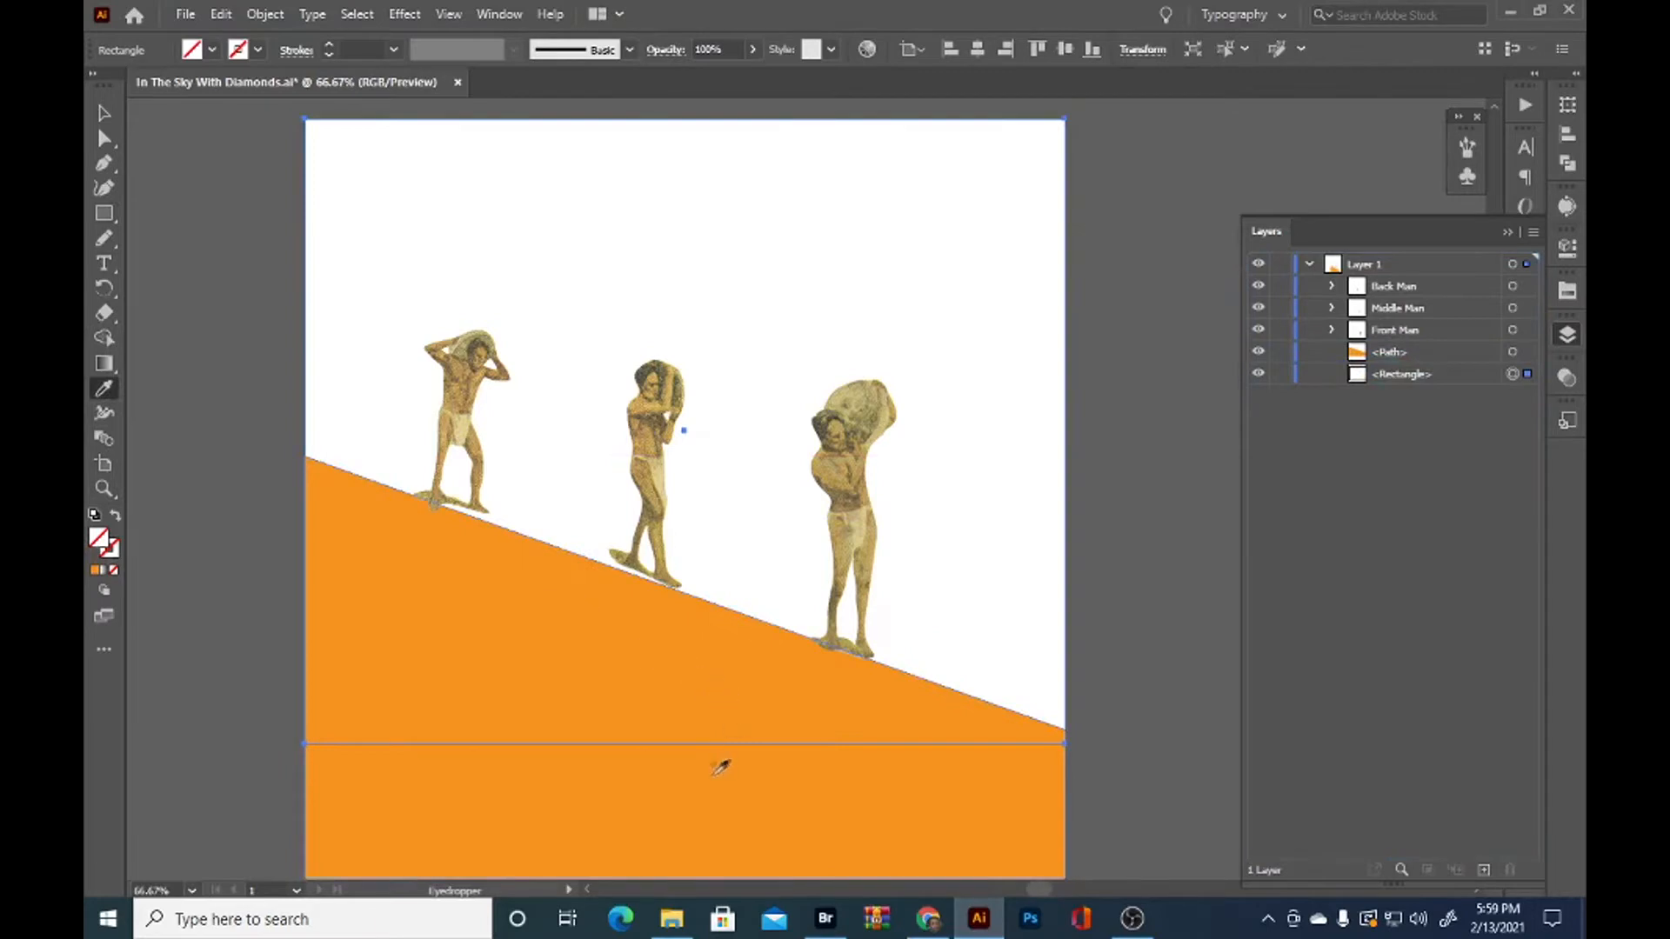
Fill the background rectangle with the muted green from the Desaturated swatch library, and deselect it
left_click(213, 49)
left_click(271, 89)
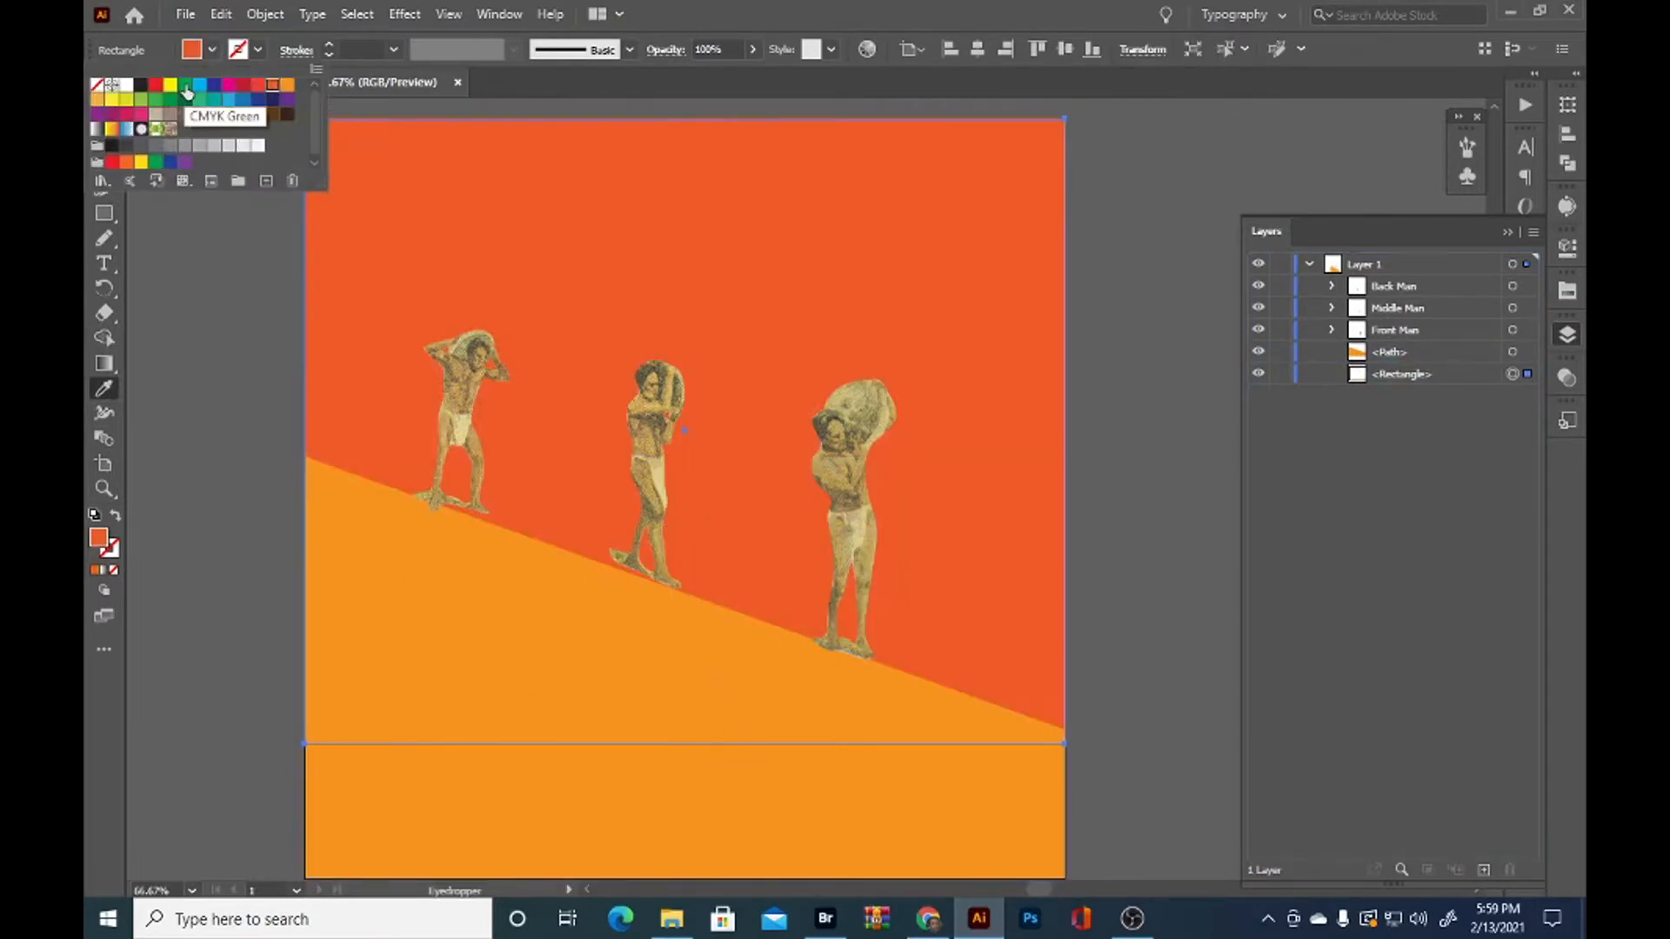
left_click(102, 182)
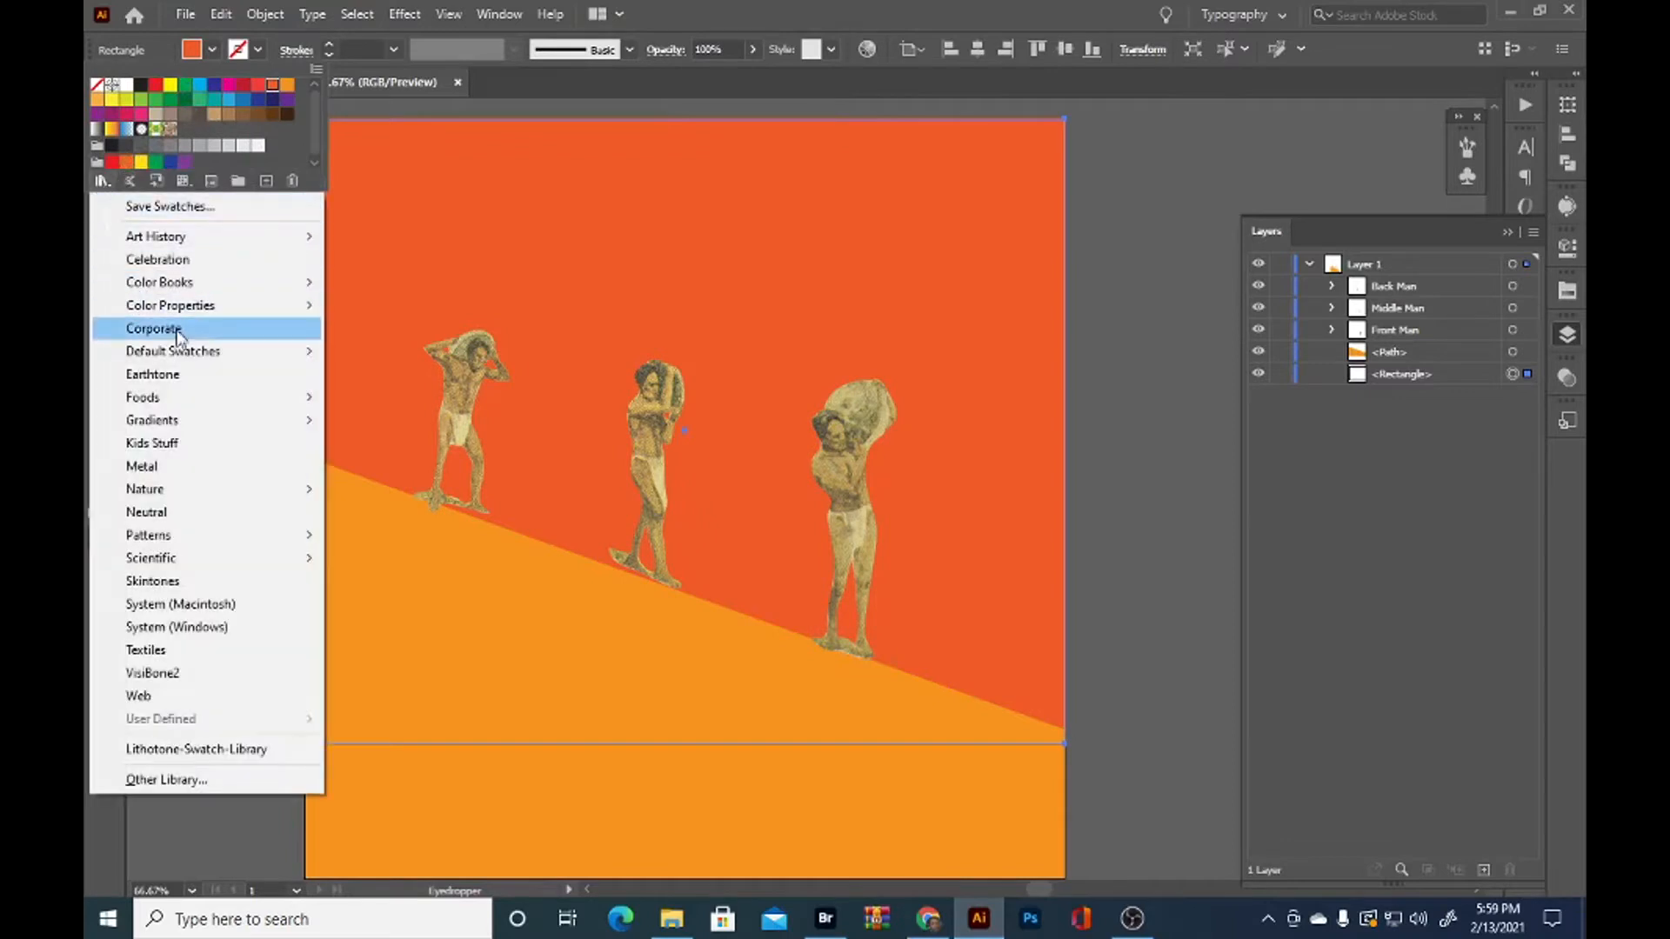
mouse_move(196, 357)
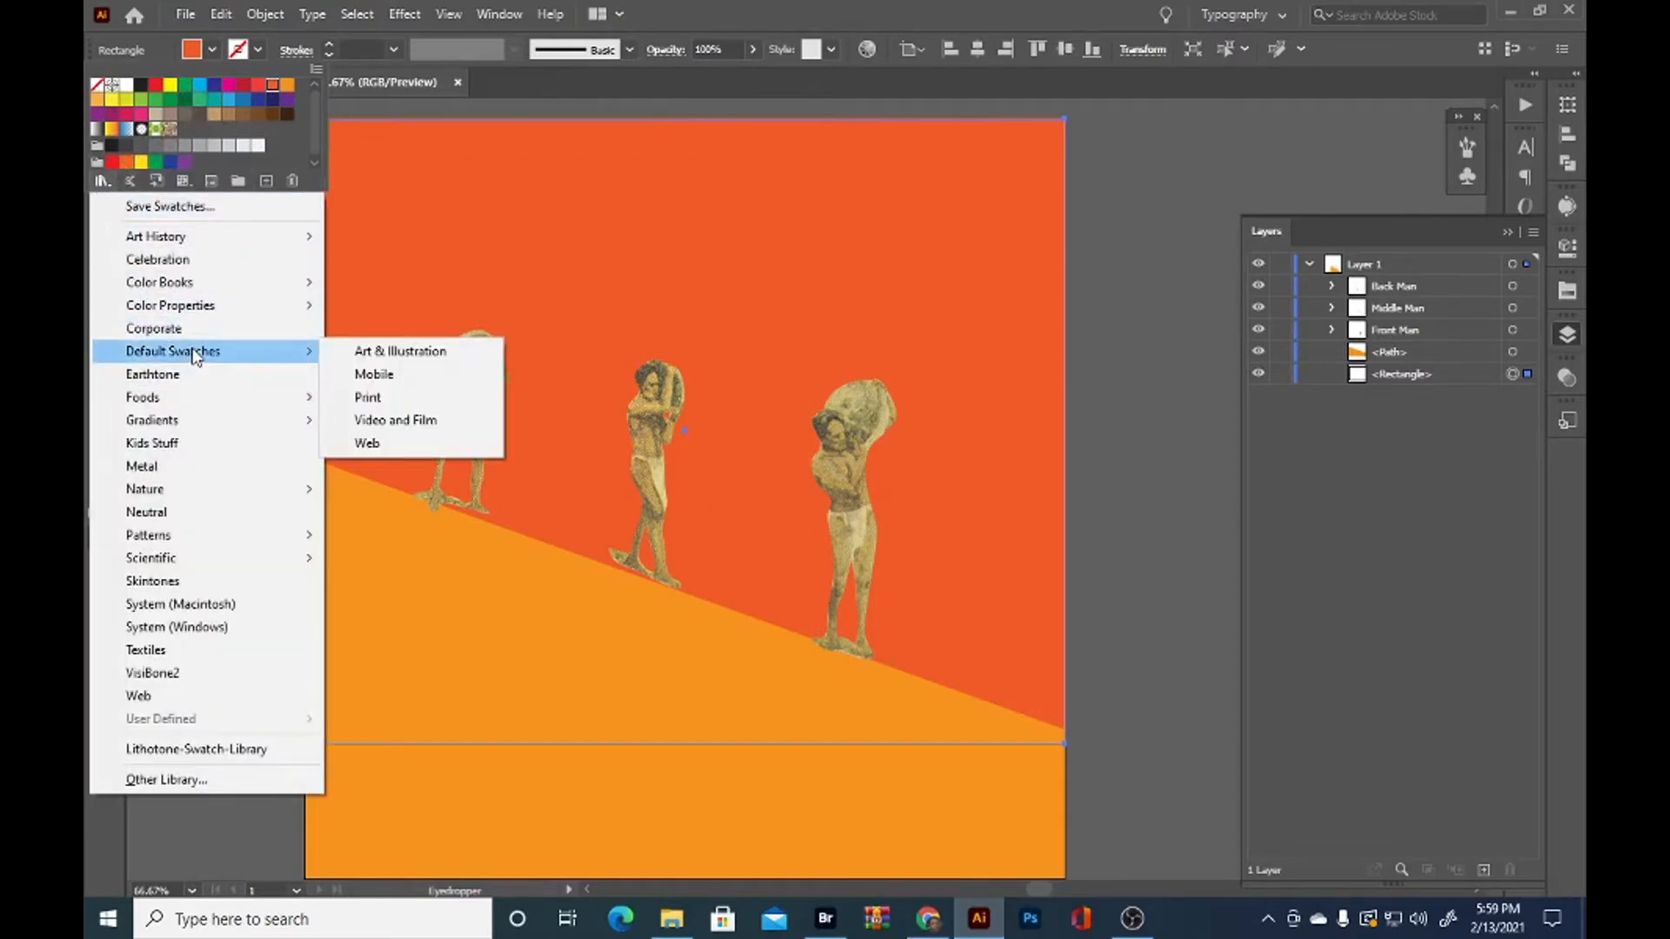
mouse_move(200, 305)
left_click(399, 379)
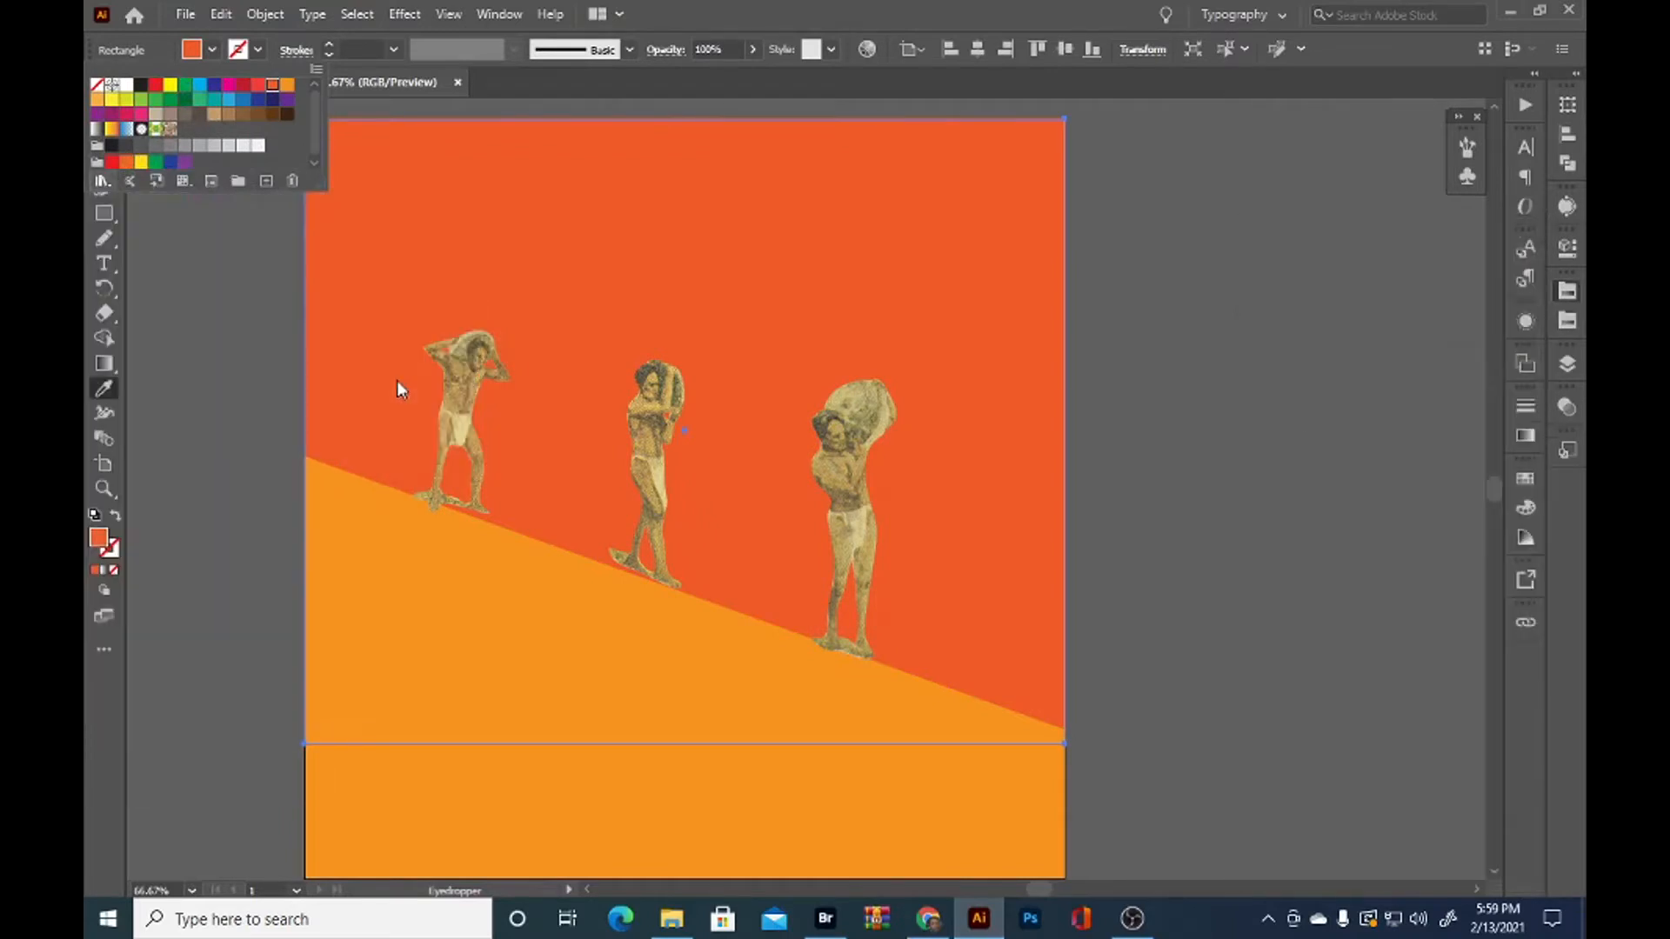
left_click(1343, 339)
left_click(1347, 340)
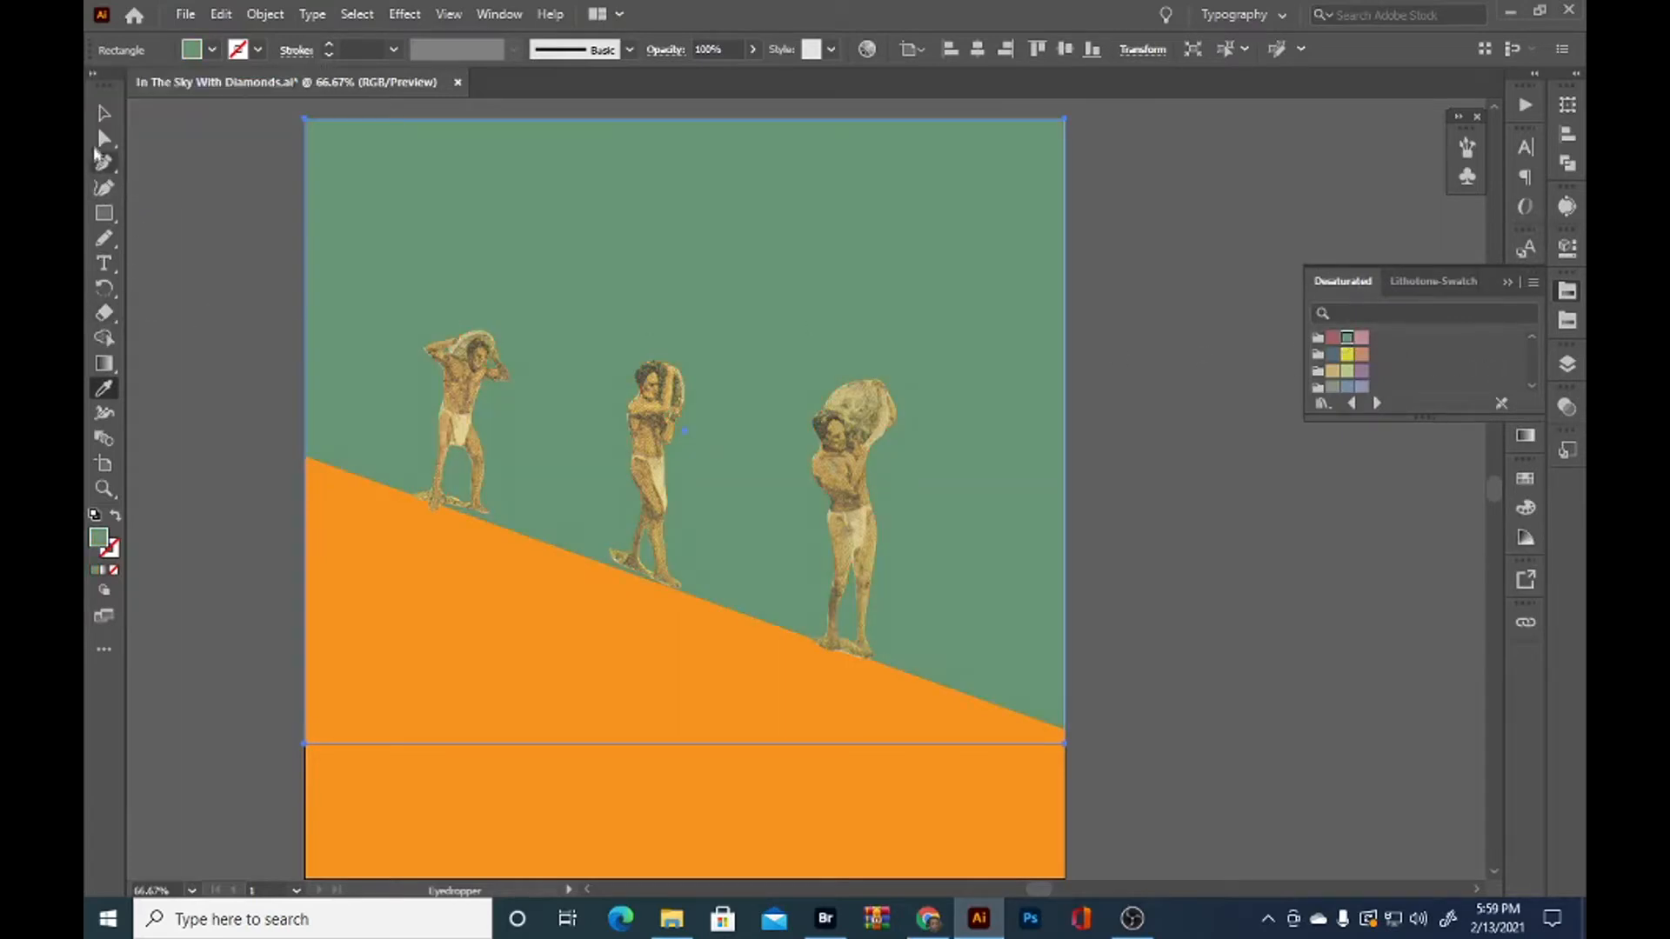
left_click(103, 112)
left_click(196, 212)
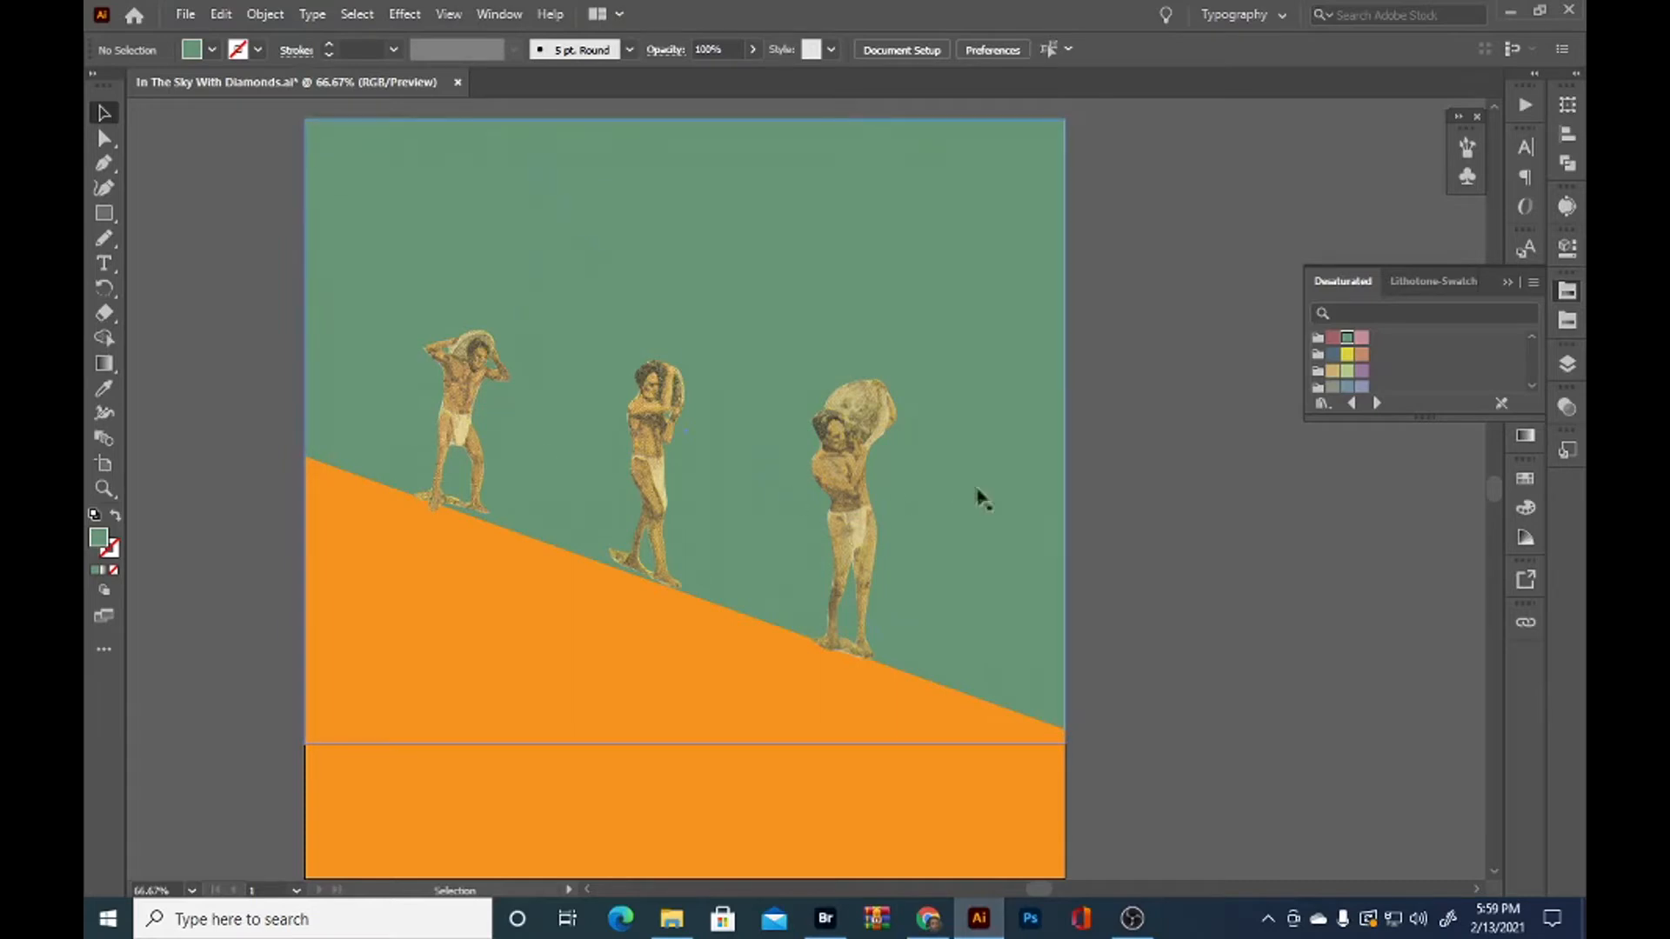
Nudge the middle man slightly down toward the slope's edge, and deselect him
left_click(630, 451)
left_click(192, 520)
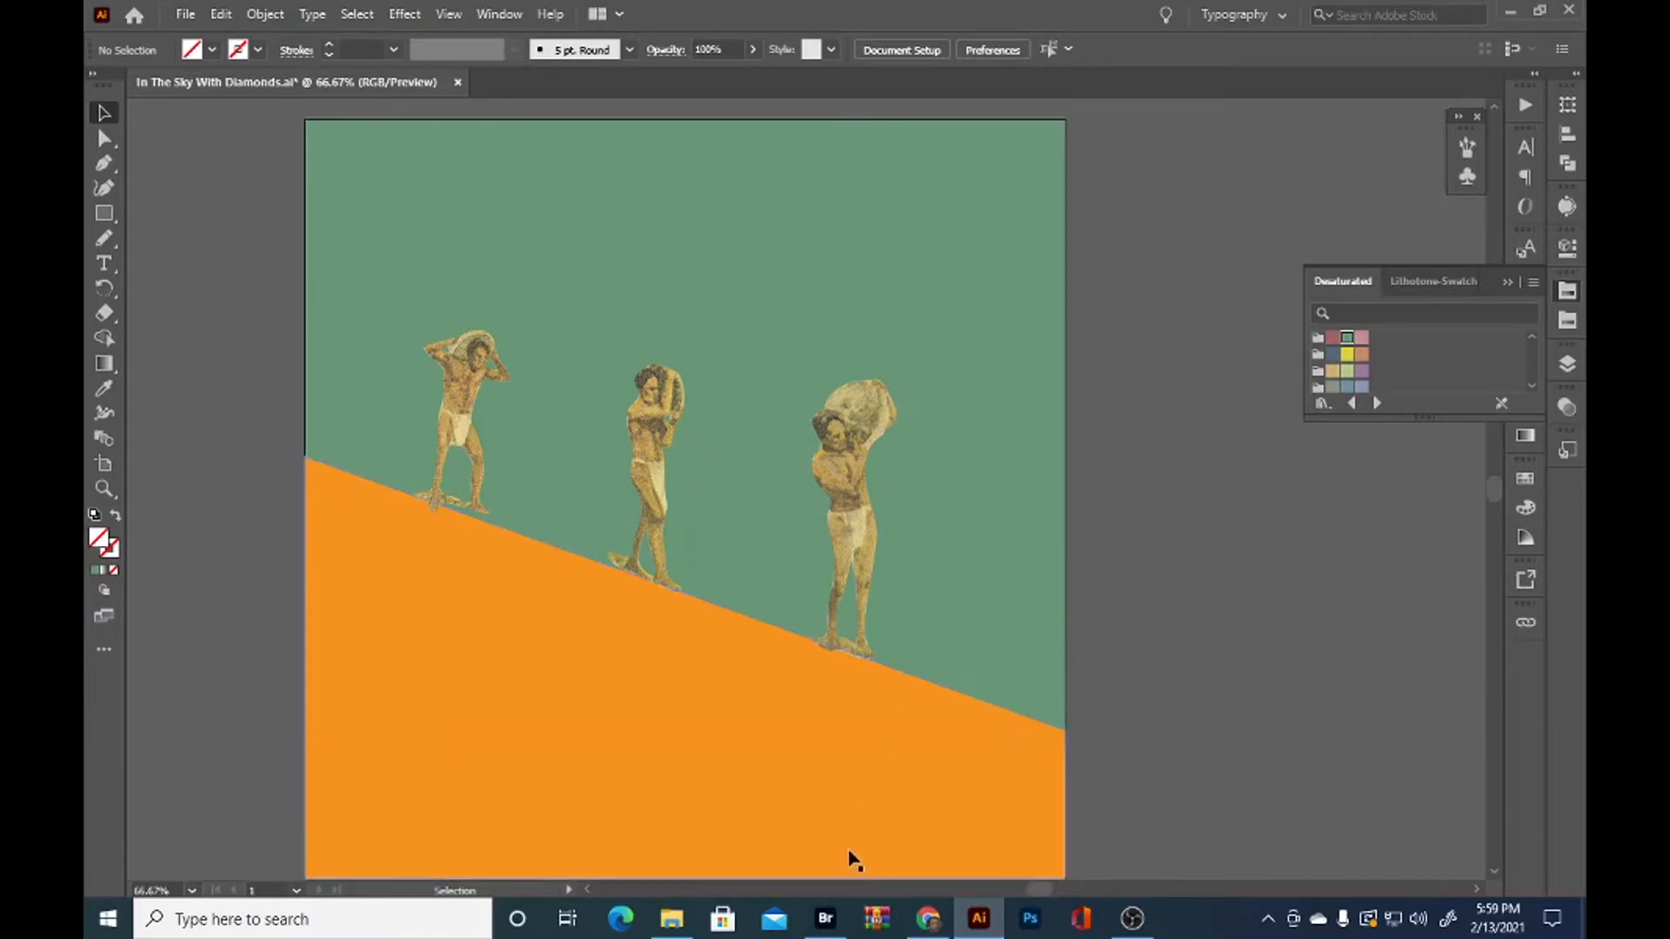
Switch to Bridge, find the starry nebula scan Image (524).jpg in the Scans 12-24-2020 folder, and place it in the Illustrator collage
left_click(825, 920)
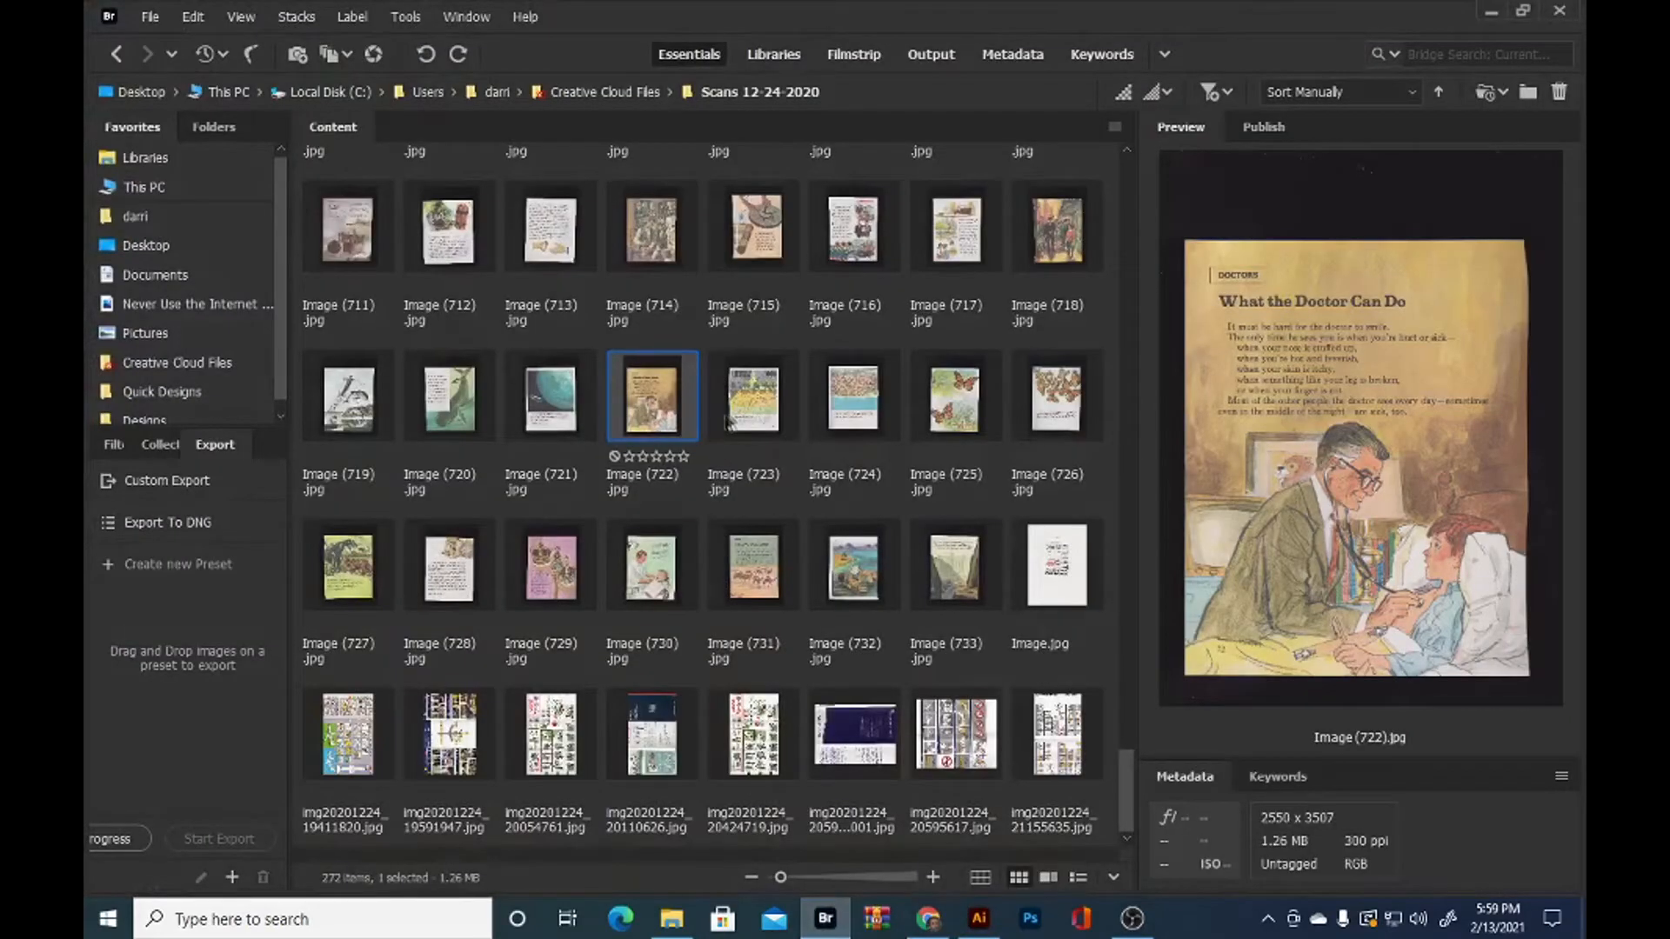
scroll(789, 492, "up", 10)
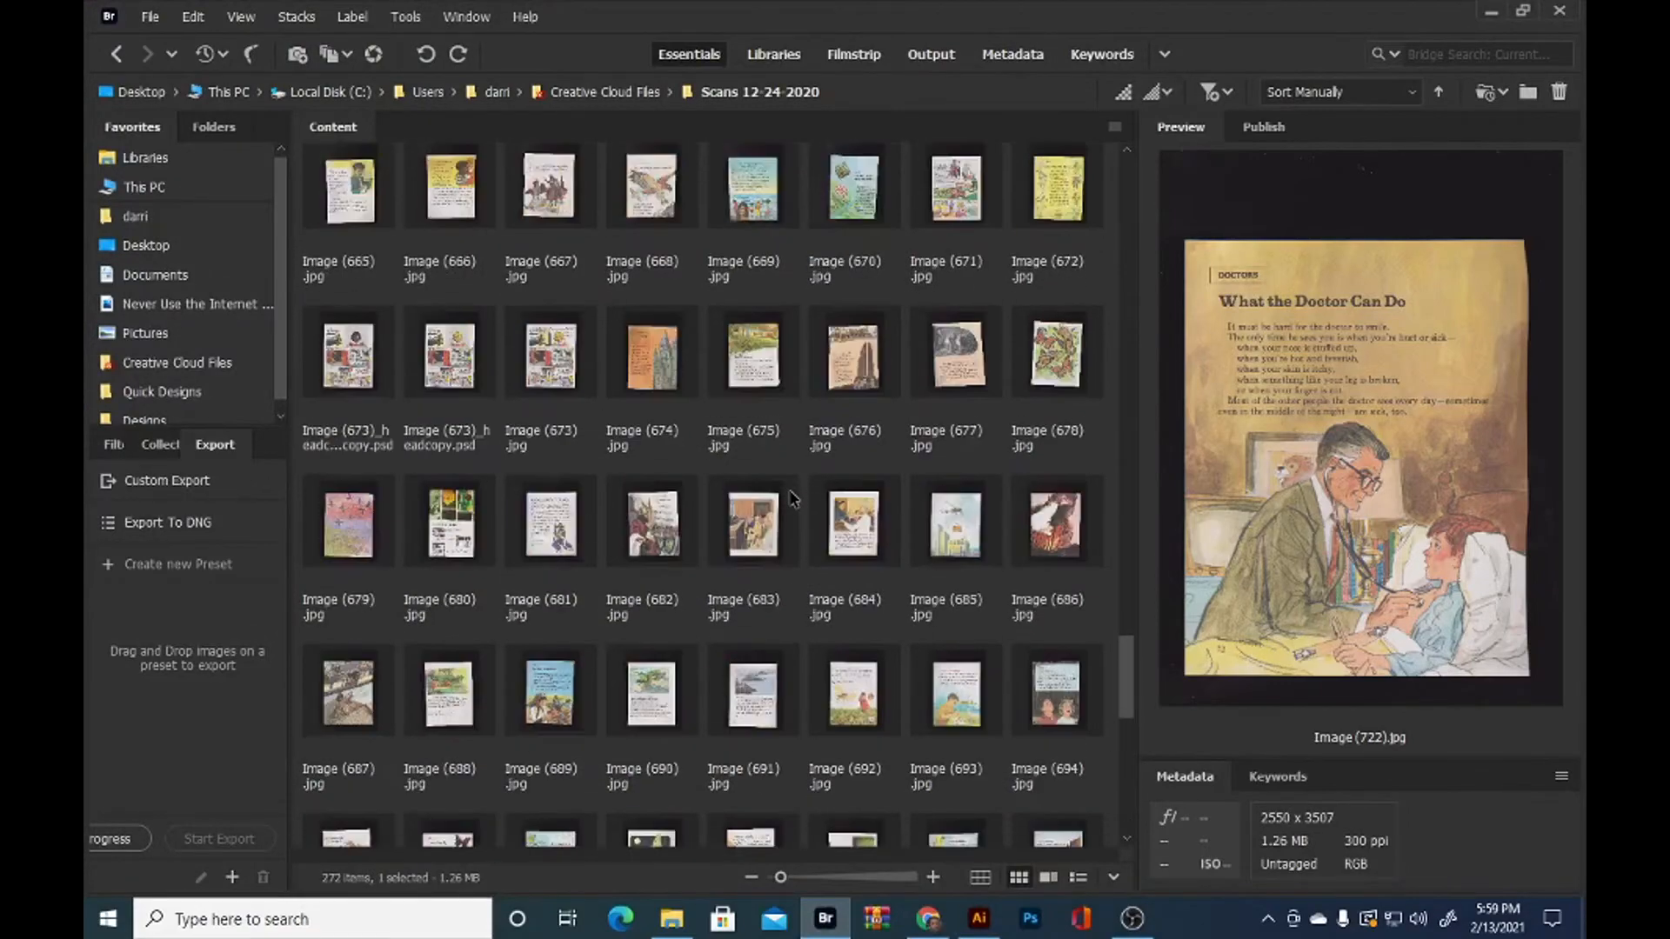
scroll(777, 505, "up", 12)
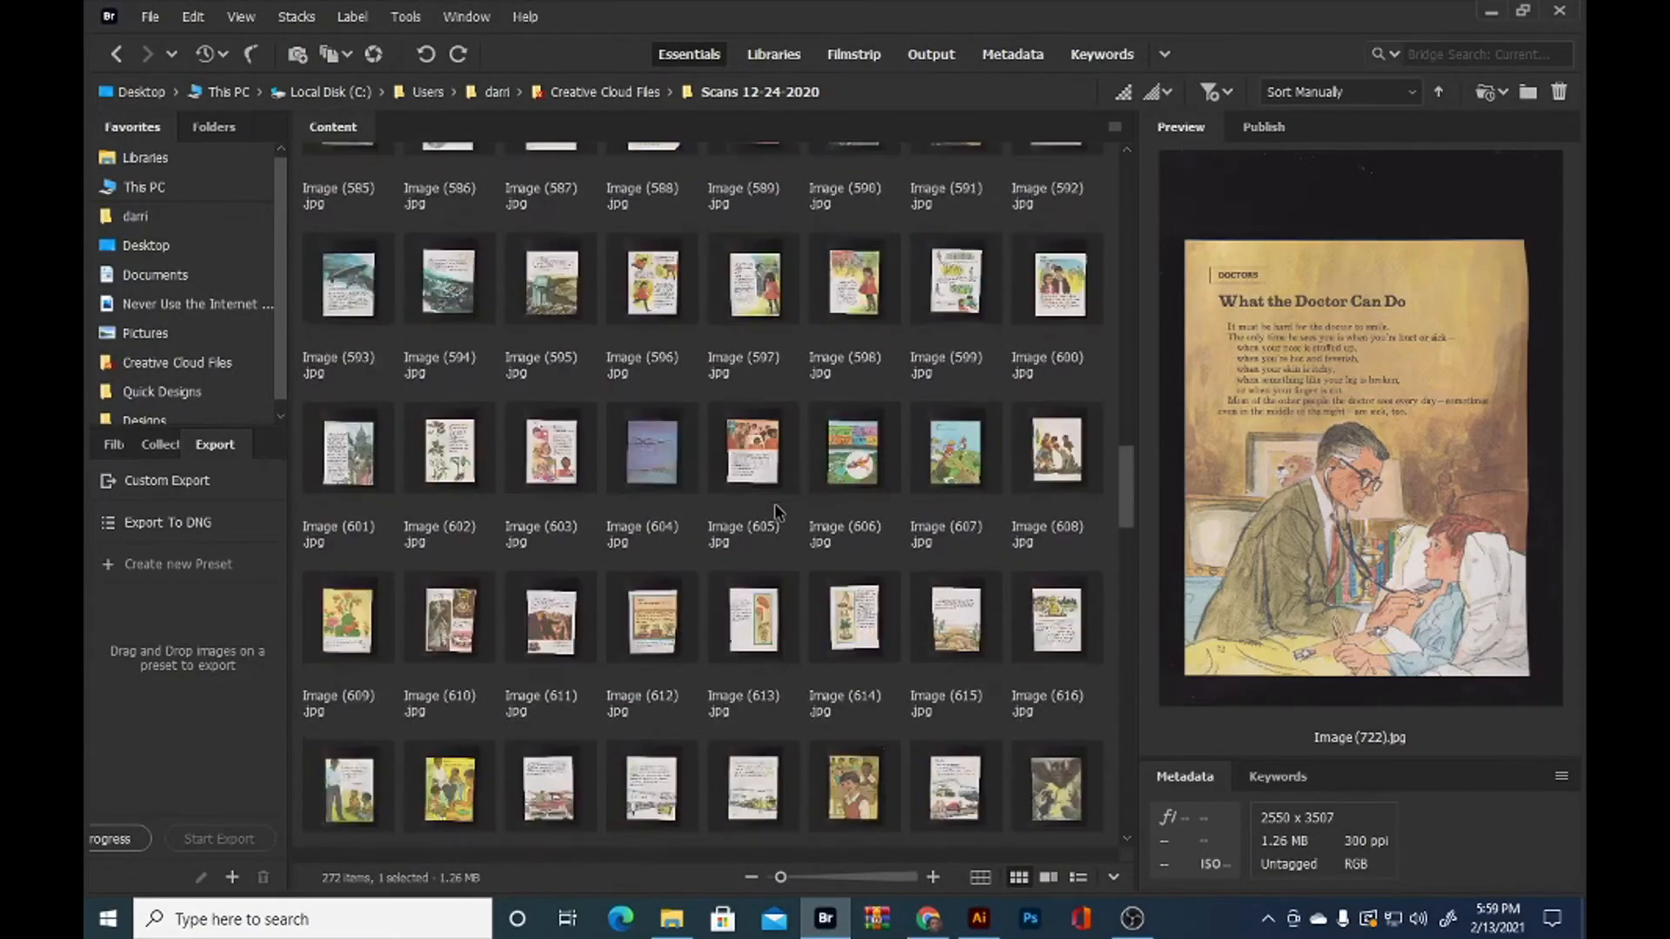
scroll(777, 513, "up", 10)
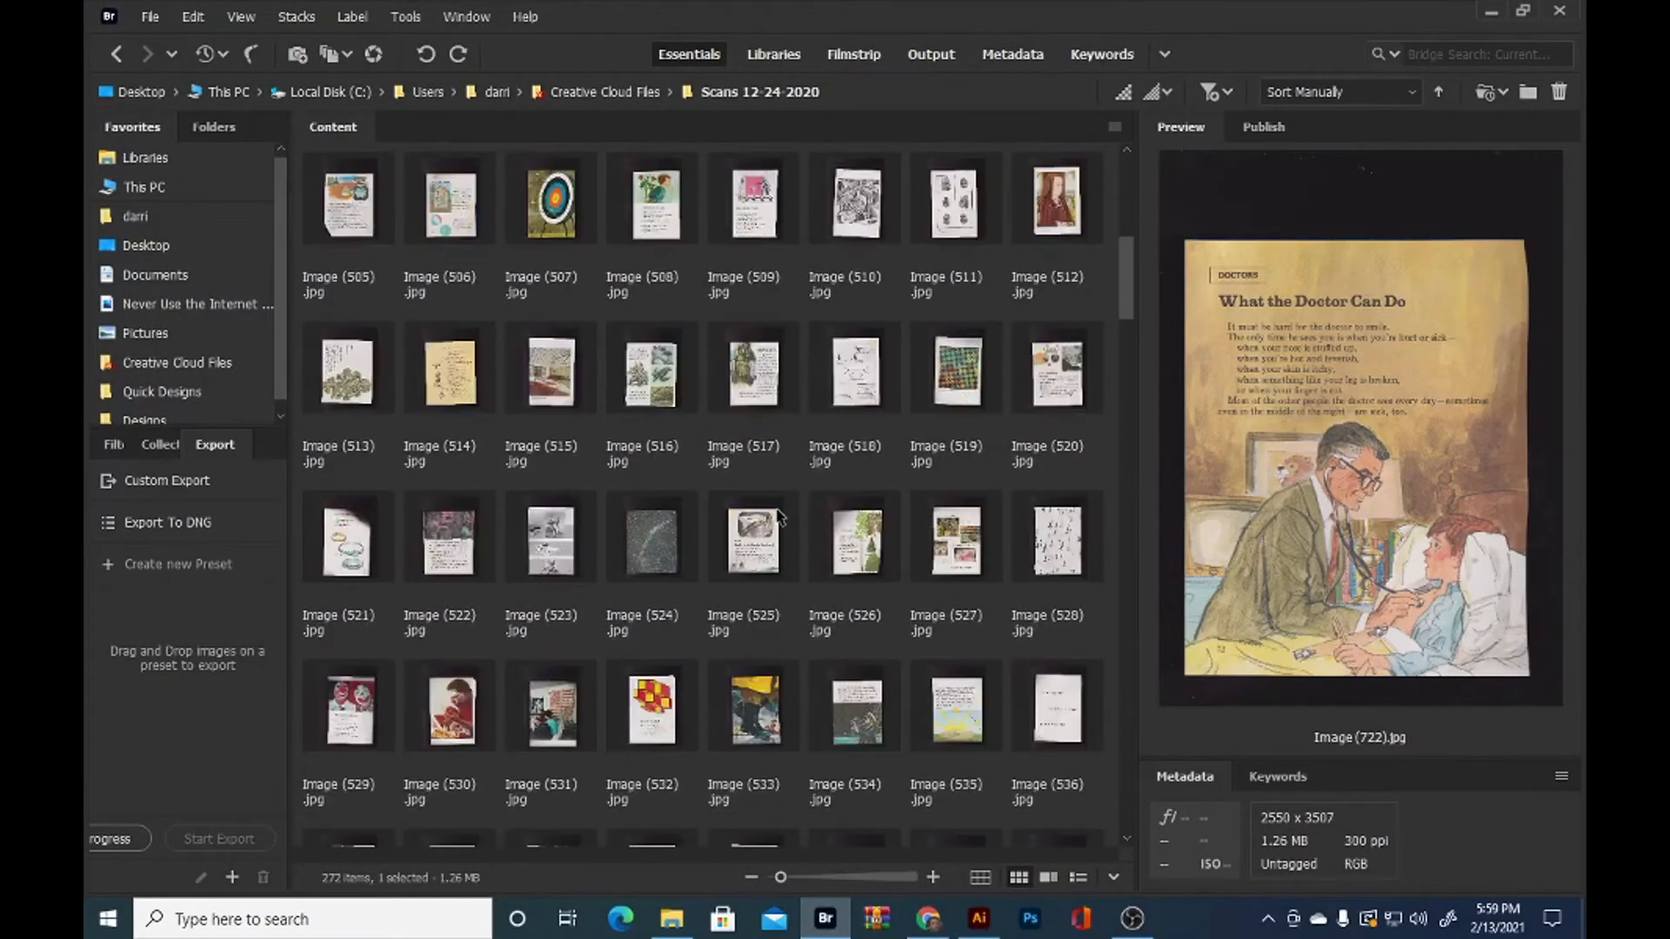
scroll(779, 518, "down", 2)
left_click(648, 553)
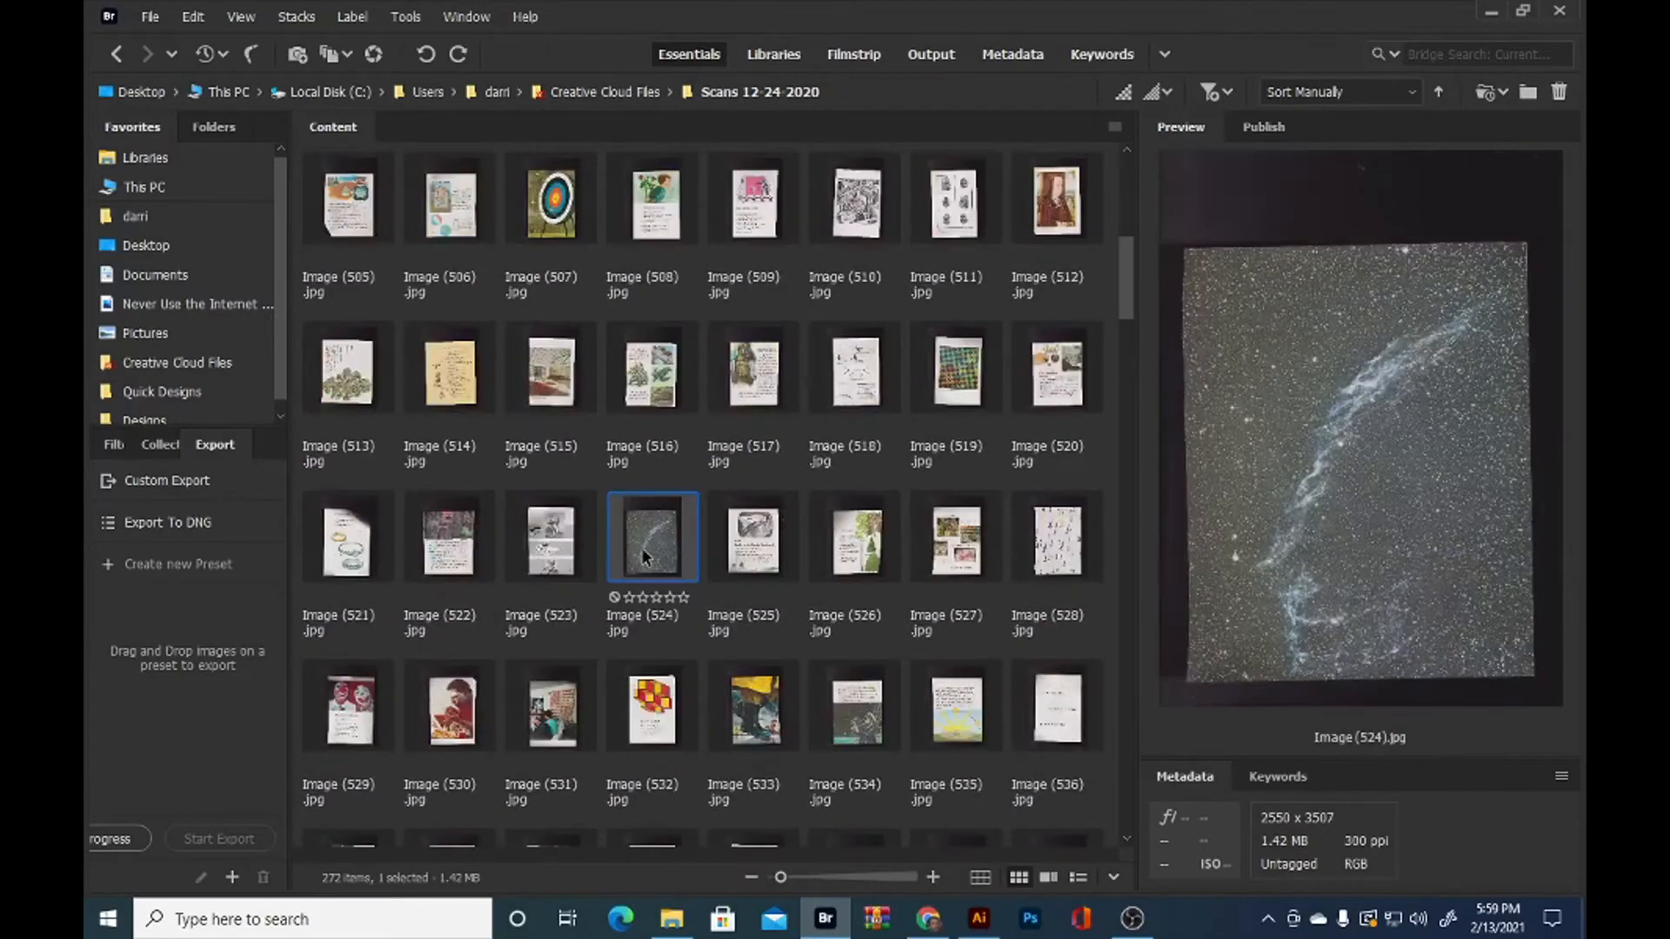
left_click_drag(640, 546, 649, 478)
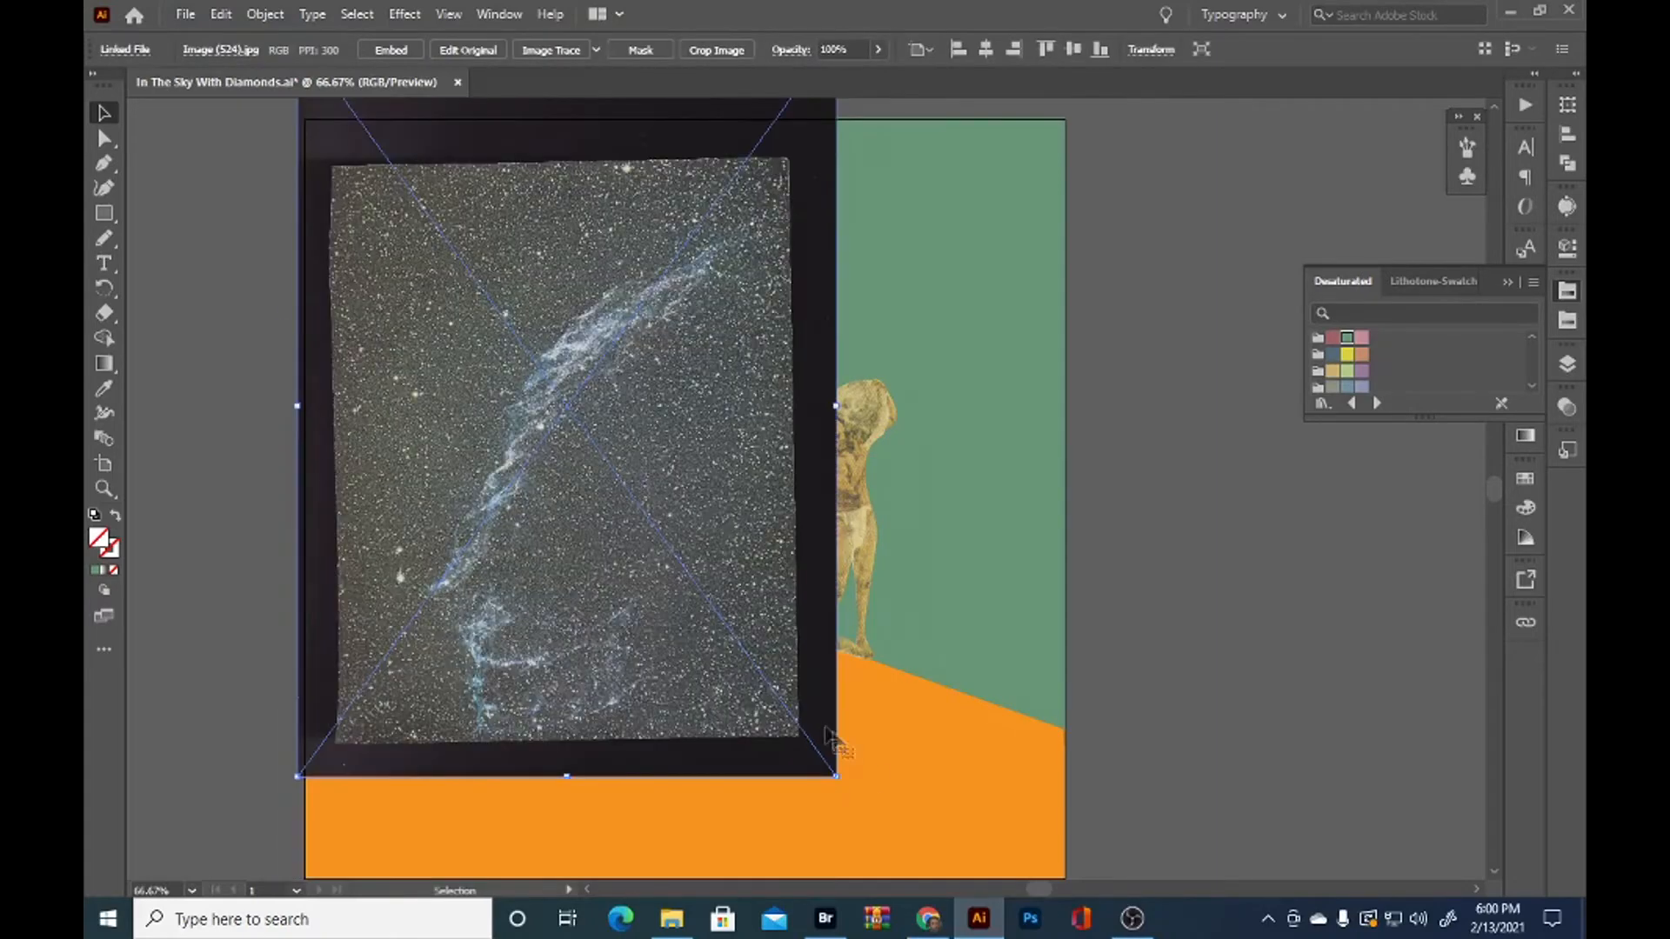
Enlarge the placed nebula image and position it so it covers most of the artboard's width
left_click_drag(837, 742, 695, 601)
left_click_drag(773, 648, 974, 838)
left_click_drag(735, 431, 812, 610)
left_click_drag(836, 669, 853, 574)
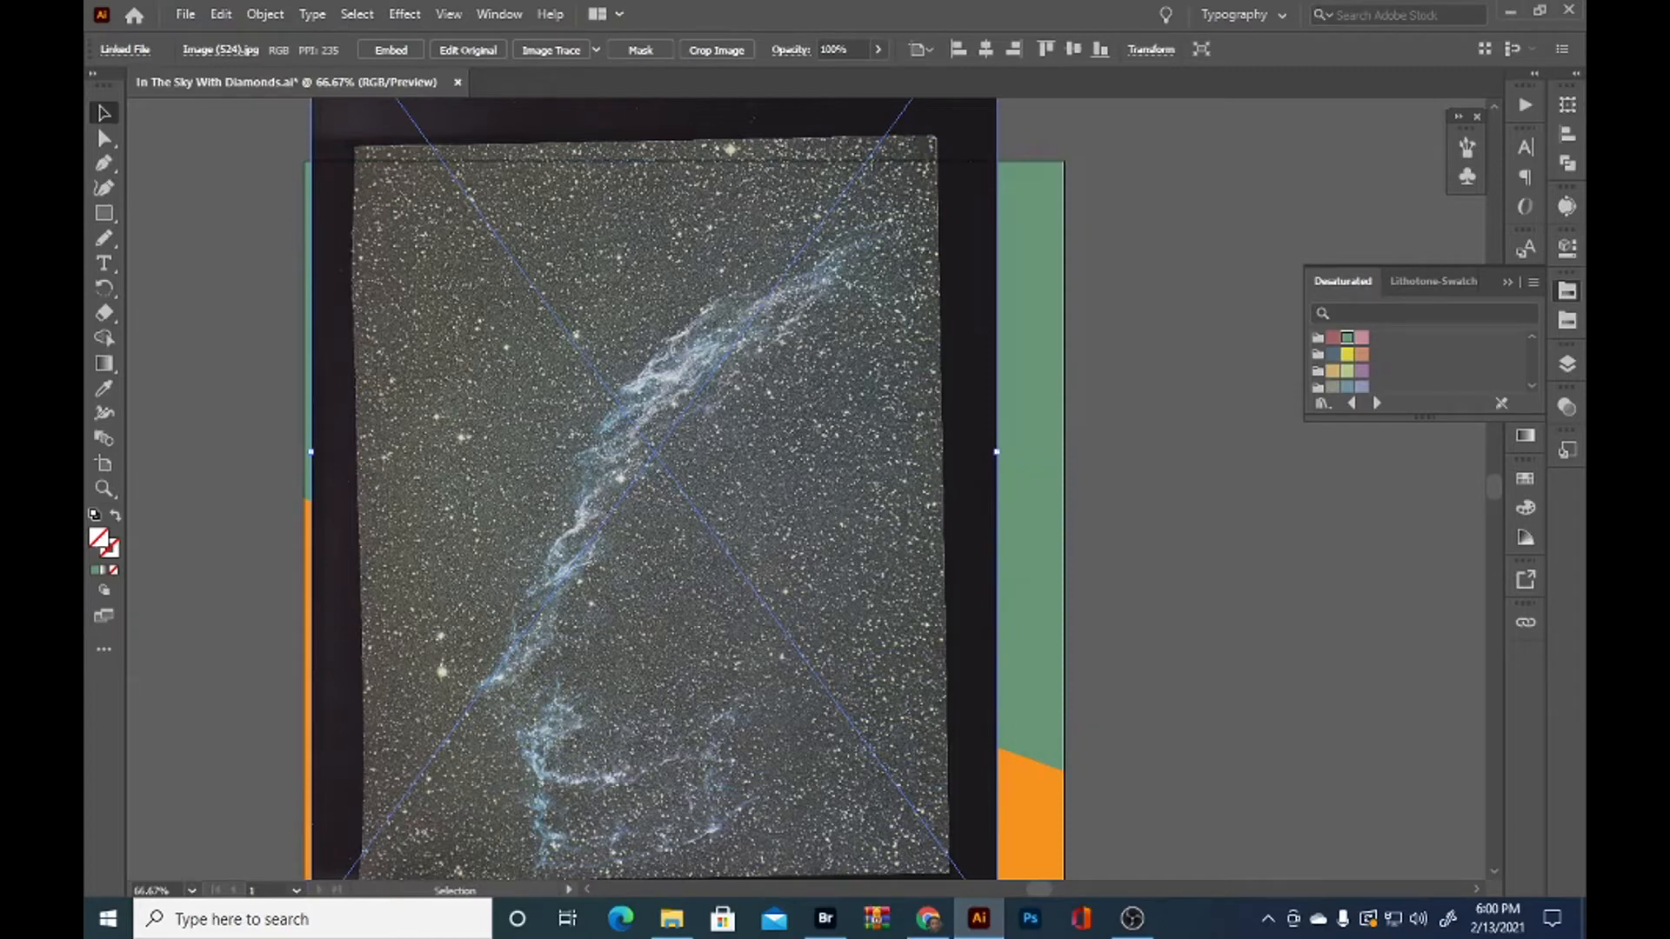
Move the nebula image rightward to uncover part of the slope, and select the orange path beneath it
key("alt+Tab")
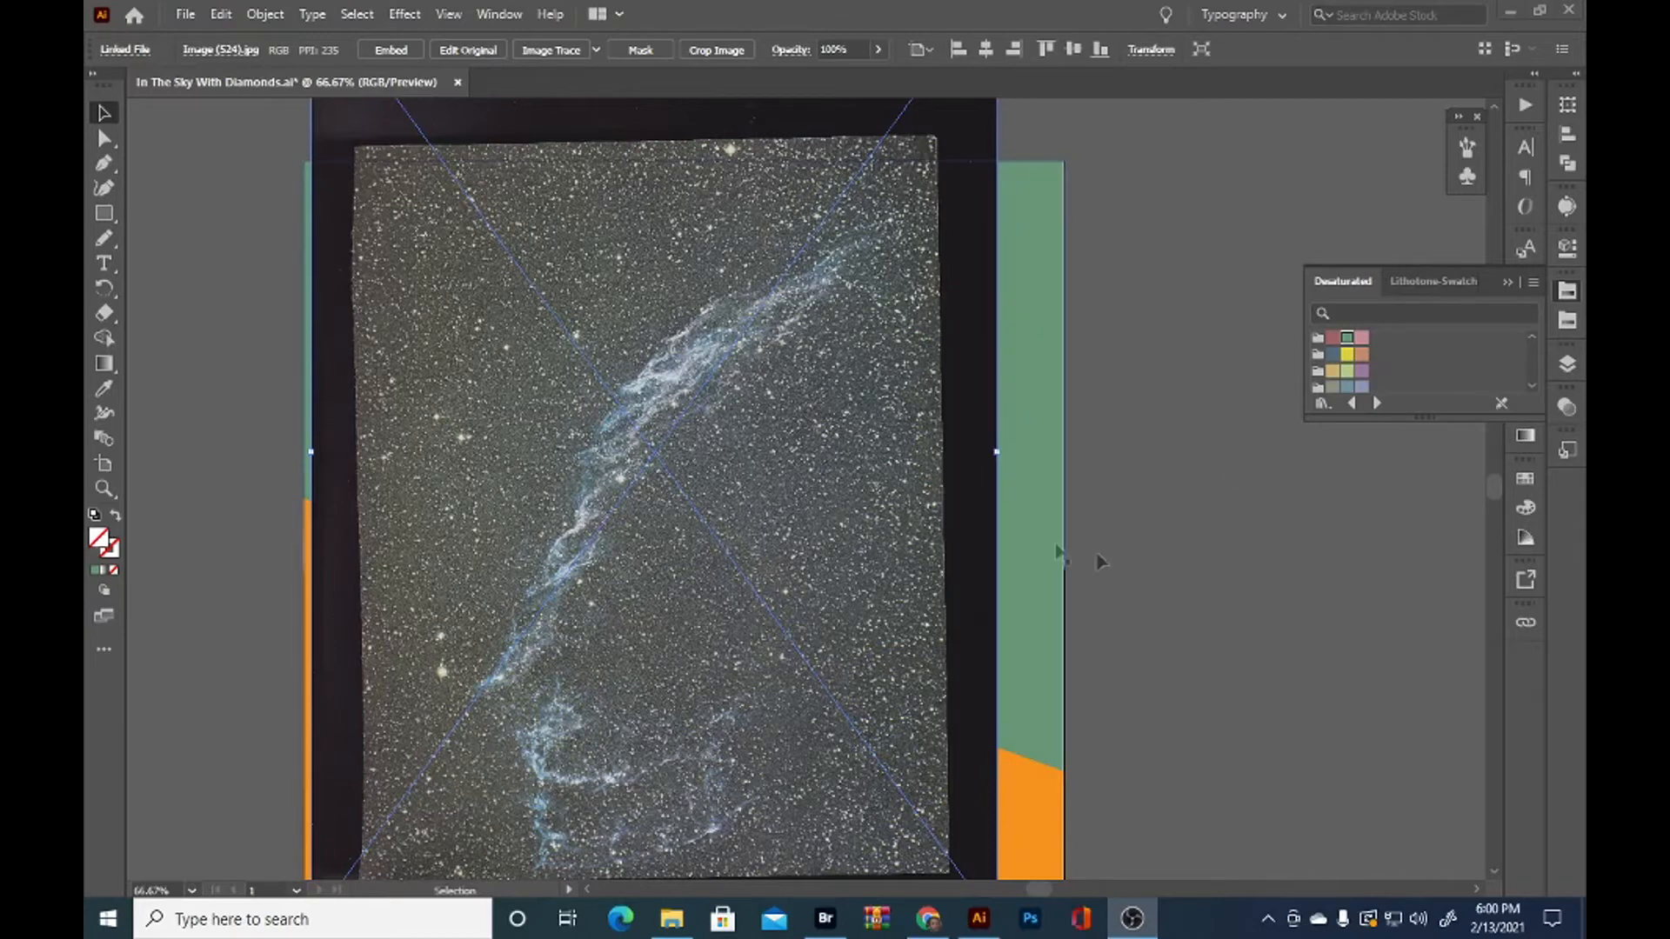
key("space")
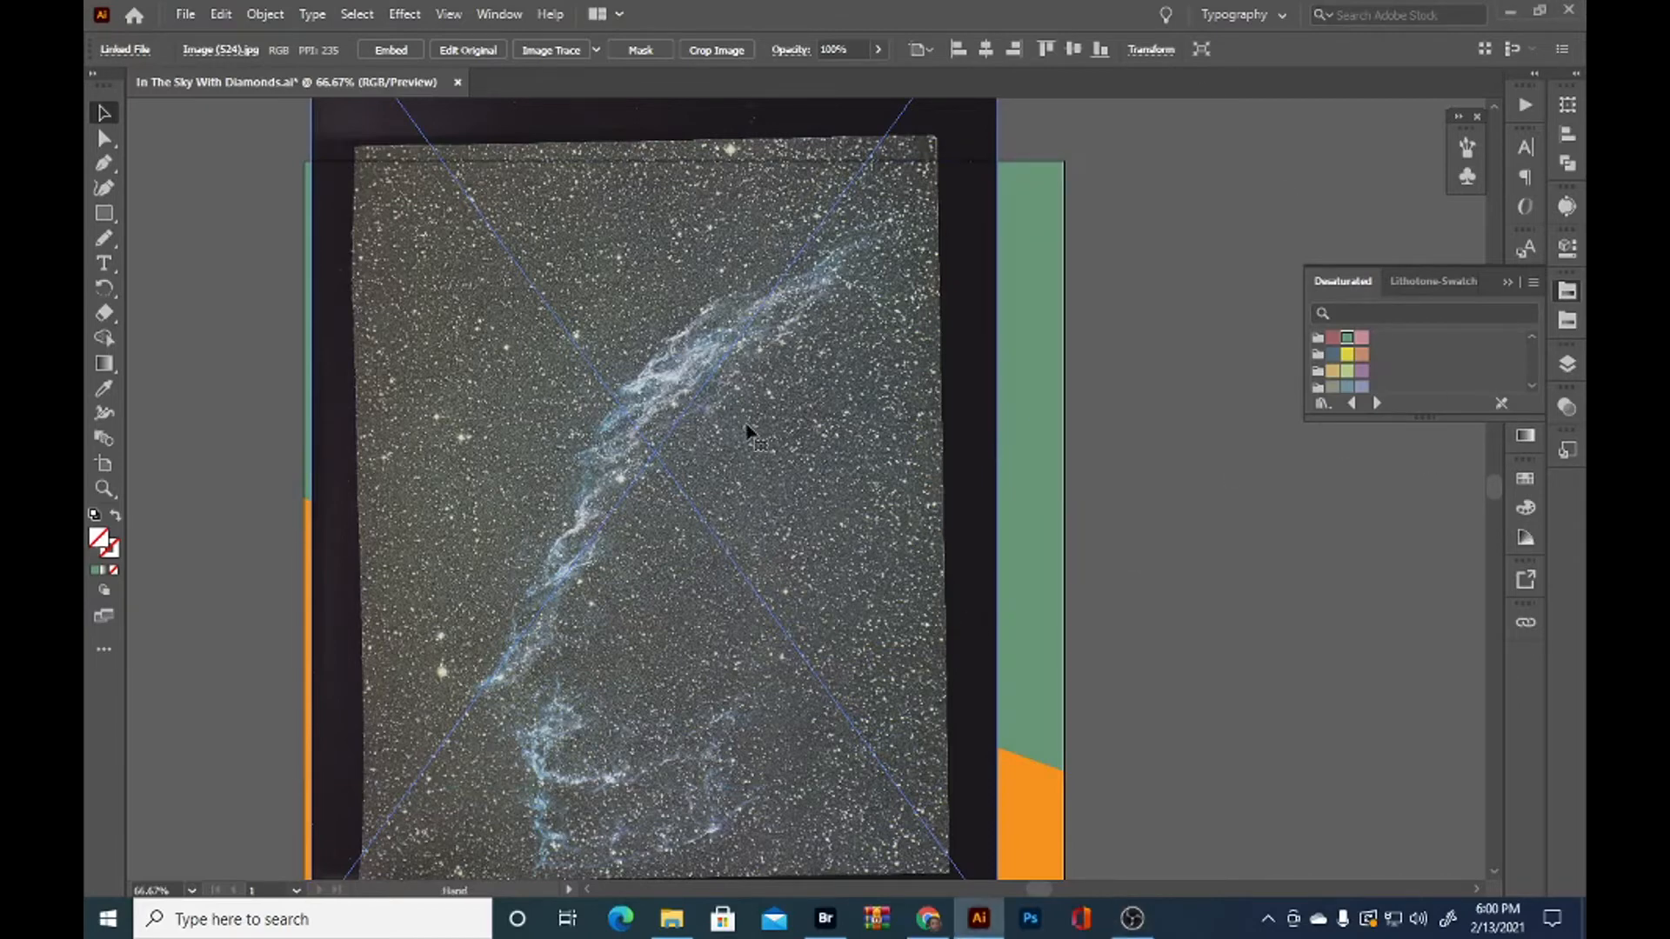
left_click_drag(749, 541, 818, 513)
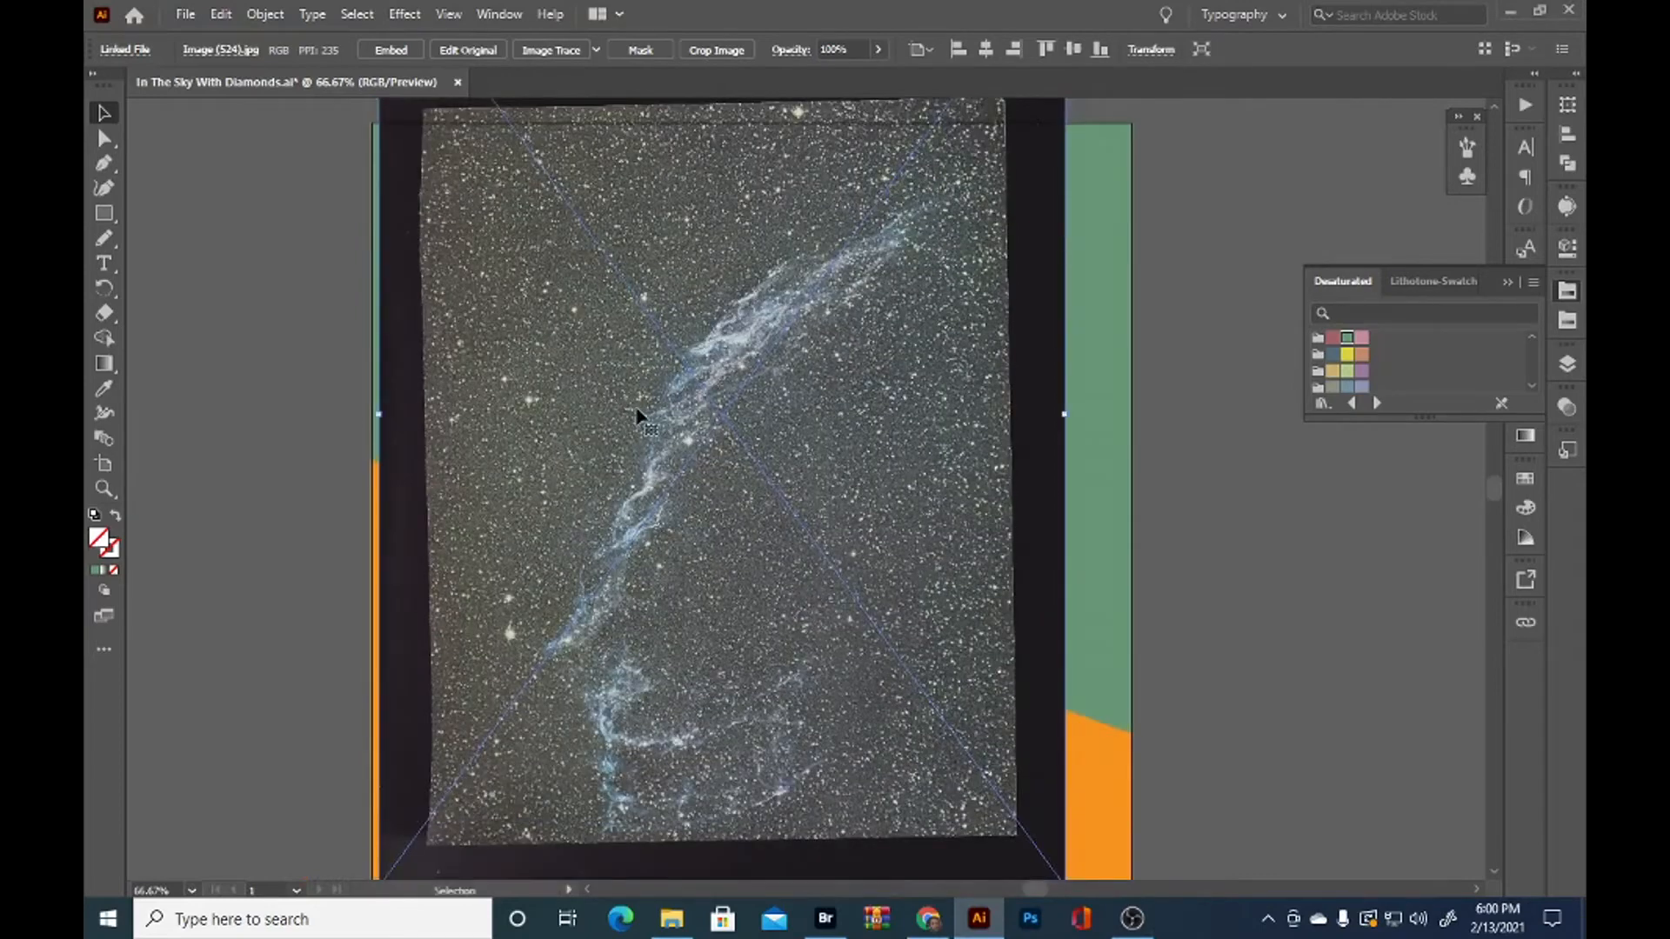
left_click_drag(580, 378, 678, 461)
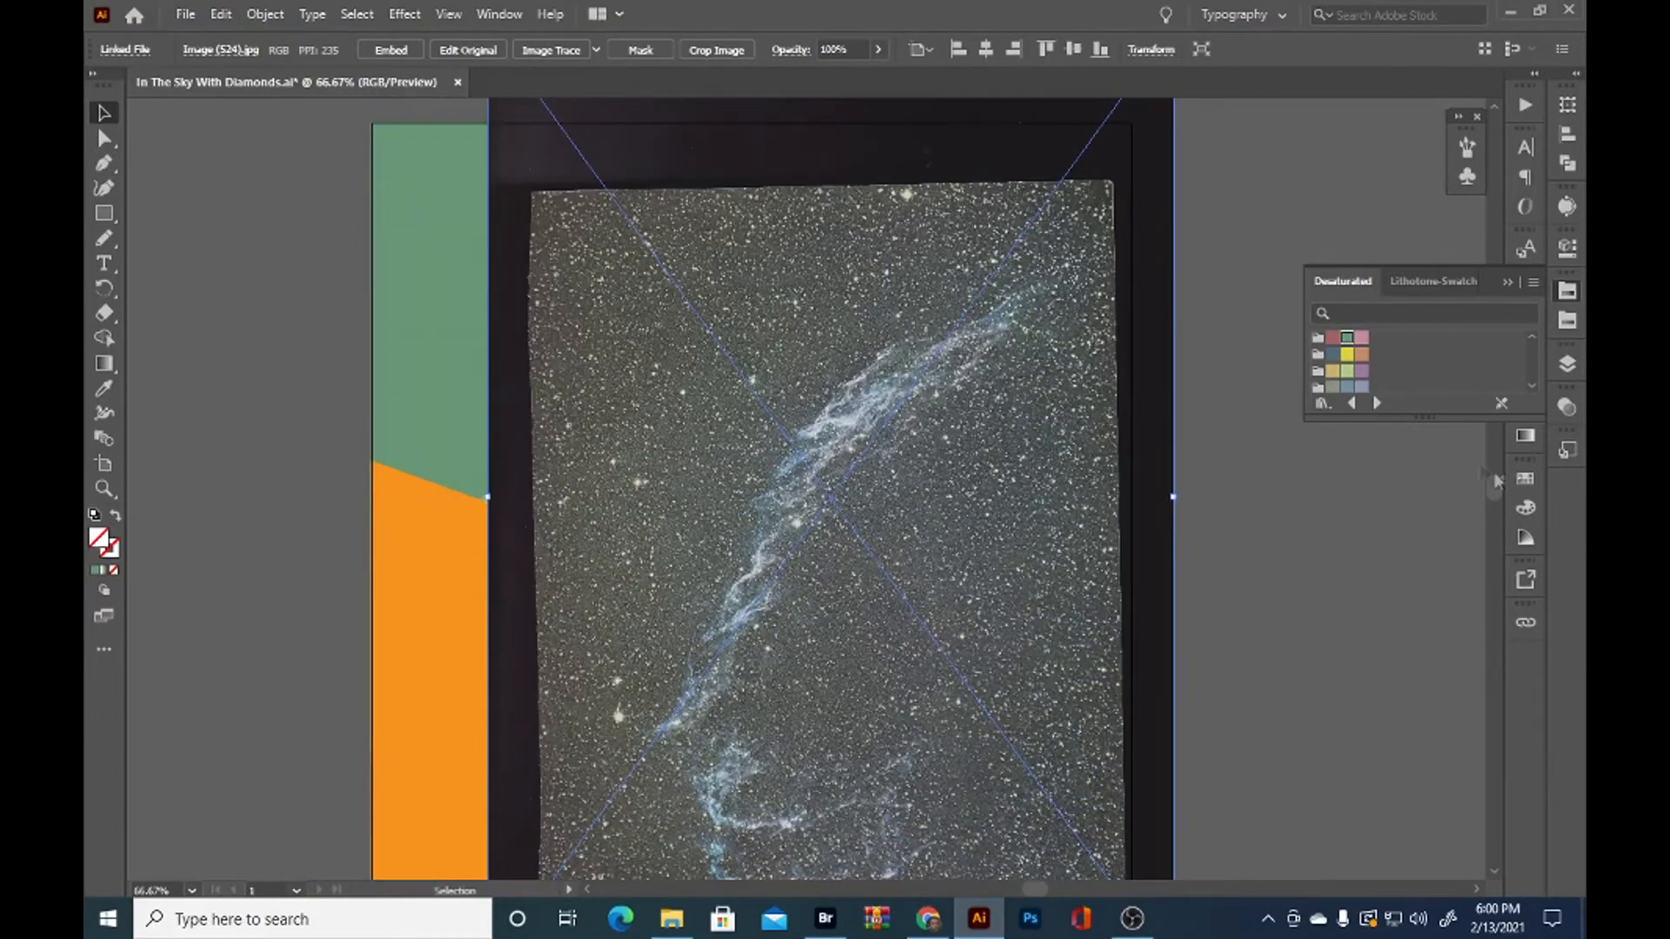
left_click(1564, 369)
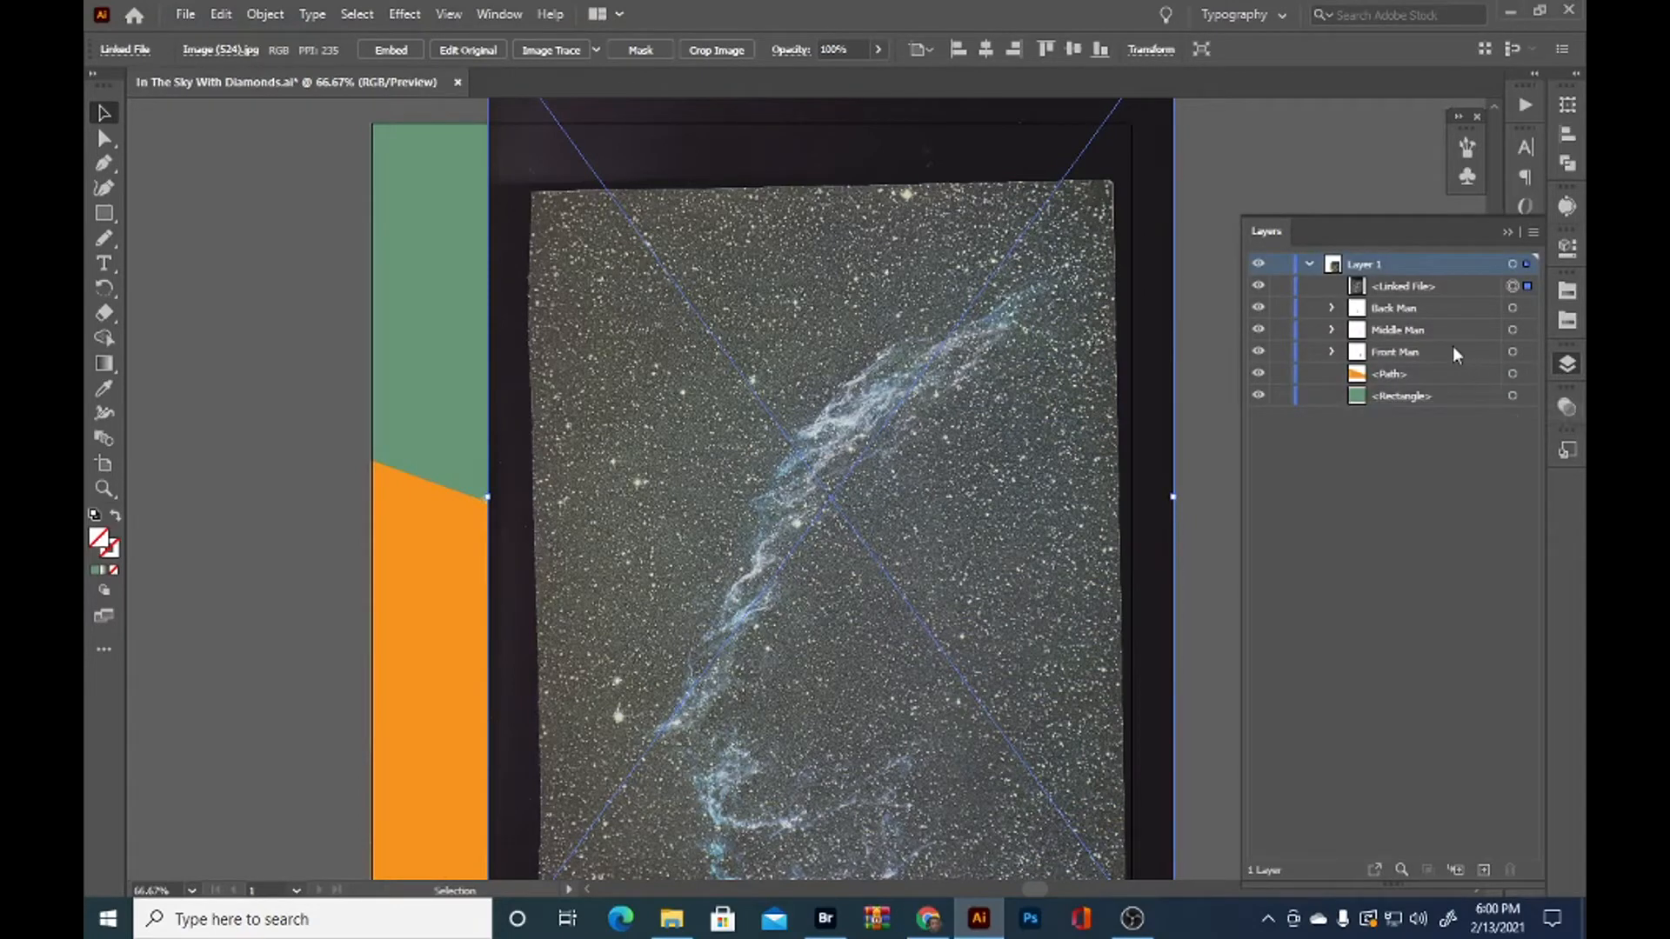
left_click(1528, 374)
scroll(578, 636, "down", 2)
left_click_drag(654, 257, 949, 209)
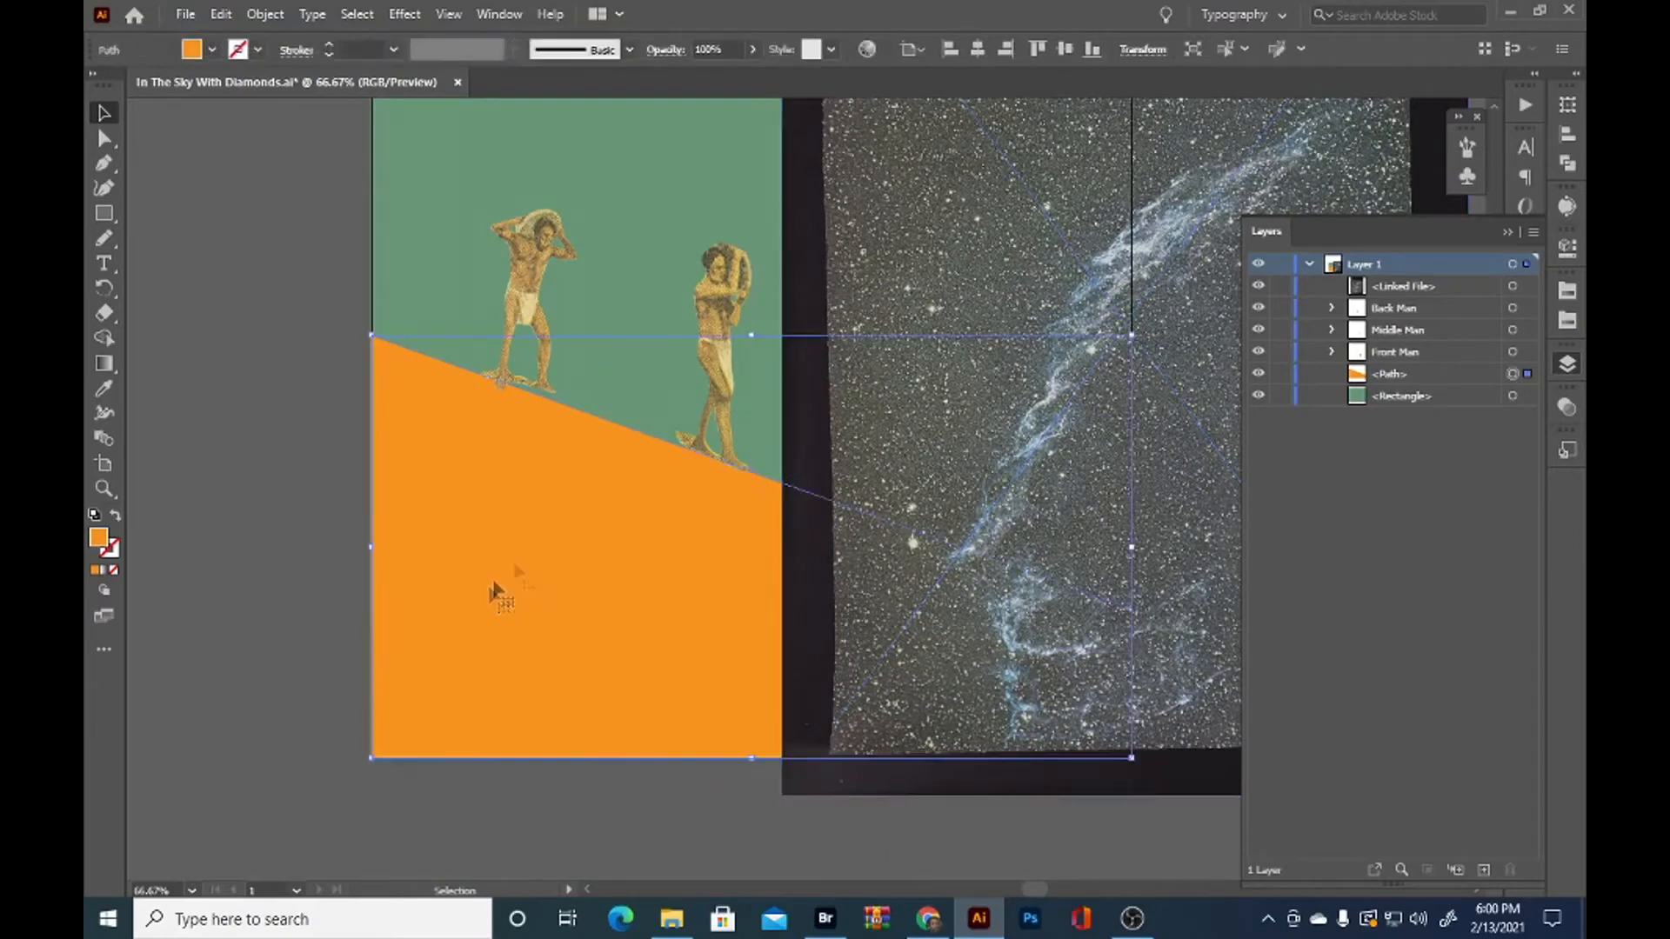
scroll(591, 601, "up", 2)
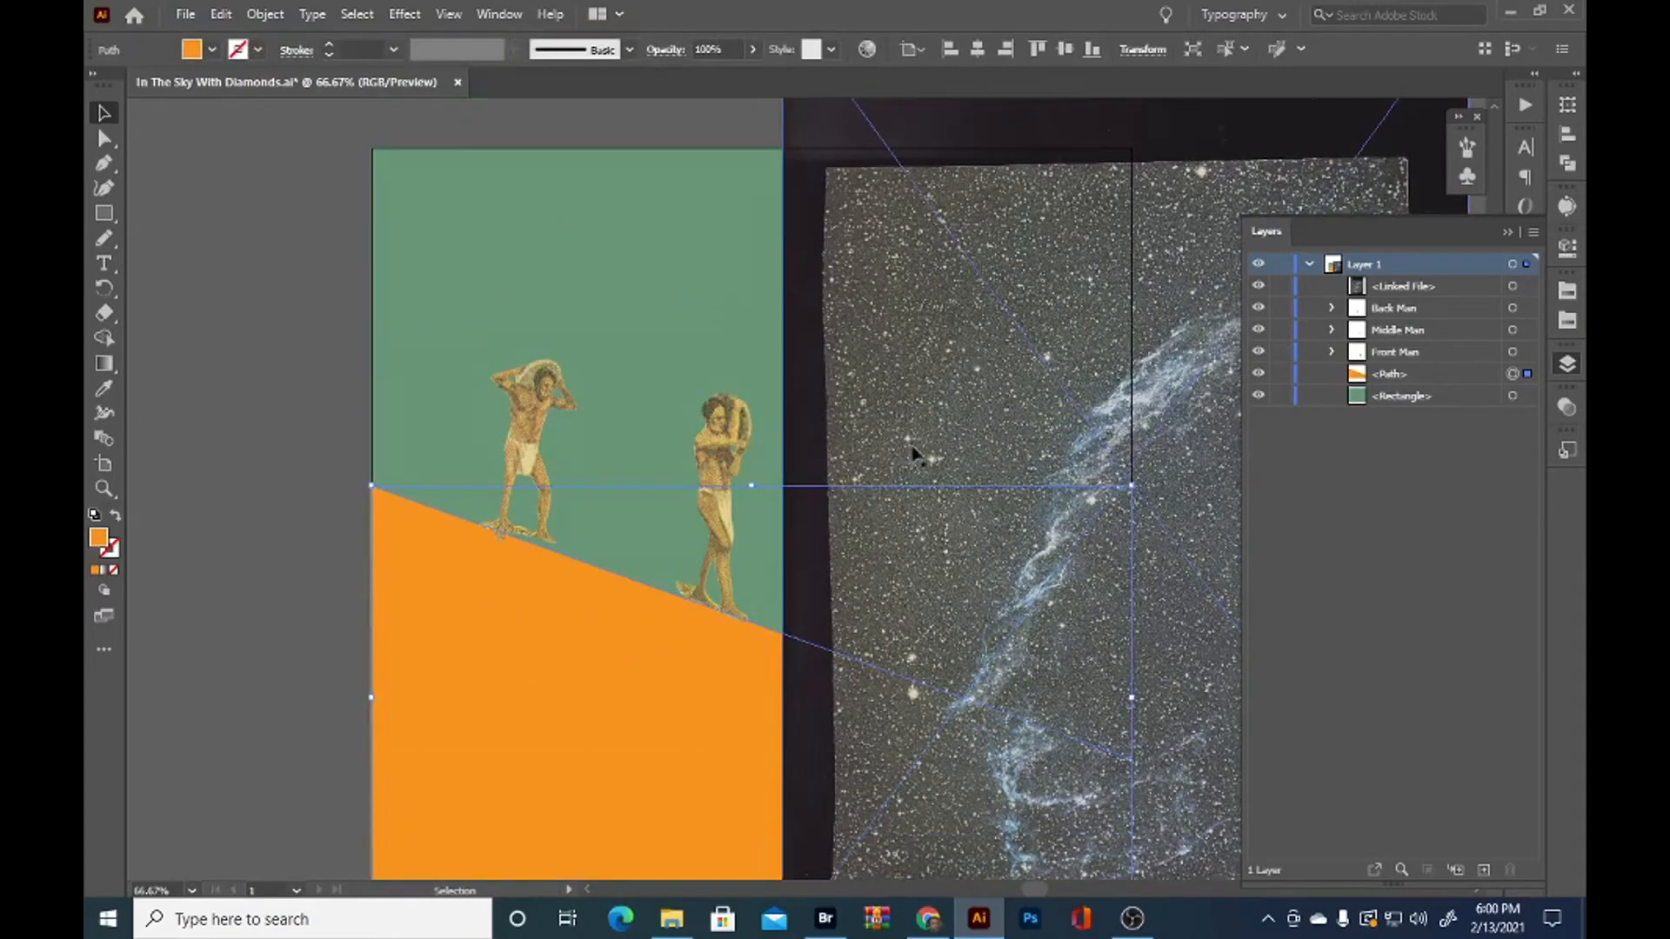
Move the nebula image back over the artboard, enlarge it beyond all edges, and rotate it about 70 degrees counterclockwise
left_click(939, 435)
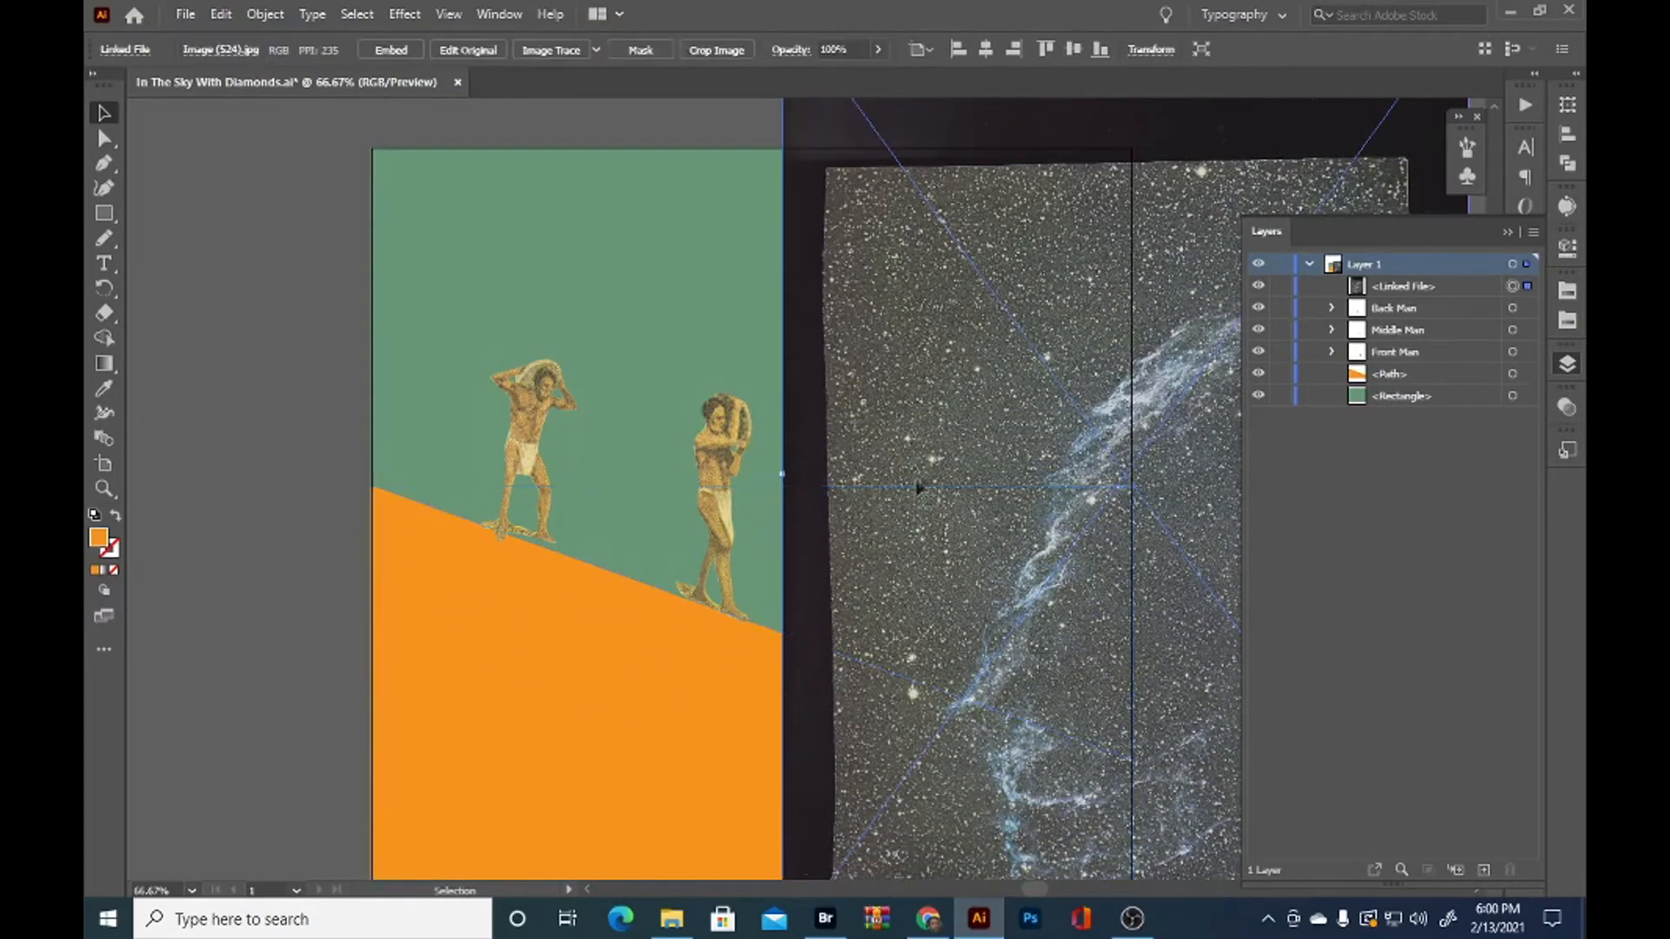
scroll(921, 484, "down", 1)
left_click_drag(1140, 470, 720, 474)
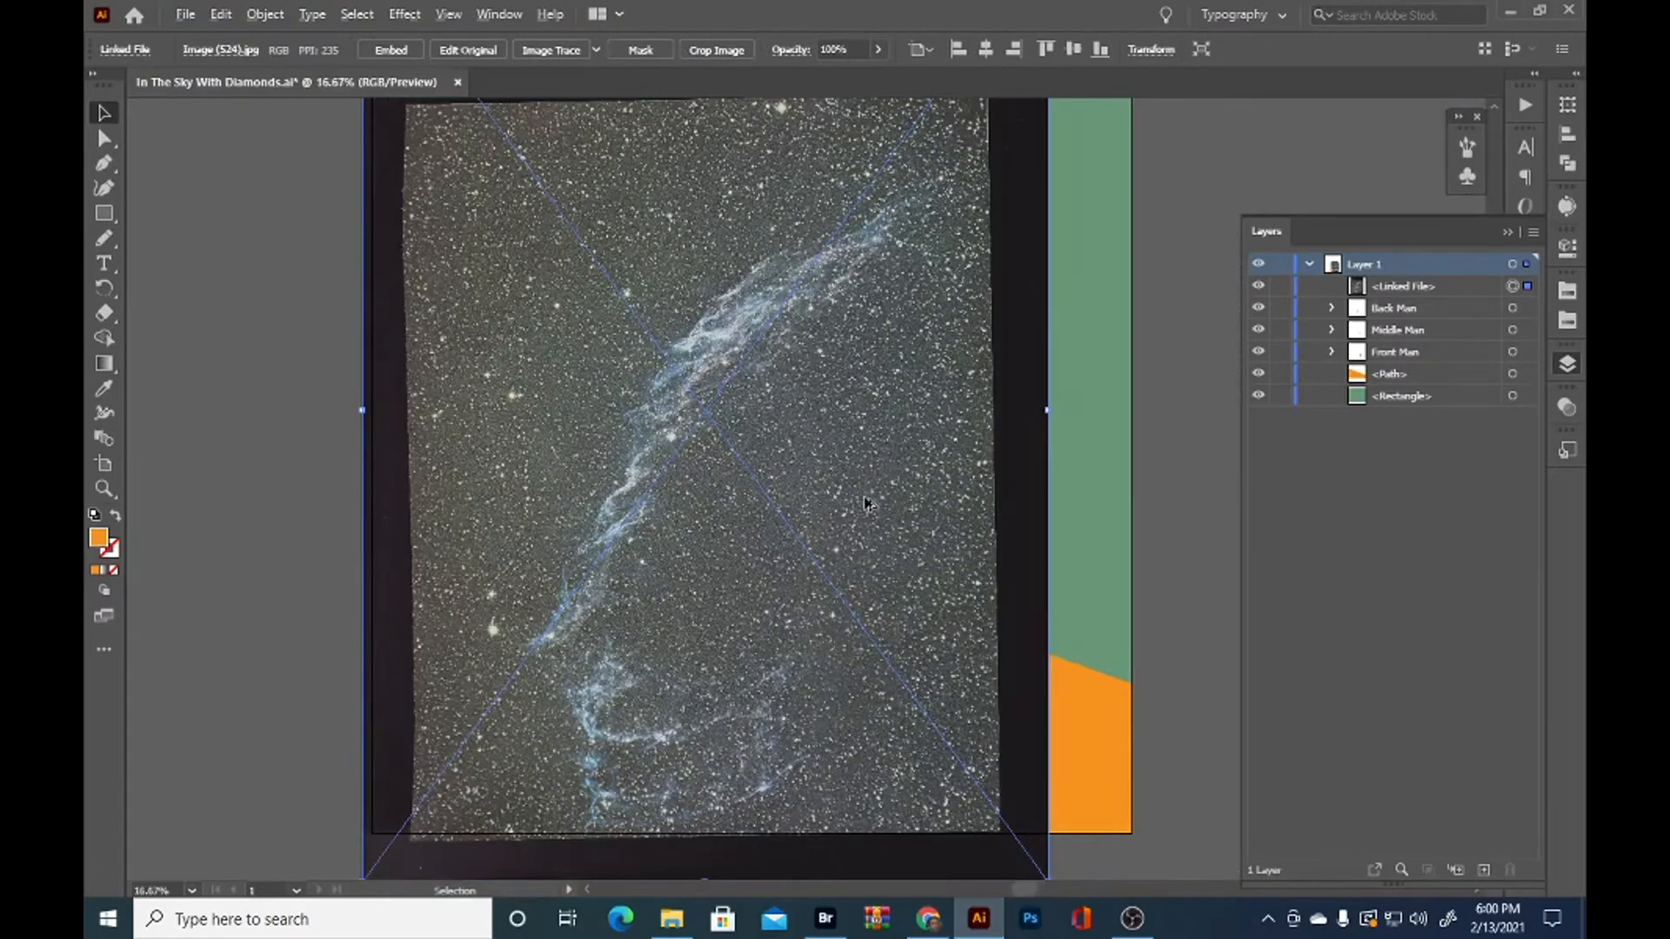
key("ctrl+minus")
key("ctrl+minus")
key("ctrl+minus")
key("ctrl+minus")
left_click_drag(840, 570, 913, 679)
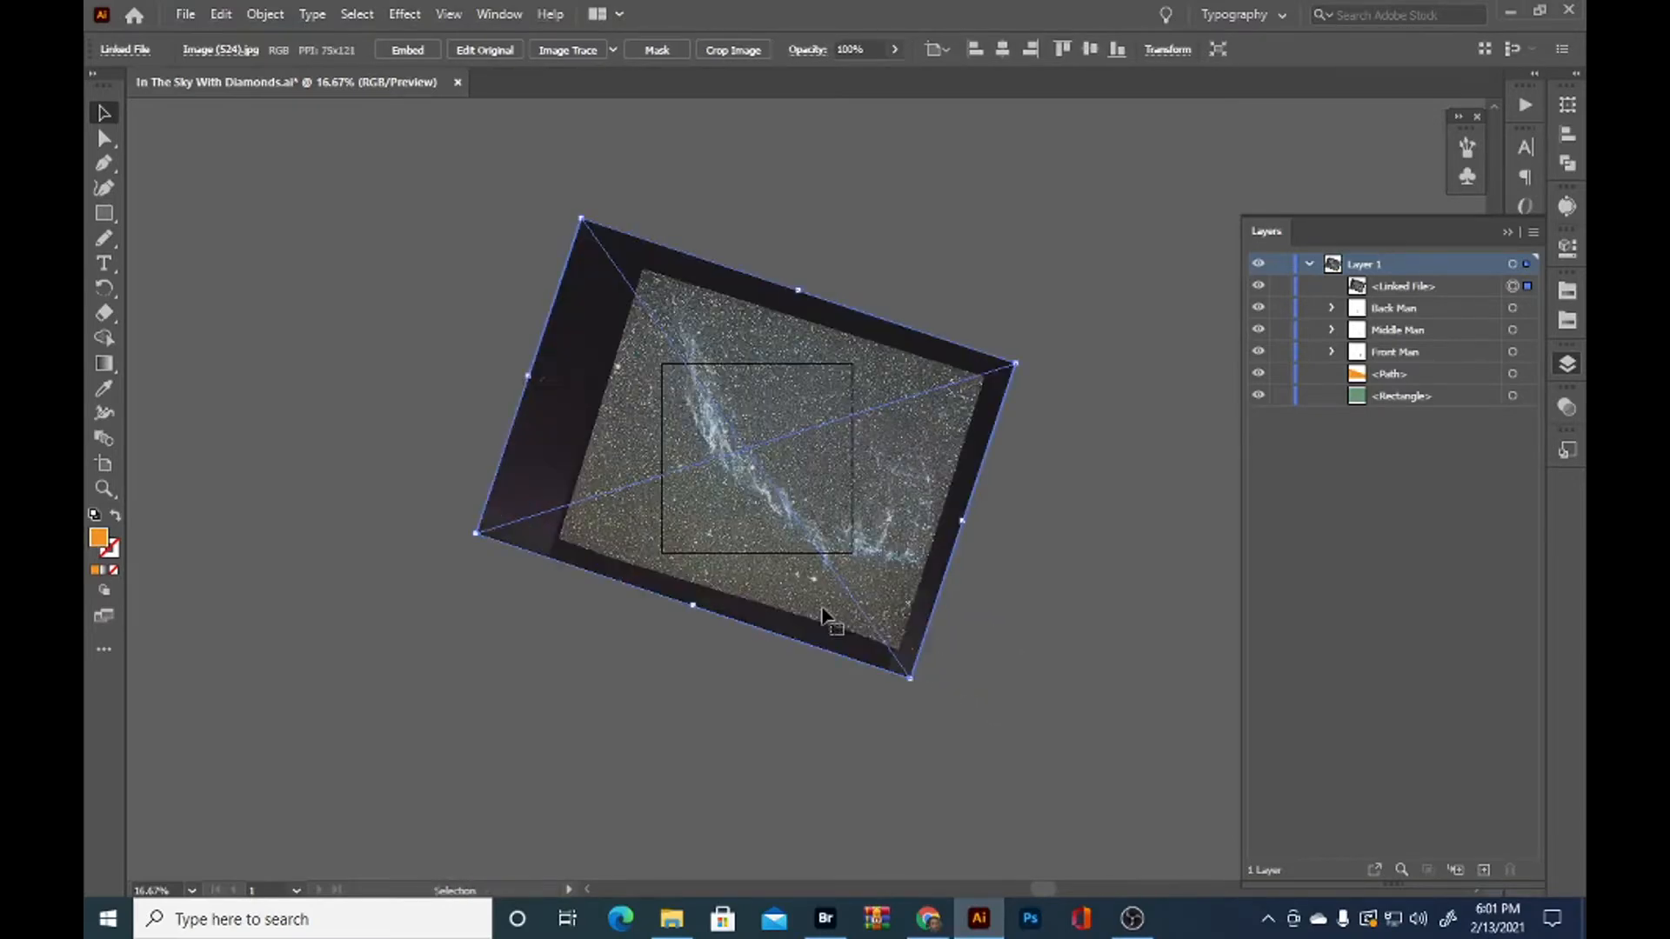
left_click_drag(783, 593, 776, 630)
Shift the rotated nebula image so its bright streak runs diagonally down through the artboard
key("ctrl+equal")
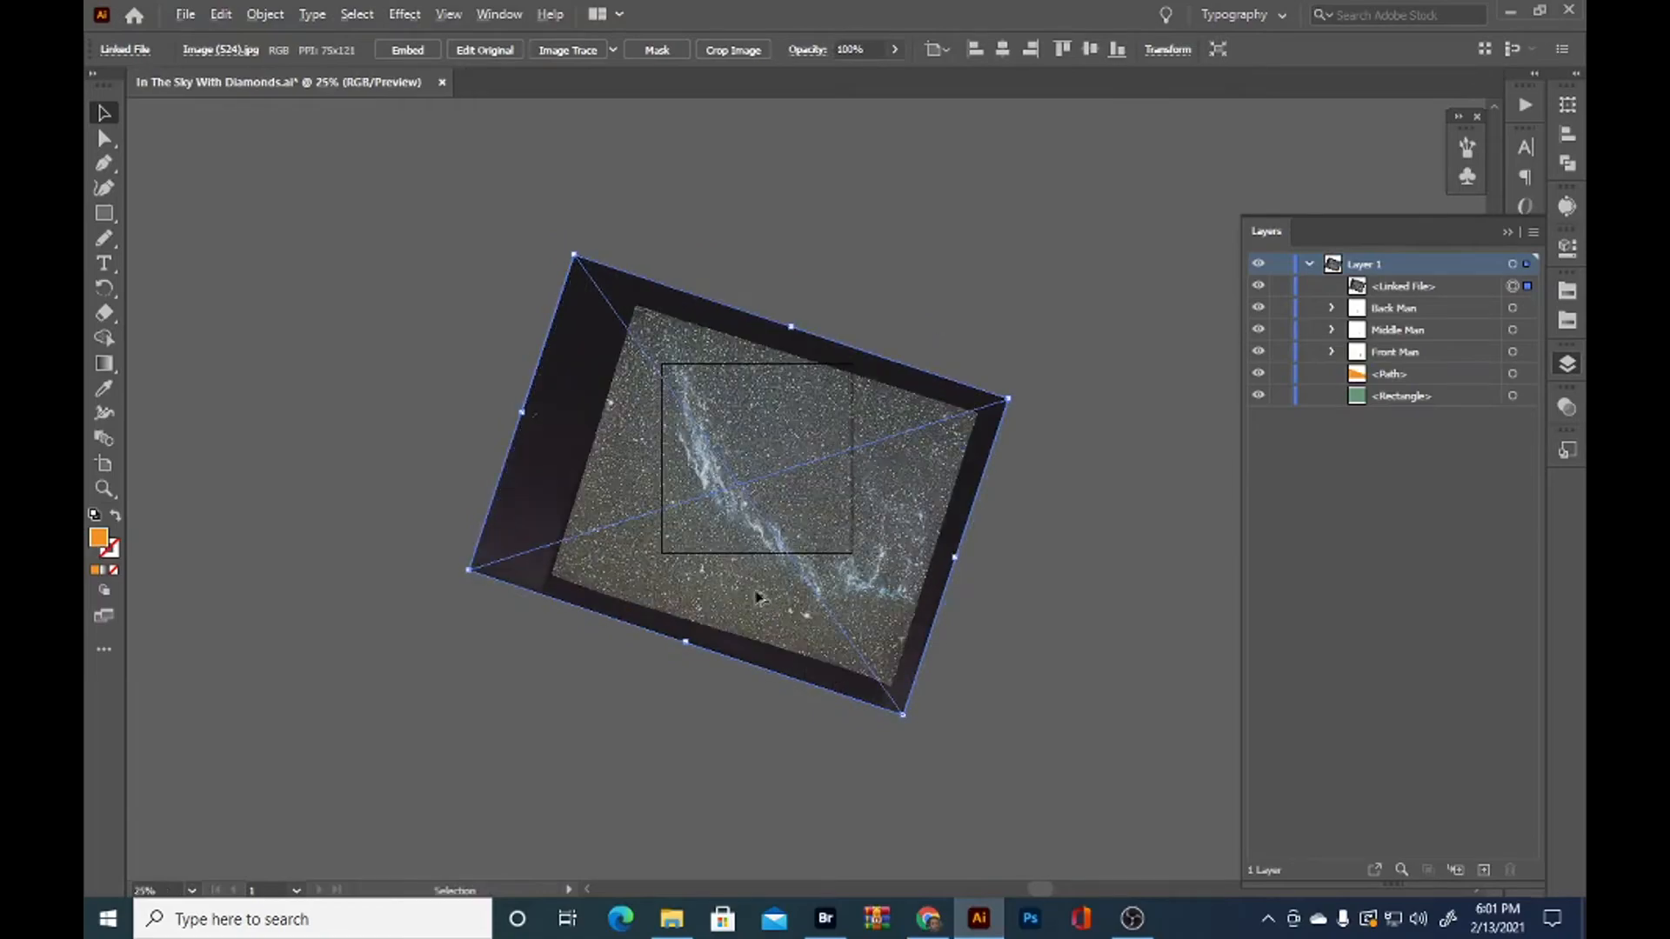
scroll(759, 603, "up", 3)
scroll(854, 344, "down", 1)
left_click_drag(868, 396, 790, 654)
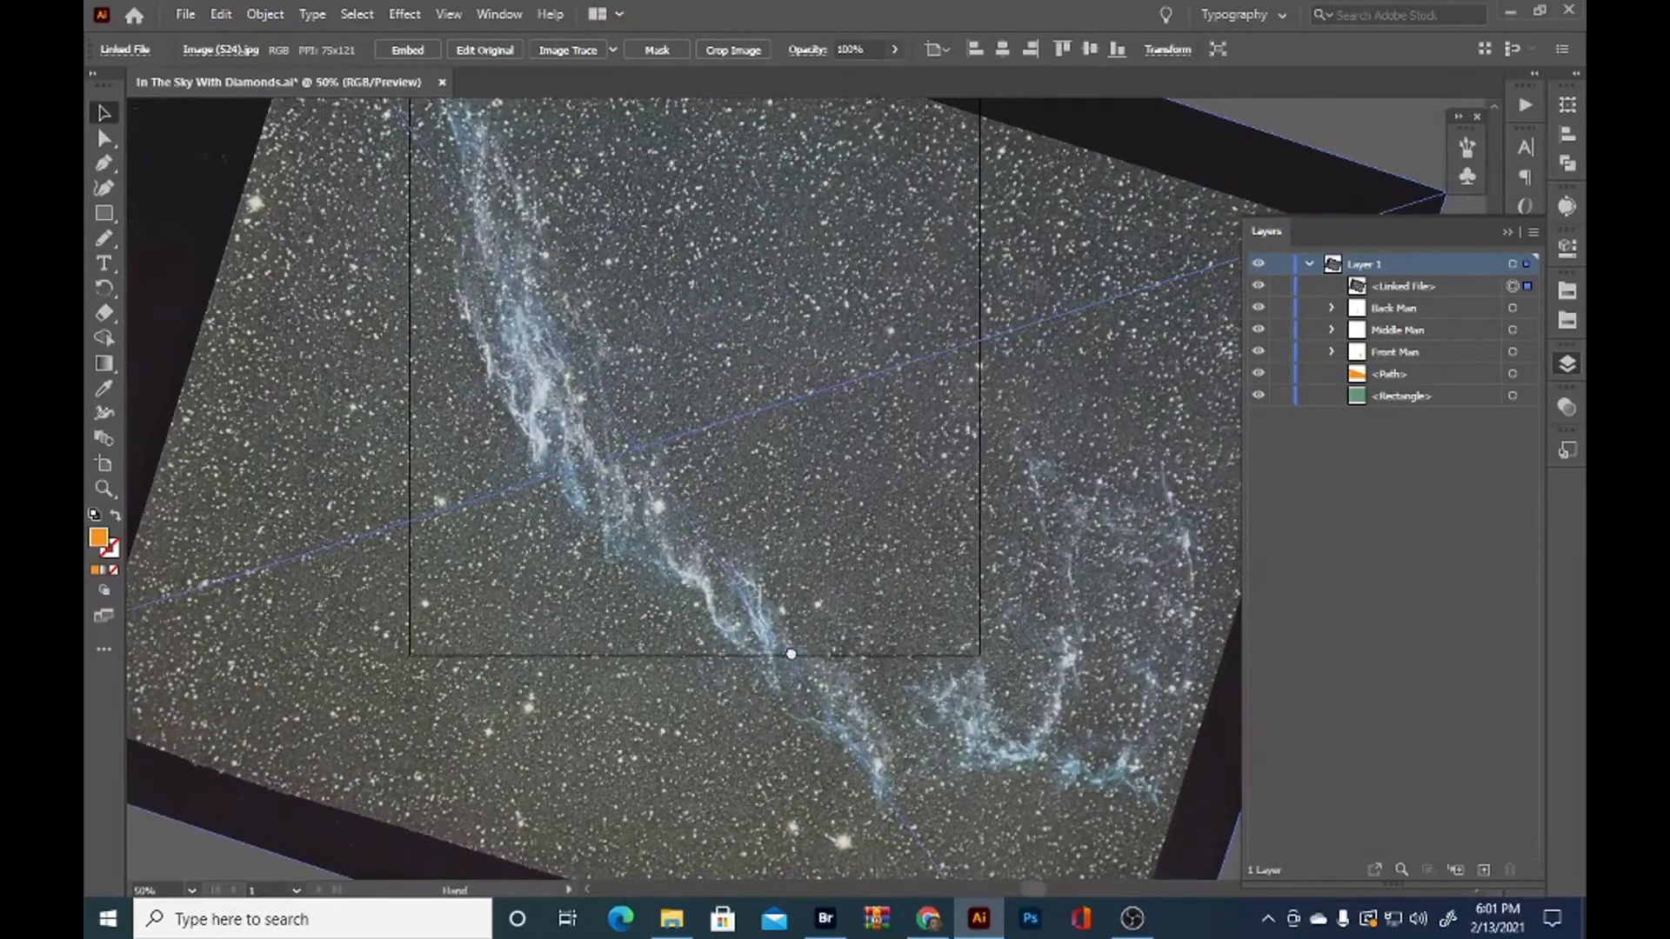
scroll(788, 613, "down", 1)
left_click_drag(1021, 681, 1044, 632)
left_click_drag(972, 683, 952, 631)
scroll(928, 604, "down", 1)
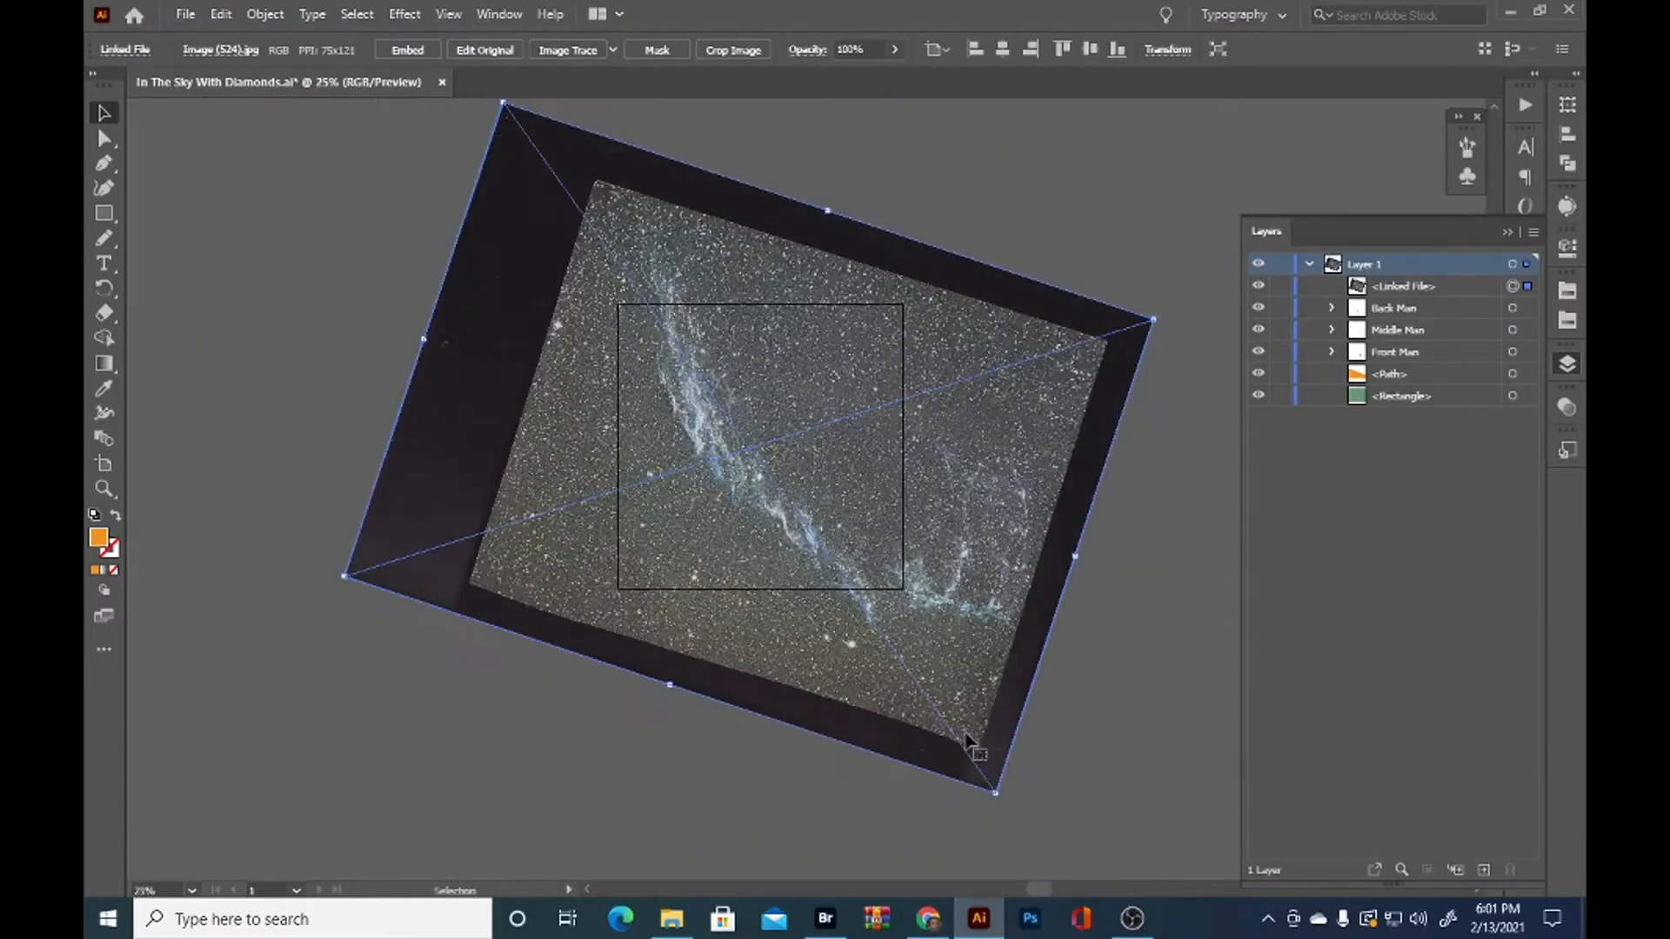
Scale the rotated nebula image down proportionally, and nudge it so it still covers the artboard
left_click_drag(995, 792, 955, 733)
left_click_drag(972, 477, 971, 498)
left_click_drag(957, 750, 931, 723)
mouse_move(955, 472)
left_mouse_down()
mouse_move(950, 497)
mouse_move(955, 476)
left_mouse_up()
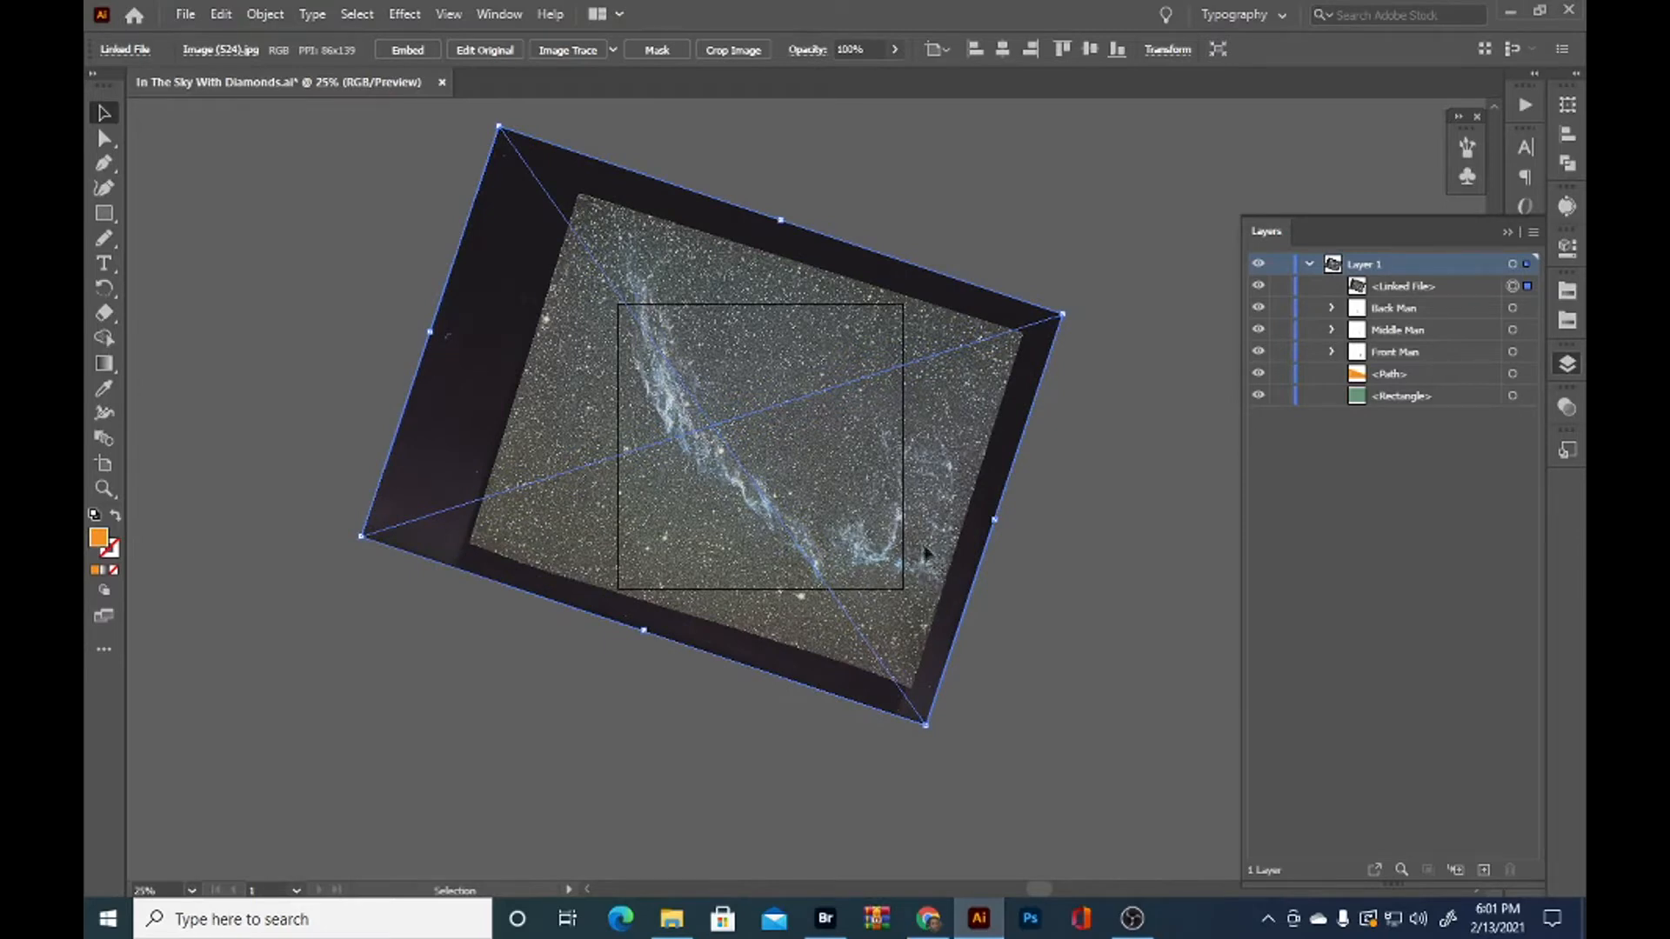
Fine-tune the nebula image's size and position so the streak's lower end falls near the artboard's lower right corner
left_click(932, 727)
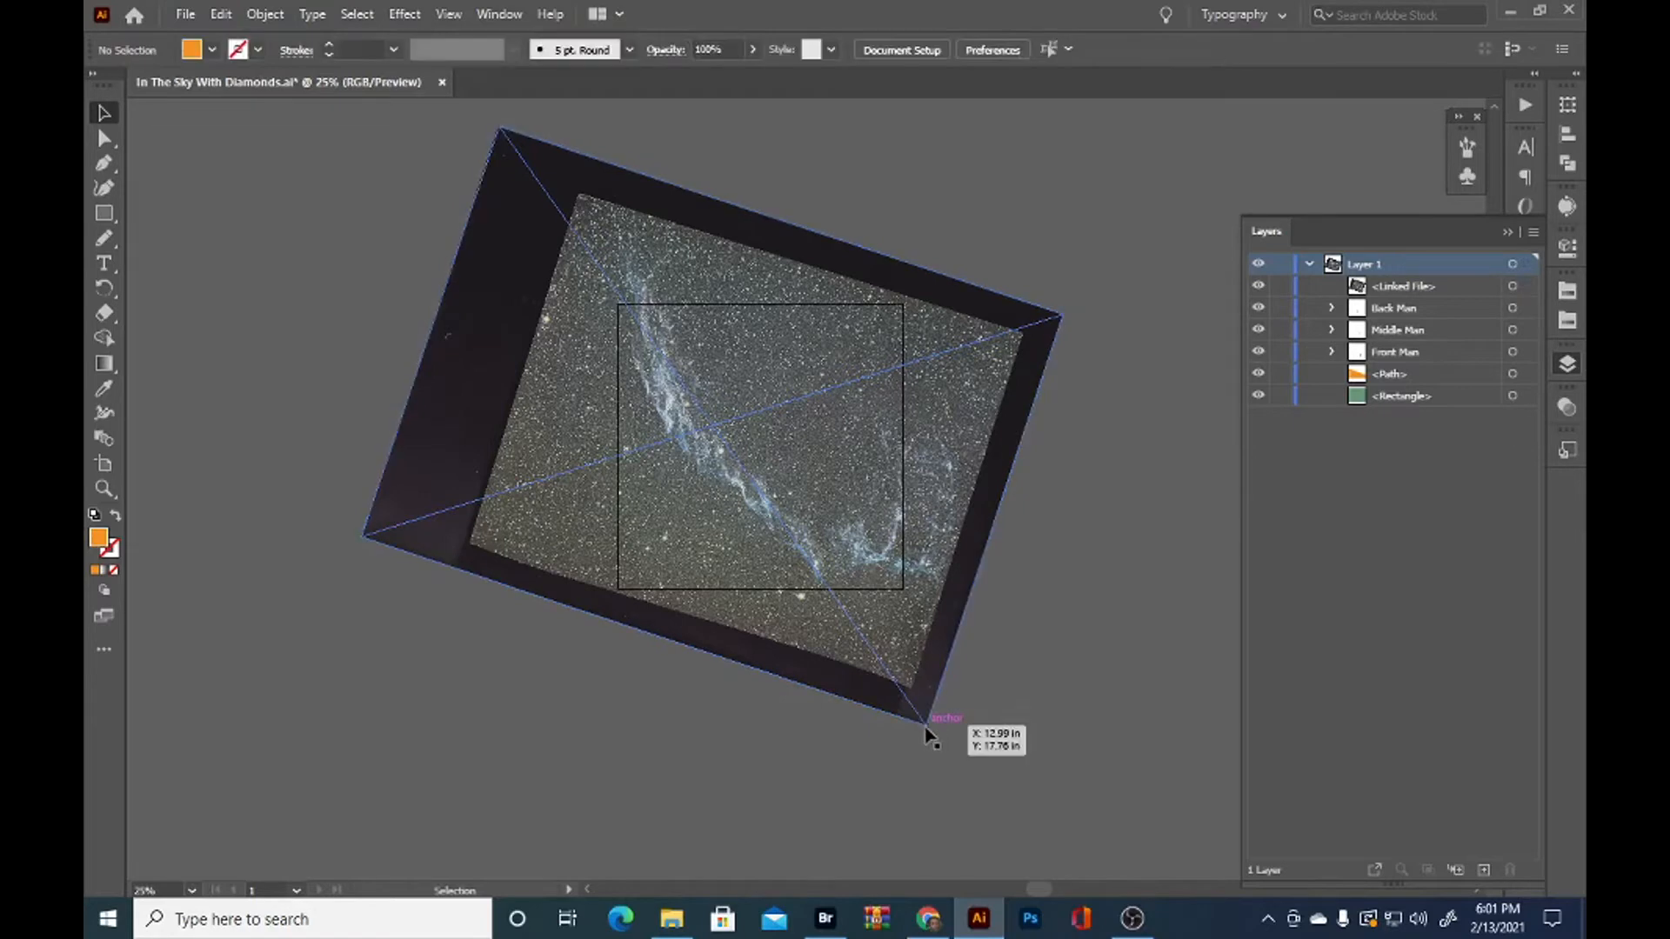
left_click(904, 642)
left_click_drag(924, 727, 901, 700)
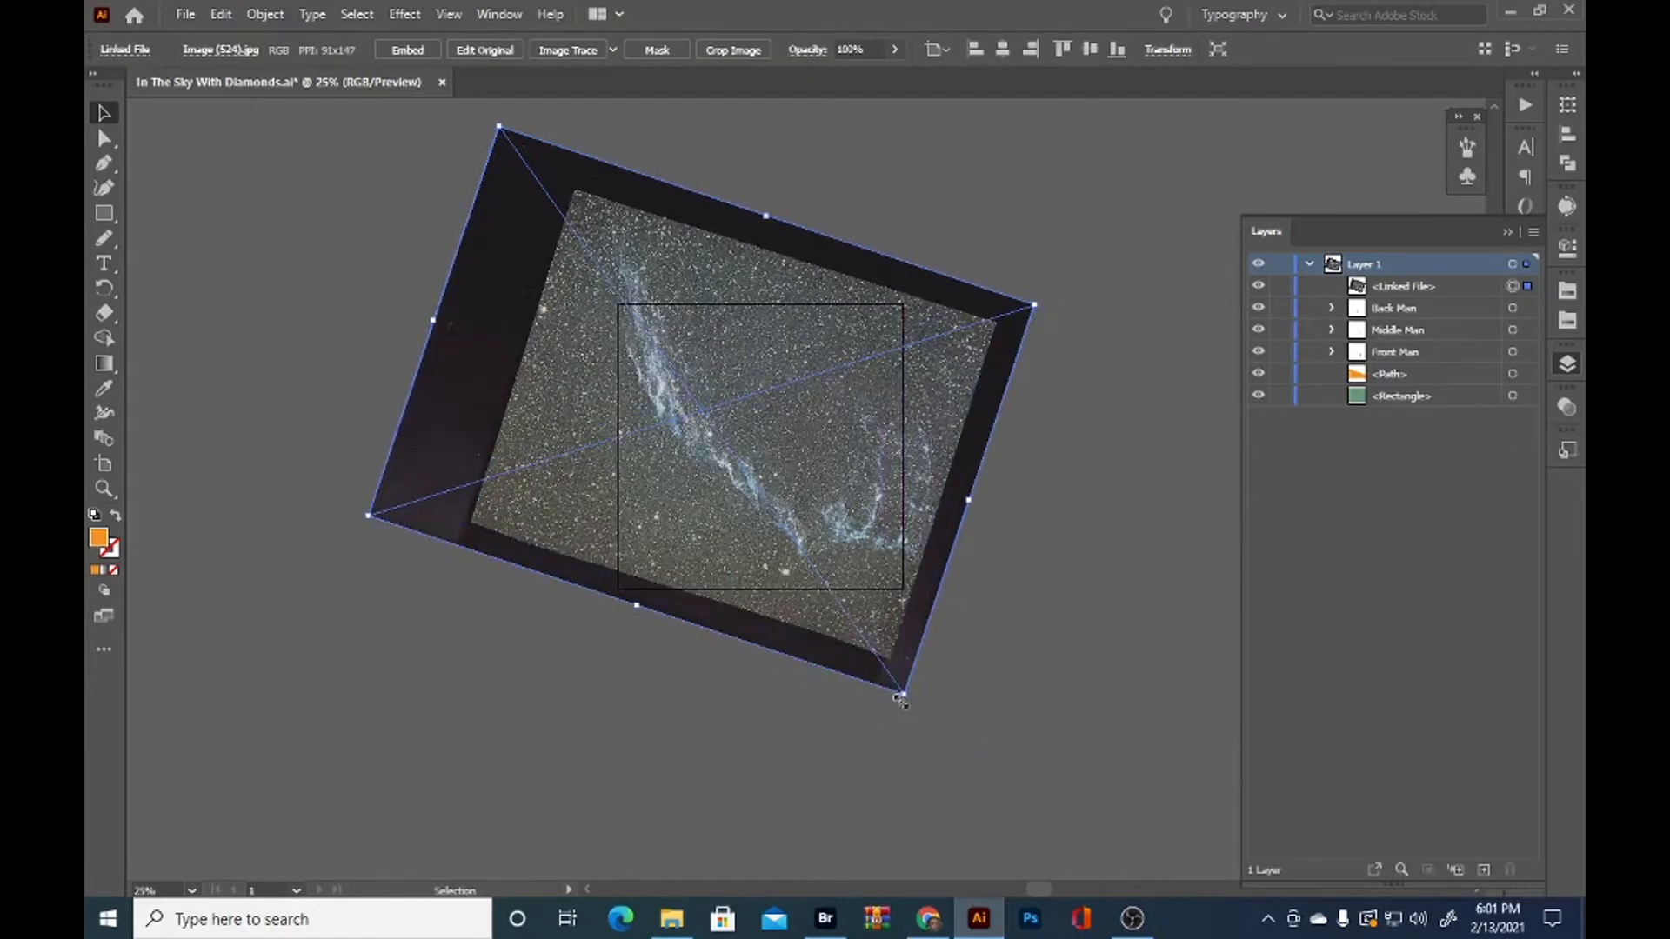
left_click_drag(790, 518, 795, 534)
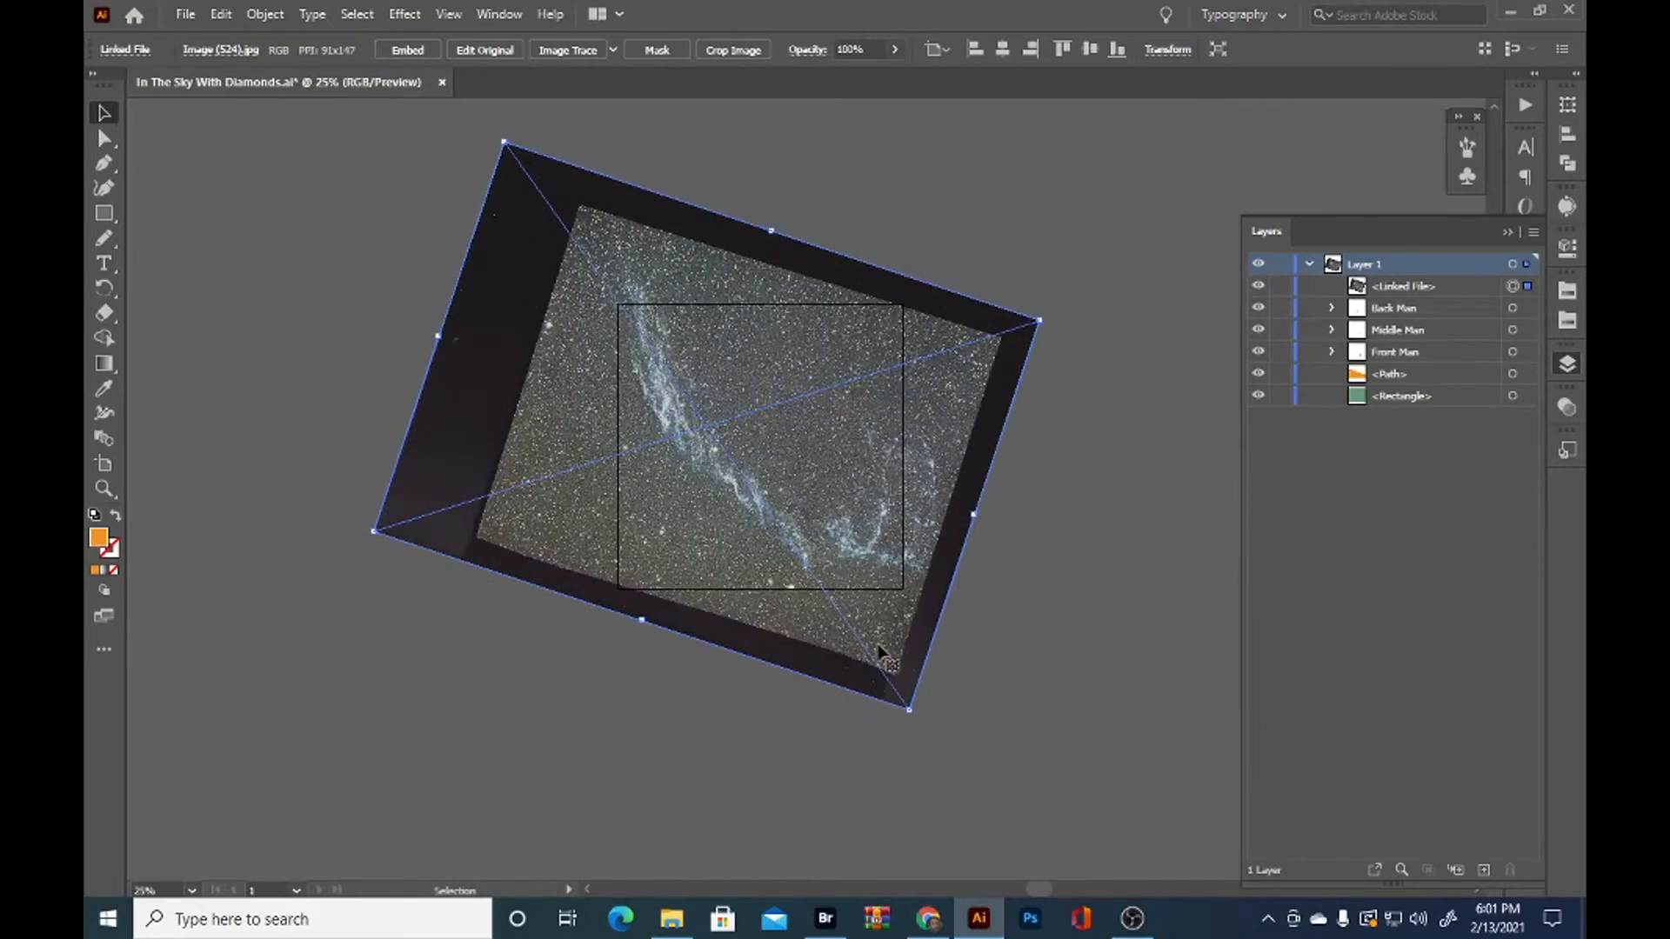
left_click_drag(900, 699, 938, 749)
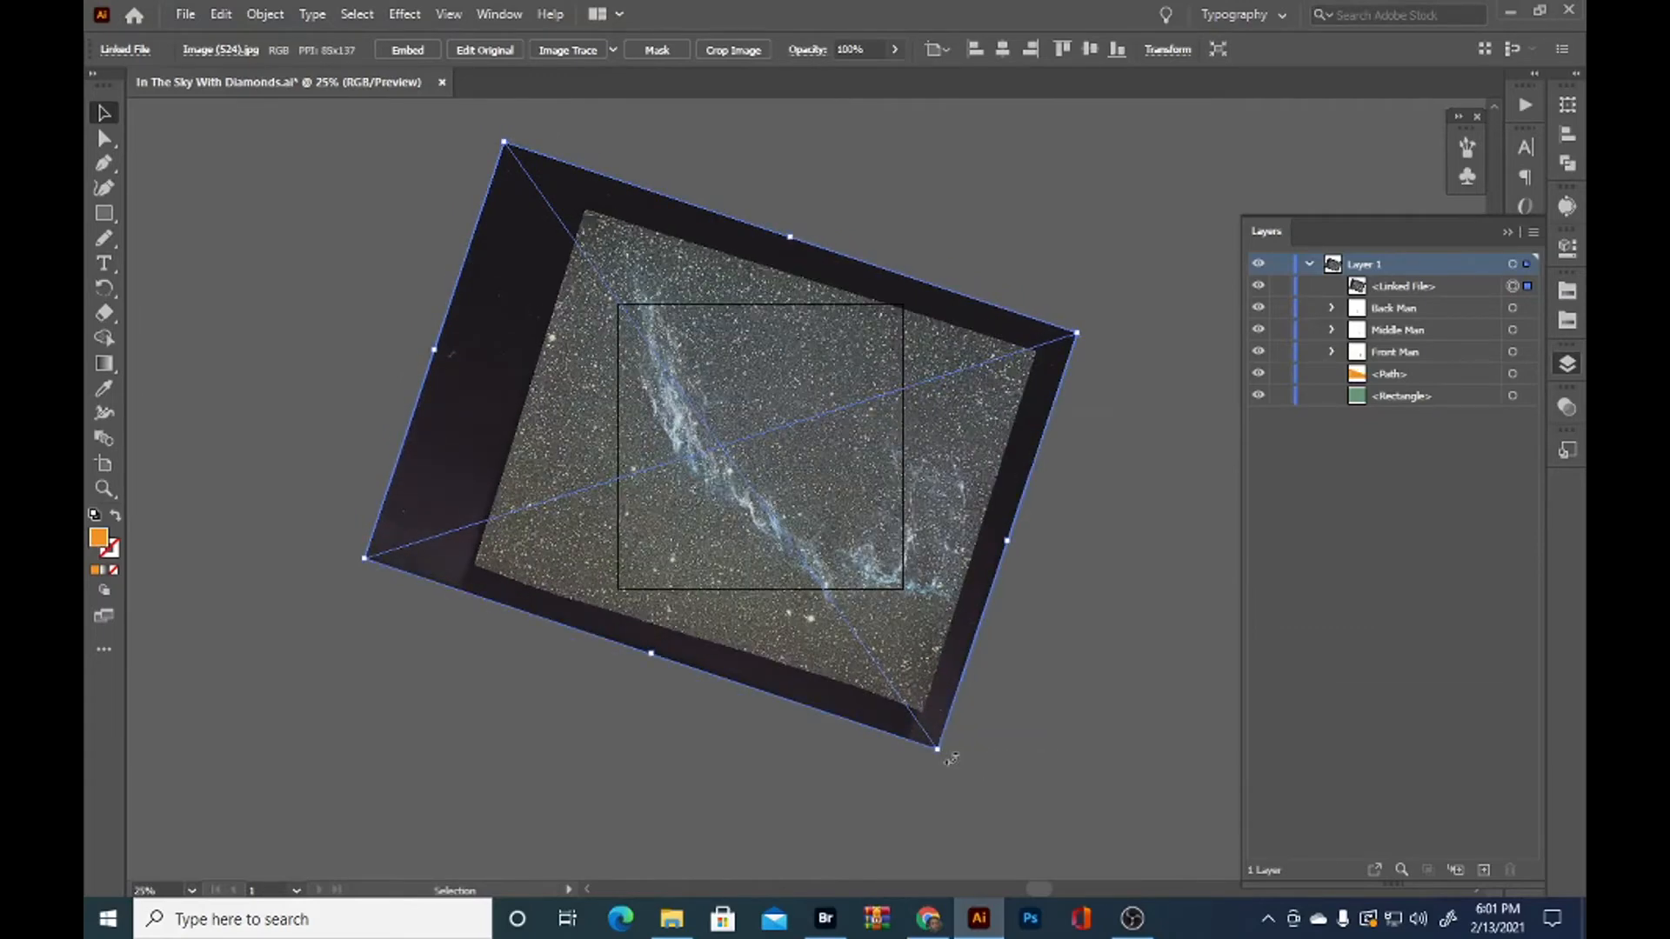
left_click_drag(955, 550, 950, 543)
Restack the linked nebula image between the orange path and the green rectangle in Layer 1
scroll(829, 497, "up", 3)
key("space")
left_click_drag(905, 490, 1028, 577)
left_click_drag(1416, 302, 1431, 384)
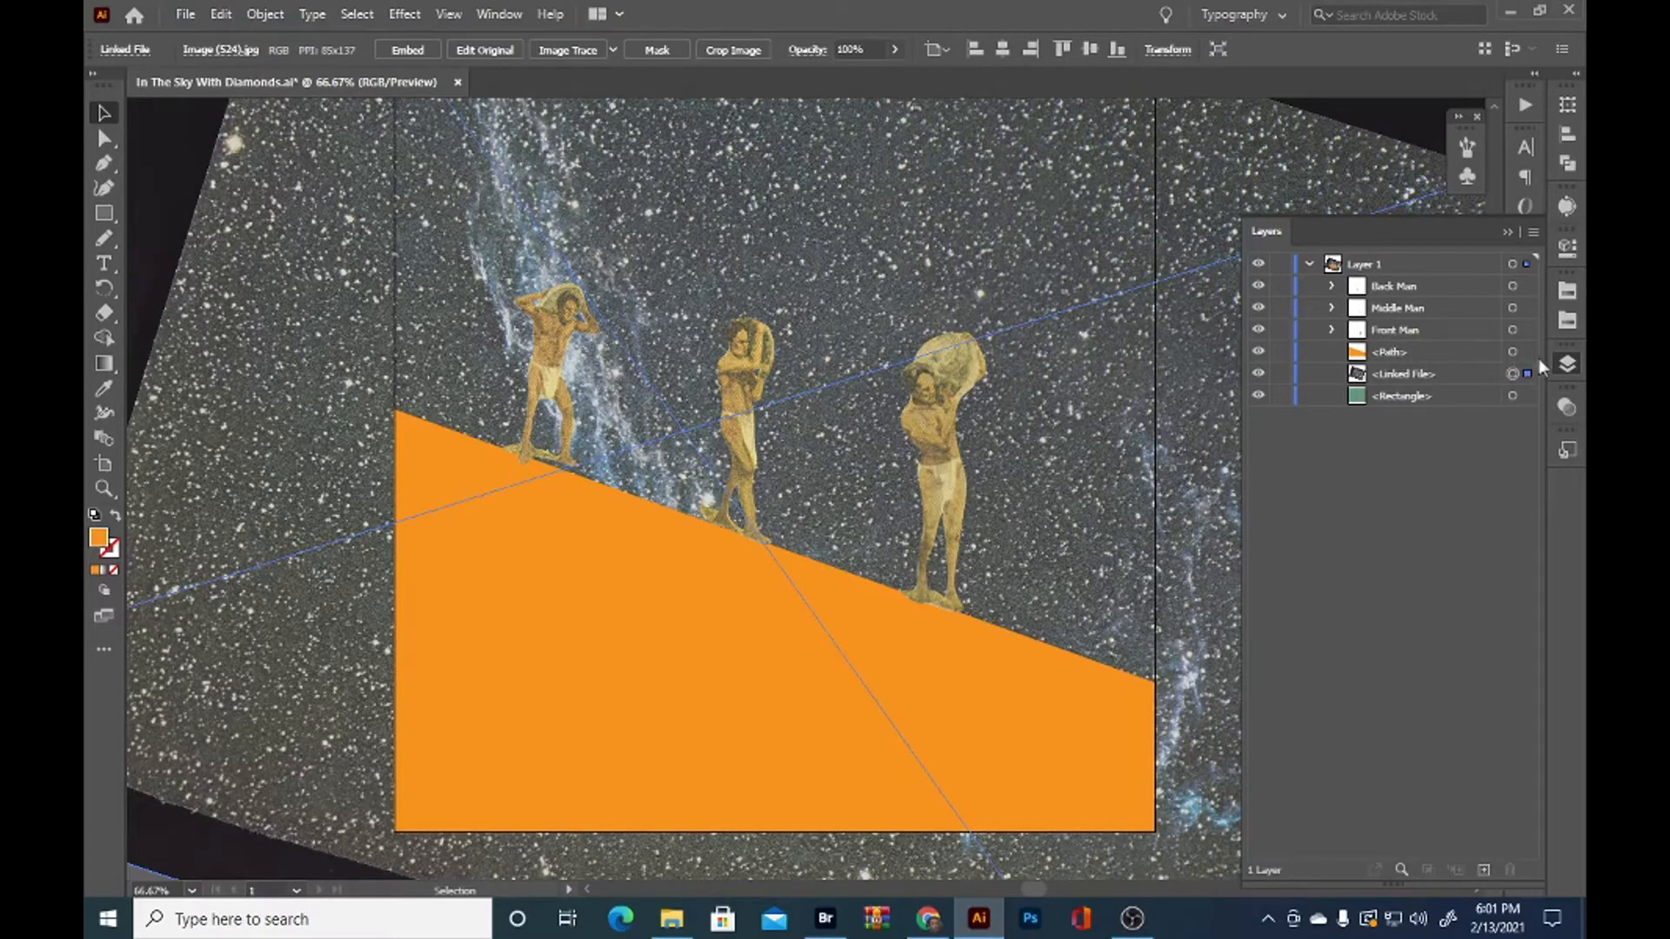
Make a clipping mask from the orange slope path and the nebula image, and deselect the result
left_click(1513, 351)
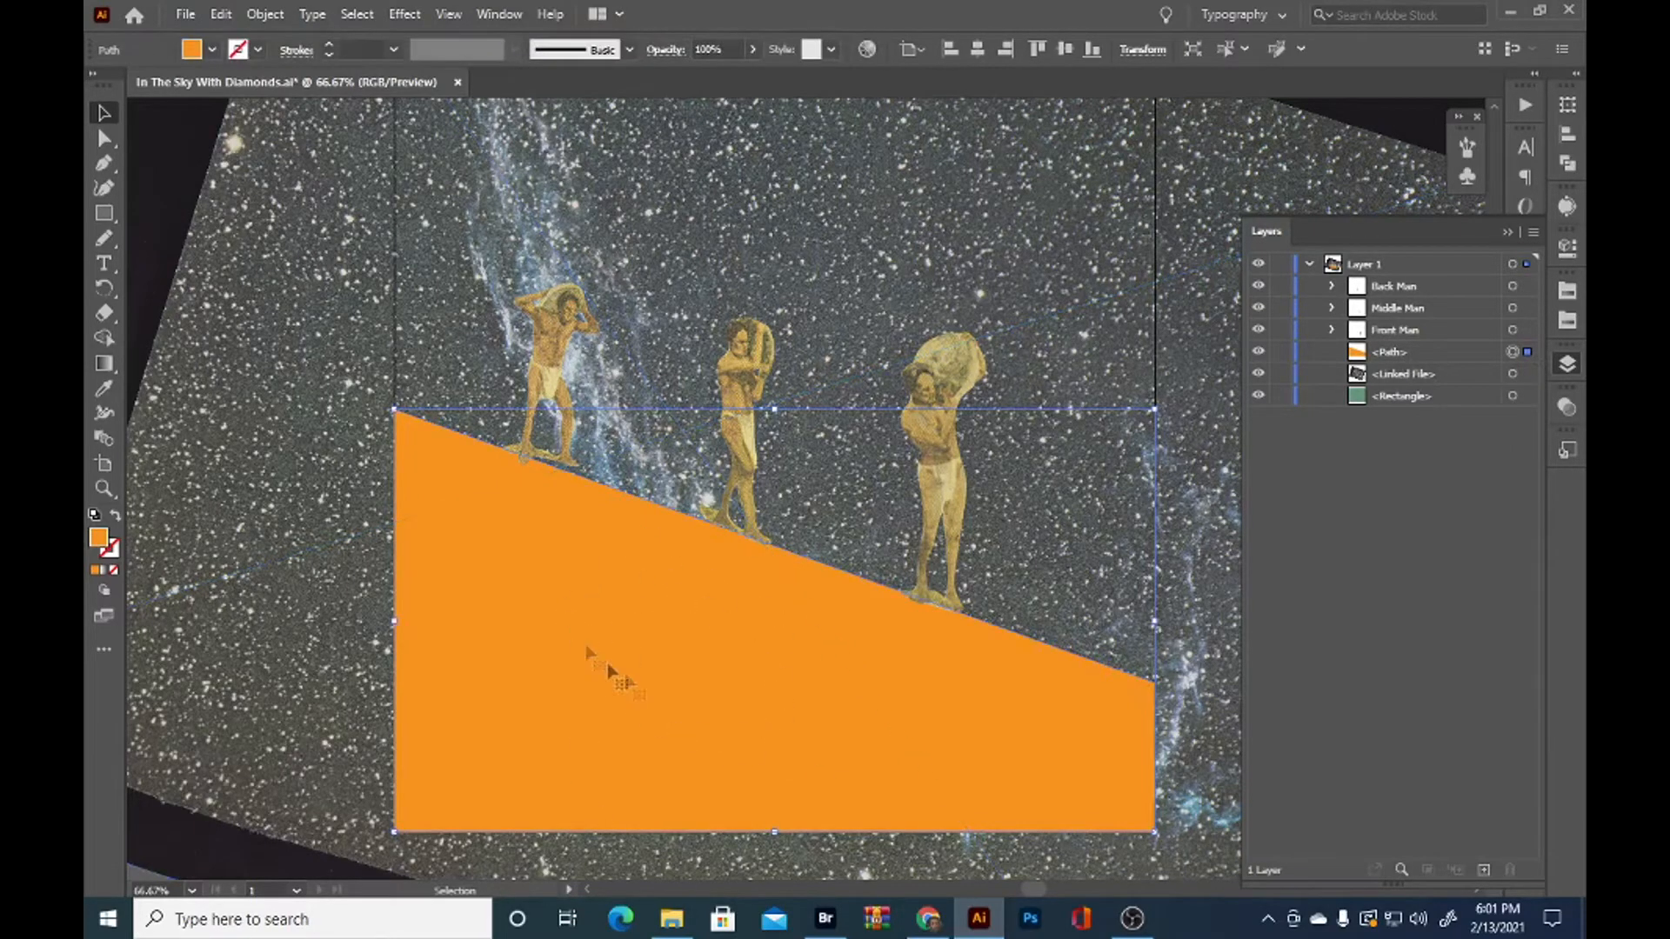
left_click(1529, 377, "shift")
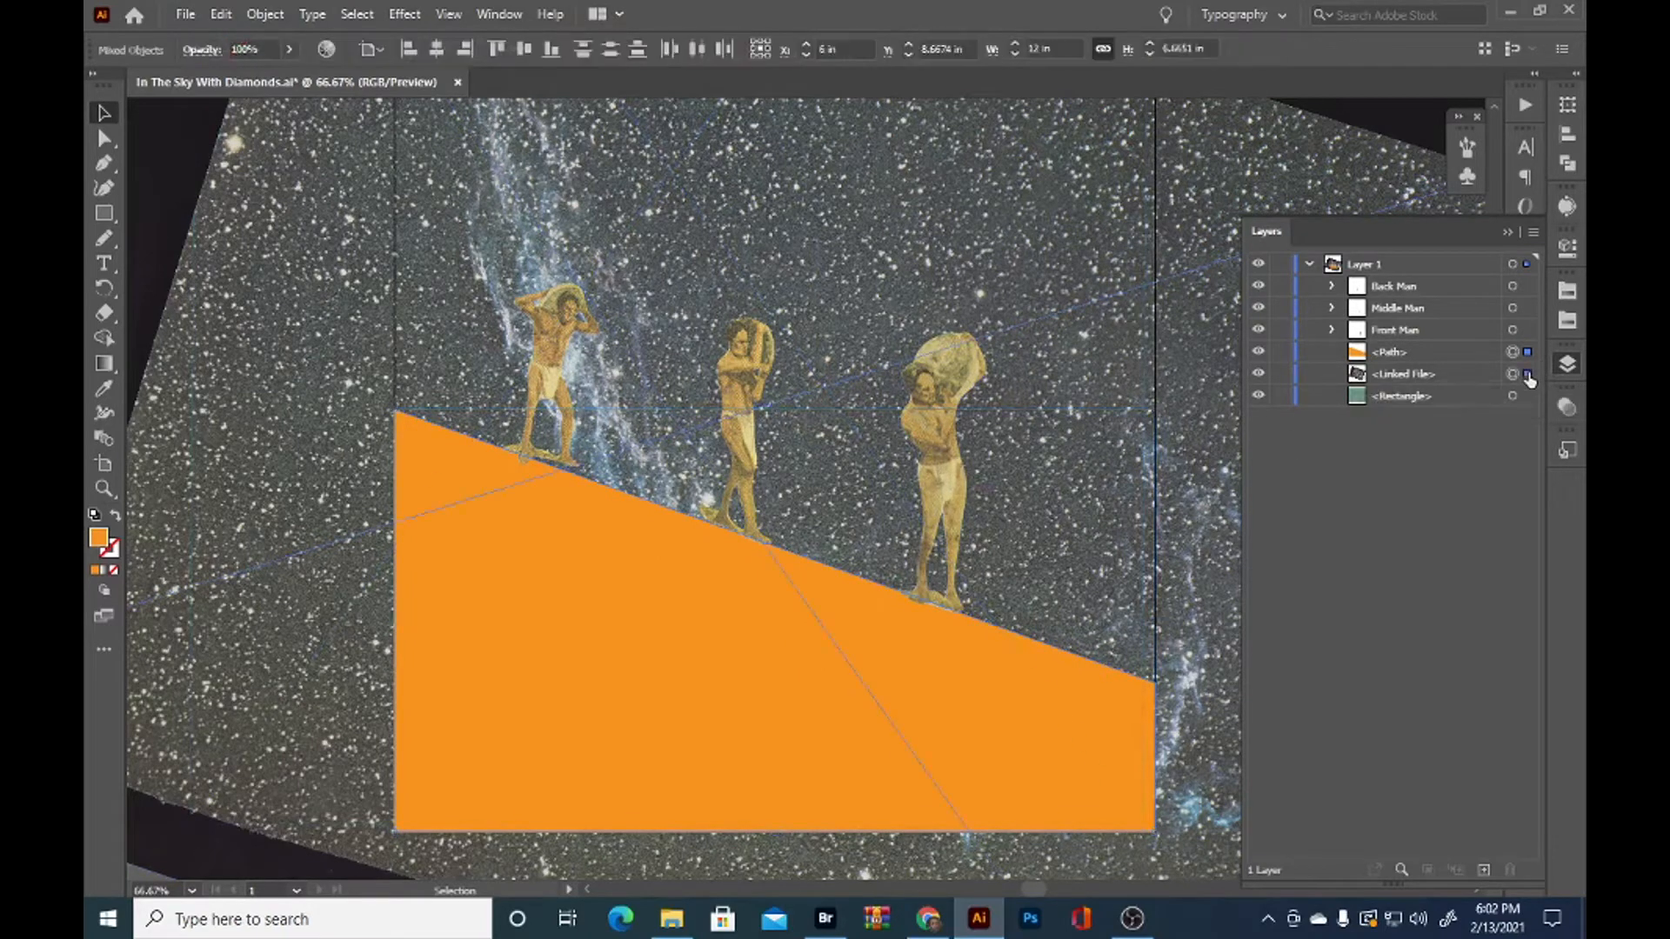
right_click(718, 620)
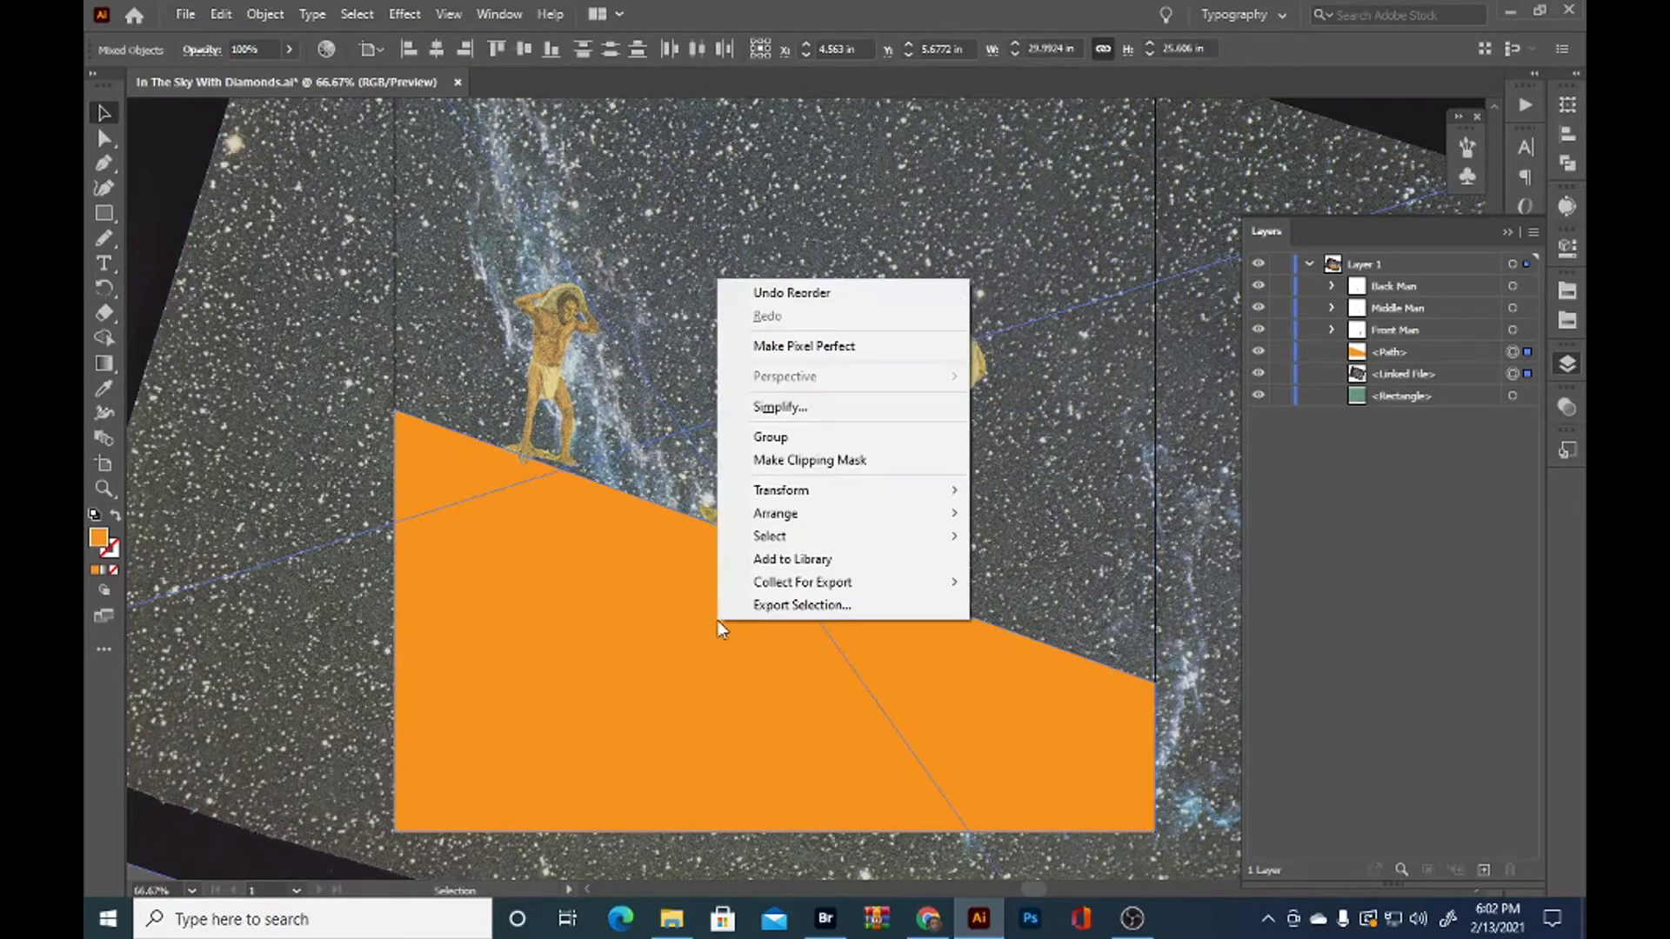
left_click(809, 461)
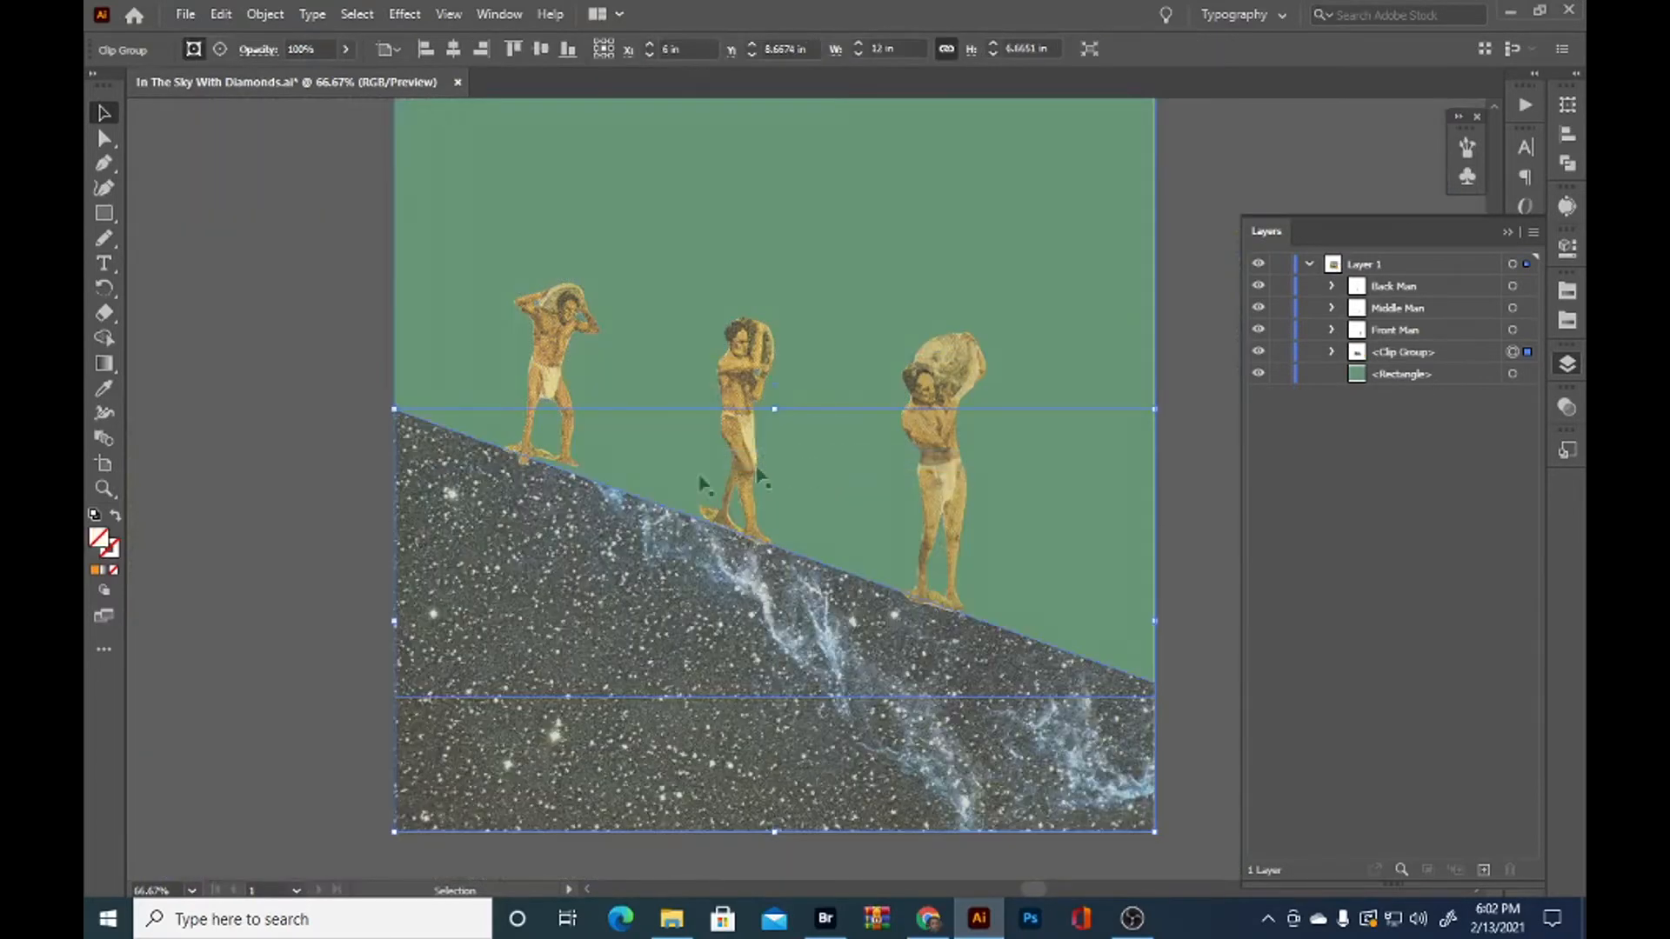
left_click(273, 554)
key("ctrl+0")
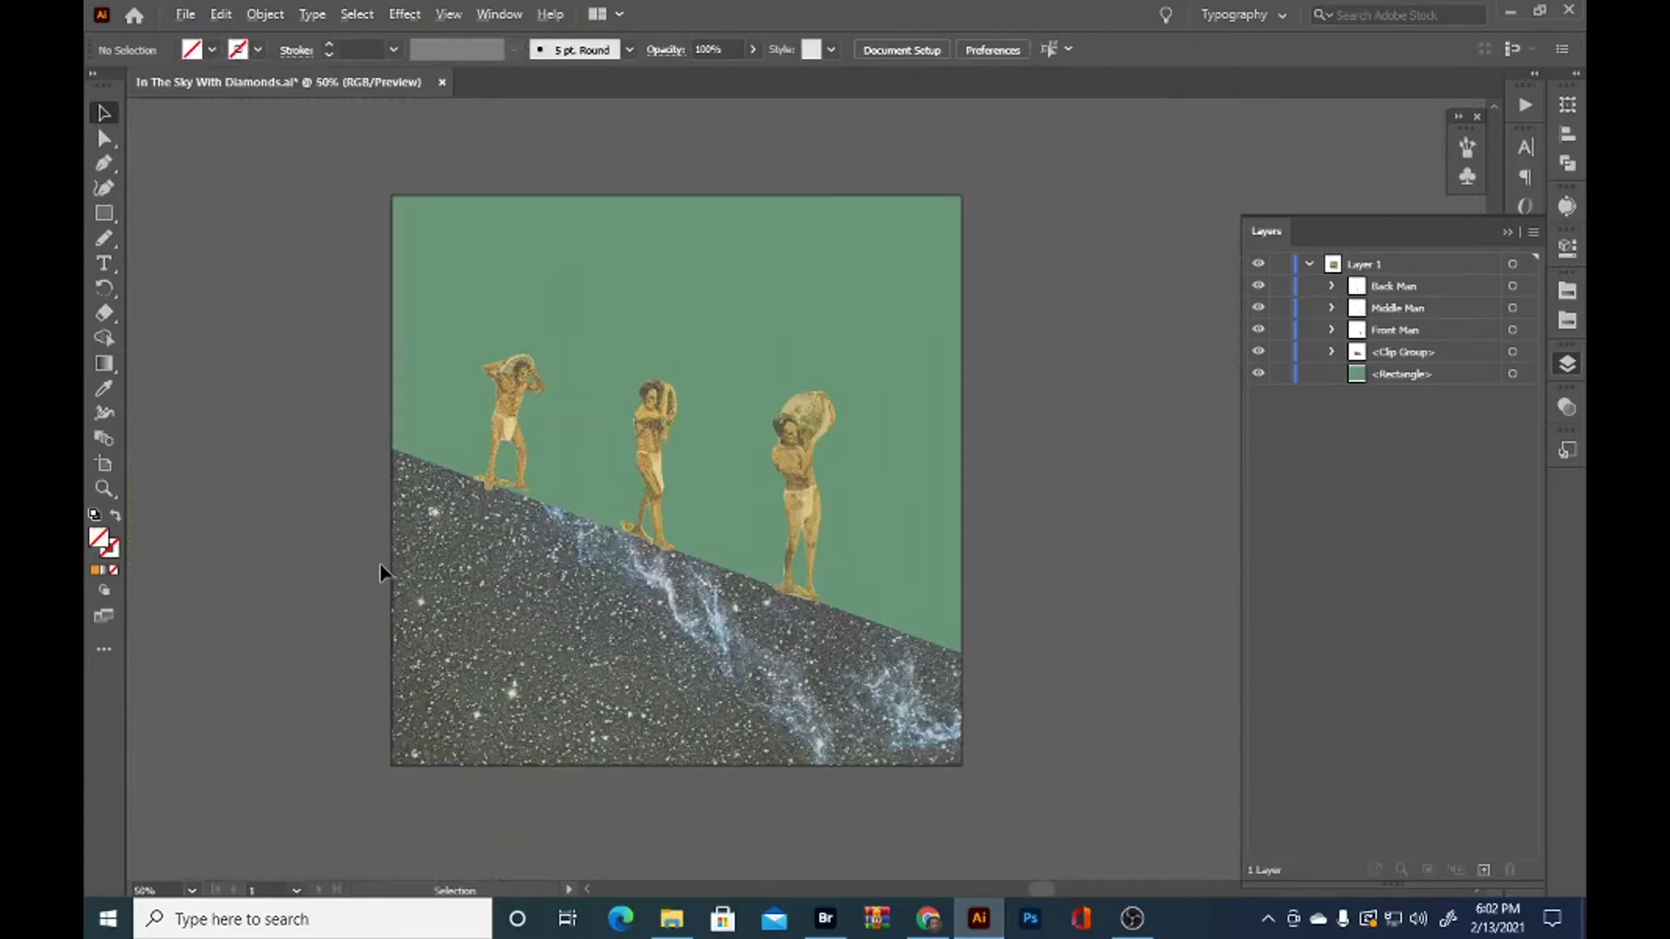
Duplicate the linked nebula image in place inside the slope's clip group
scroll(381, 567, "up", 1)
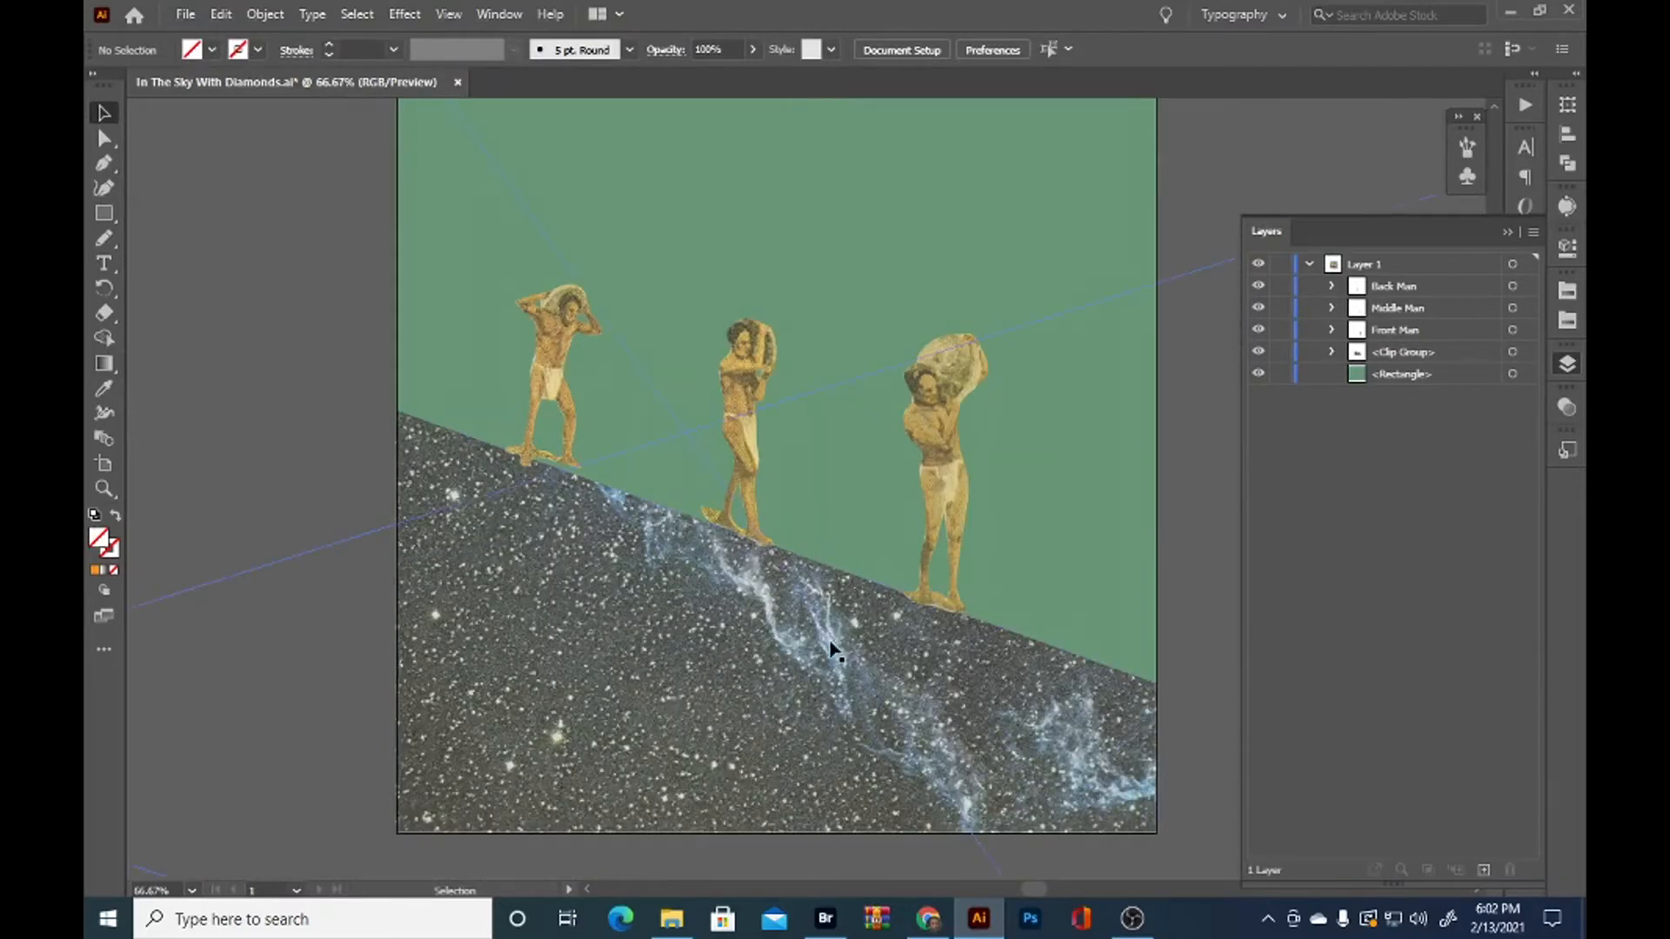
scroll(828, 642, "up", 3)
scroll(827, 645, "down", 4)
scroll(827, 645, "down", 1)
scroll(791, 716, "up", 1)
left_click(842, 734)
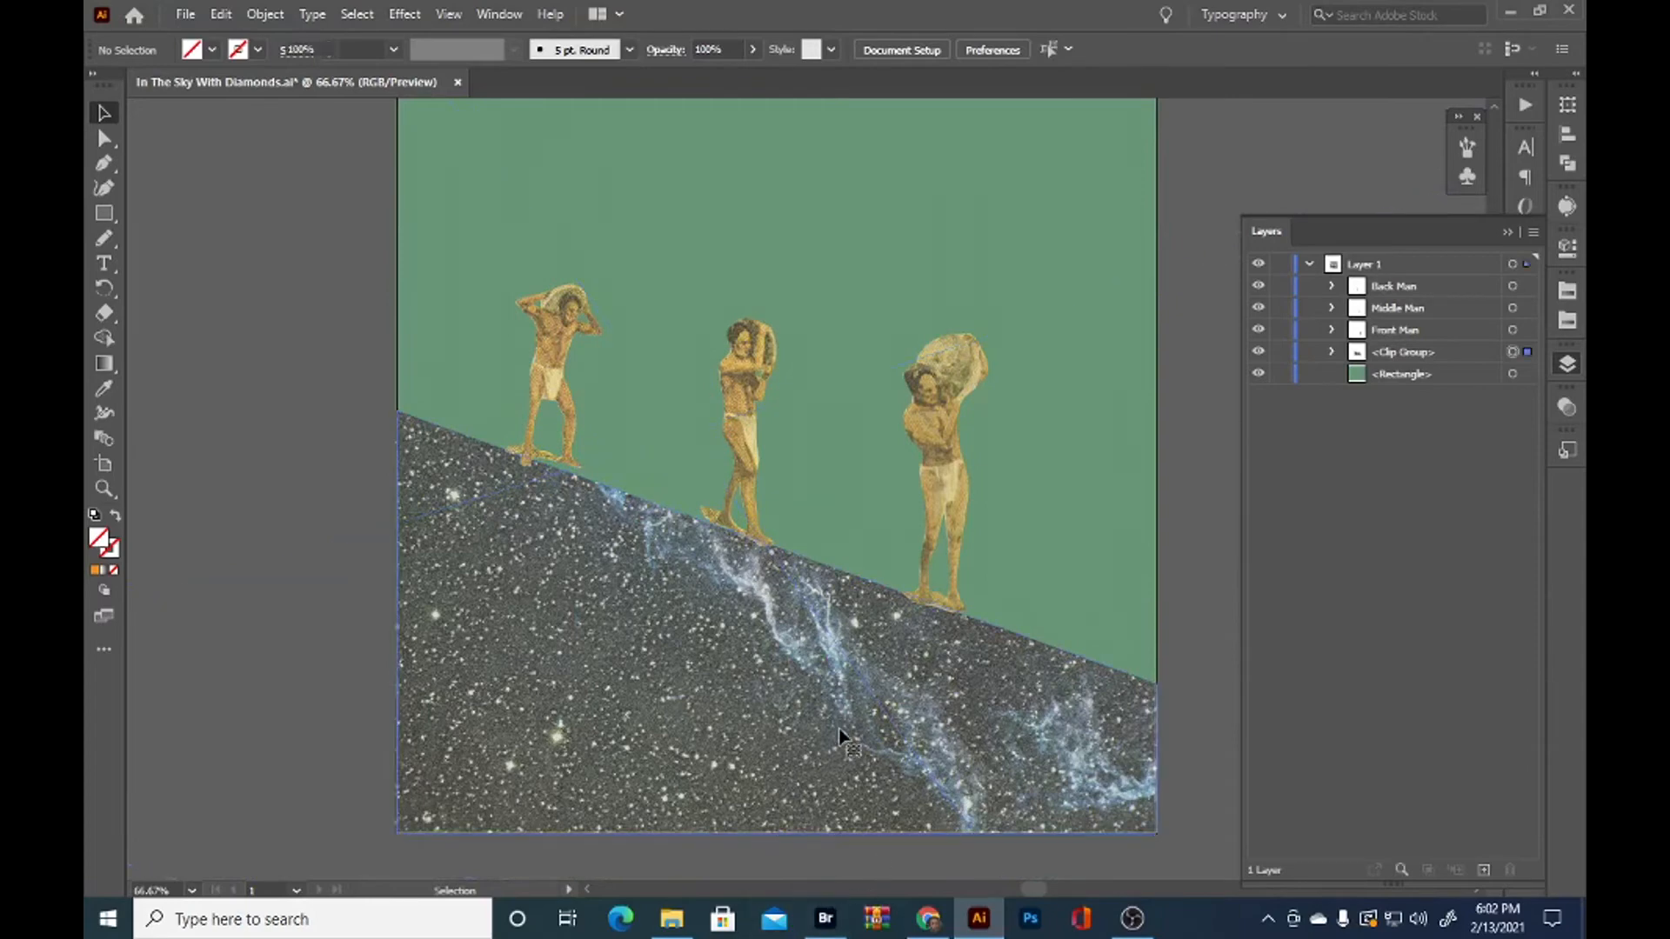
left_click(1332, 352)
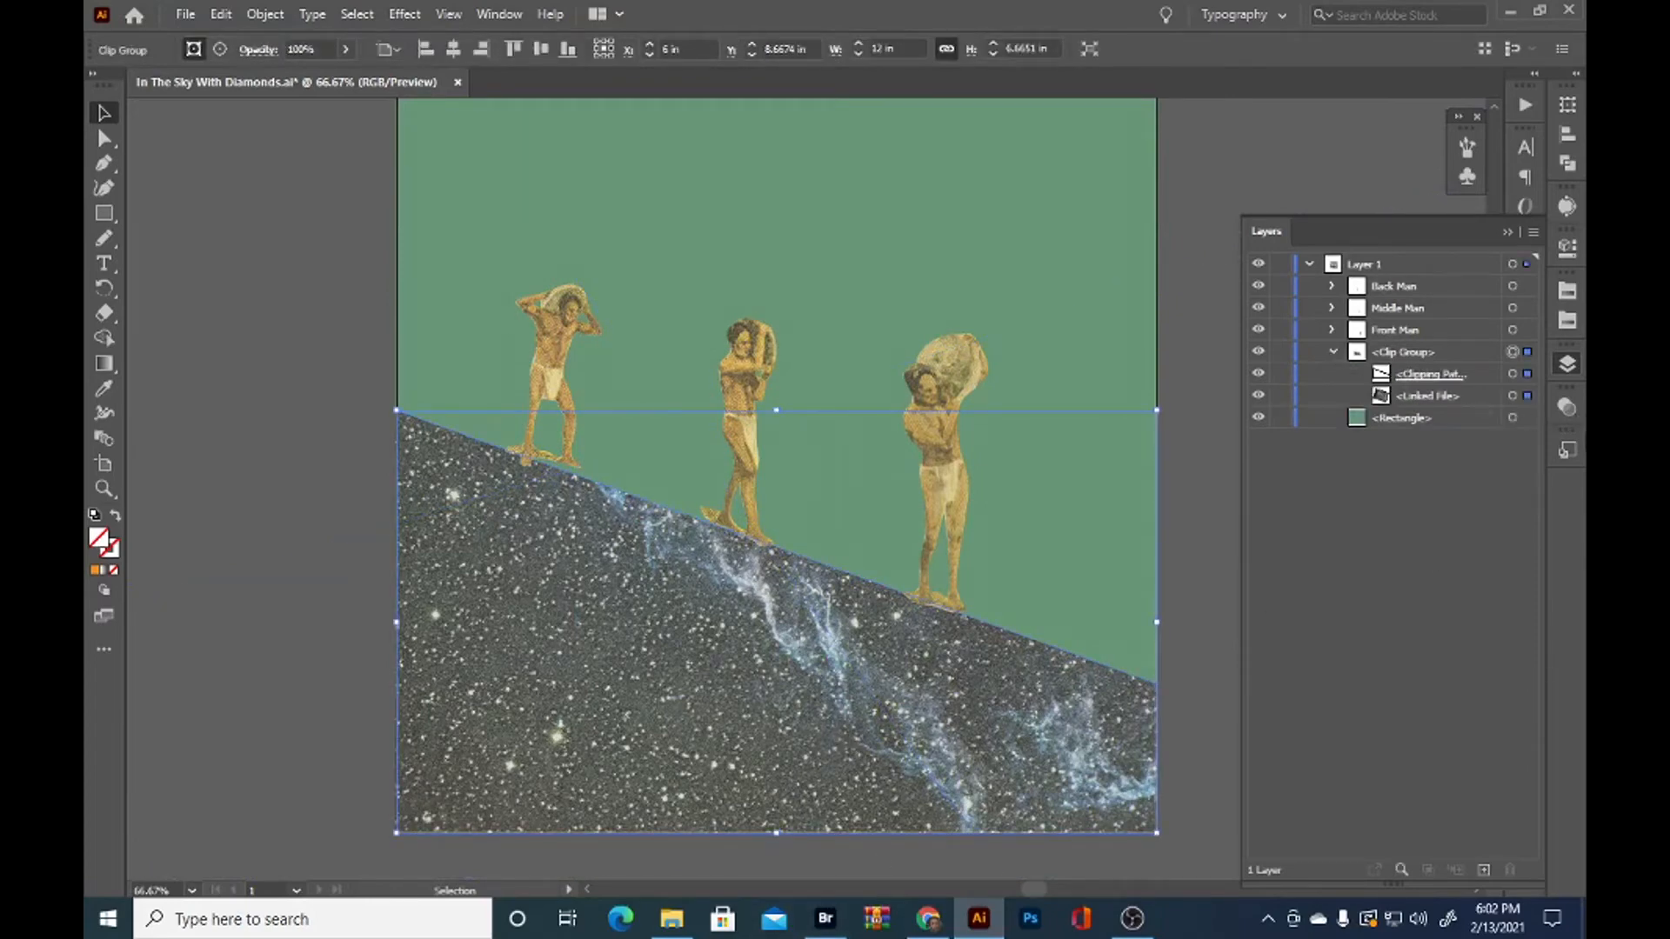
left_click(1528, 397)
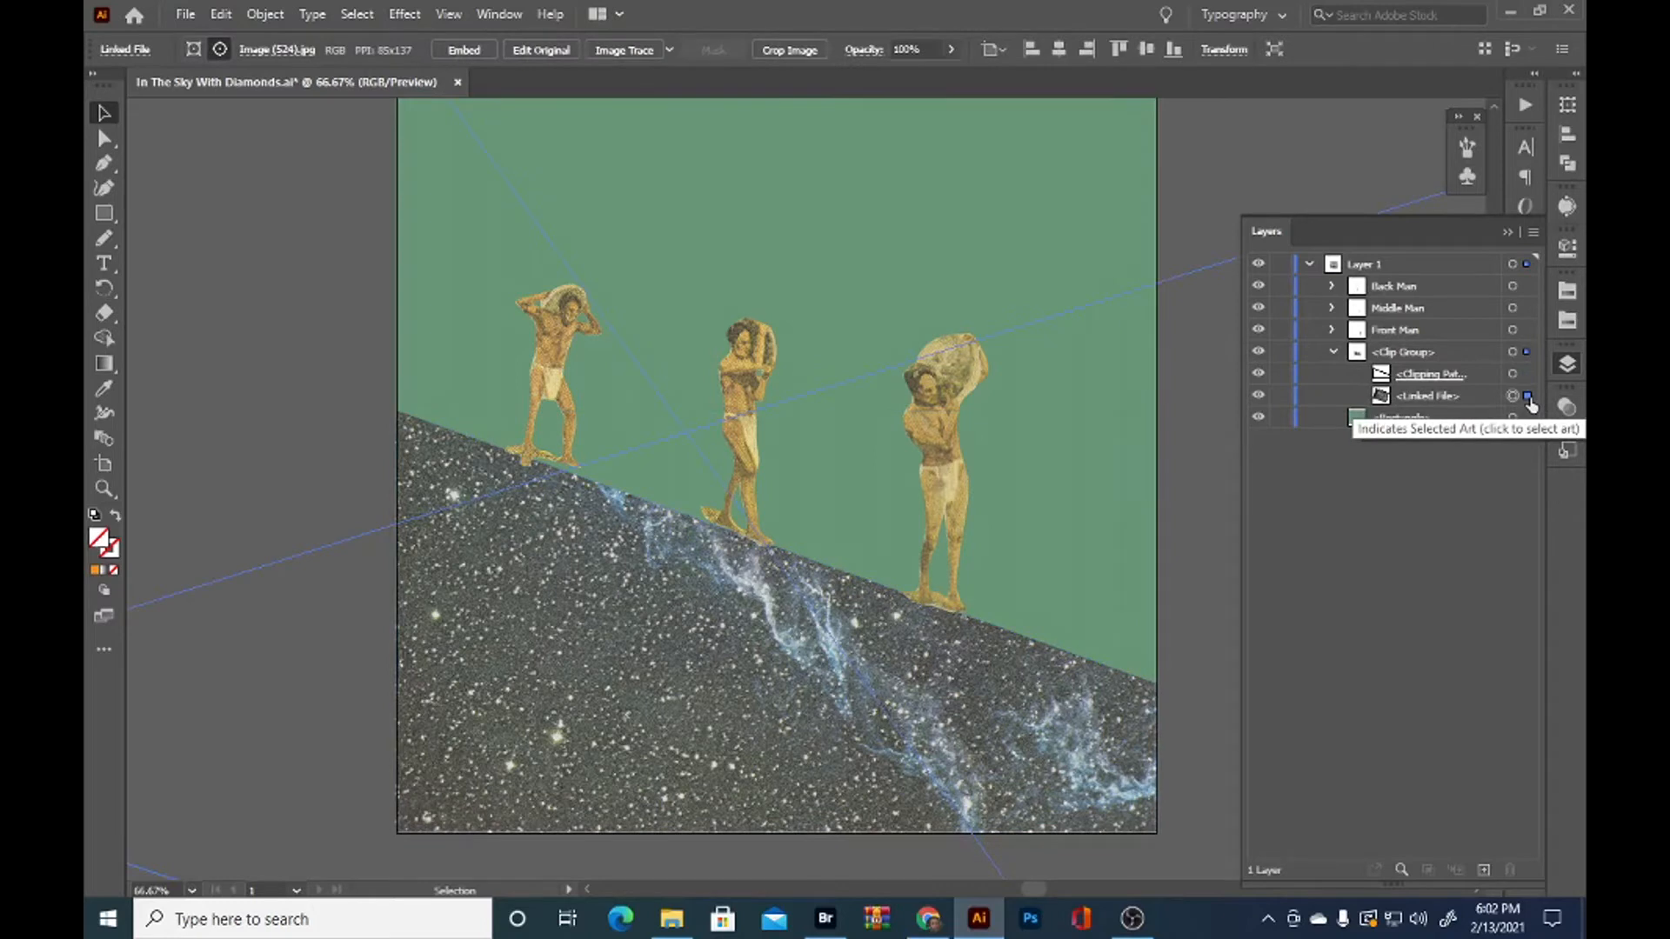
key("ctrl+f")
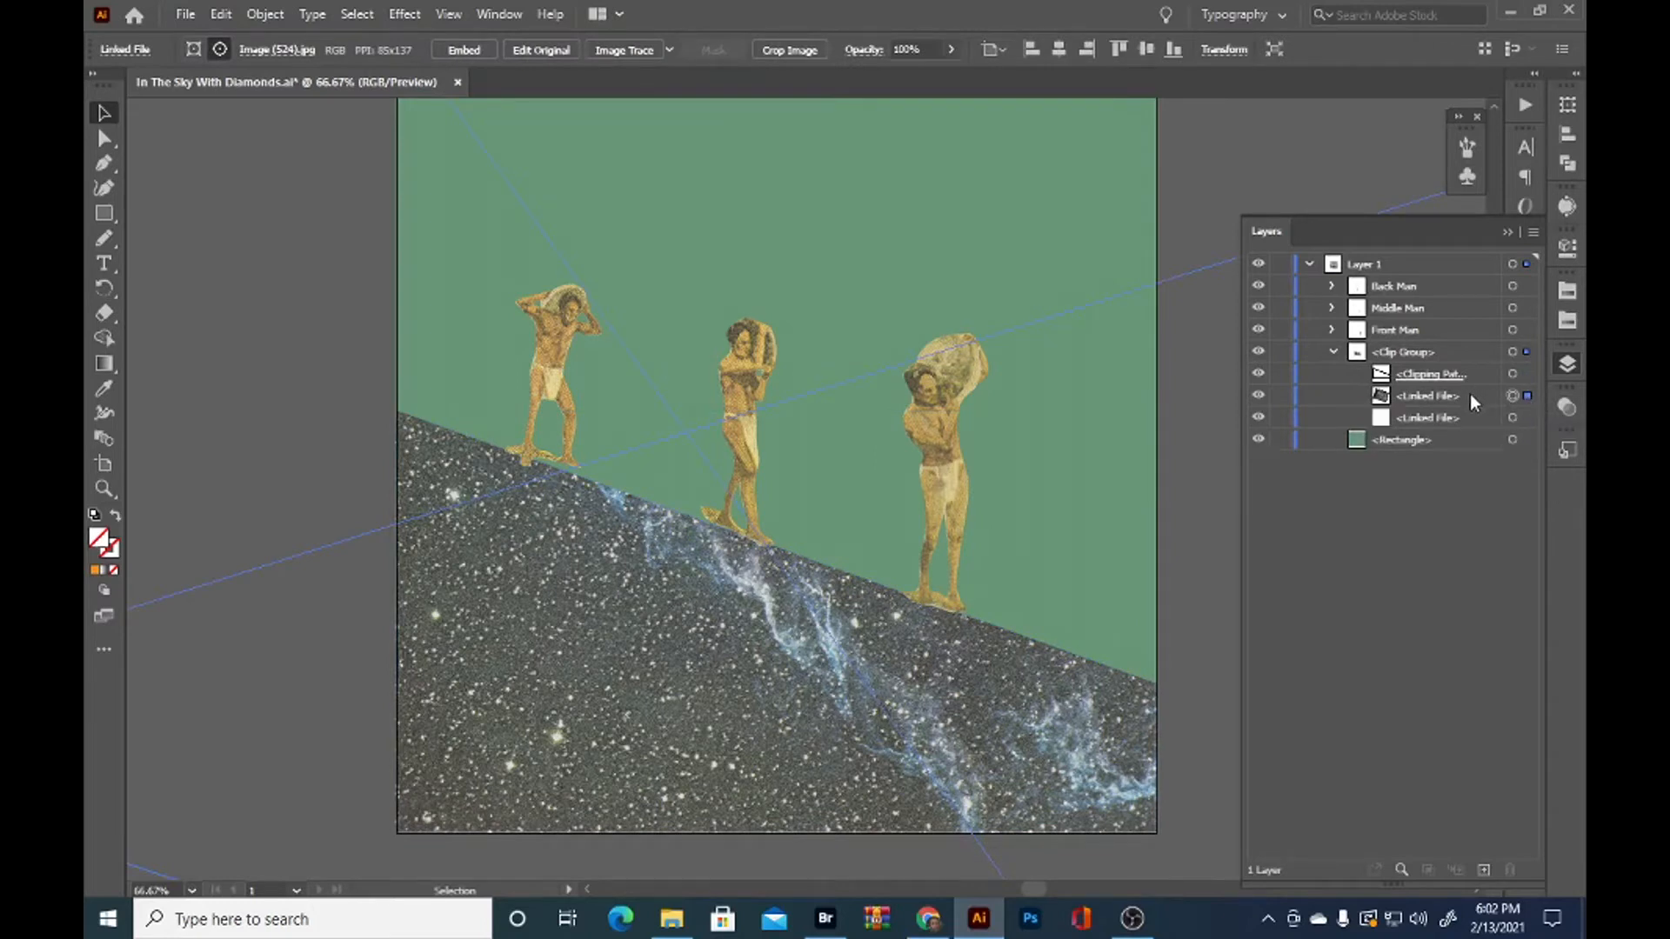
Move the nebula copy out of the clip group and restack it between the clip group and the green rectangle
left_click_drag(1450, 396, 1441, 346)
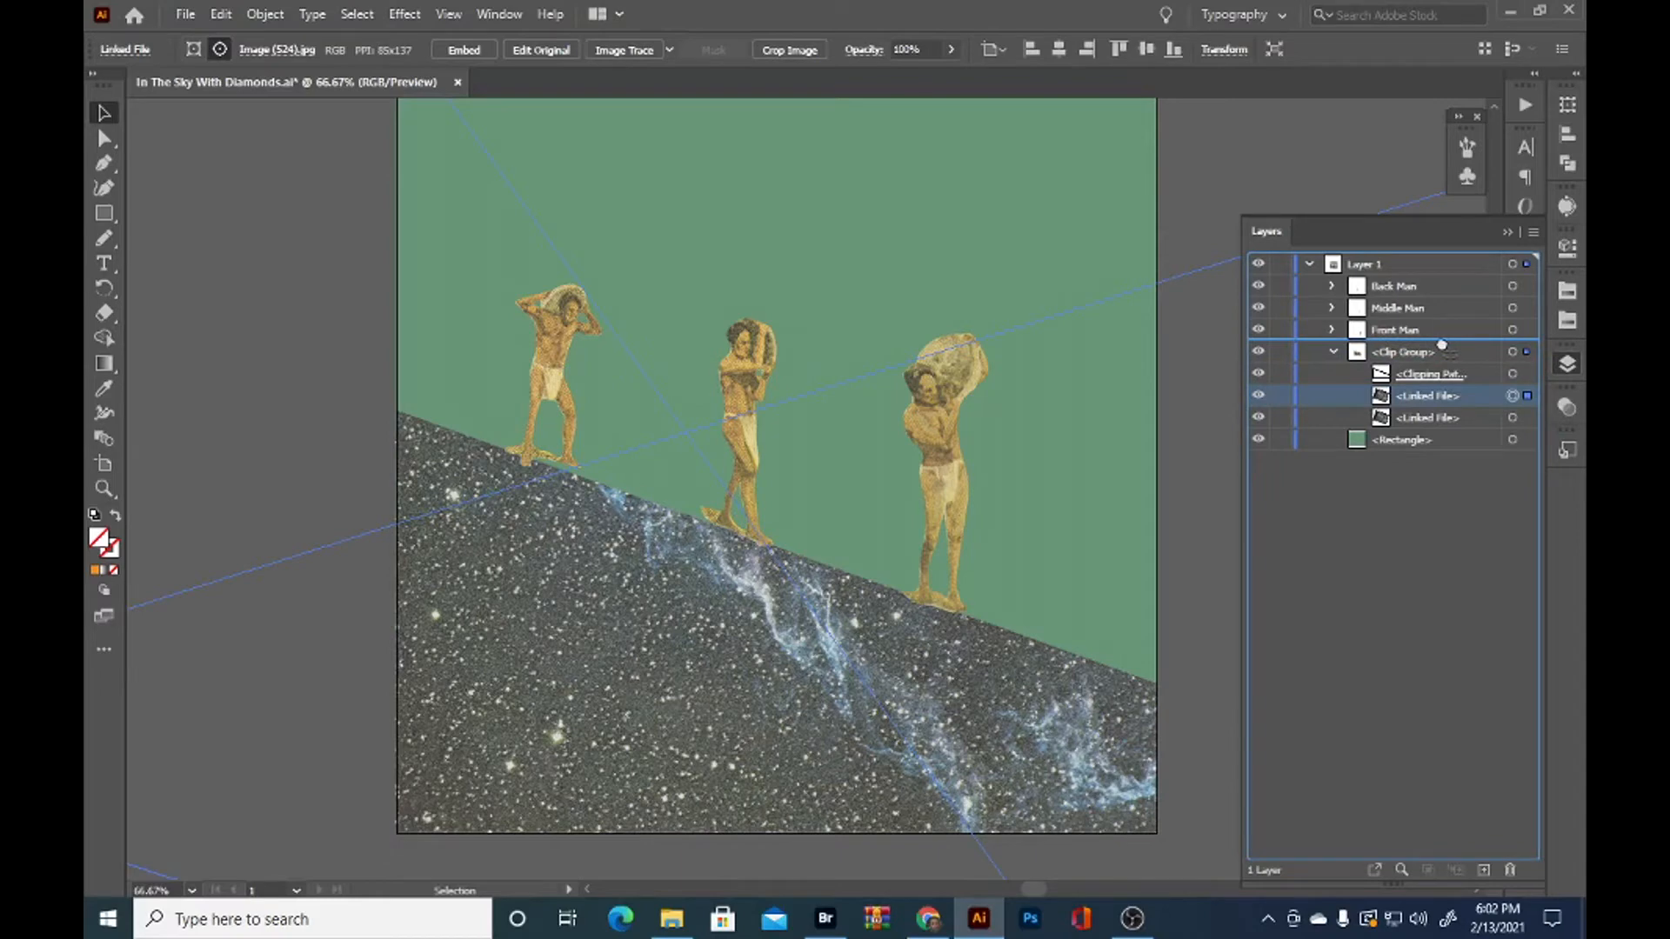
left_click_drag(1443, 345, 1442, 343)
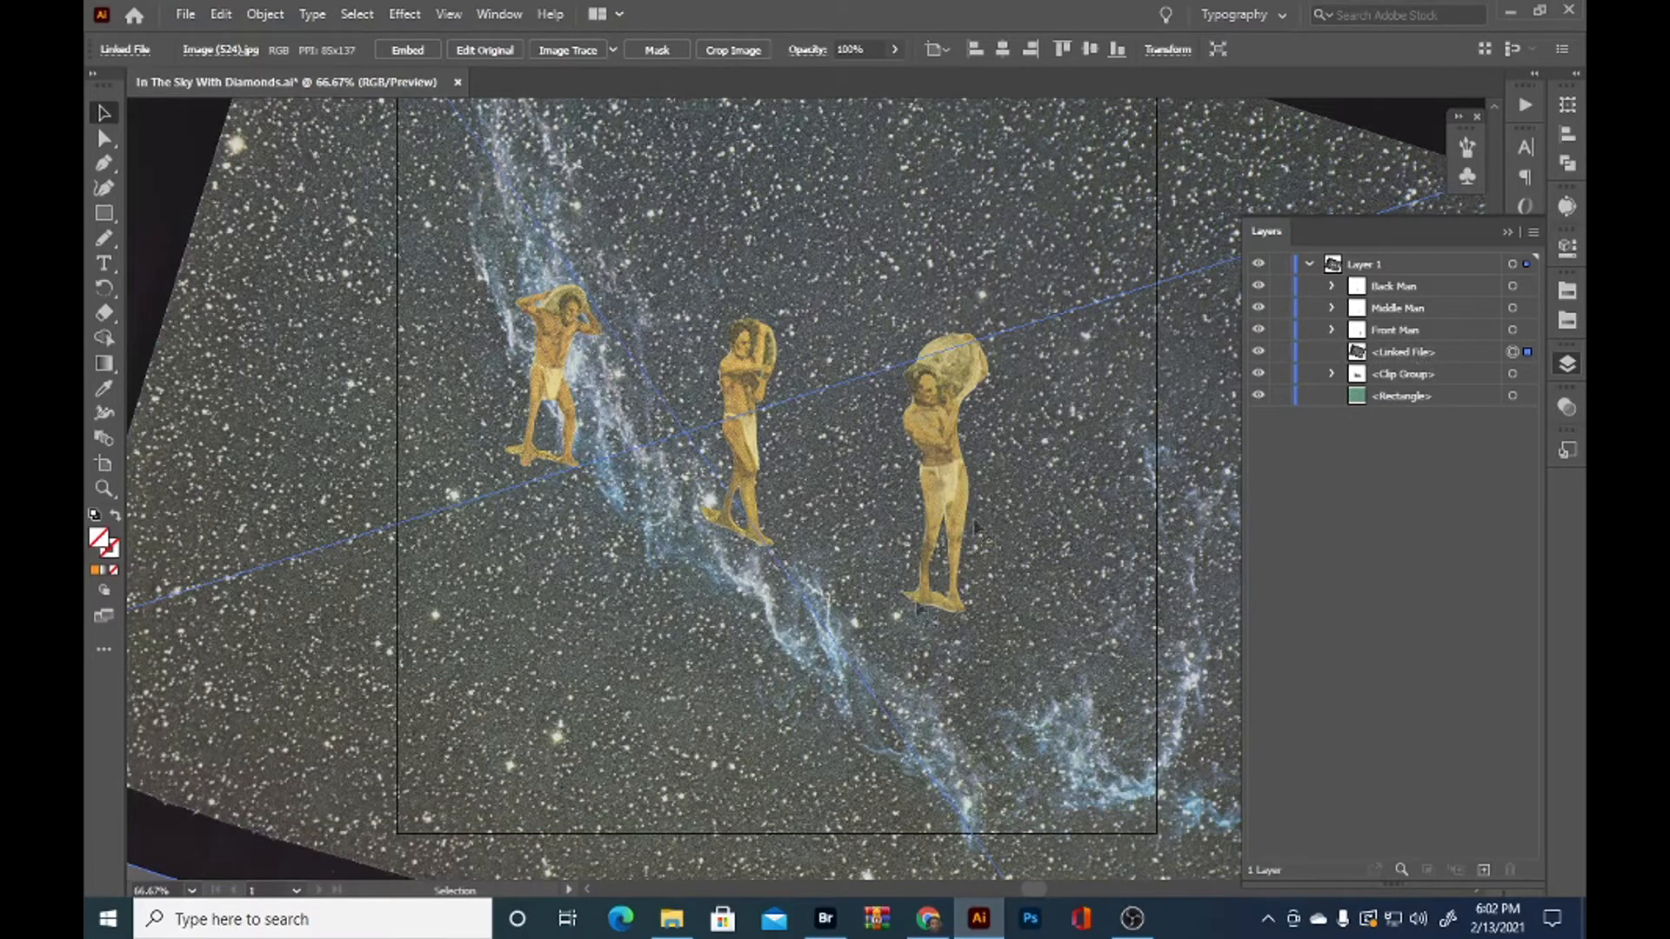
mouse_move(1410, 355)
left_mouse_down()
mouse_move(1428, 405)
mouse_move(1411, 374)
left_mouse_up()
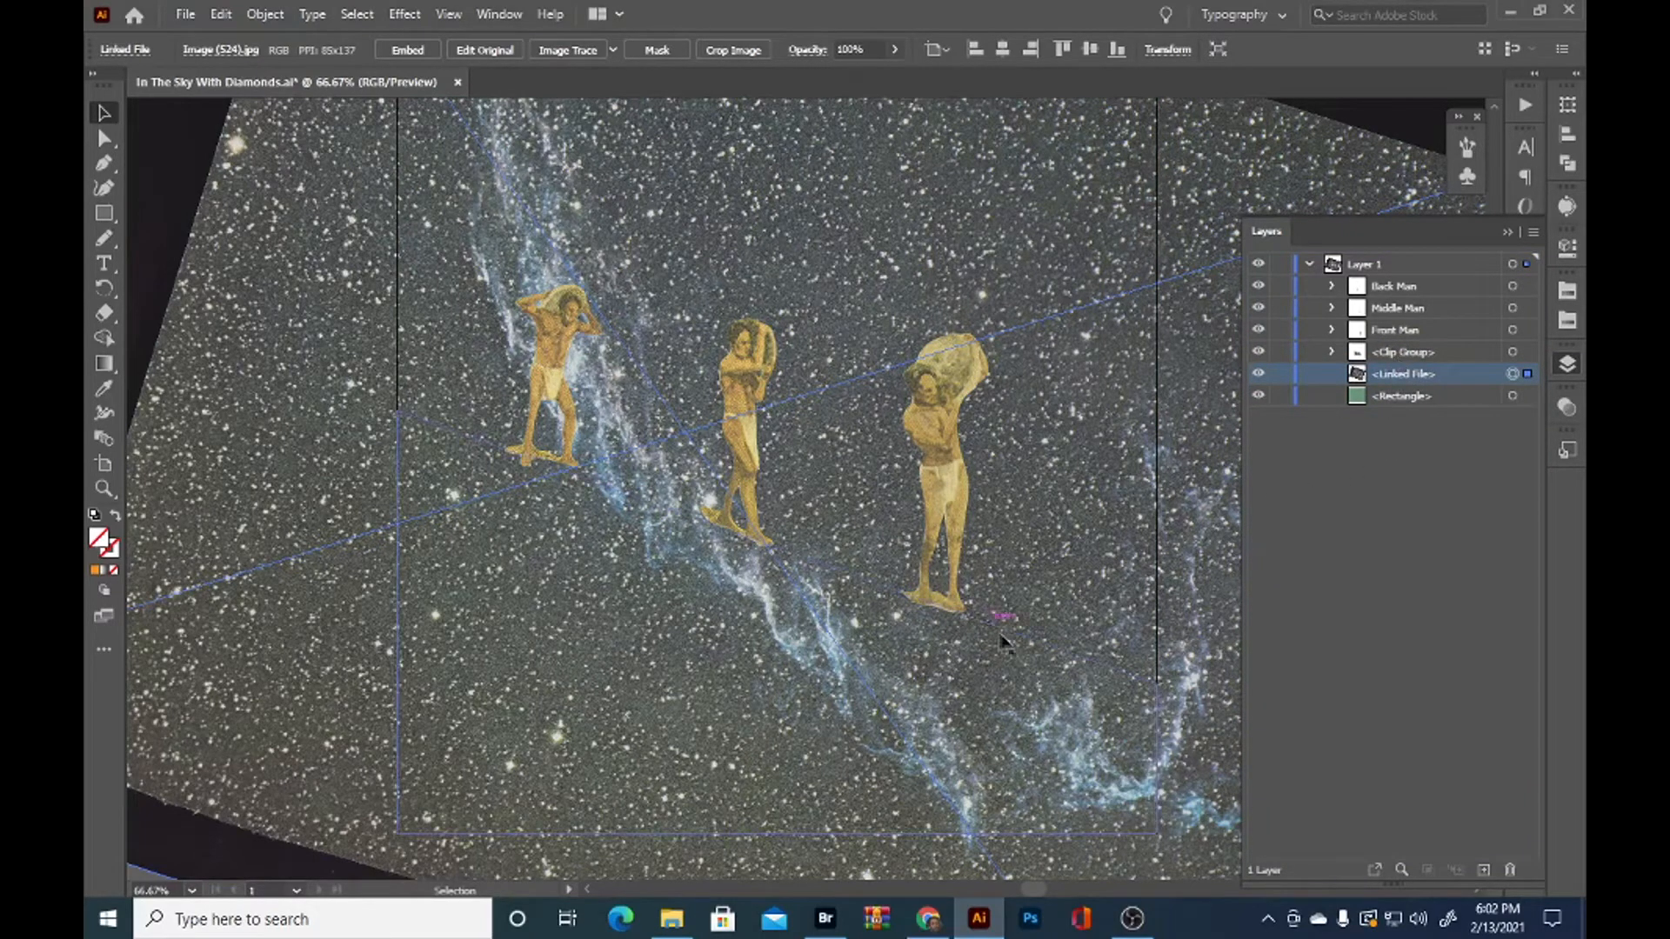
Rotate the background nebula image counter-clockwise so its bright streak runs behind the figures down the slope
scroll(1042, 701, "down", 1)
left_click_drag(1042, 706, 809, 641)
scroll(796, 628, "down", 1)
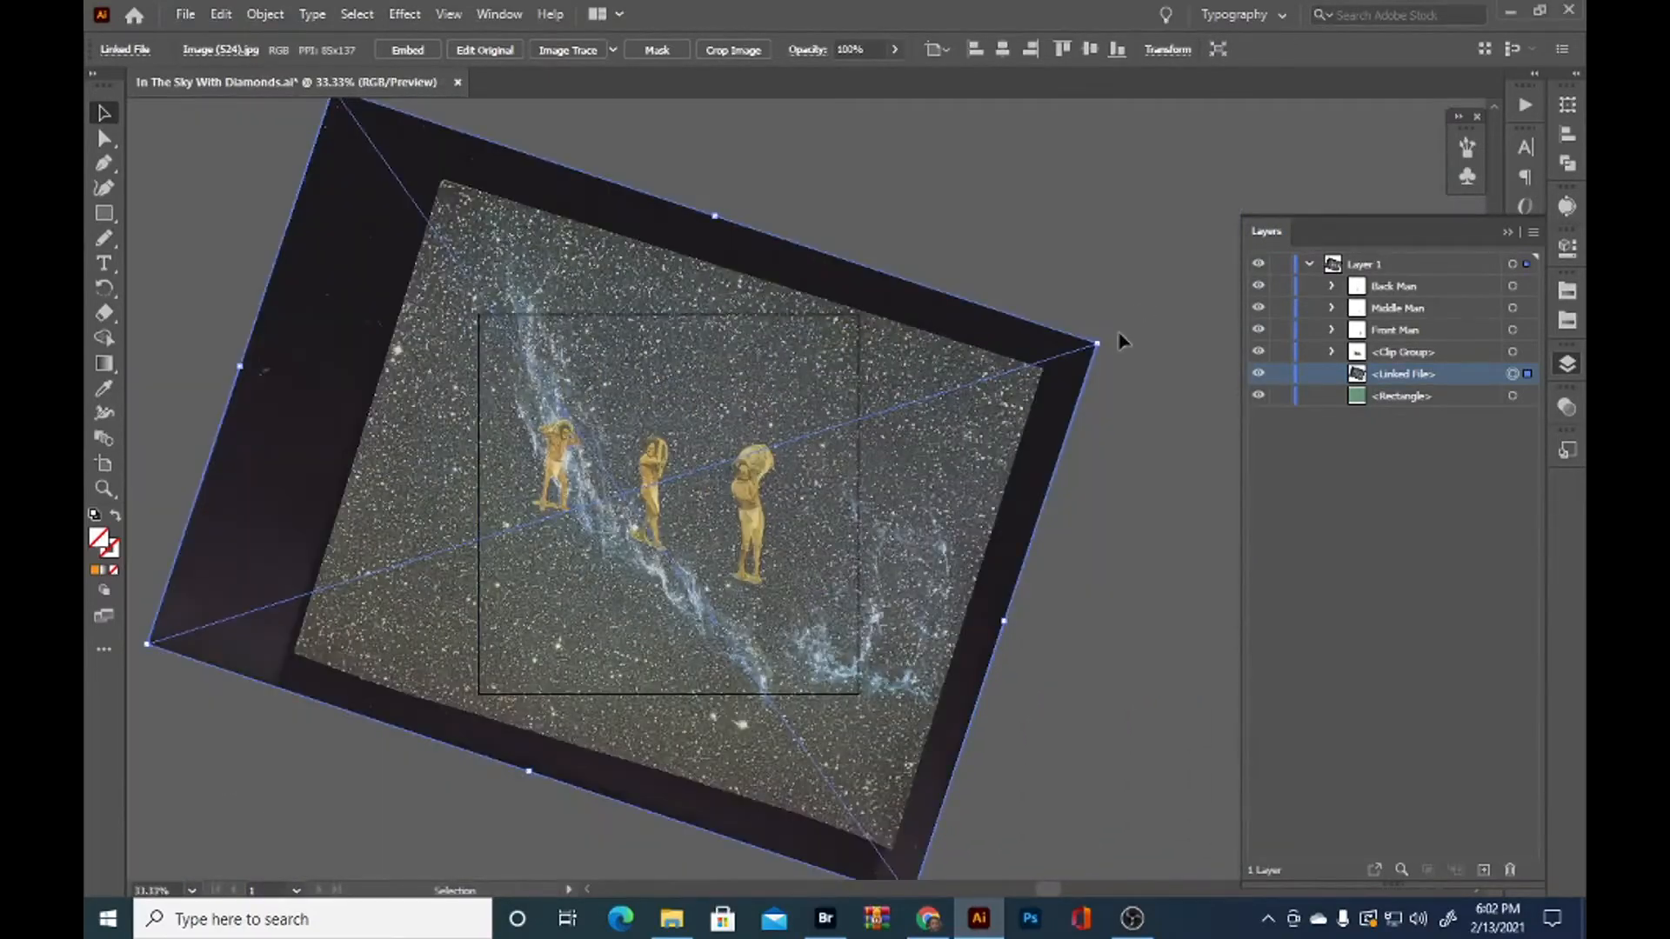
left_click_drag(1110, 335, 992, 174)
scroll(932, 570, "up", 1)
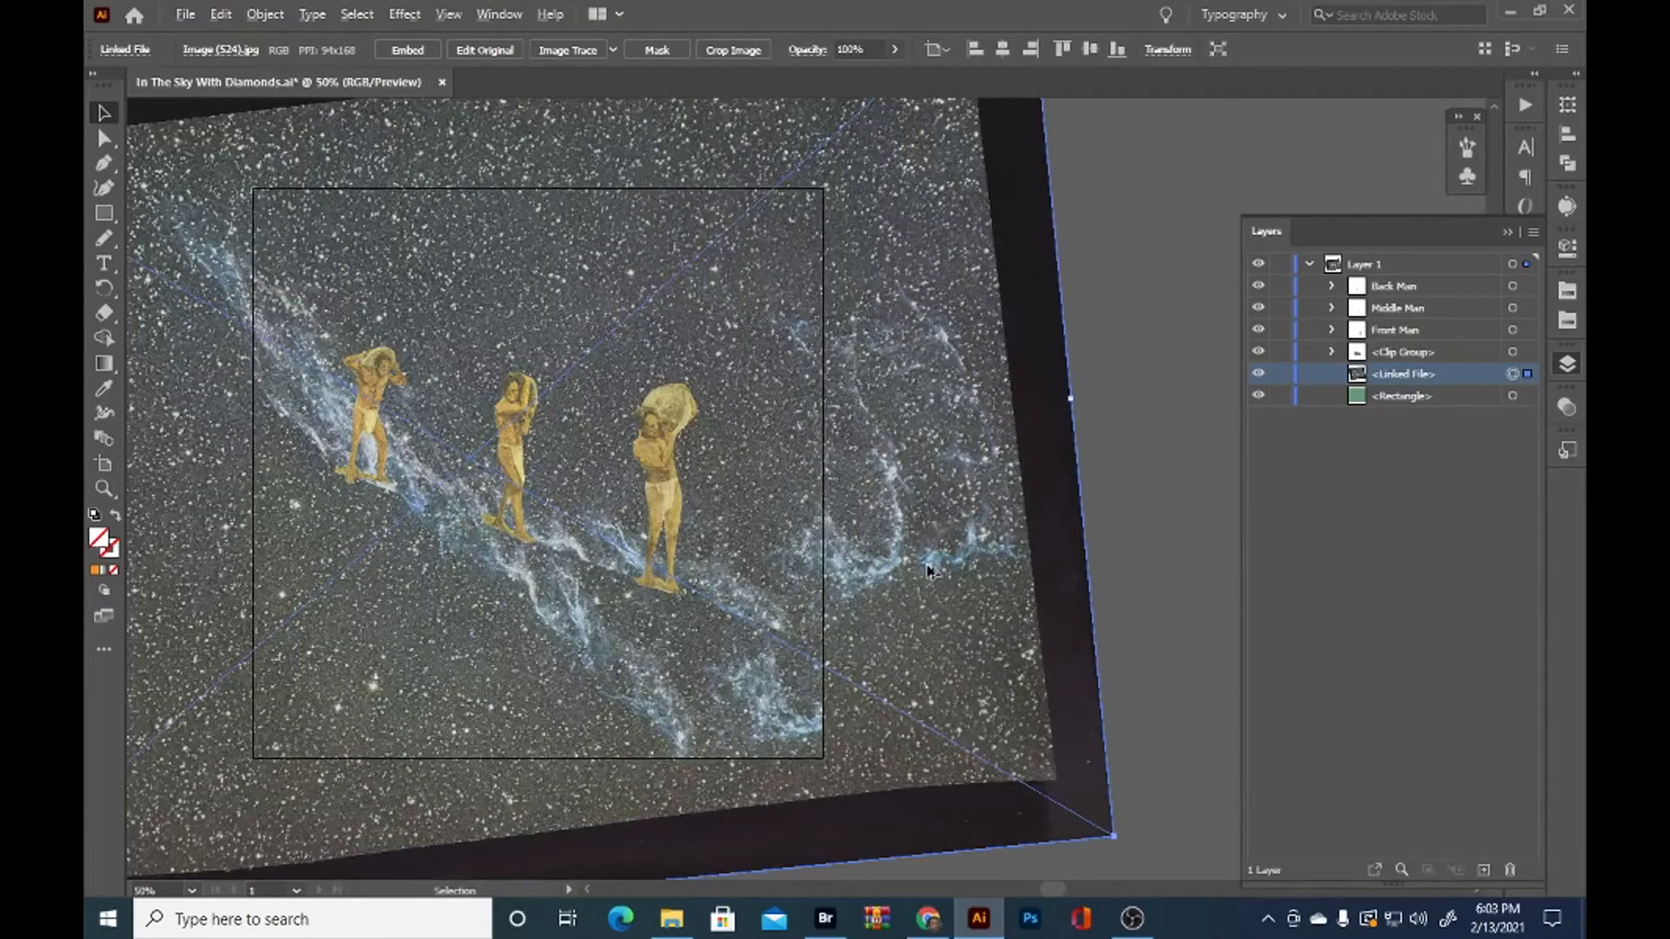
Turn on Trim View to hide all artwork outside the artboard
left_click(631, 726)
scroll(553, 684, "down", 3)
scroll(553, 684, "left", 3)
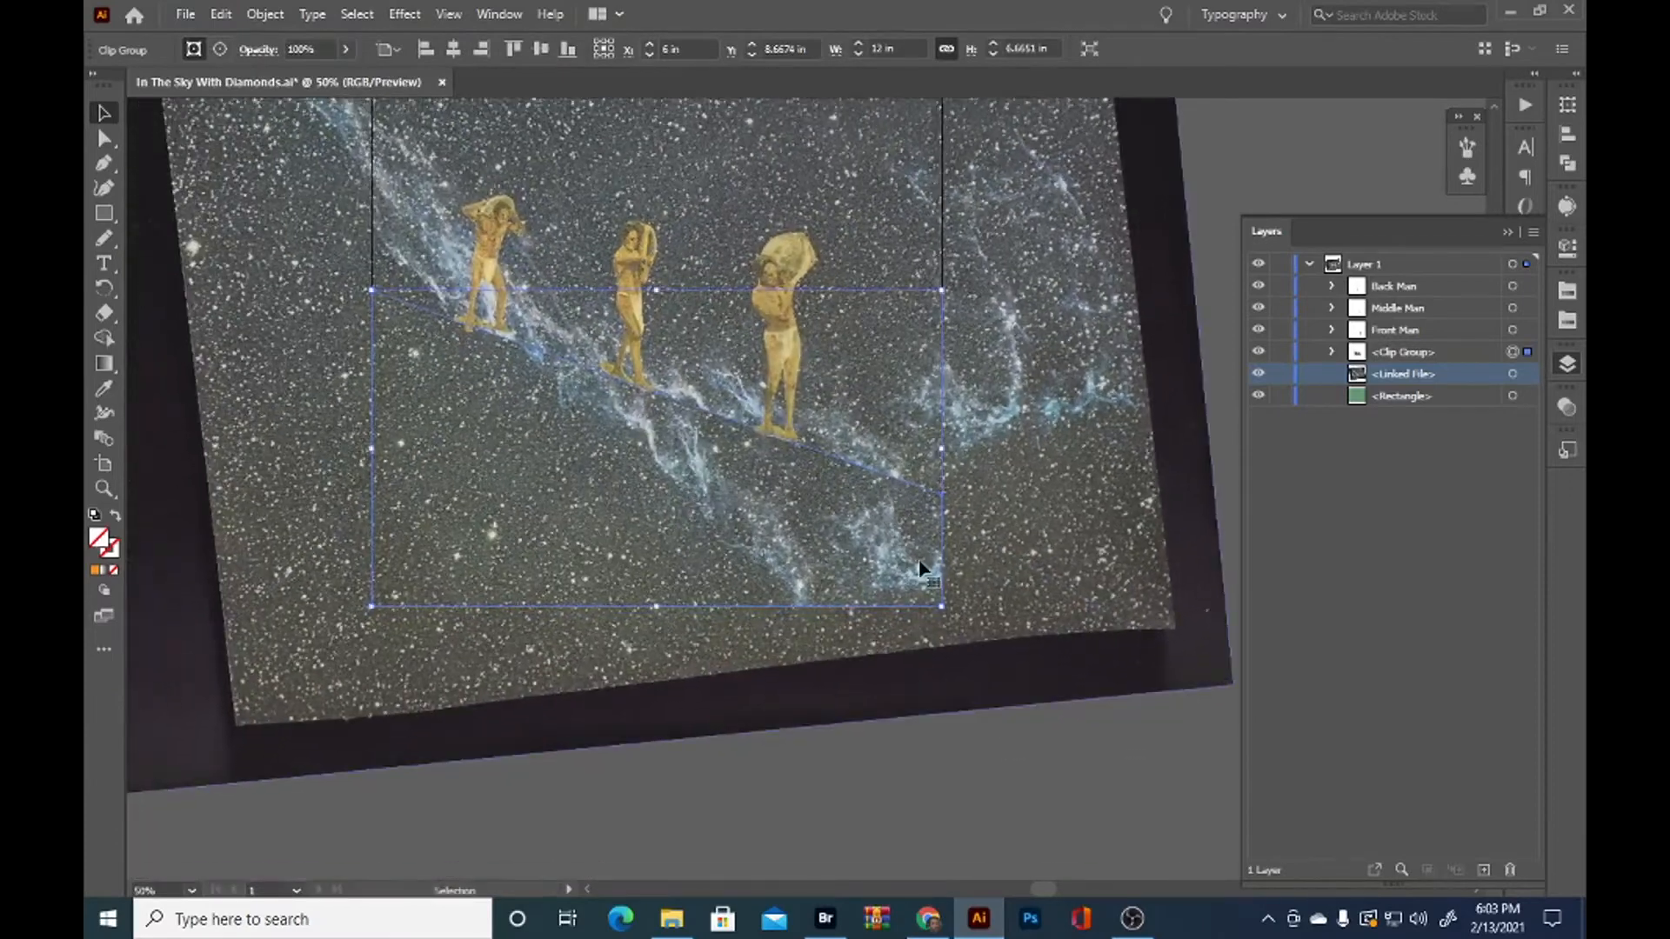
left_click(1101, 818)
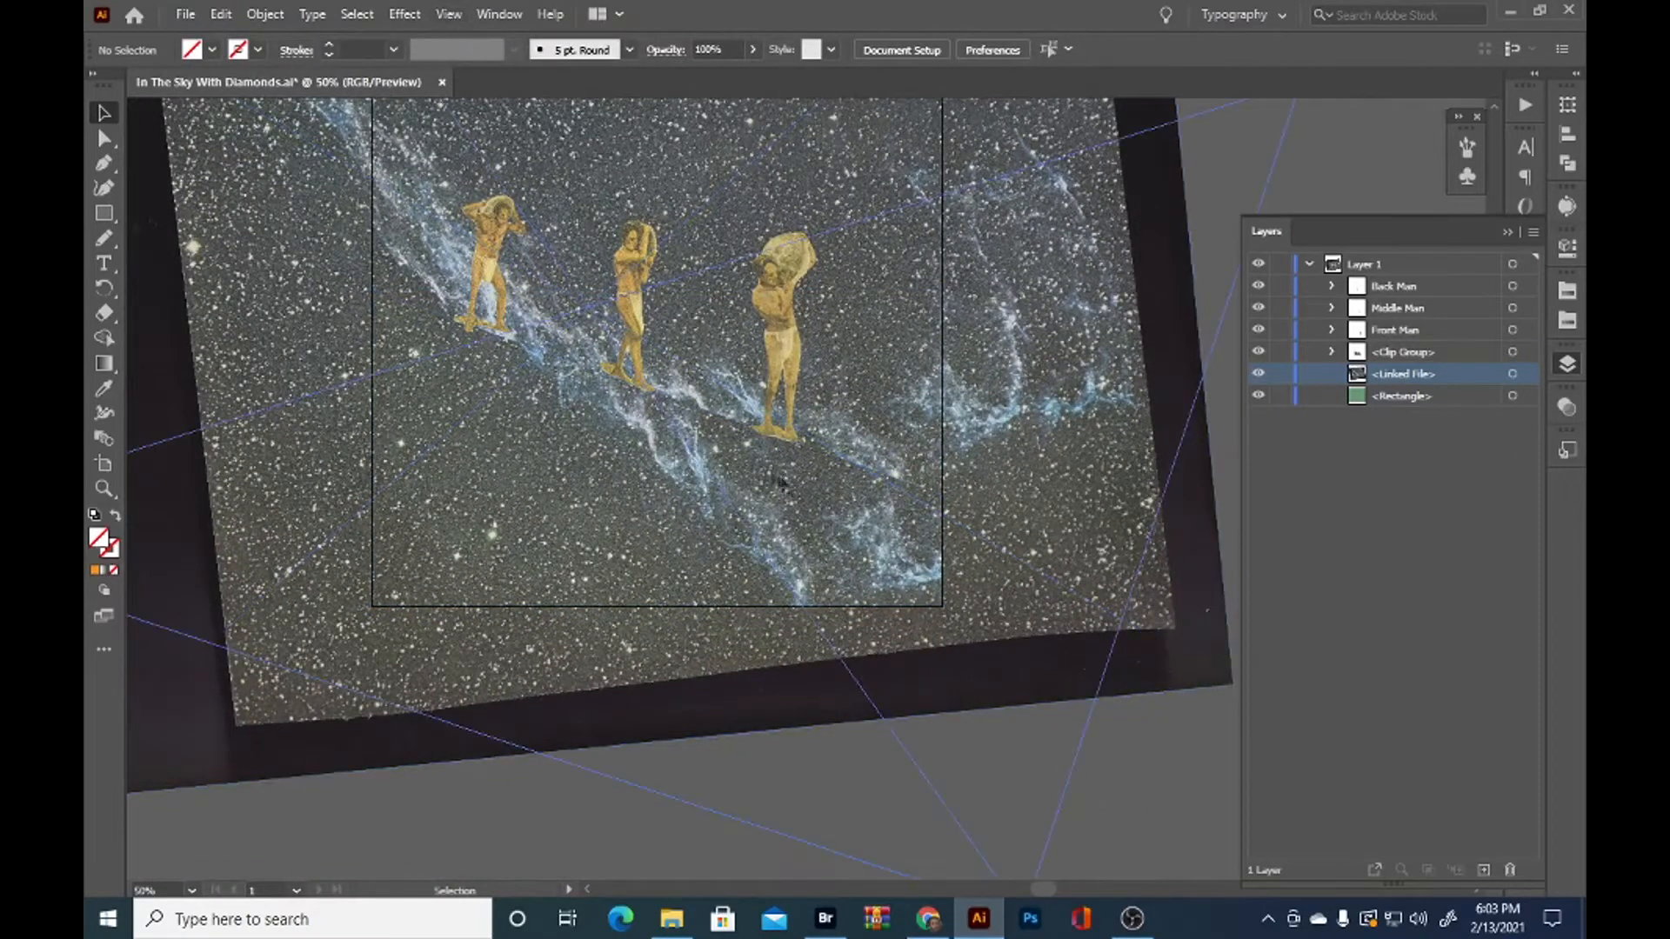
scroll(798, 586, "up", 3)
left_click(835, 674)
scroll(866, 657, "up", 2)
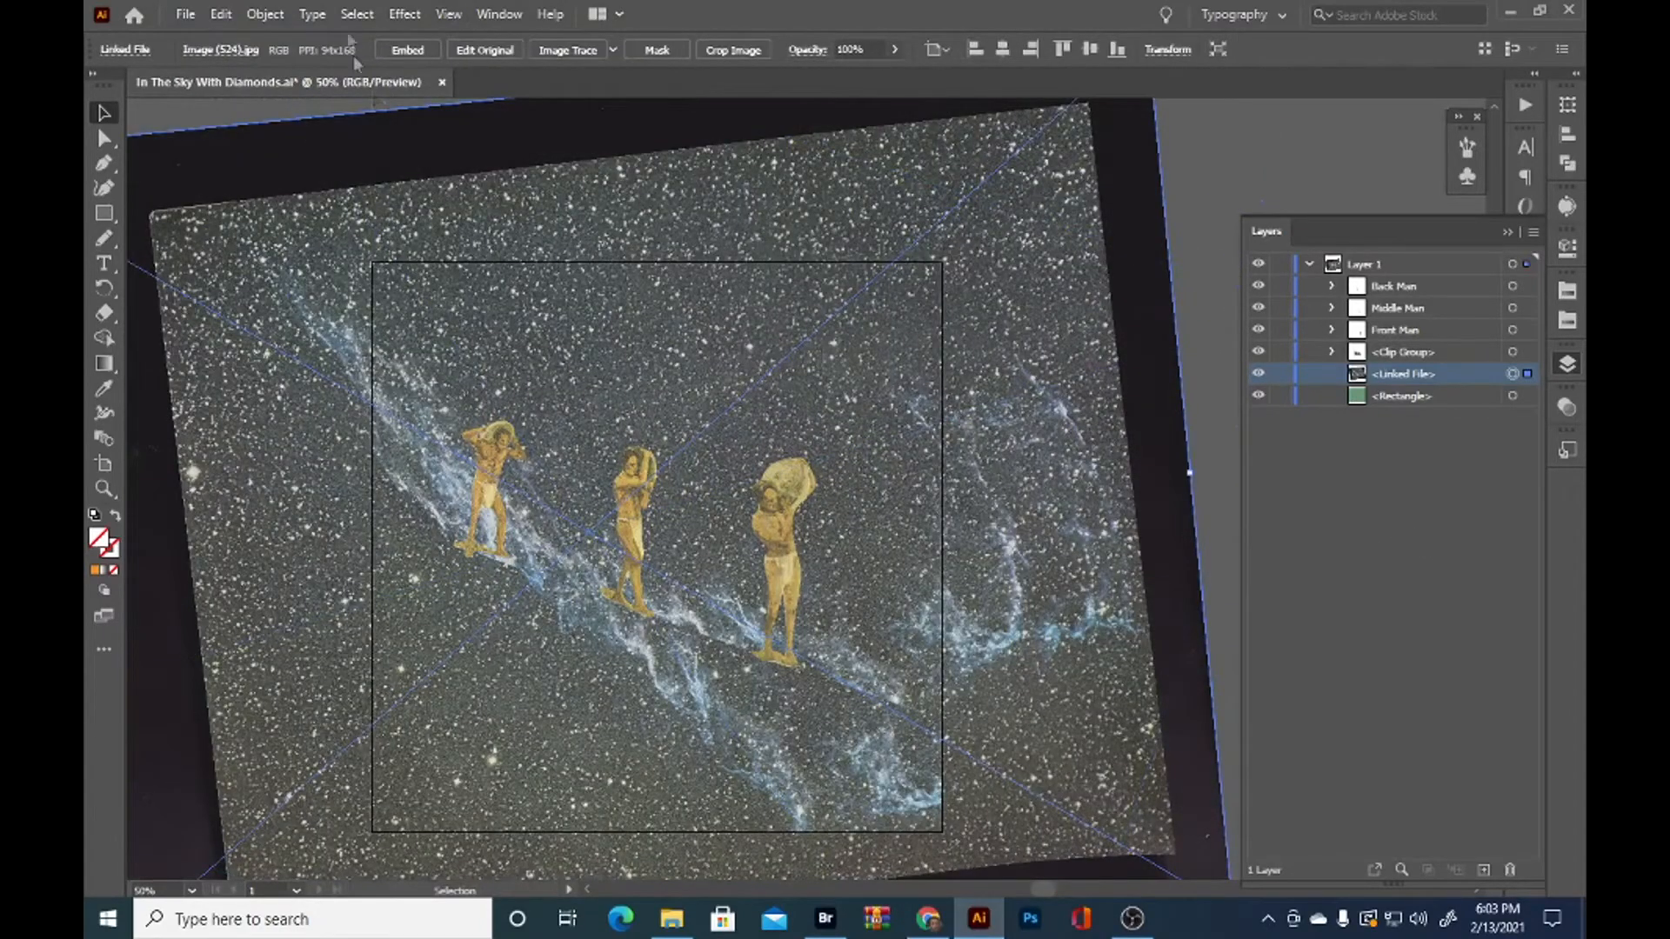
left_click(449, 14)
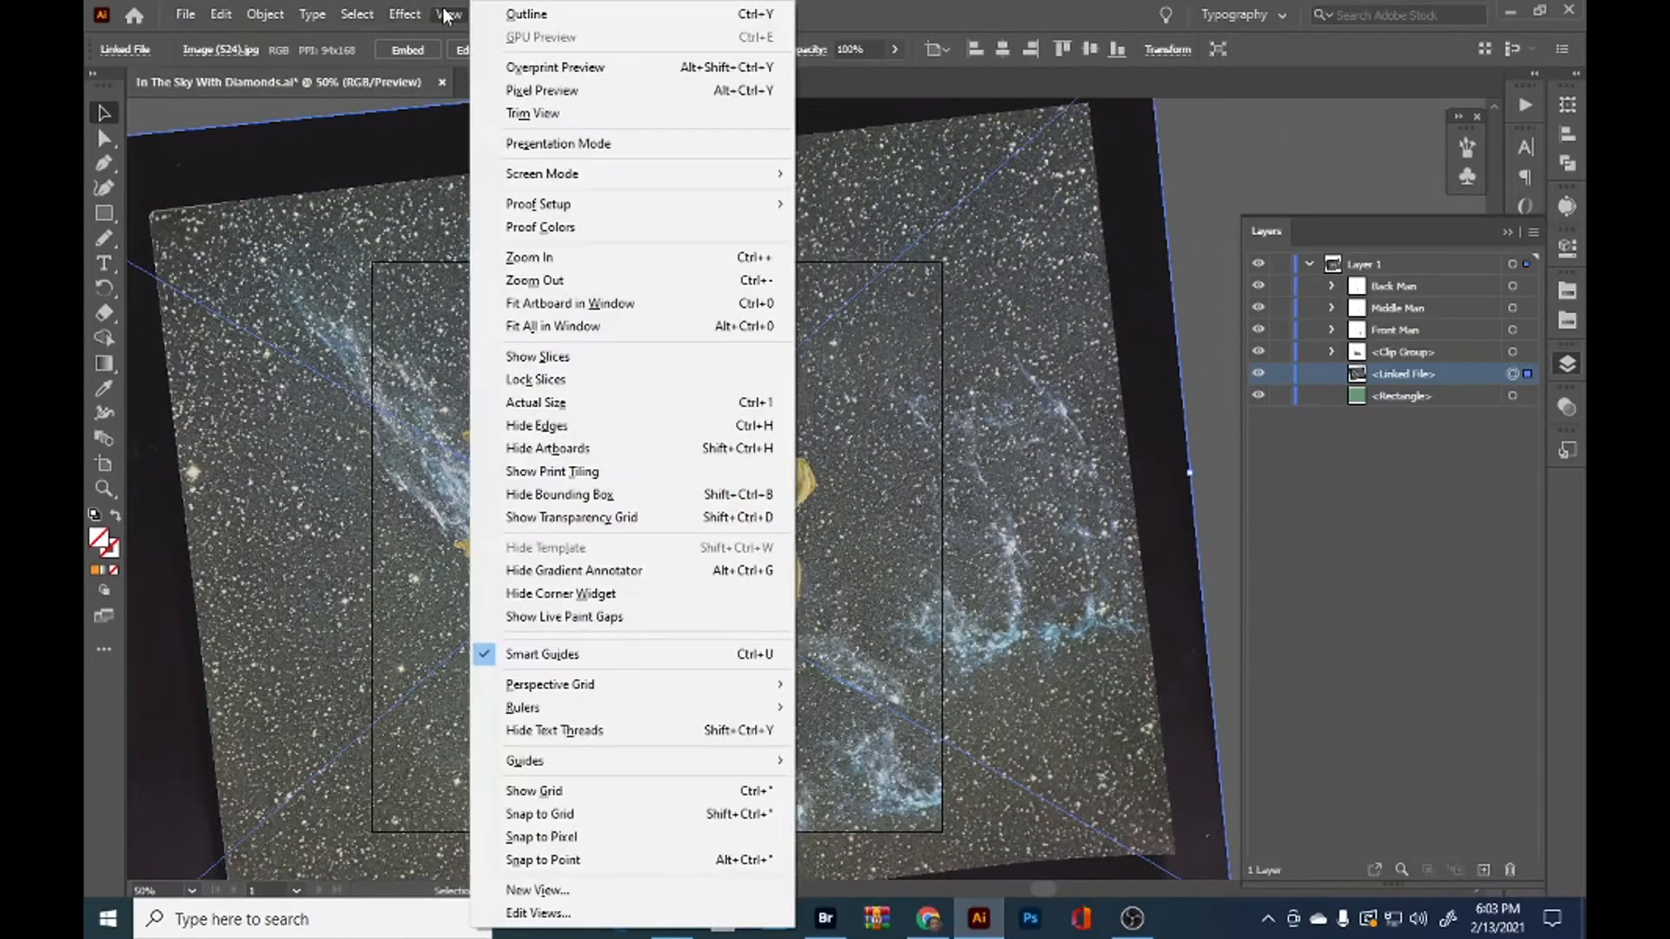
left_click(522, 113)
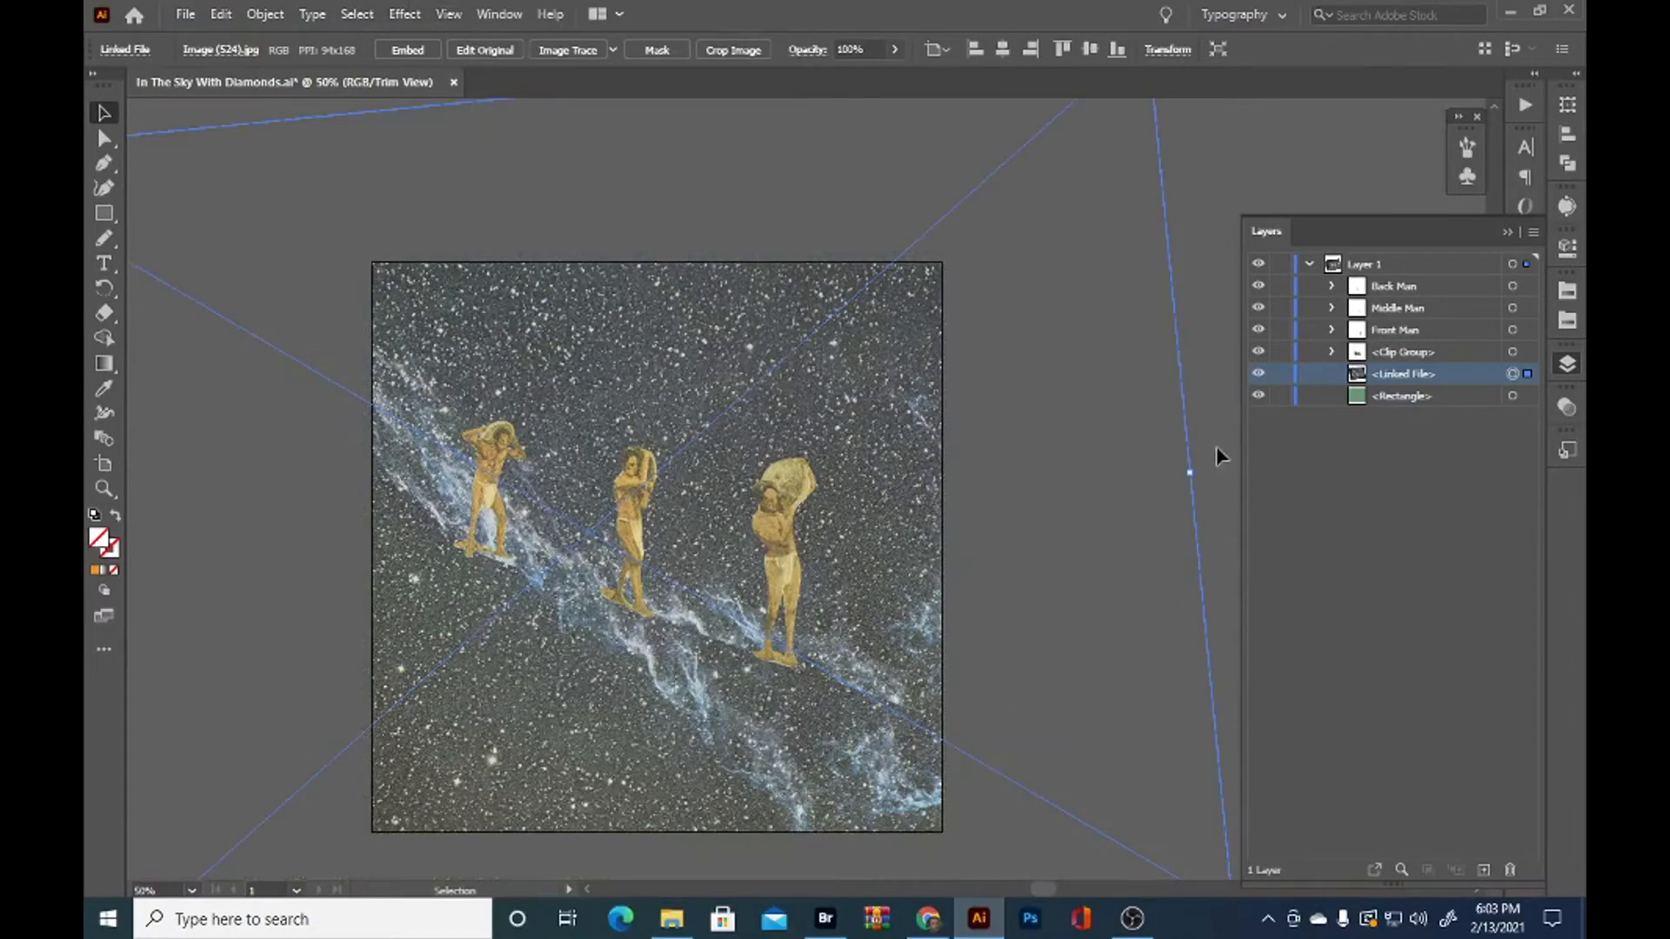
Rotate the nebula image inside the slope's clip group clockwise so its streak runs nearly straight down
left_click_drag(1013, 585, 1115, 522)
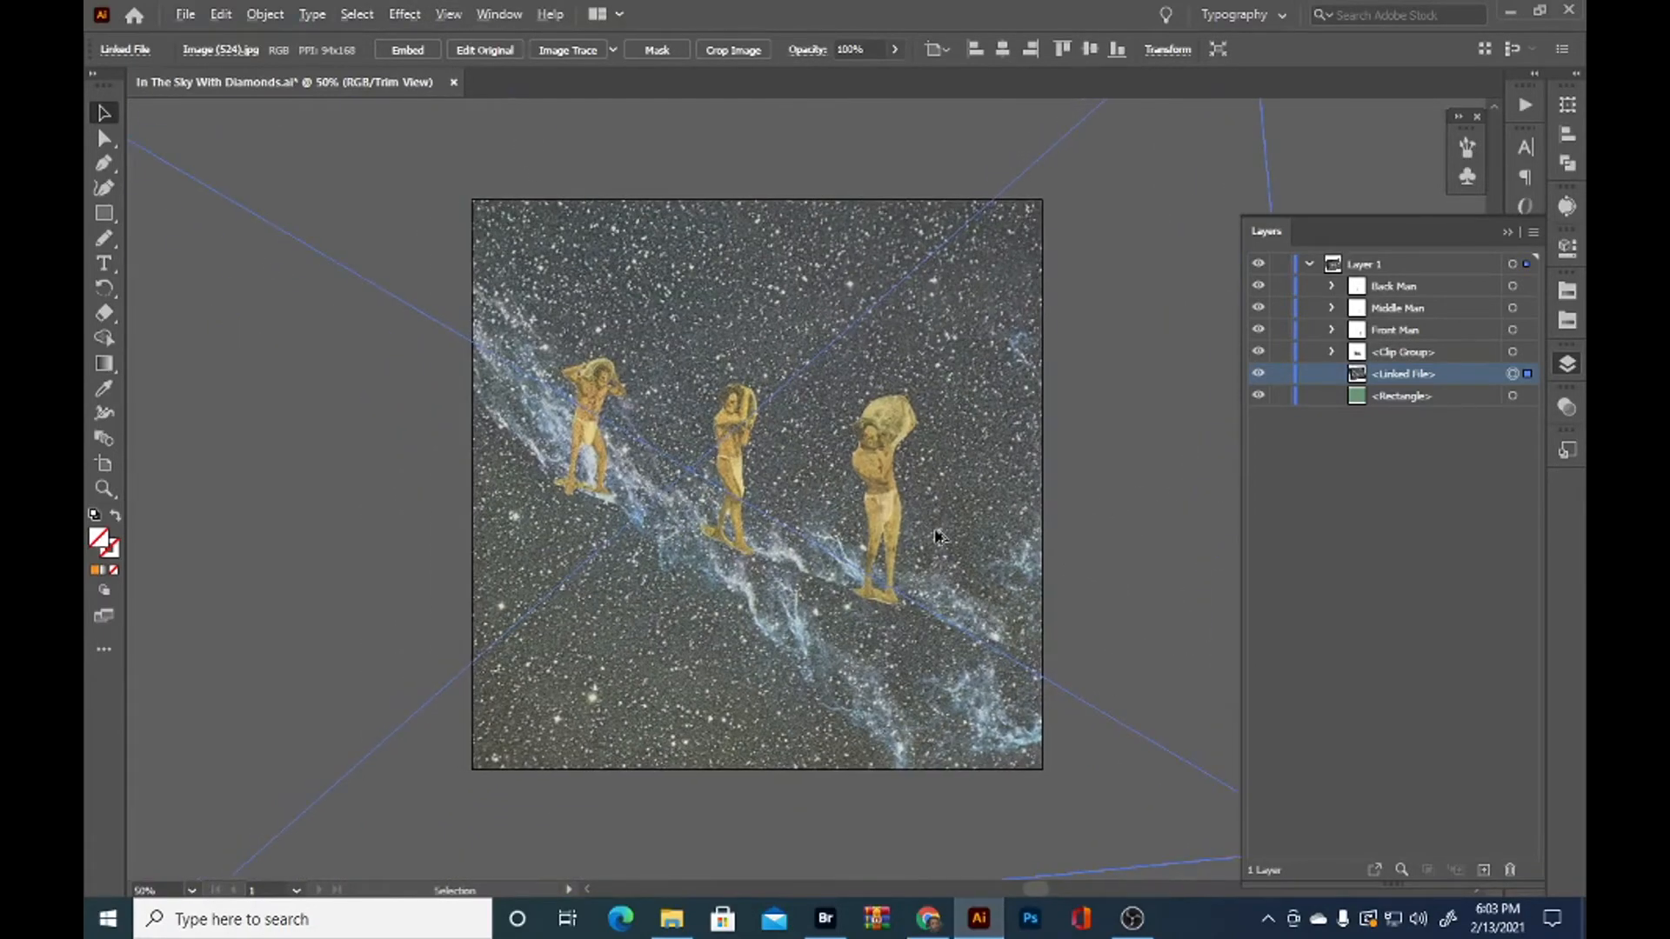
scroll(936, 536, "up", 1)
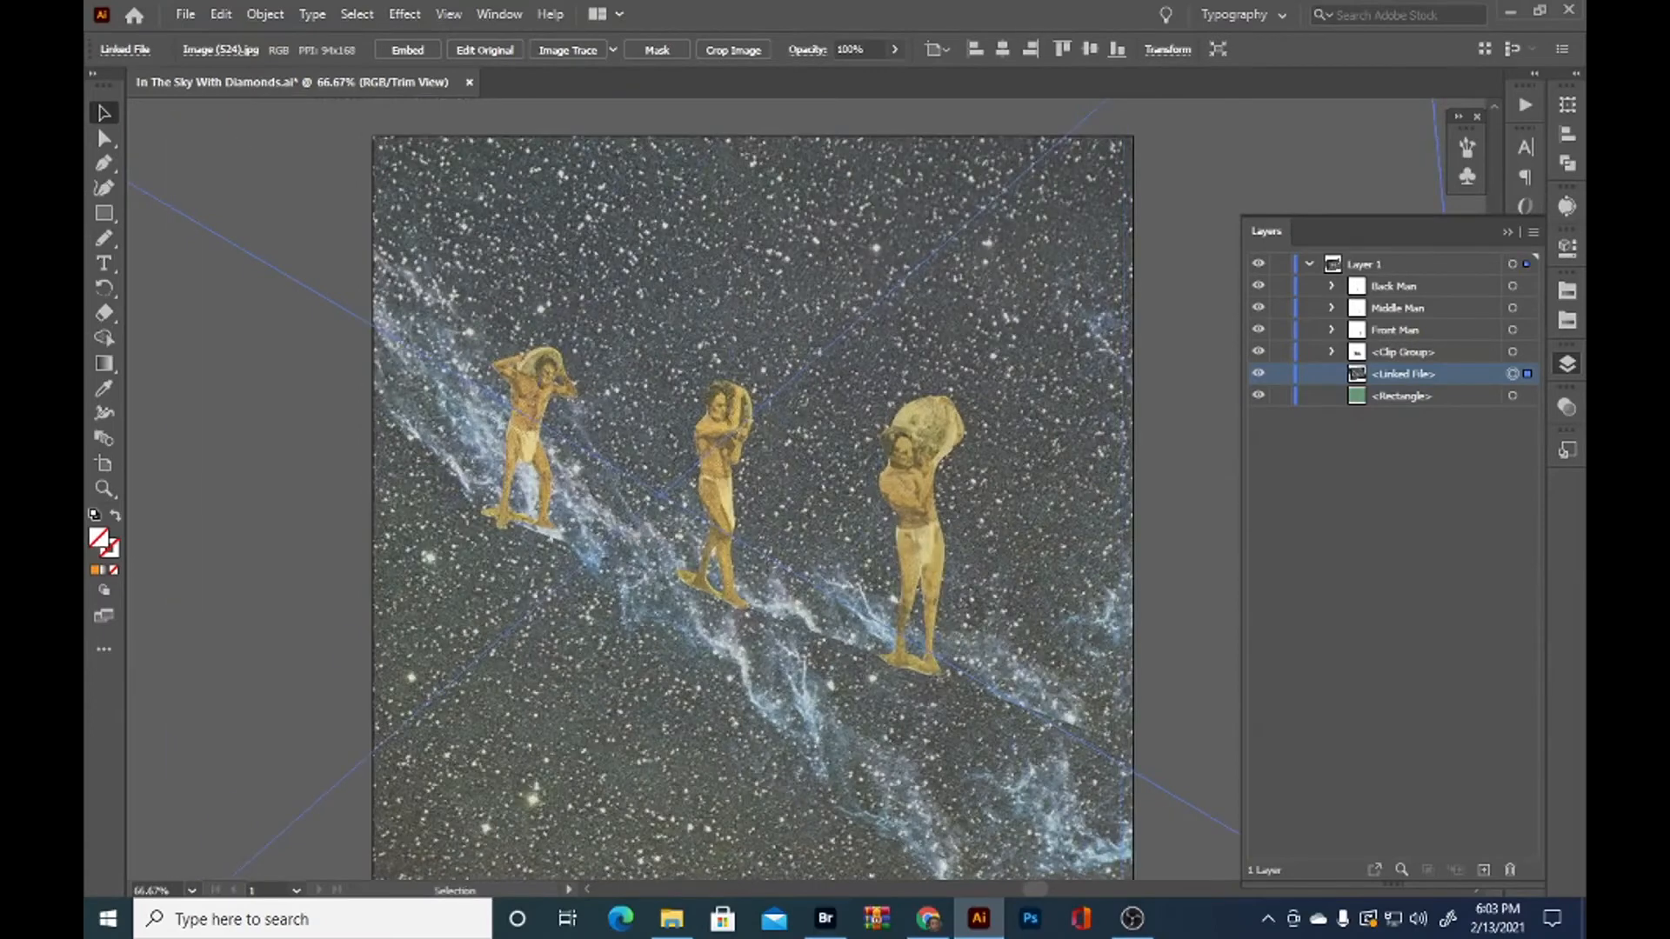
scroll(1057, 648, "down", 2)
scroll(1013, 652, "down", 1)
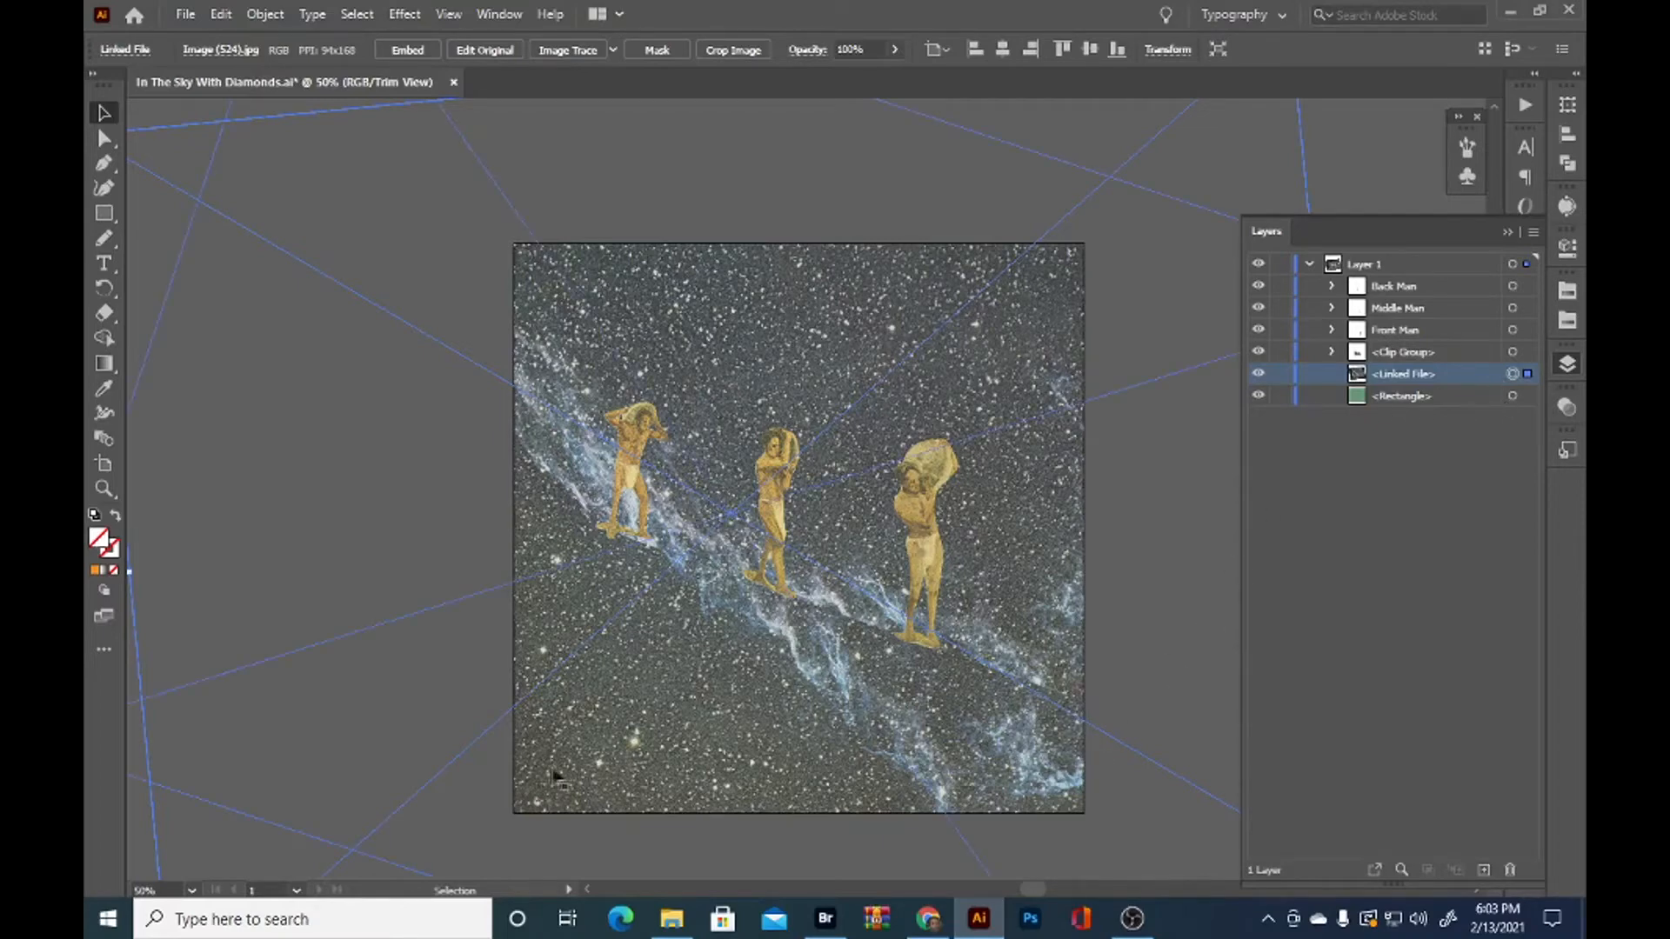
key("a")
scroll(749, 706, "down", 1)
left_click(639, 645)
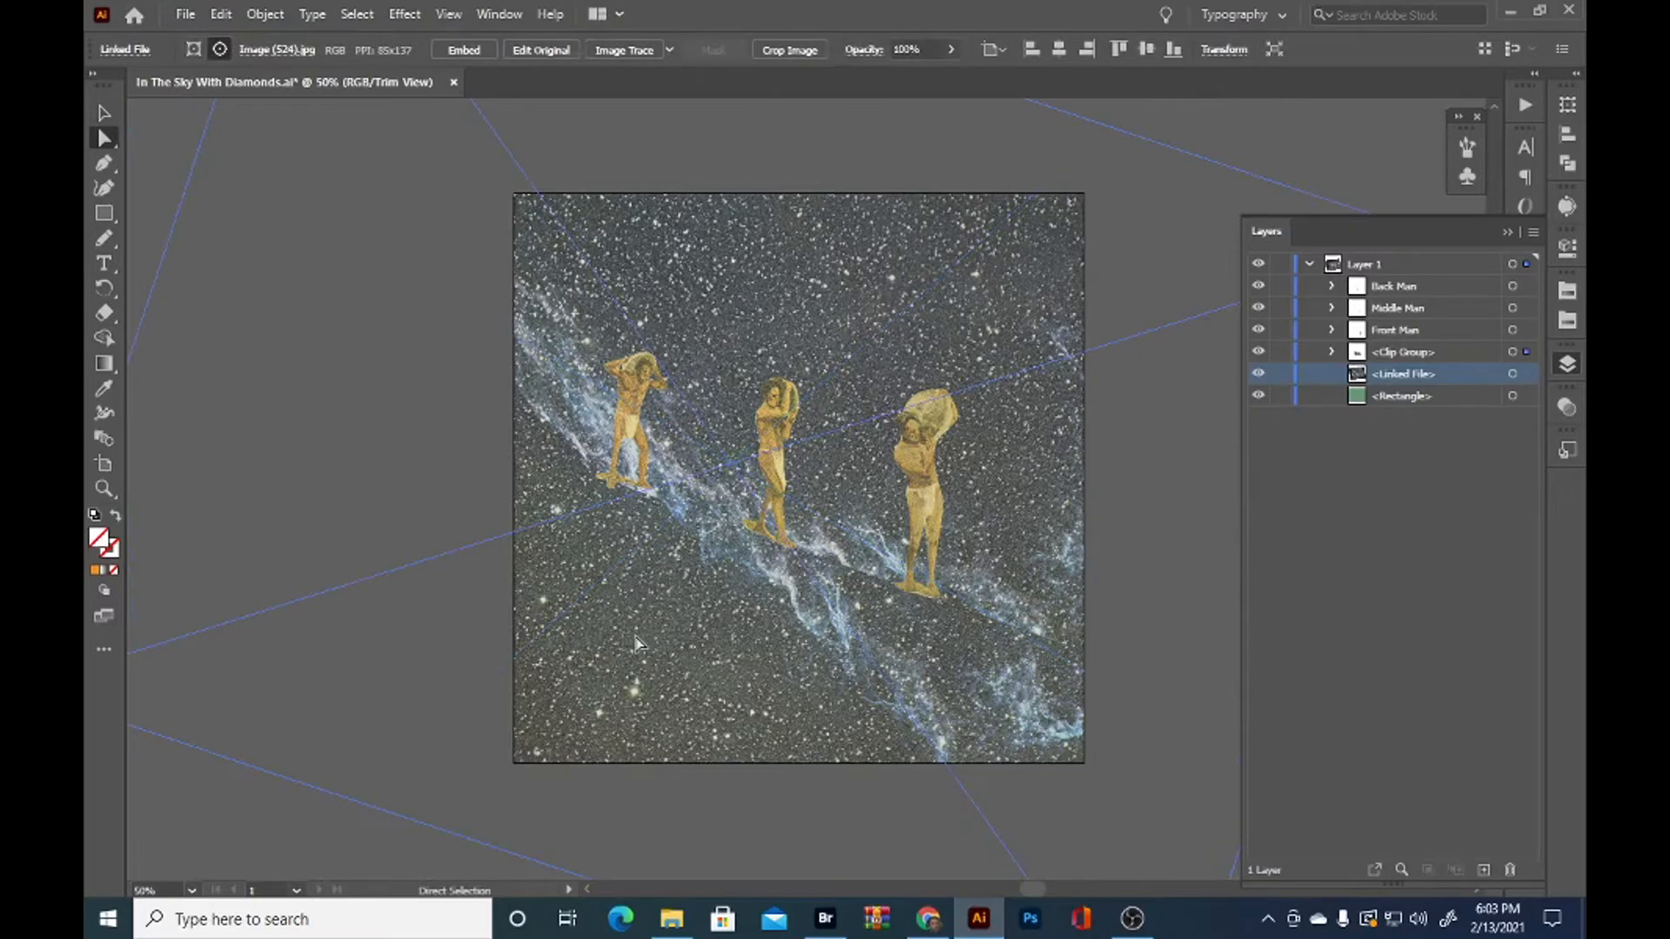
scroll(640, 645, "down", 2, "alt")
key("v")
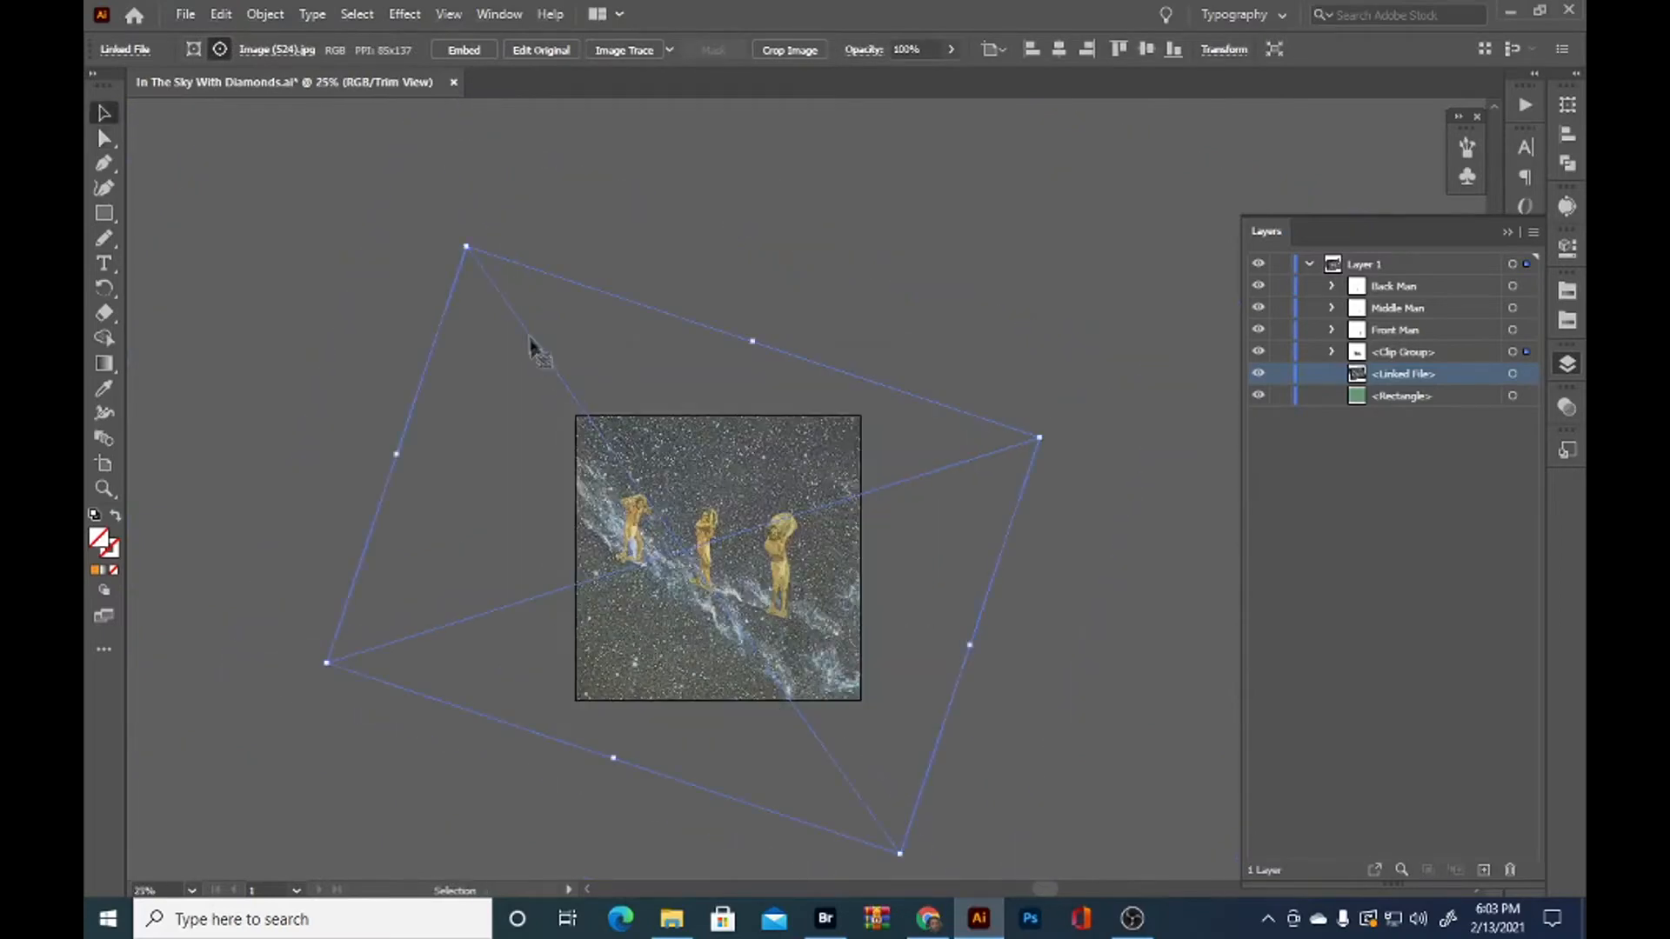
left_click_drag(460, 234, 700, 226)
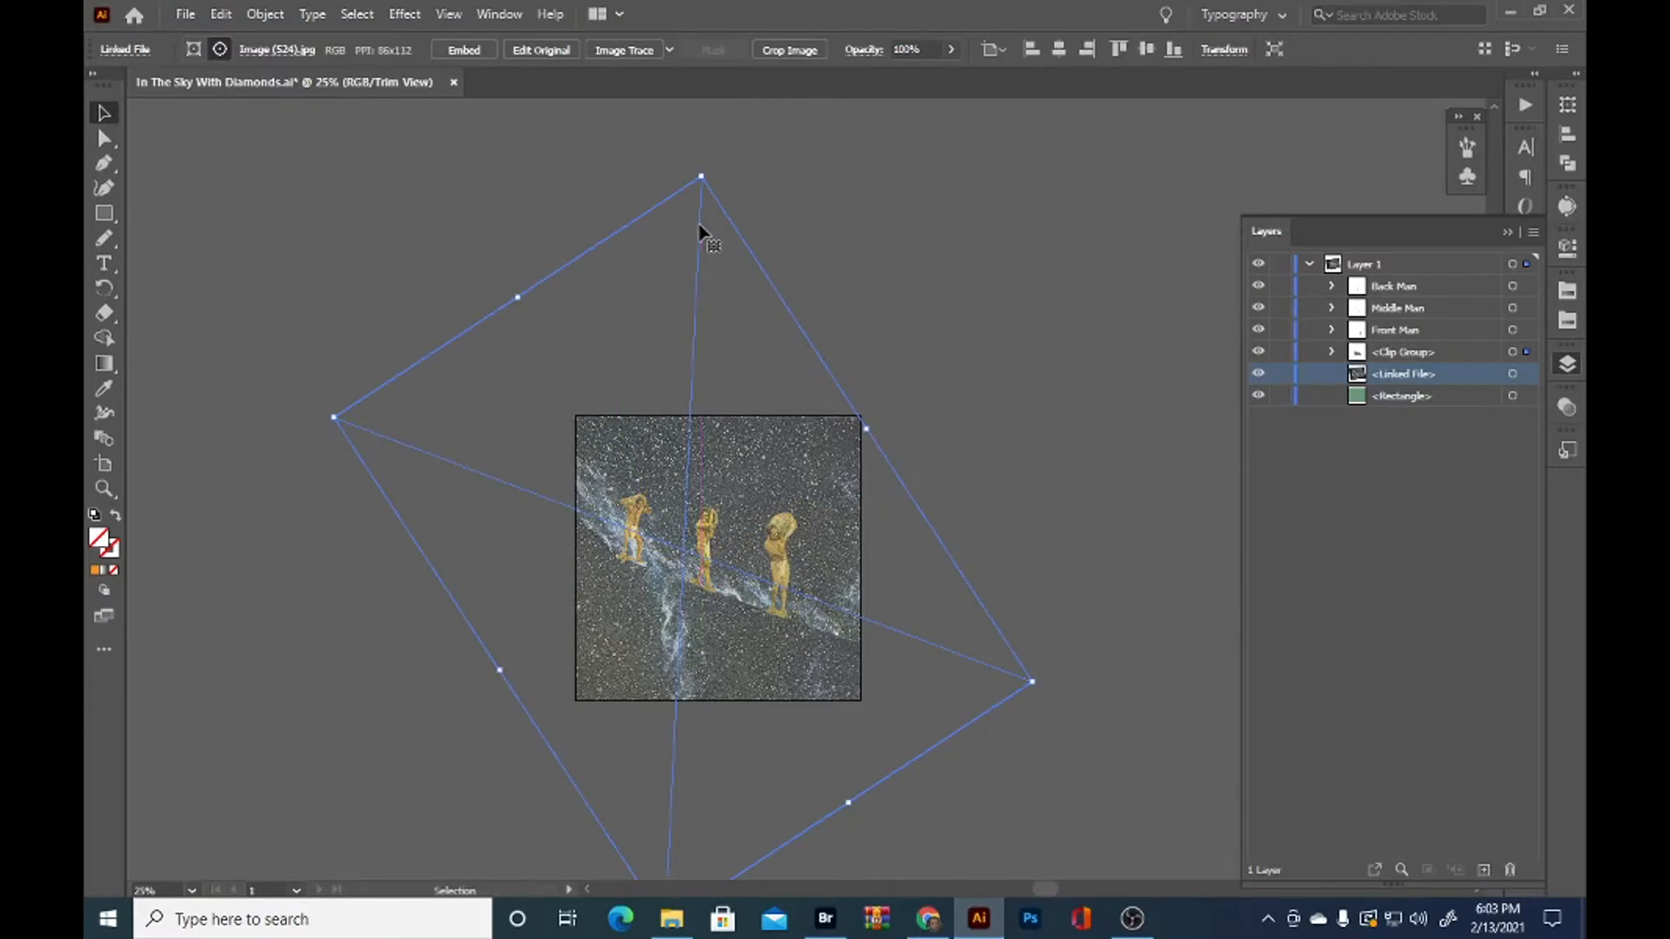
scroll(760, 626, "up", 1)
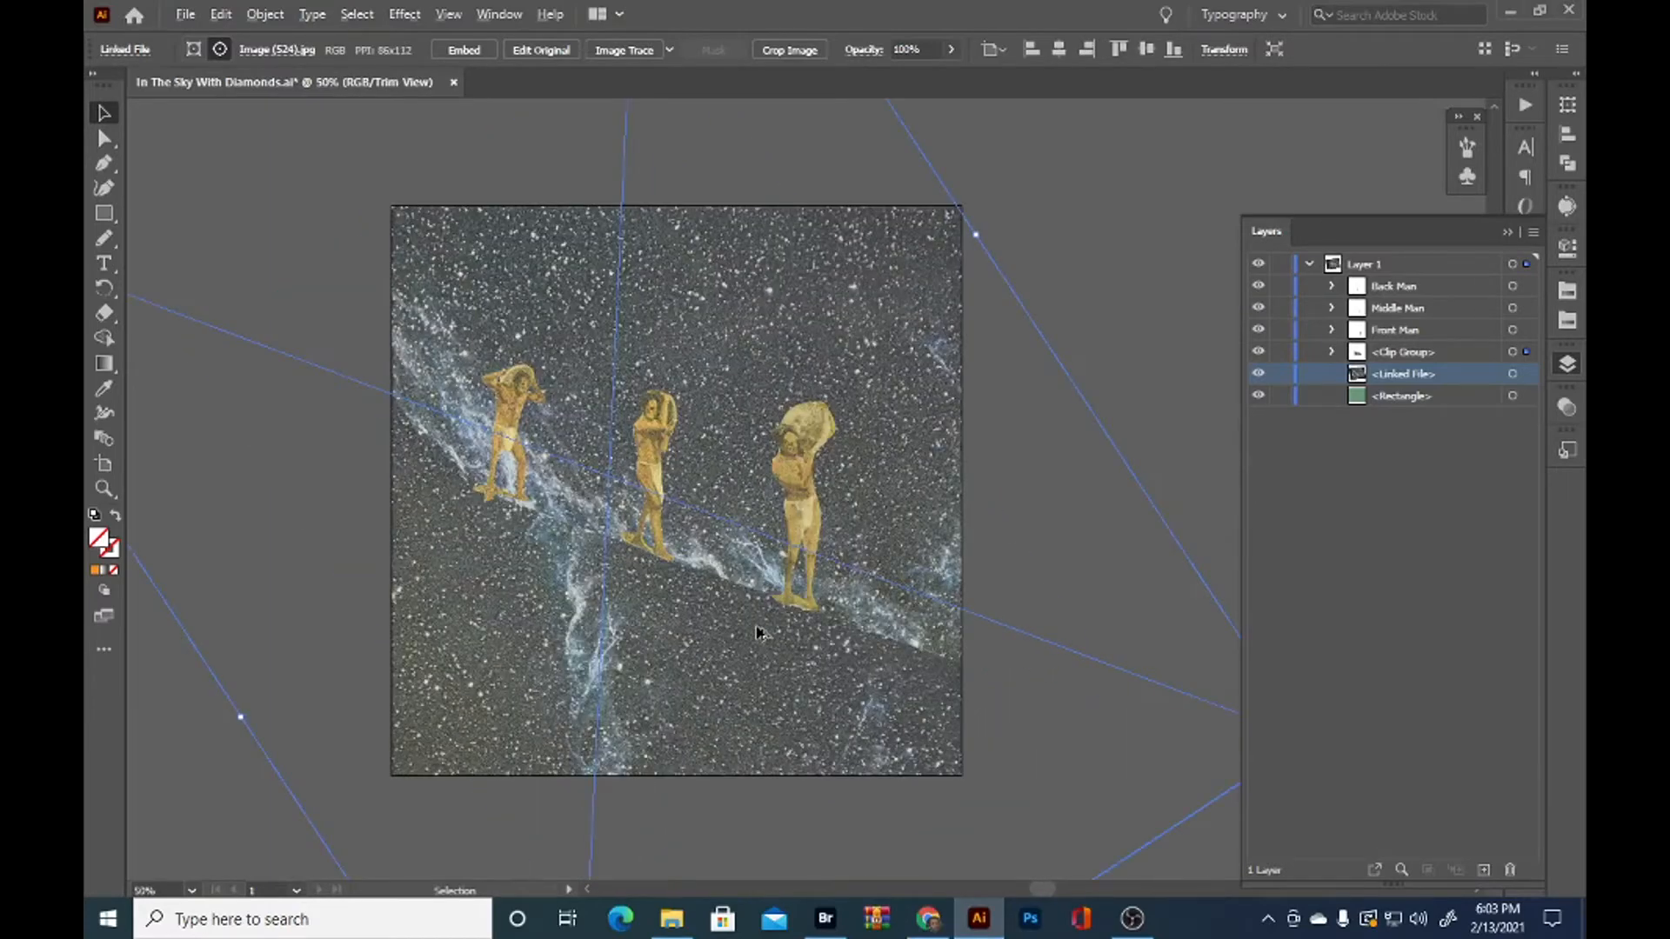
Fine-tune the rotation of the clipped nebula image and deselect it
scroll(874, 425, "down", 1)
left_click_drag(957, 301, 976, 263)
left_click(1131, 365)
scroll(1076, 341, "up", 1)
Rotate and reposition the background nebula image so its streak runs roughly horizontally behind the middle and front men
left_click(779, 393)
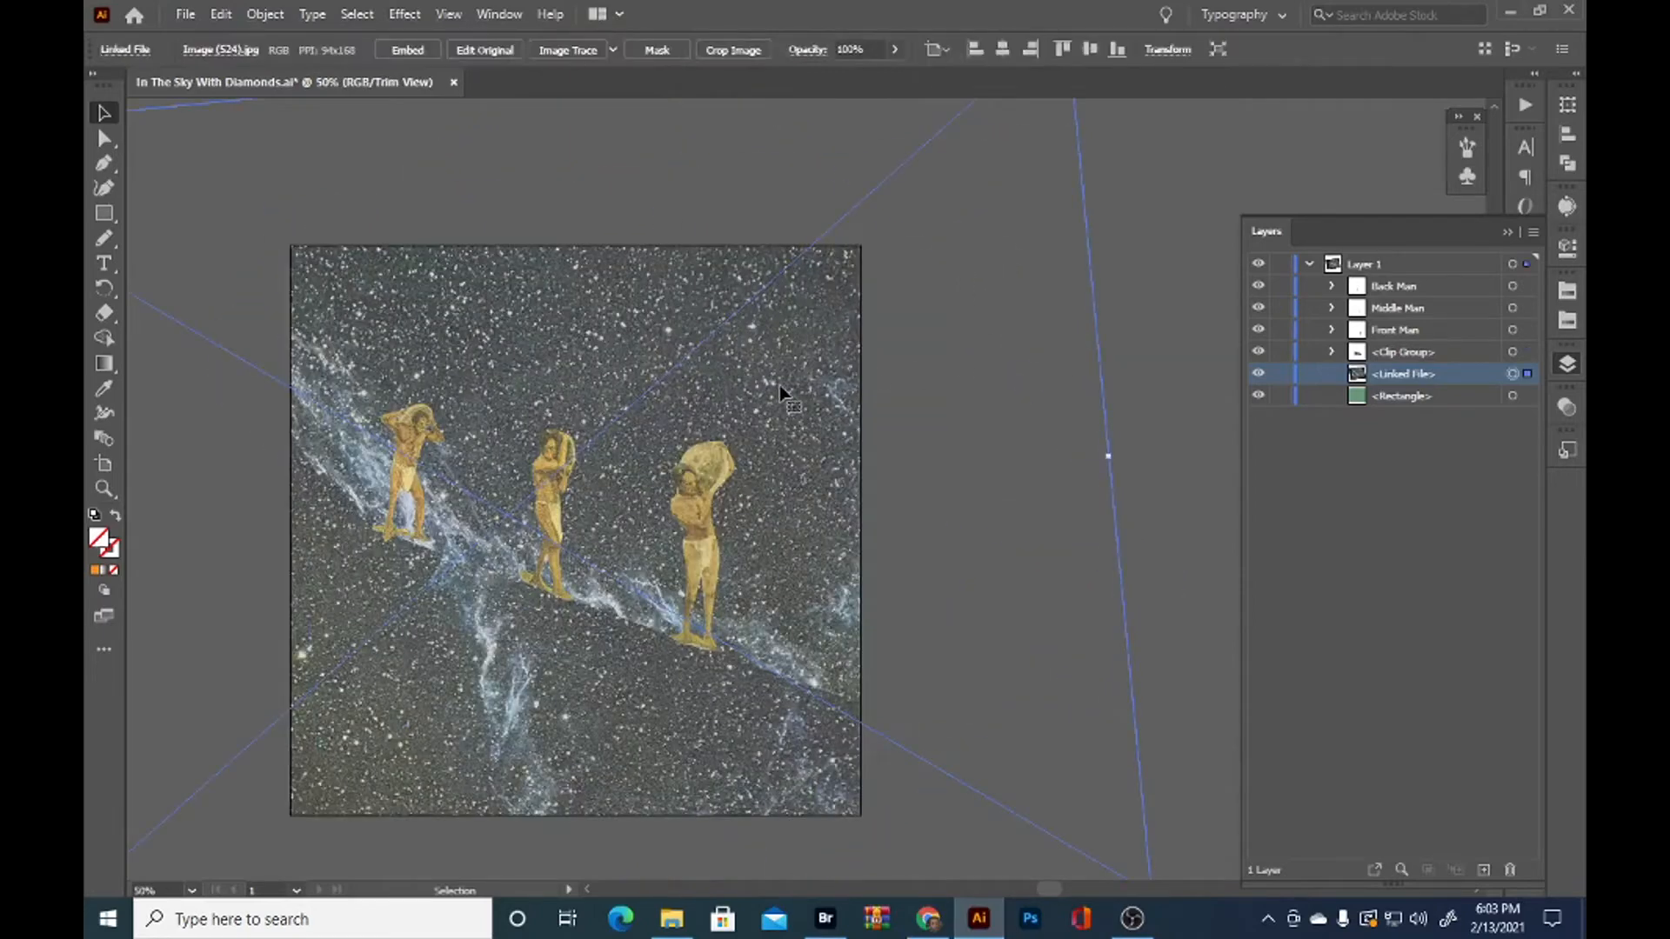
left_click(1527, 354)
scroll(817, 434, "down", 1)
left_click_drag(787, 404, 1138, 602)
left_click_drag(790, 494, 795, 496)
left_click_drag(951, 167, 1114, 326)
left_click_drag(809, 530, 781, 459)
left_click_drag(1088, 265, 1098, 334)
left_click_drag(816, 506, 763, 539)
left_click_drag(1050, 360, 1120, 328)
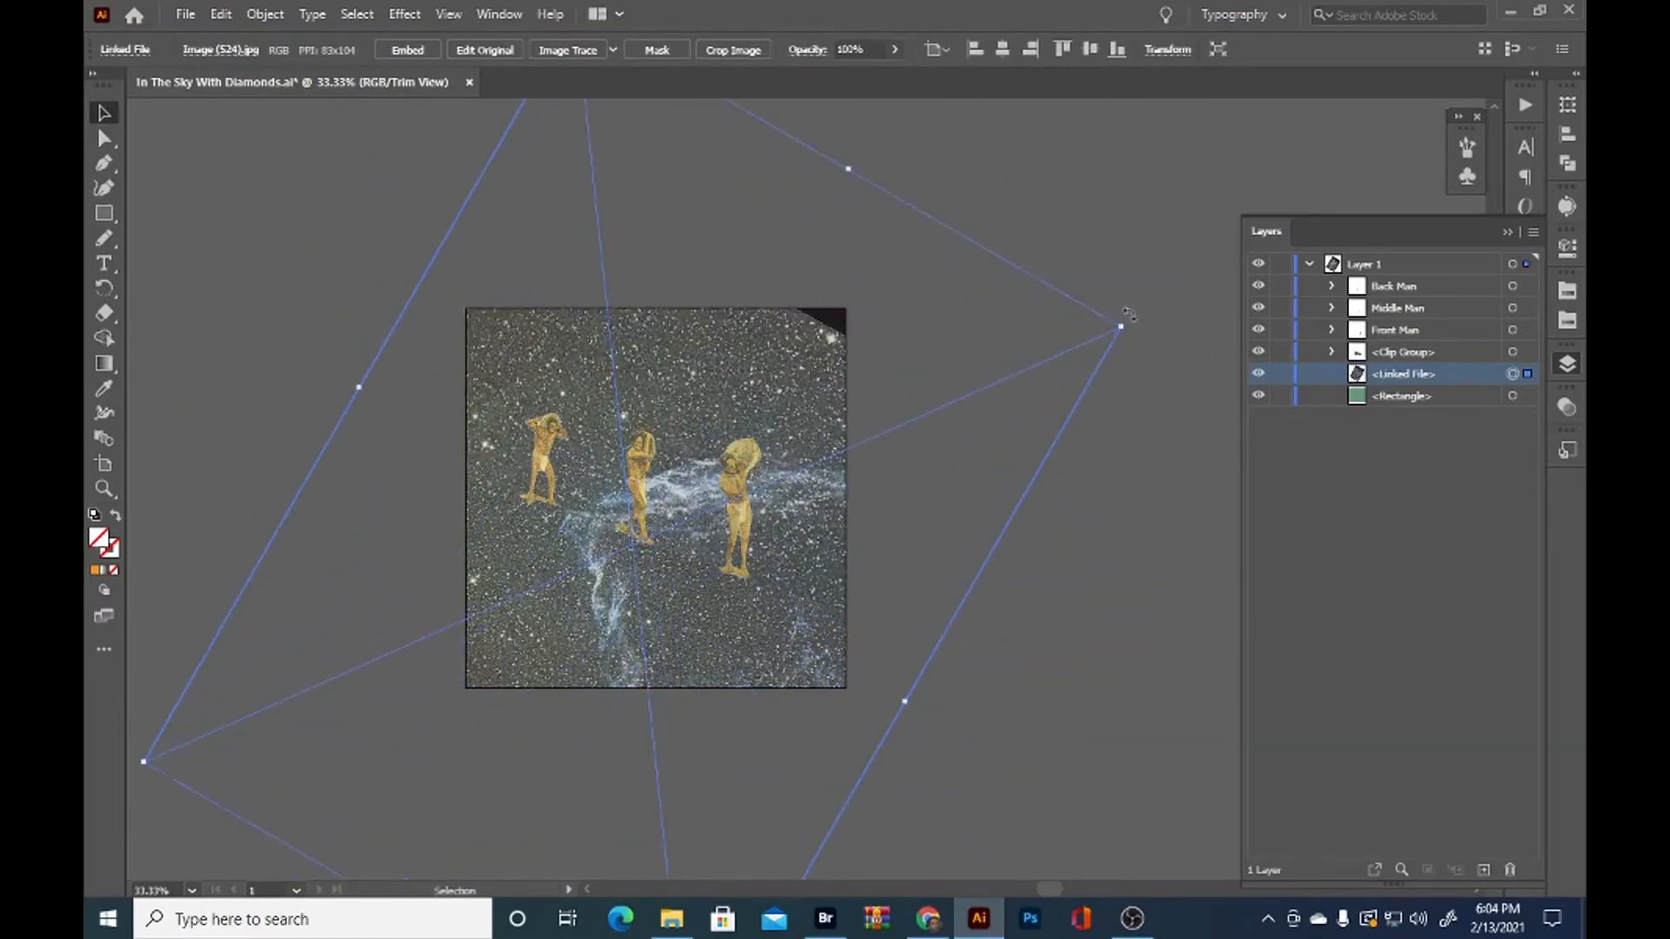
Nudge the background nebula image so it covers the artboard's upper right corner, and deselect it
scroll(1010, 537, "up", 1)
mouse_move(707, 526)
left_mouse_down()
mouse_move(742, 488)
mouse_move(697, 521)
left_mouse_up()
left_click(913, 786)
left_click_drag(912, 786, 1032, 734)
Place a copy of the slope's clipping path above the clip group and fill it with a white-to-black linear gradient
left_click(1526, 353)
left_click(1332, 352)
left_click(1529, 374)
left_click(1525, 539)
left_click(1525, 435)
left_click(1366, 429)
left_click(1285, 594)
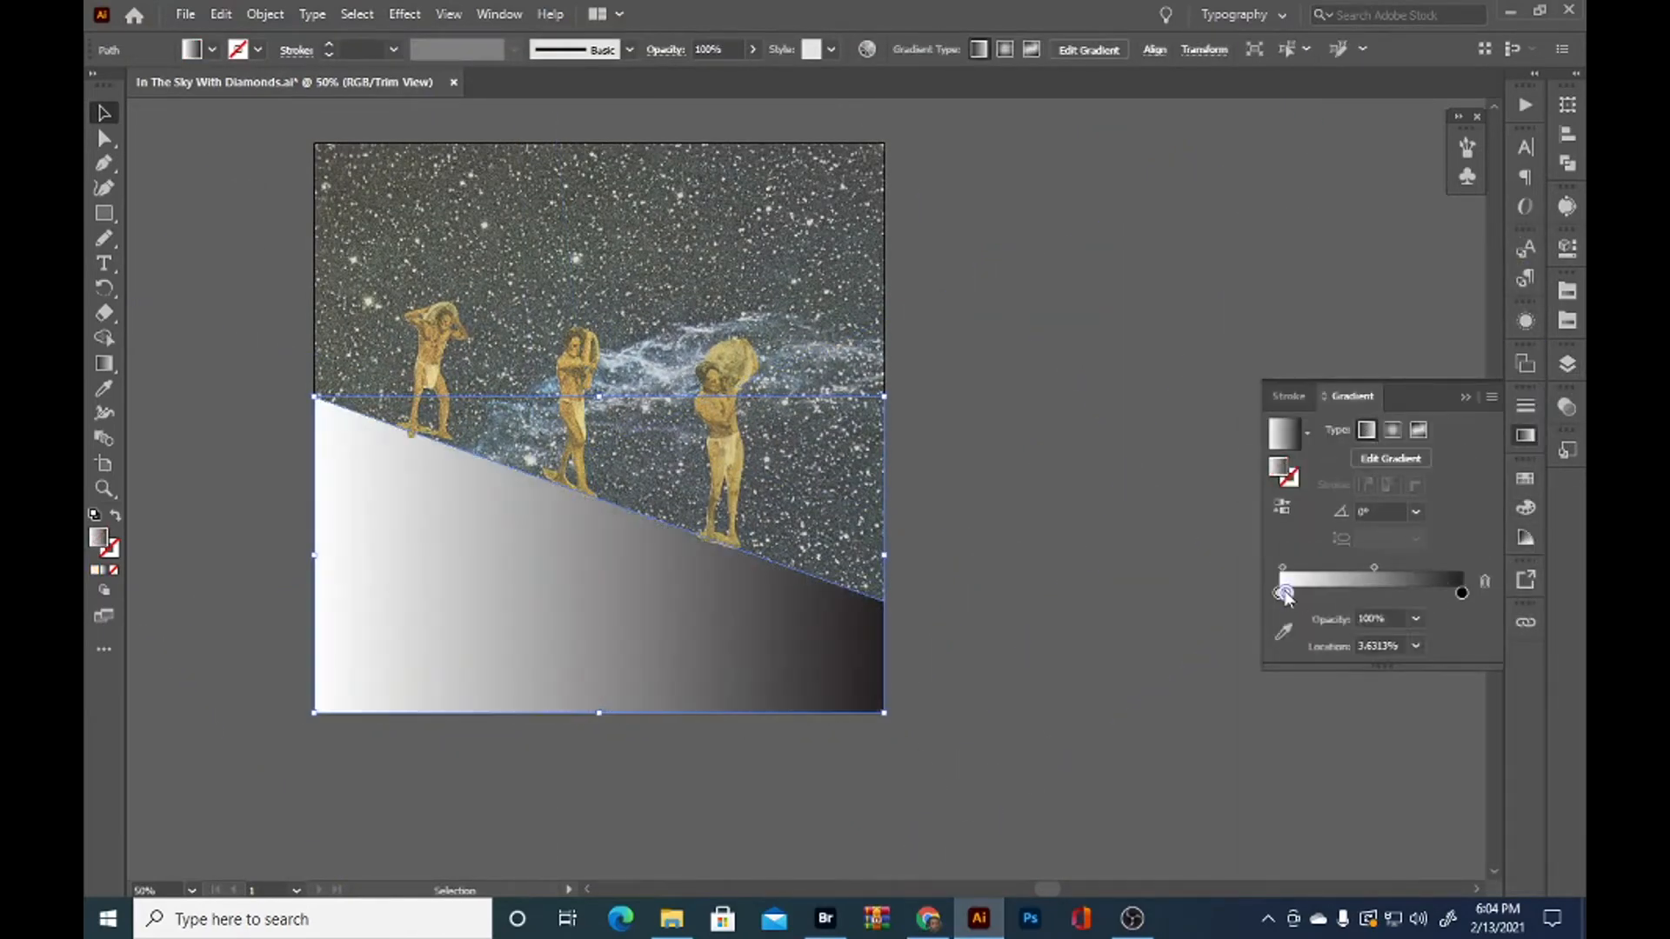
Change the white stop of the slope path's gradient to black
double_click(1280, 595)
left_click(1314, 635)
left_click(1325, 655)
left_click(1389, 550)
double_click(1279, 594)
left_click(1194, 666)
left_click(213, 52)
left_click(212, 51)
Give the slope gradient's first stop 0% opacity at about 23% location, shift the midpoint towards the end, and set the angle to -90°
left_click_drag(1370, 569, 1416, 570)
left_click_drag(1279, 593, 1321, 594)
double_click(1362, 593)
left_click(1416, 513)
left_click(1437, 494)
left_click(1416, 513)
left_click(1441, 396)
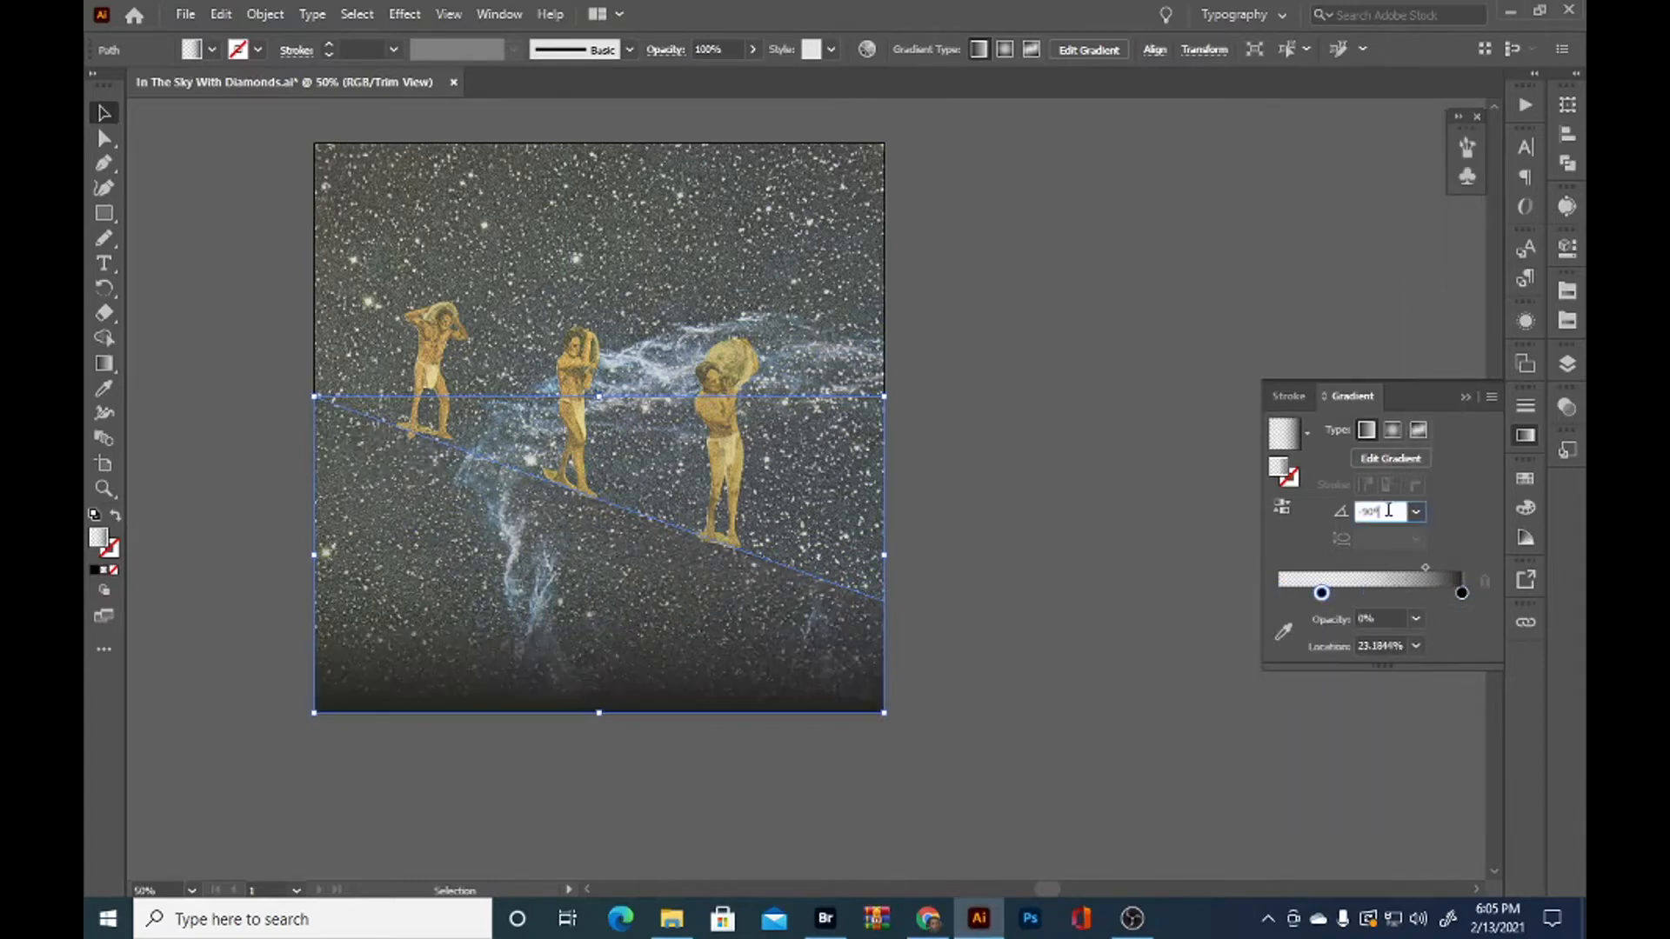
Set the slope gradient's angle to -102° and its midpoint to about 47%, and deselect the path
scroll(1389, 511, "down", 12)
left_click_drag(1425, 568, 1370, 568)
left_click(1044, 781)
left_click_drag(1044, 785, 1124, 863)
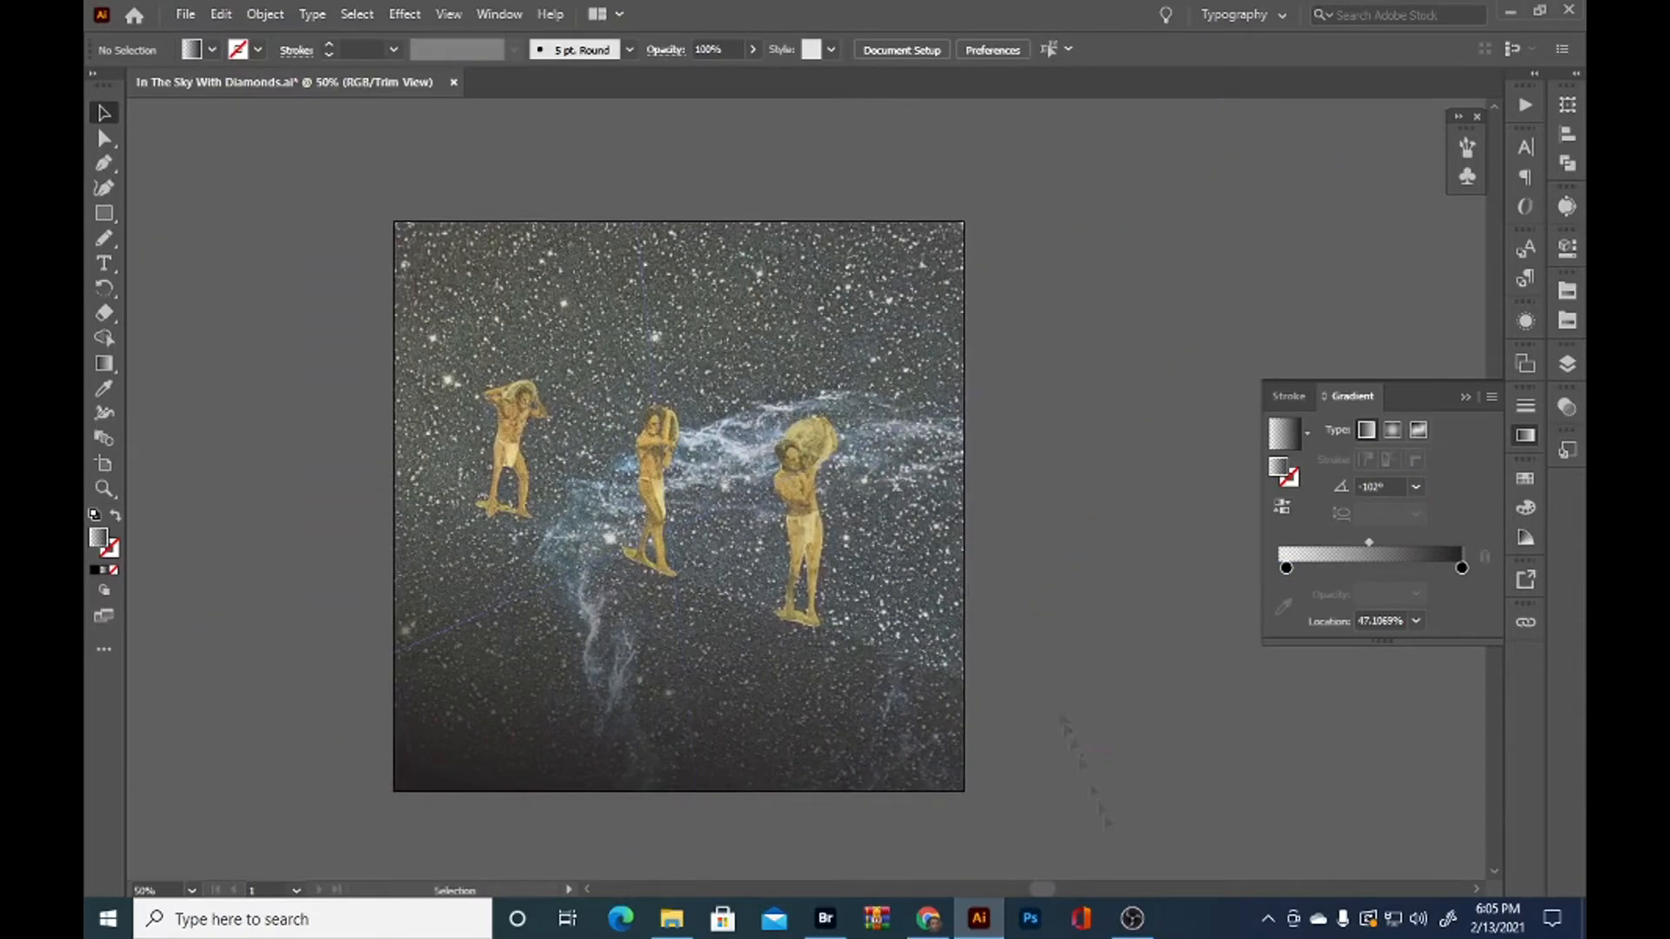
Nudge the background nebula image down slightly and set the slope gradient's midpoint to about 36%
left_click(881, 335)
mouse_move(922, 559)
left_mouse_down()
mouse_move(943, 594)
mouse_move(922, 577)
left_mouse_up()
left_click(927, 717)
left_click_drag(1369, 571, 1350, 569)
left_click(1051, 347)
key("ctrl+shift+a")
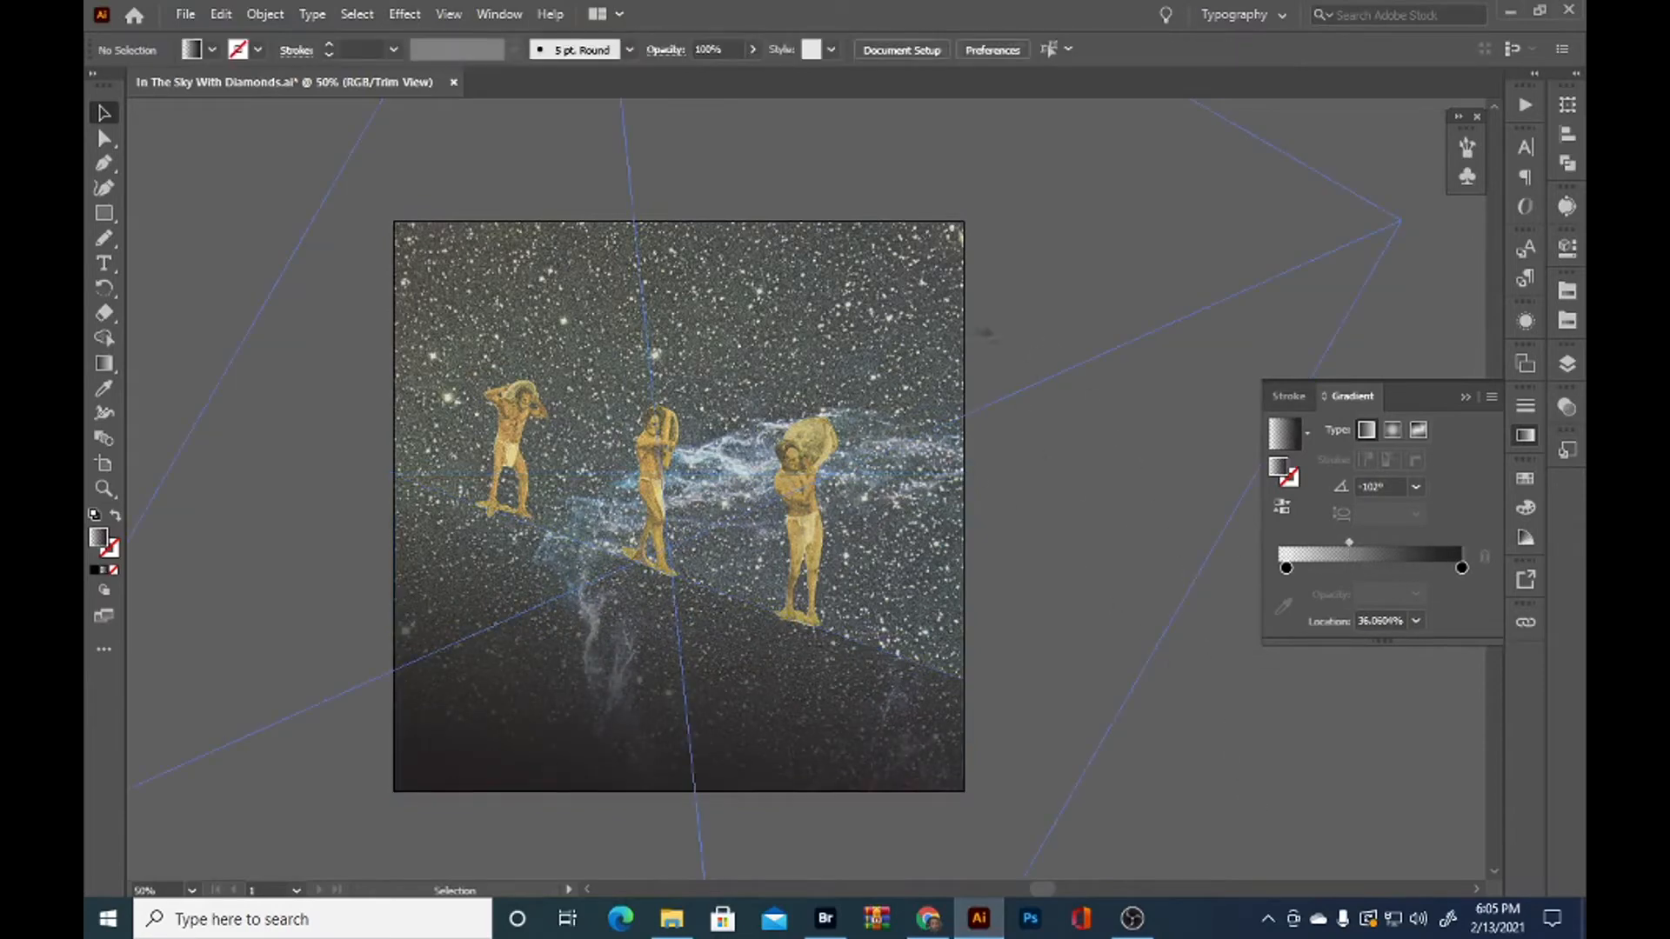
Nudge the front, middle and back men slightly to refine their placement on the slope, and deselect them
scroll(799, 534, "up", 1)
left_click_drag(801, 527, 809, 520)
left_click_drag(609, 486, 617, 480)
left_click_drag(400, 431, 411, 430)
left_click_drag(412, 433, 400, 433)
left_click(1088, 616)
Set the slope gradient's angle to -107° and its midpoint to about 22%, and deselect the path
scroll(1088, 615, "down", 1)
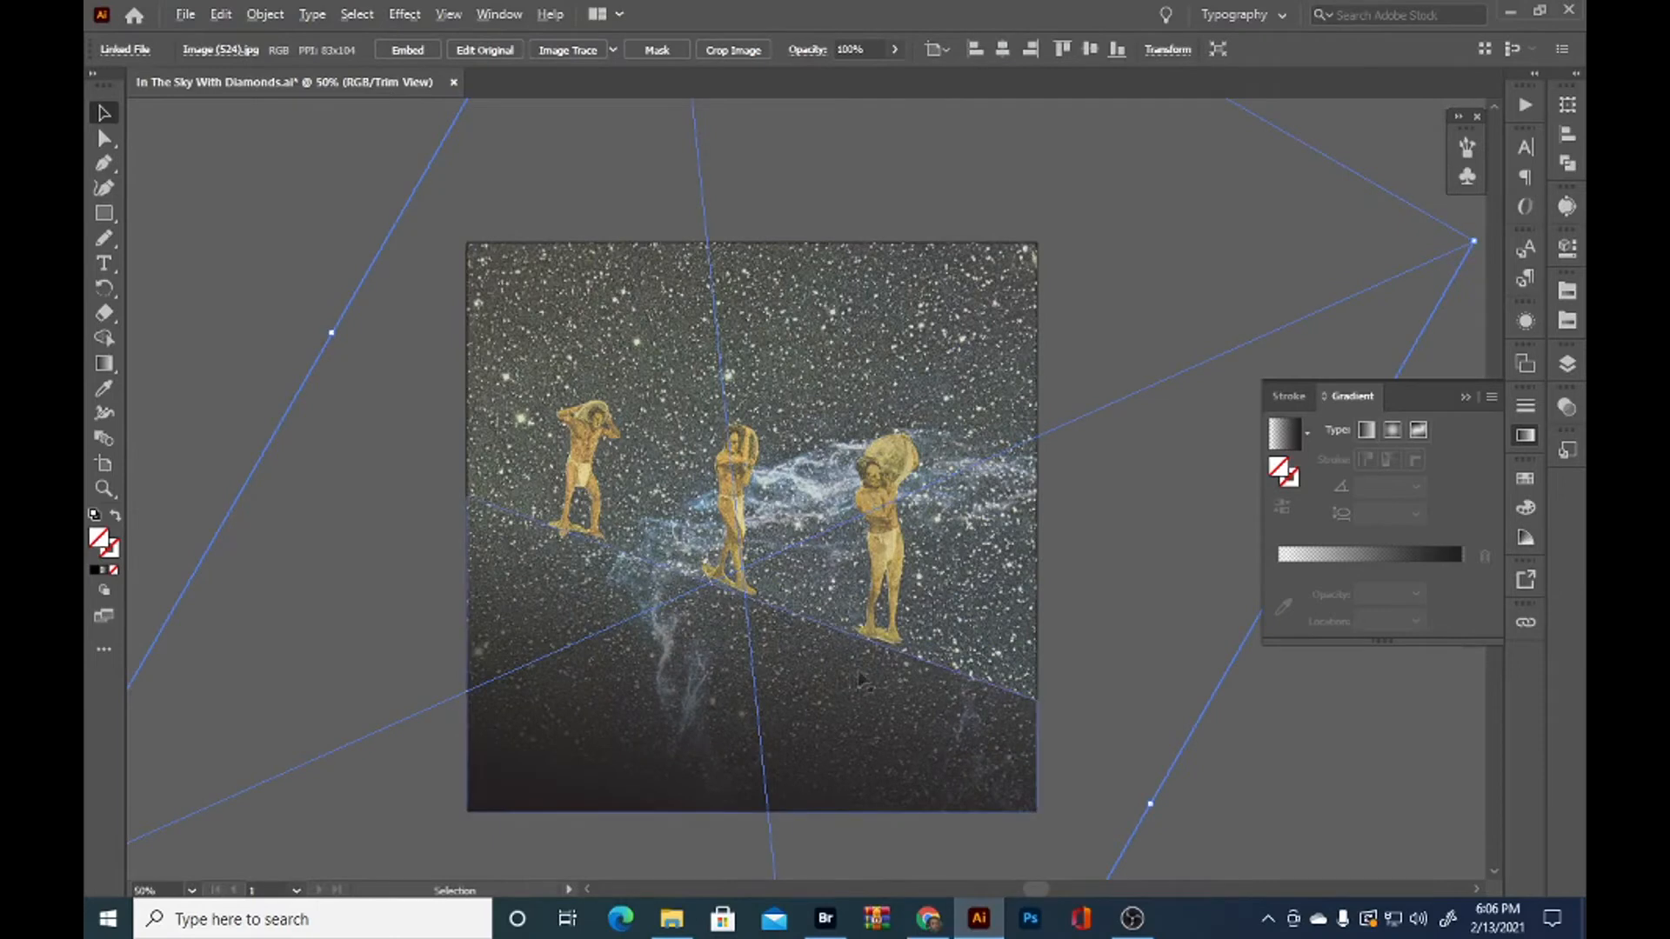
left_click(859, 671)
double_click(1367, 512)
left_click_drag(1348, 573, 1325, 567)
left_click(1099, 278)
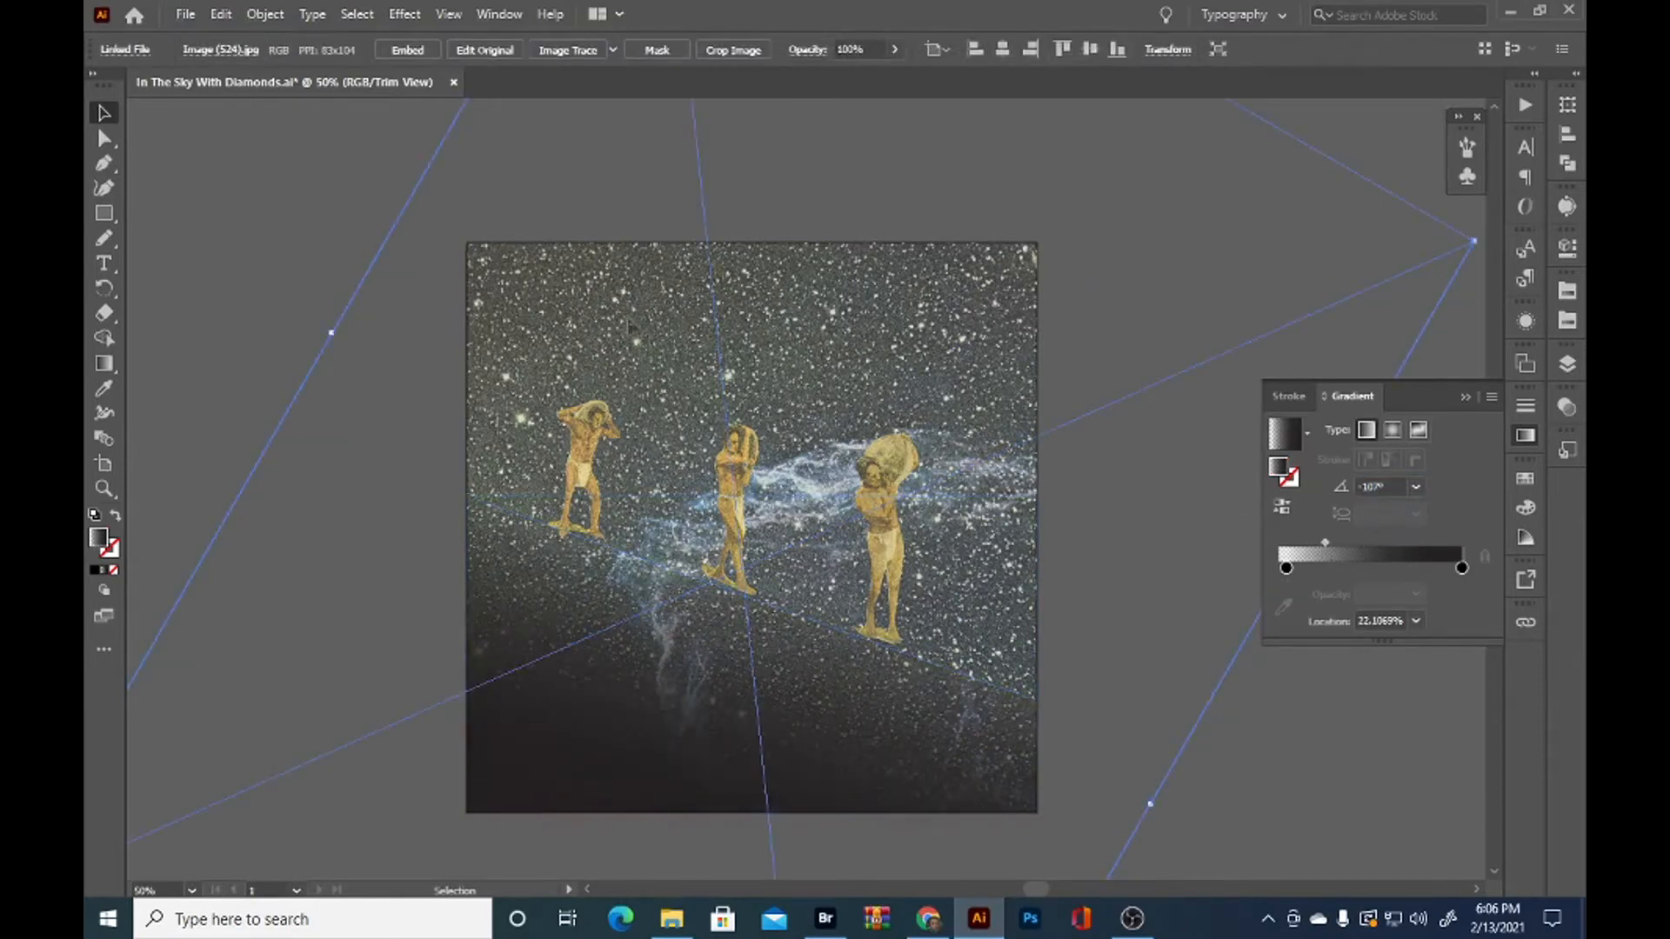
Fill the green rectangle with the black-to-transparent gradient and restack it between the clip group and the linked nebula image
left_click(1567, 363)
left_click(1513, 417)
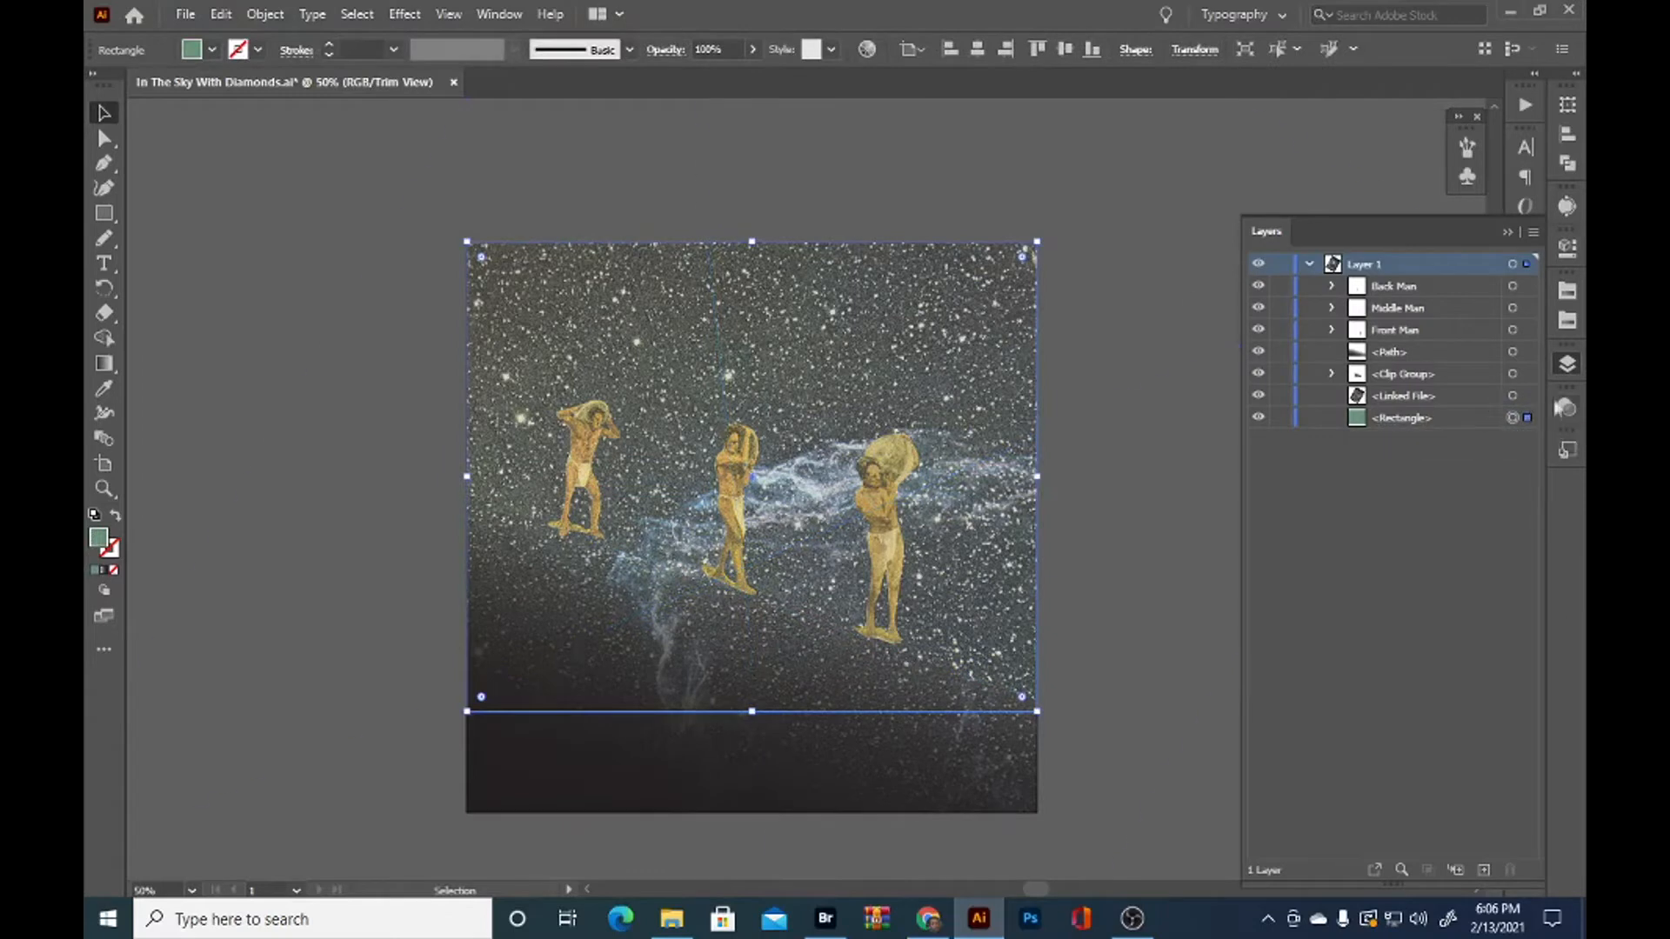
left_click(1567, 363)
left_click(1366, 429)
left_click(1567, 364)
left_click_drag(1395, 418, 1397, 382)
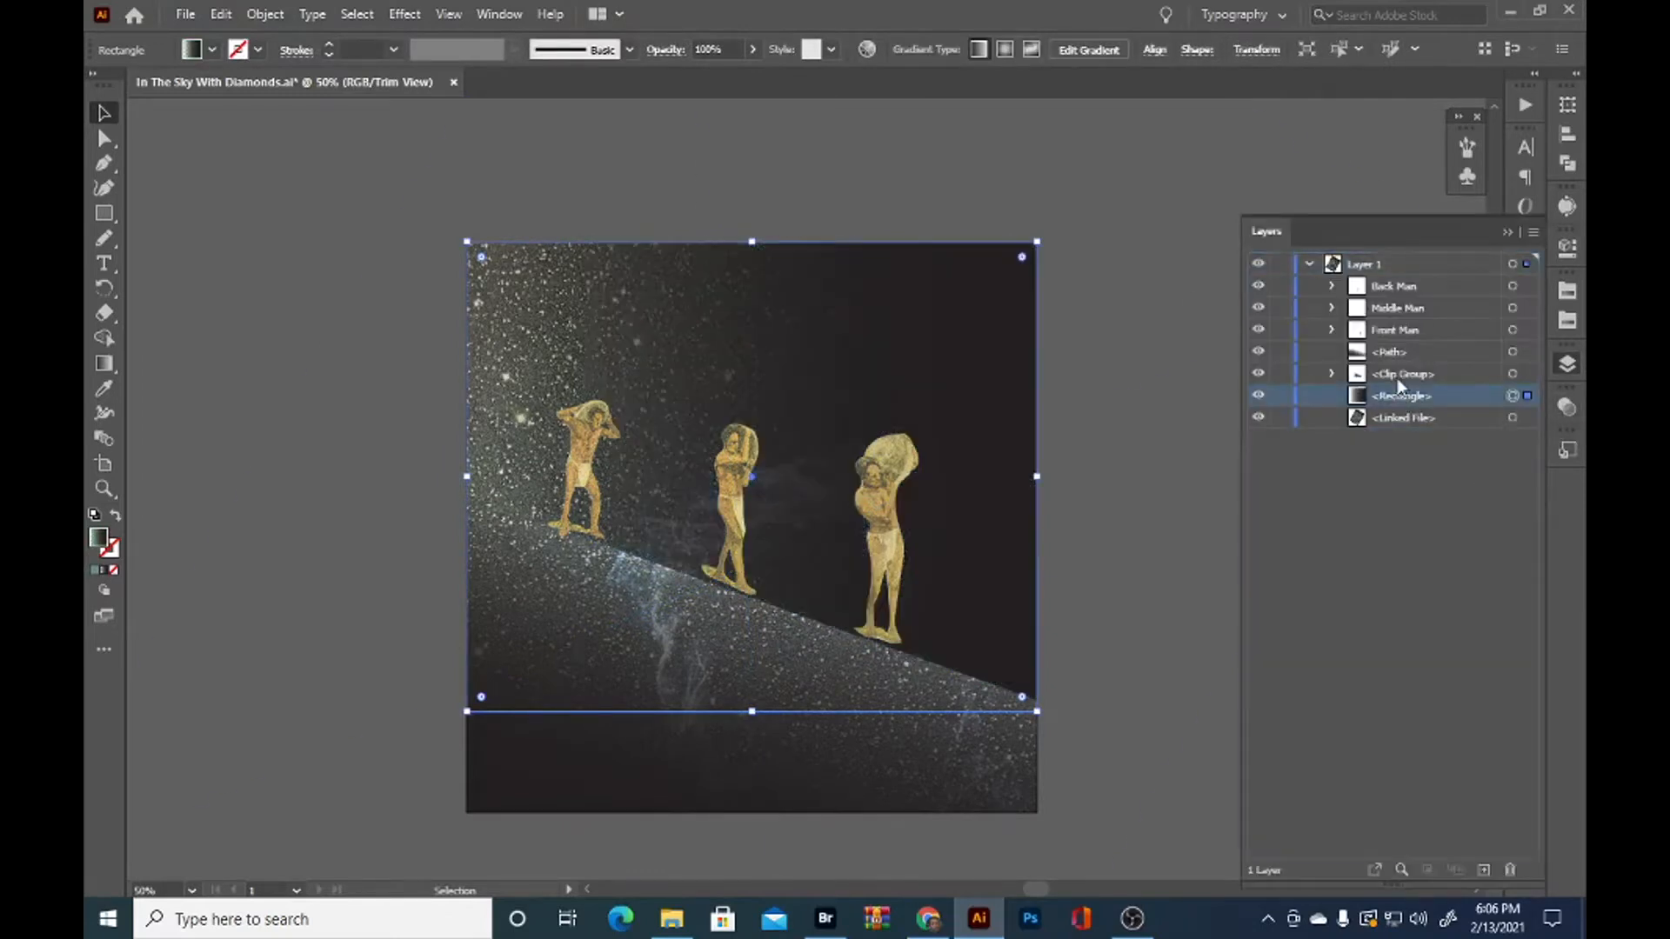
Set the sky rectangle's gradient angle to -180° and its midpoint to about 67%
left_click(1567, 364)
type("-180")
key("Return")
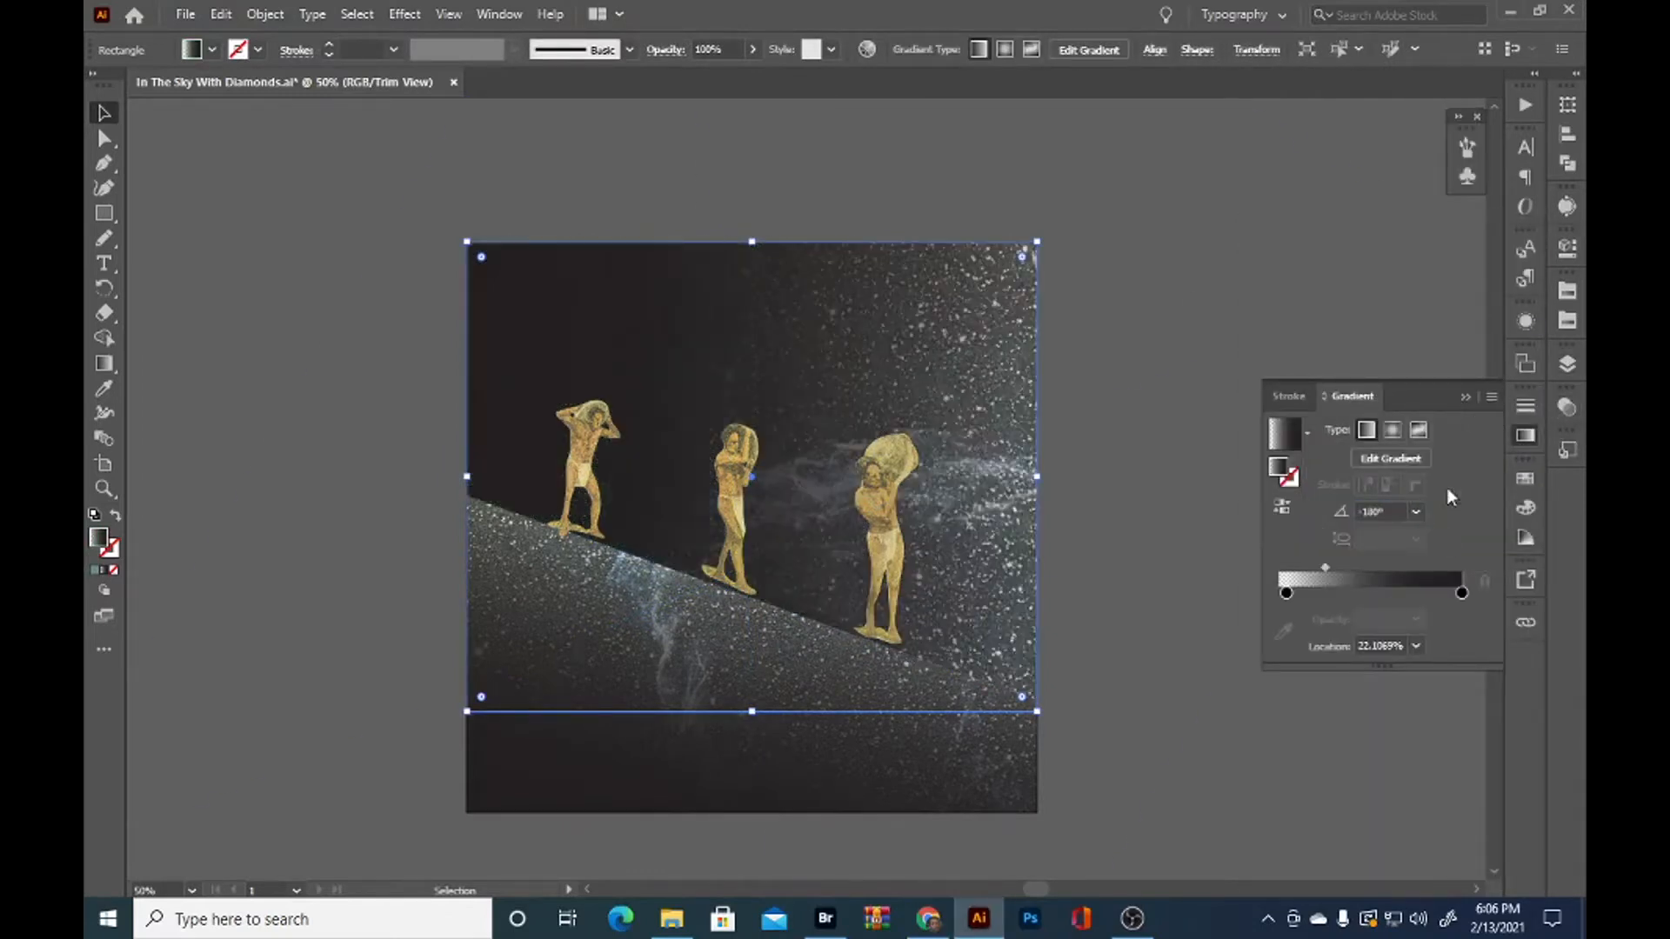
left_click_drag(1331, 572, 1409, 574)
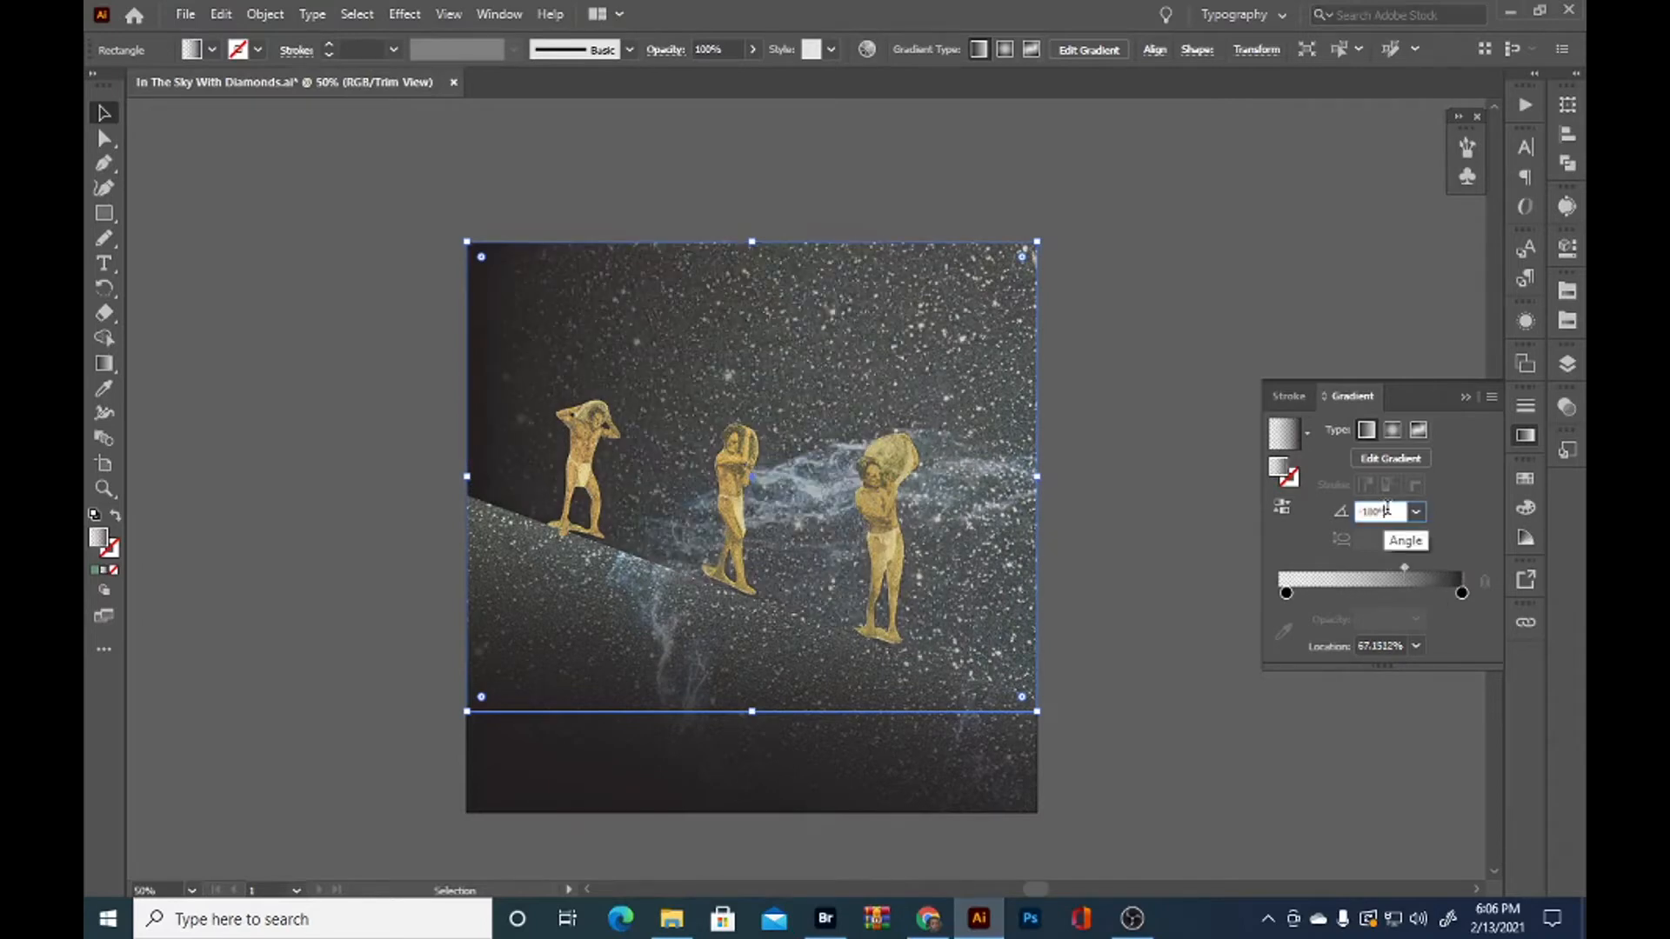
Set the sky rectangle's gradient angle to 141° and its midpoint to about 58%
left_click(1416, 512)
left_click(1437, 142)
scroll(1374, 511, "down", 2)
left_click_drag(1404, 567, 1391, 567)
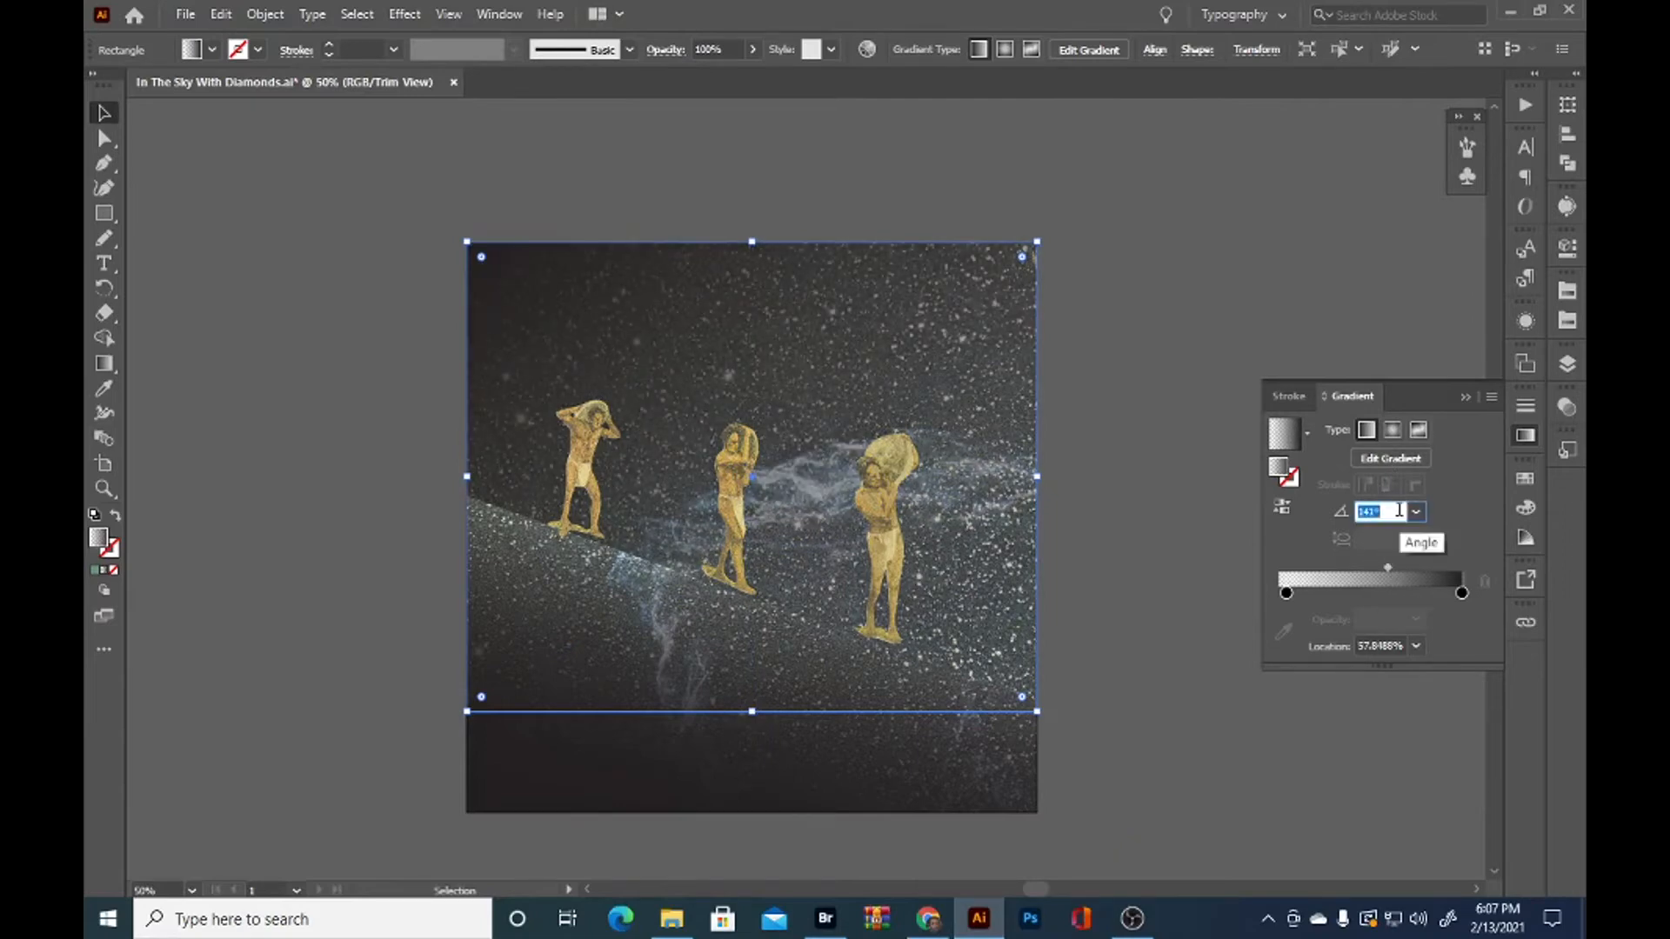
Set the sky rectangle's gradient angle to 95° and its midpoint to about 56%, and deselect the rectangle
scroll(1399, 511, "down", 5)
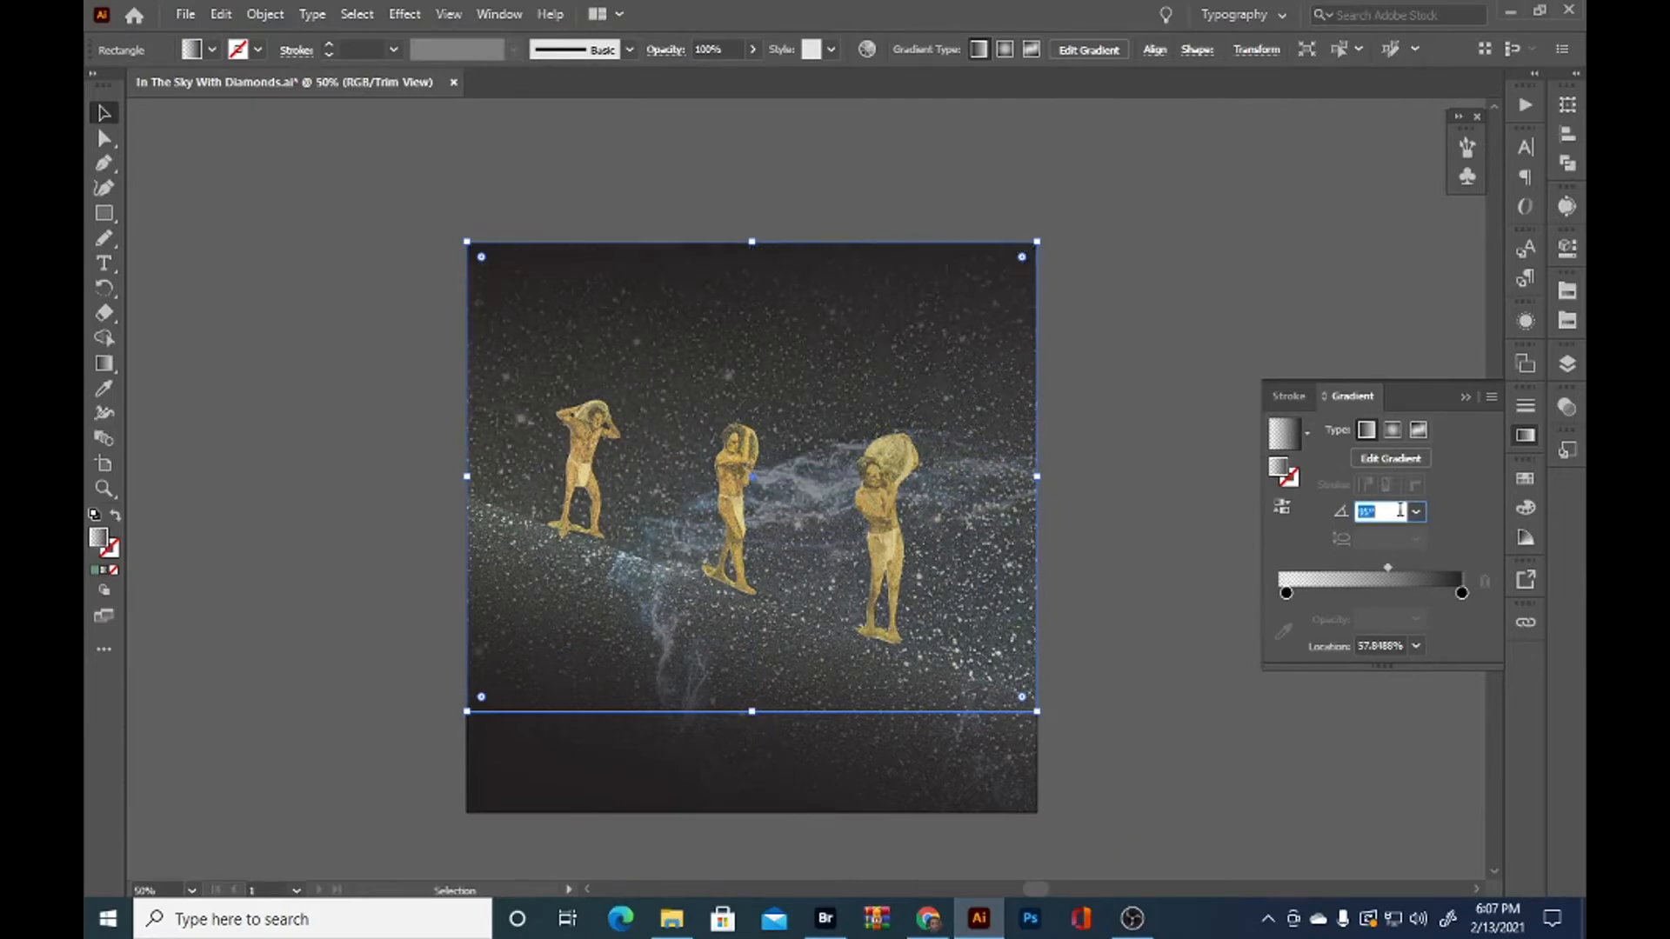
left_click_drag(1357, 570, 1385, 570)
left_click(1139, 748)
left_click(729, 794)
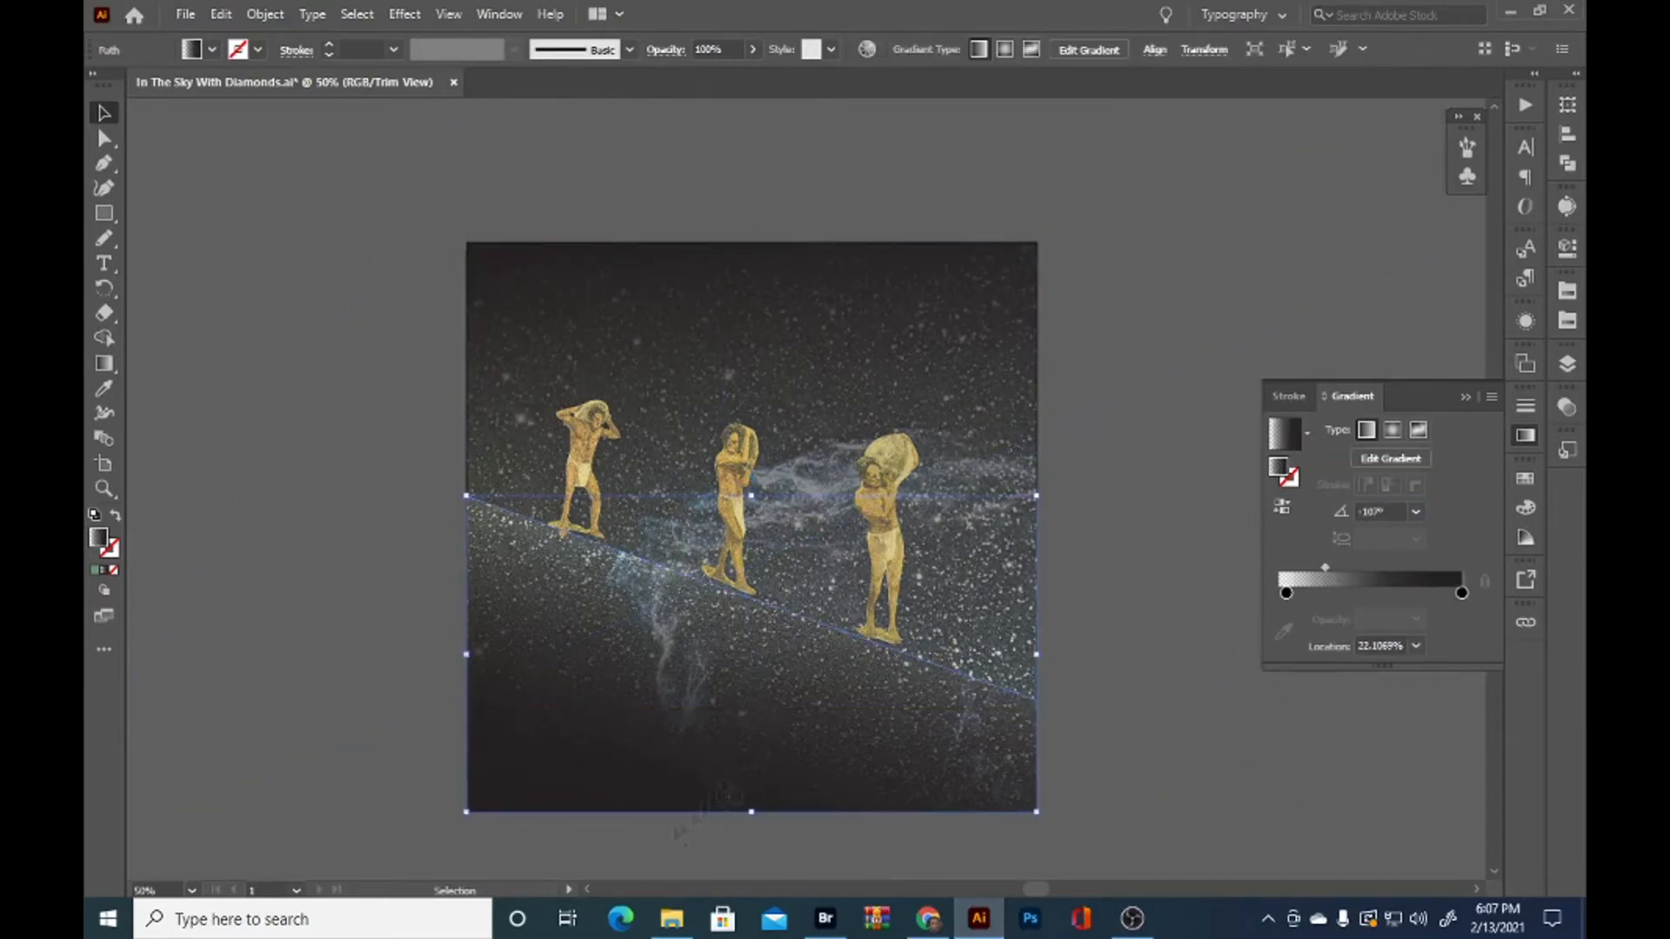
left_click(889, 661)
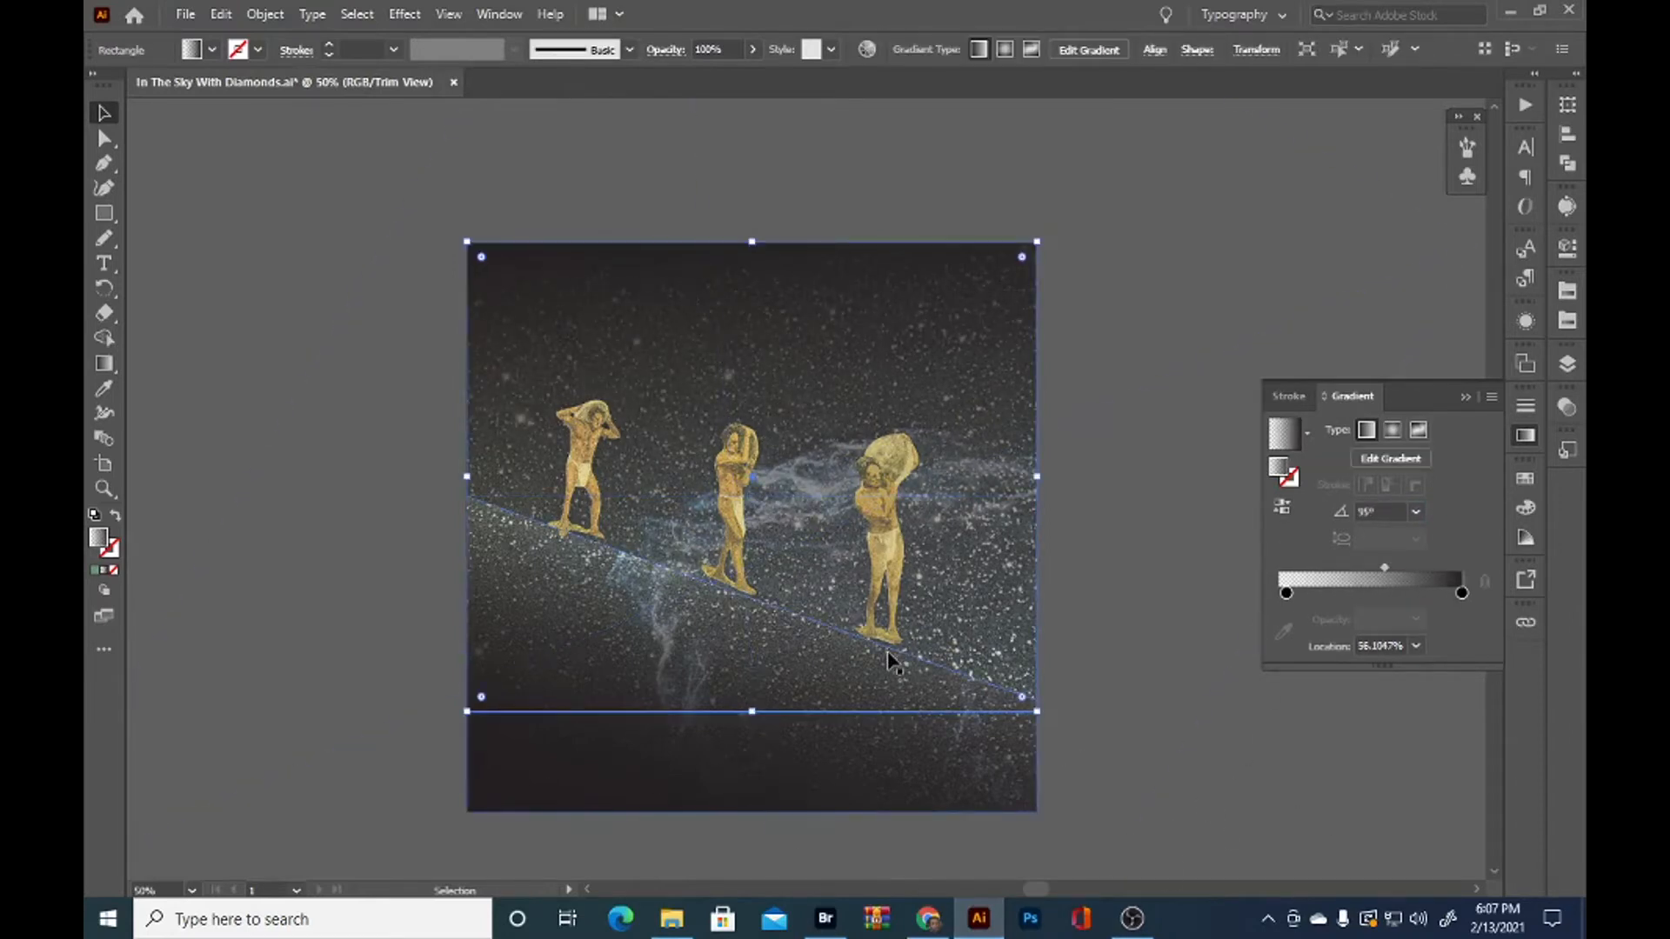
left_click(896, 650)
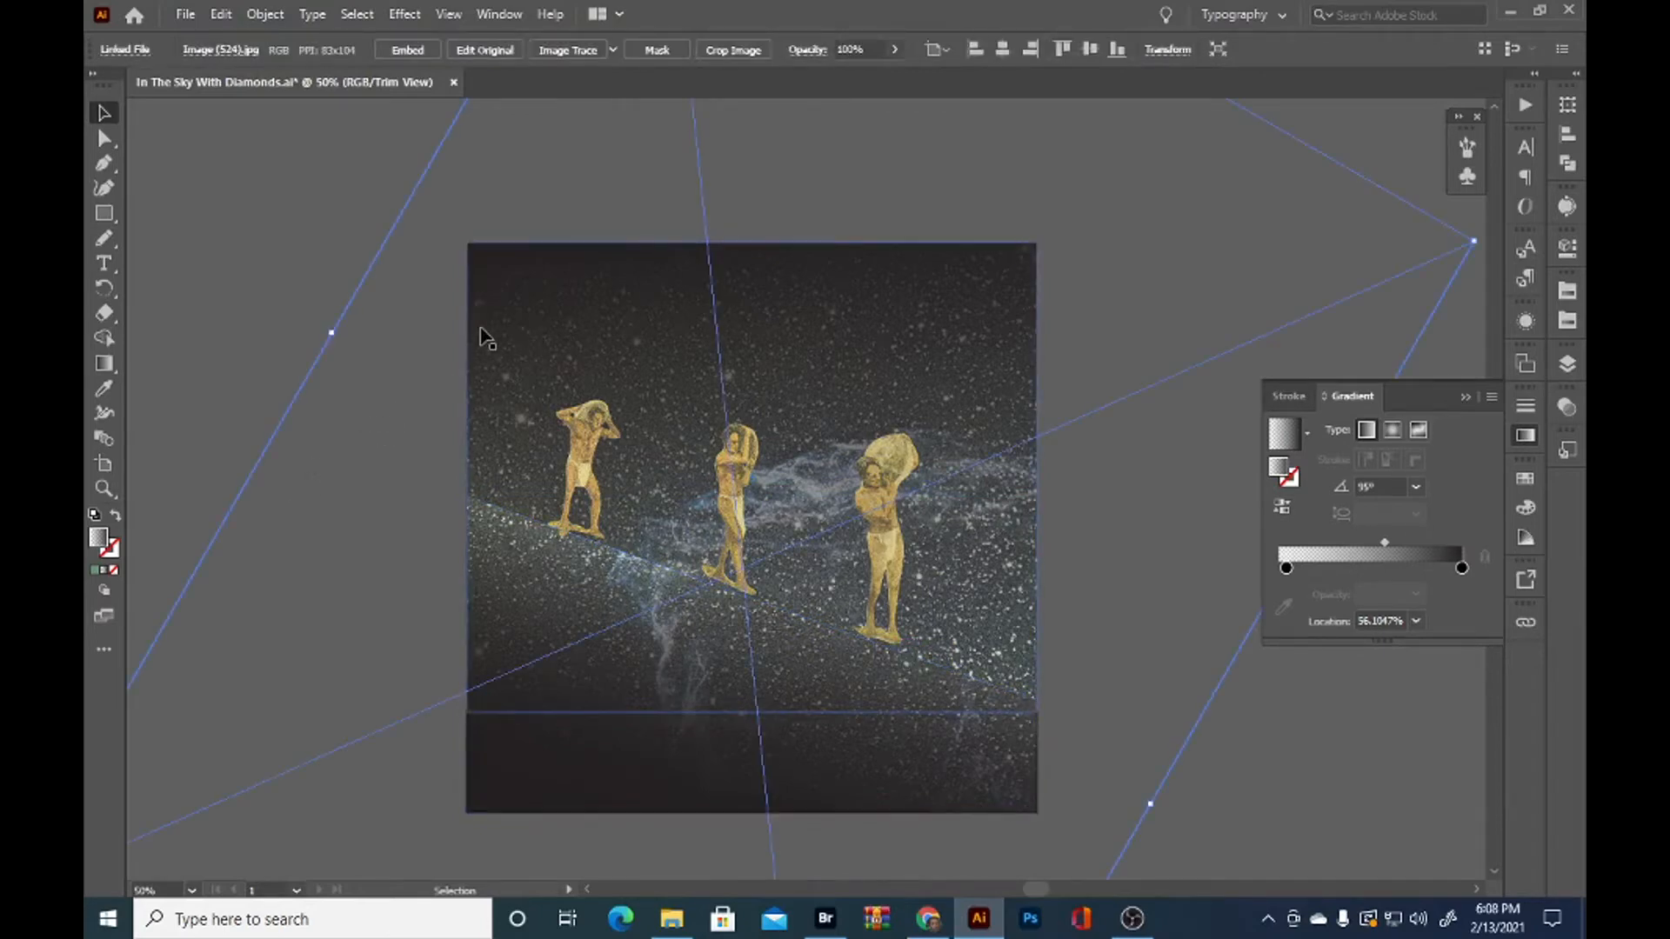
left_click(730, 717)
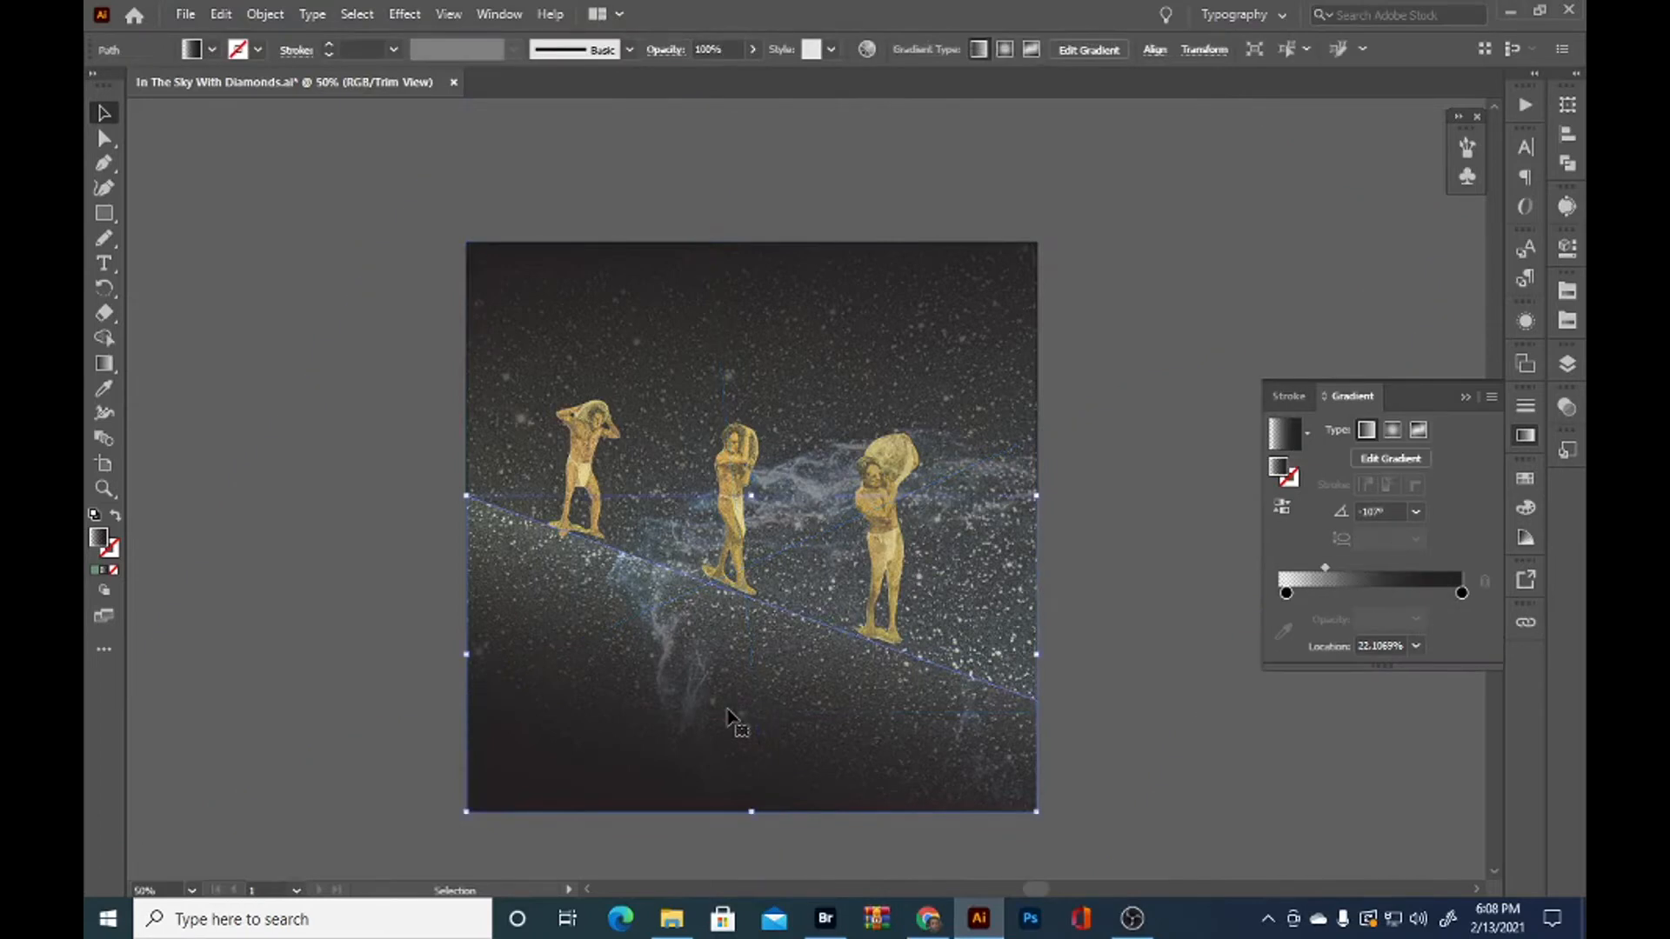
key("a")
left_click(356, 645)
left_click_drag(747, 726, 818, 753)
key("ctrl+z")
Lock the slope's gradient path and select the linked nebula image inside the slope's clip group
left_click(1567, 364)
left_click(1280, 352)
key("ctrl+minus")
left_click(448, 594)
left_click_drag(448, 594, 307, 542)
left_click(105, 113)
left_click(574, 691)
left_click(746, 807)
key("a")
left_click(591, 711)
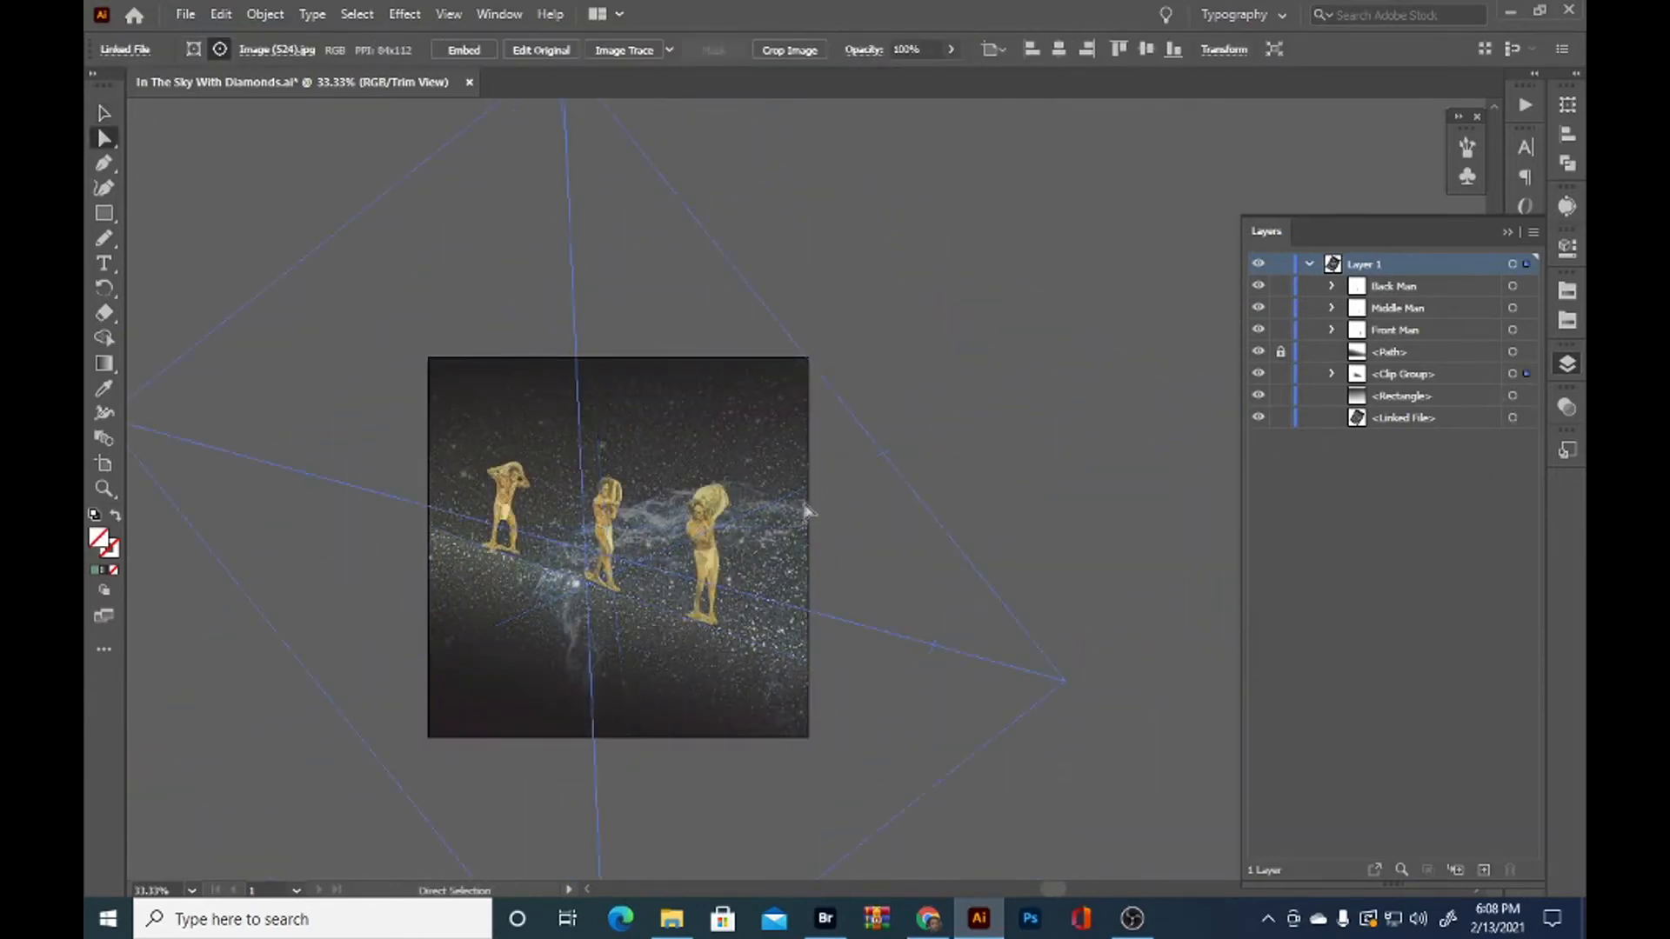
Enlarge the nebula image inside the slope and move it across the clipped area
key("v")
left_click_drag(591, 713, 577, 449)
left_click_drag(593, 783, 585, 827)
scroll(622, 534, "down", 2)
left_click_drag(602, 681, 602, 875)
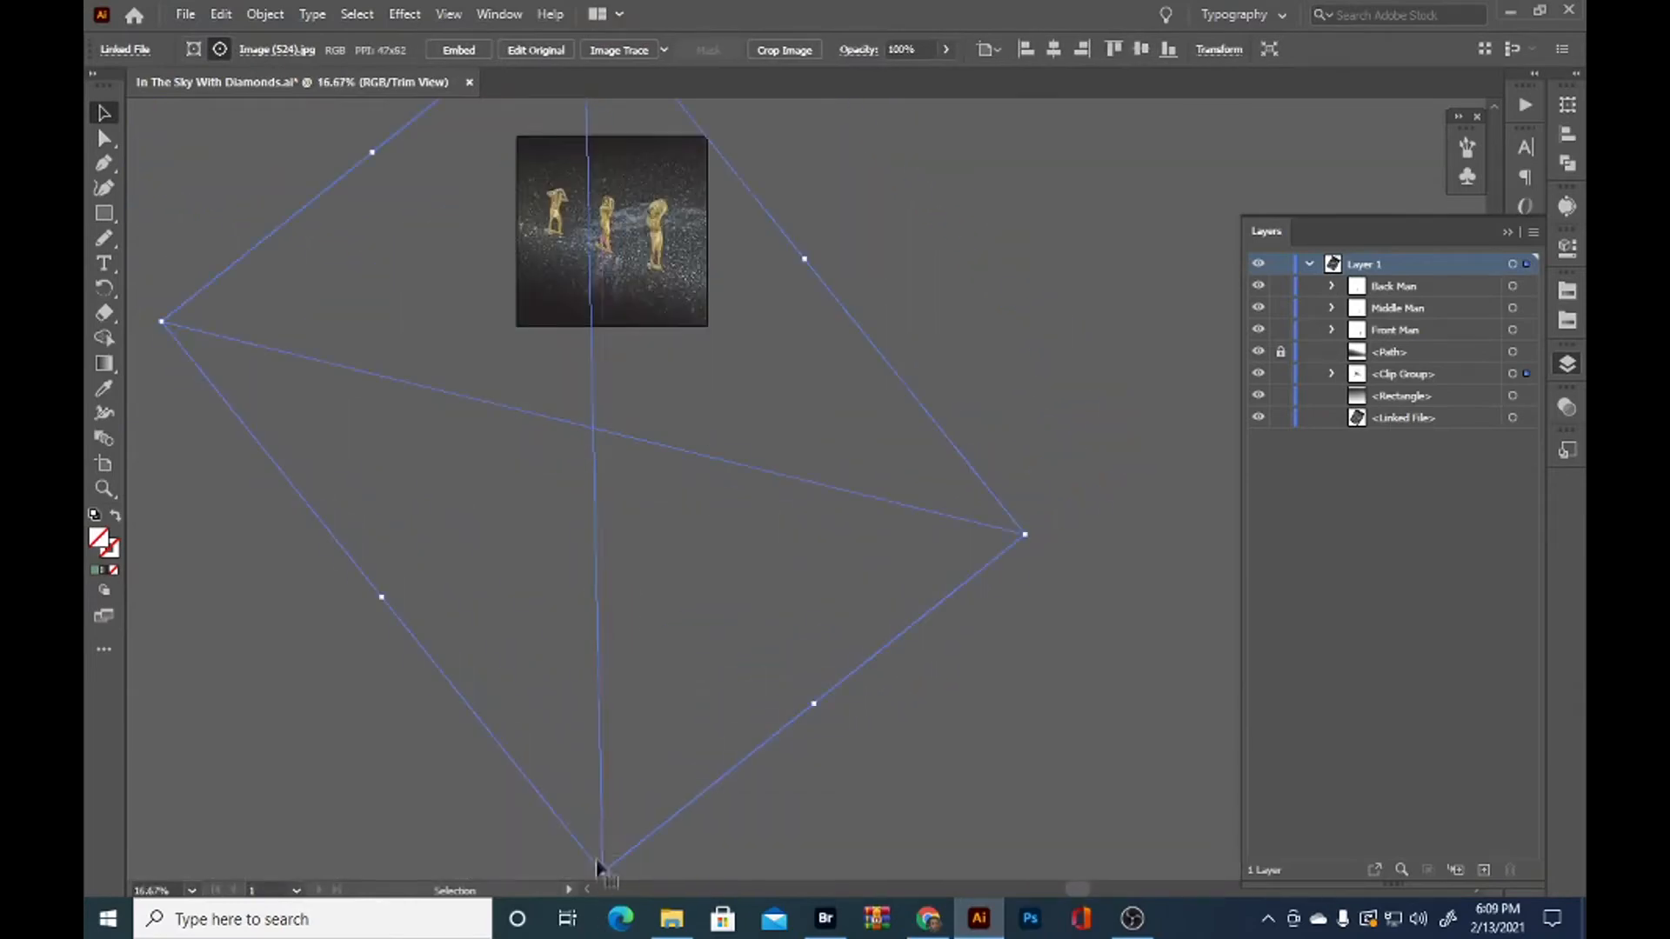
left_click_drag(598, 292, 740, 519)
scroll(741, 520, "up", 4)
scroll(746, 524, "down", 2)
Scale the slope's nebula image down slightly and move its bright streak between the back and middle figures
key("a")
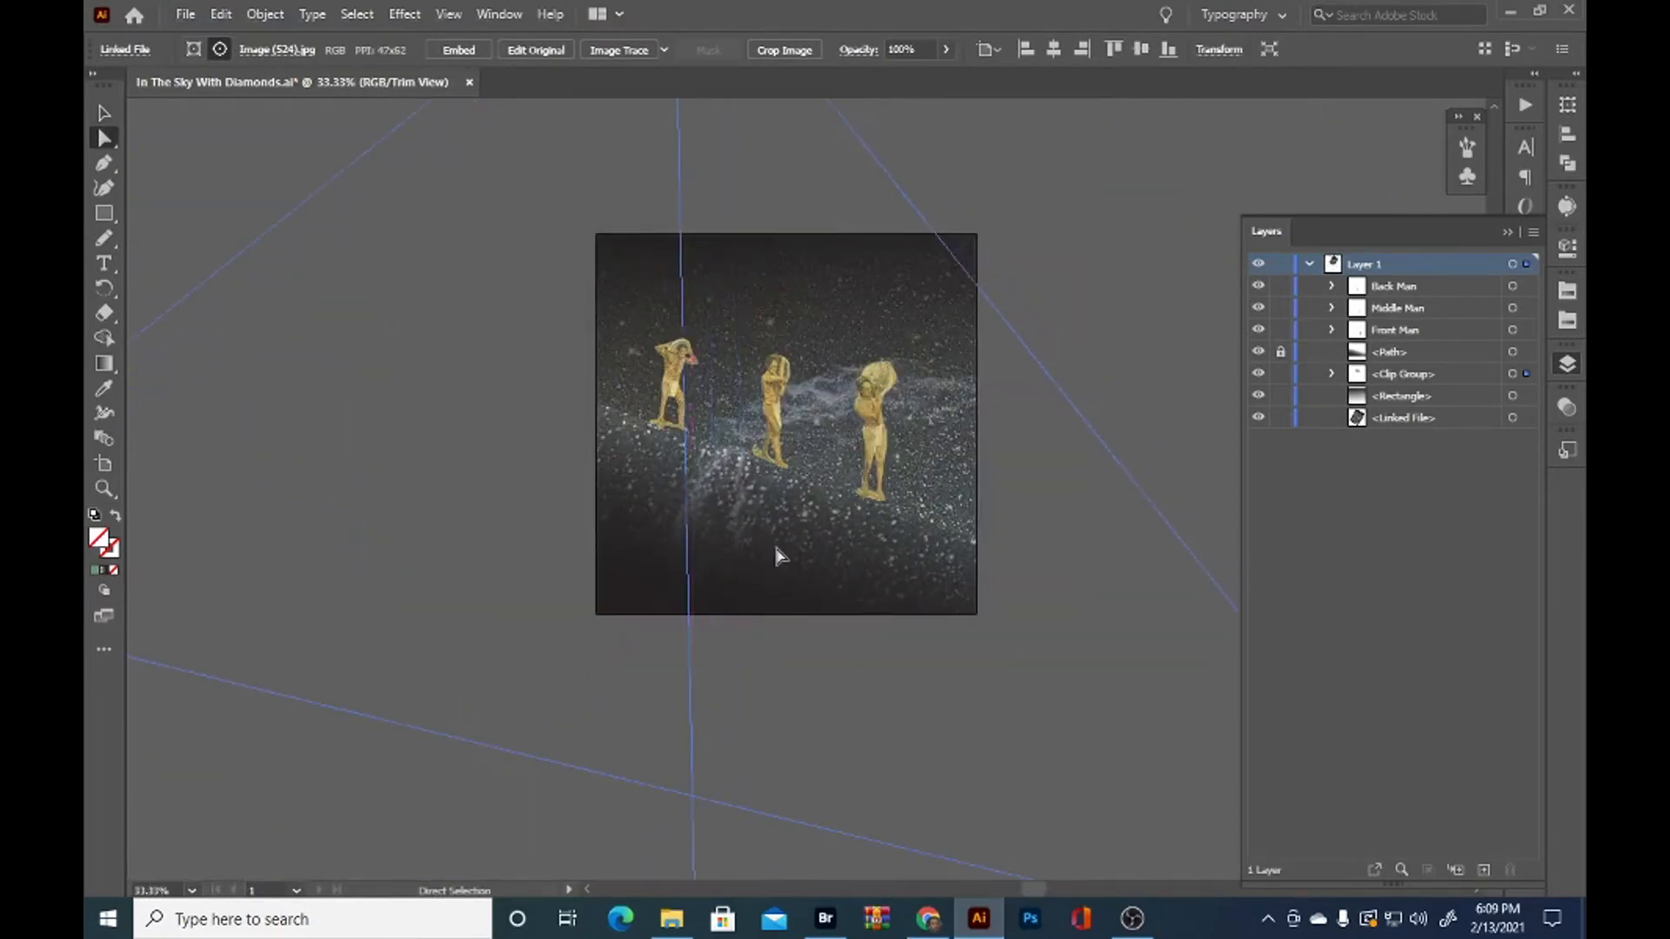
scroll(783, 556, "down", 3)
key("v")
left_click_drag(728, 695, 726, 635)
scroll(754, 322, "up", 4)
key("a")
left_click_drag(710, 421, 628, 684)
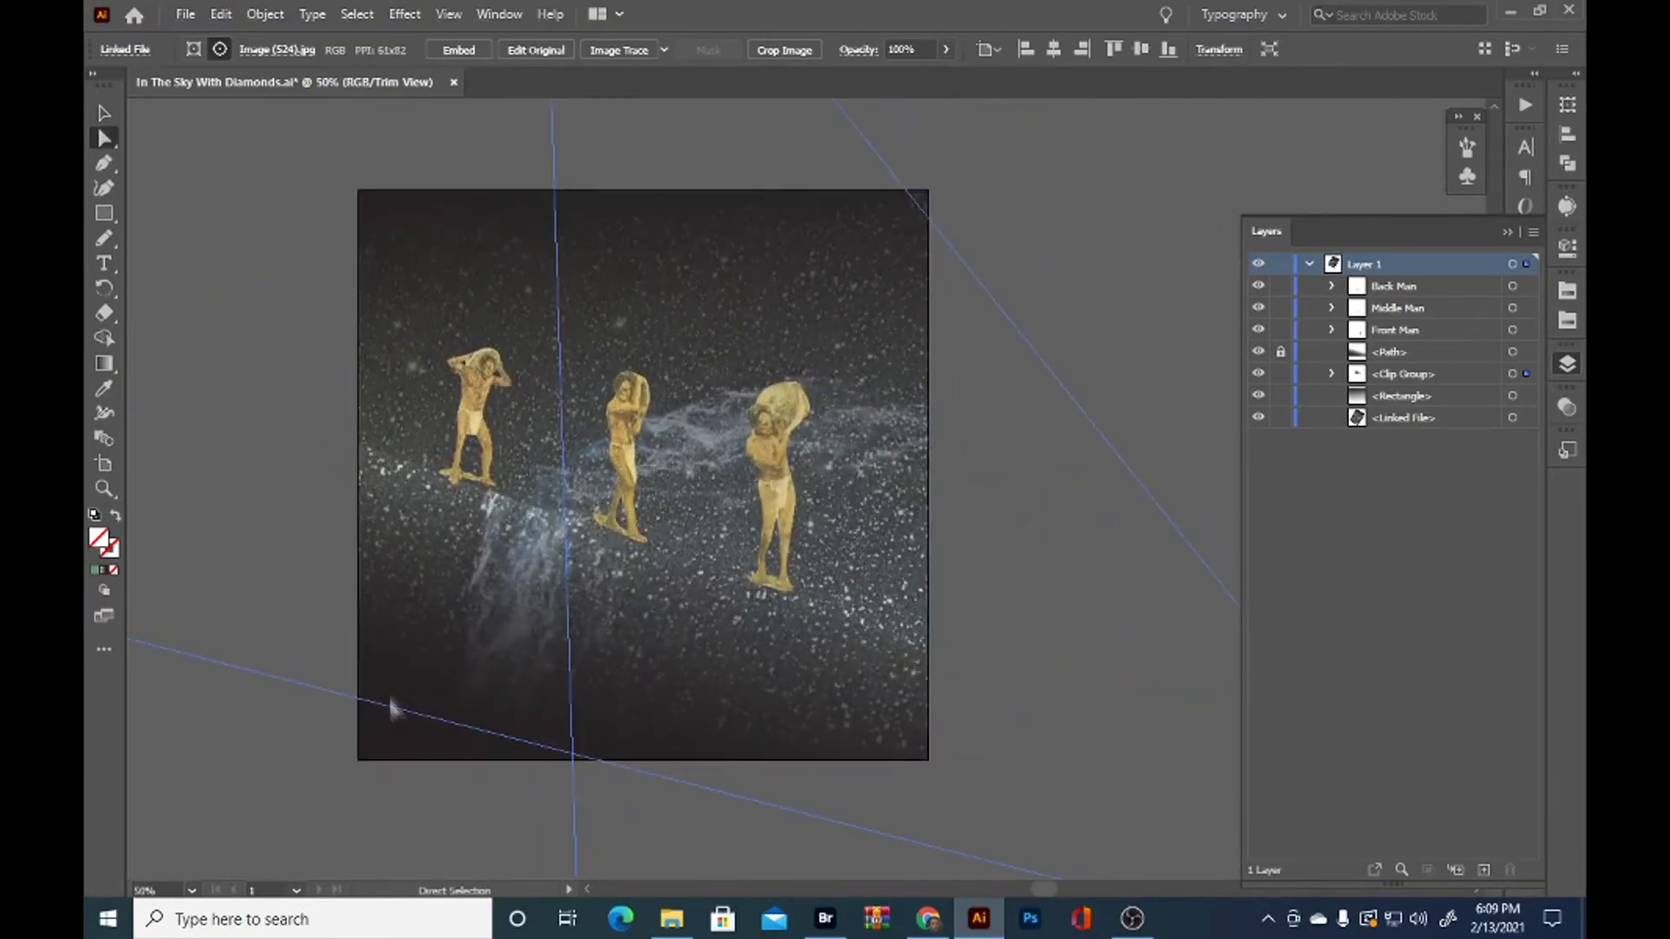
Unlock the slope path, set its gradient angle to -112° and midpoint to about 13%, with the transparent stop at the start
key("ctrl+shift+a")
left_click(1280, 352)
left_click(1526, 352)
left_click(1568, 364)
left_click(1526, 435)
left_click(1396, 511)
key("Down")
key("Down")
key("Down")
key("Down")
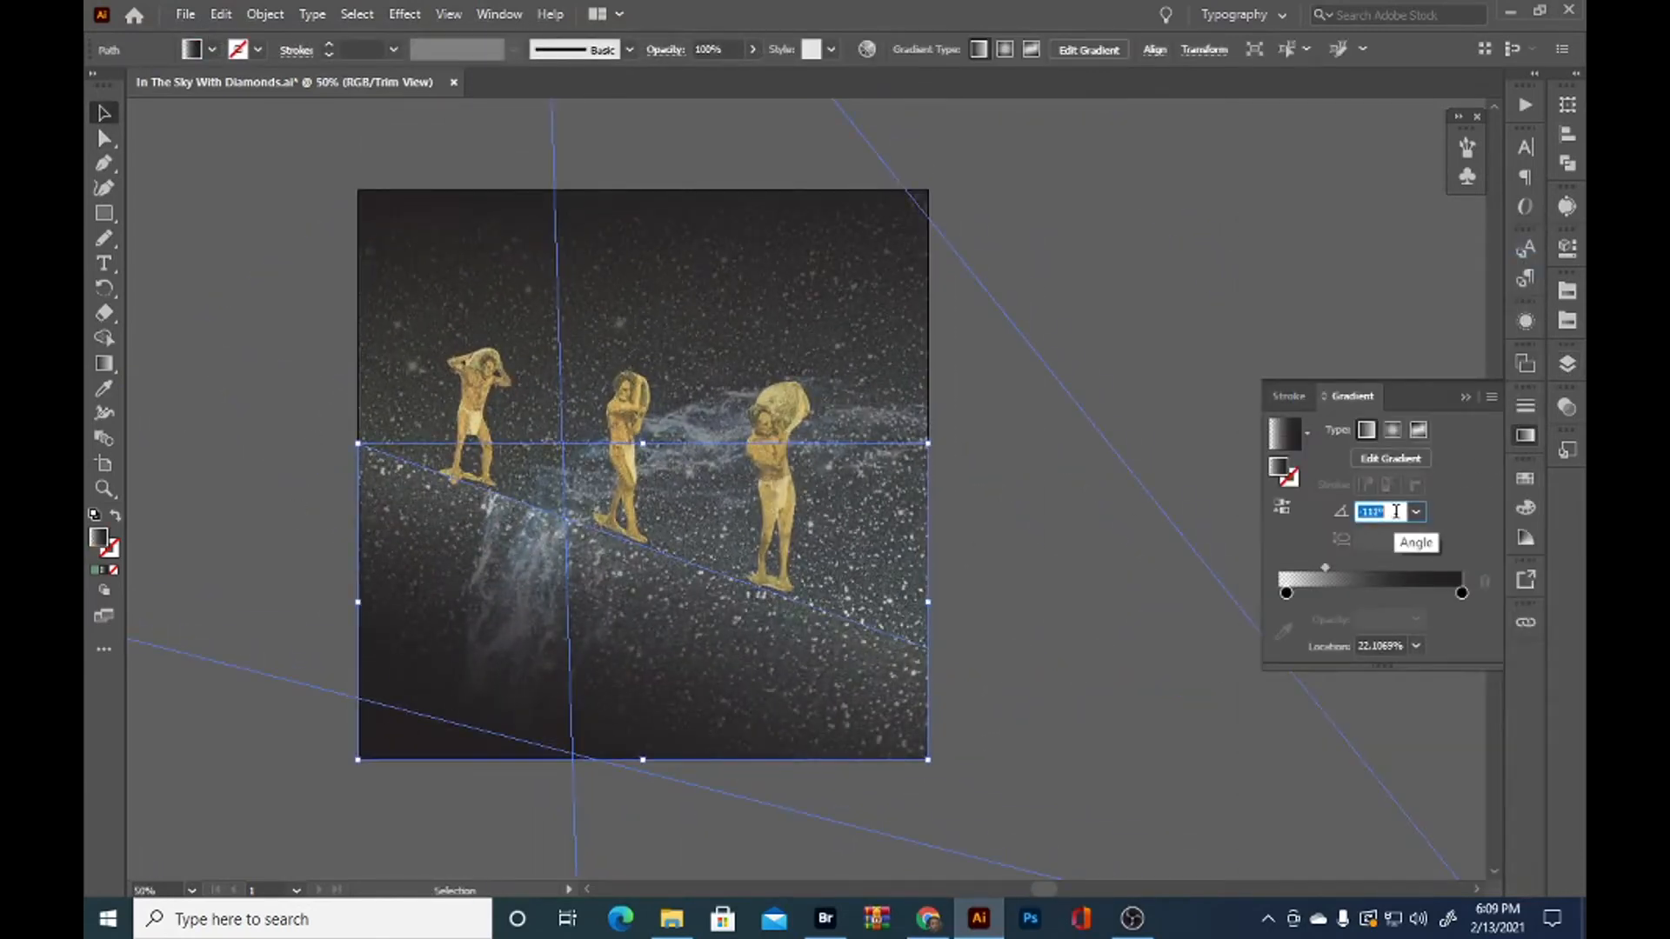
left_click_drag(1338, 574, 1302, 581)
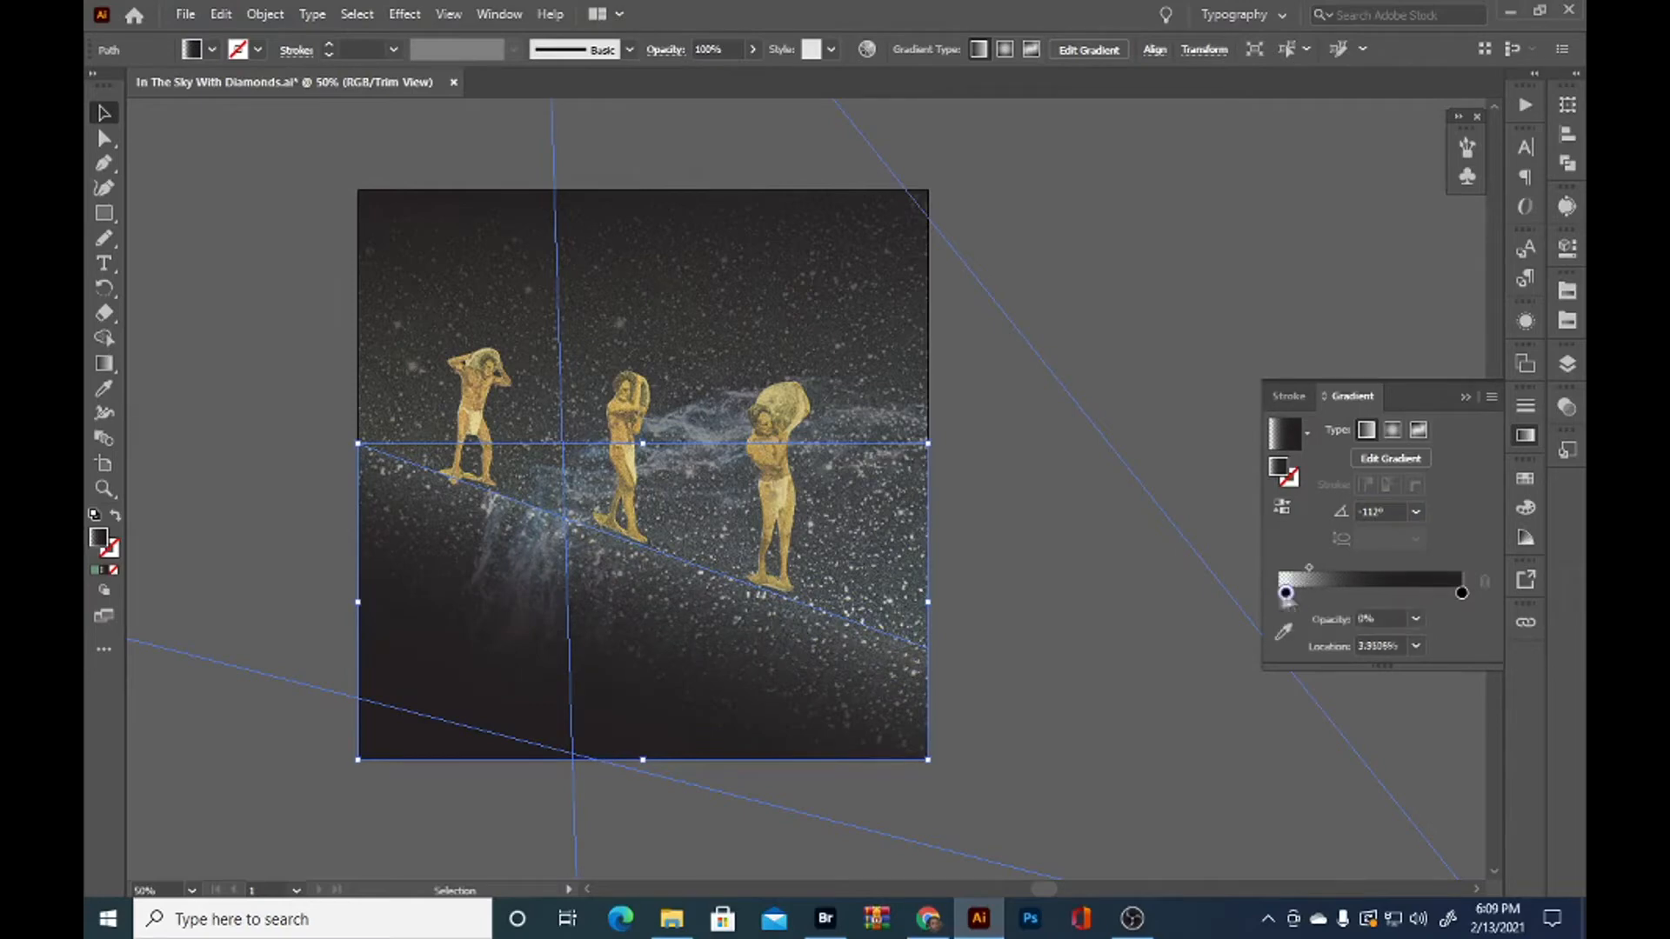
left_click(1119, 320)
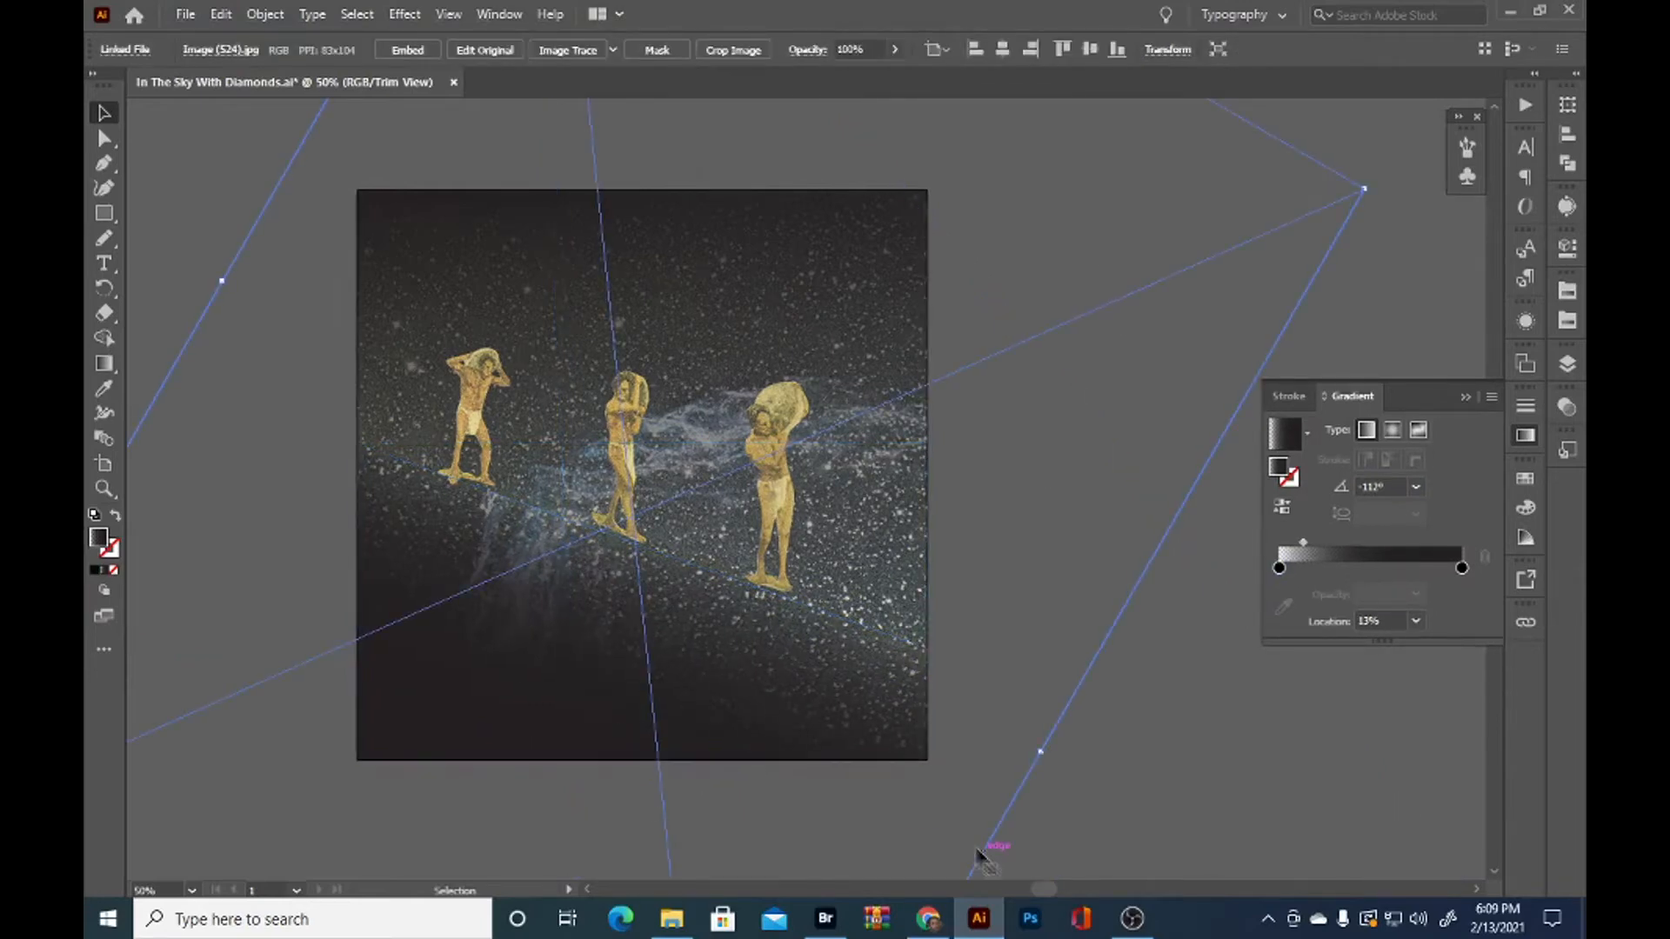
Set the sky rectangle's gradient angle to 85°
left_click(838, 250)
left_click(1382, 513)
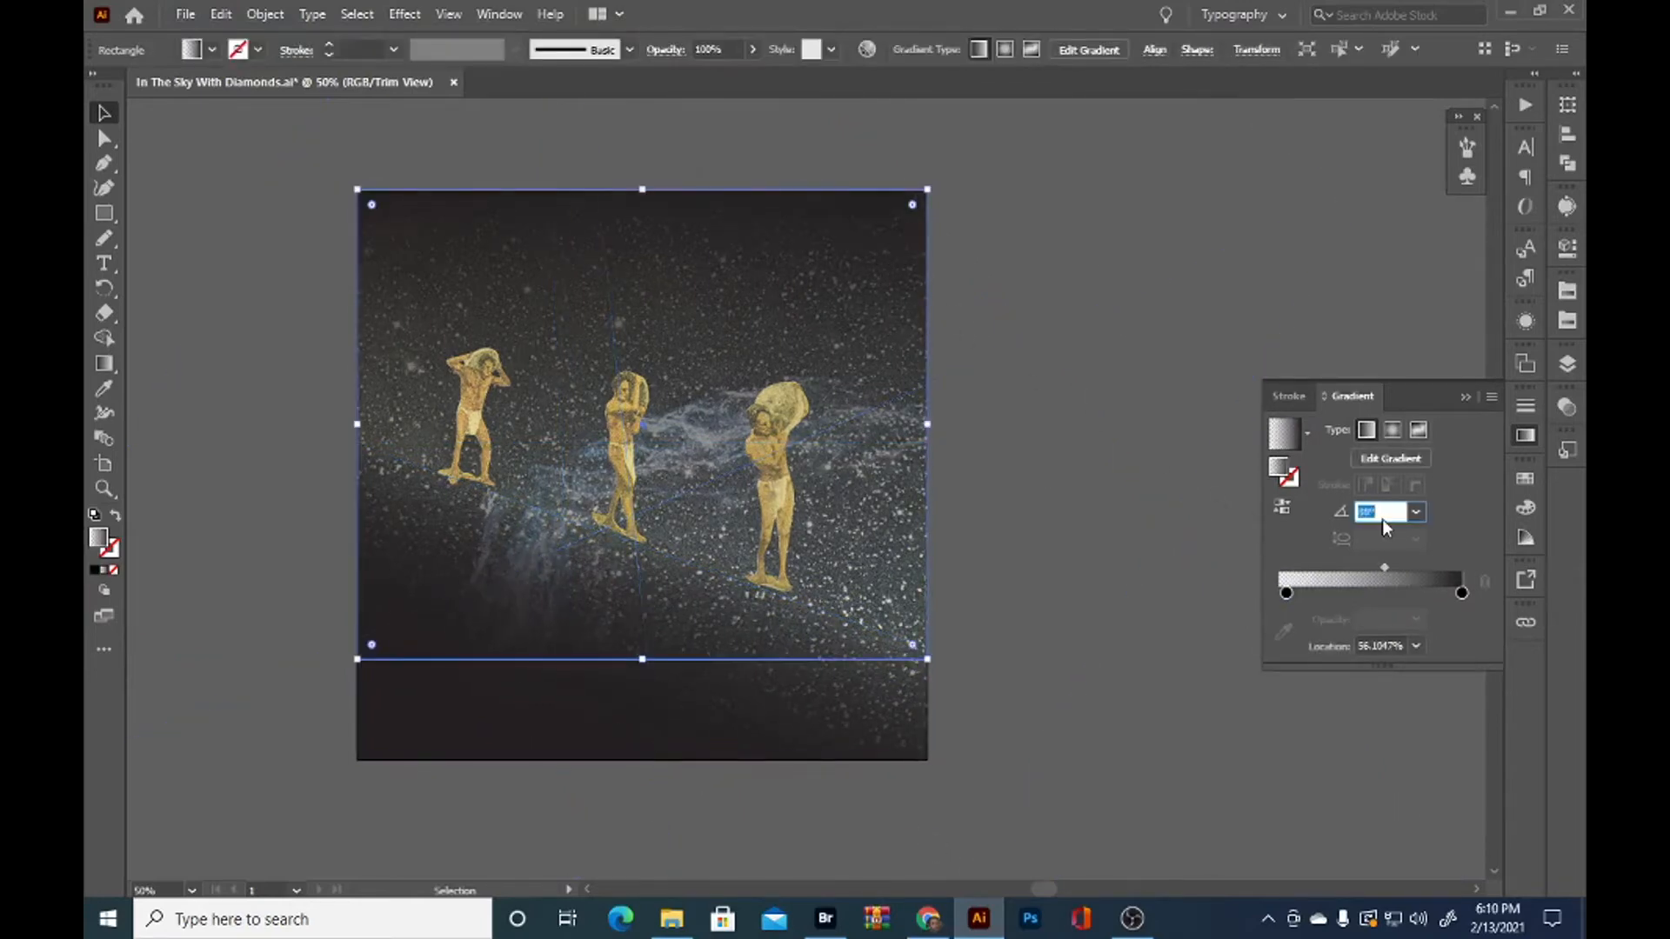
scroll(1381, 520, "down", 20)
scroll(1379, 521, "up", 5)
scroll(1381, 522, "up", 15)
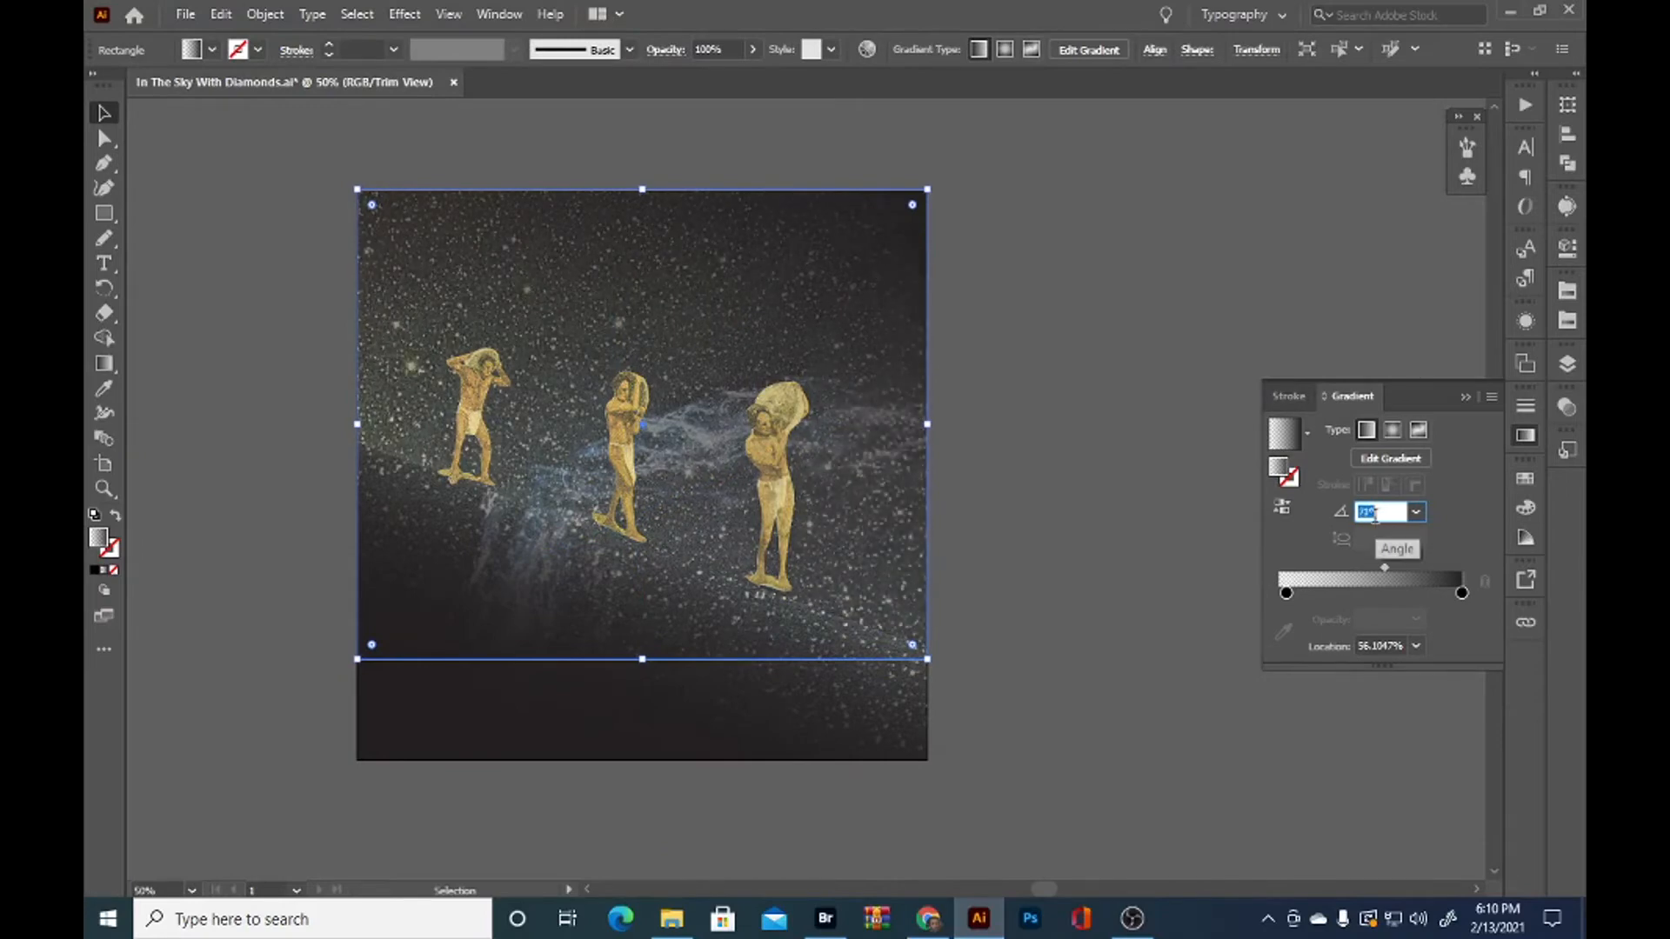
scroll(1380, 522, "up", 10)
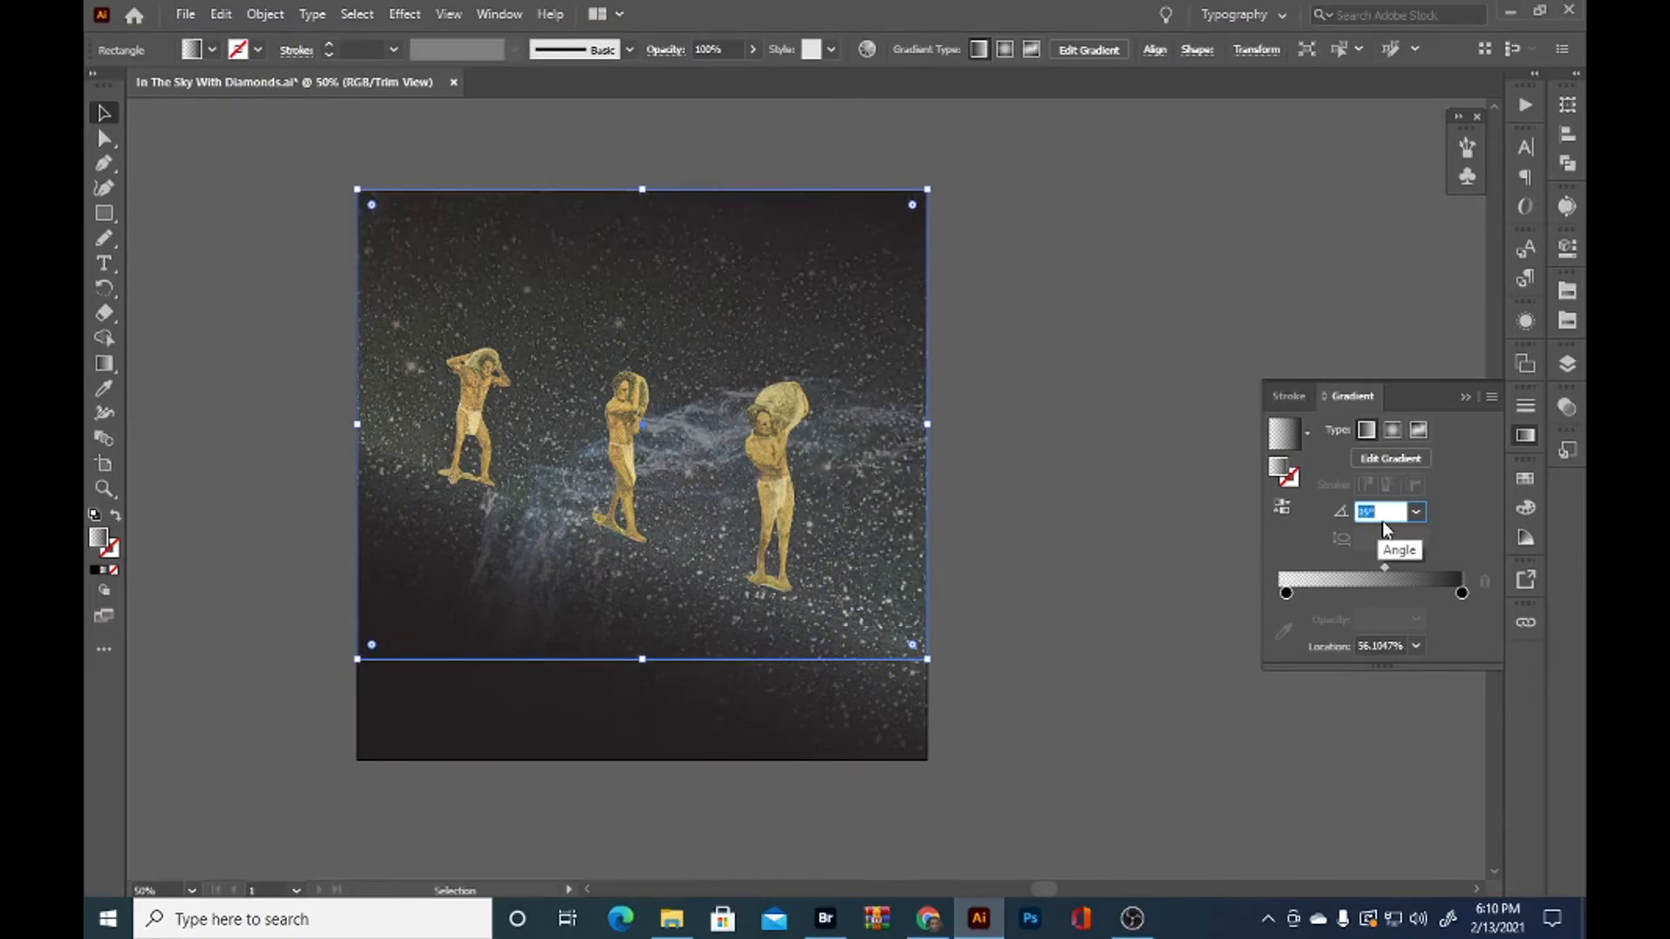
Change the sky rectangle's blending mode to Color Burn and deselect it
left_click(1566, 406)
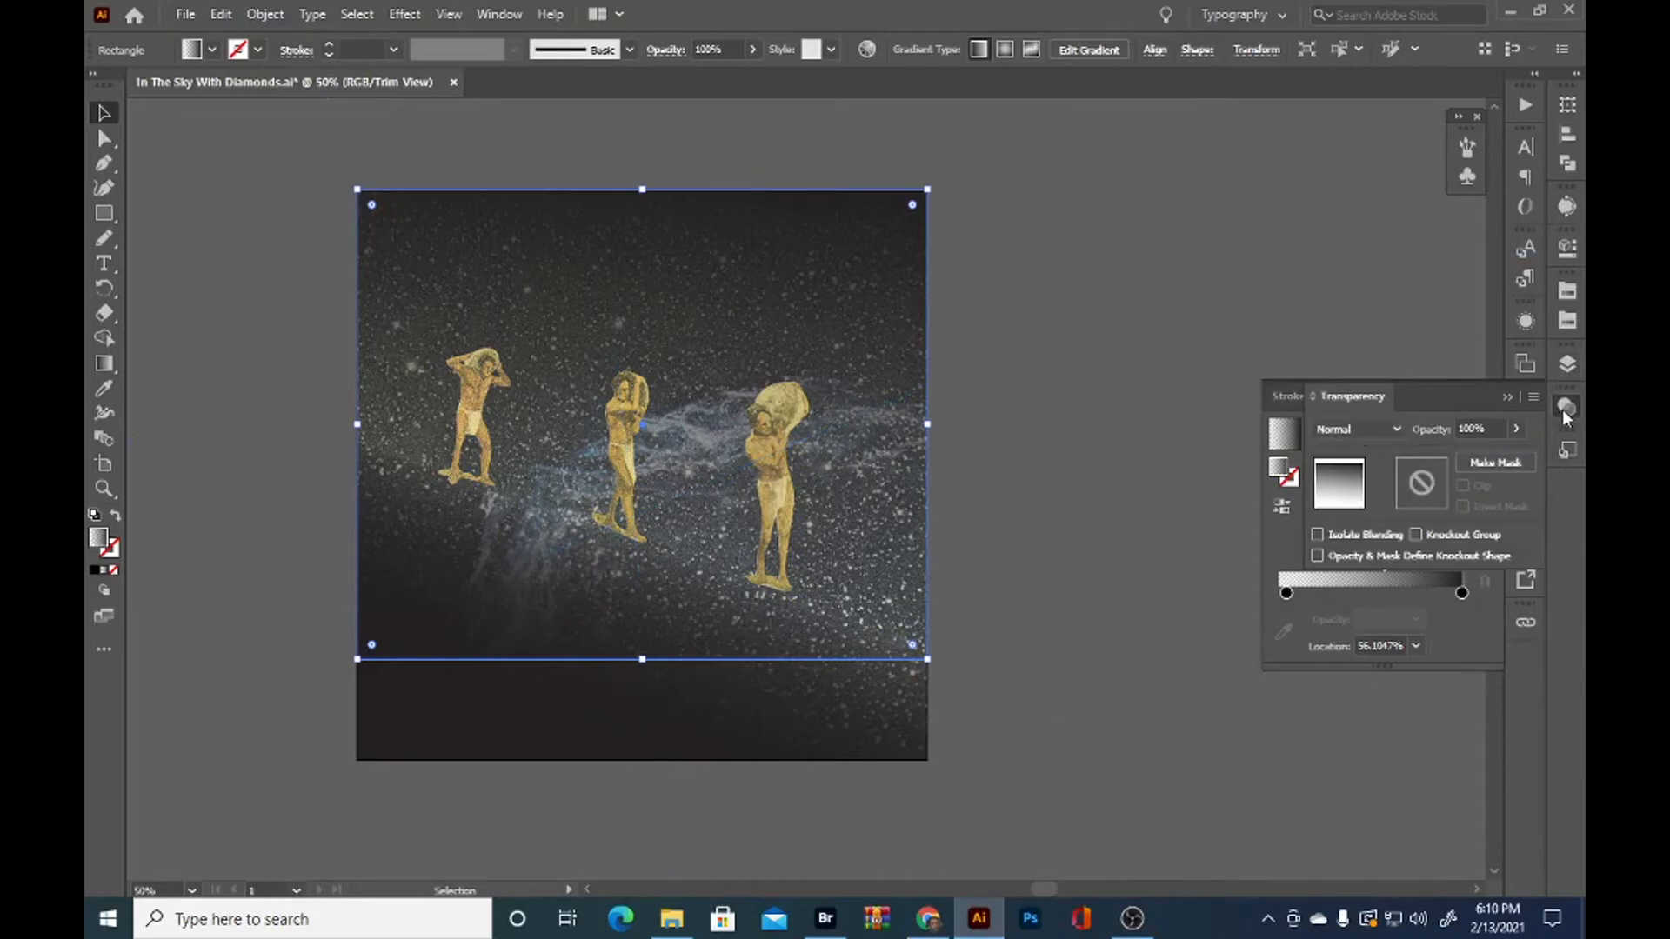
scroll(1365, 428, "down", 2)
scroll(1364, 428, "down", 1)
scroll(1365, 428, "down", 1)
scroll(1365, 428, "up", 1)
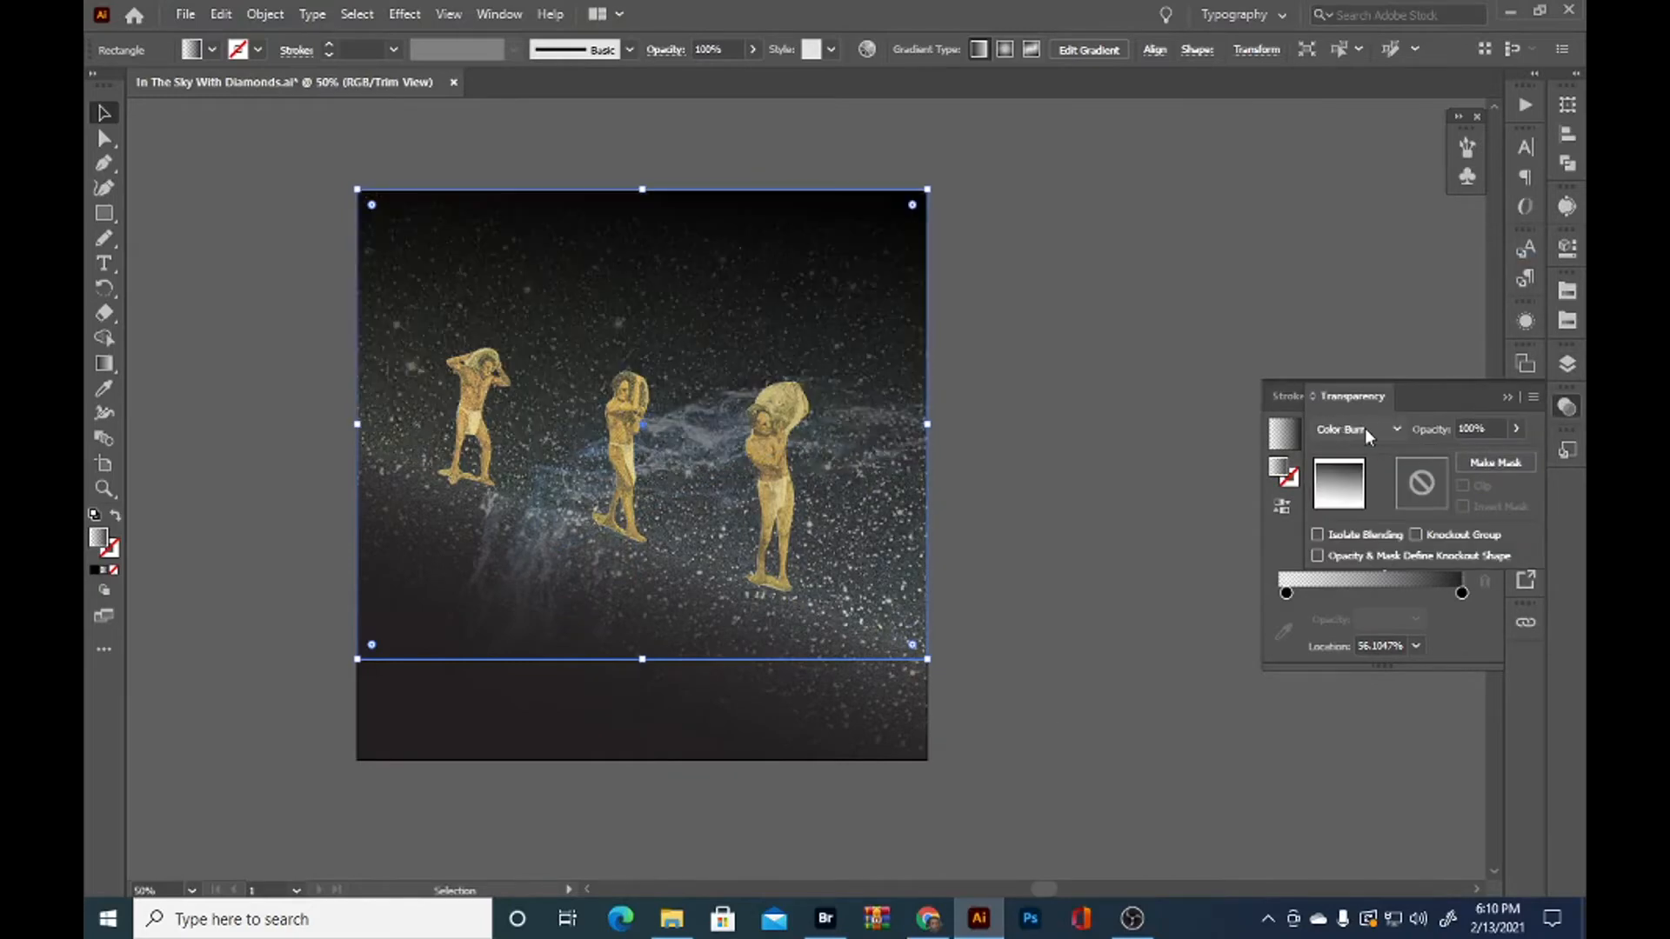
left_click(1270, 287)
Nudge the front and middle figures slightly down along the slope
left_click_drag(1222, 533, 1188, 552)
left_click_drag(757, 475, 774, 485)
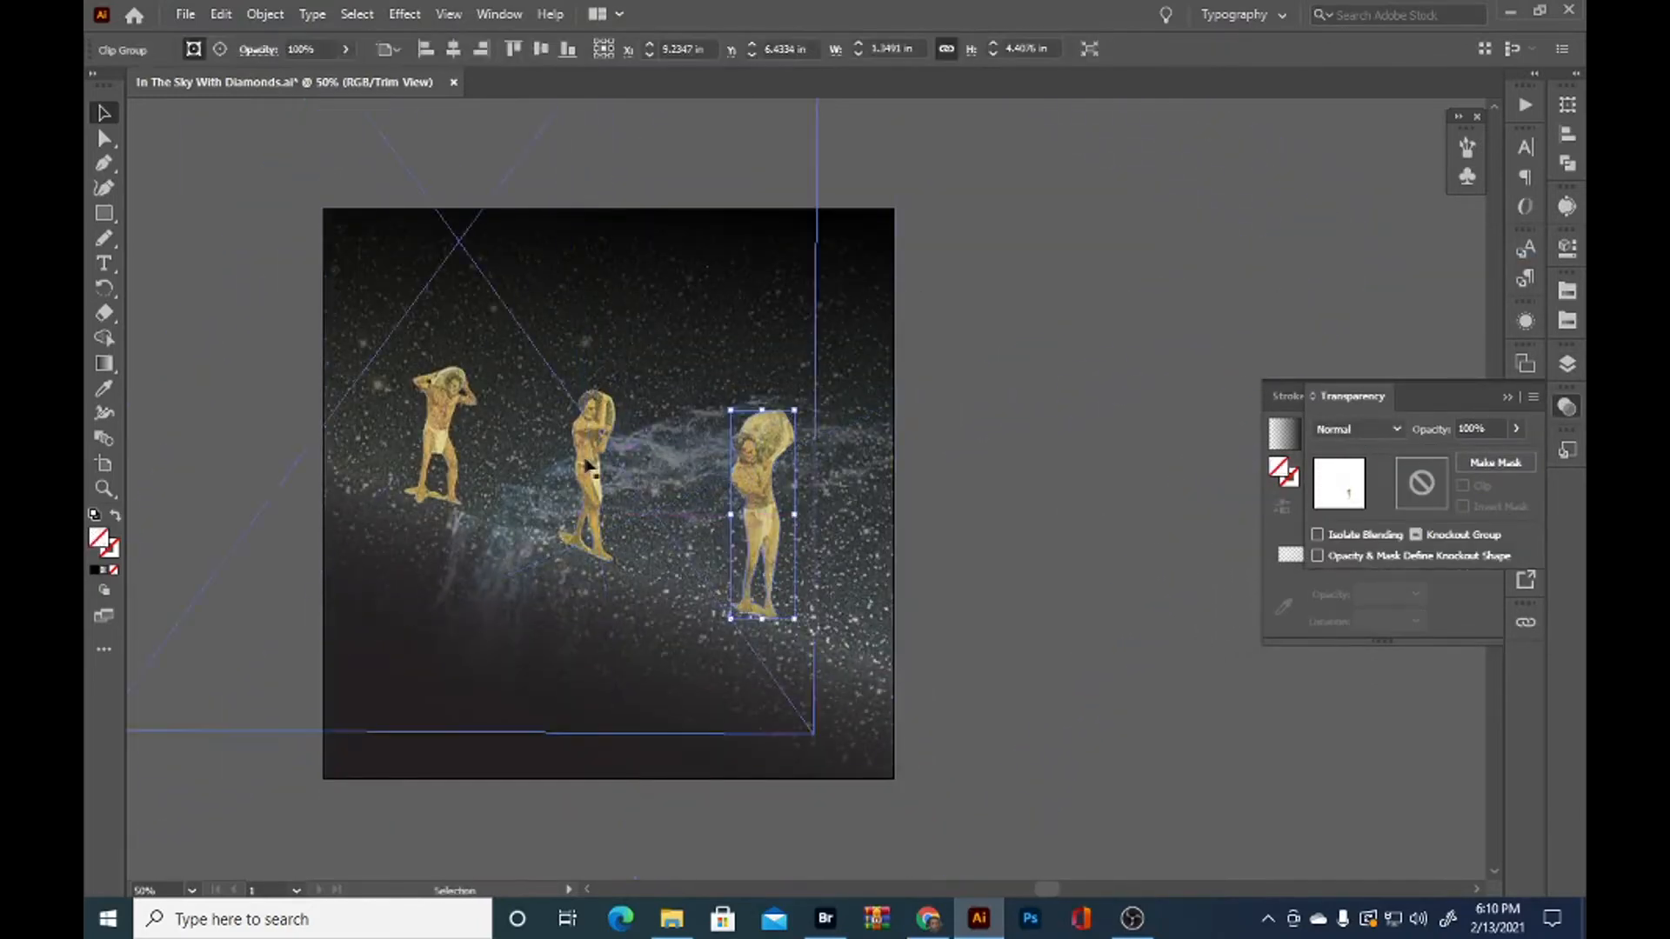
left_click_drag(589, 464, 594, 466)
Lock the slope path again and reselect the nebula image clipped inside the slope
left_click(707, 682)
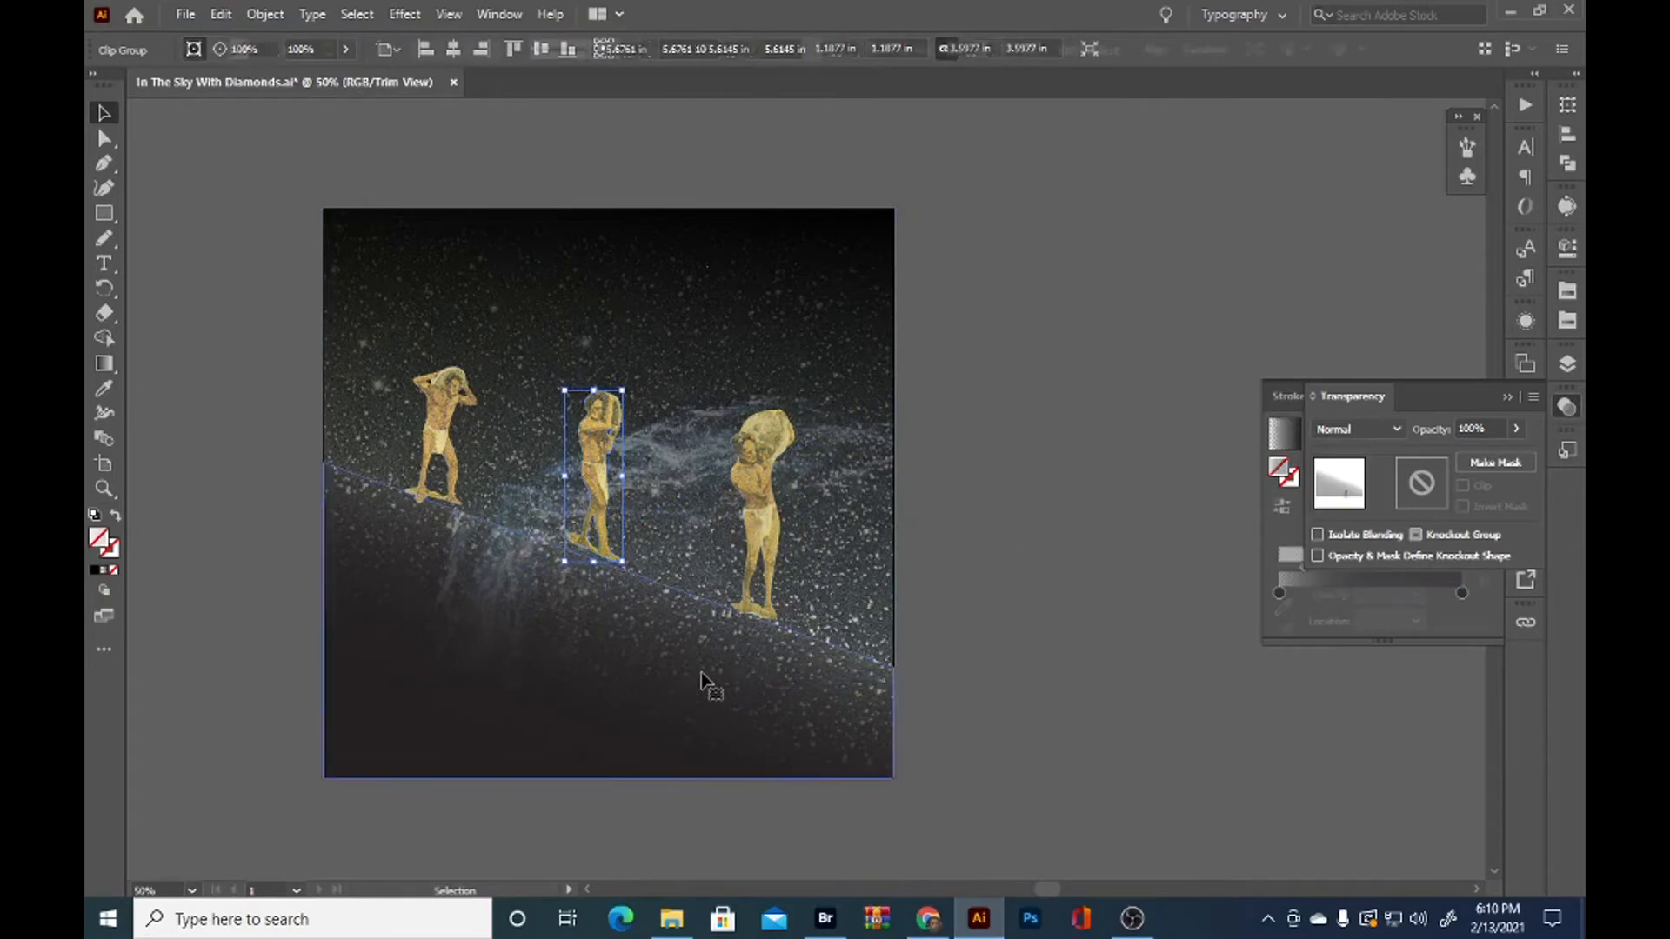
key("a")
left_click(1290, 801)
left_click(497, 640)
left_click(1566, 364)
left_click(1281, 352)
left_click(1151, 589)
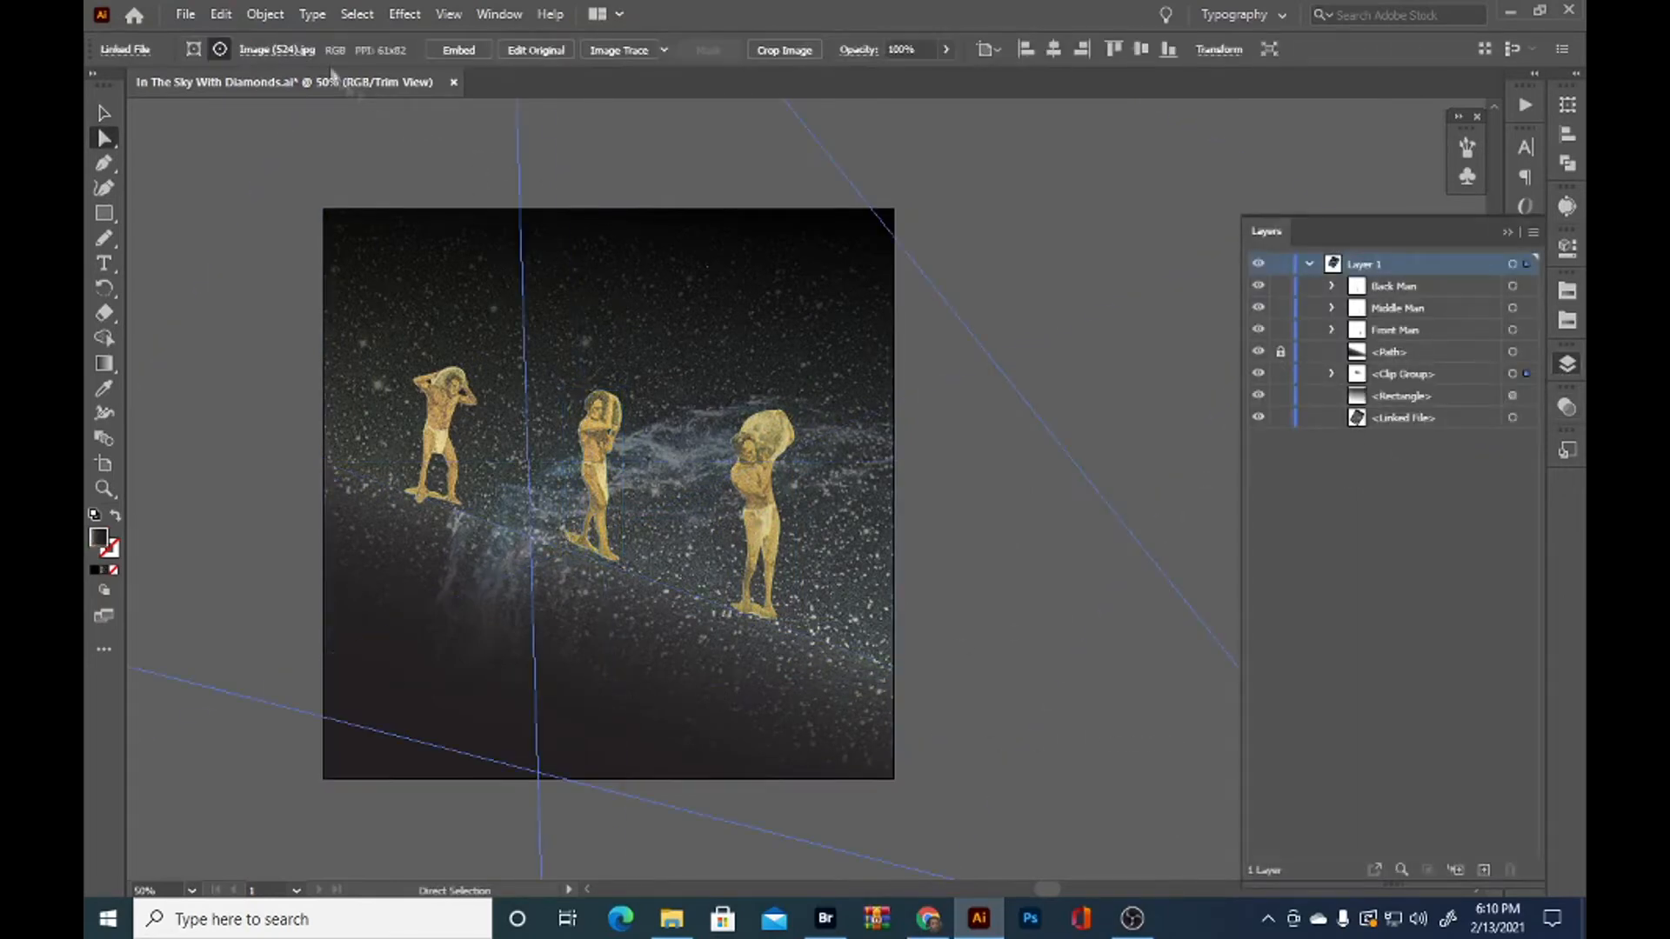
Shear the slope's nebula image by -31° along a custom-angle axis with Preview on
key("v")
right_click(628, 364)
mouse_move(690, 514)
left_click(914, 638)
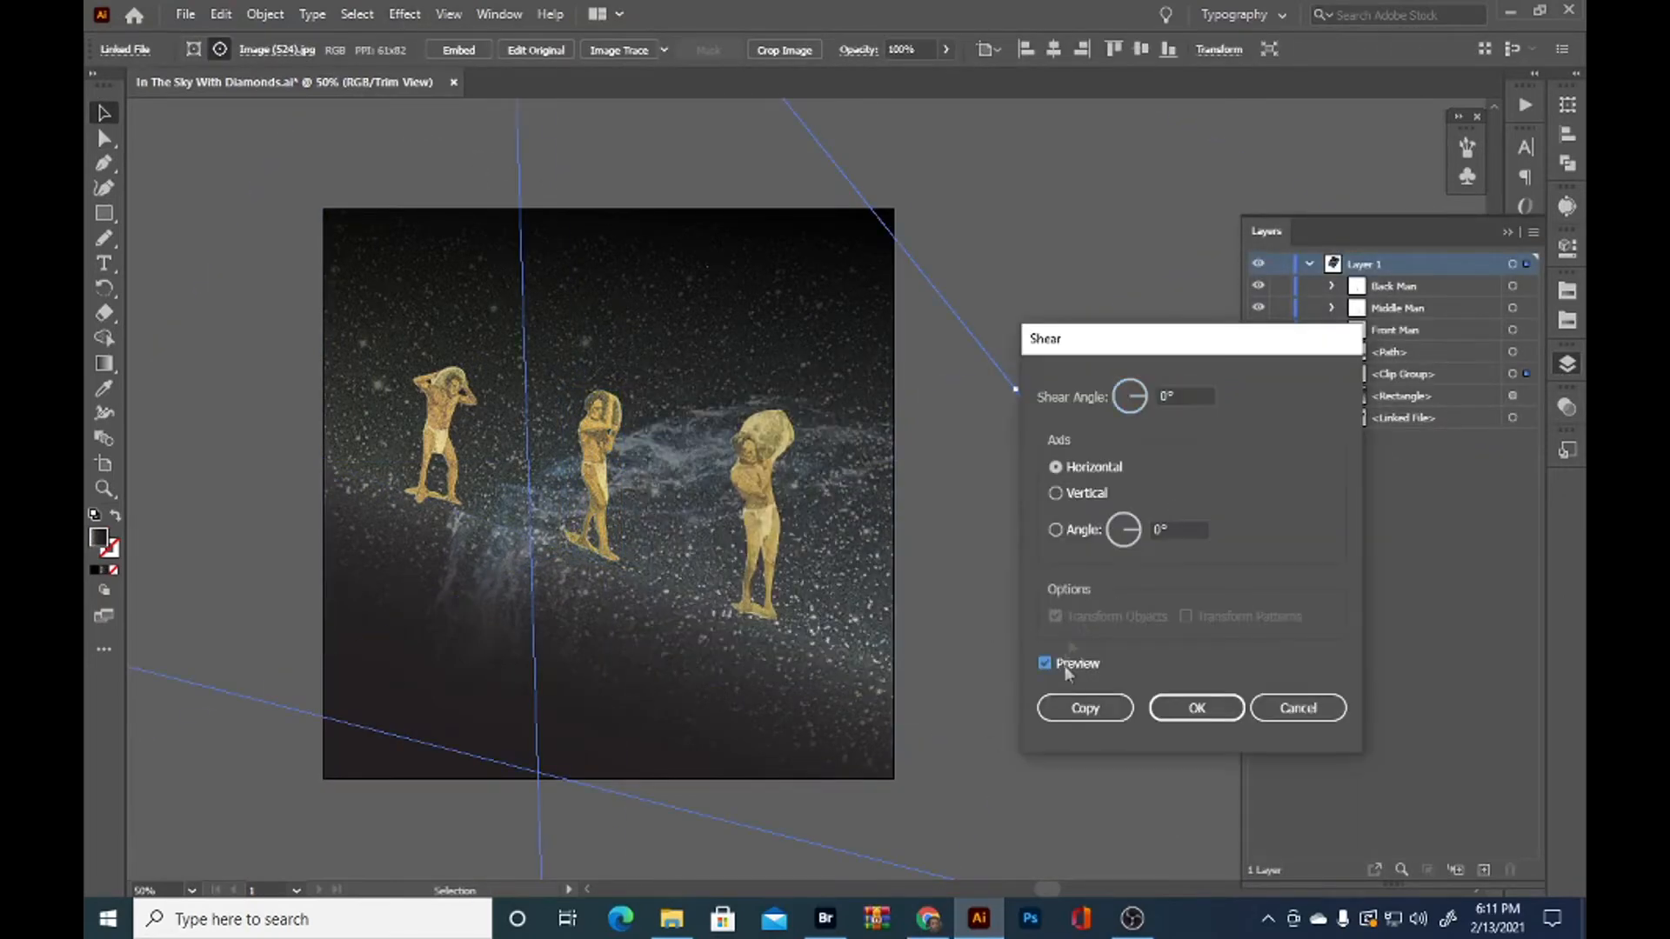
left_click_drag(1144, 395, 1157, 407)
scroll(1158, 406, "up", 20)
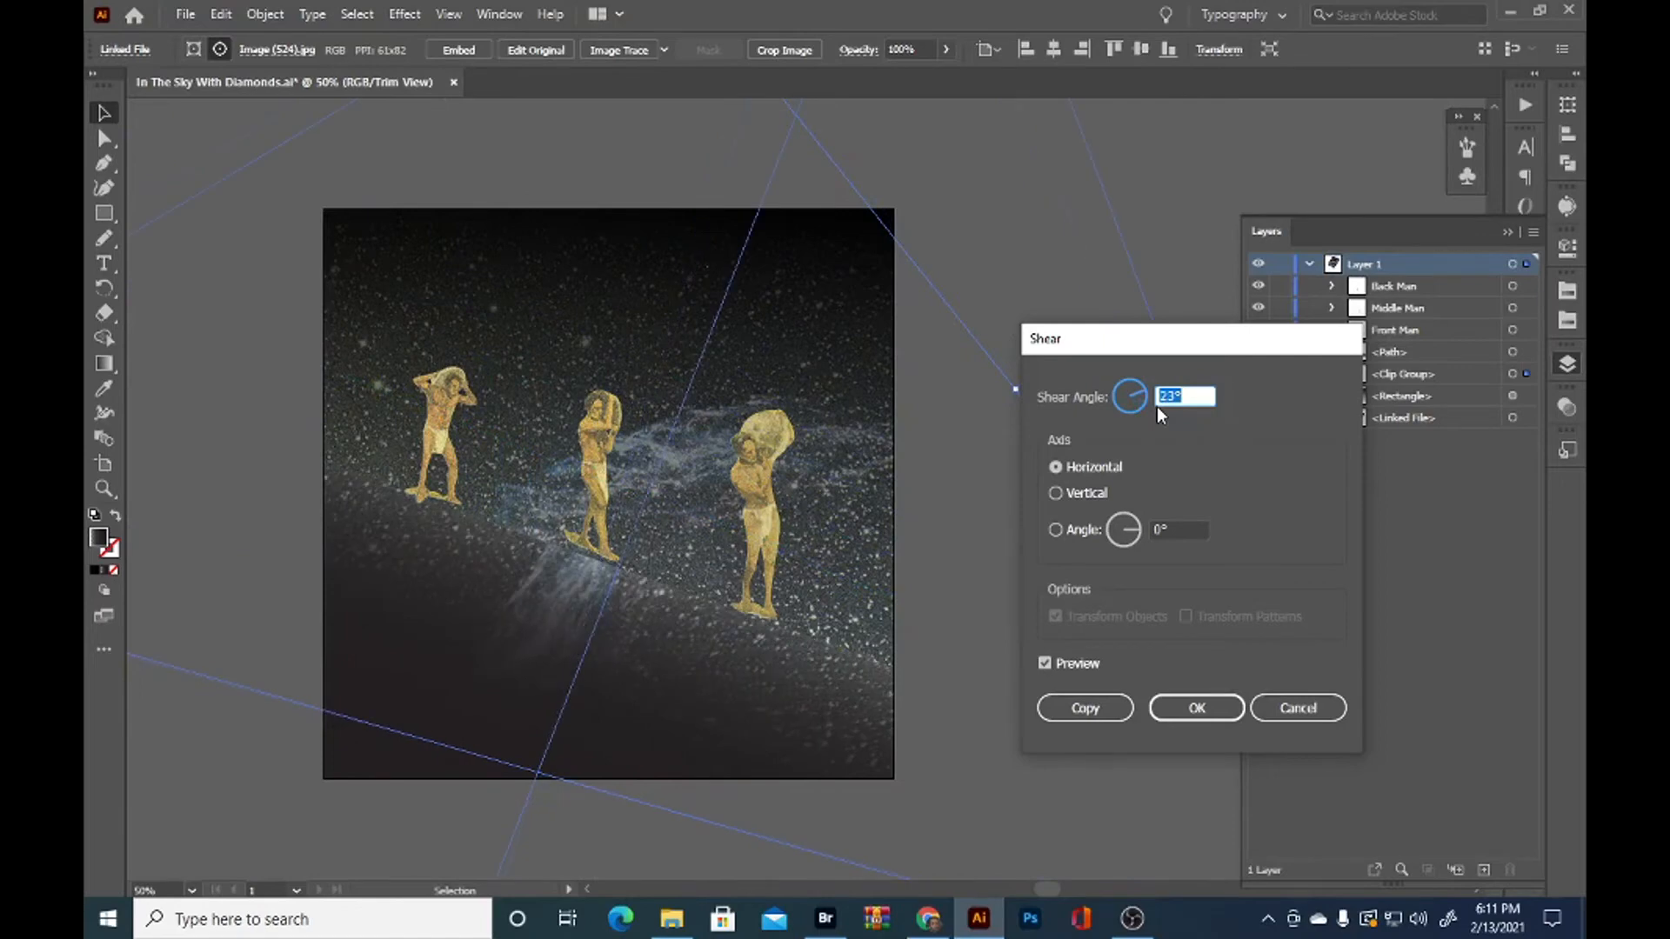
left_click(1055, 492)
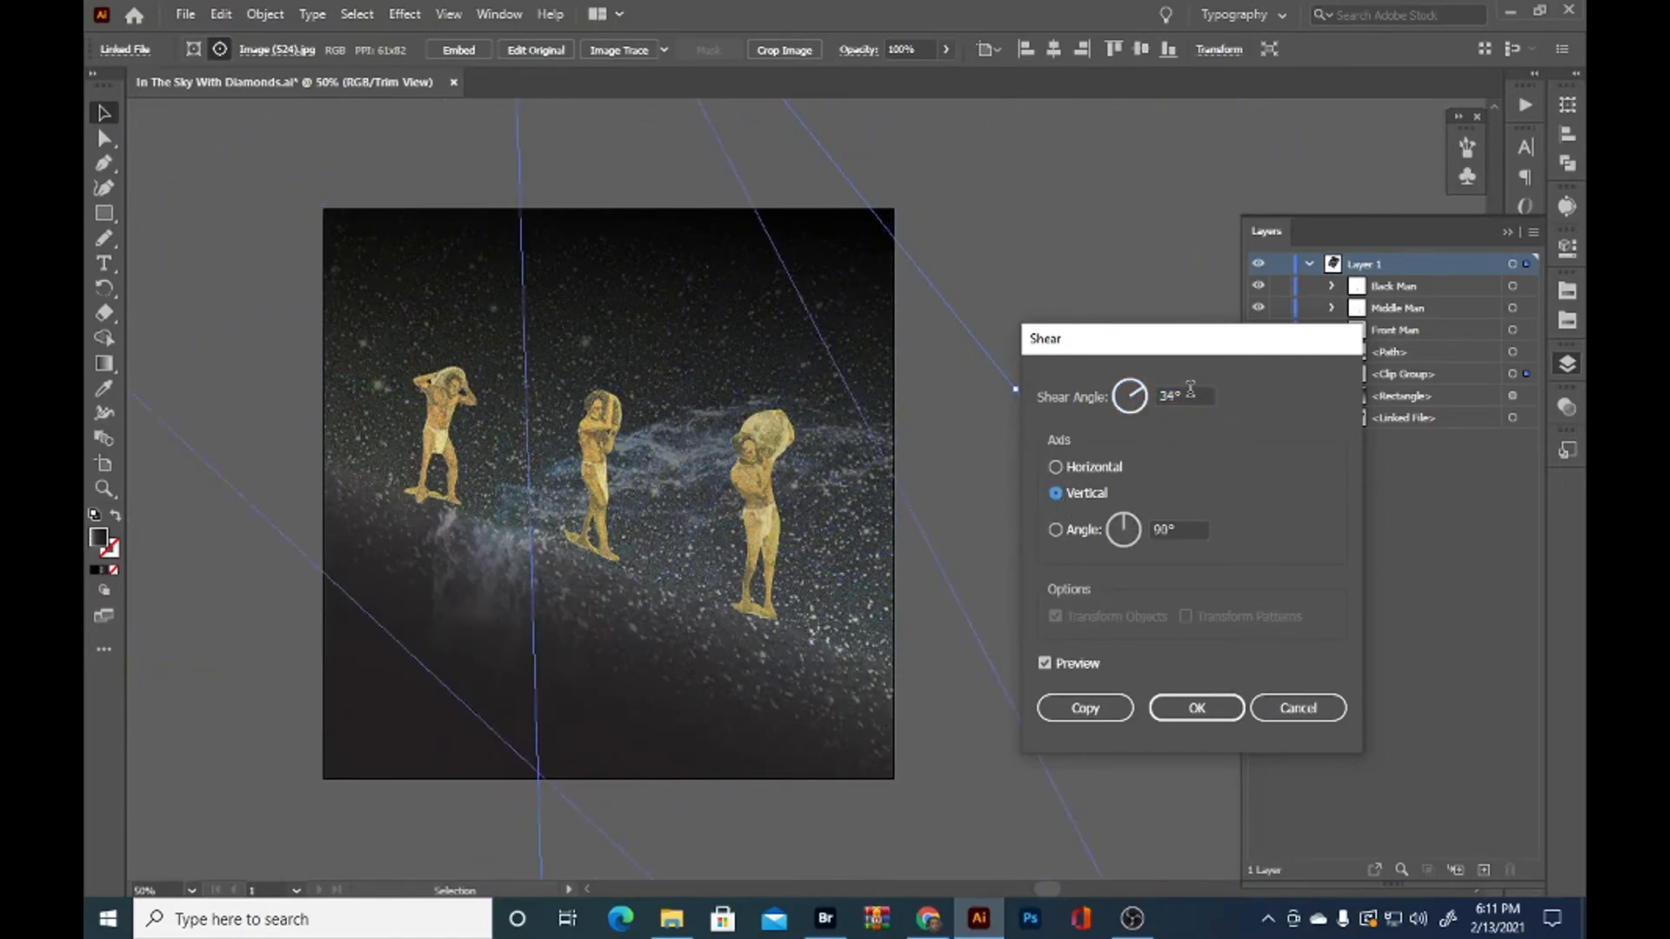
scroll(1187, 392, "down", 18)
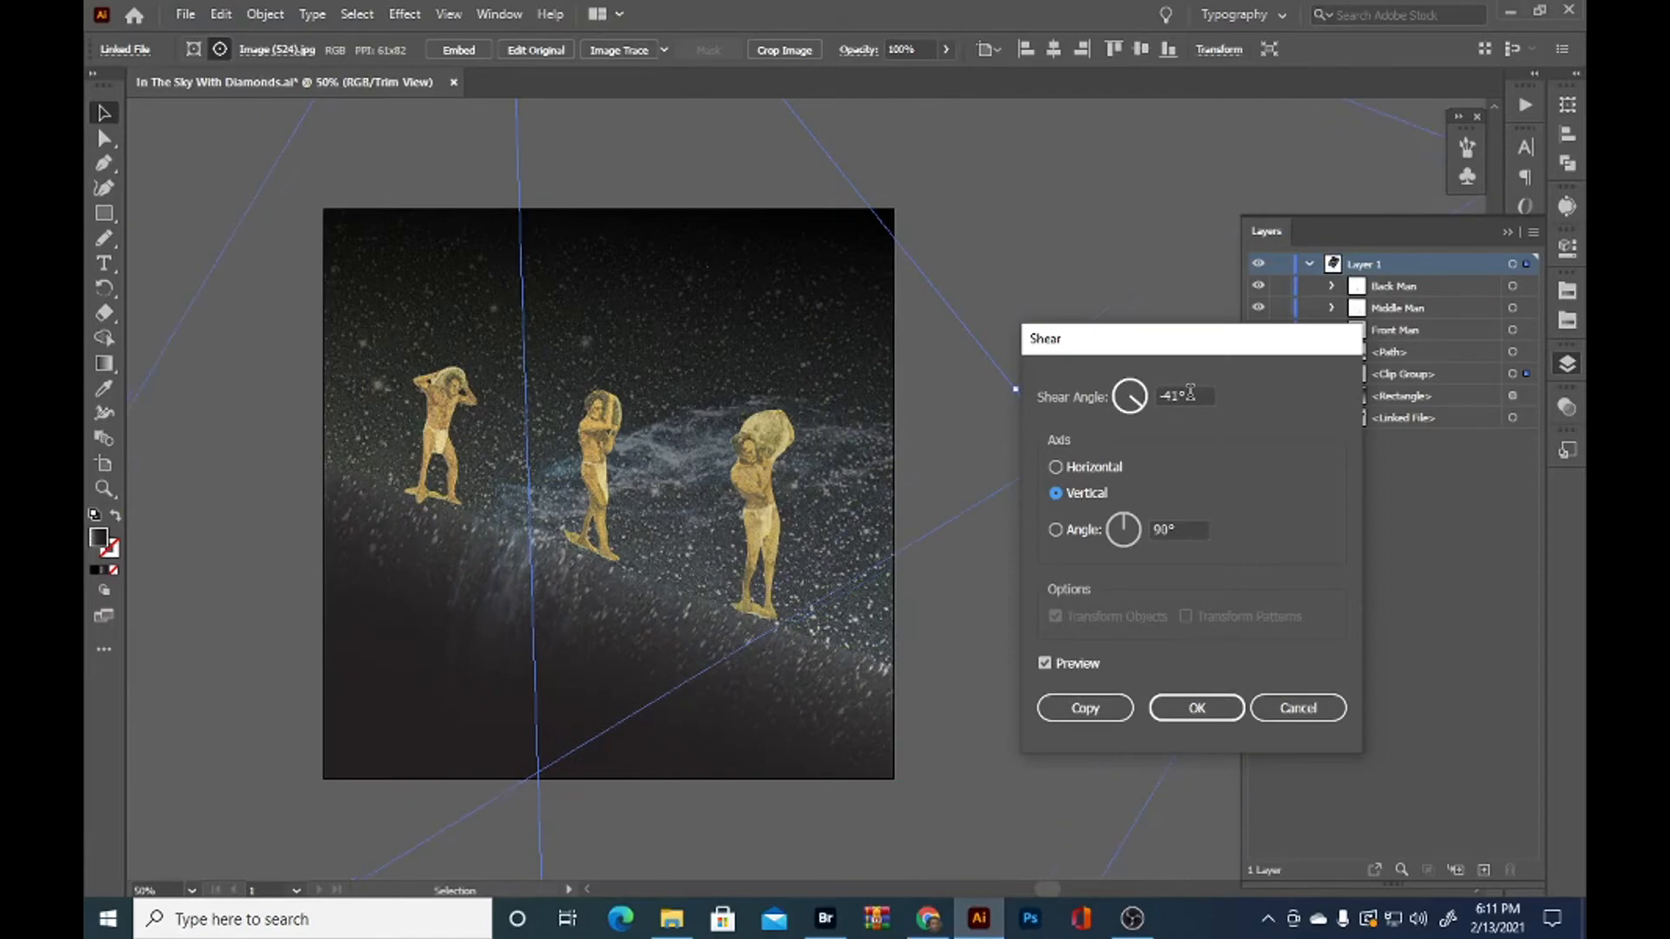
scroll(1189, 393, "up", 1)
scroll(1167, 532, "up", 12)
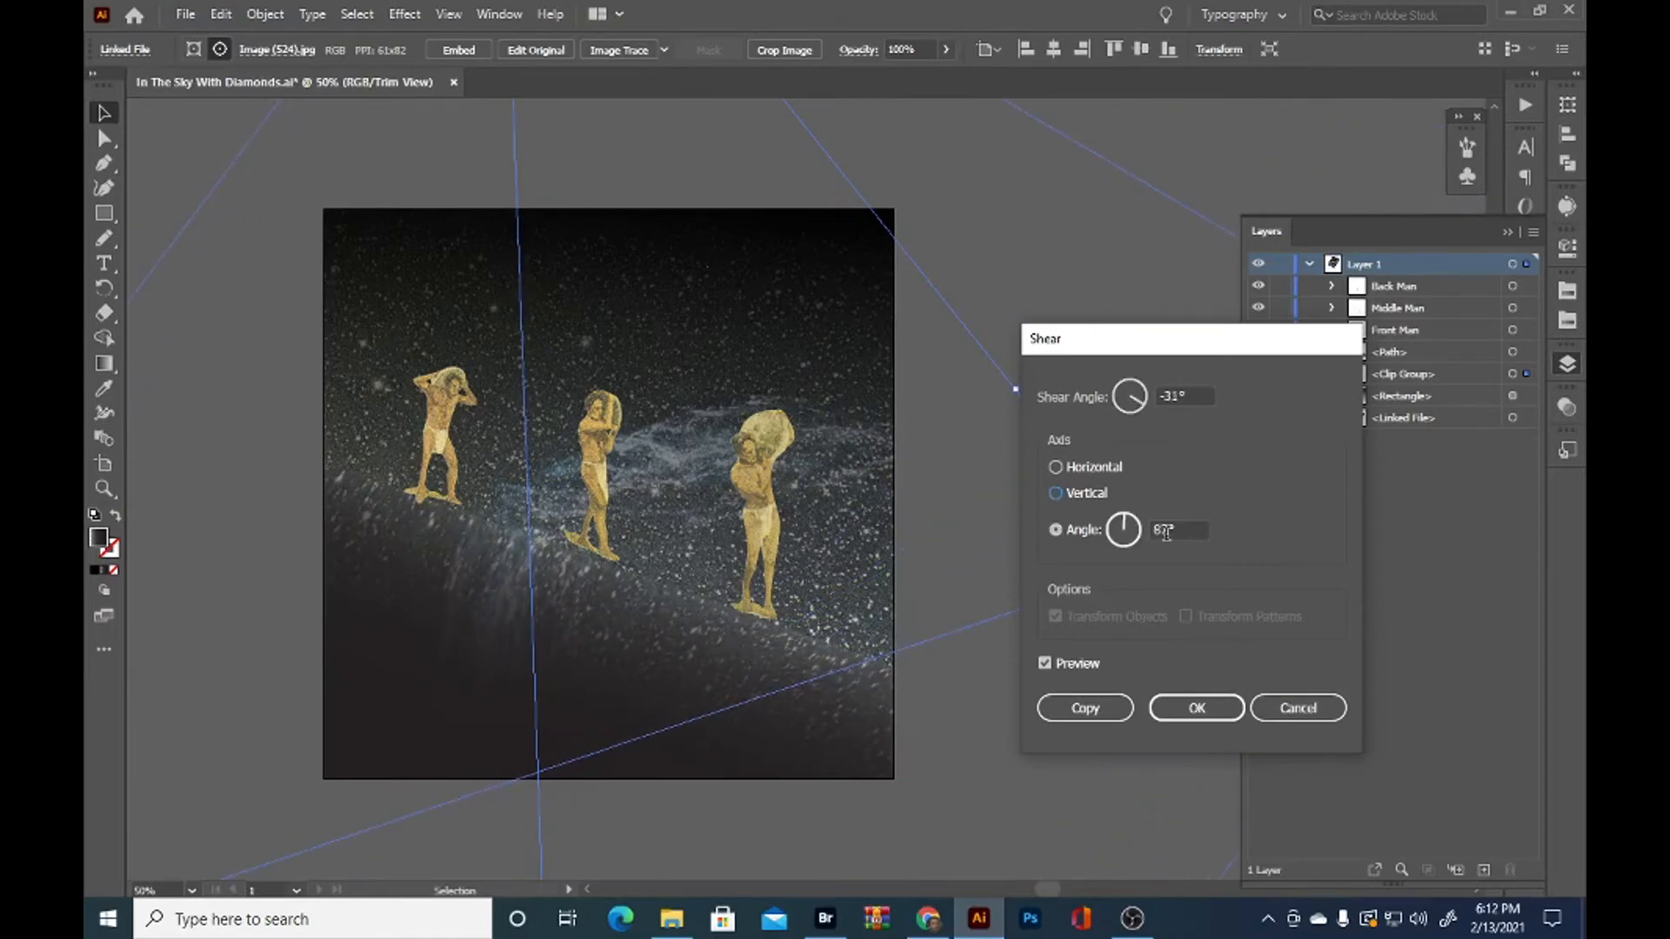
scroll(1167, 533, "up", 5)
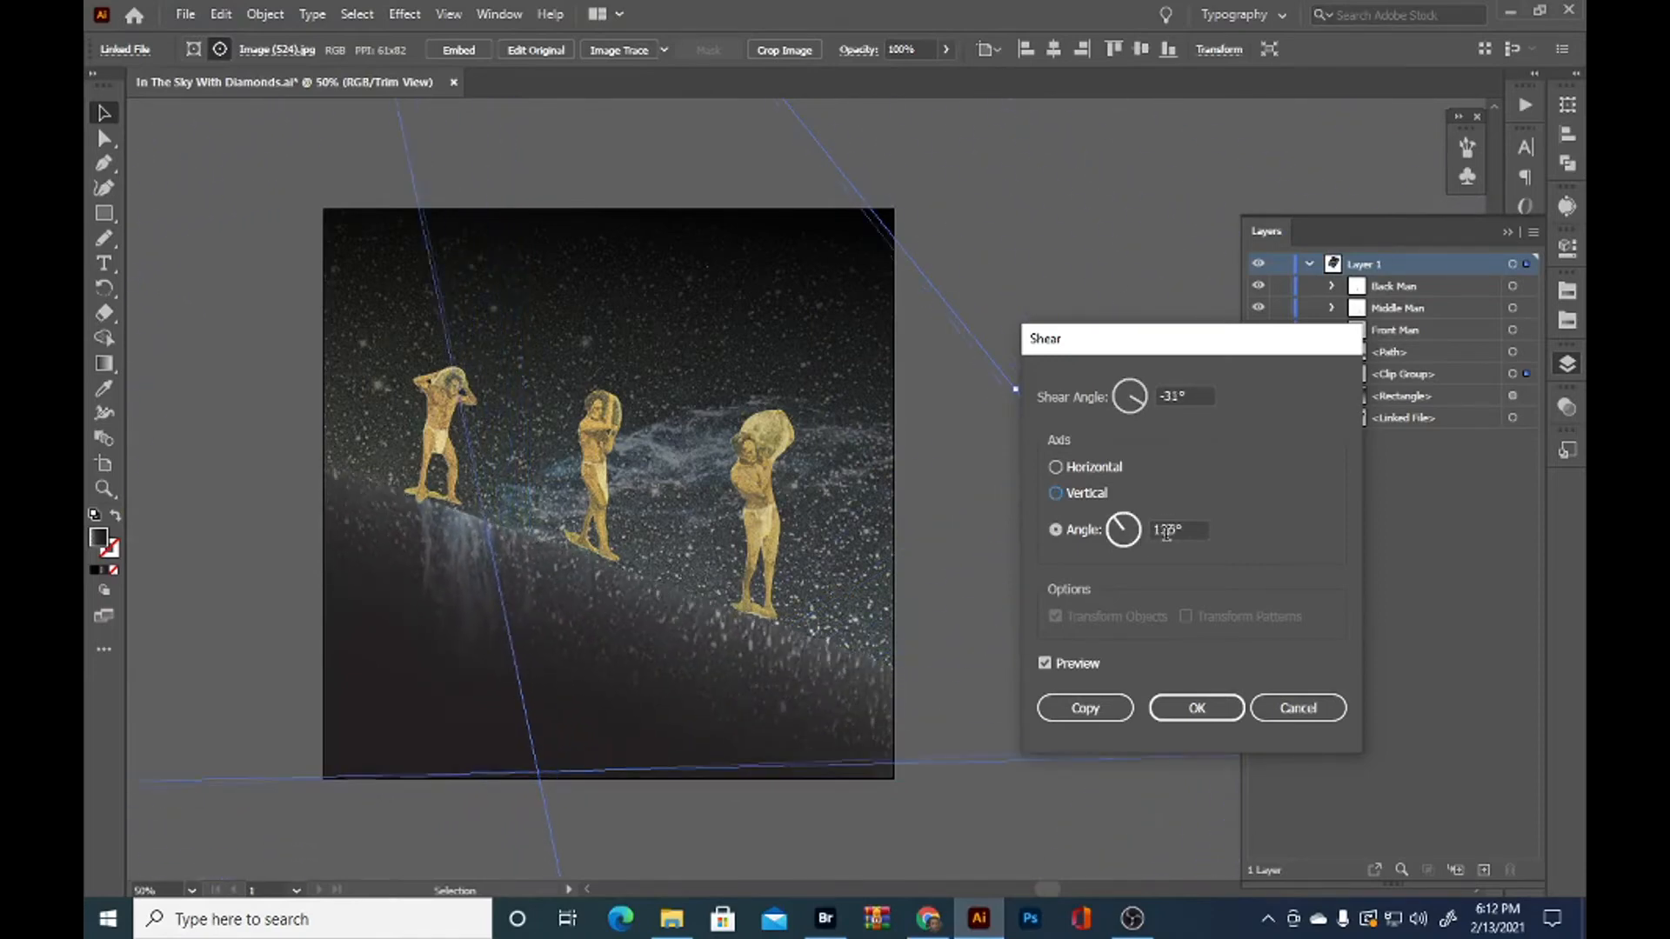
key("Return")
Move the sheared nebula image slightly right and down so its streak falls between the back and middle figures
left_click_drag(602, 662, 662, 678)
left_click(473, 637)
left_click(525, 635)
key("a")
left_click(525, 635)
left_click_drag(500, 651, 511, 654)
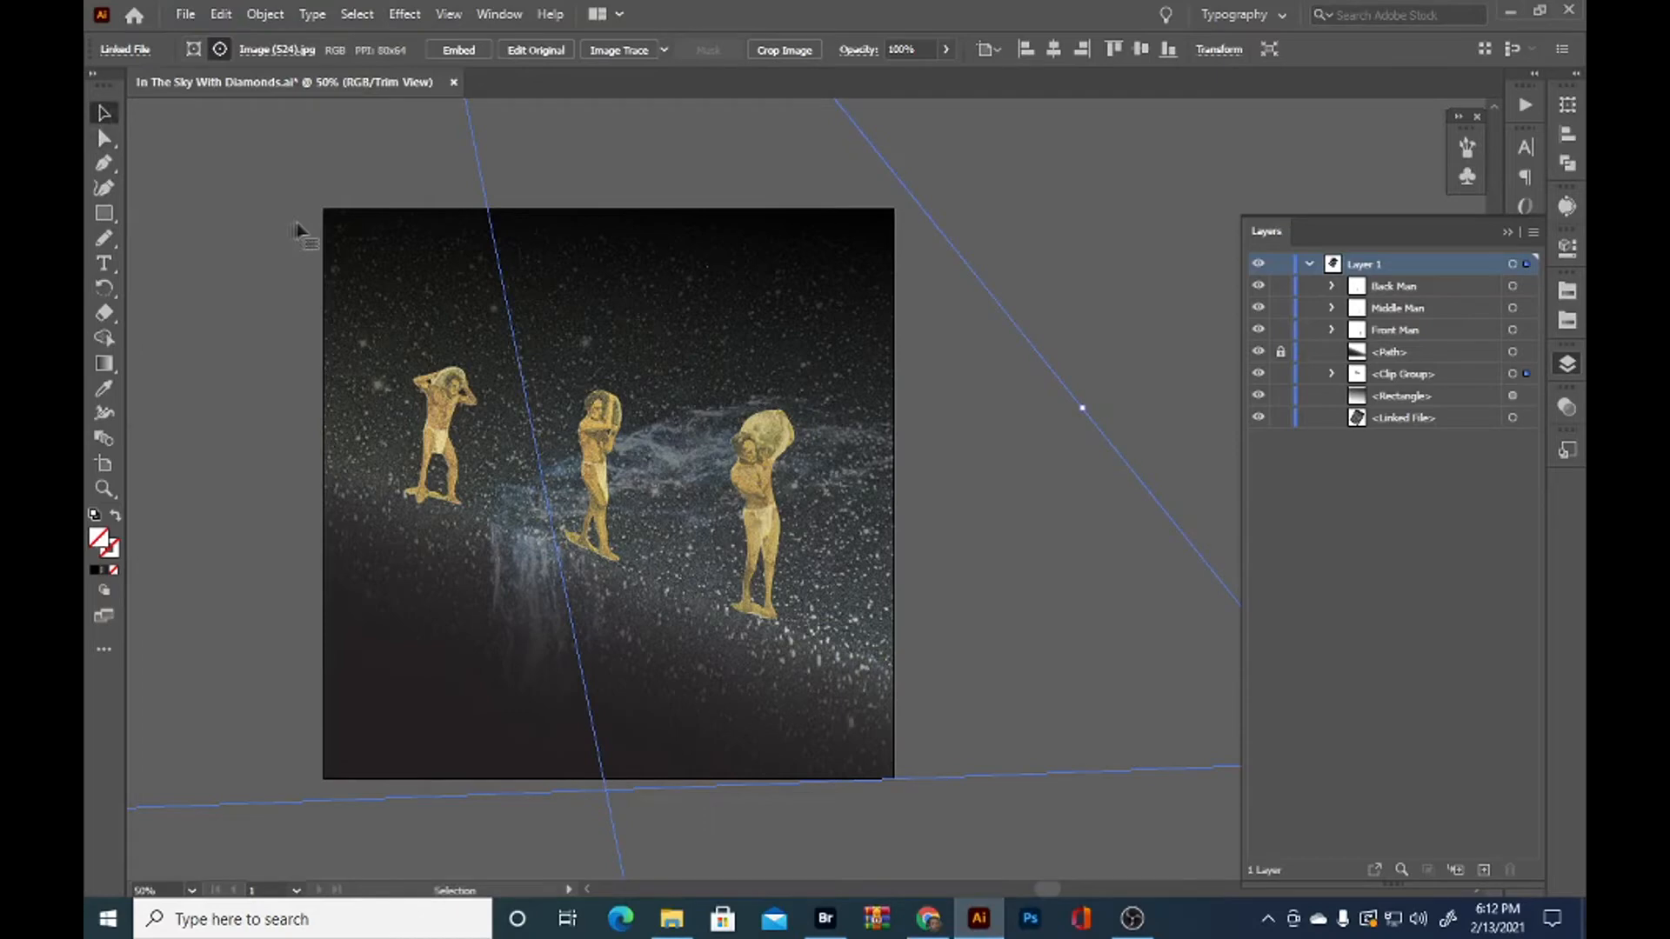
key("ctrl+equal")
left_click_drag(827, 559, 545, 520)
left_click(1528, 418)
scroll(930, 489, "down", 2)
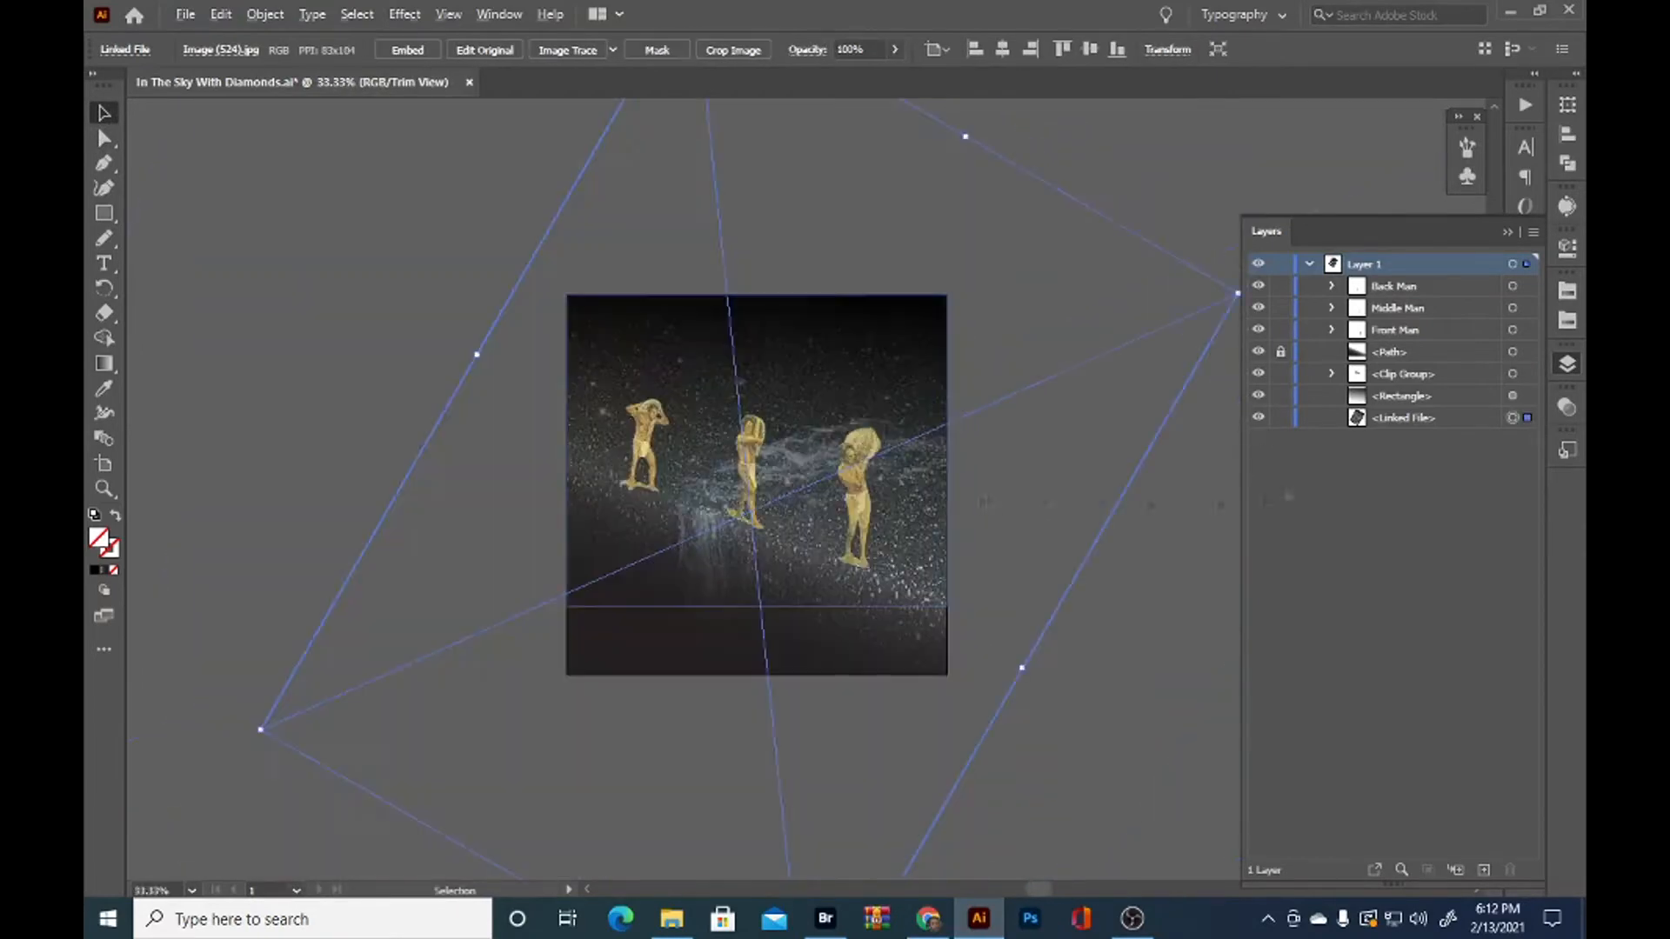
left_click(1257, 418)
left_click(1258, 418)
scroll(893, 552, "up", 1)
left_click(103, 364)
left_click_drag(416, 219, 580, 331)
key("ctrl+z")
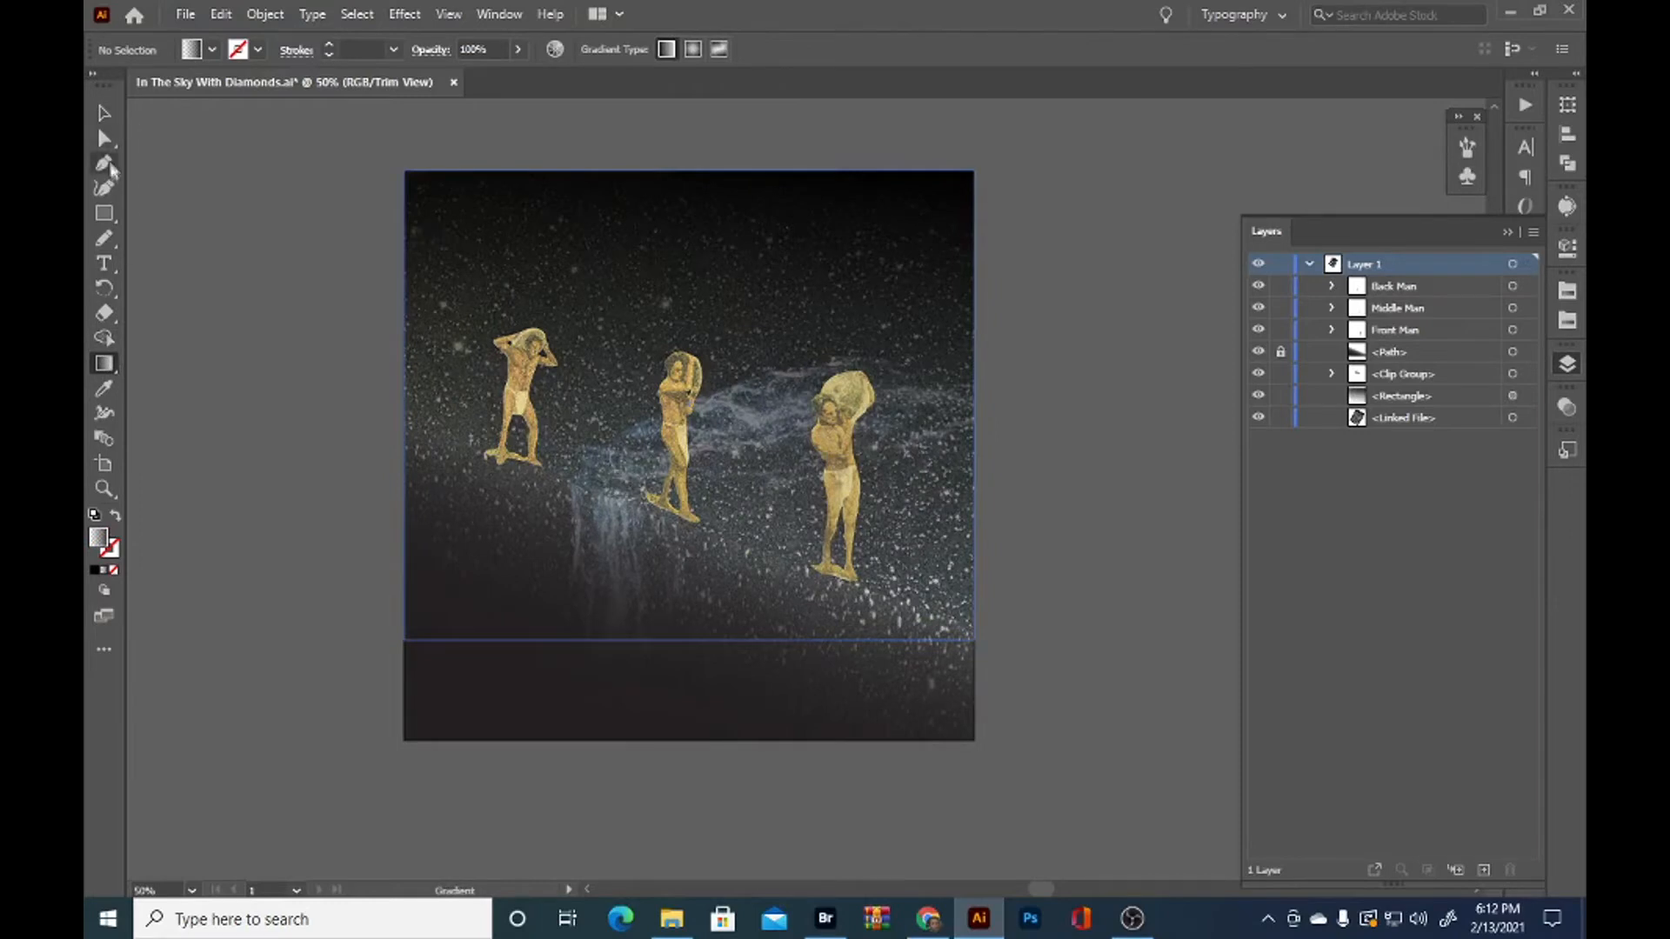
Draw a gradient-filled rectangle across the full width of the artboard, covering its upper three quarters
left_click(104, 214)
mouse_move(404, 165)
left_mouse_down()
mouse_move(974, 389)
mouse_move(974, 597)
left_mouse_up()
left_click_drag(403, 306, 559, 391)
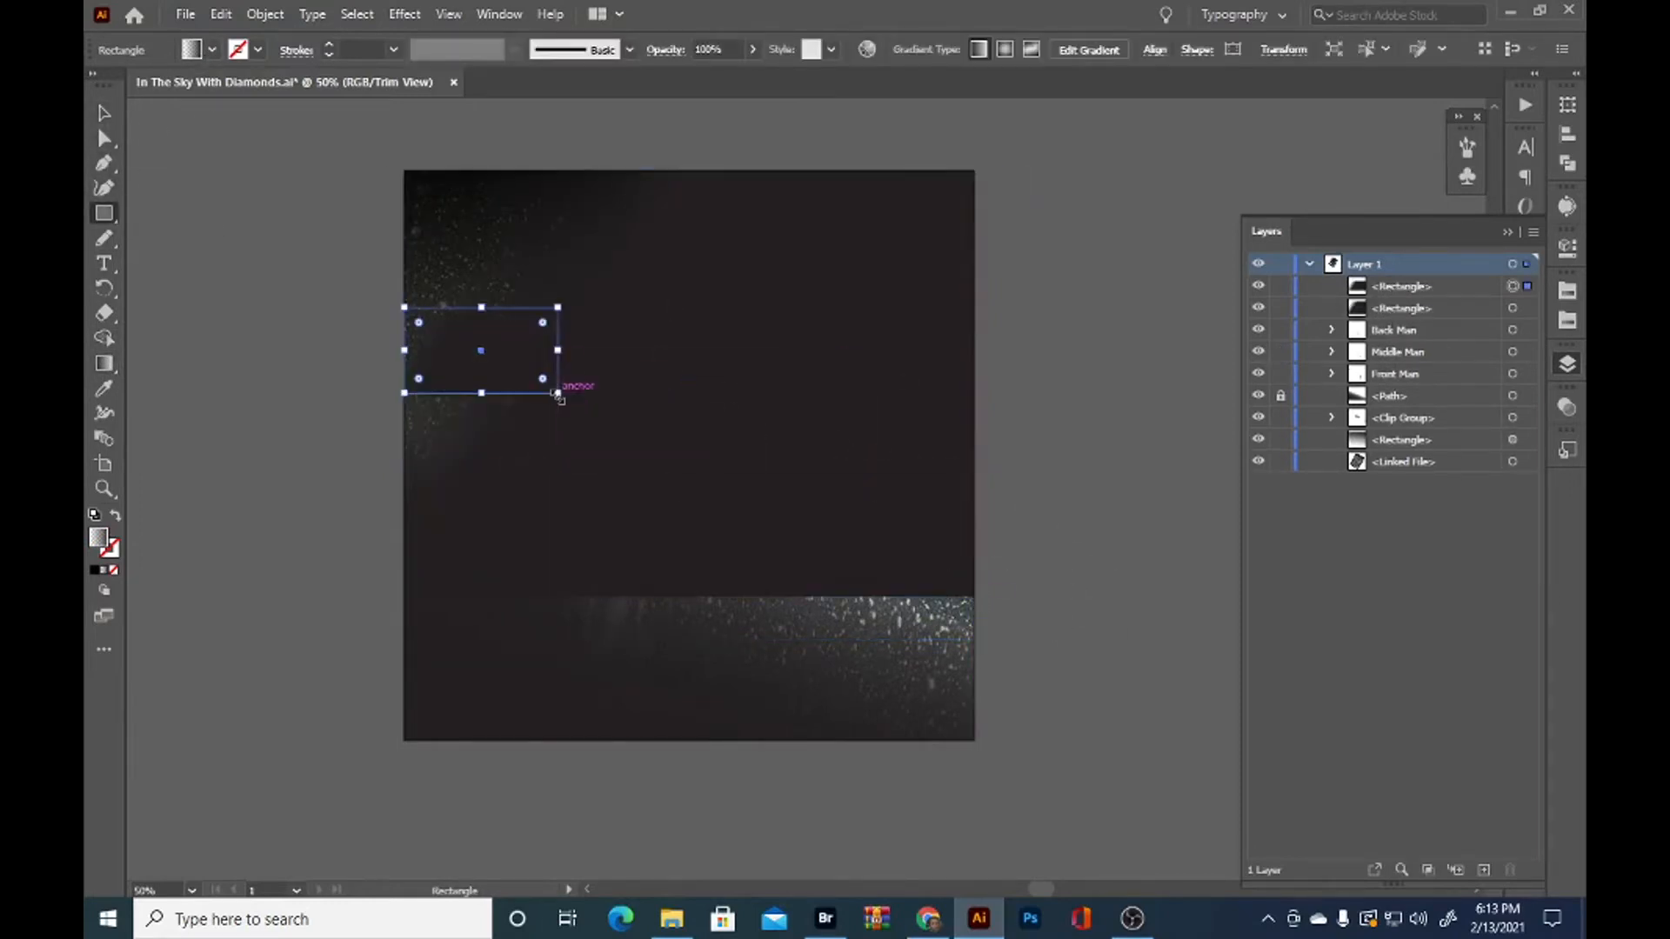
key("ctrl+z")
Run the new rectangle's gradient diagonally toward the upper-left and restack it between the clip group and the first sky rectangle
left_click(104, 363)
left_click_drag(895, 478, 521, 317)
left_click_drag(671, 284, 488, 246)
left_click_drag(671, 372, 463, 235)
left_click_drag(1401, 286, 1402, 410)
Redraw the new rectangle's gradient from the middle figure's head past the artboard's upper-left corner, and move its color stops inward
left_click_drag(697, 328, 522, 217)
left_click_drag(597, 391, 457, 157)
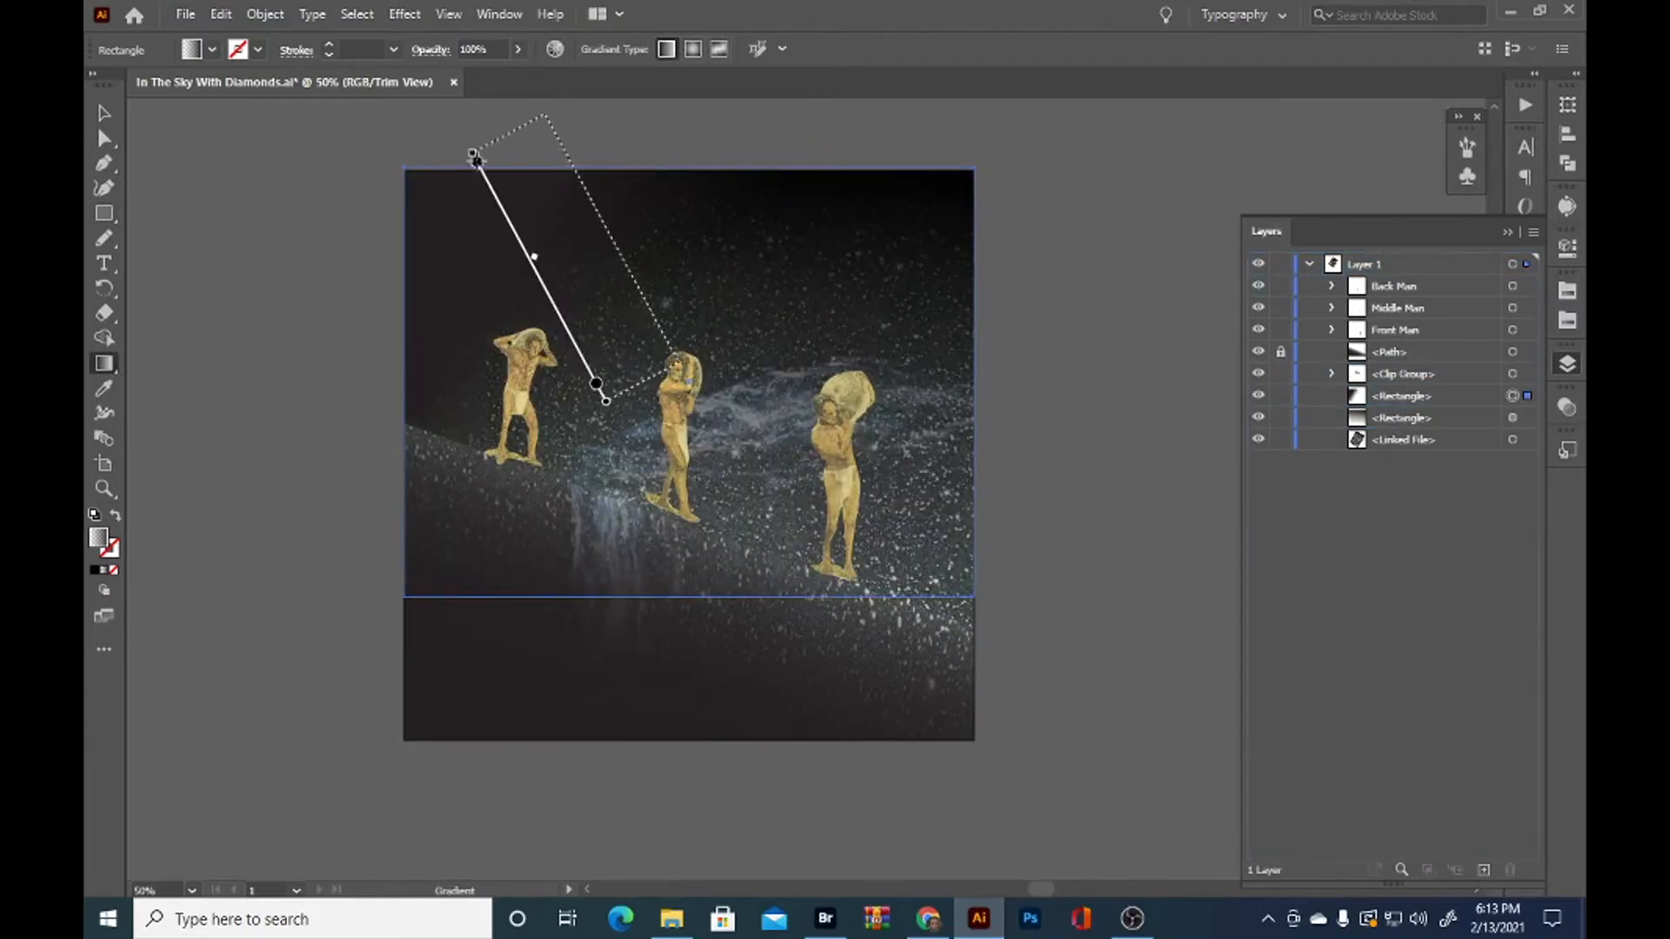
left_click_drag(655, 350, 394, 113)
left_click_drag(573, 272, 612, 306)
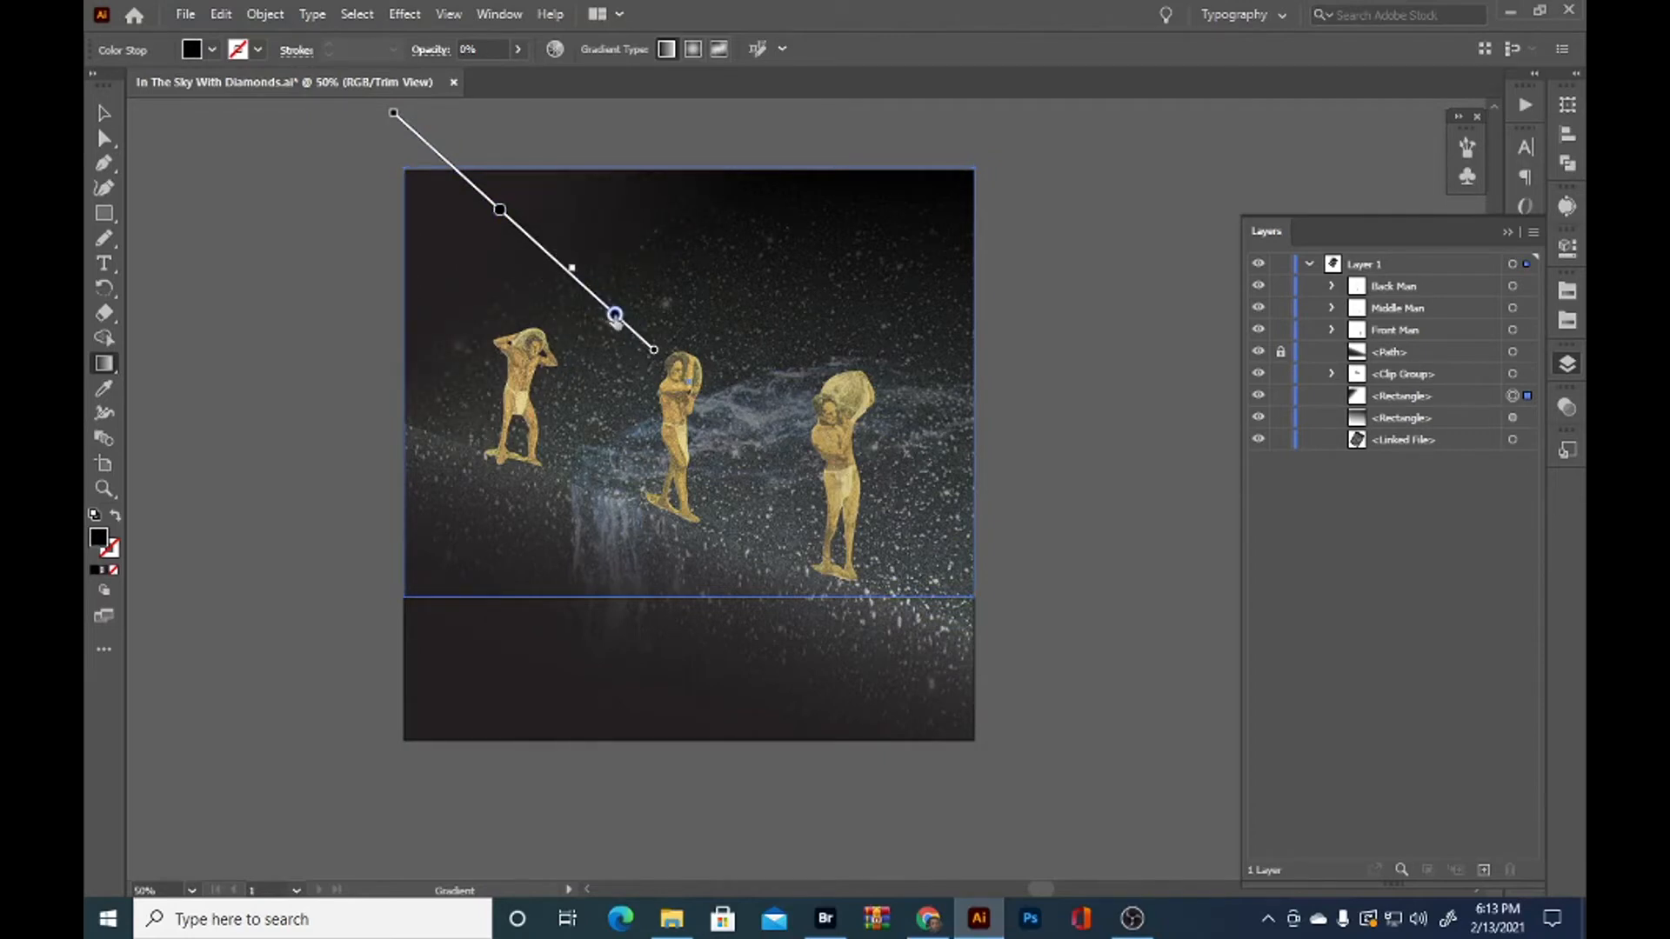
Select the original sky rectangle and set its gradient angle to 102°
key("v")
left_click(1525, 435)
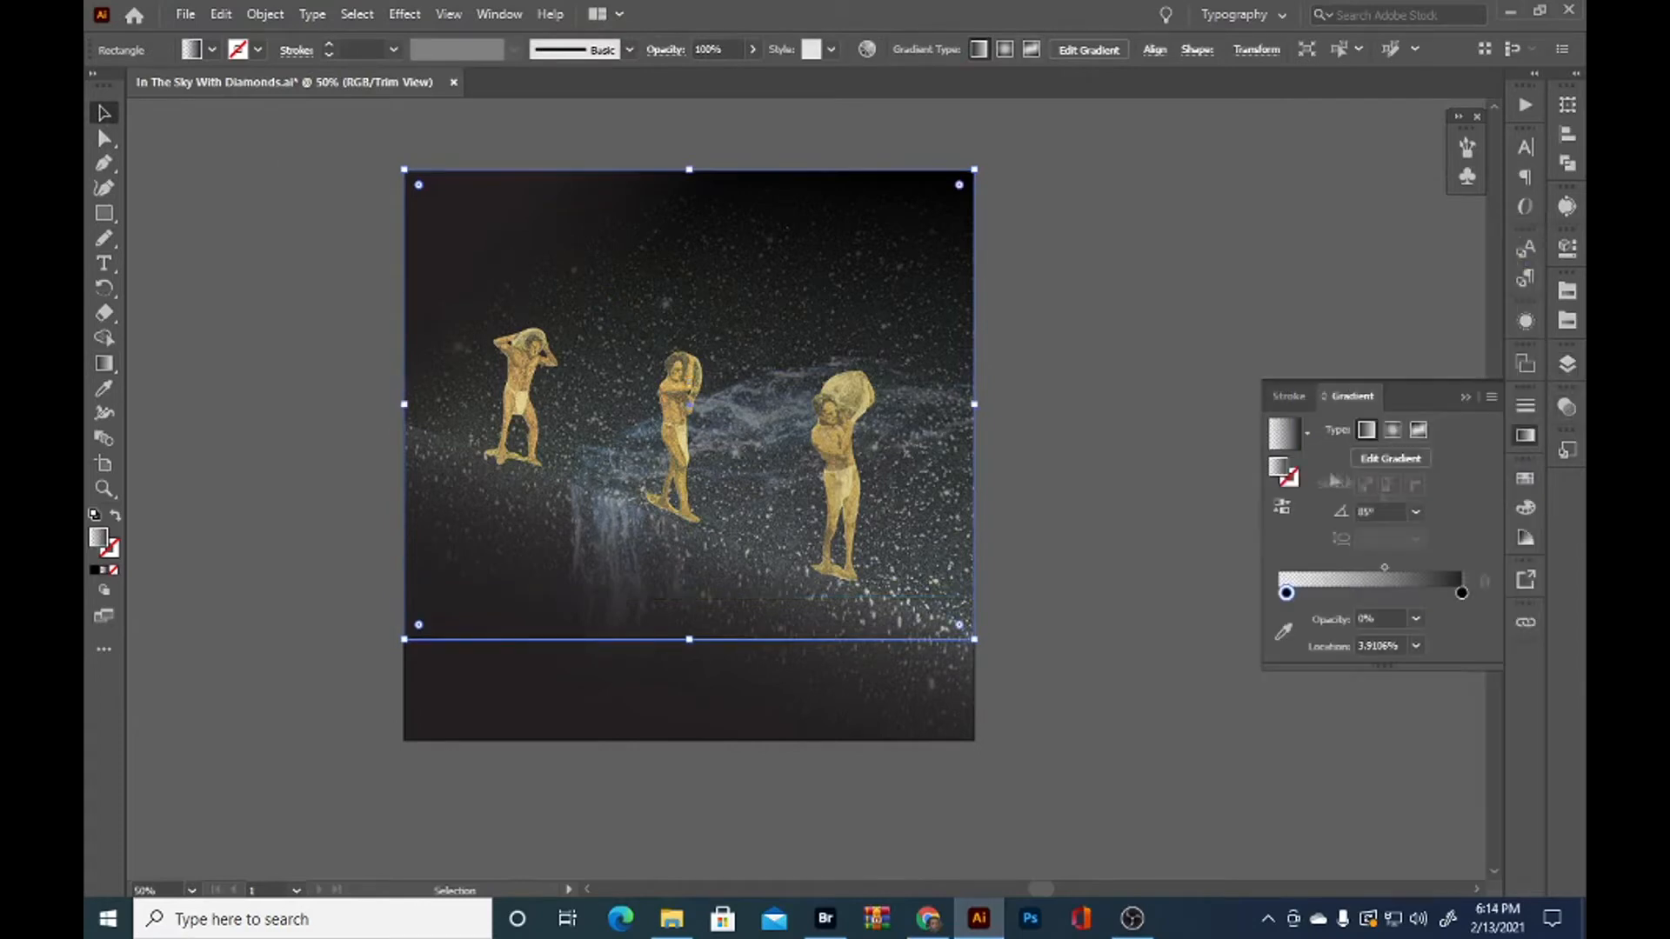
left_click(1391, 511)
scroll(1391, 510, "down", 2)
scroll(1391, 510, "up", 8)
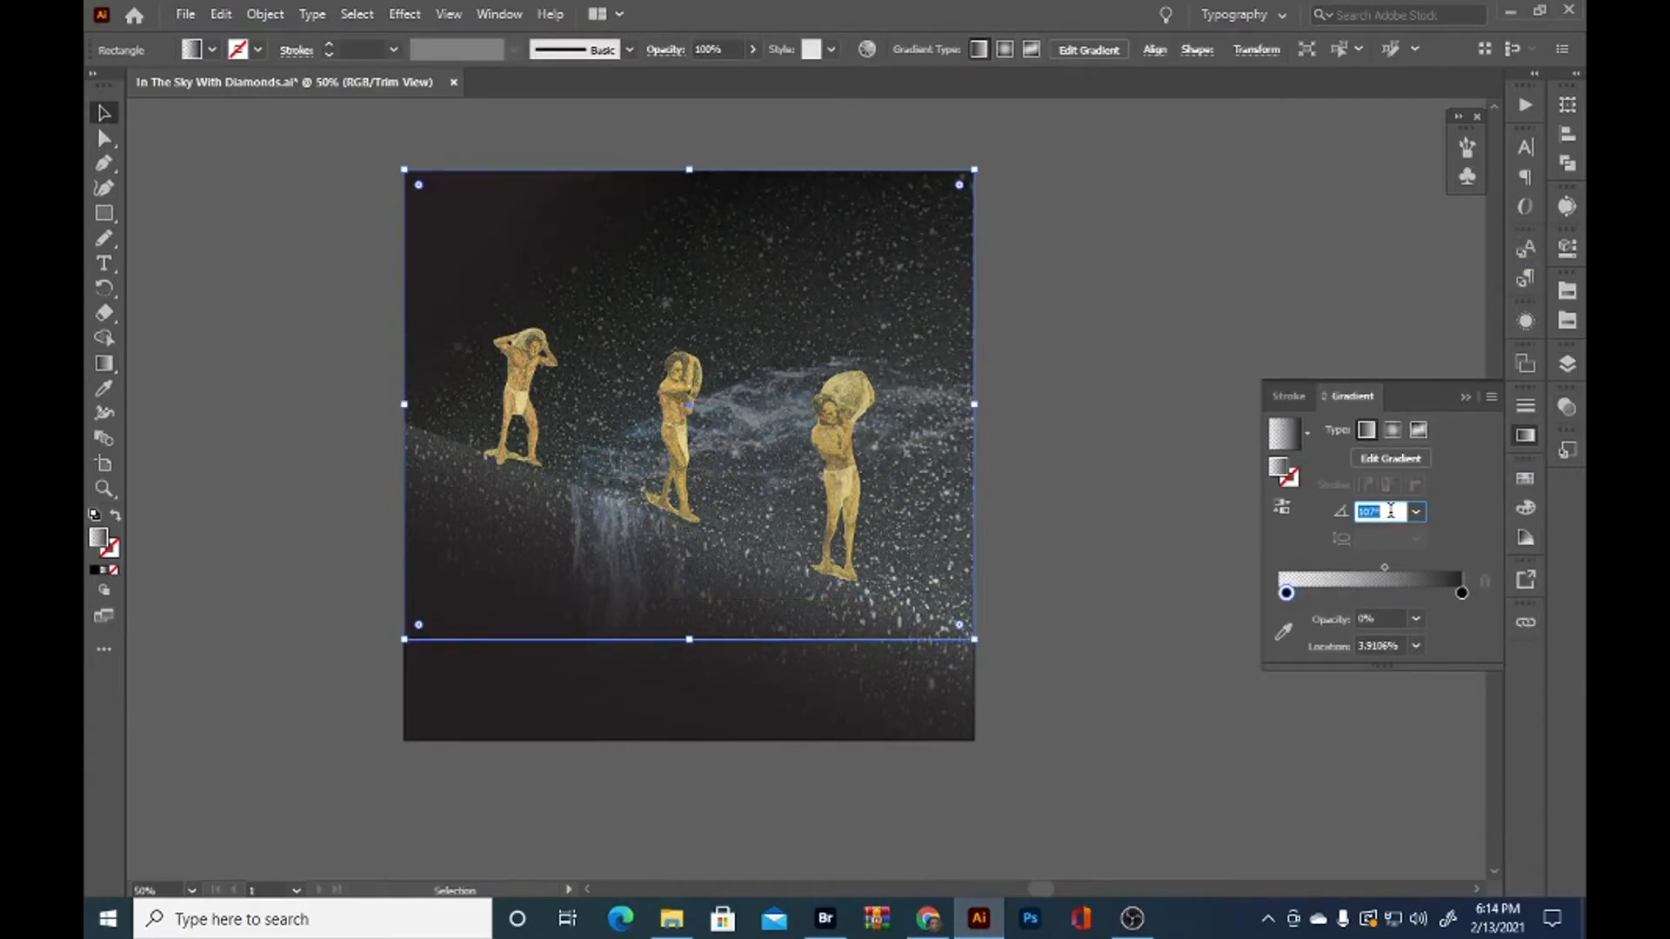
Move the sky gradient's transparent stop to about the middle of the ramp and set the midpoint to about 49%
left_click_drag(1385, 570, 1364, 572)
mouse_move(1462, 593)
left_mouse_down()
mouse_move(1442, 594)
mouse_move(1463, 595)
left_mouse_up()
left_click_drag(1286, 593, 1370, 607)
left_click(1411, 570)
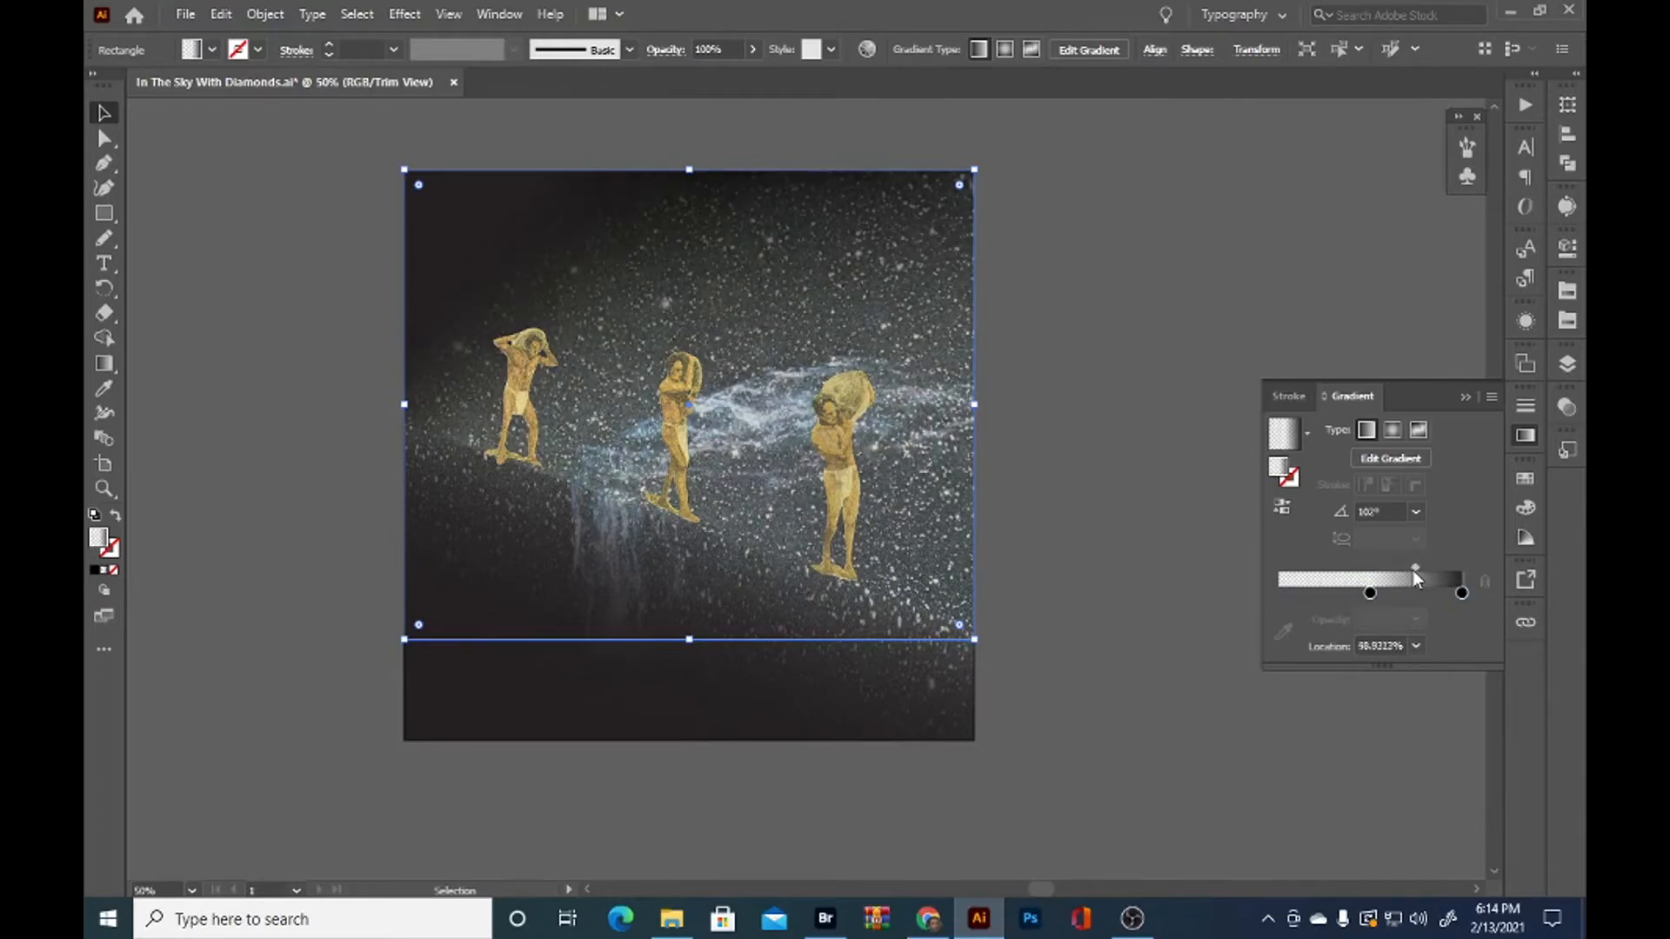
Lock the diagonal gradient rectangle stacked just above the original sky rectangle
left_click(1370, 594)
left_click(176, 263)
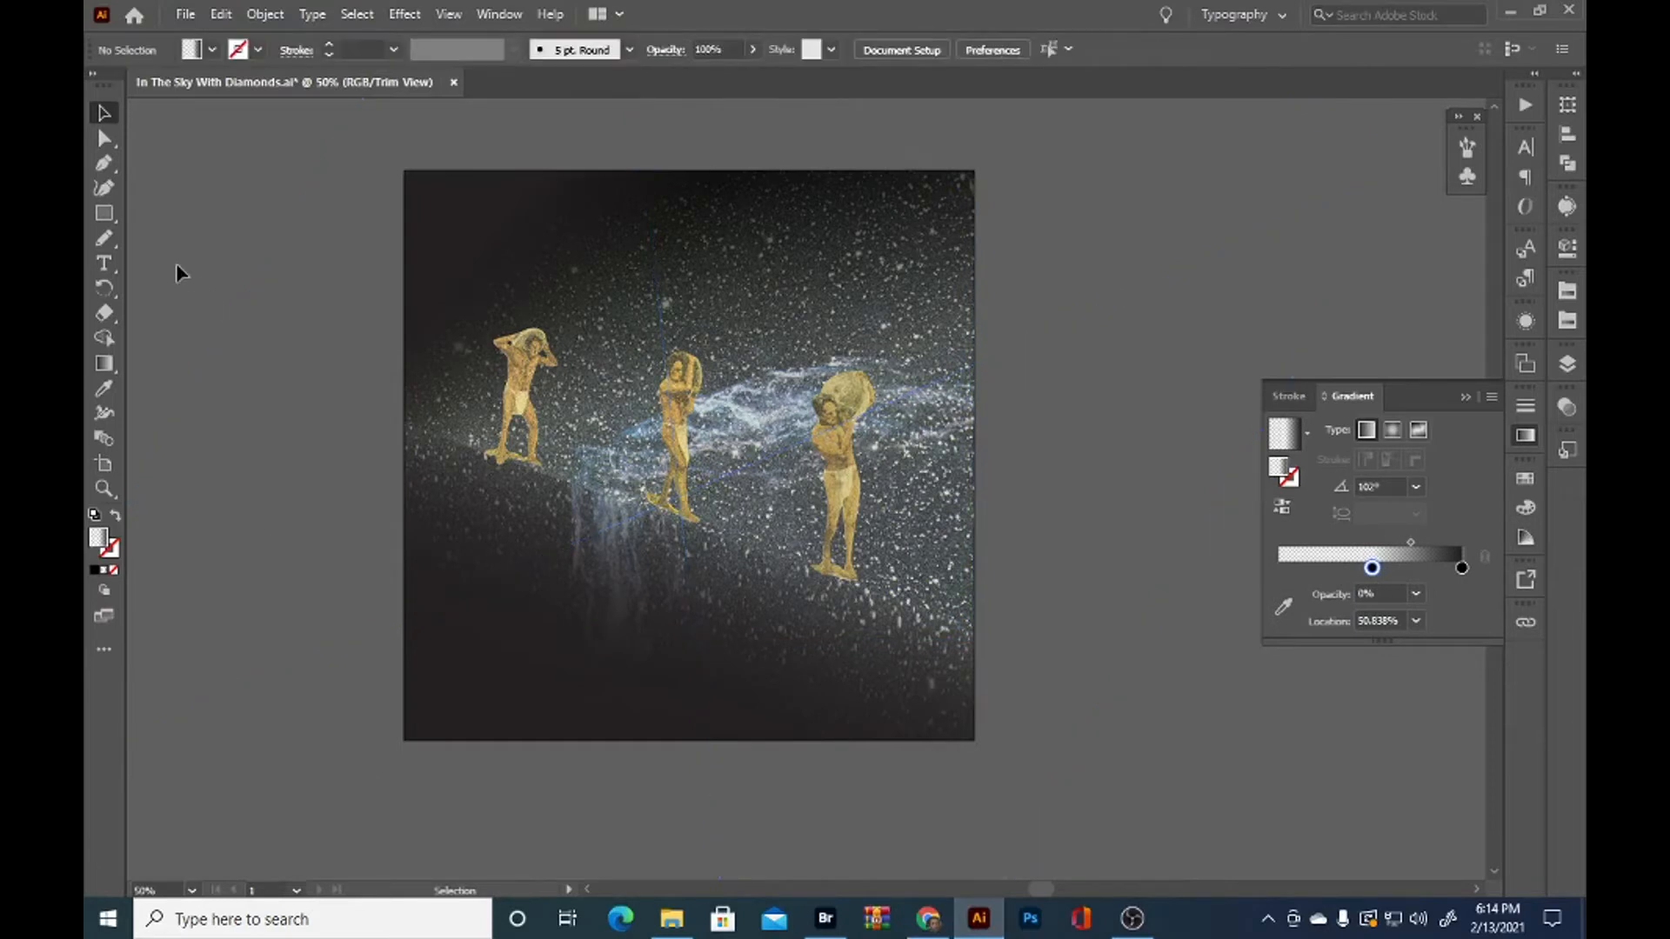
left_click(966, 580)
left_click(1567, 363)
left_click(1280, 396)
left_click(913, 559)
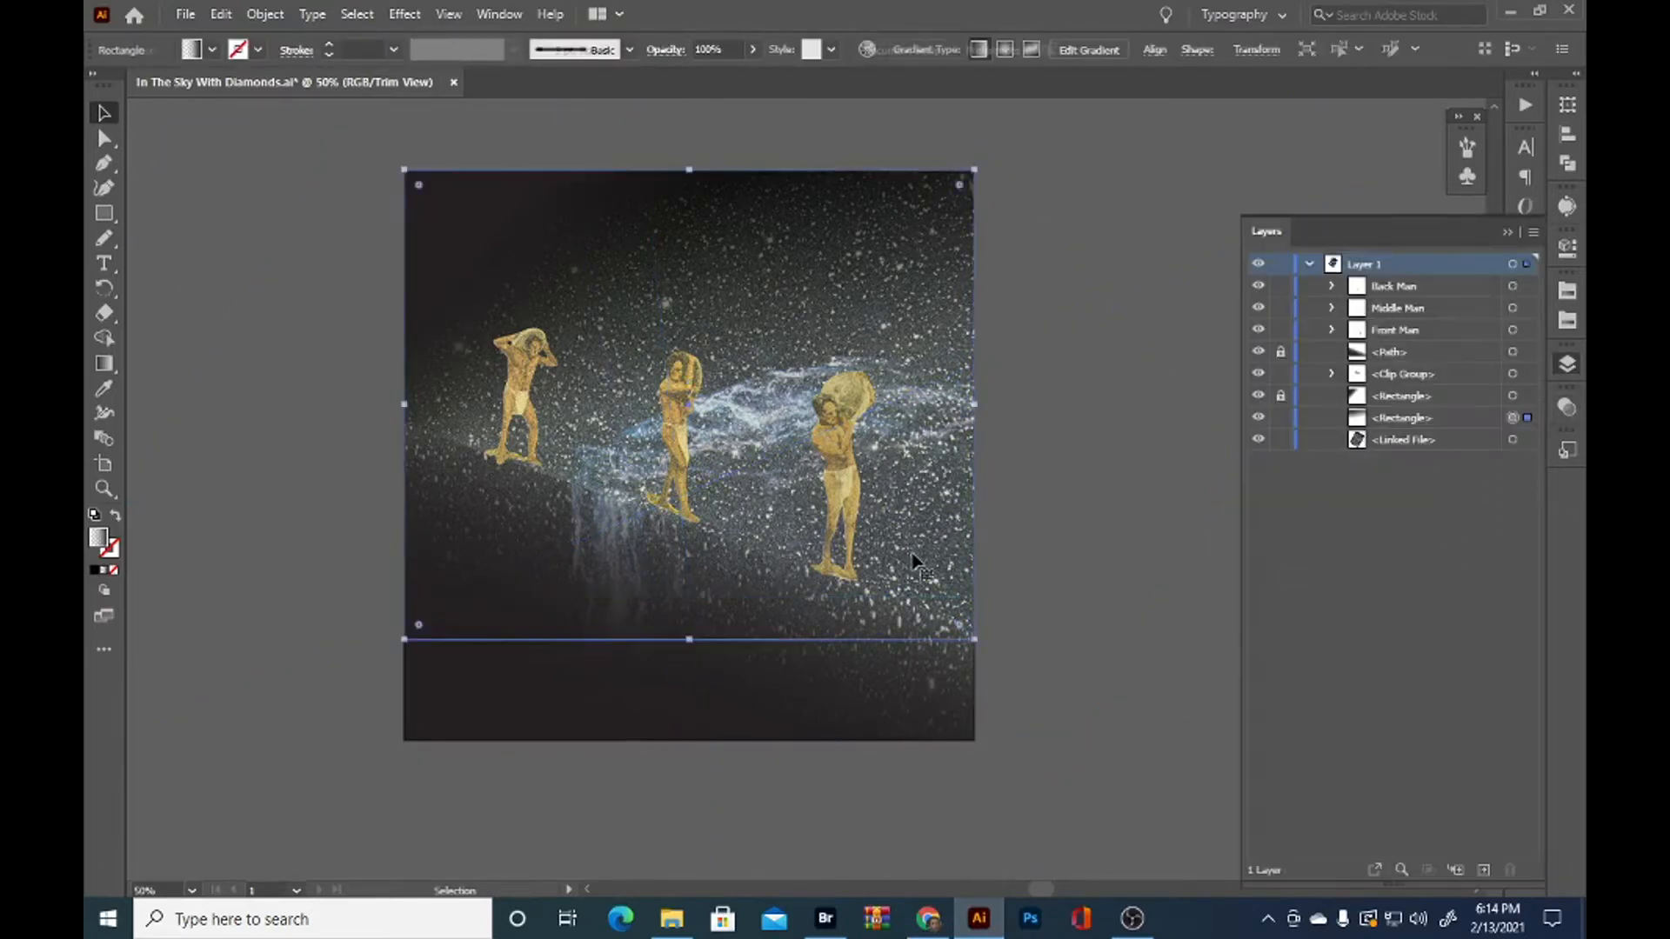
left_click(1280, 417)
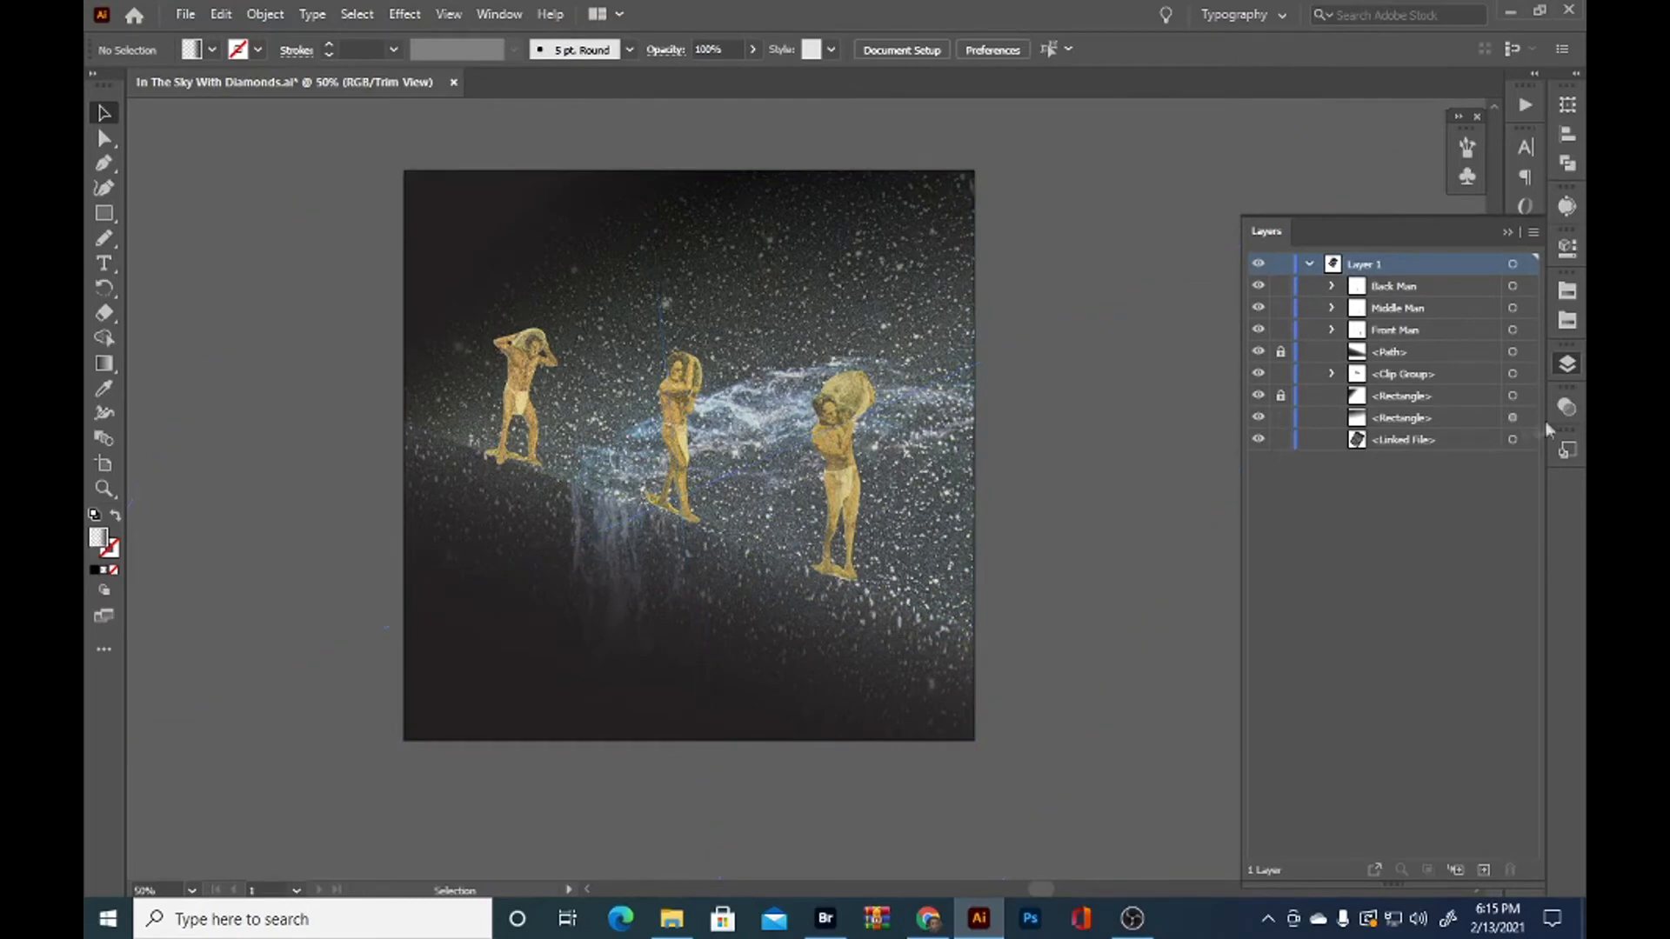
Tilt the original sky gradient rectangle clockwise to follow the slope and enlarge it beyond the artboard's upper and side edges
left_click(1515, 420)
key("ctrl+t")
right_click(791, 334)
mouse_move(886, 659)
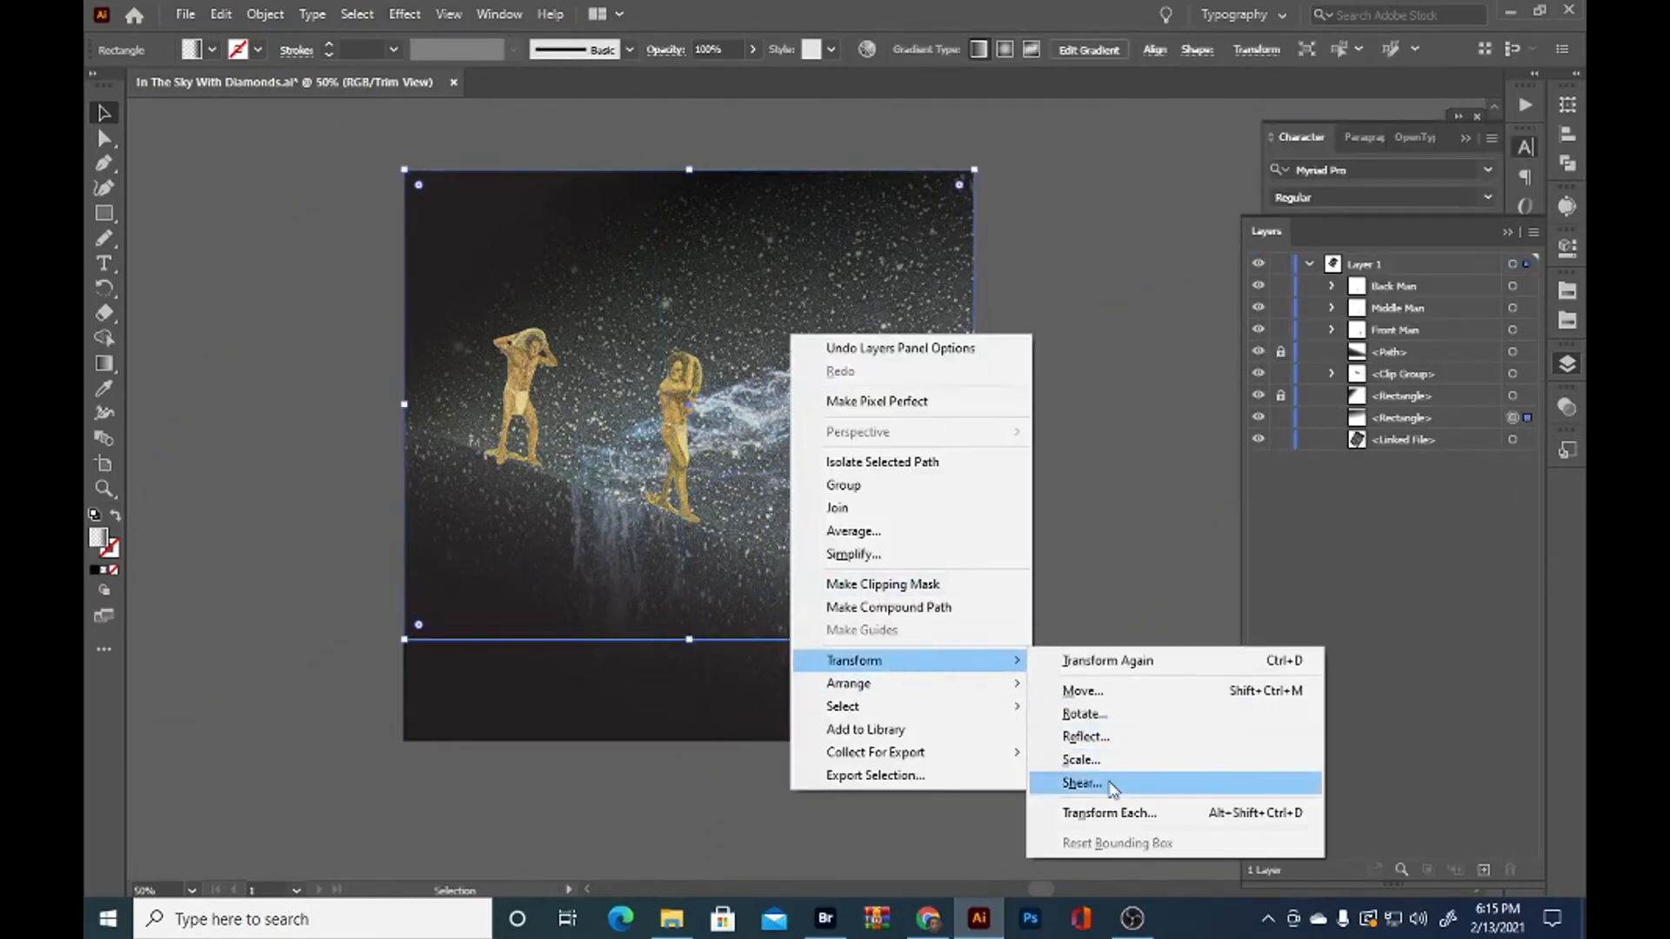
left_click(1113, 788)
scroll(1182, 394, "up", 20)
scroll(1182, 393, "up", 4)
left_click(1197, 708)
left_click_drag(1025, 162, 1111, 92)
left_click_drag(579, 580, 594, 333)
left_click_drag(594, 332, 640, 322)
left_click(248, 362)
scroll(247, 362, "down", 1)
left_click_drag(247, 362, 444, 313)
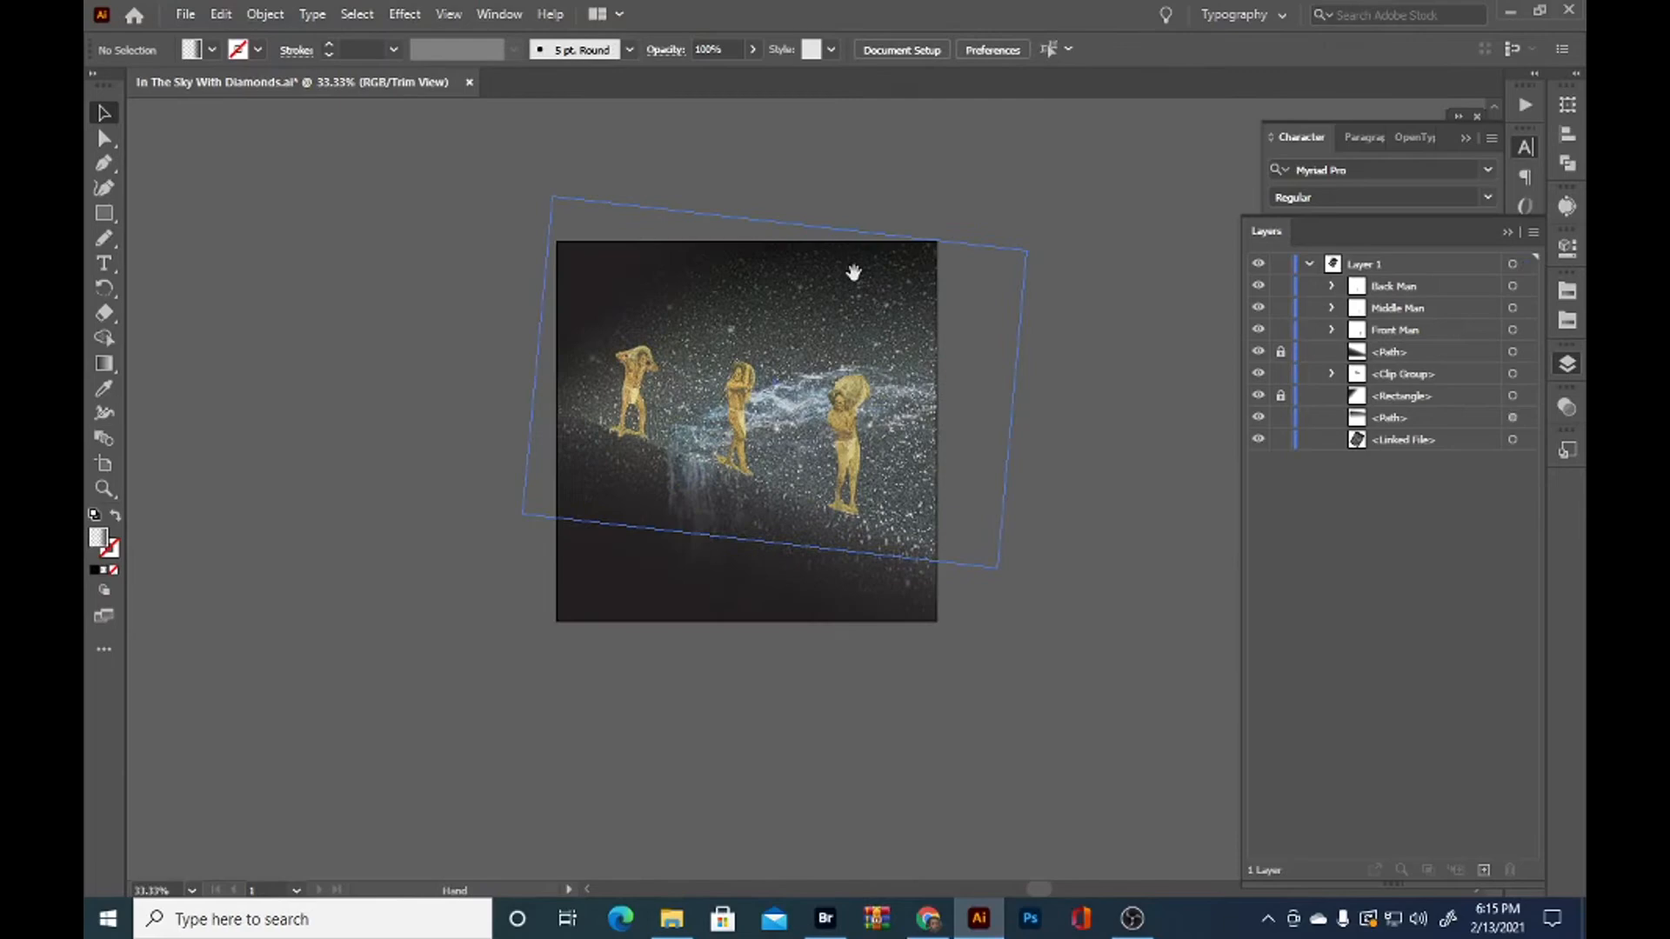
Lock the tilted sky gradient path and select the linked nebula image beneath it
left_click_drag(1120, 722, 980, 731)
scroll(888, 690, "up", 1)
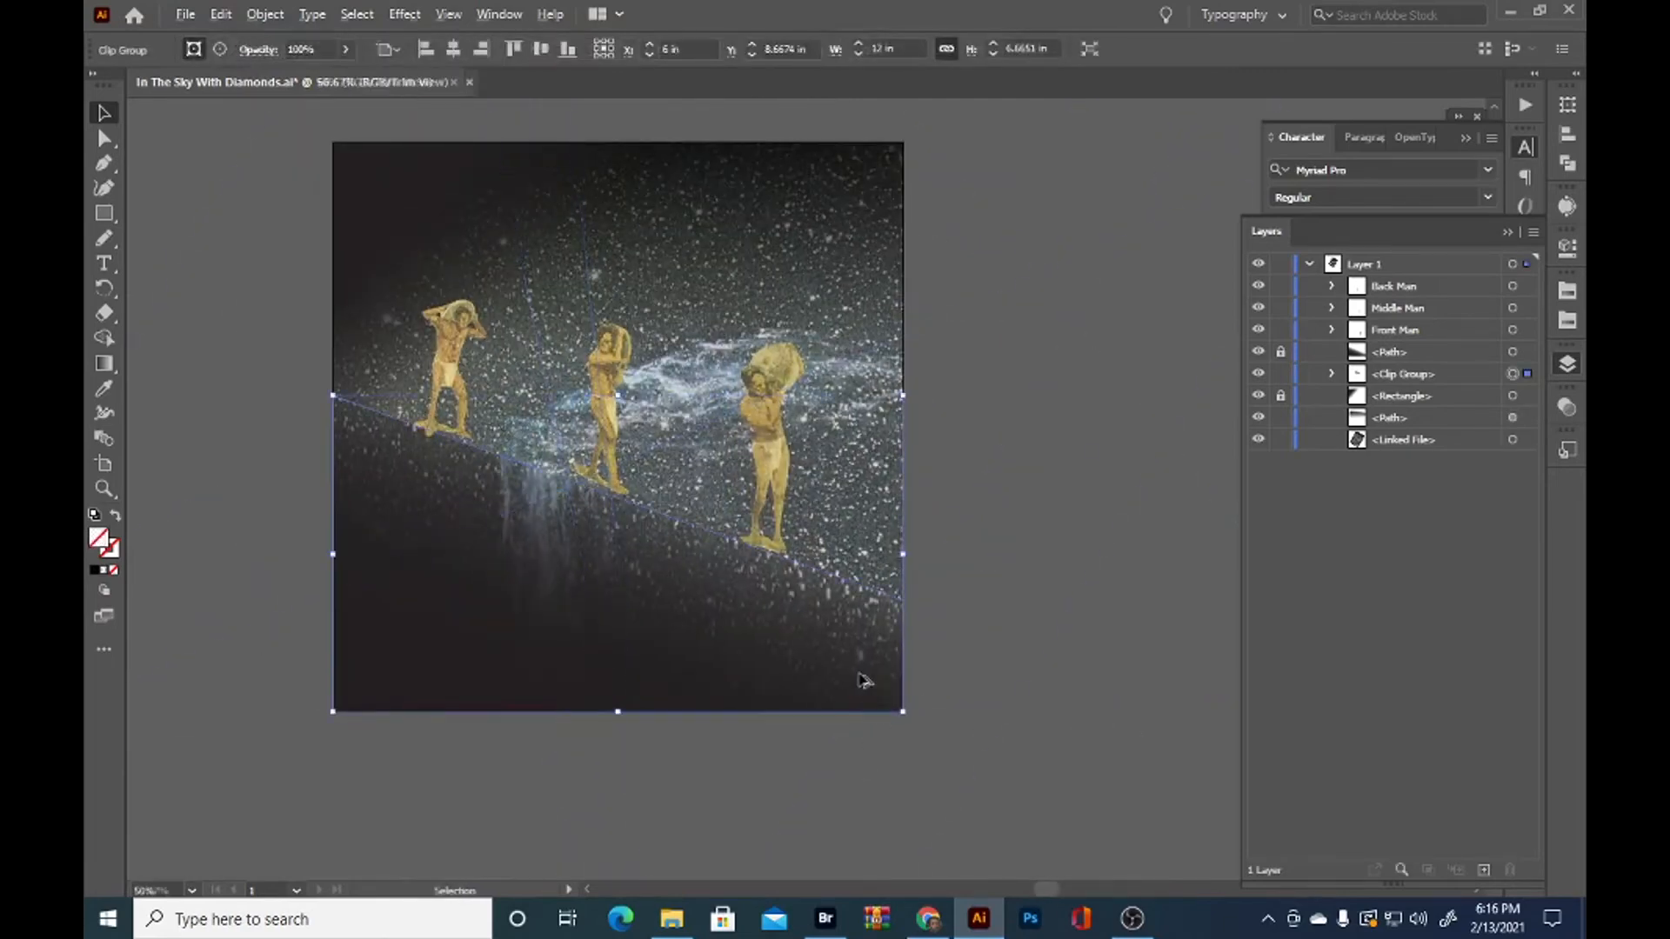
scroll(861, 683, "up", 1)
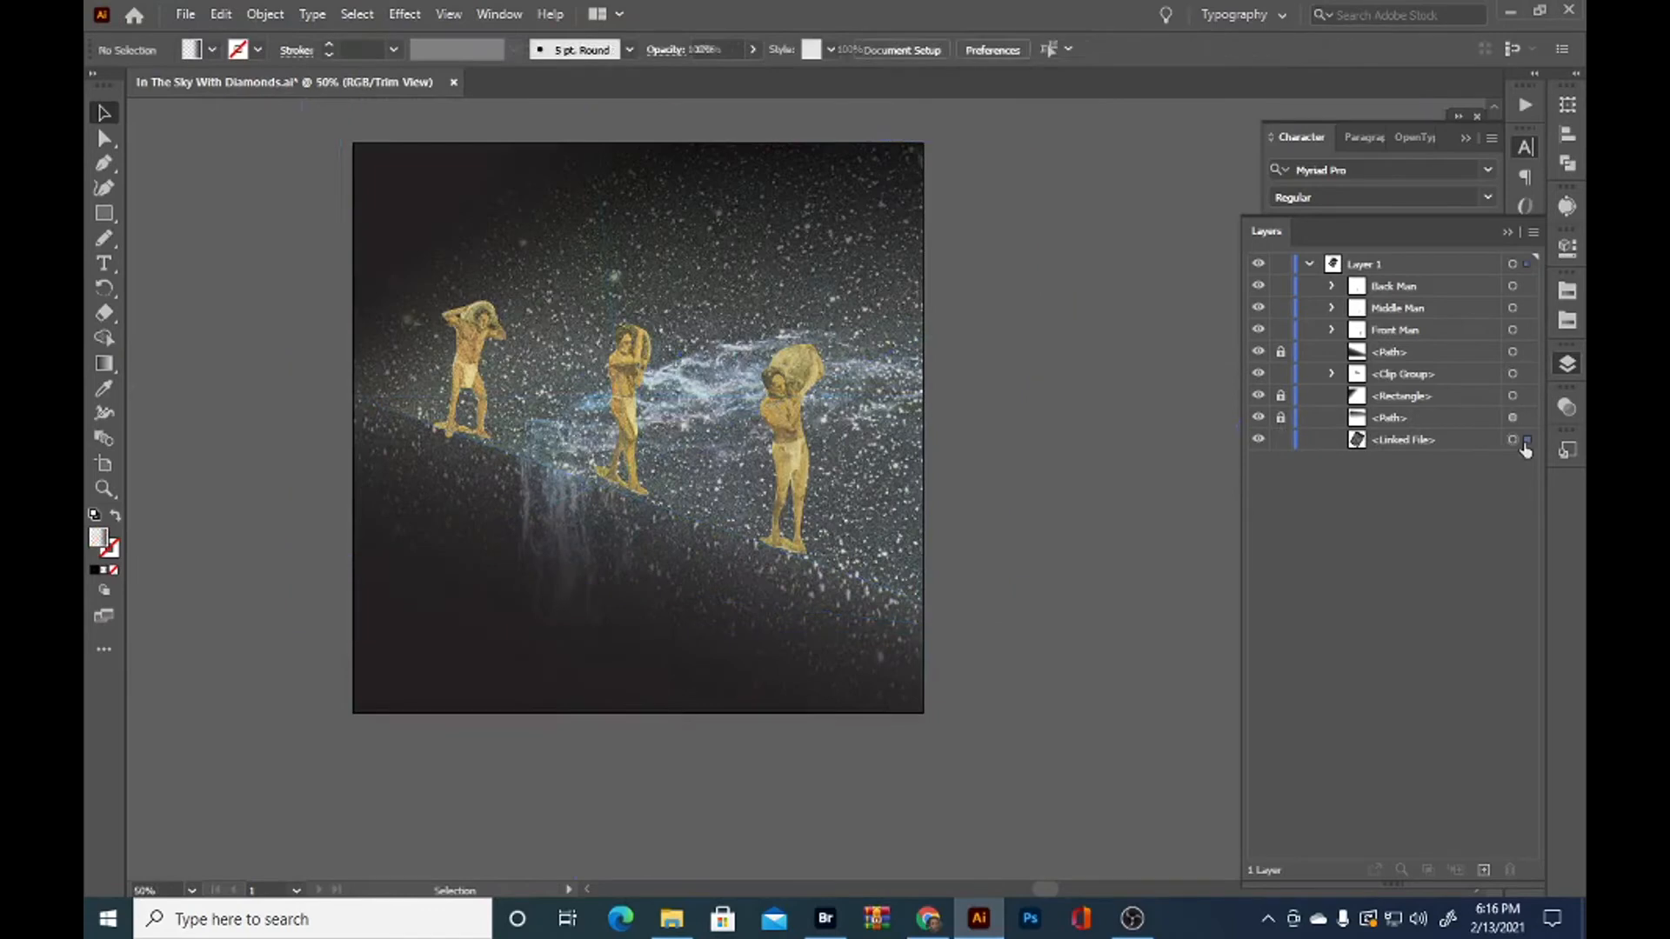
left_click(1512, 440)
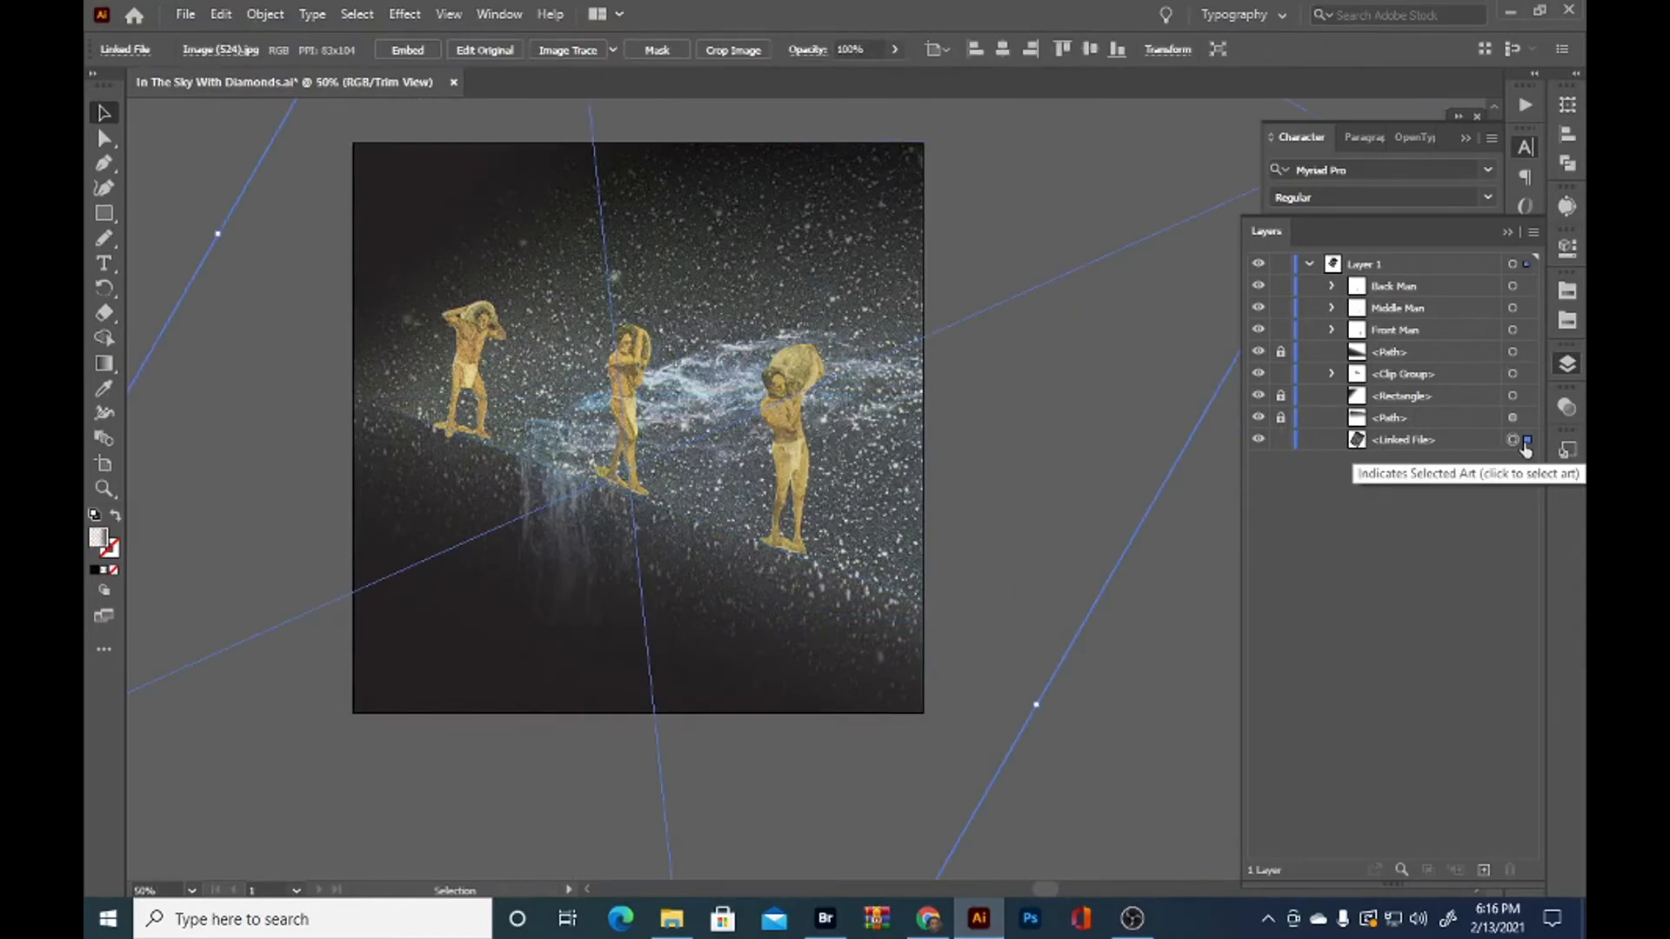
Draw a black rectangle about 12.24 in square over the artboard and stack it directly above the linked nebula image
left_click(104, 214)
mouse_move(352, 139)
left_mouse_down()
mouse_move(813, 470)
mouse_move(933, 720)
left_mouse_up()
left_click(213, 51)
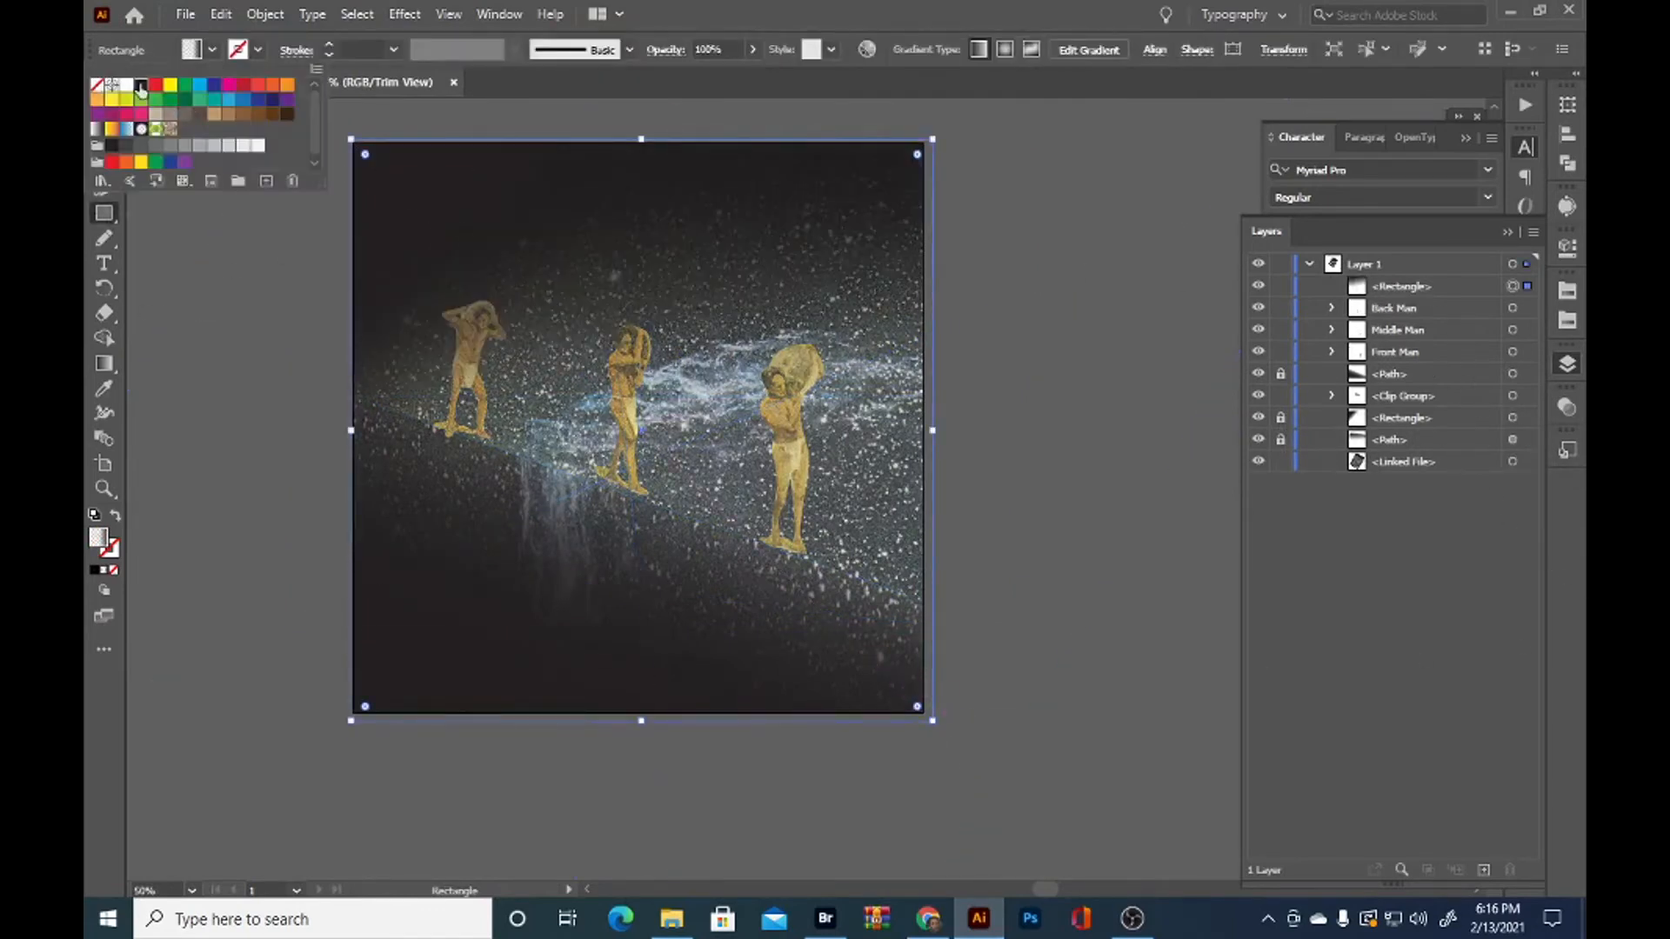
left_click(136, 83)
left_click_drag(1414, 291, 1413, 450)
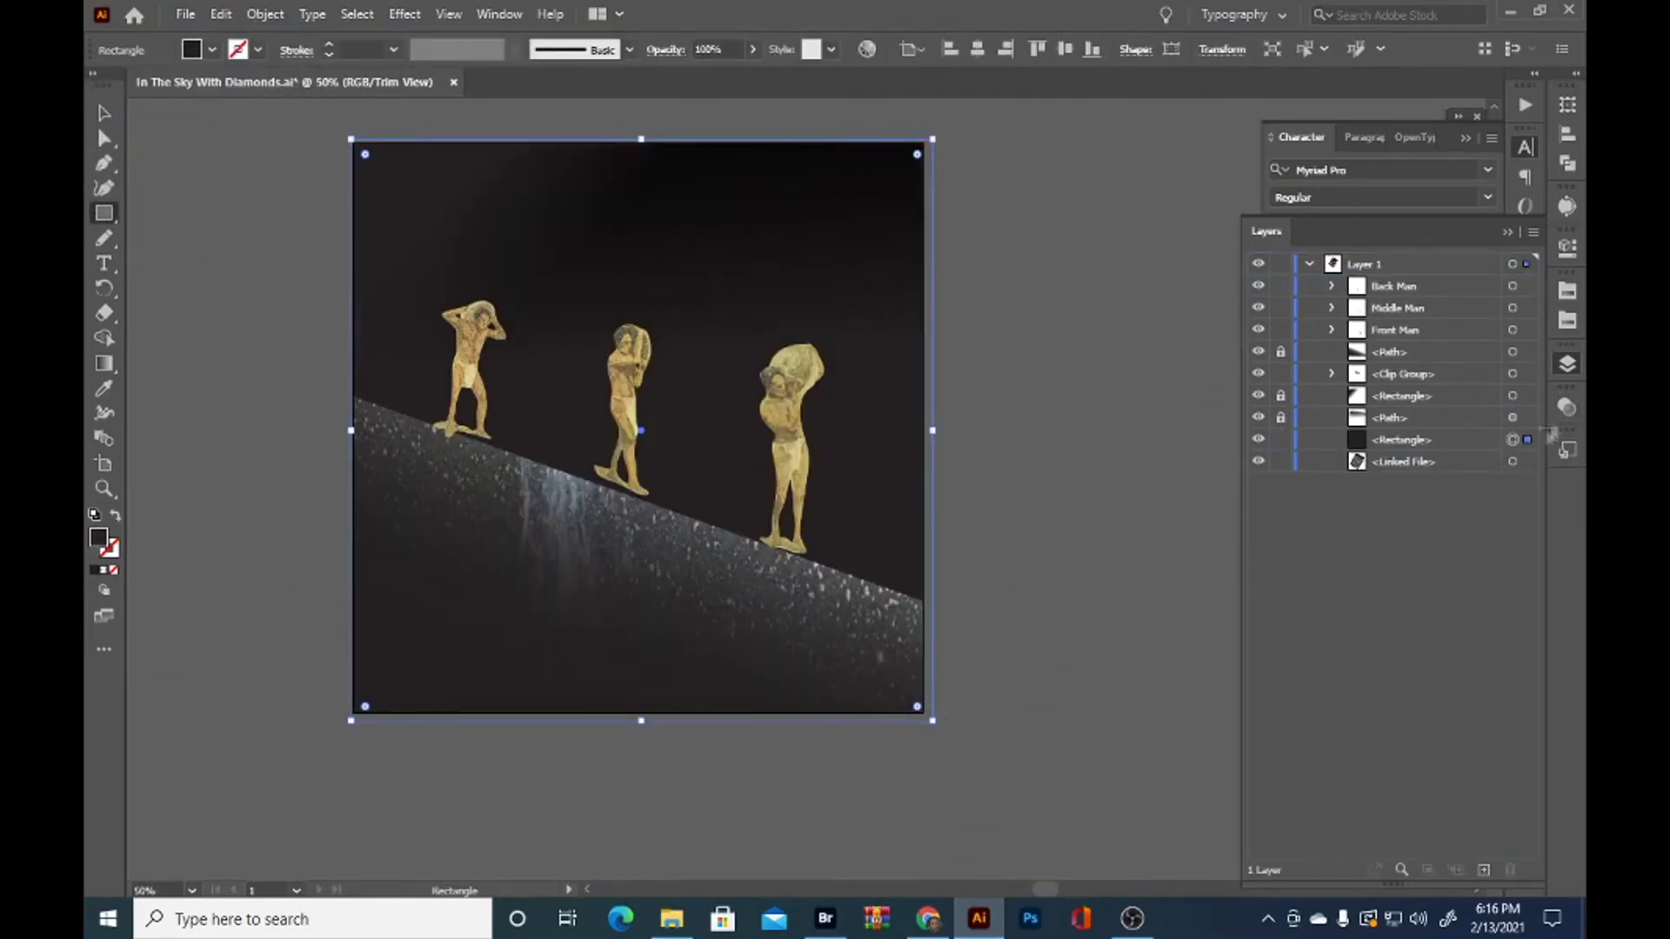
Recolor the full-artboard rectangle with a dark gray swatch and set its blend mode to Color Dodge
left_click(1567, 408)
left_click(212, 50)
left_click(133, 143)
left_click(1382, 435)
scroll(1381, 433, "down", 1)
scroll(1382, 433, "down", 3)
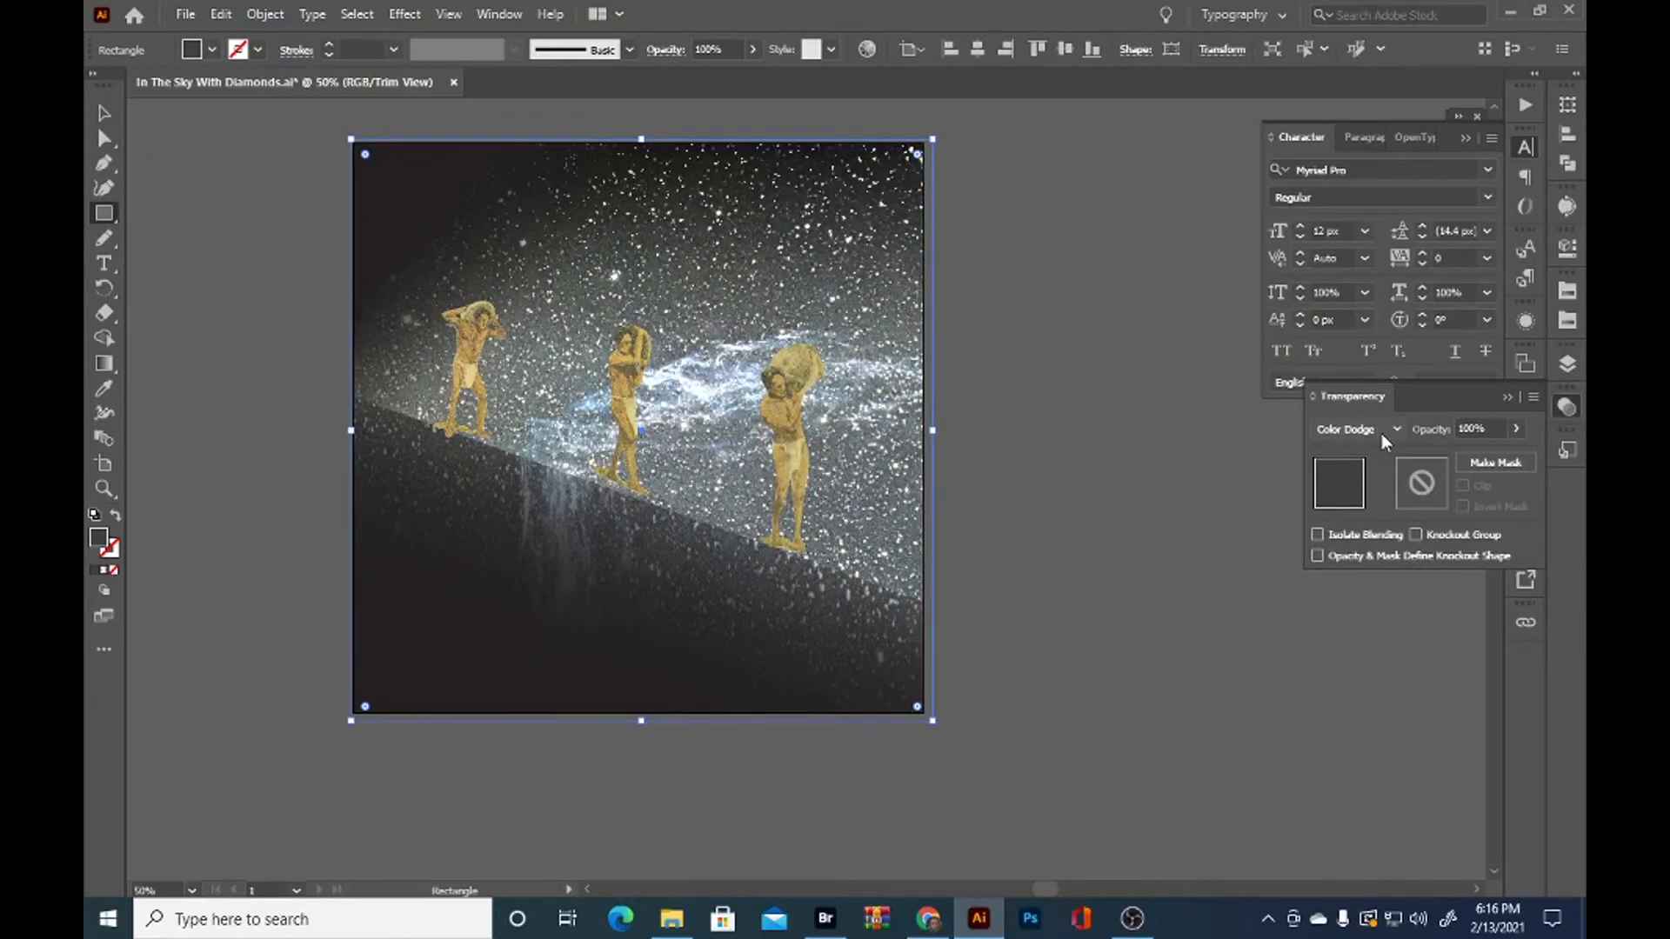
Compare the Exclusion, Screen and Lighten blend modes on the gray rectangle, and return it to Color Dodge
scroll(1381, 433, "down", 5)
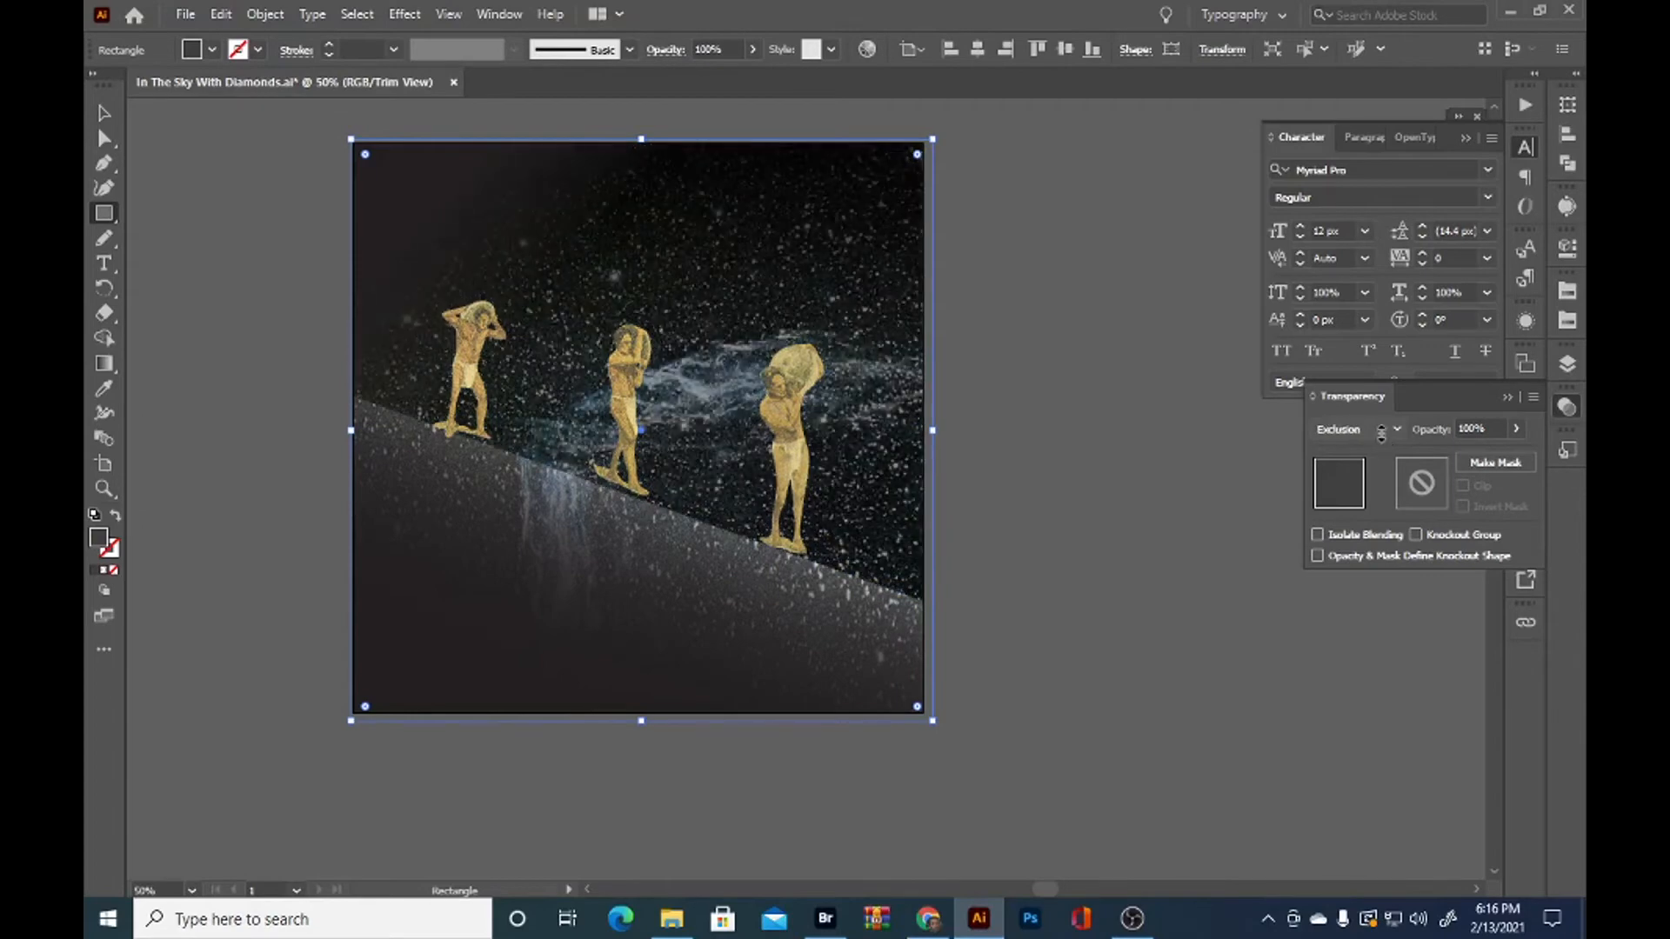
scroll(1381, 434, "down", 2)
scroll(1381, 433, "up", 9)
scroll(1381, 433, "up", 6)
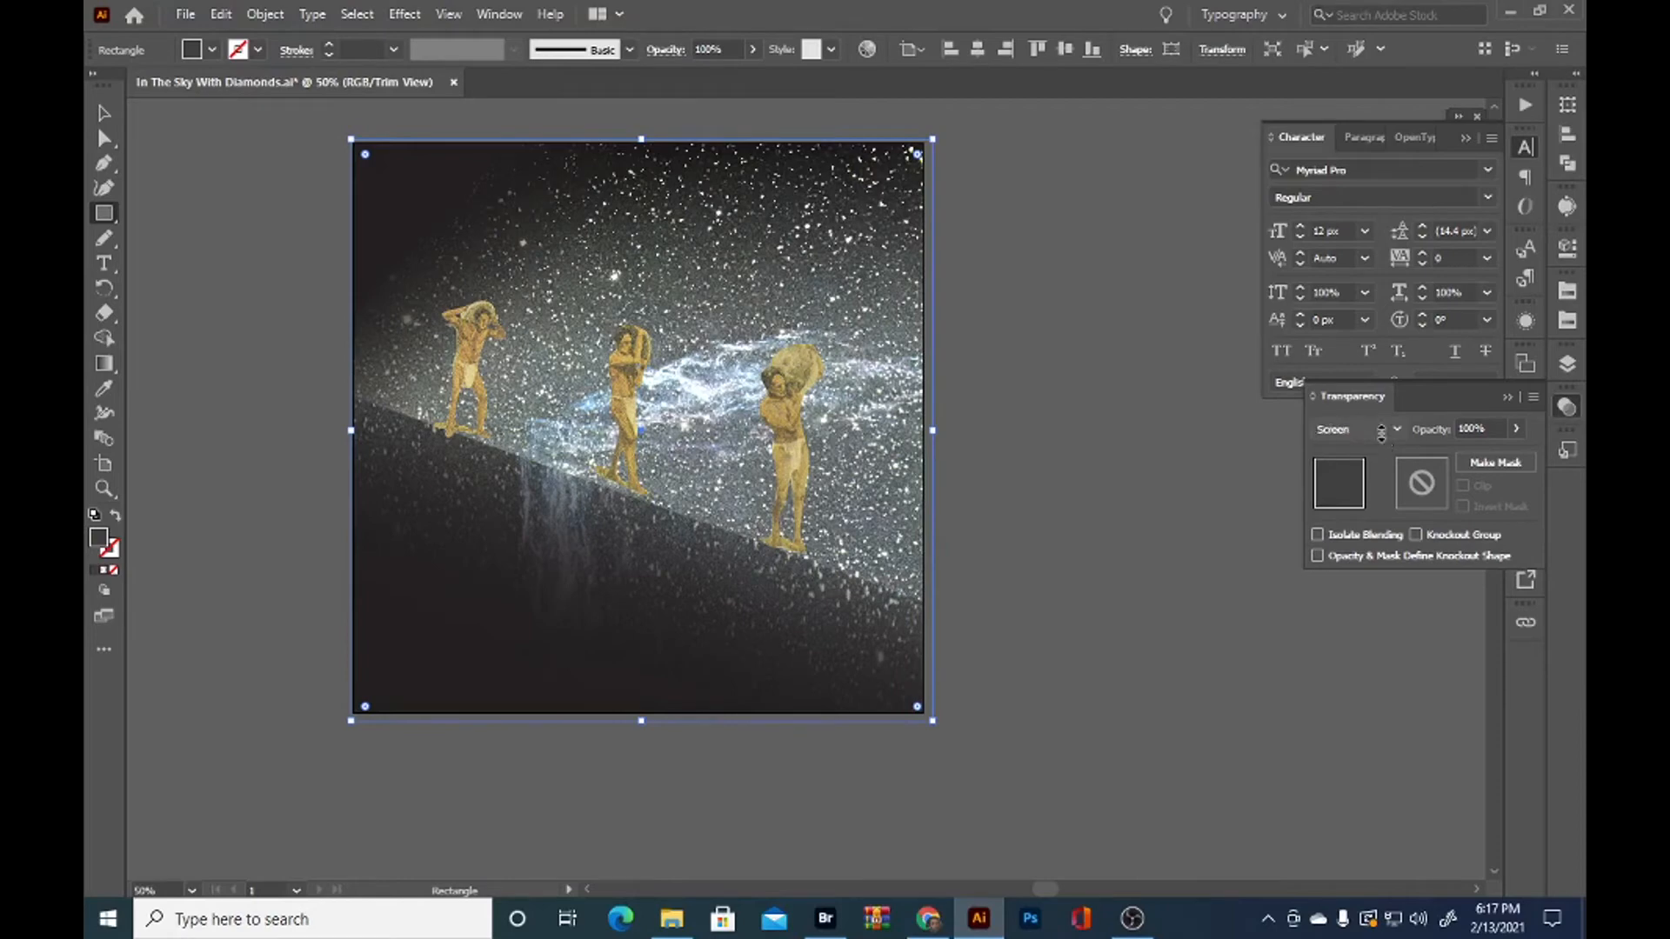
scroll(1381, 433, "down", 5)
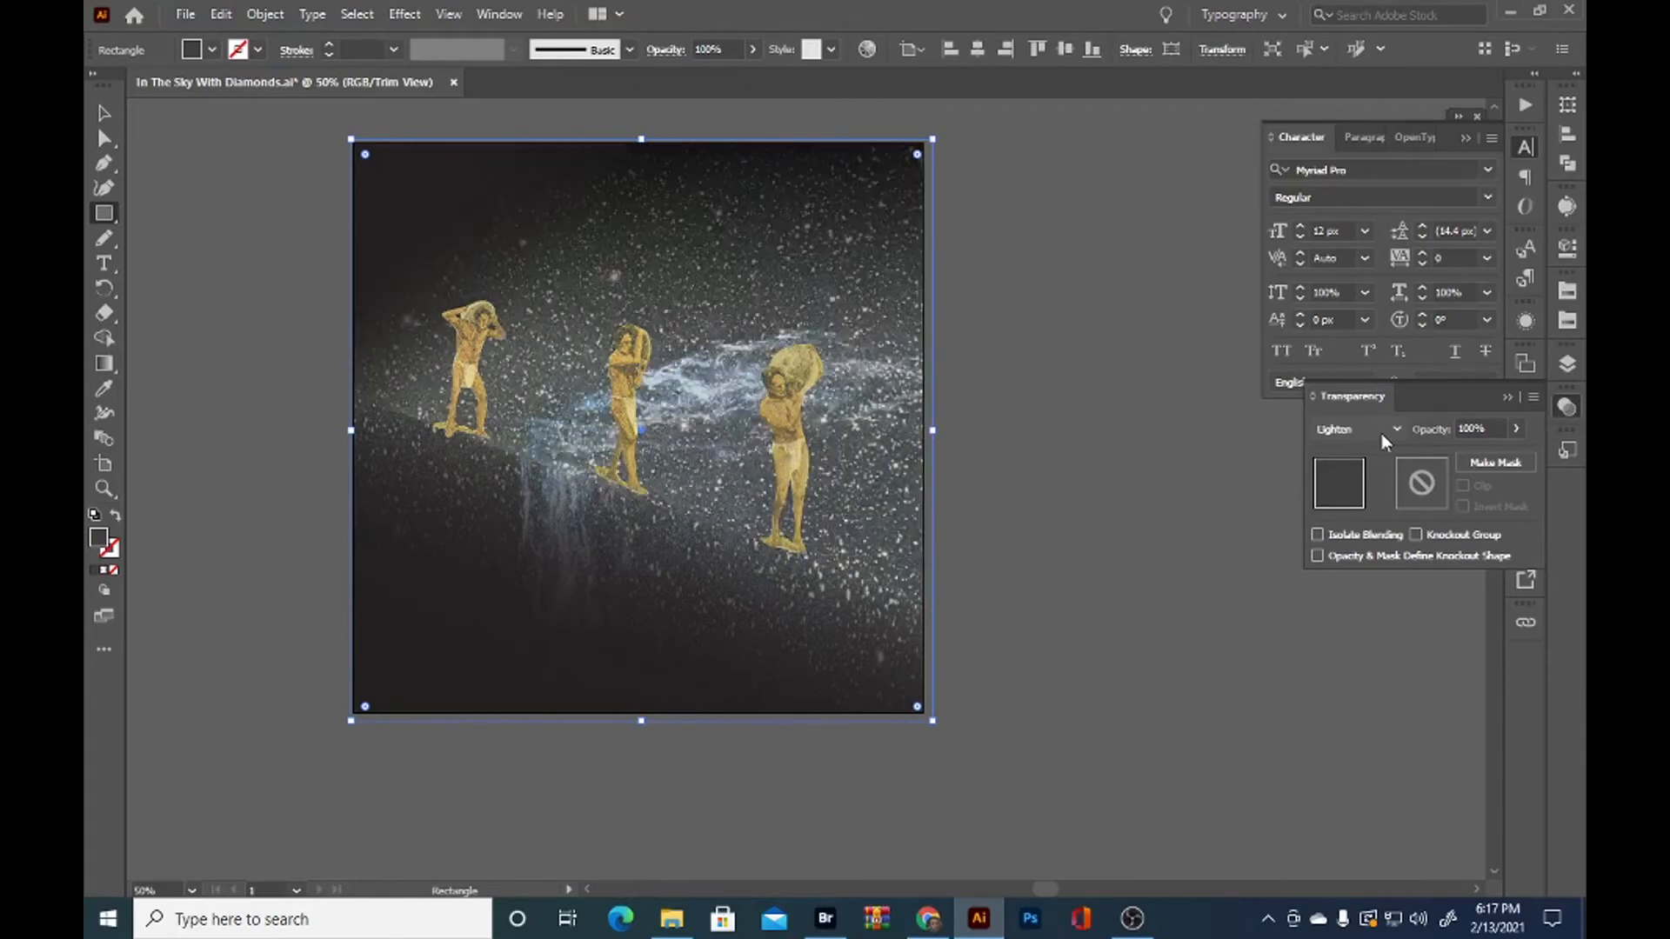
left_click(1271, 805)
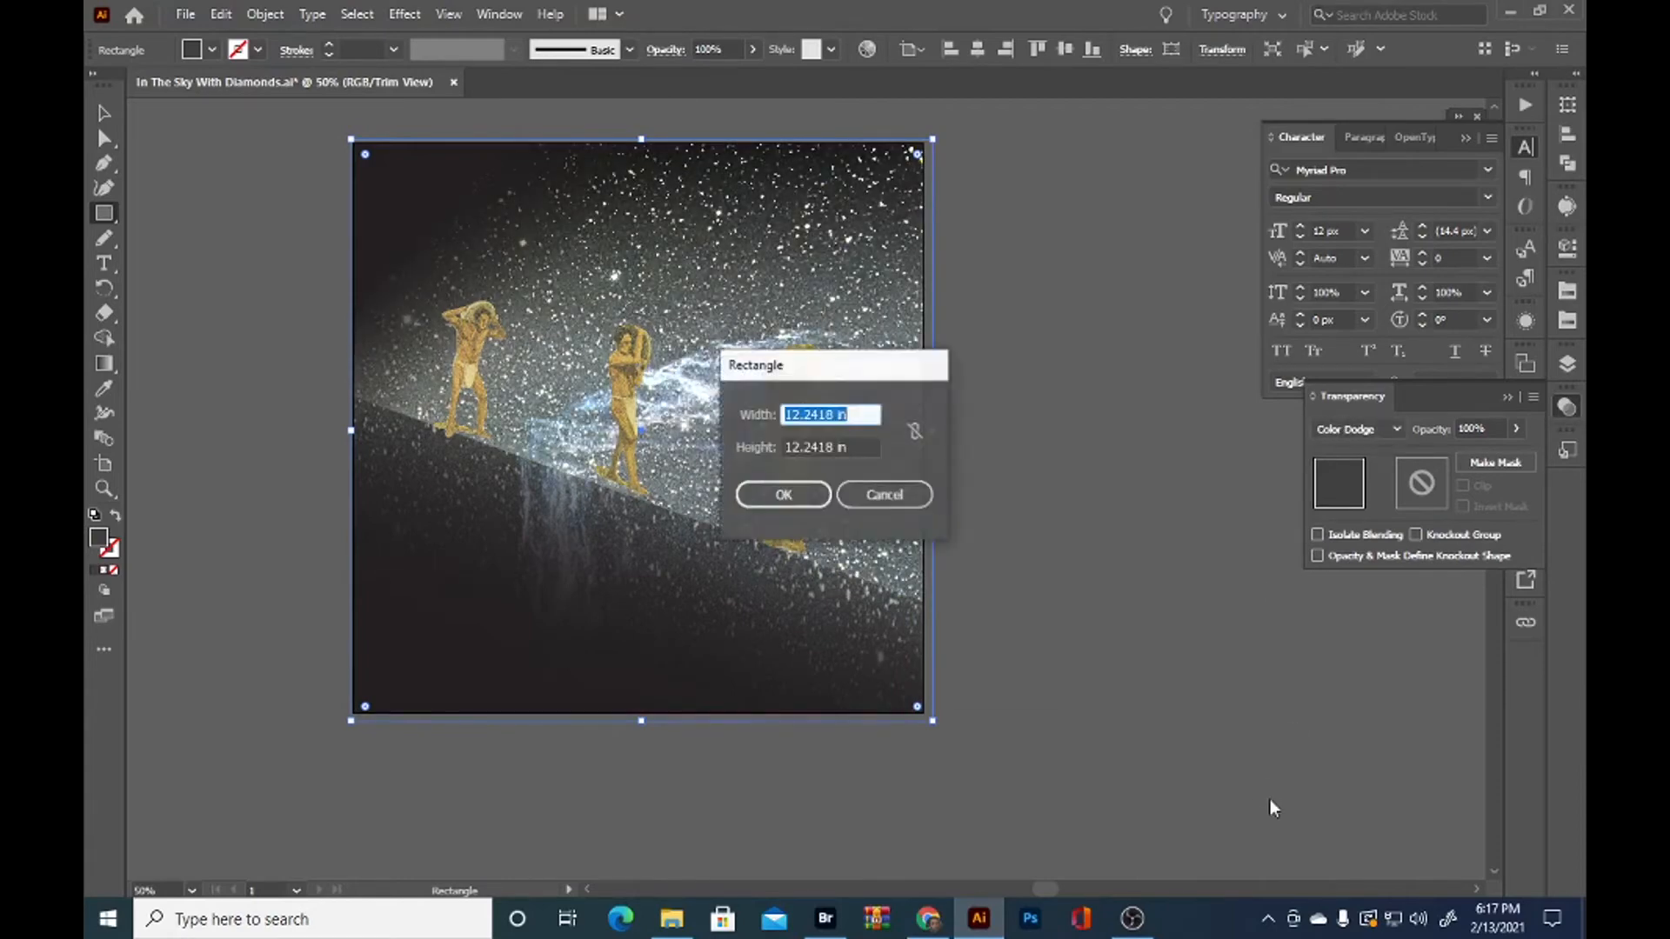
left_click(884, 493)
left_click(104, 113)
Unlock and hide the tilted sky path, unlock the diagonal gradient rectangle and compare the artwork with and without that rectangle
left_click(1033, 488)
left_click(1567, 364)
left_click(1280, 419)
left_click(1257, 420)
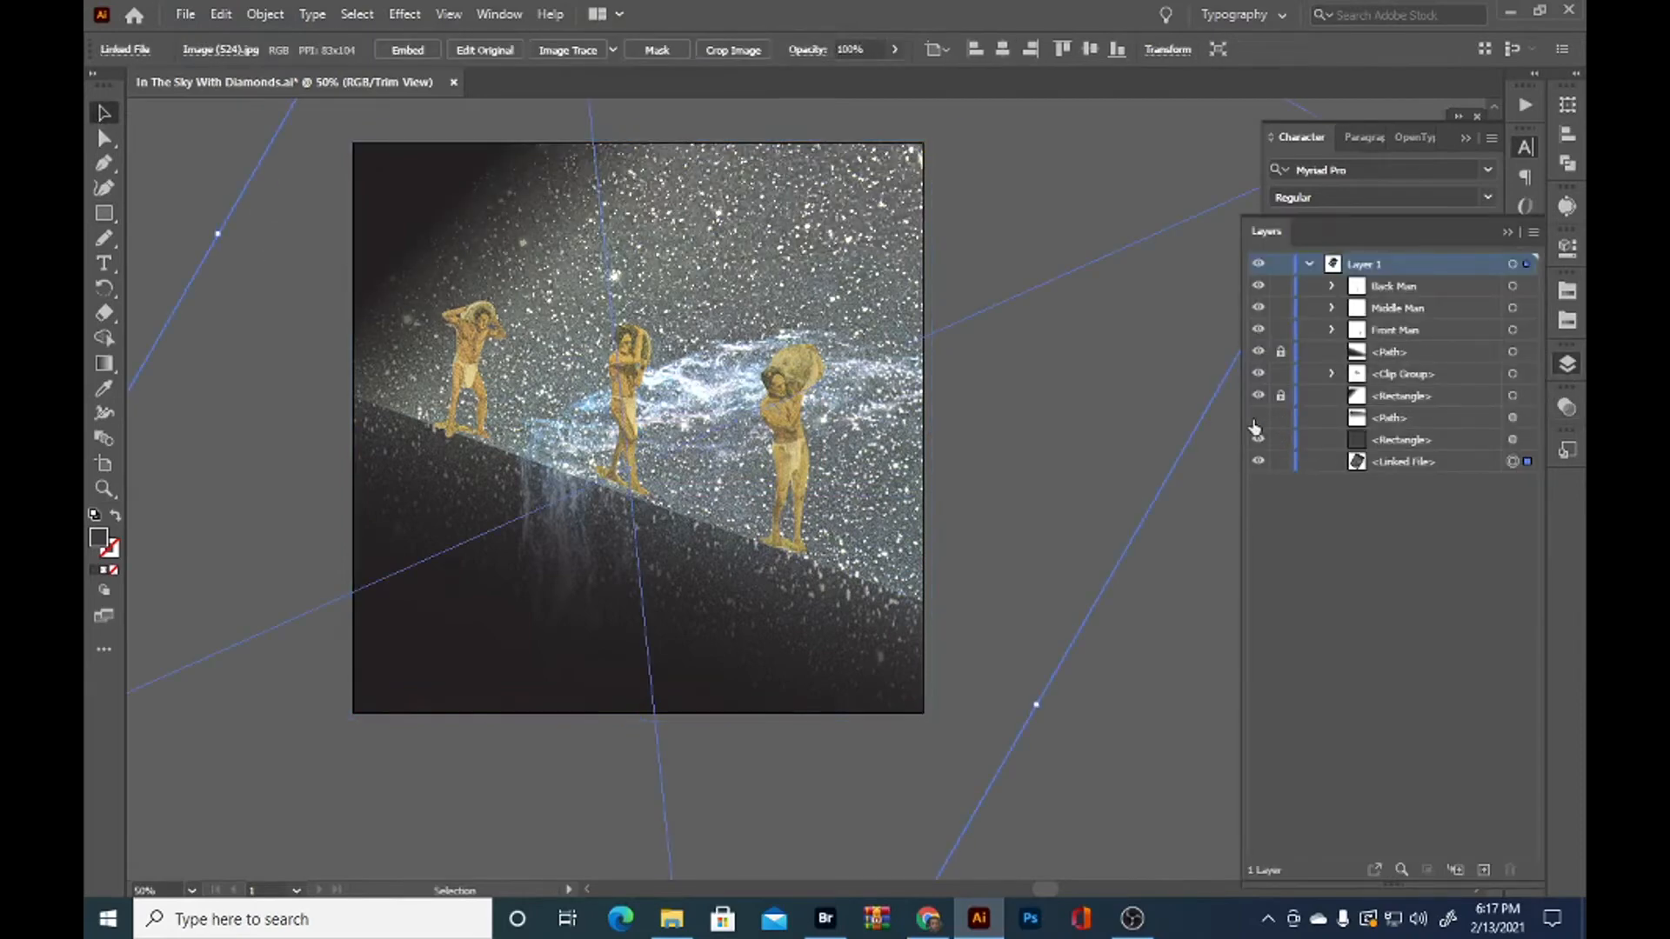
left_click(1528, 398)
left_click(1281, 397)
left_click(1259, 397)
left_click(1259, 396)
Set the diagonal rectangle's gradient angle to 121°, spread its stops to the ramp's start and about 84%, and set the midpoint to about 18%
left_click(1521, 397)
left_click(1567, 407)
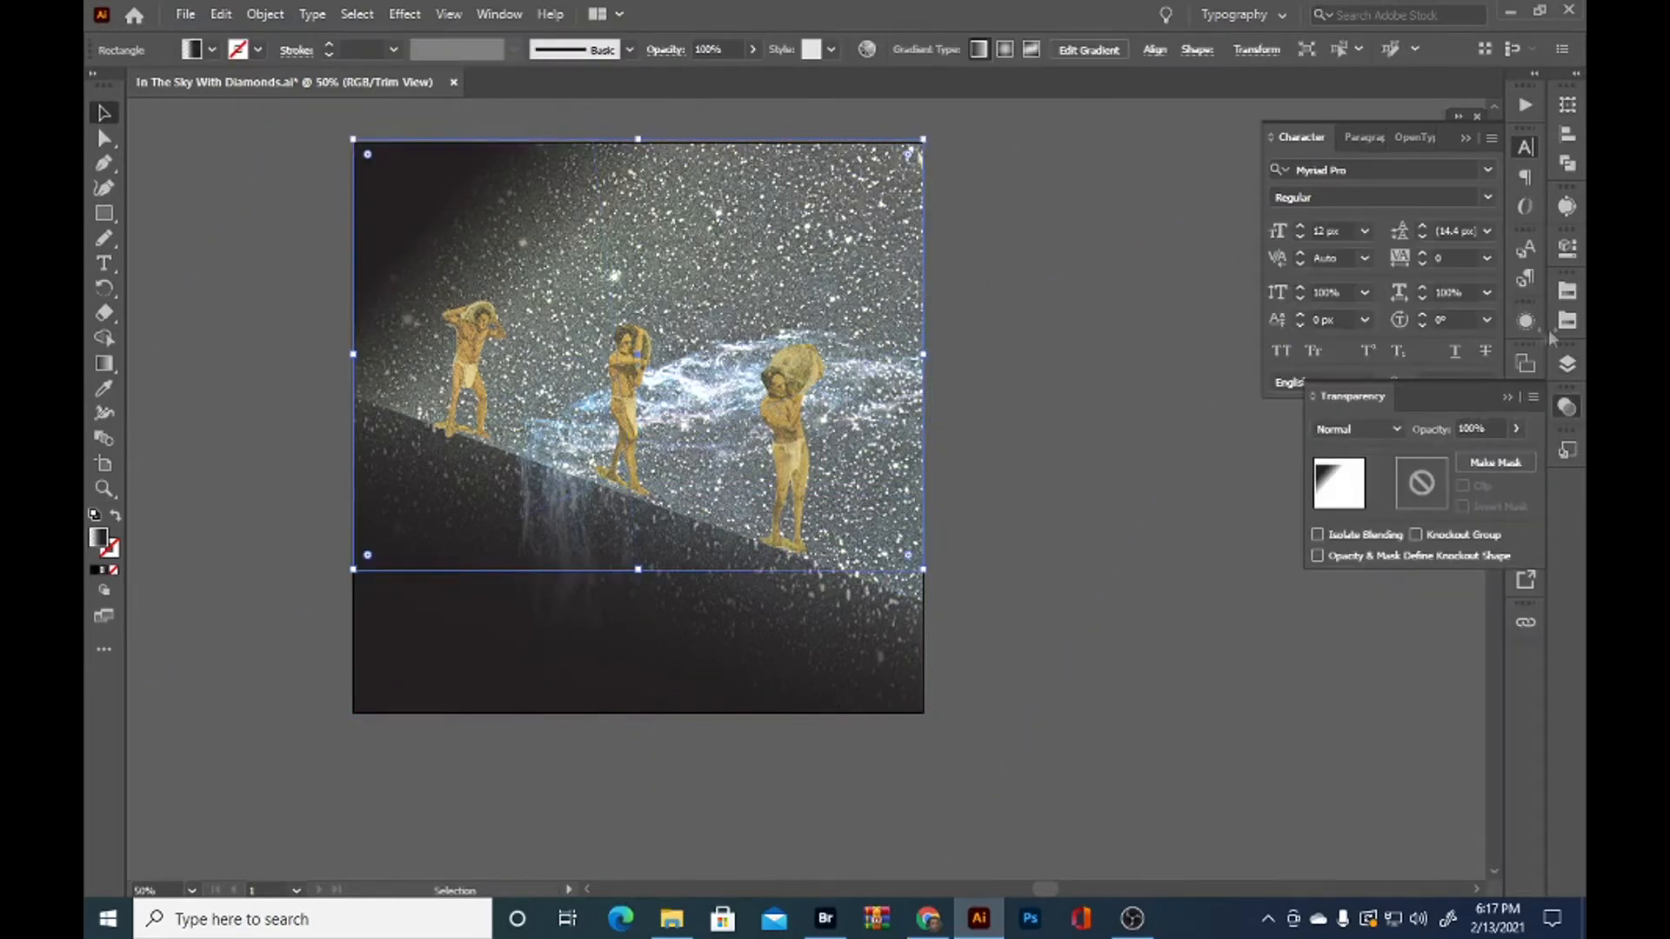
left_click(1526, 434)
left_click(1392, 512)
scroll(1392, 512, "down", 10)
left_click_drag(1311, 593, 1278, 595)
left_click_drag(1389, 593, 1431, 595)
left_click_drag(1338, 569, 1307, 563)
left_click(233, 248)
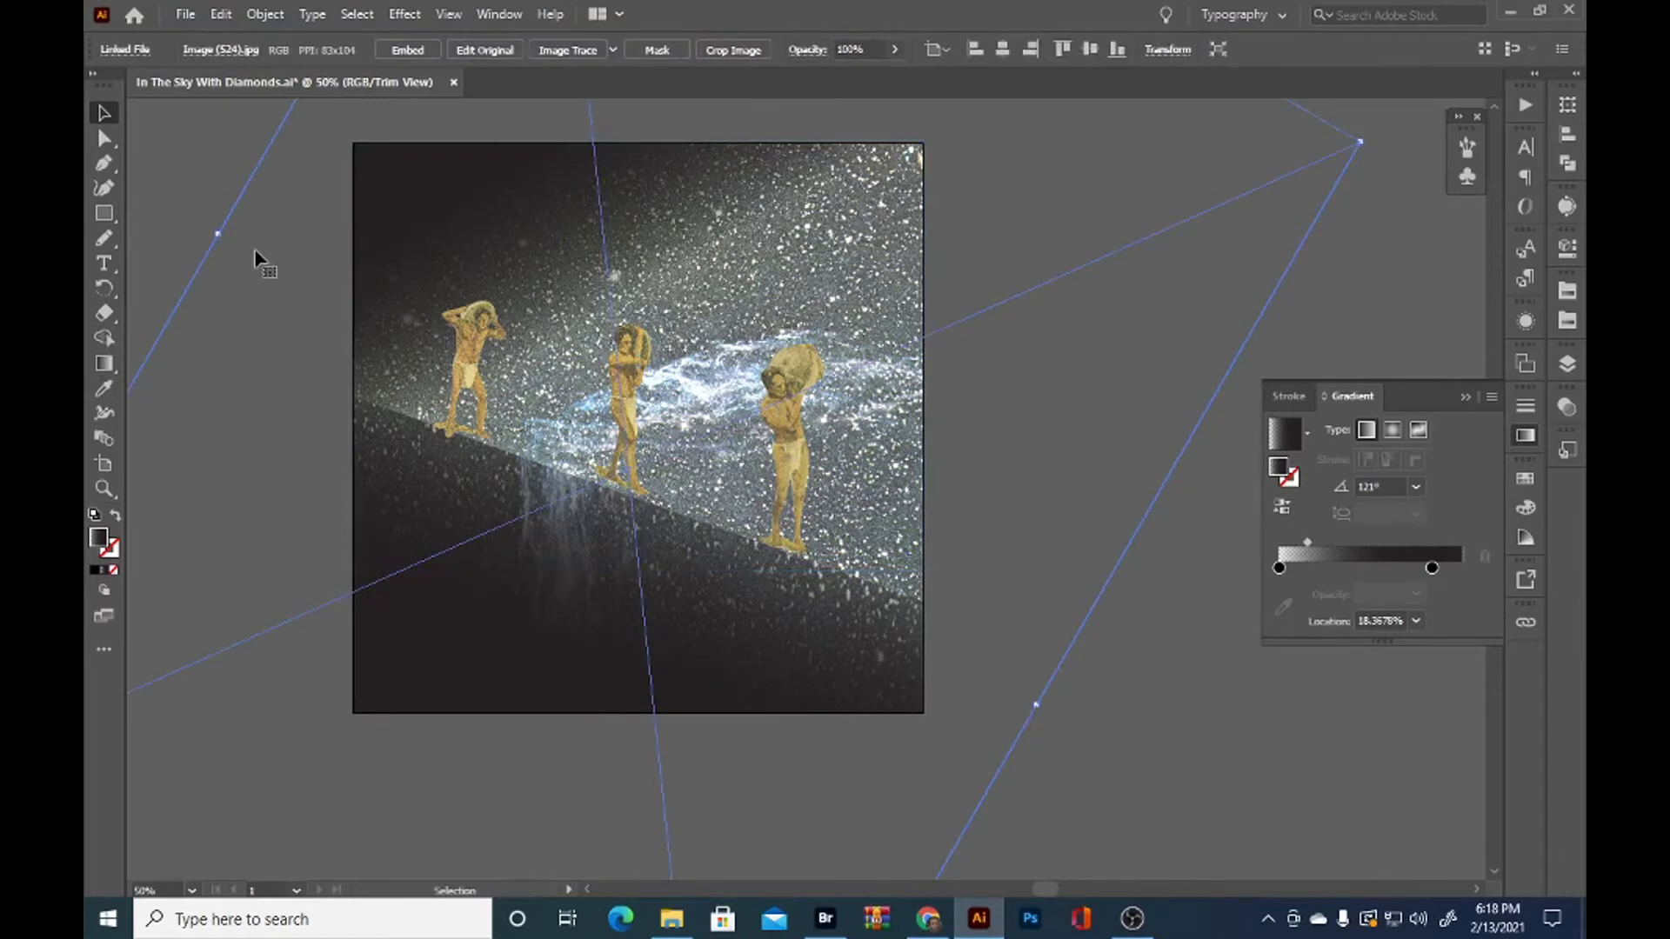
left_click(246, 146)
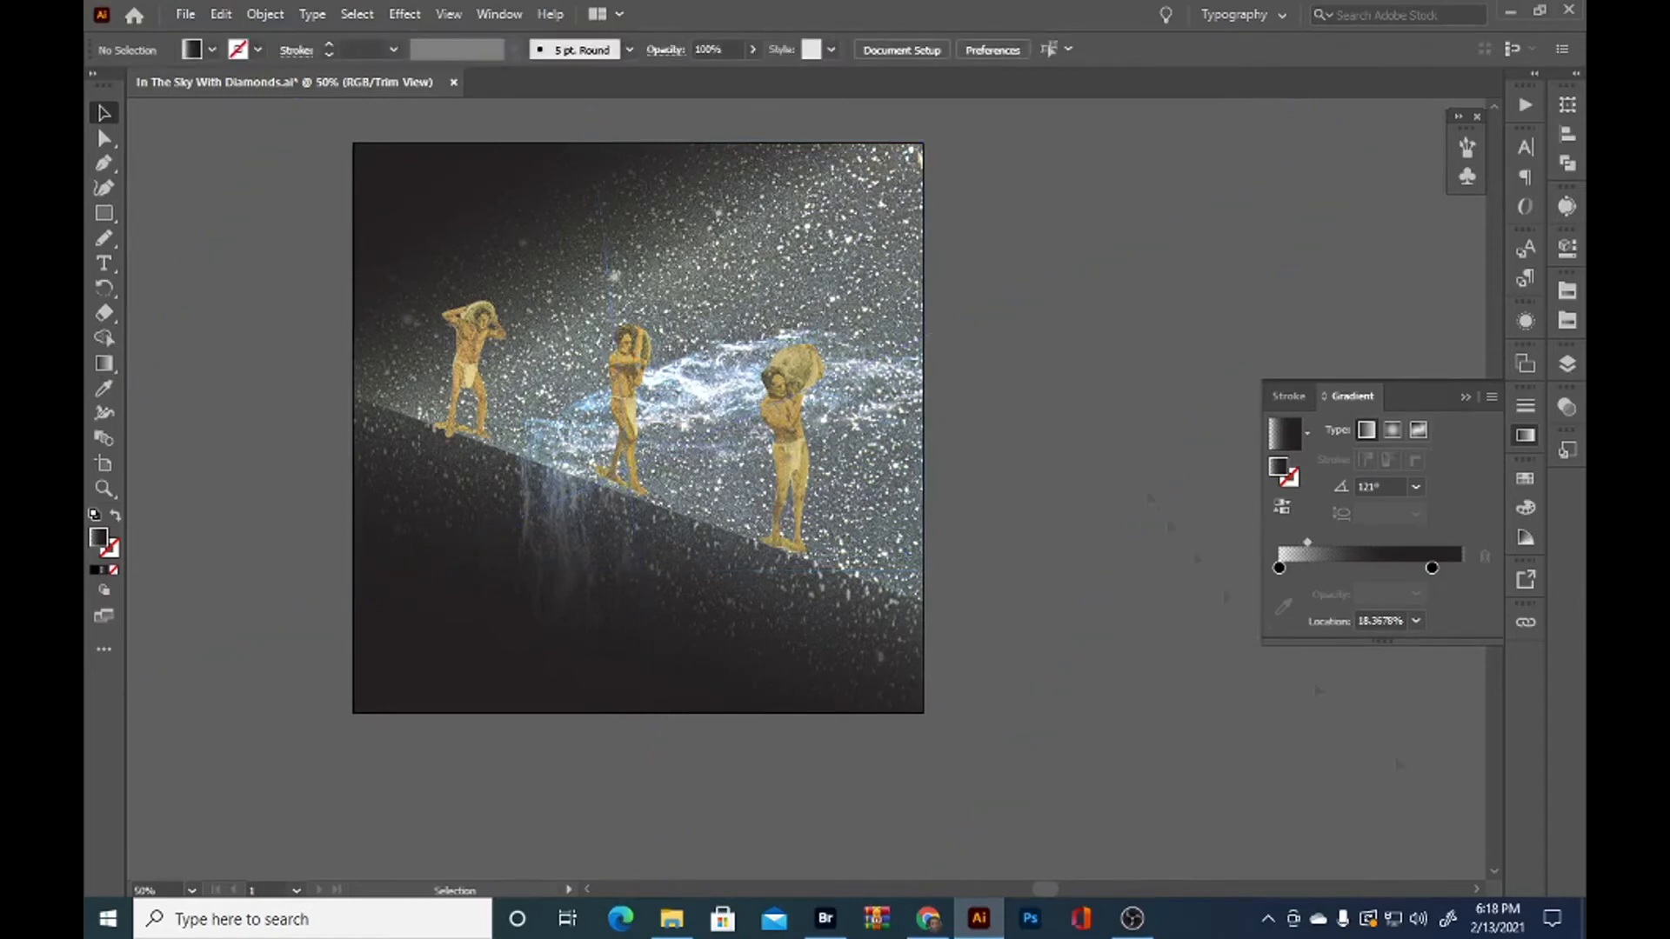
Show the hidden tilted sky path again, select it and check its blend mode
left_click(913, 339)
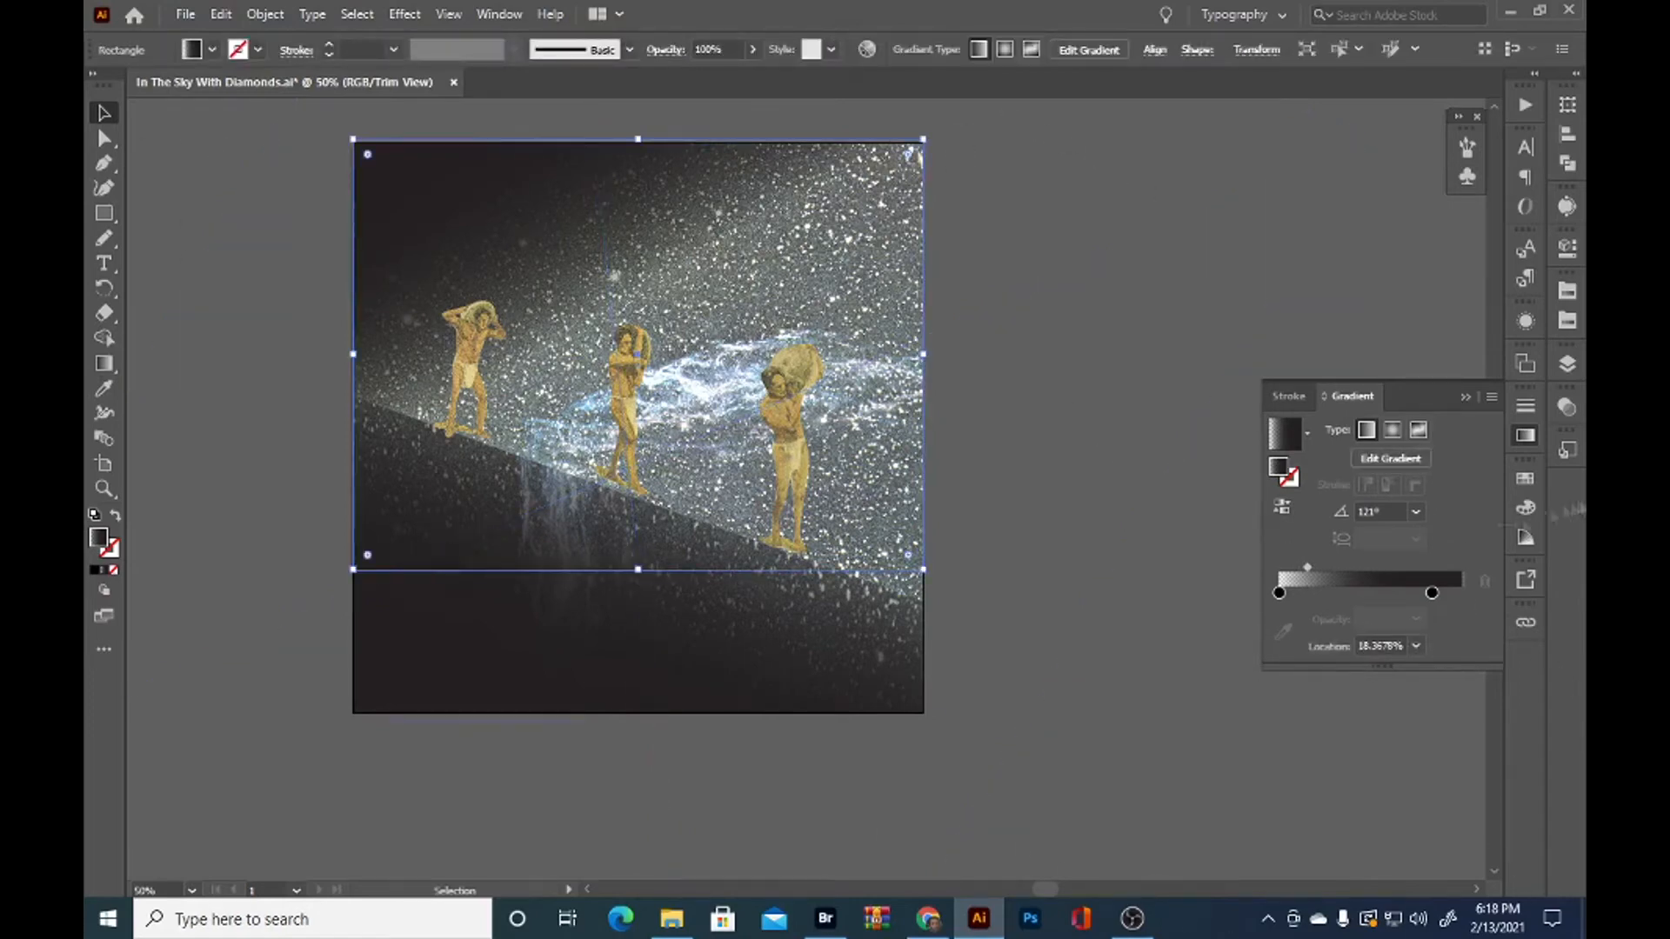
left_click(1567, 364)
left_click(1258, 419)
left_click(1512, 421)
left_click(1566, 407)
left_click(1397, 429)
left_click(1400, 452)
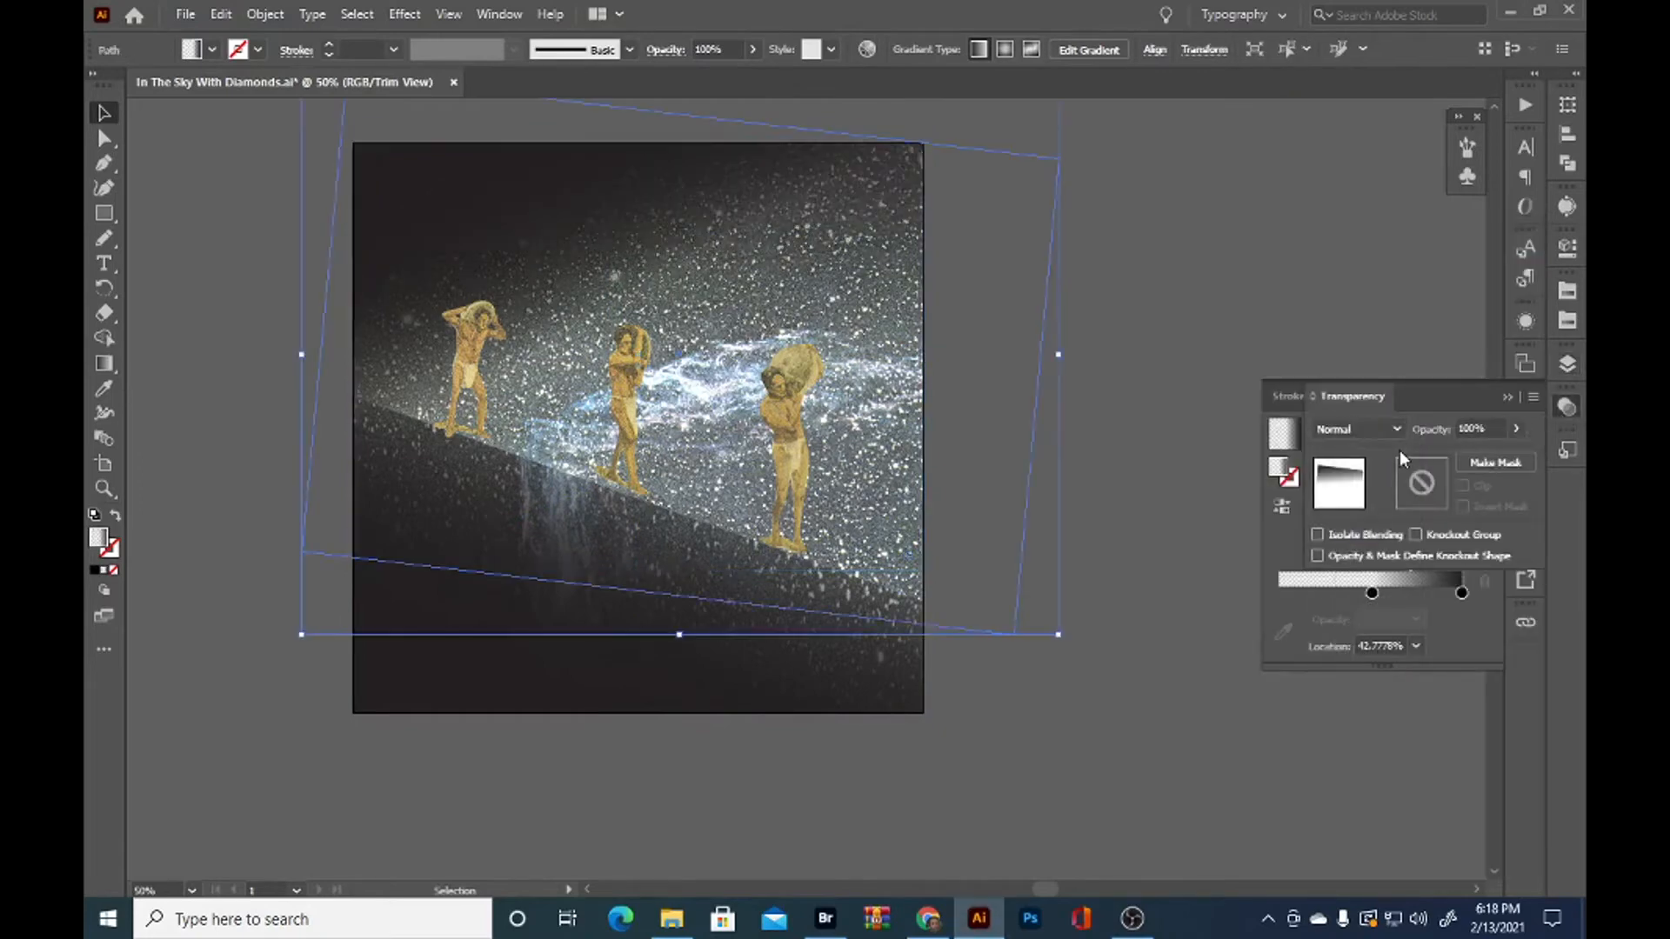
Set the tilted sky path's gradient angle to 48° and deselect it
left_click(1560, 407)
left_click(1391, 509)
scroll(1391, 508, "down", 15)
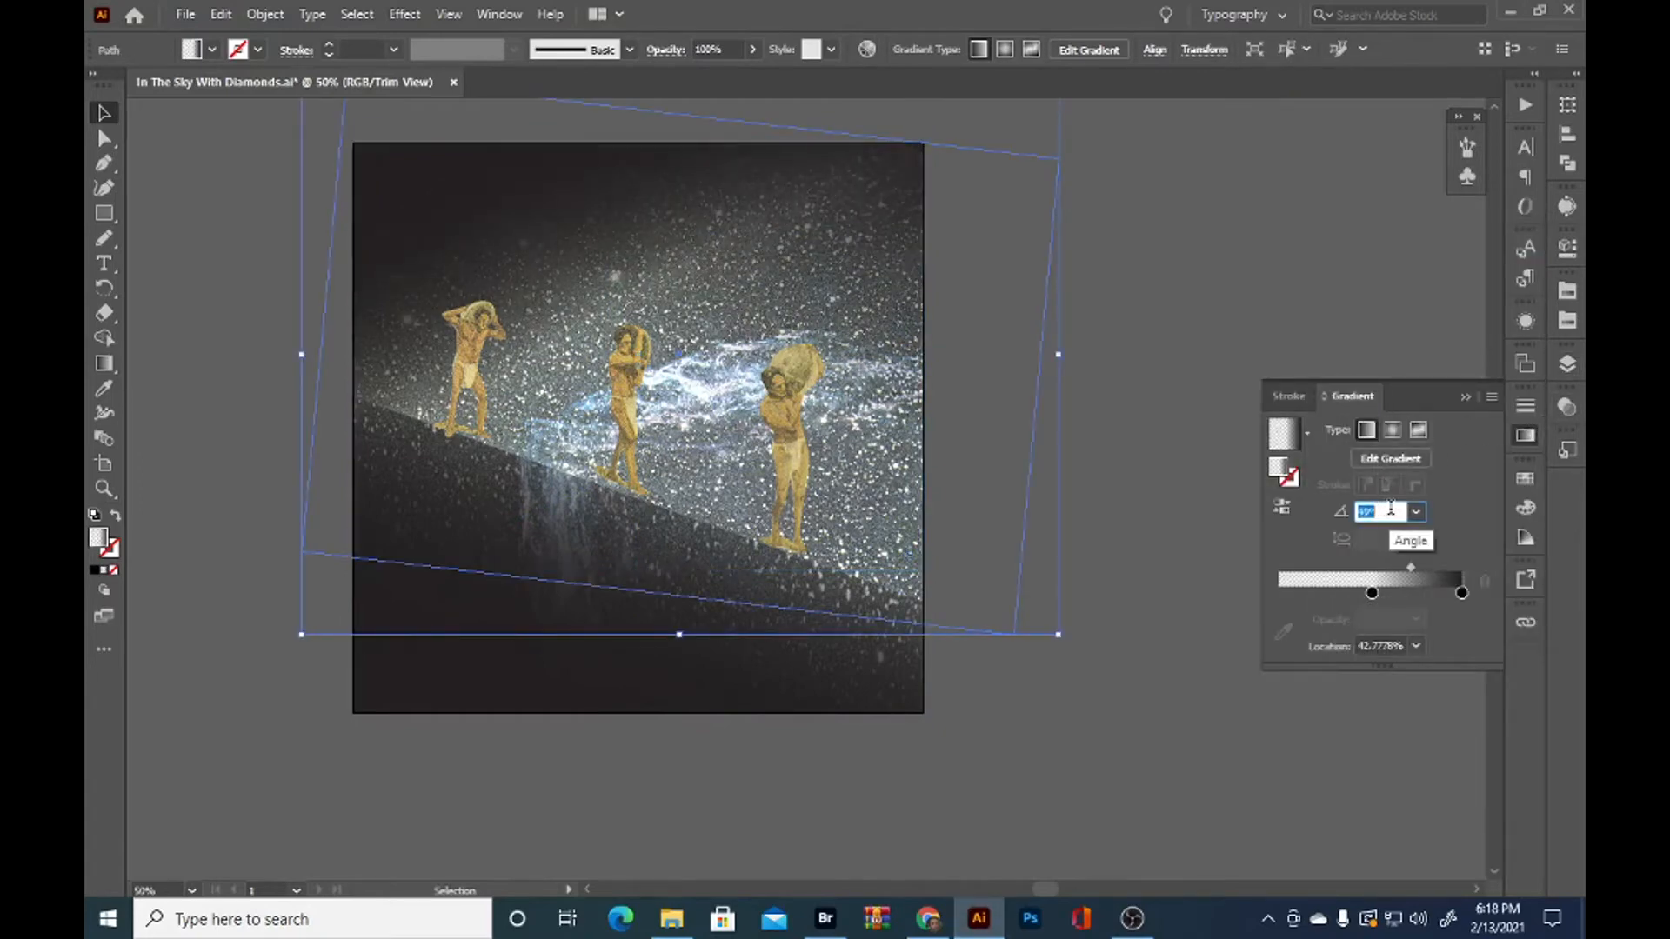
scroll(1391, 510, "down", 2)
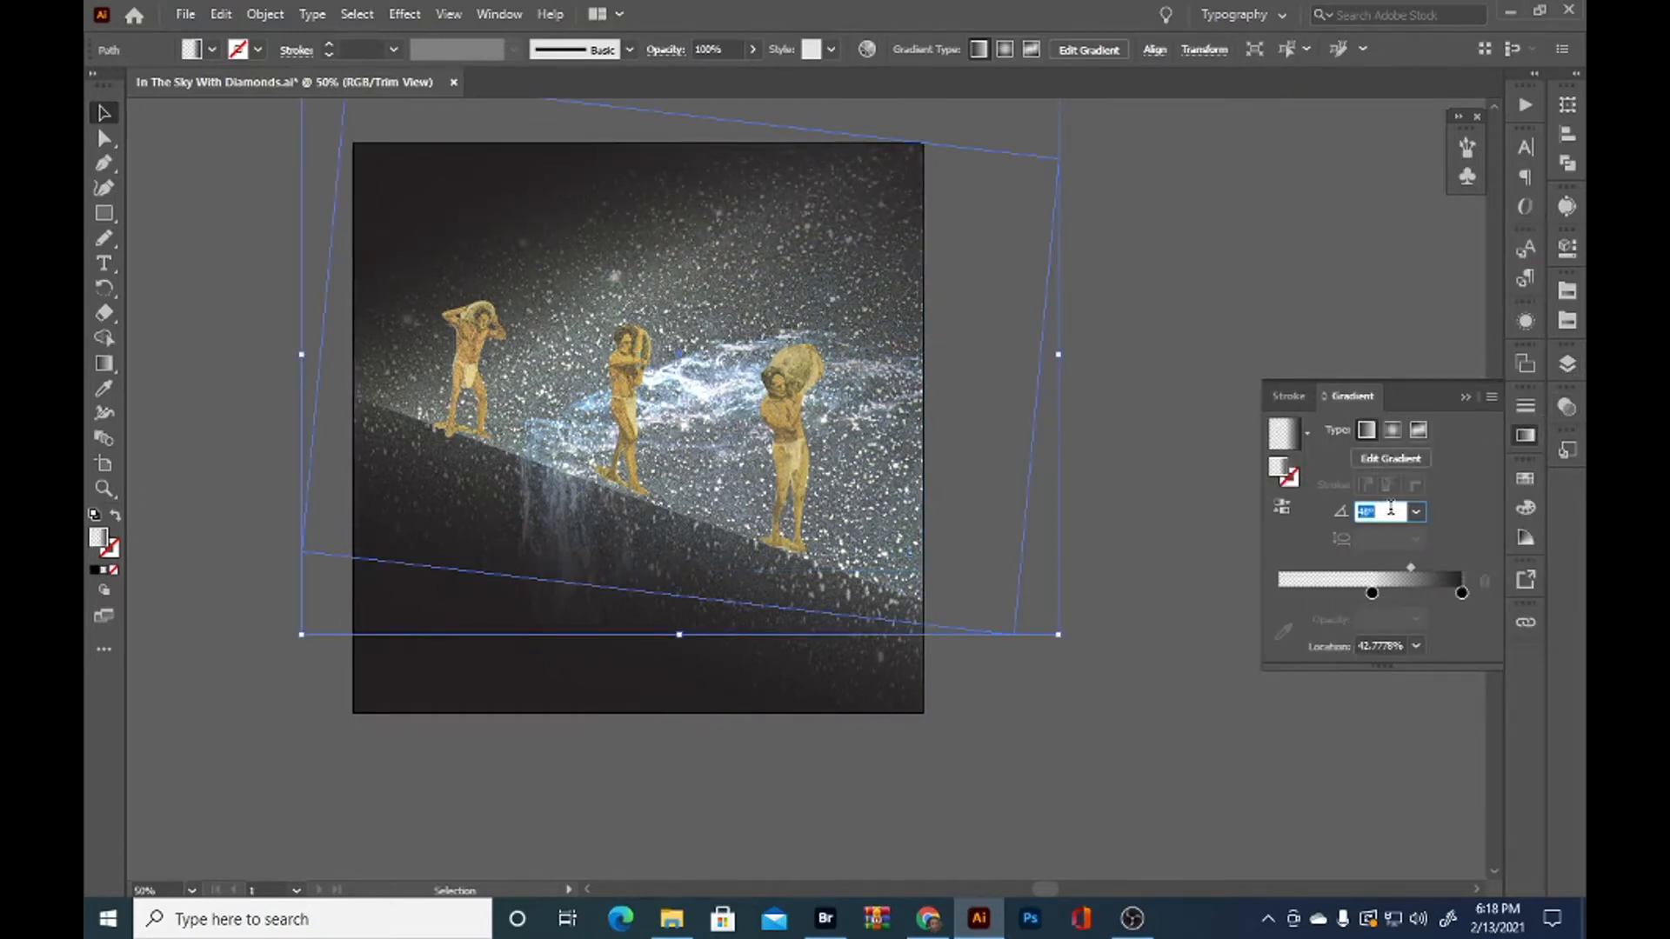
left_click(1142, 309)
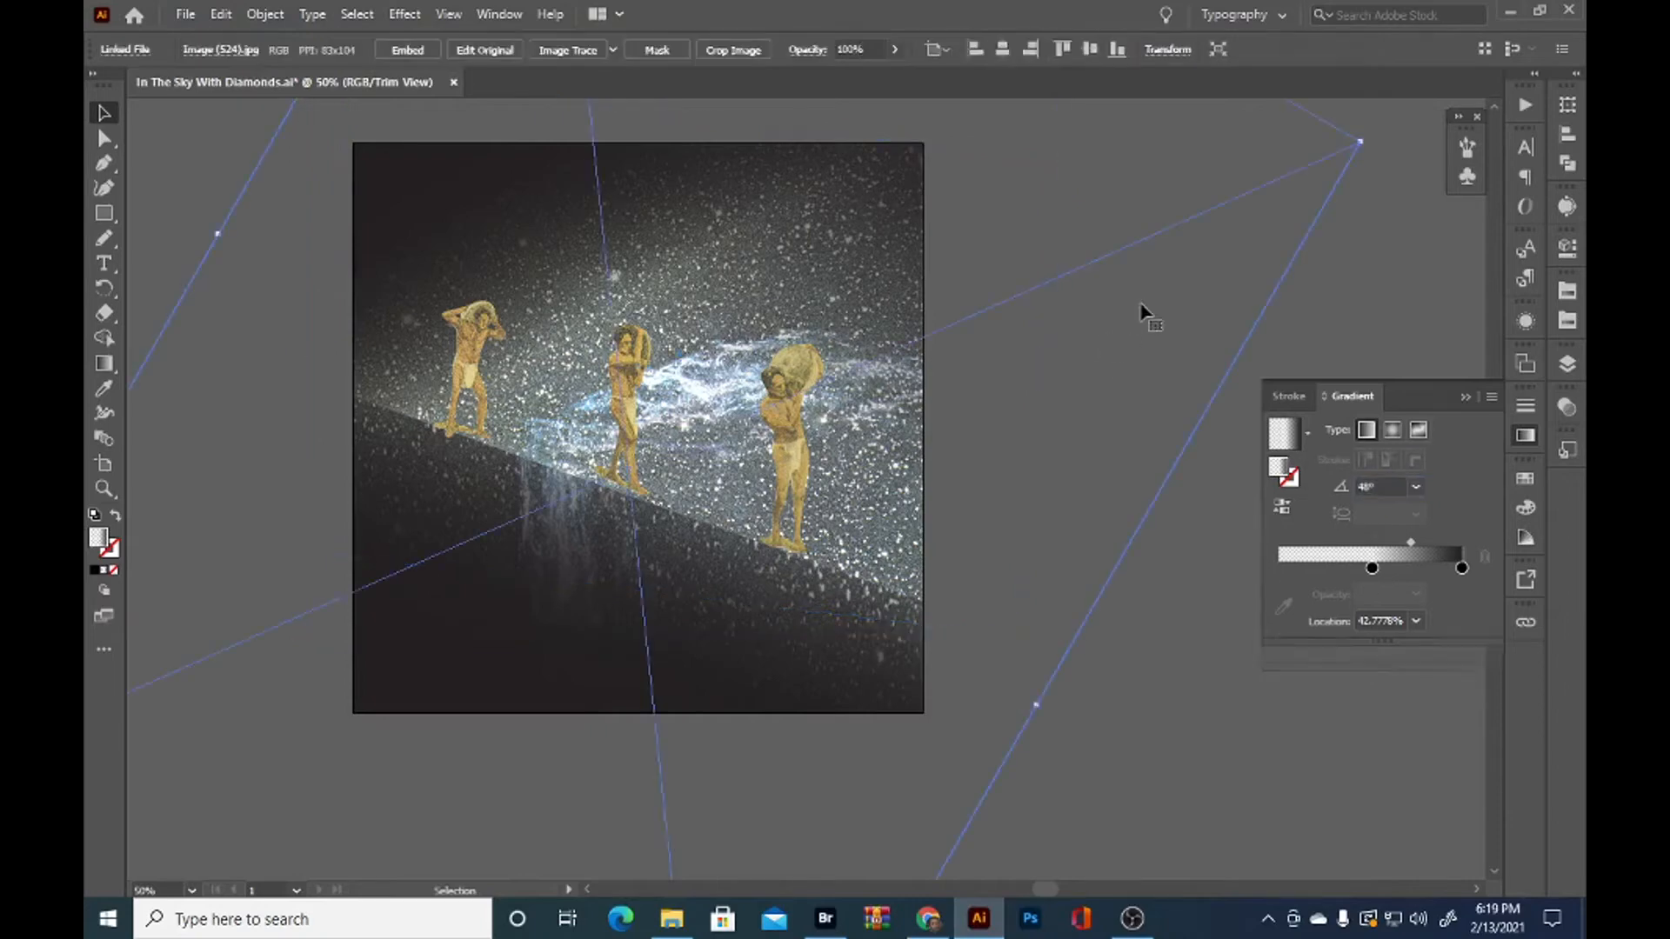
left_click(1170, 724)
scroll(1146, 707, "down", 1)
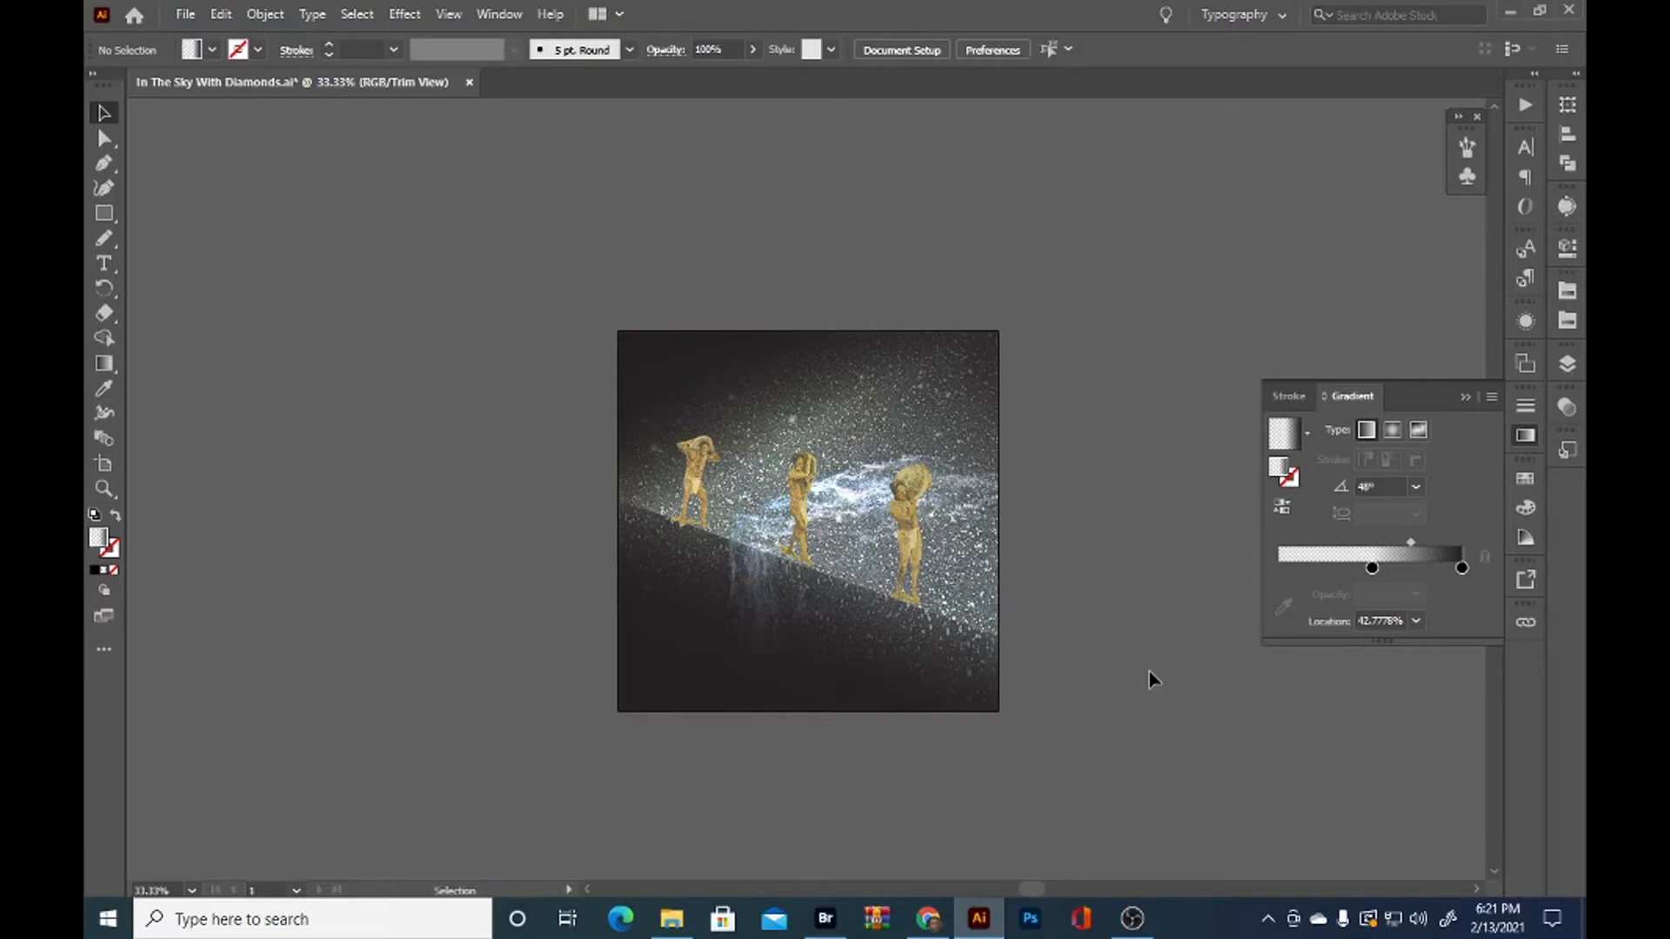
Try moving the diagonal rectangle's opaque gradient stop inward to about 61%
scroll(1150, 671, "up", 1)
left_click(881, 247)
key("g")
scroll(477, 108, "up", 1)
left_click_drag(477, 146, 660, 119)
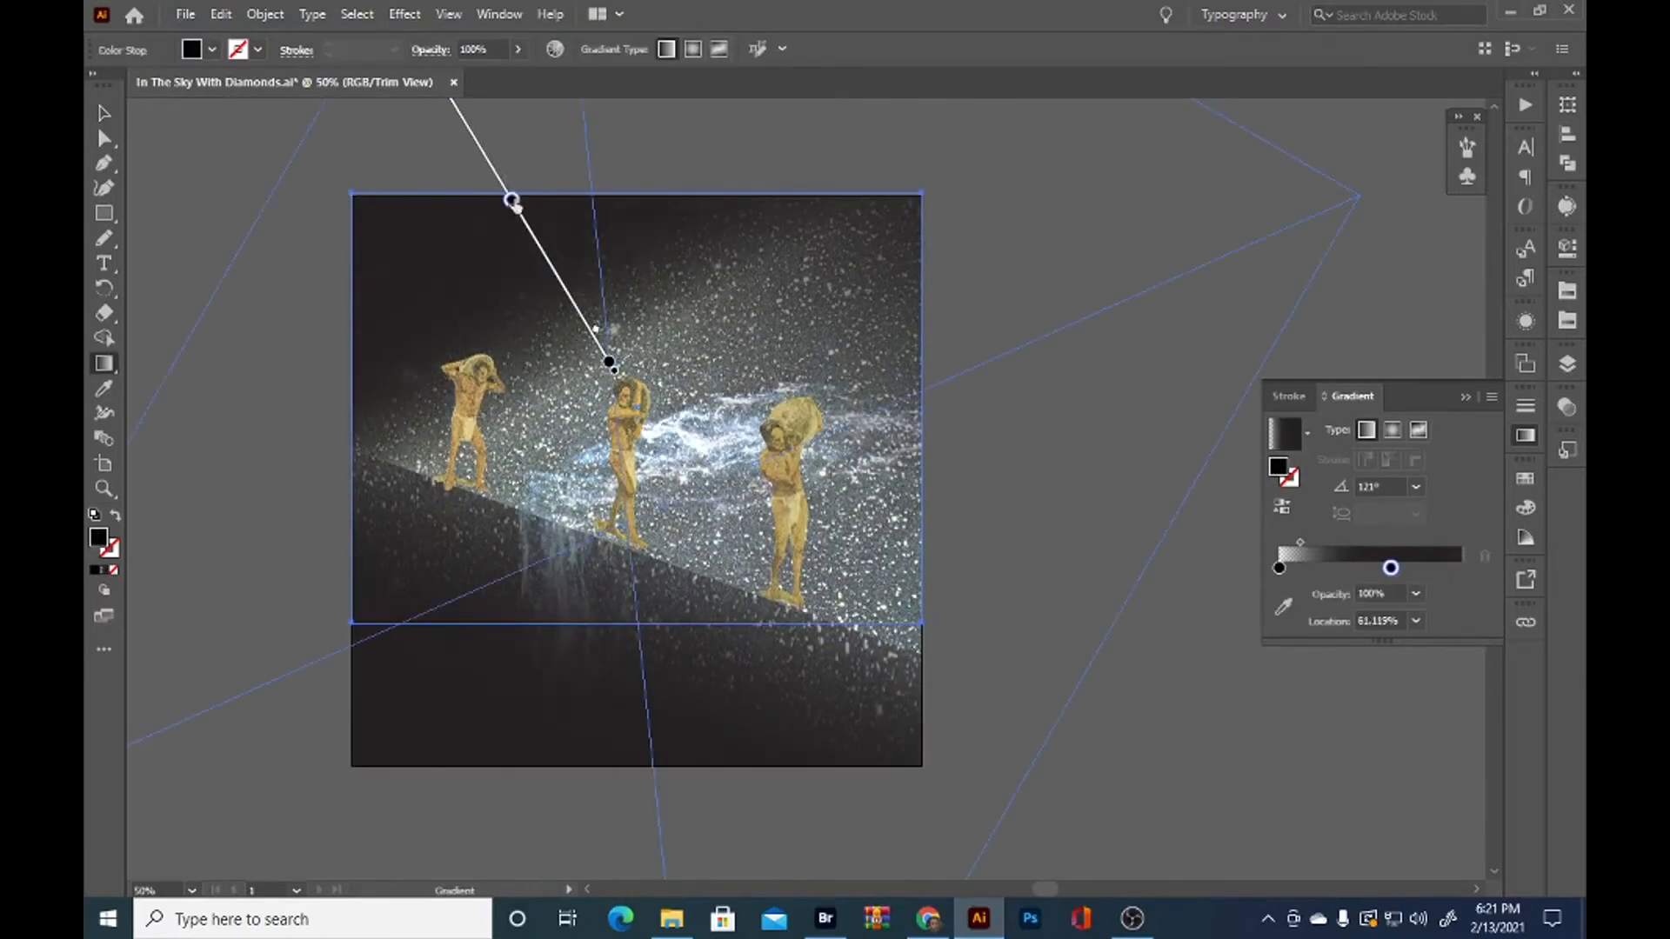
key("ctrl+z")
Adjust the tilted sky path's diagonal gradient, placing the transparent stop at about 19% and the opaque stop at about 75%
key("v")
left_click(1189, 504)
left_click(1567, 364)
left_click(1512, 417)
key("g")
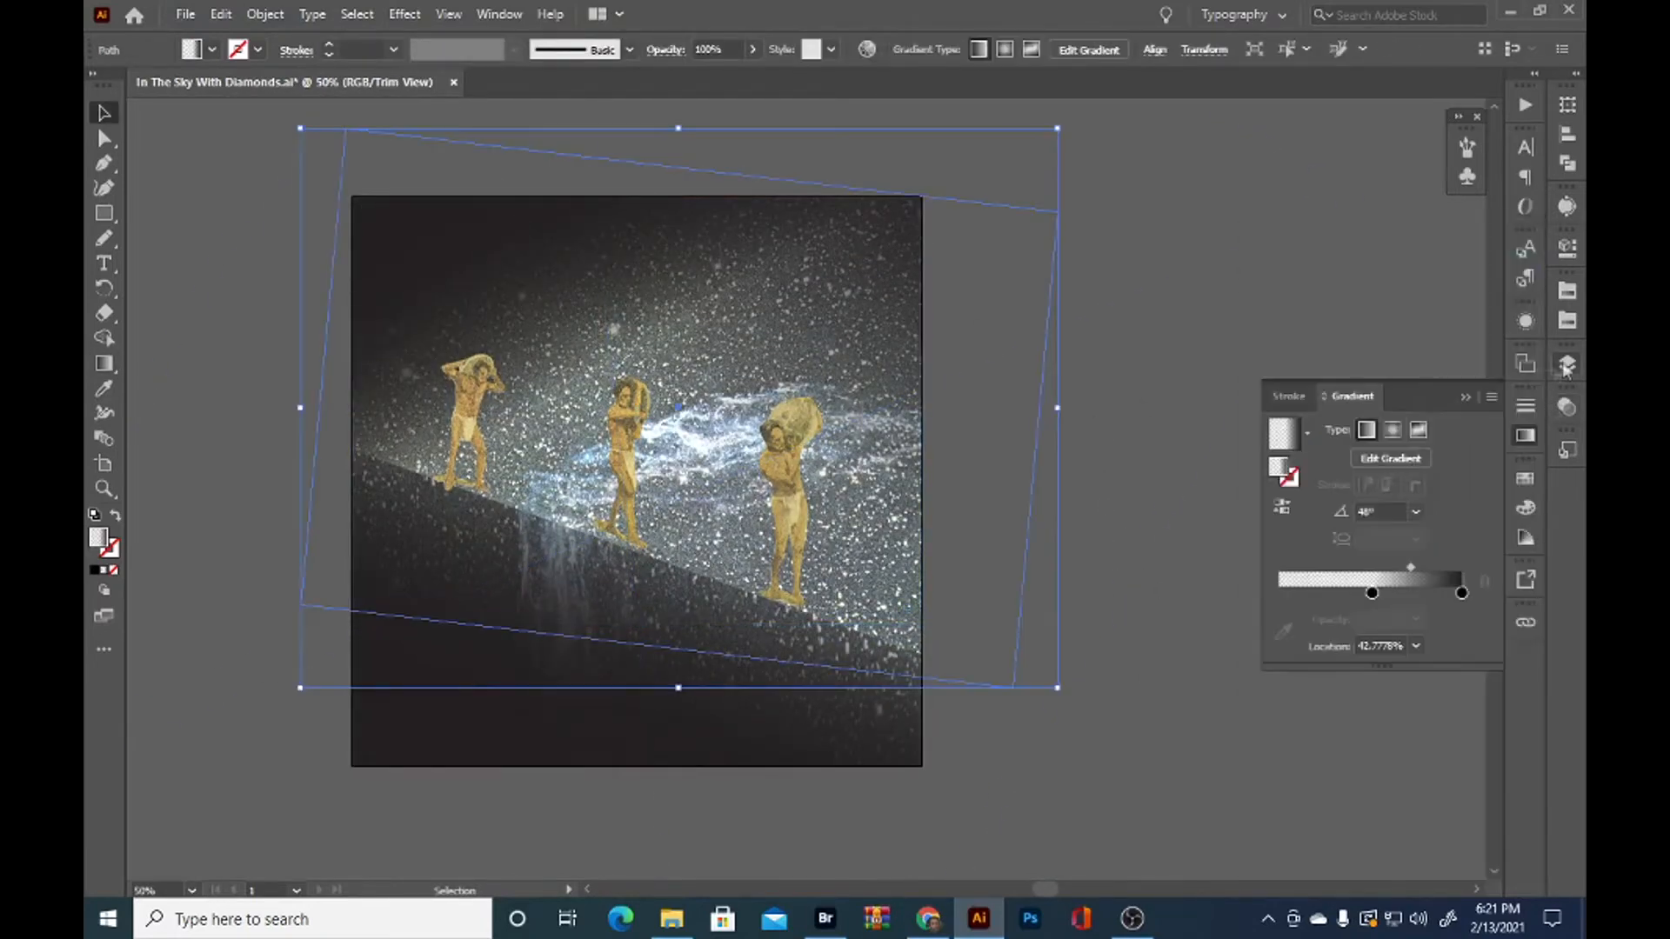
left_click_drag(421, 695, 575, 522)
key("v")
key("g")
mouse_move(942, 127)
left_mouse_down()
mouse_move(793, 300)
mouse_move(877, 218)
mouse_move(810, 281)
left_mouse_up()
left_click_drag(683, 403, 519, 579)
left_click_drag(943, 127, 982, 139)
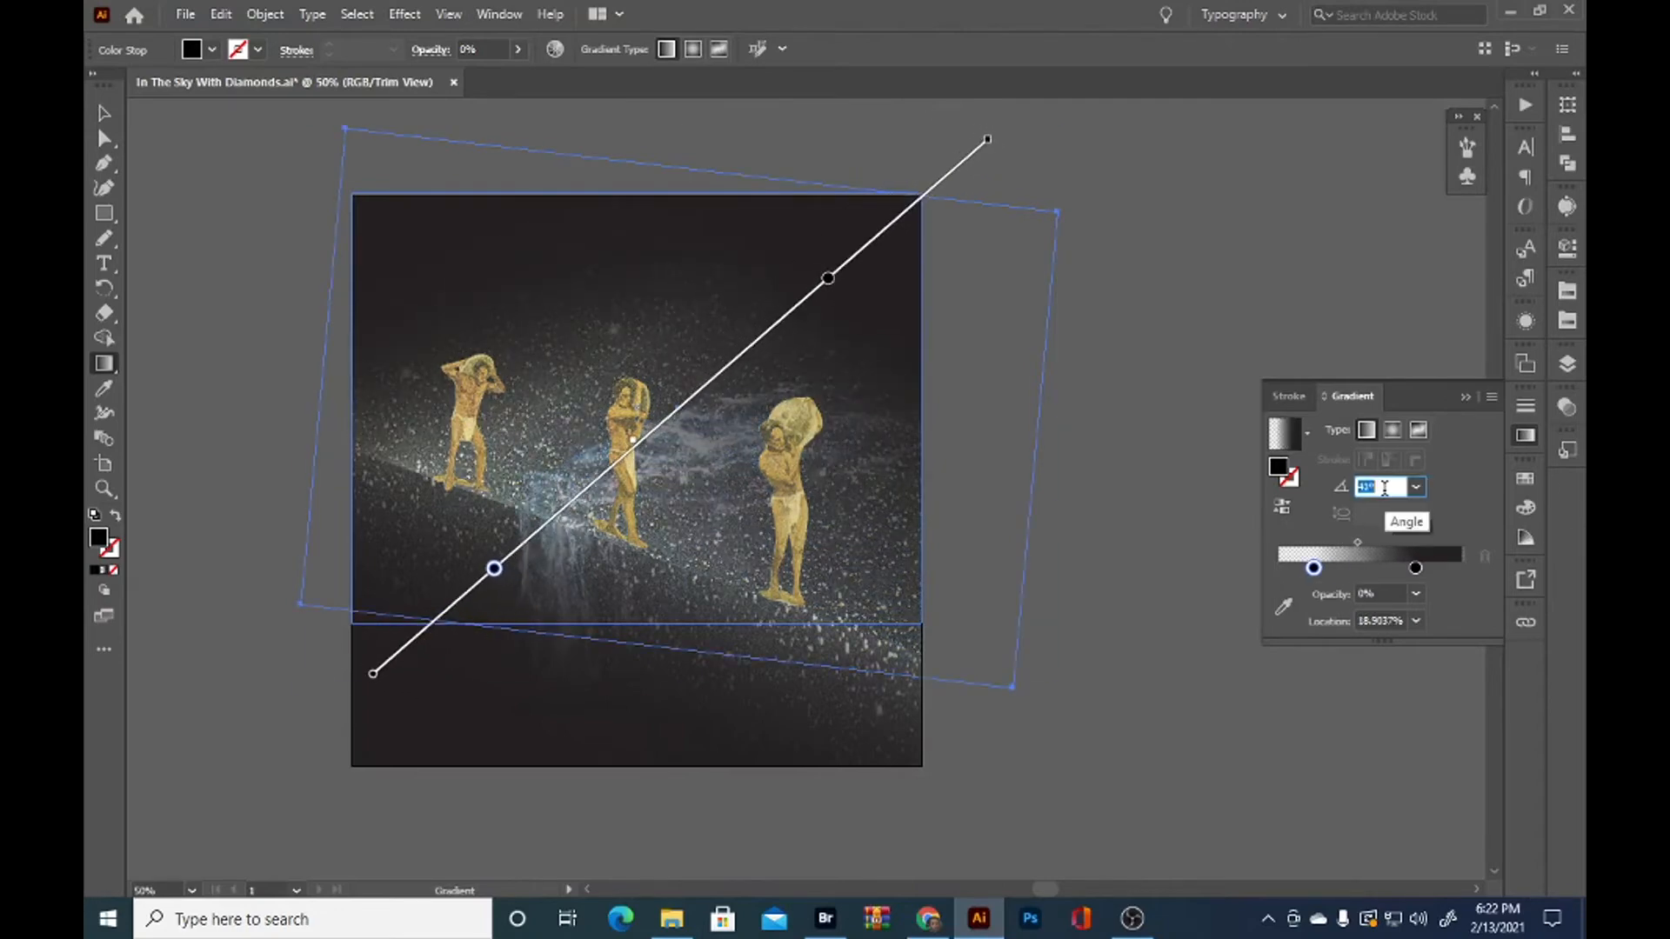
Refine the tilted path's gradient to a 46° angle, with the transparent stop at about 31% and the opaque stop at about 65%
left_click_drag(498, 578, 548, 554)
left_click(825, 277)
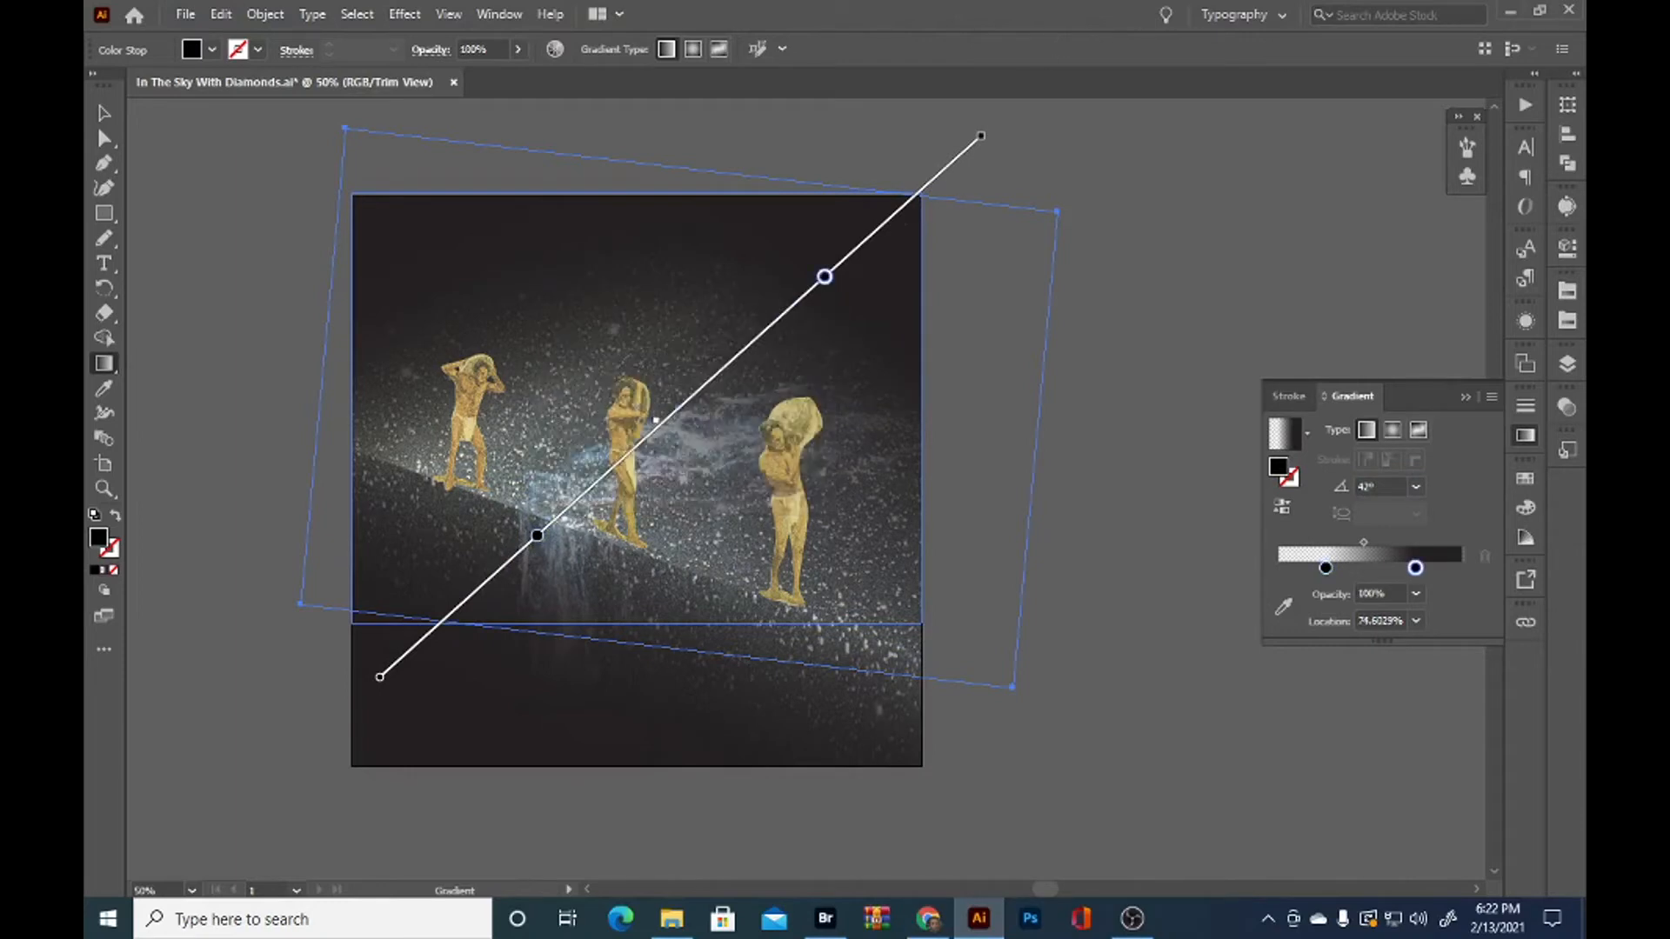
left_click_drag(674, 403, 667, 415)
left_click(536, 535)
left_click_drag(534, 536, 569, 506)
left_click(825, 277)
scroll(1398, 487, "up", 4)
left_click_drag(812, 277, 762, 325)
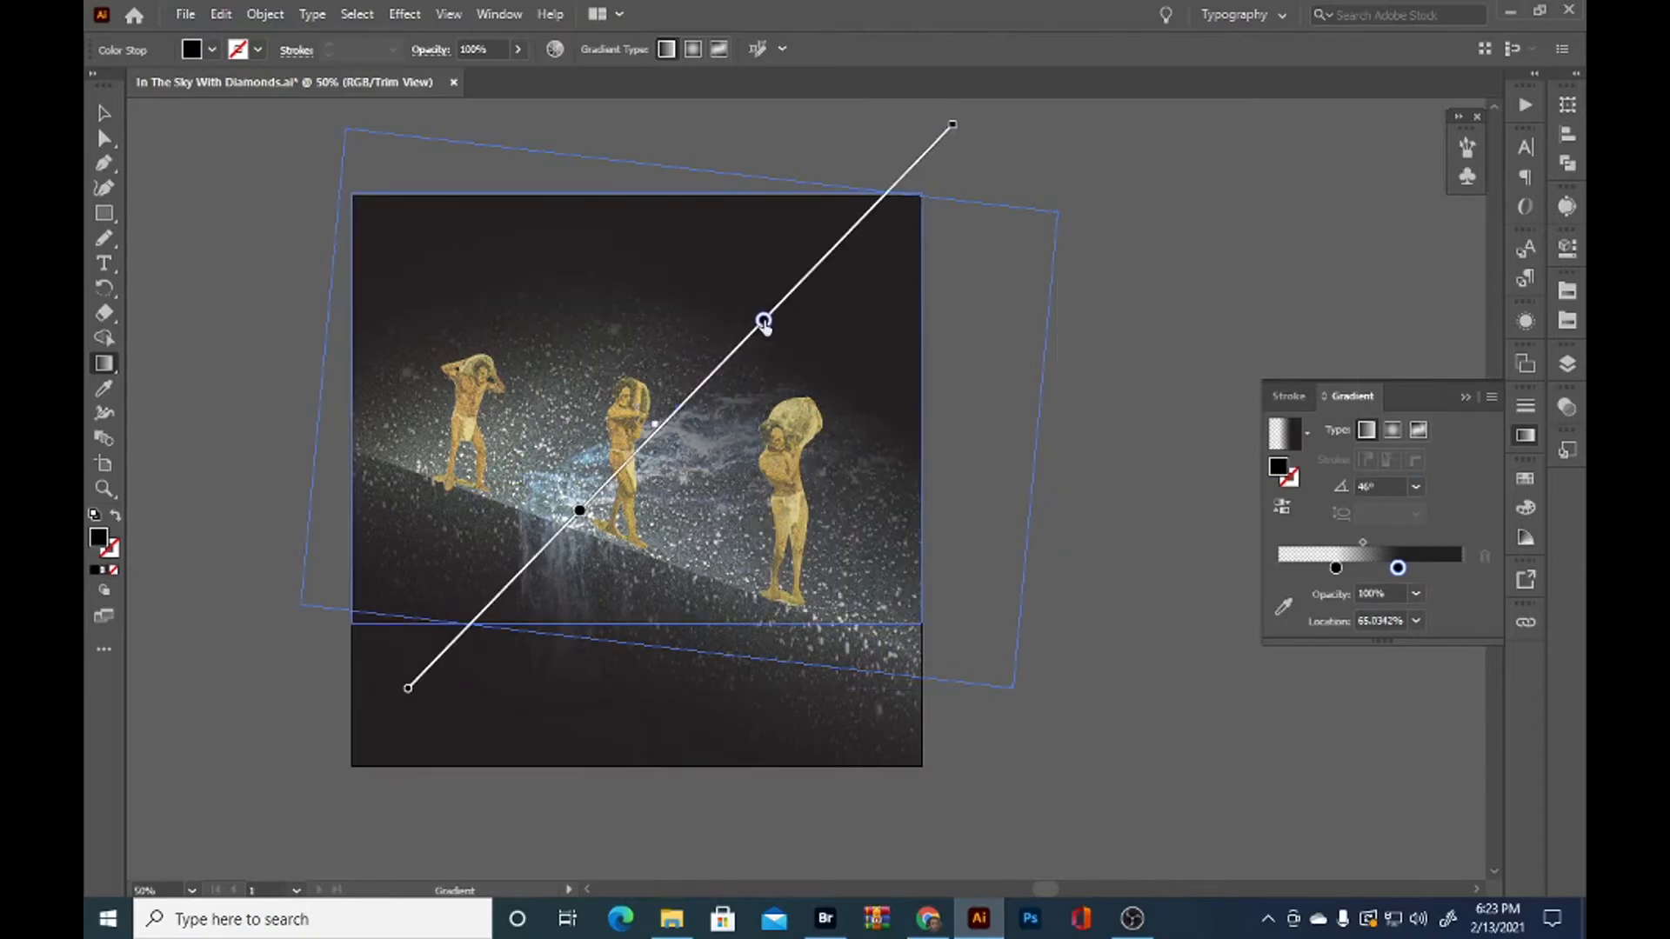
Select the diagonal gradient rectangle and set its gradient angle to 99°
left_click(105, 113)
left_click(235, 195)
left_click(409, 296)
left_click(1381, 510)
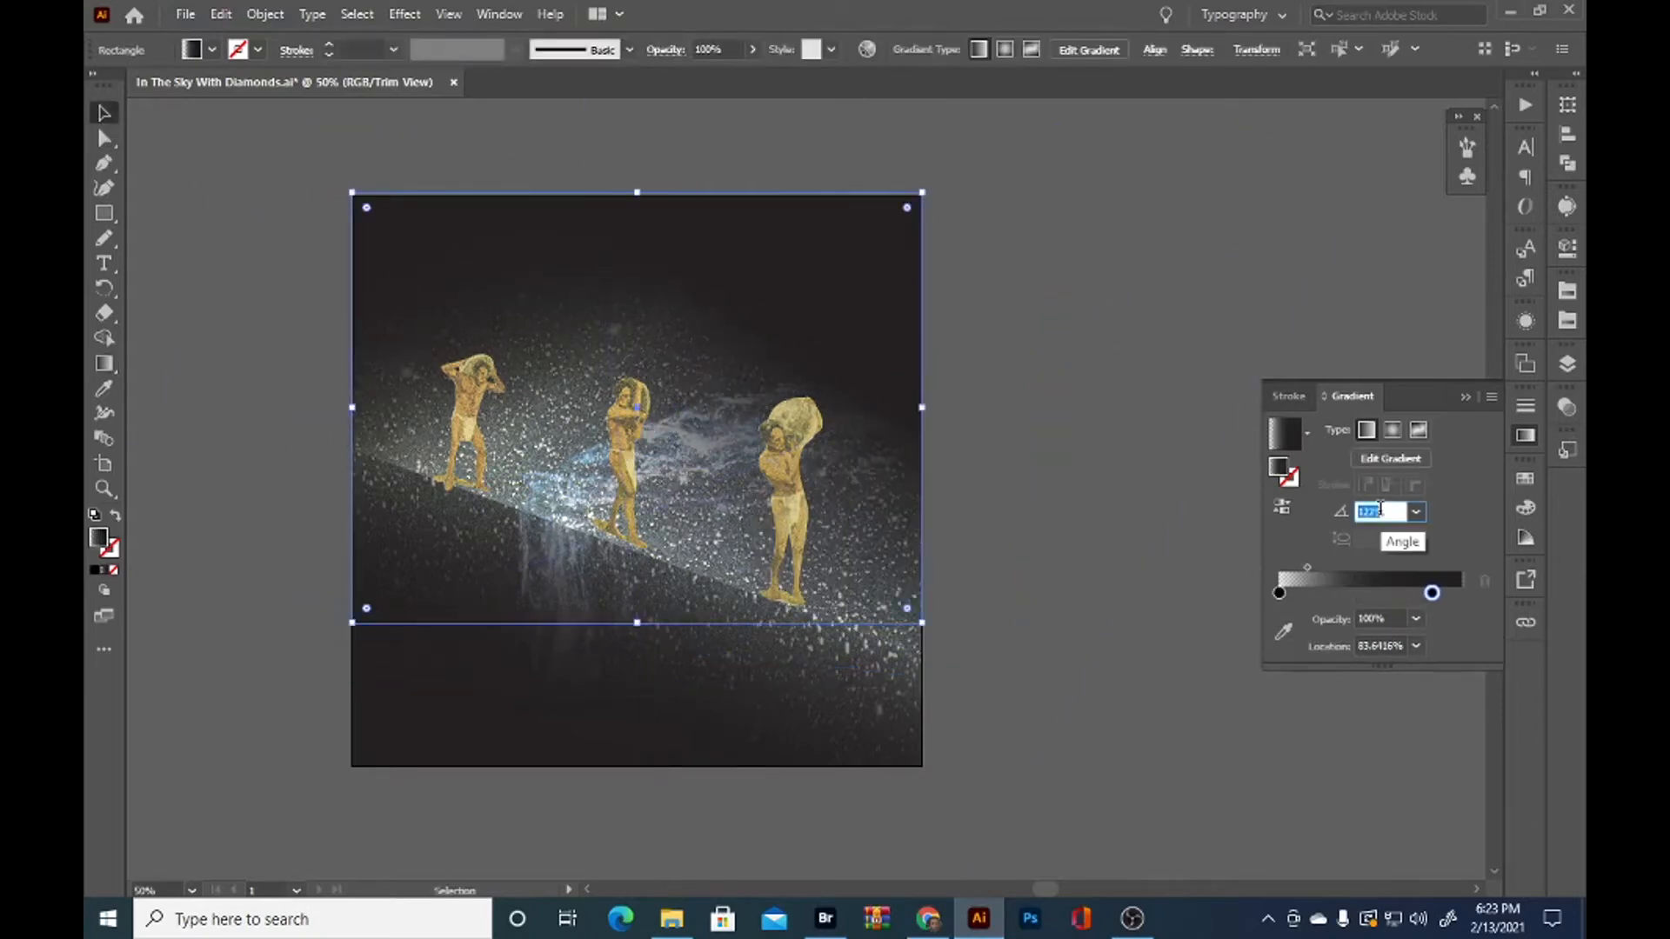
scroll(1381, 510, "down", 5)
scroll(1381, 509, "down", 4)
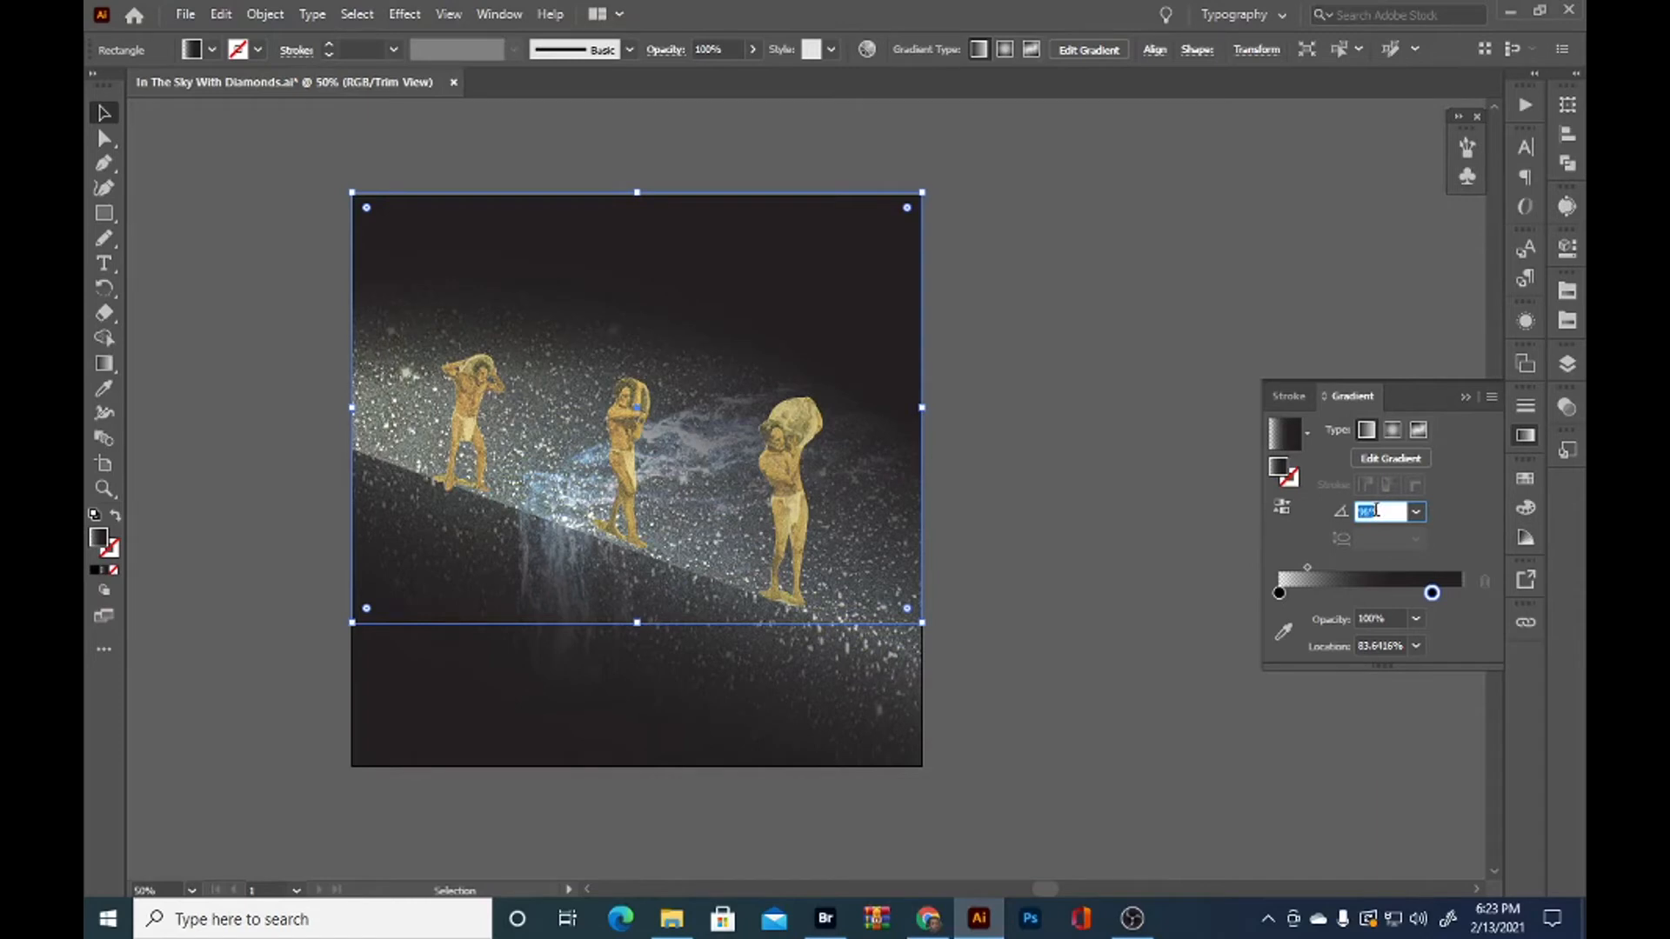
left_click(156, 142)
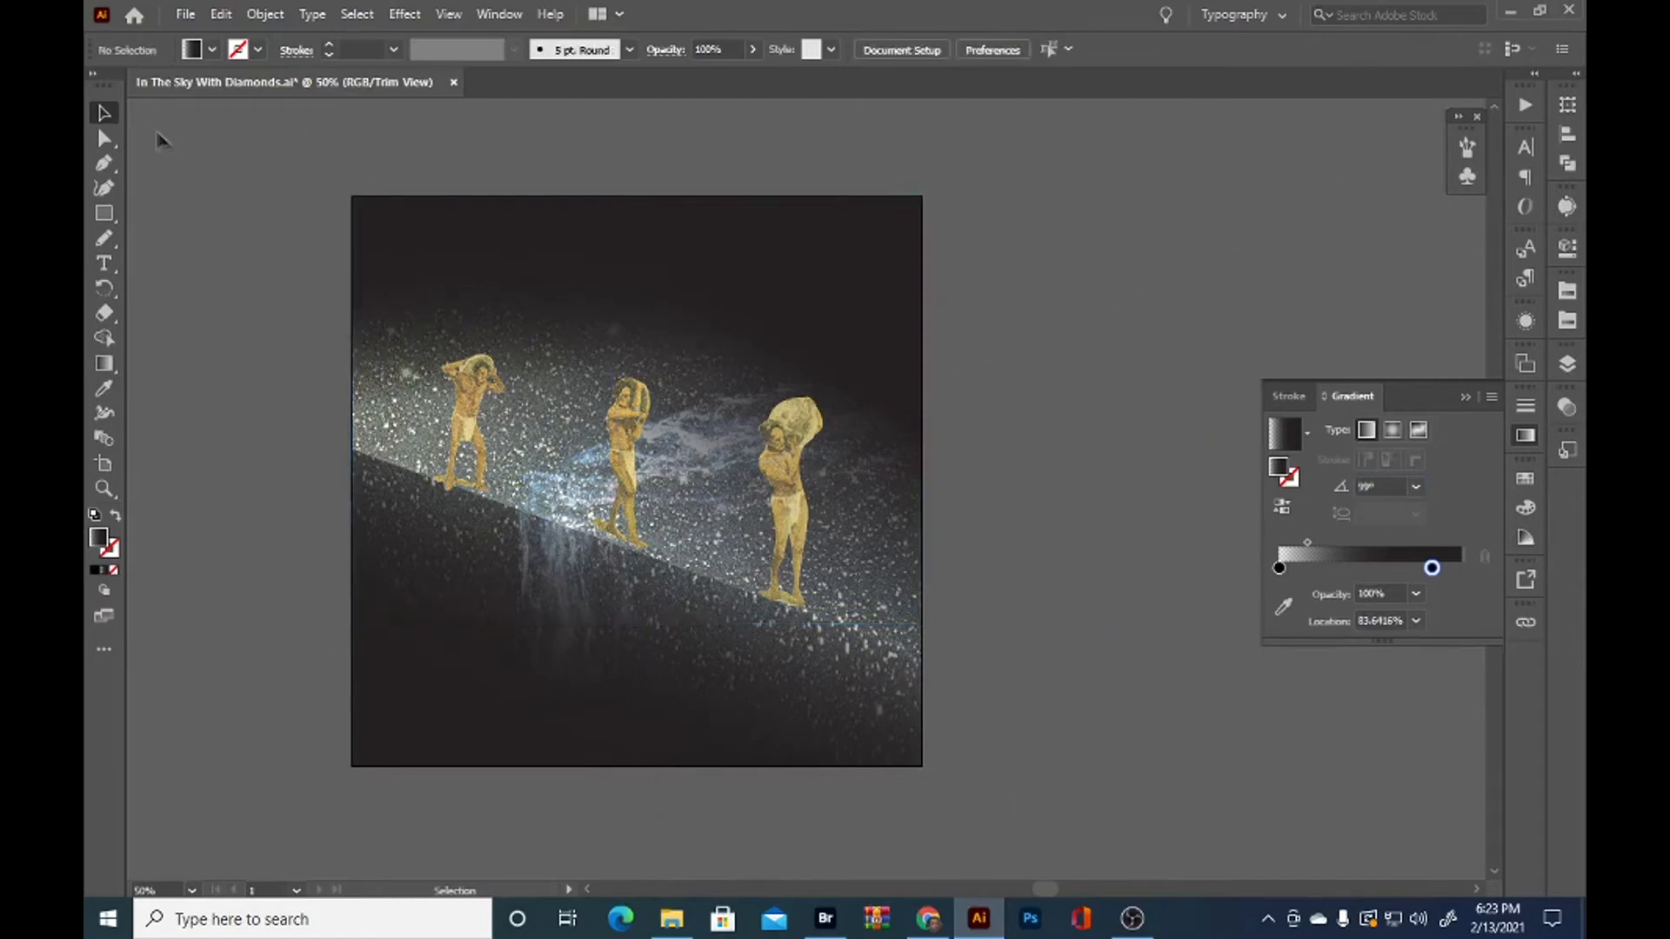
Rotate the tilted sky path's gradient to about 57.5° and move its opaque stop to about 71%
left_click(875, 278)
key("g")
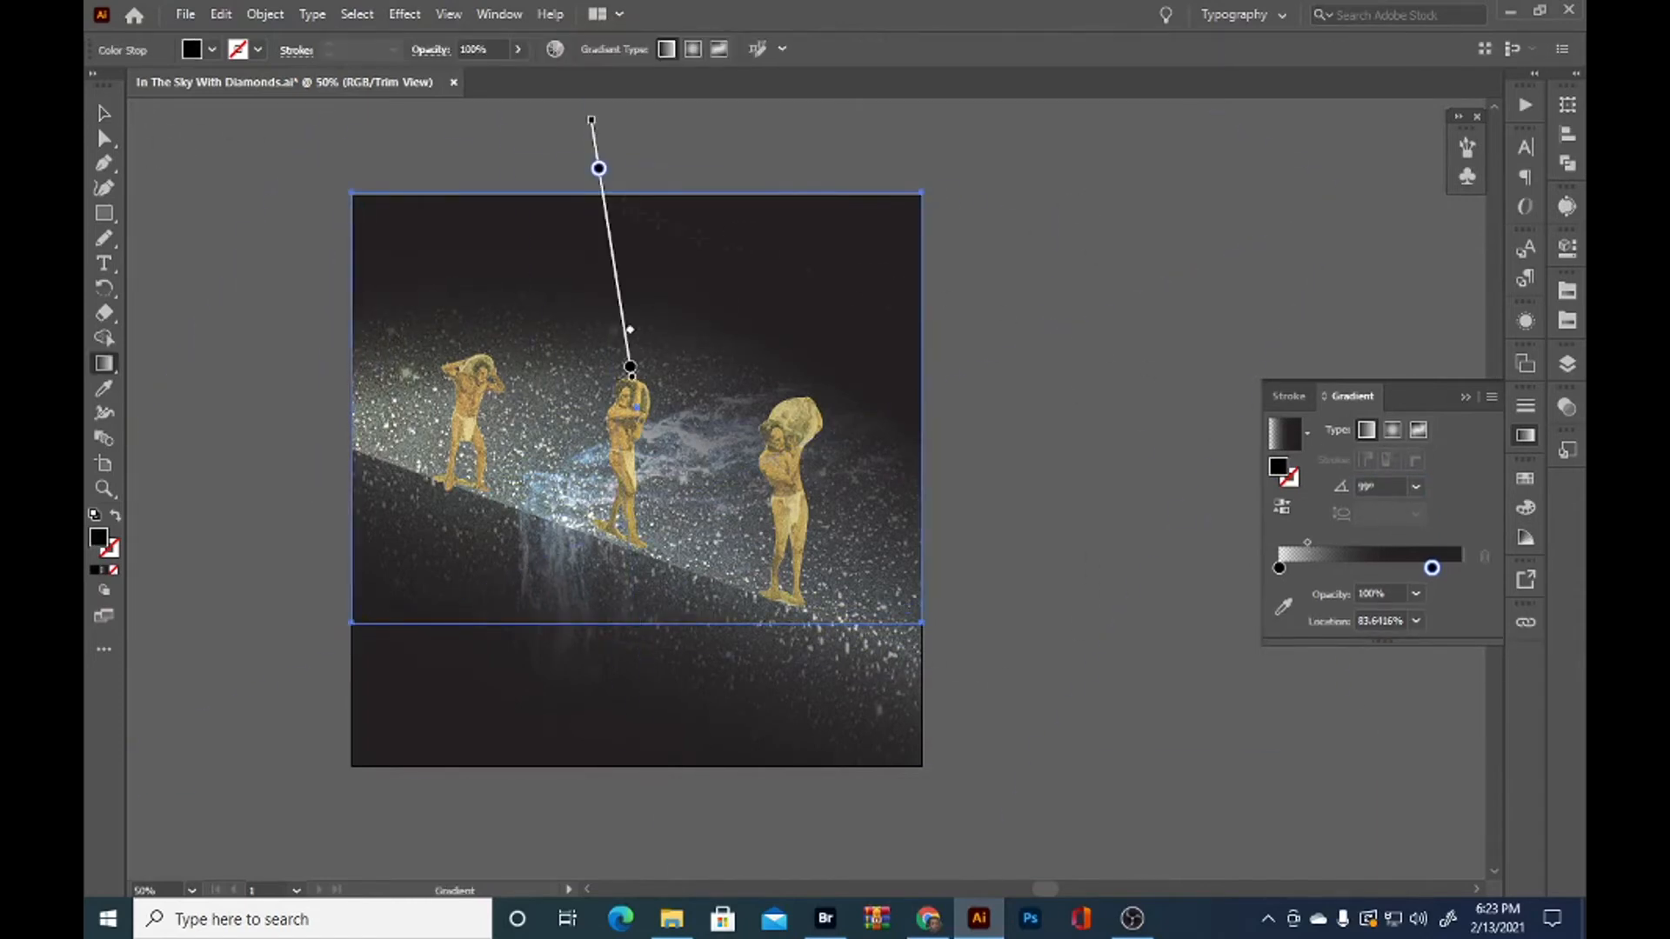
left_click_drag(408, 688, 952, 125)
mouse_move(764, 321)
left_mouse_down()
mouse_move(834, 269)
mouse_move(793, 295)
left_mouse_up()
key("v")
left_click(1214, 260)
scroll(931, 649, "down", 1)
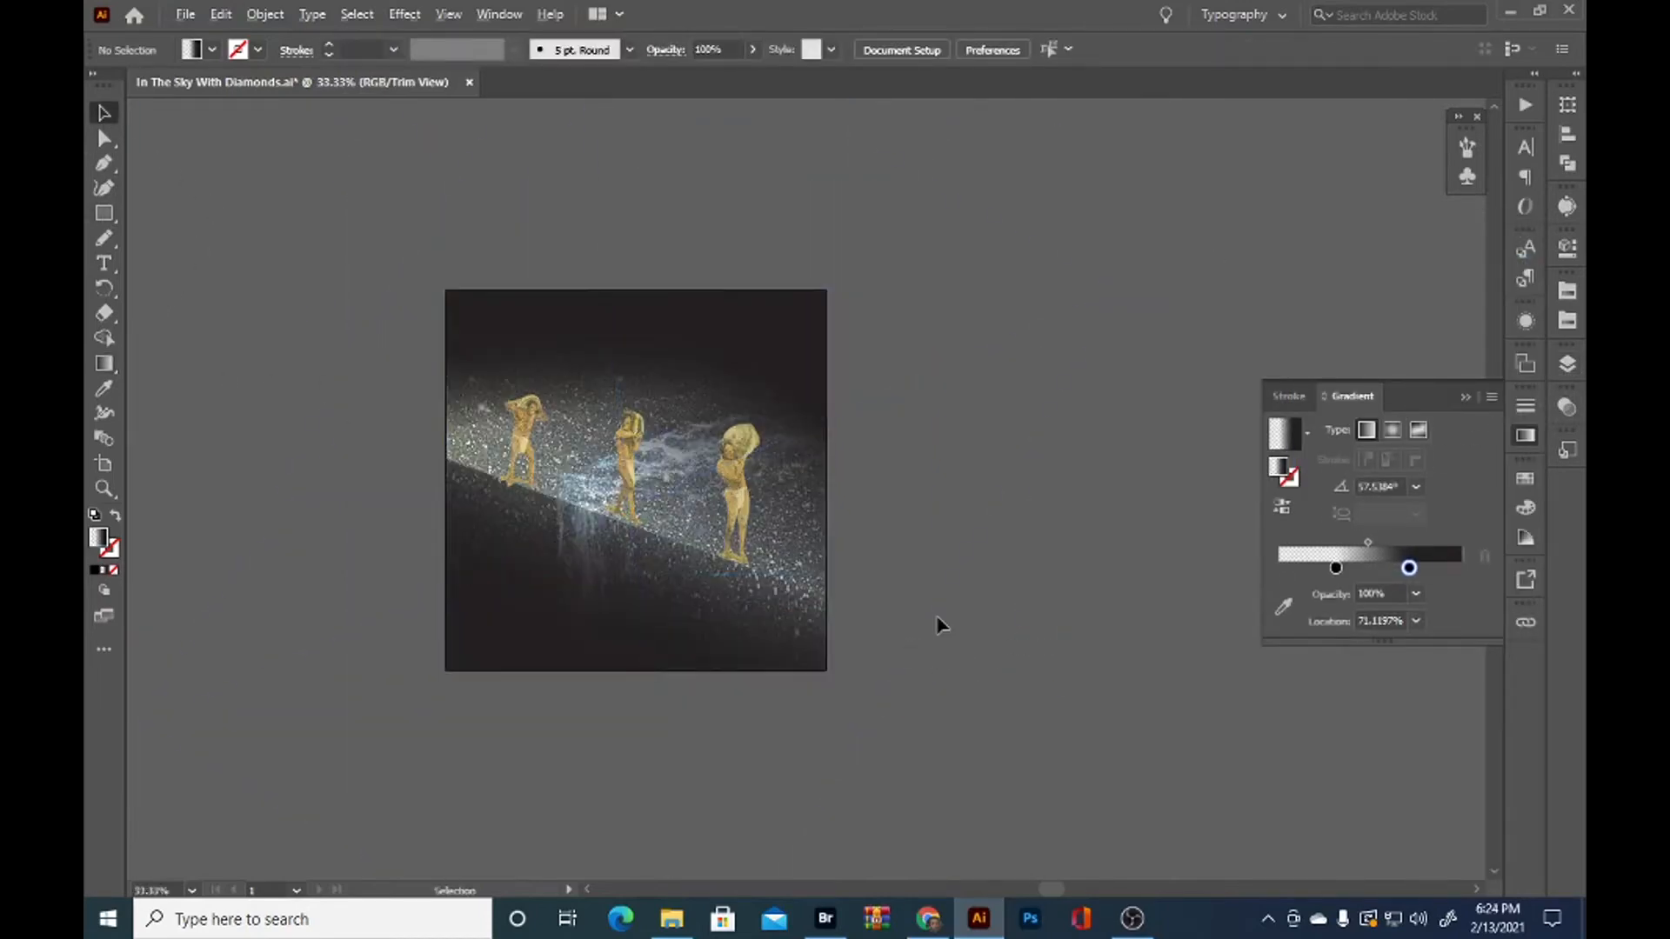
Reposition the linked nebula image inside the lower clipping group by shifting it sideways beneath the figures' slope
scroll(936, 619, "up", 1)
left_click_drag(876, 581, 1185, 686)
scroll(1188, 712, "up", 2)
scroll(1189, 712, "down", 2)
left_click(992, 749)
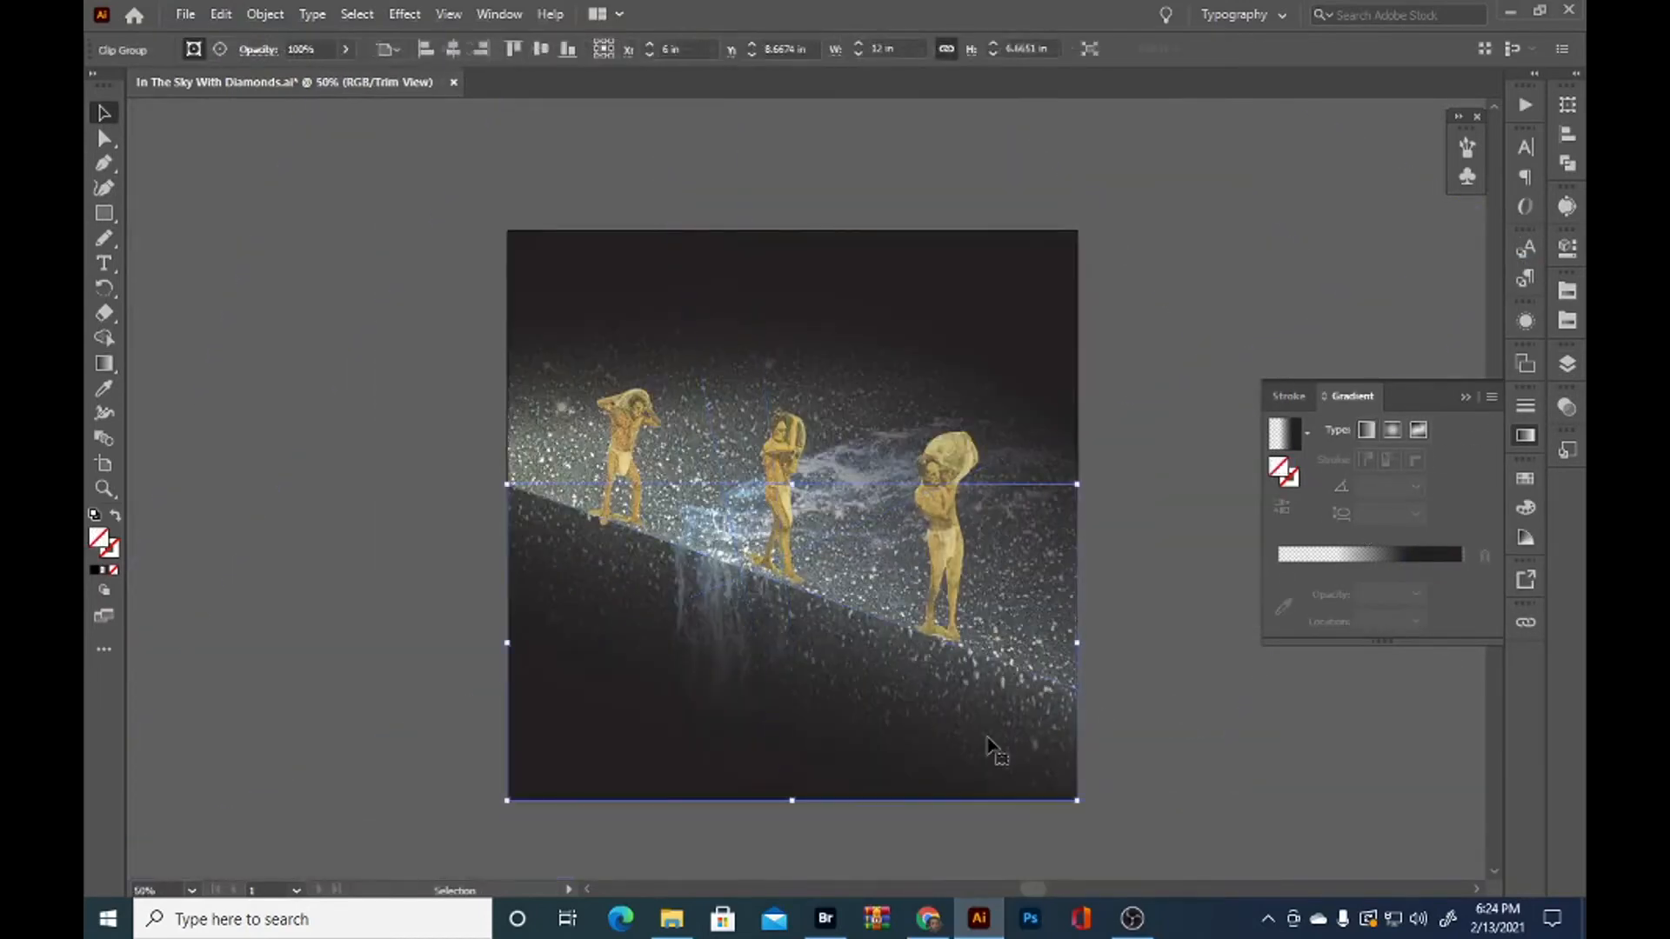
key("a")
left_click(1568, 363)
left_click(966, 756)
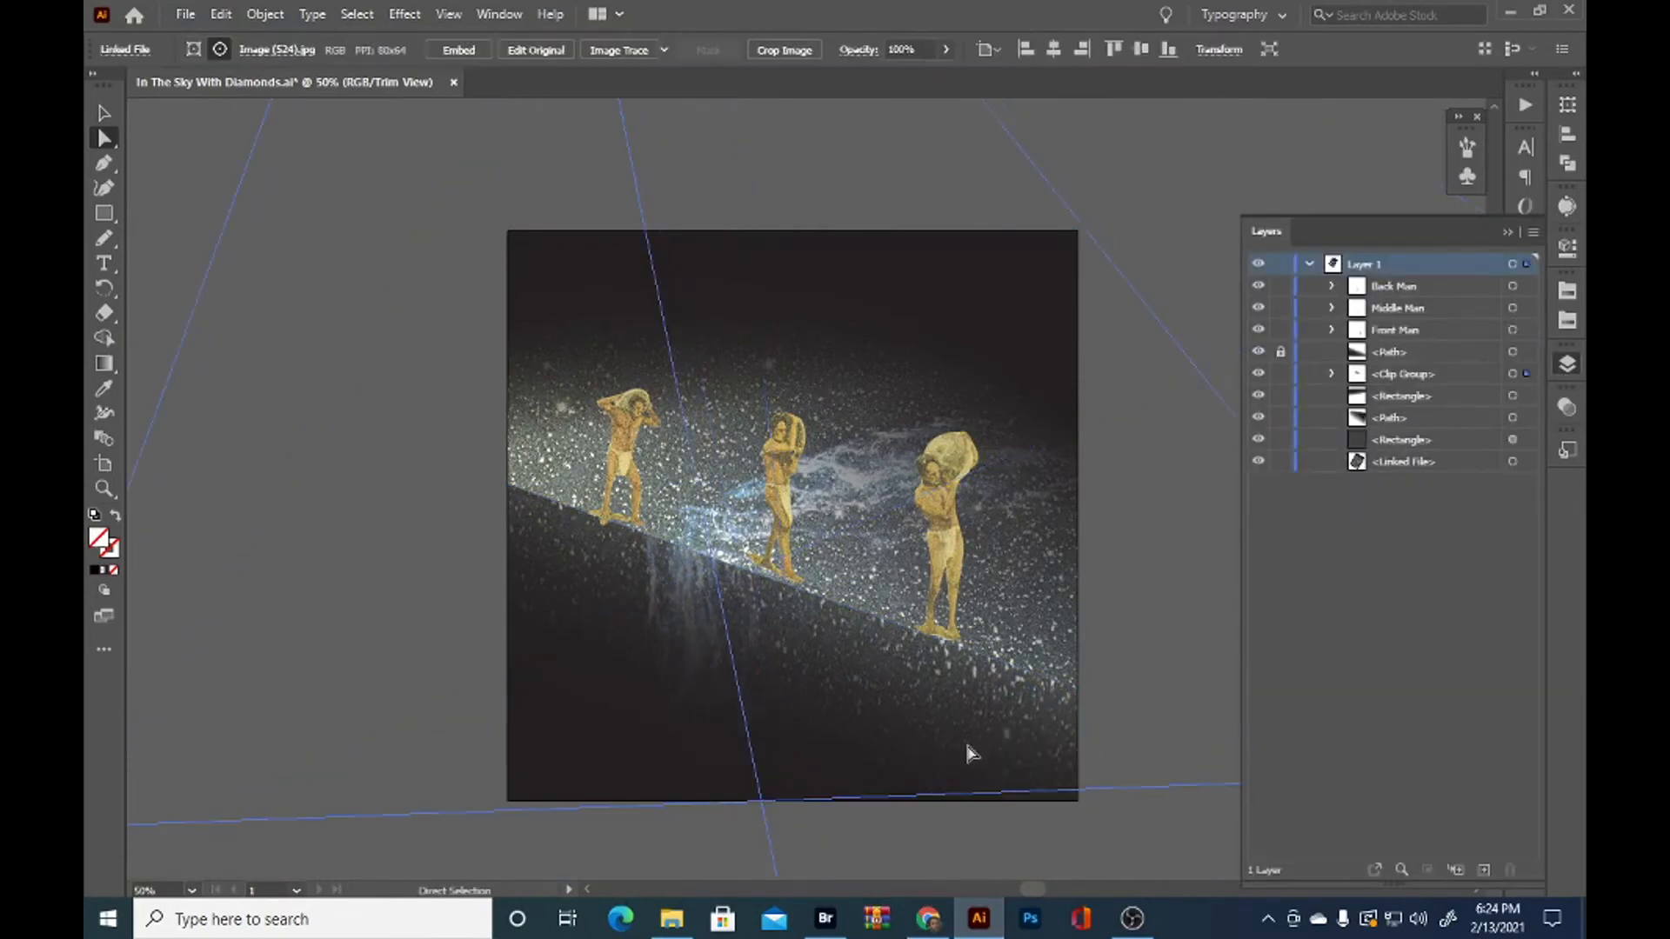
left_click_drag(955, 722, 913, 722)
left_click(170, 418)
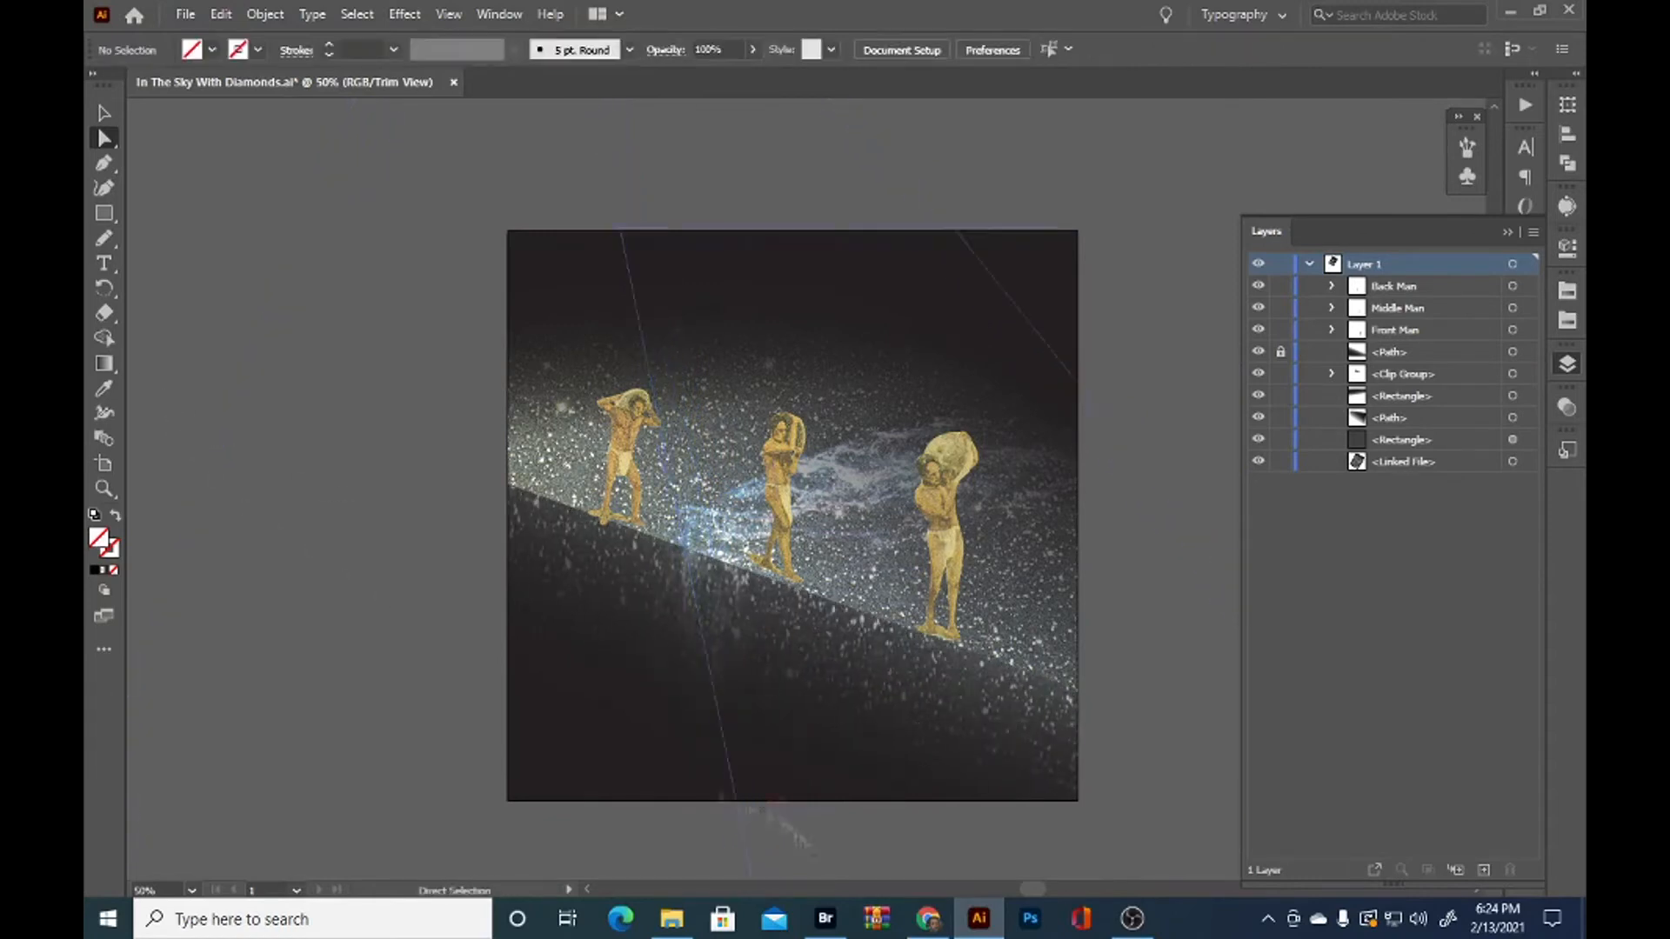
left_click(835, 699)
left_click_drag(837, 701, 878, 702)
key("ctrl+shift+a")
Unlock the sloped foreground path beneath the figures and set its gradient angle to -109°
left_click(1281, 355)
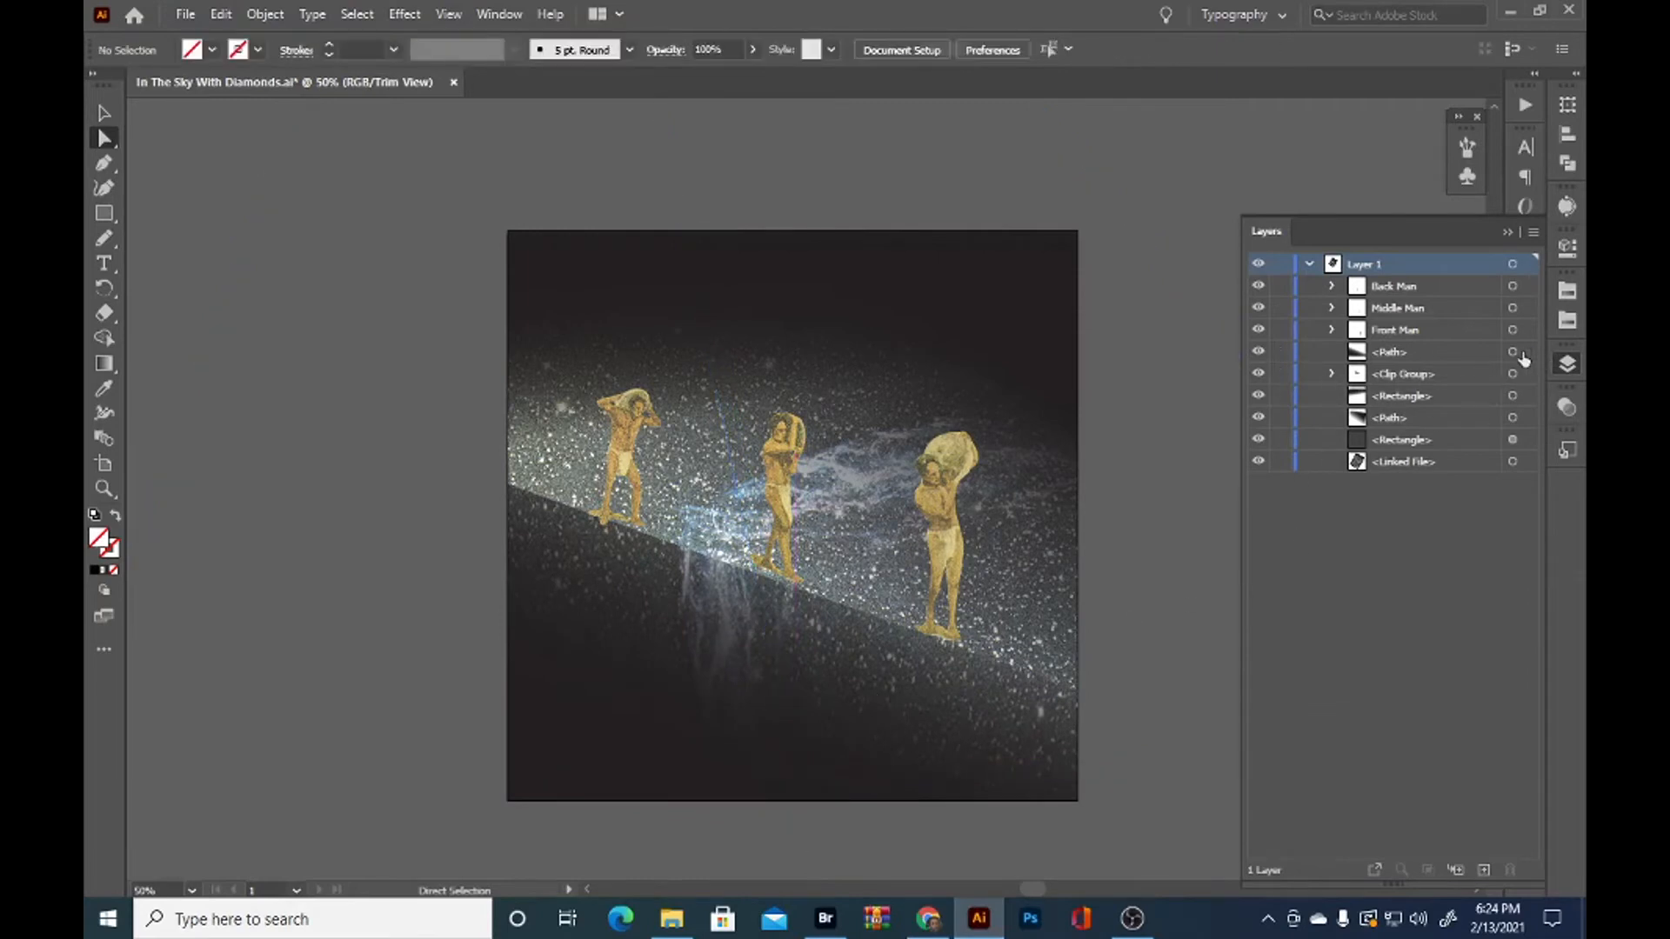
left_click(1513, 352)
left_click(1567, 408)
left_click(1395, 459)
left_click_drag(791, 640, 785, 654)
left_click(1386, 489)
key("Up")
key("Up")
key("Up")
key("v")
left_click(370, 252)
Shorten the sloped foreground path's fade by moving its opaque gradient stop to about 65%
scroll(368, 248, "down", 1)
scroll(370, 261, "up", 1)
scroll(370, 261, "down", 1)
left_click(739, 476)
left_click(572, 576)
key("g")
left_click_drag(644, 516, 647, 511)
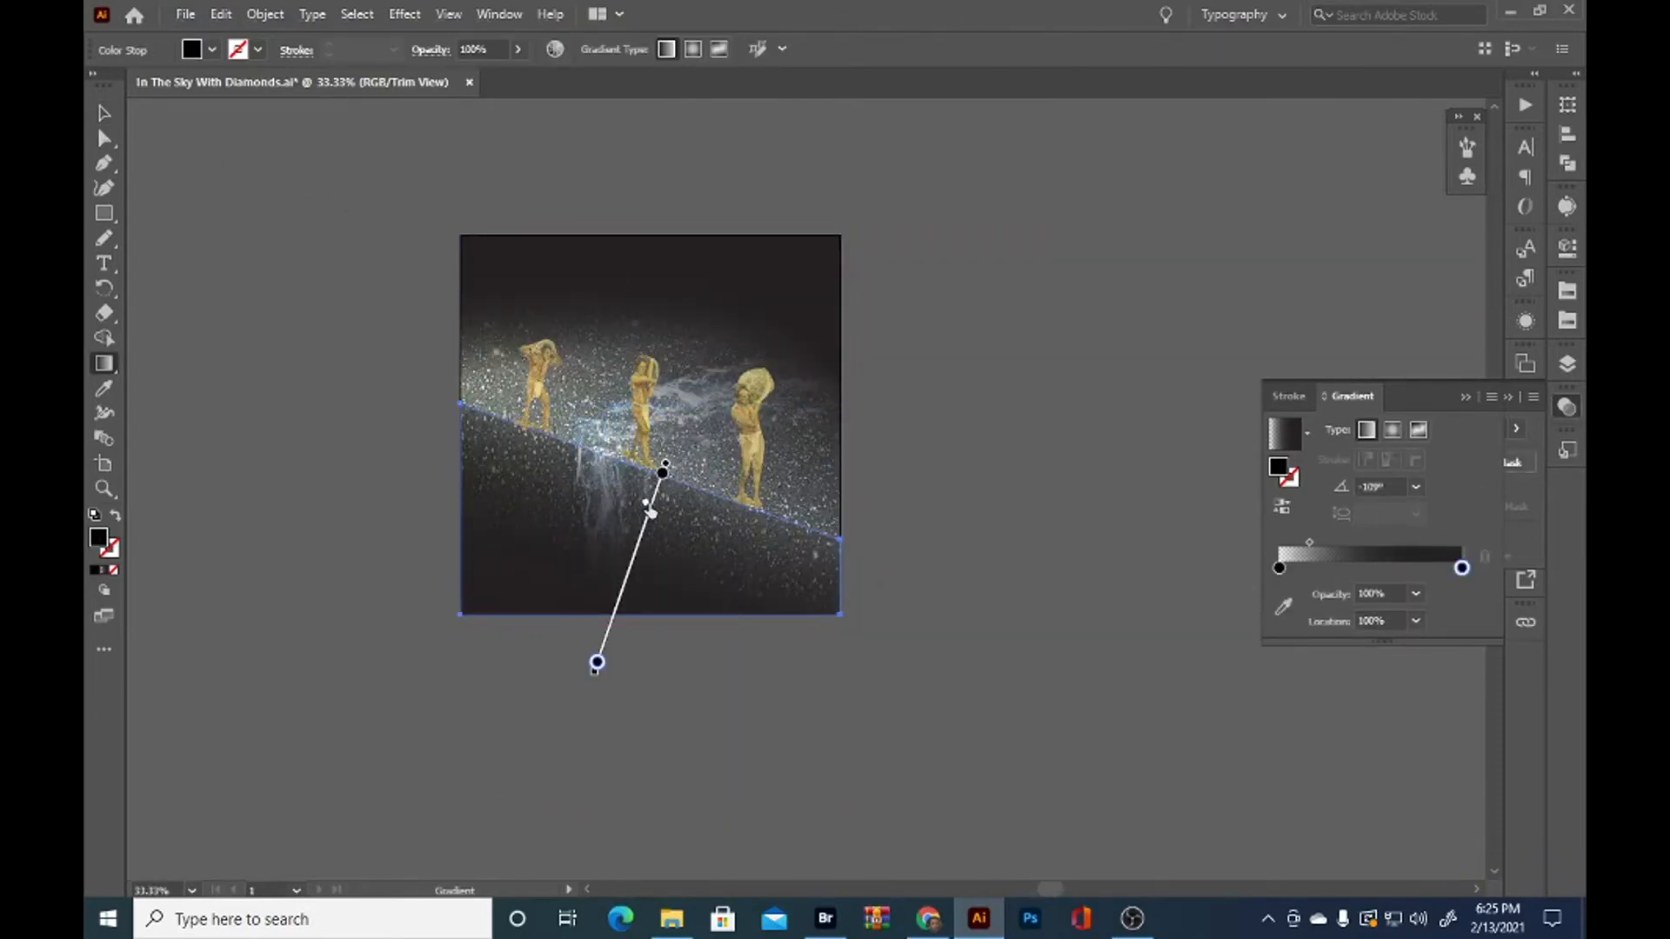
mouse_move(596, 662)
left_mouse_down()
mouse_move(626, 580)
mouse_move(619, 600)
left_mouse_up()
key("v")
left_click(258, 207)
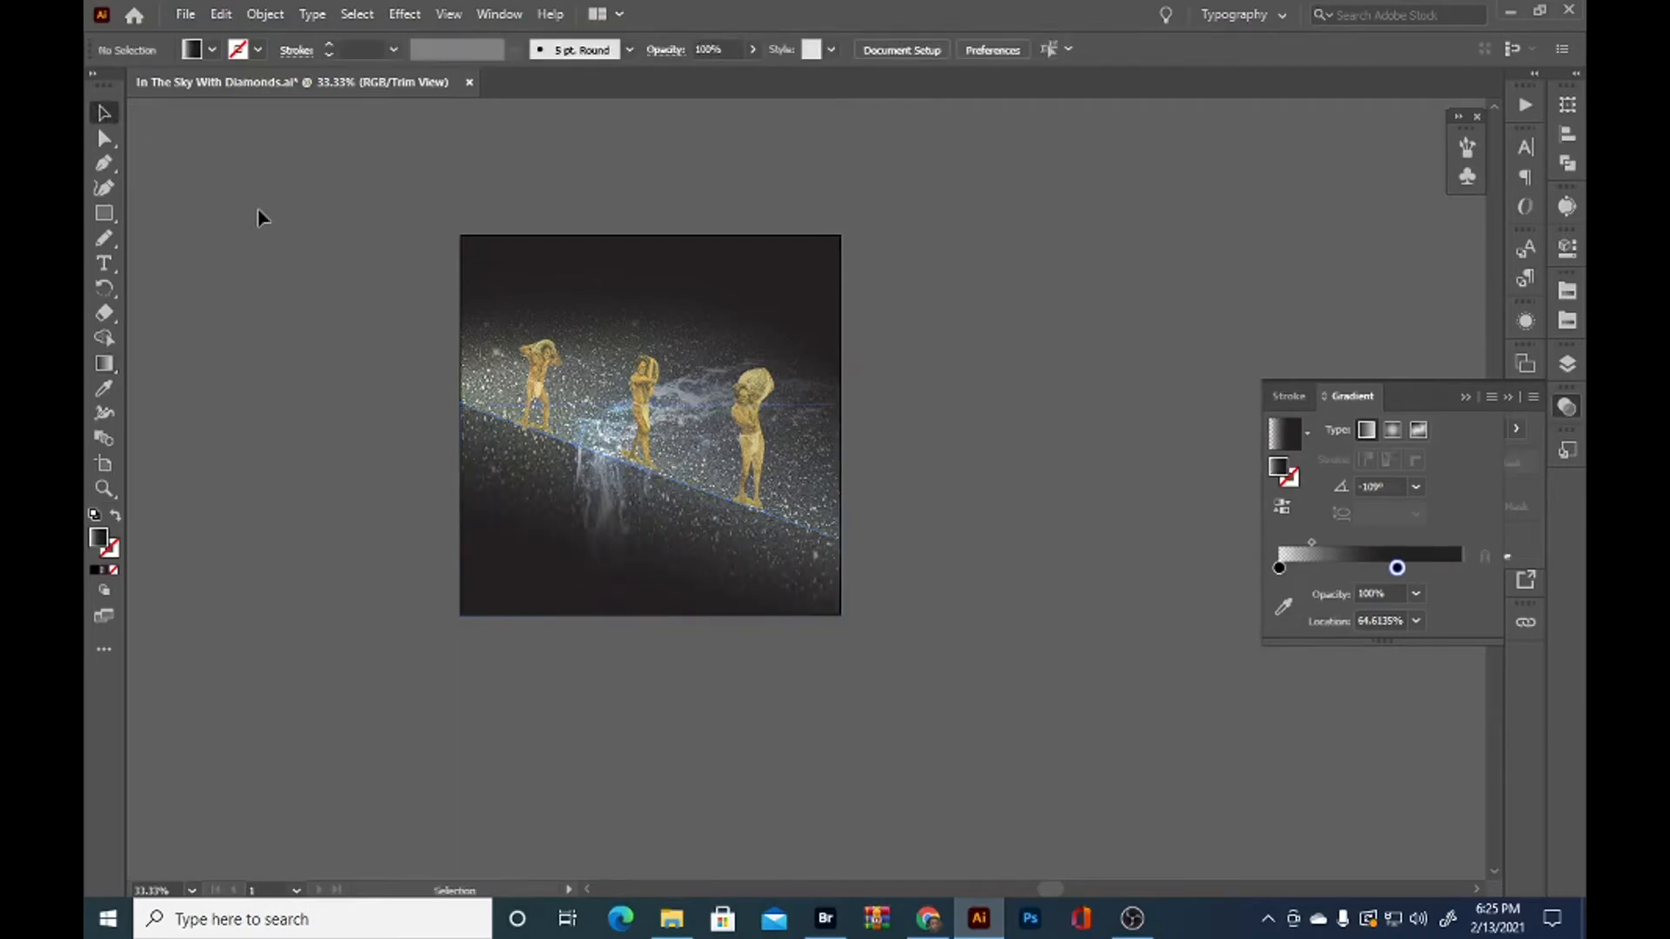
scroll(940, 400, "up", 2)
left_click_drag(759, 537, 1047, 596)
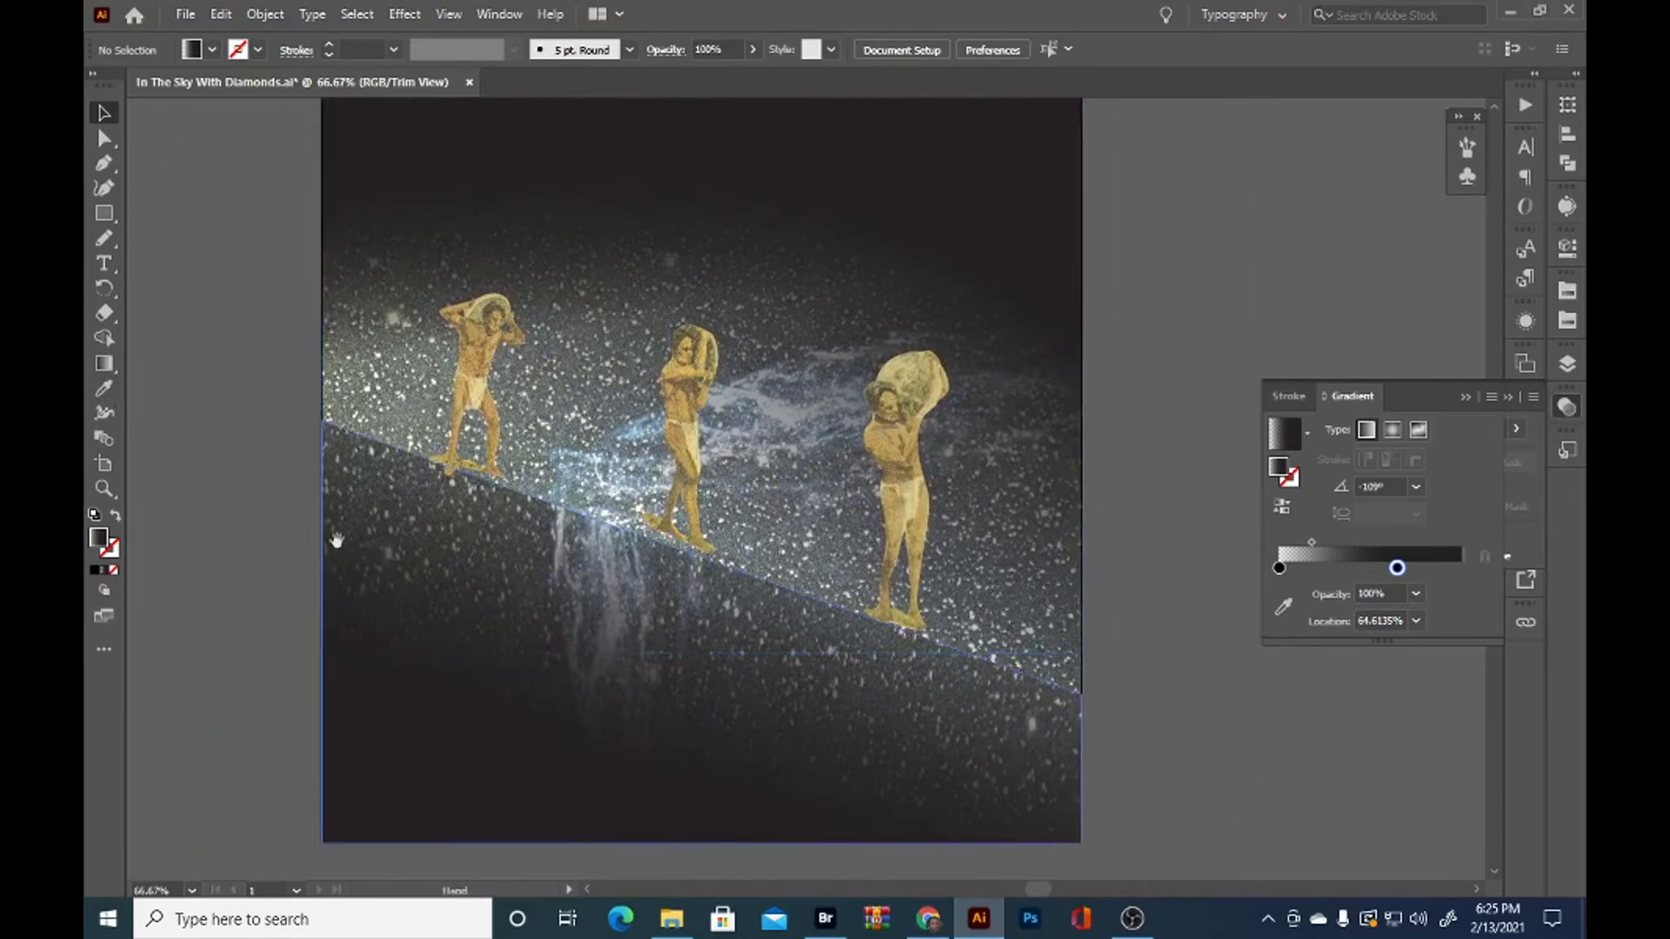
left_click_drag(337, 541, 306, 562)
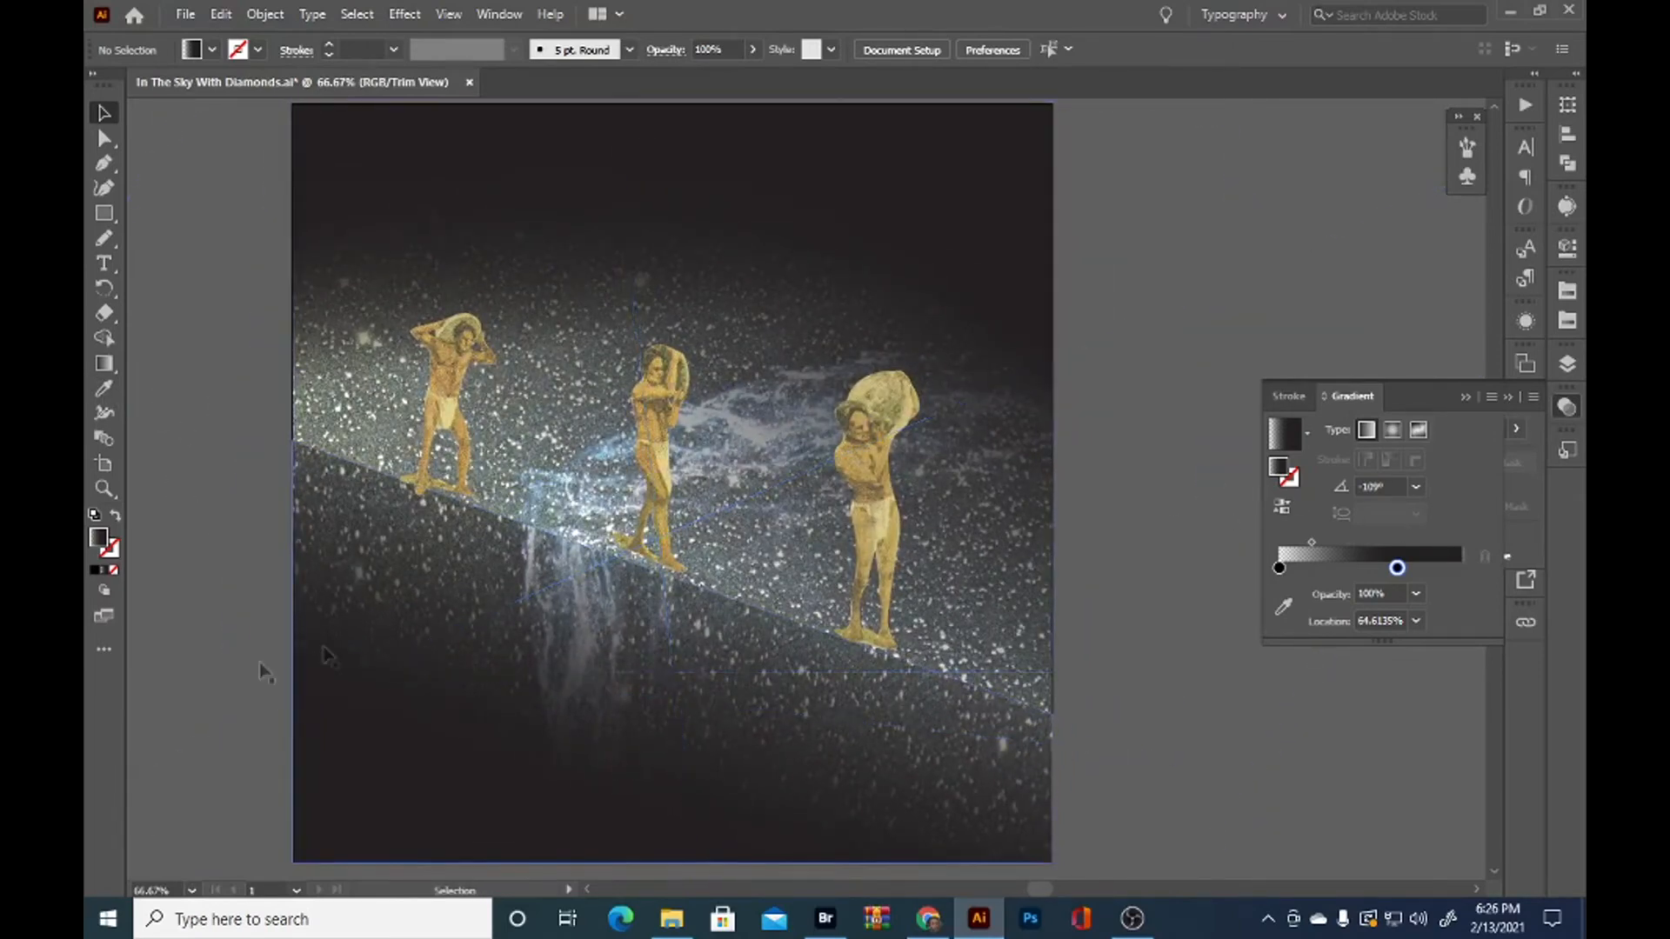
left_click_drag(966, 765, 900, 697)
scroll(1113, 712, "down", 1)
left_click_drag(1044, 539, 946, 575)
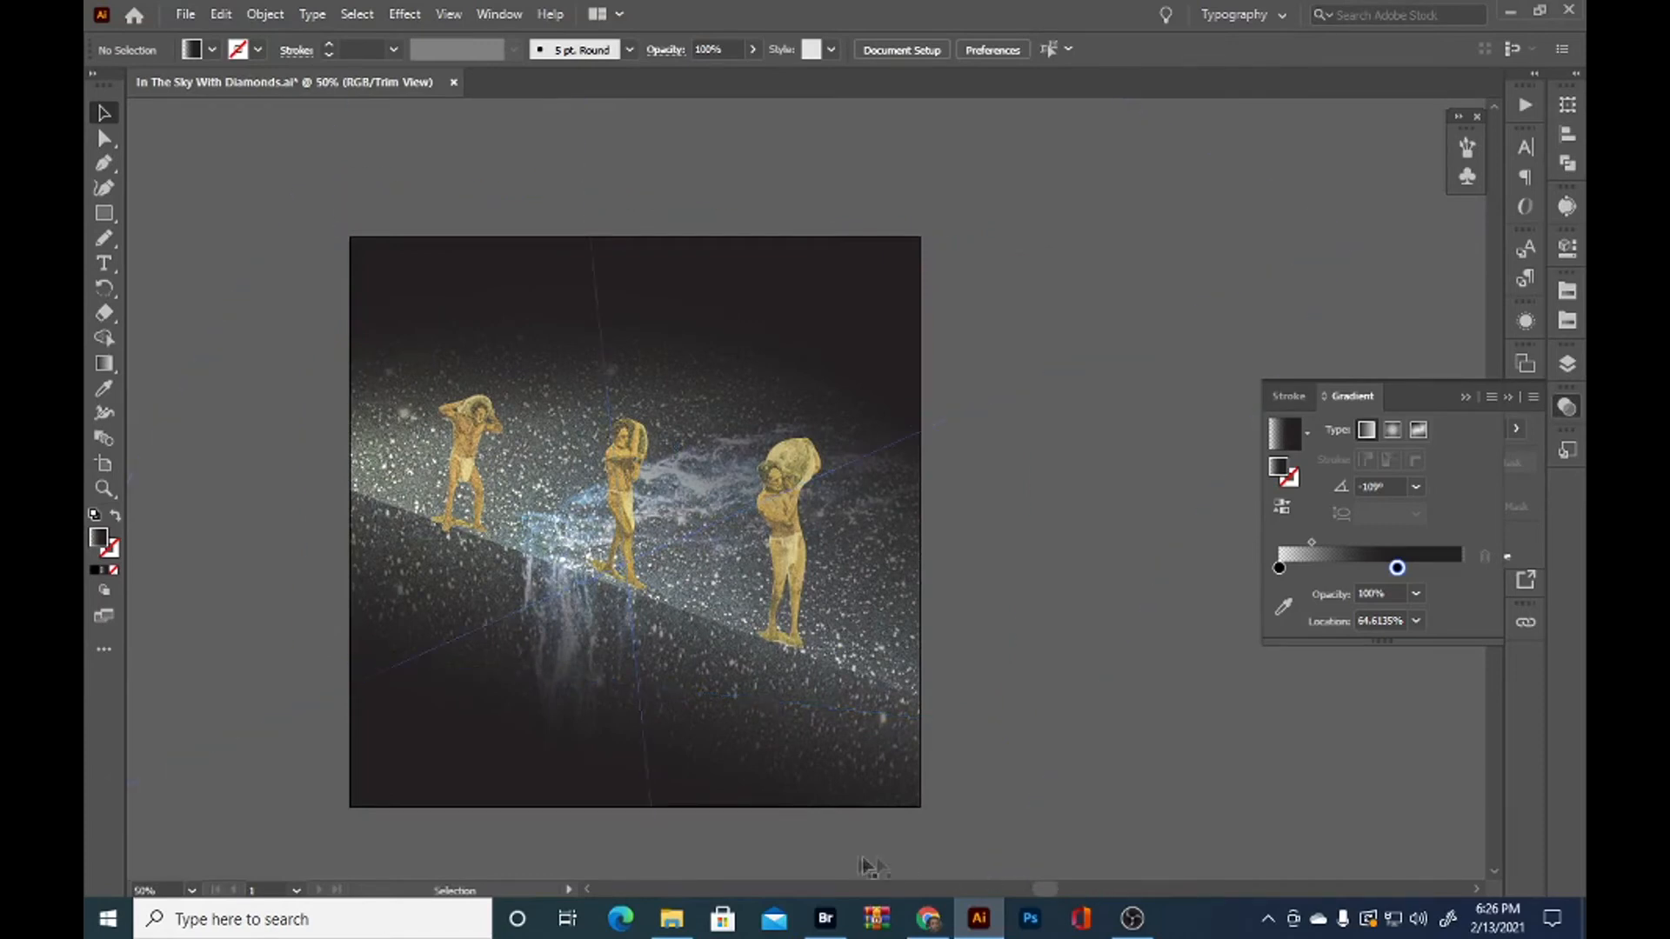
Switch to Adobe Bridge, find Image (728).jpg with the diamond illustration in Scans 12-24-2020, and place it in the Illustrator collage
left_click(826, 919)
scroll(609, 457, "down", 5)
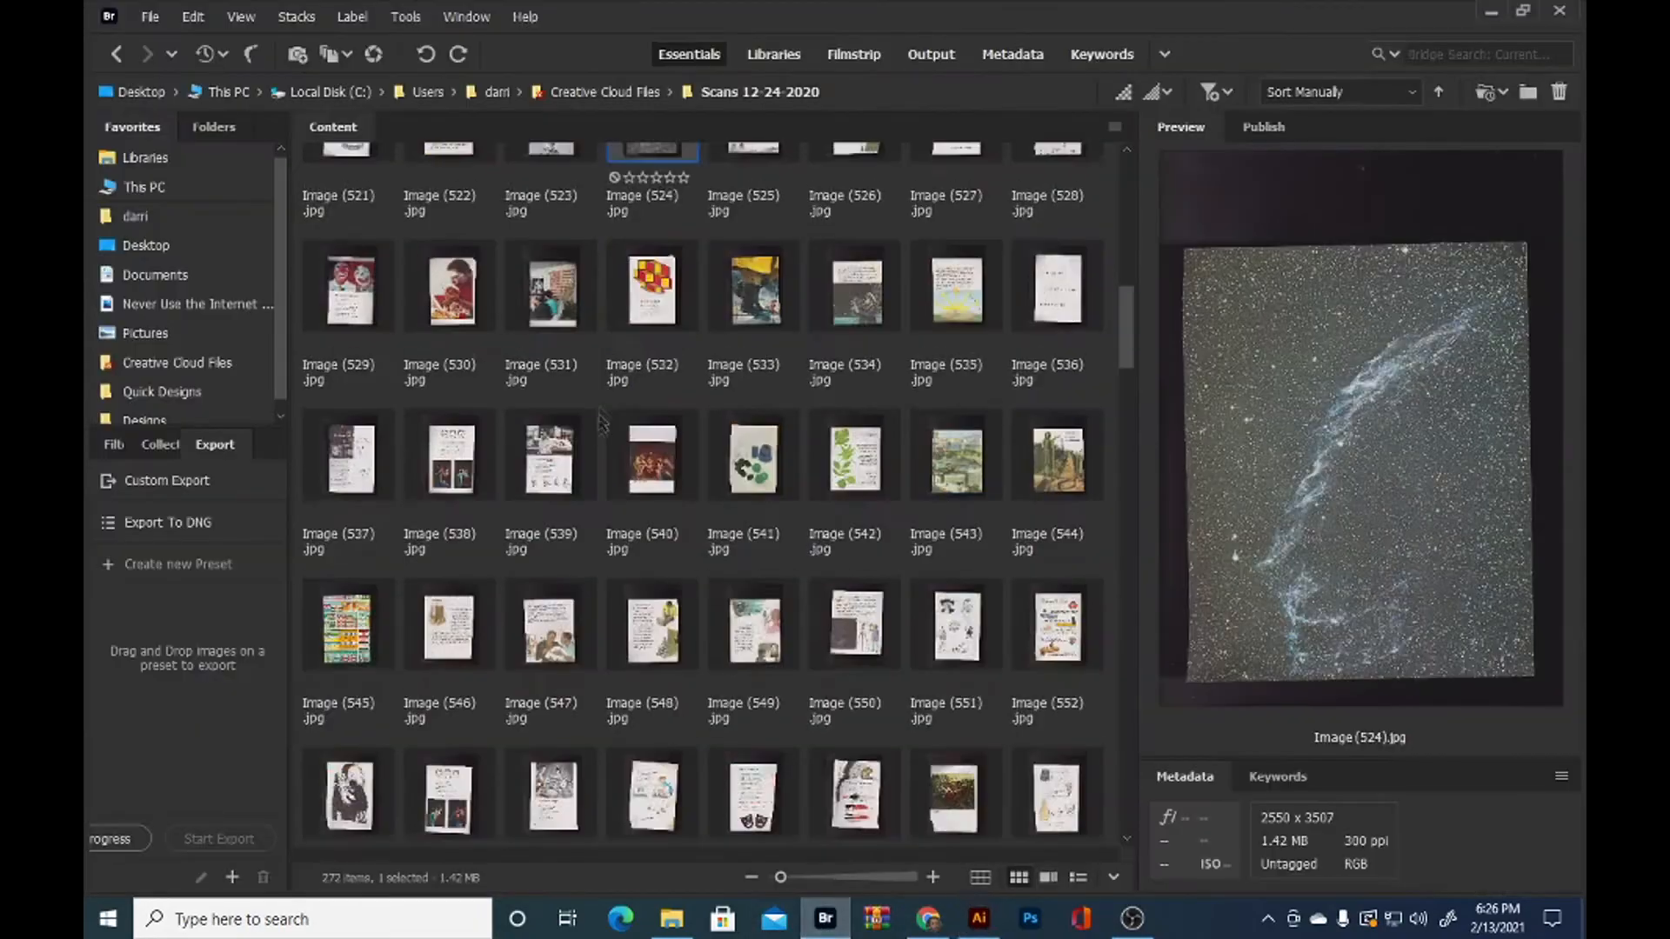
scroll(609, 457, "down", 15)
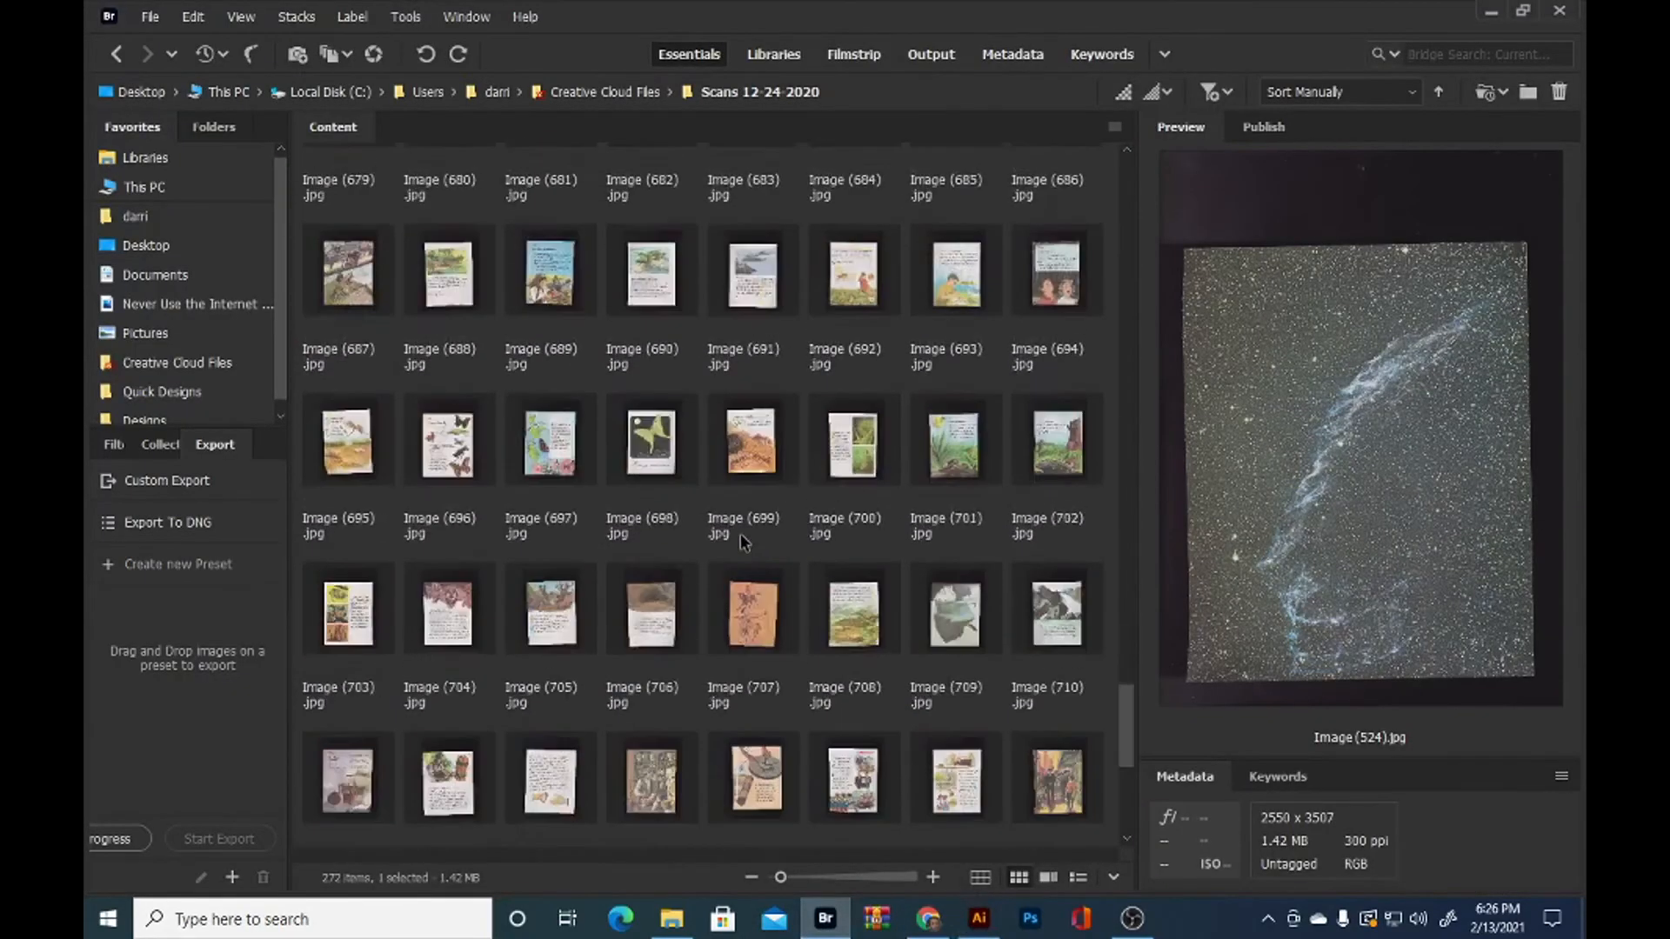
scroll(678, 544, "up", 3)
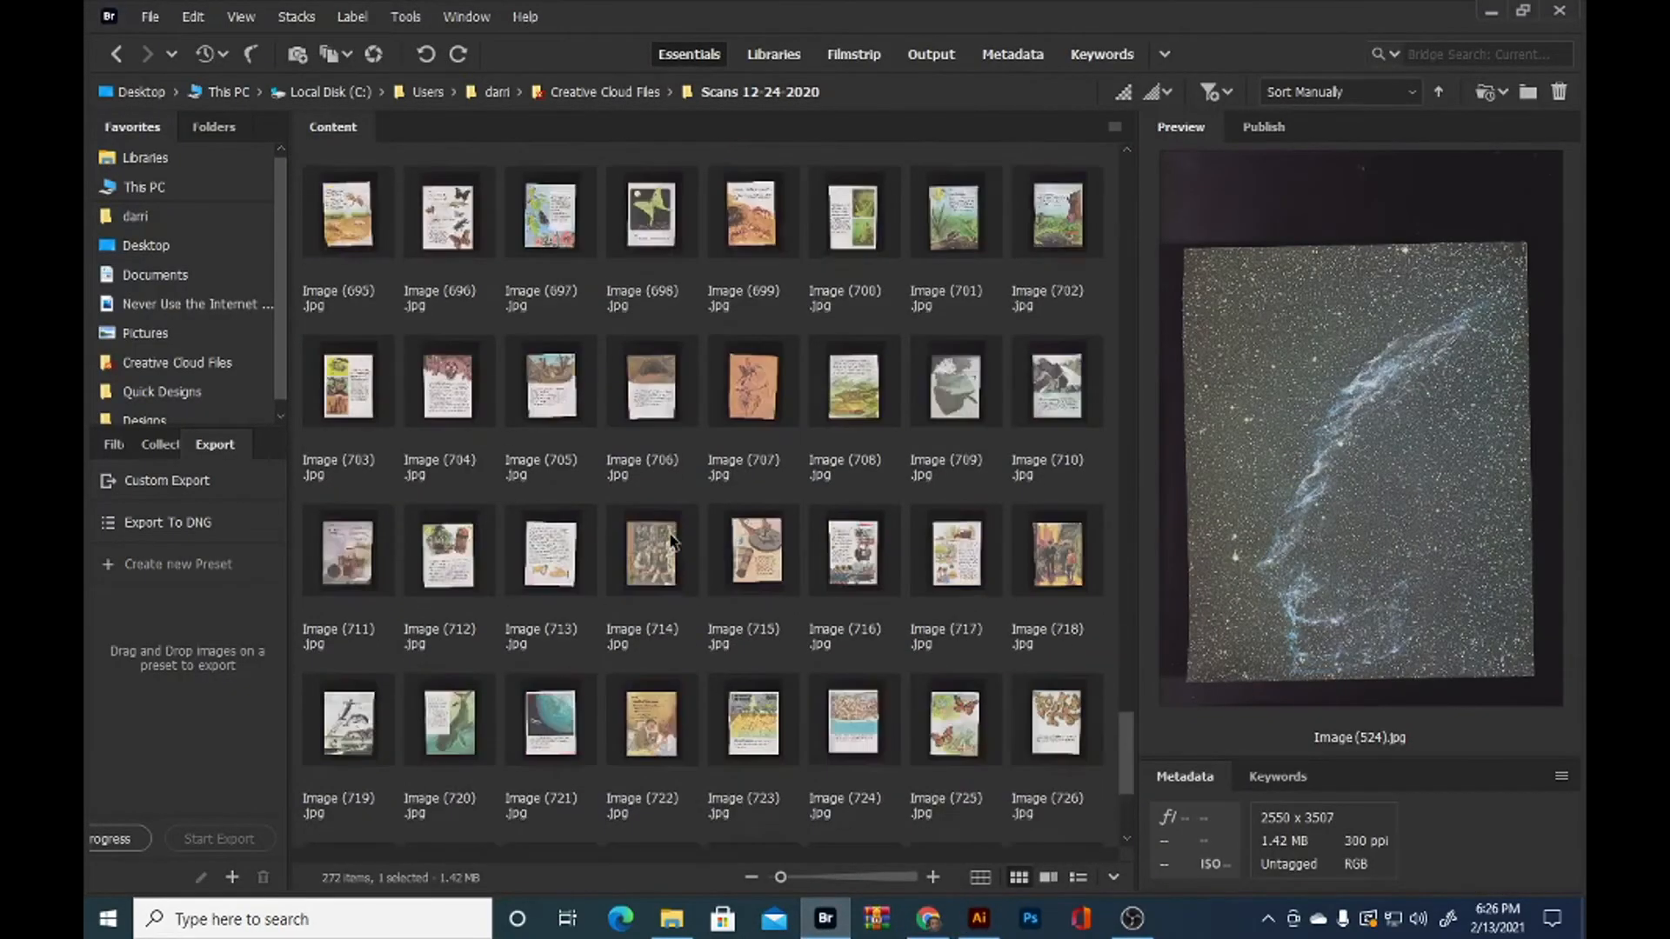
scroll(669, 542, "down", 3)
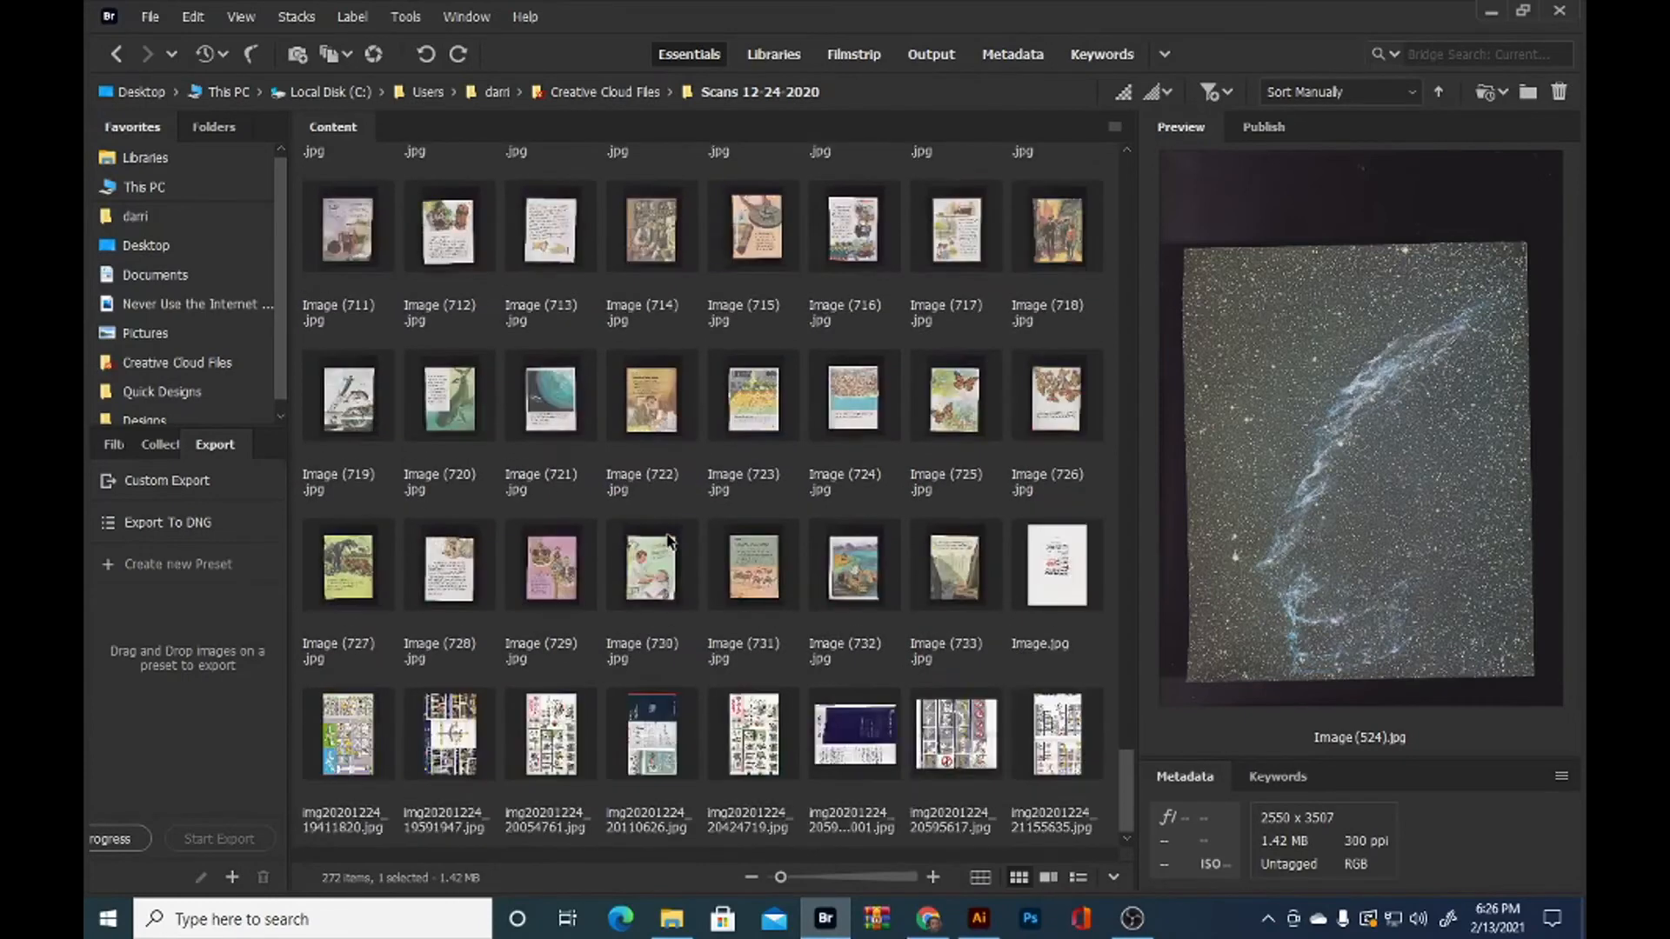
left_click_drag(453, 551, 581, 548)
scroll(711, 448, "up", 4)
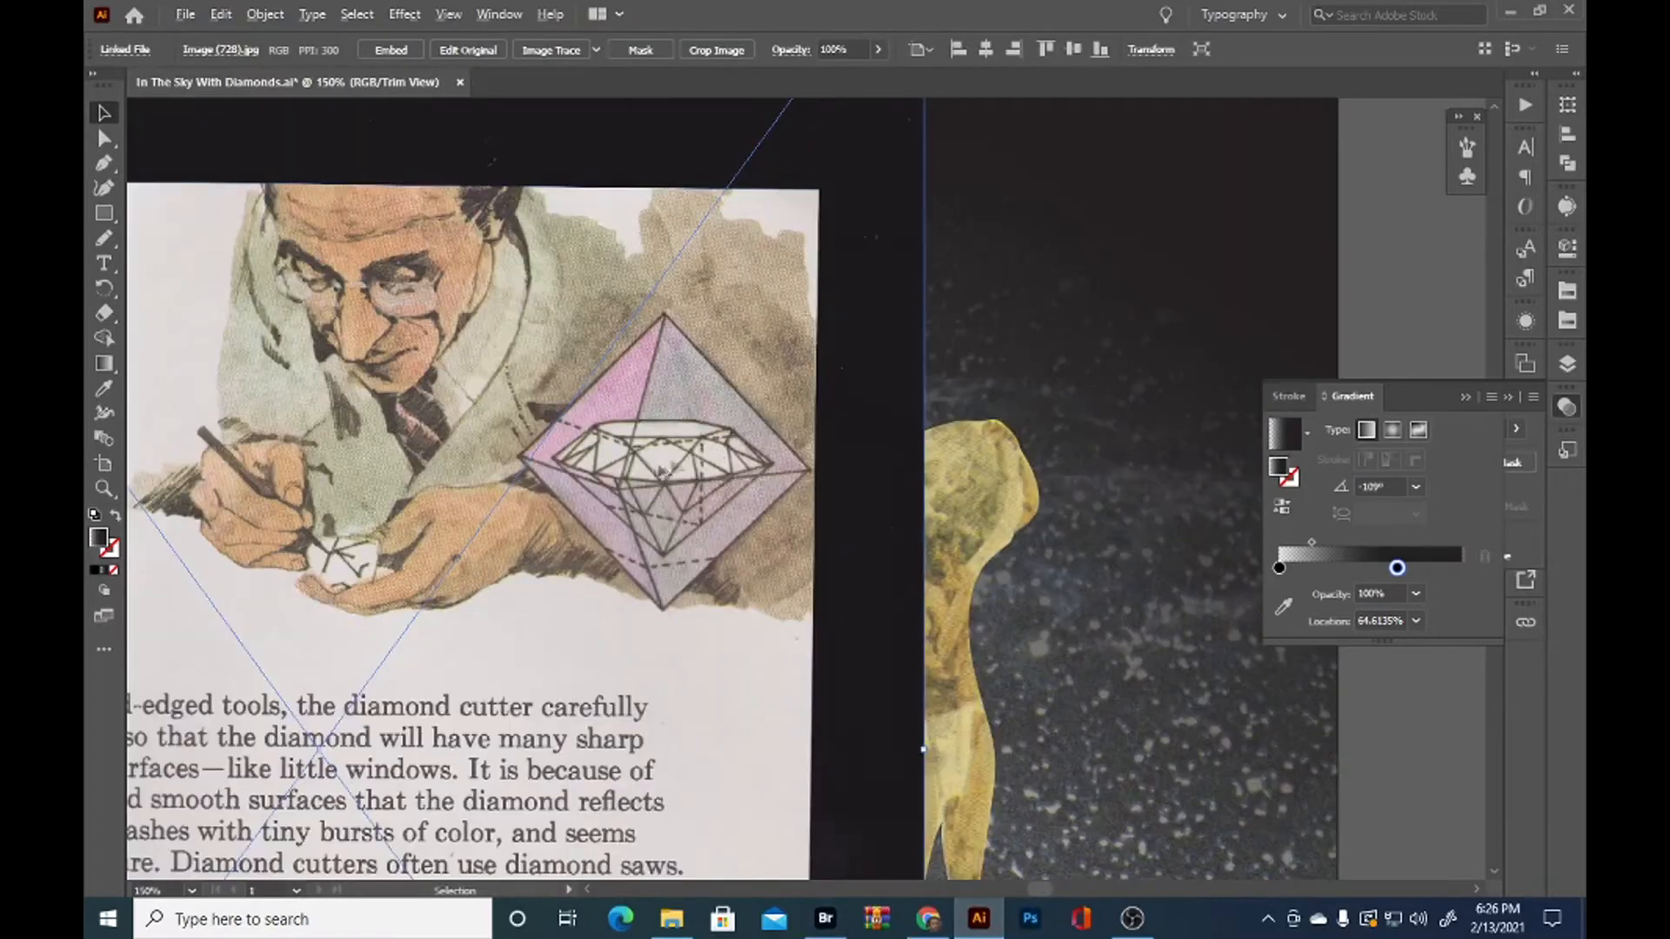
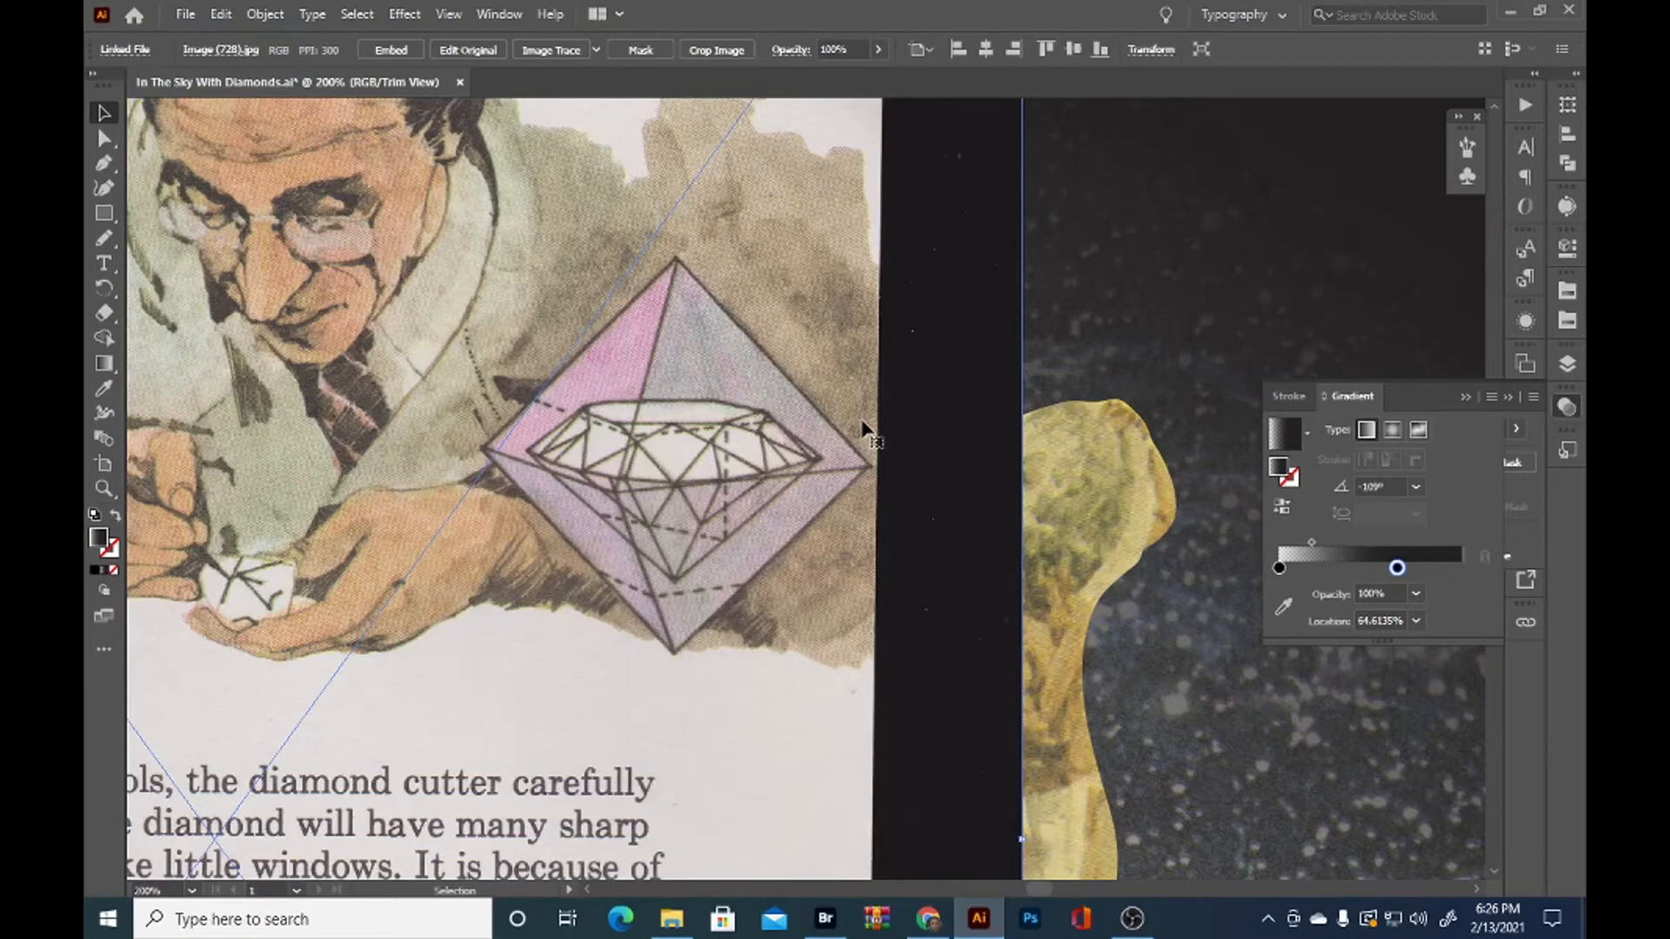
Trace the cut gem inside the pink octahedron with the Pen tool as a closed path with straight edges
key("p")
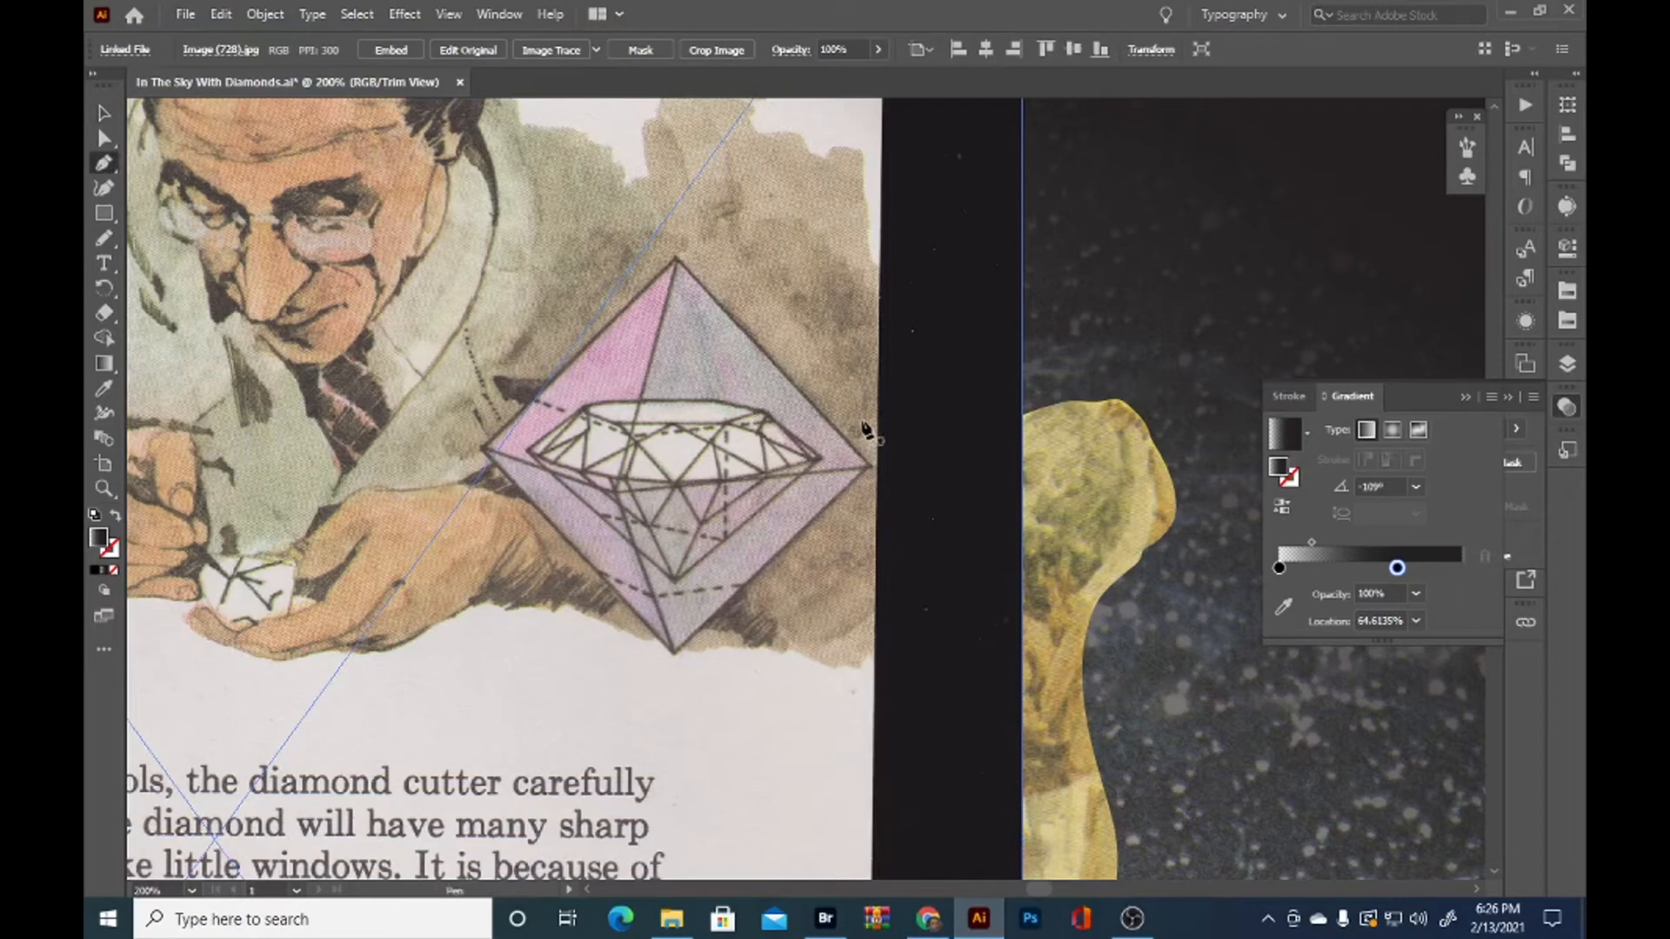
left_click(676, 583)
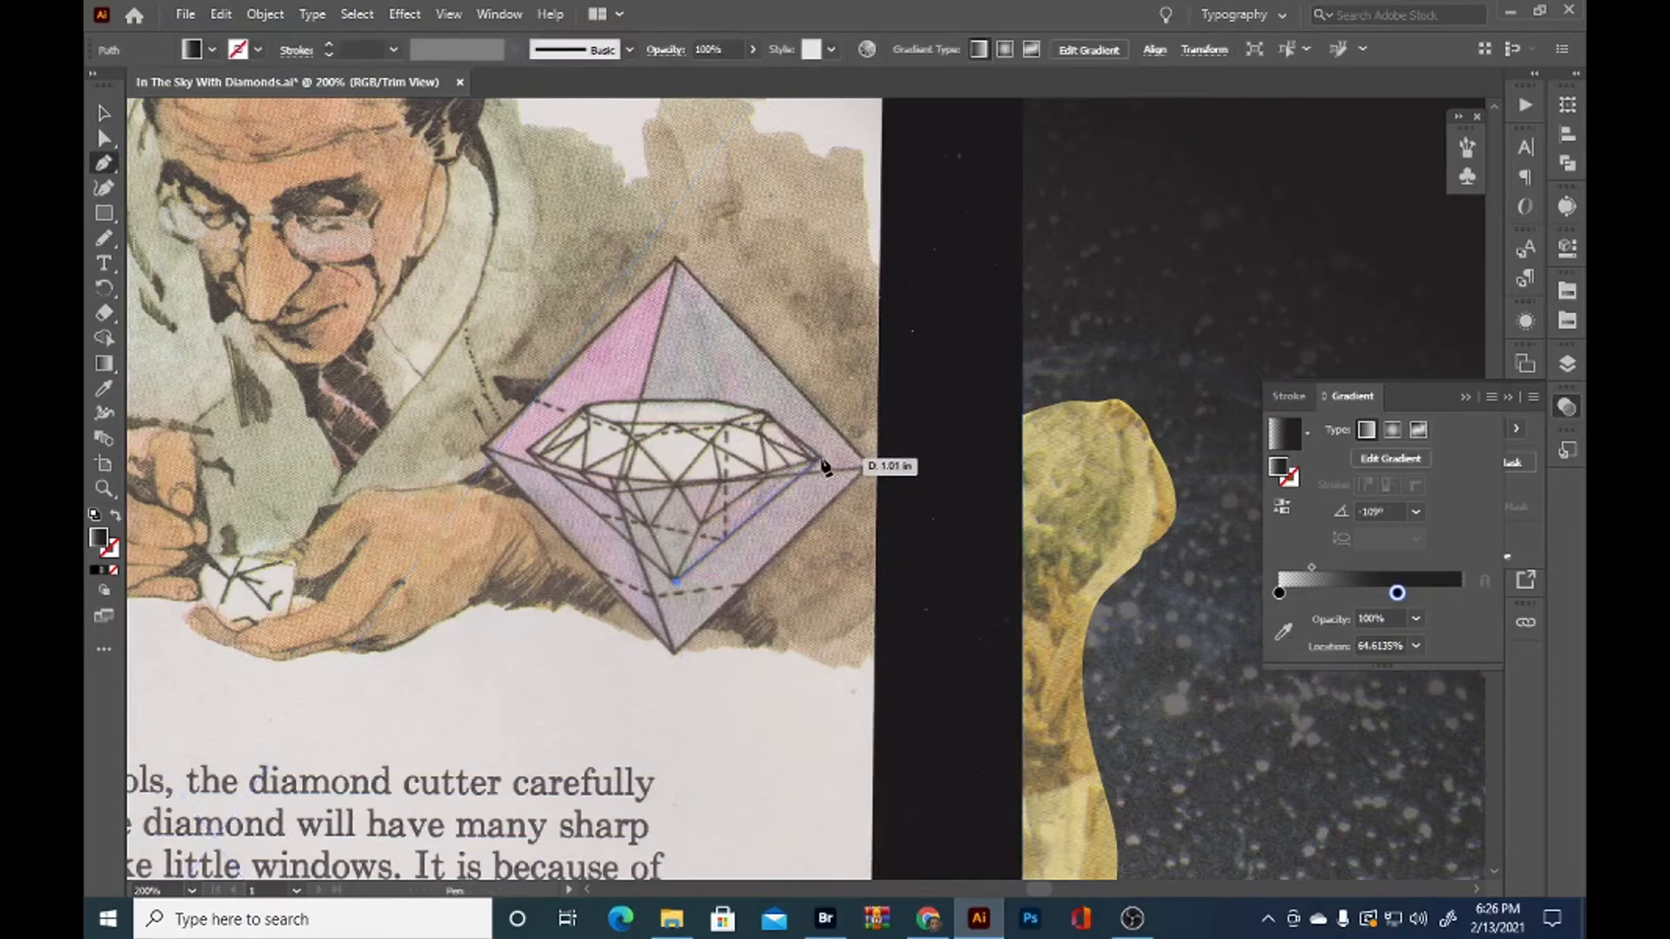
left_click(823, 461)
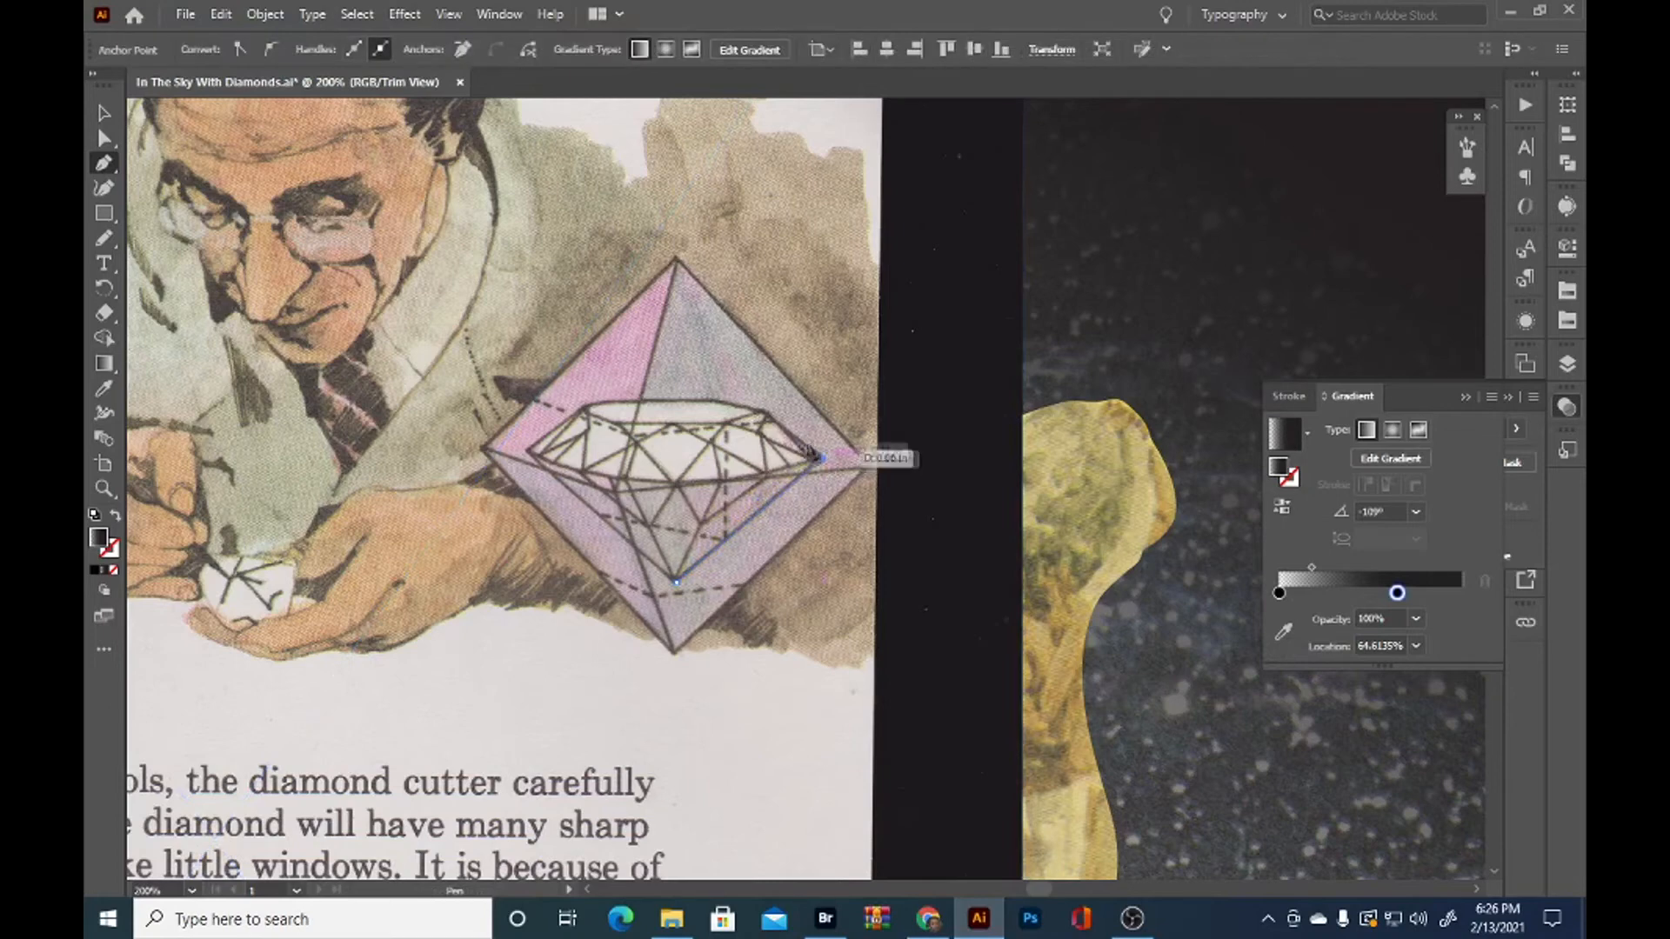
left_click(763, 411)
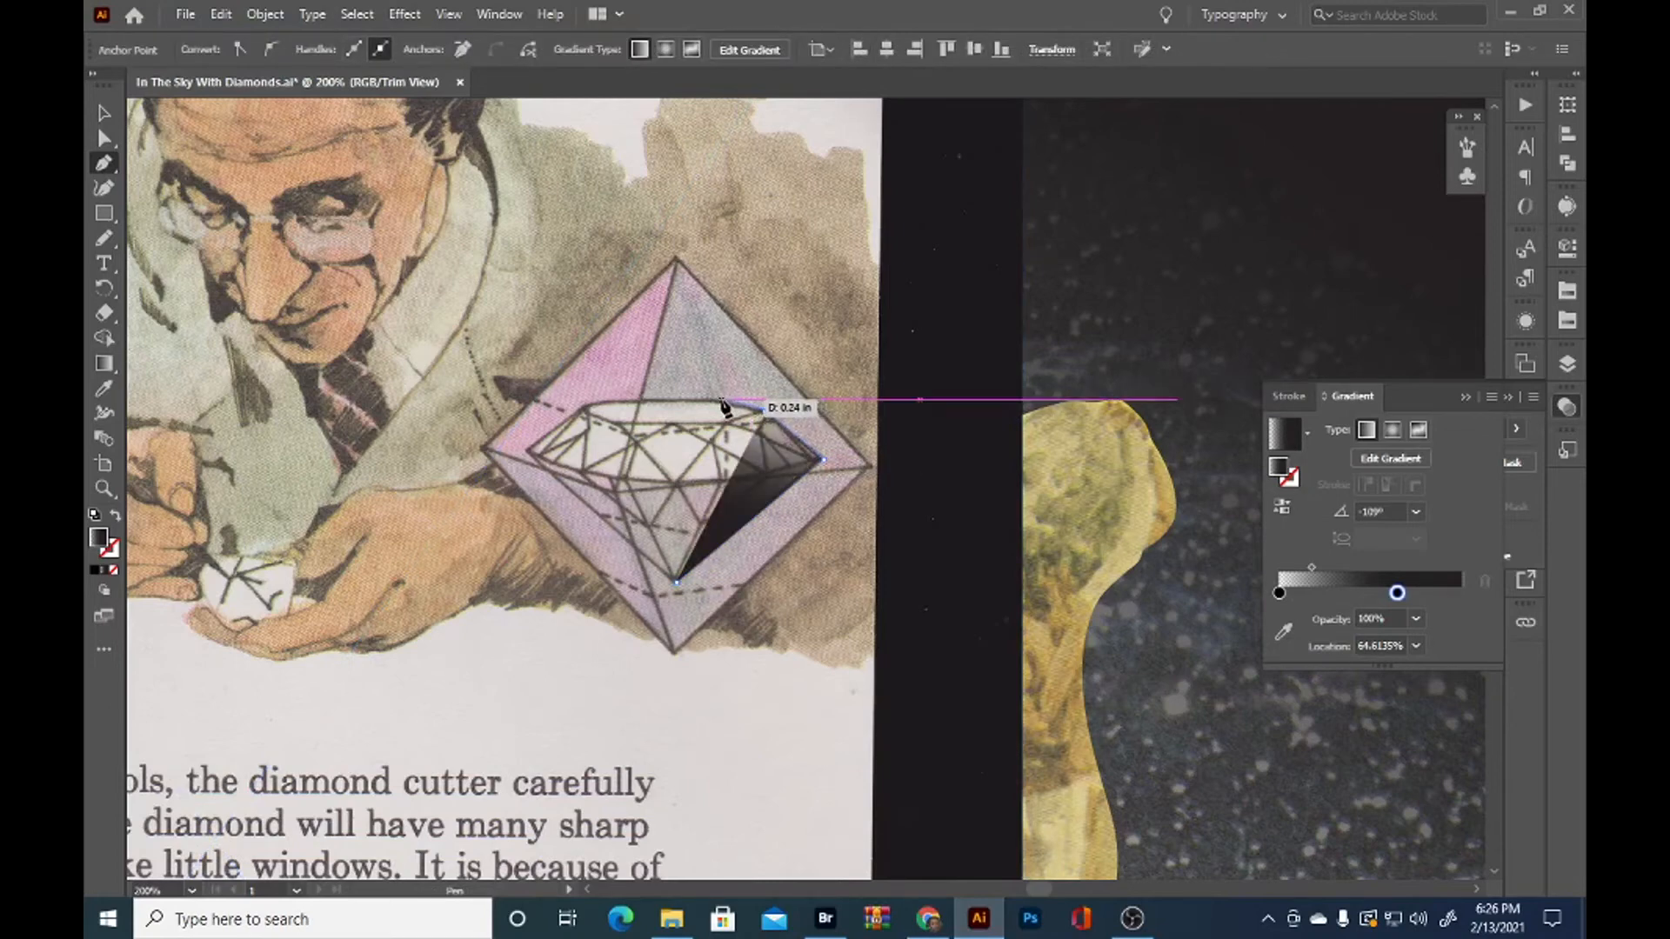
left_click(722, 402)
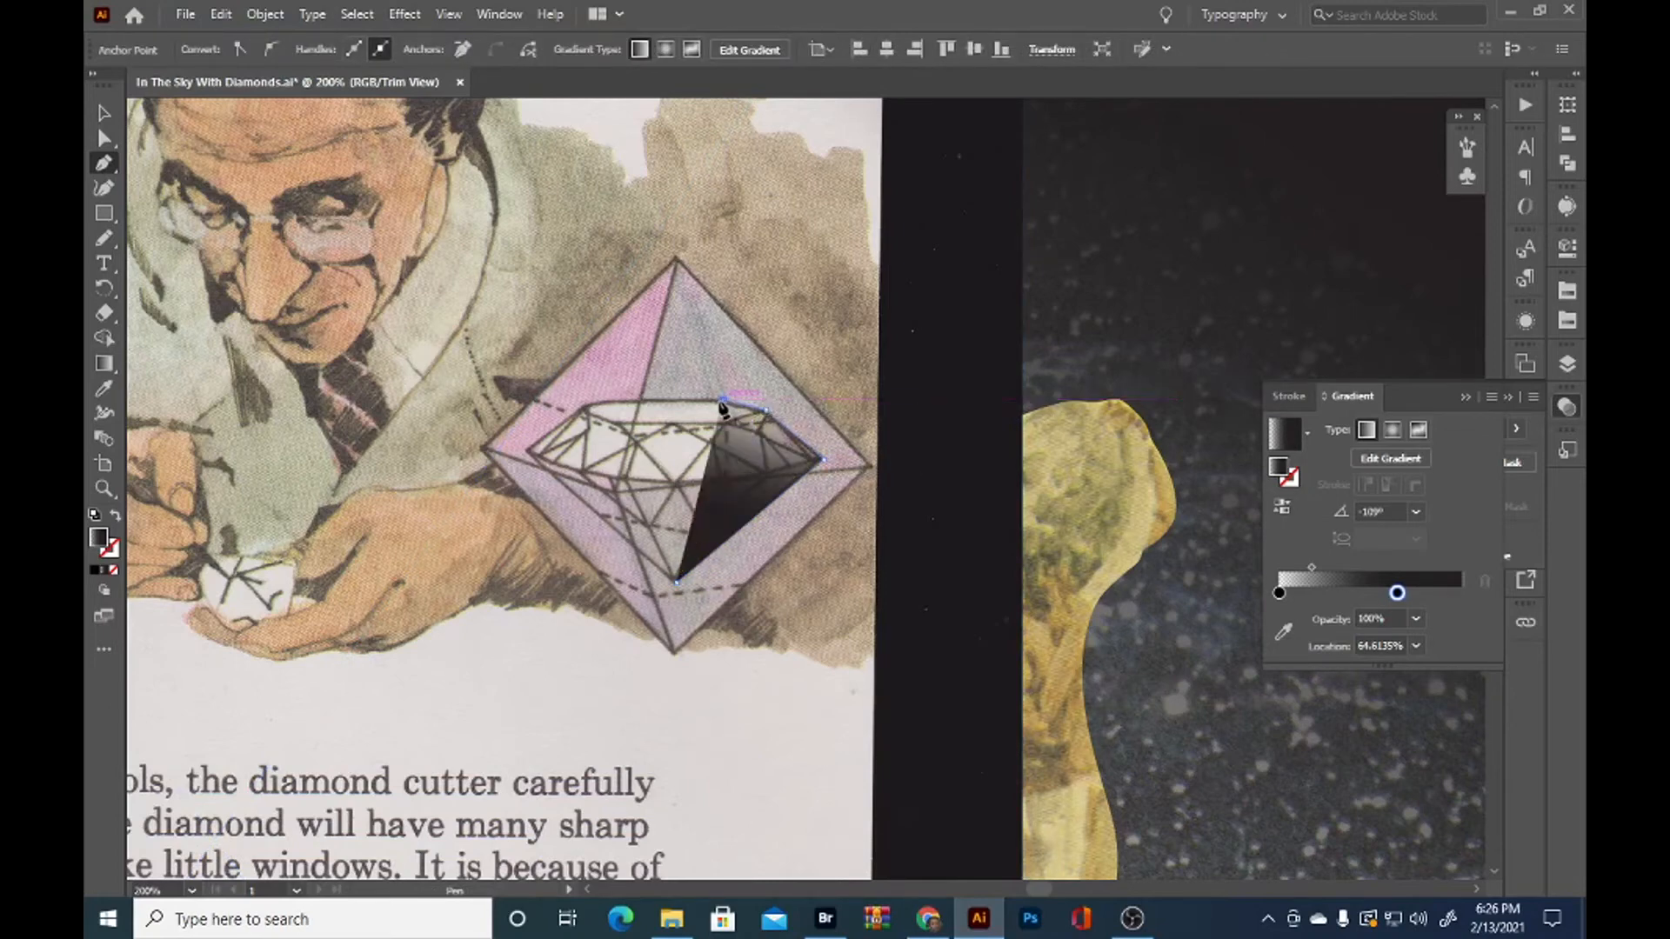
left_click(602, 400)
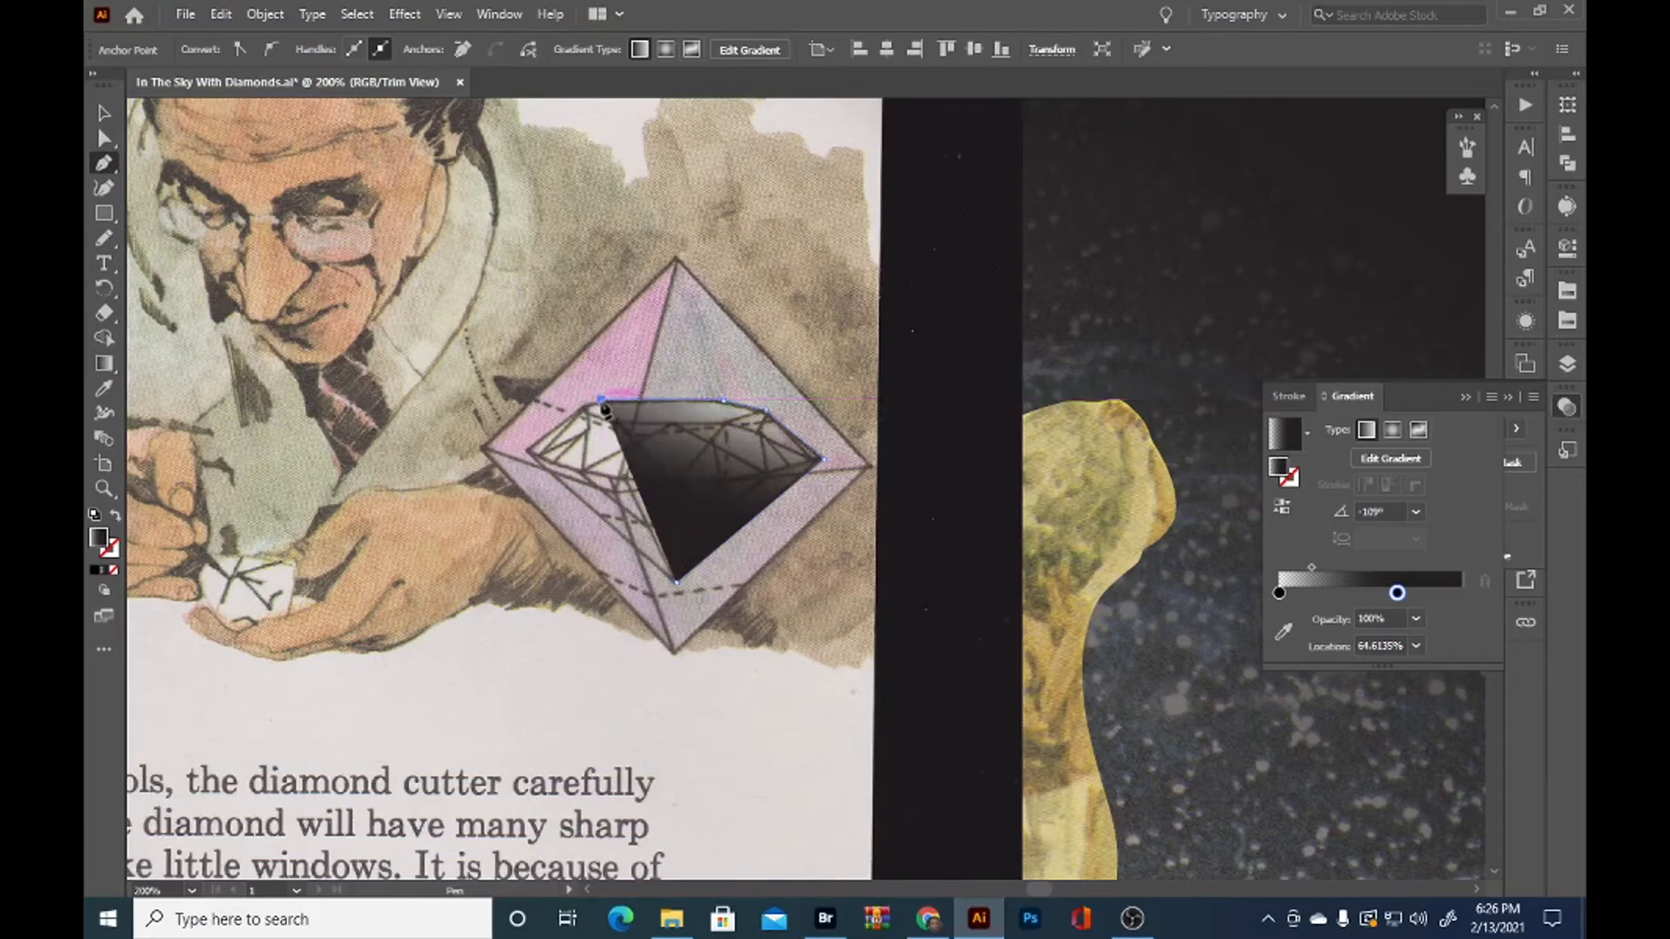
left_click(584, 406)
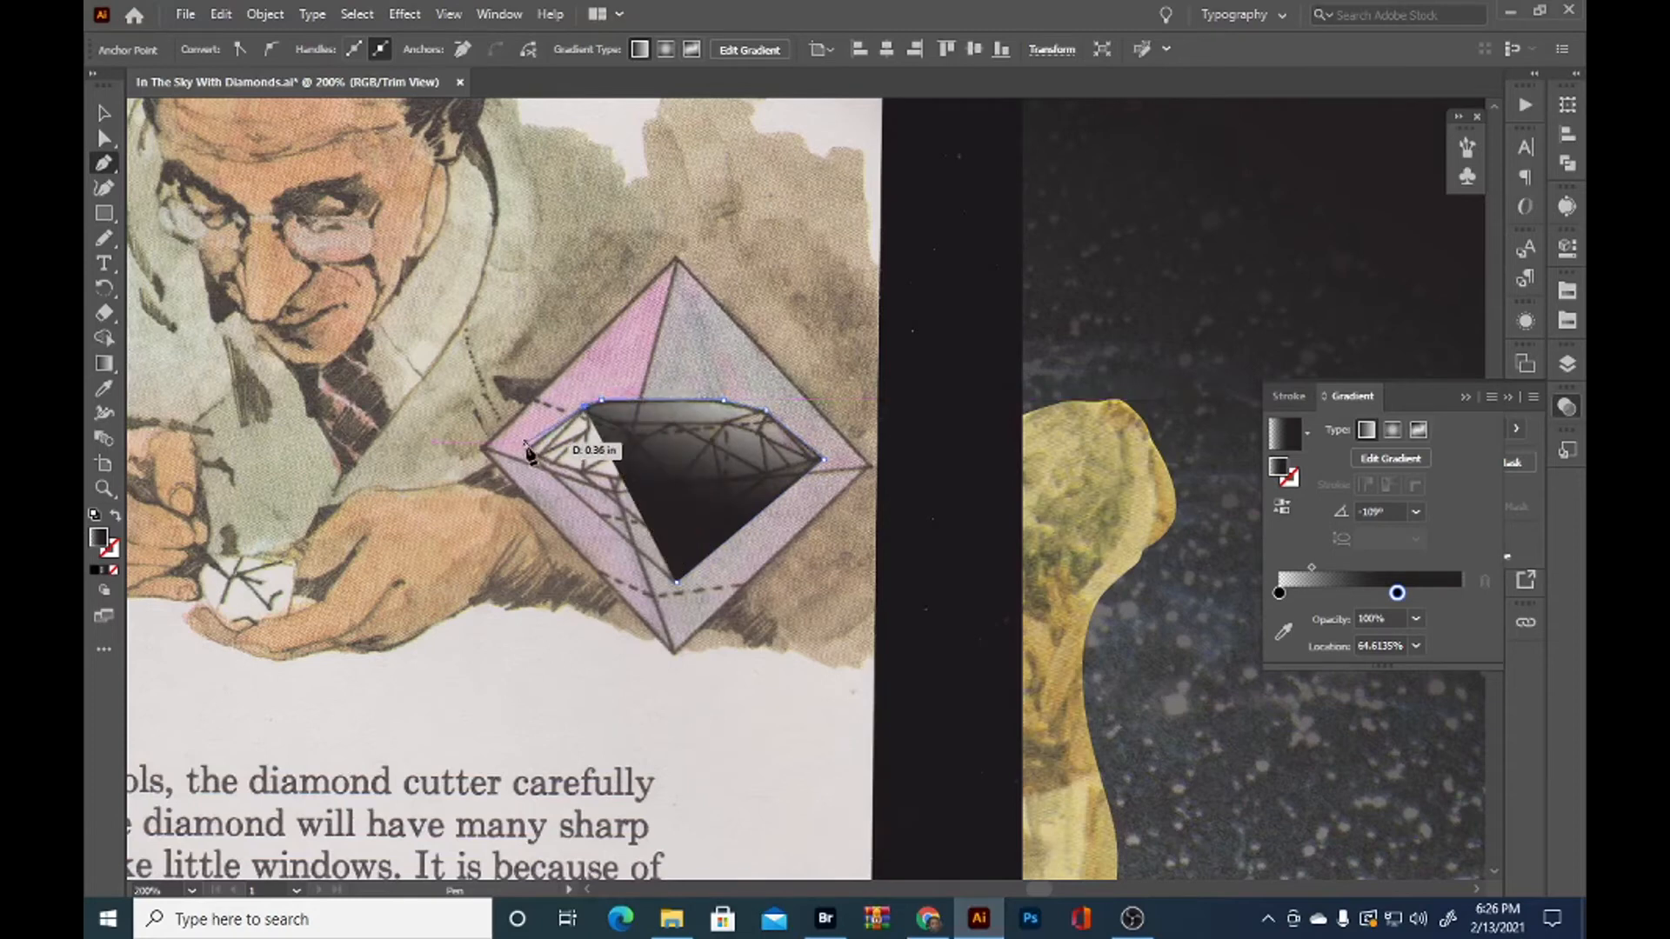
left_click(529, 451)
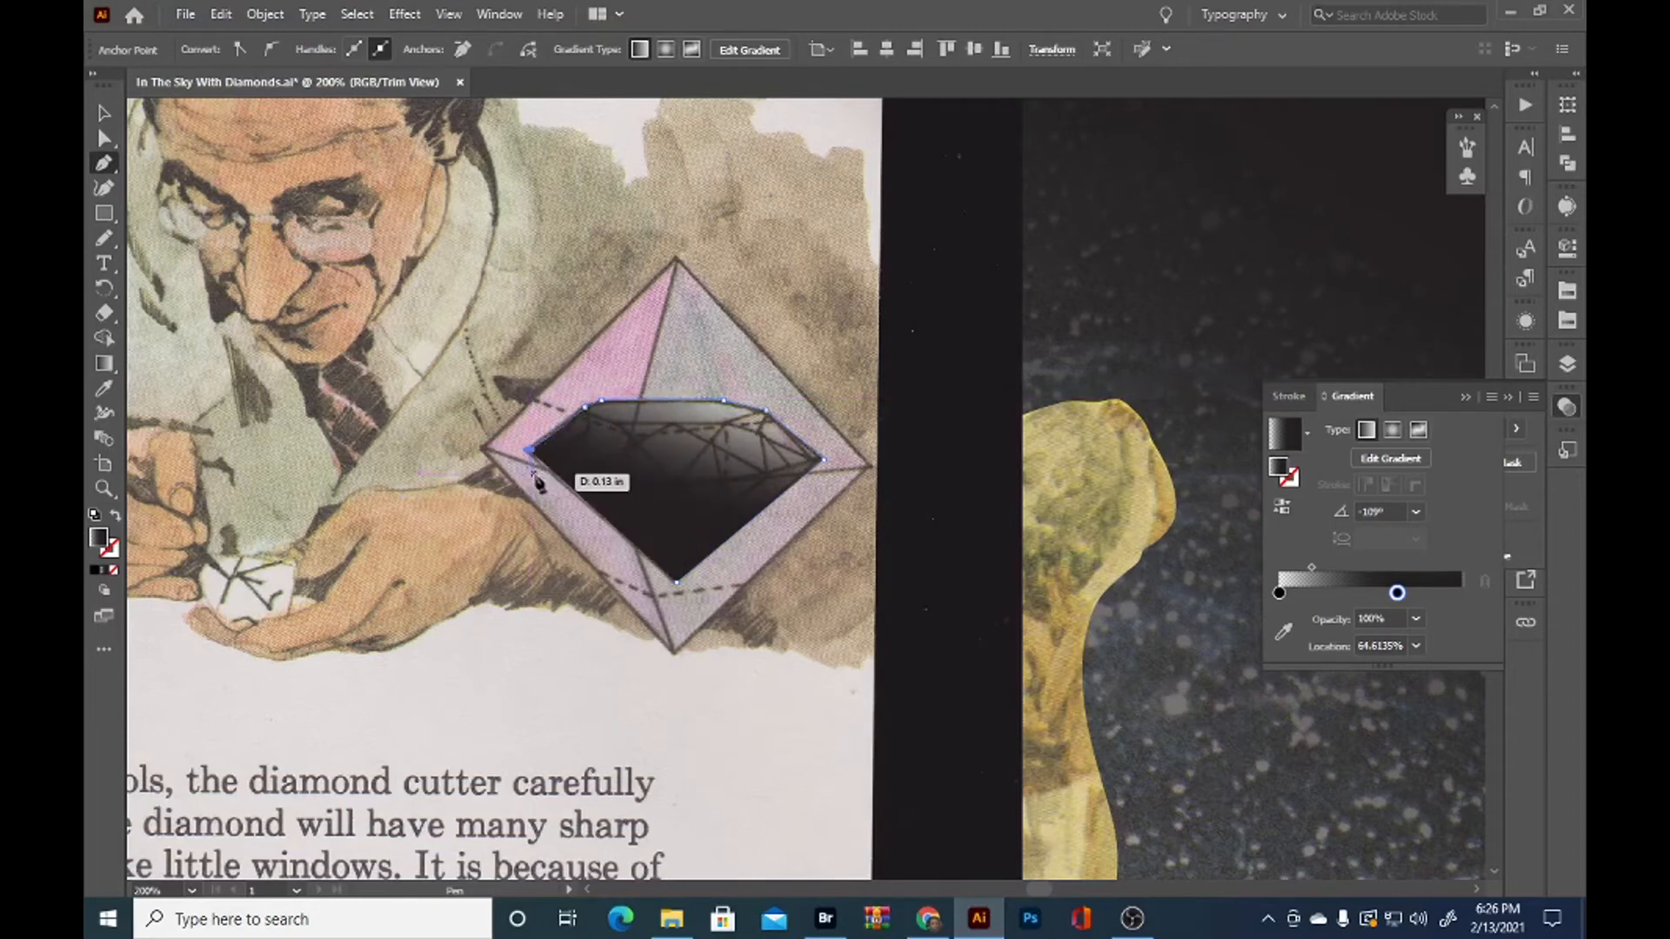
left_click(677, 582)
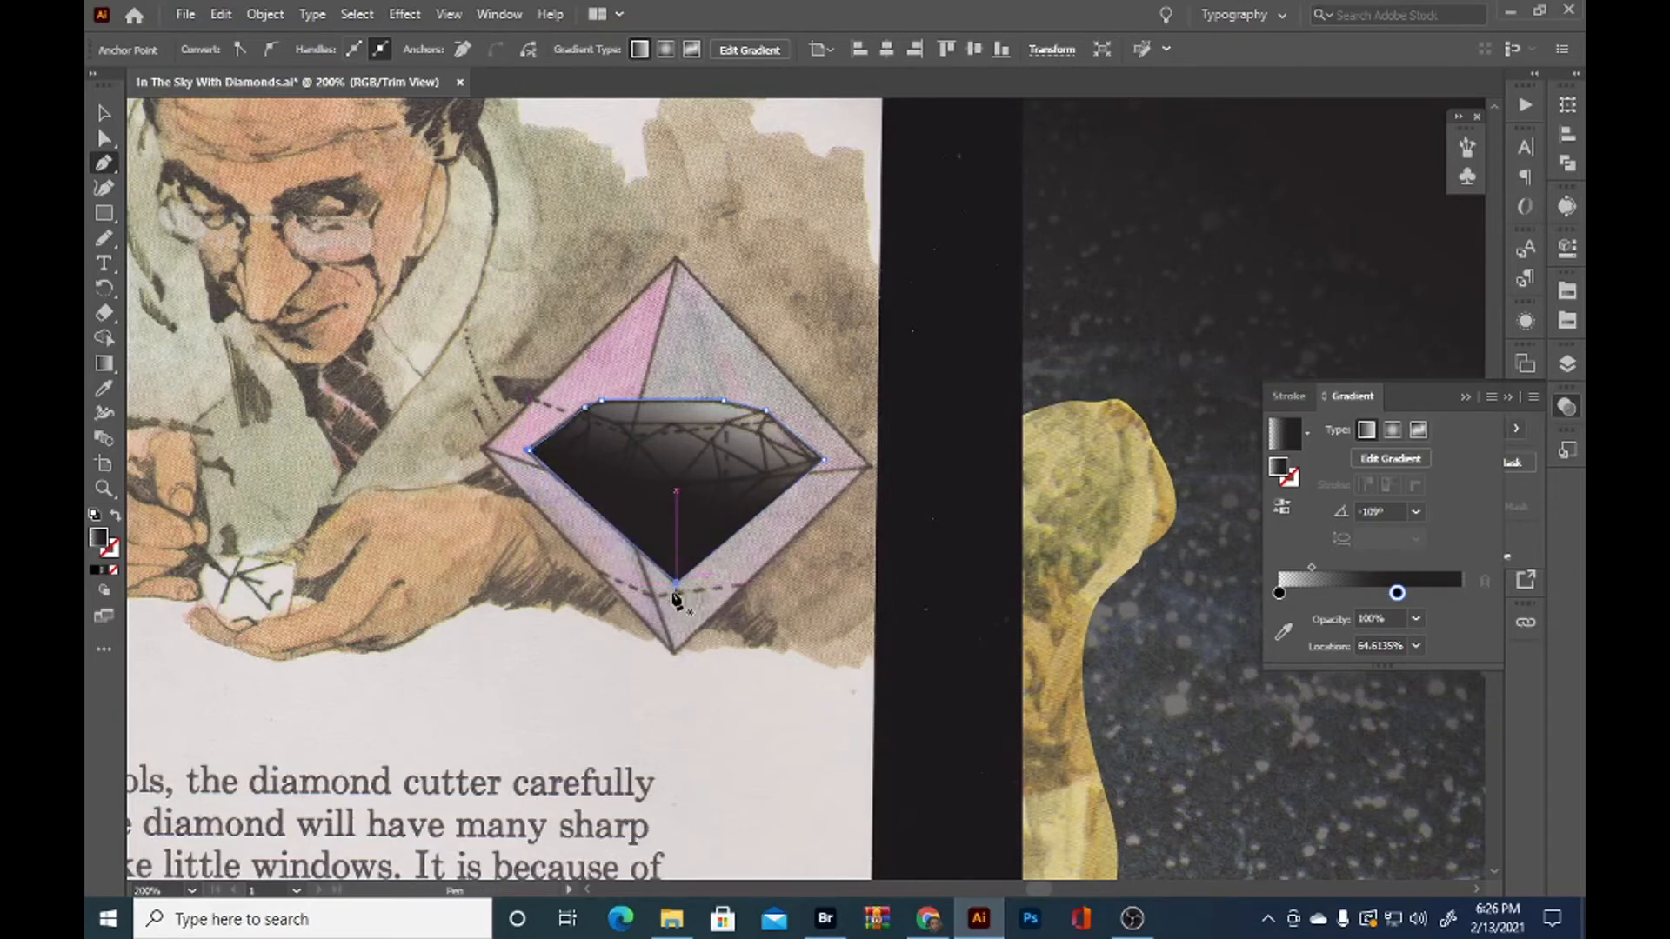
key("v")
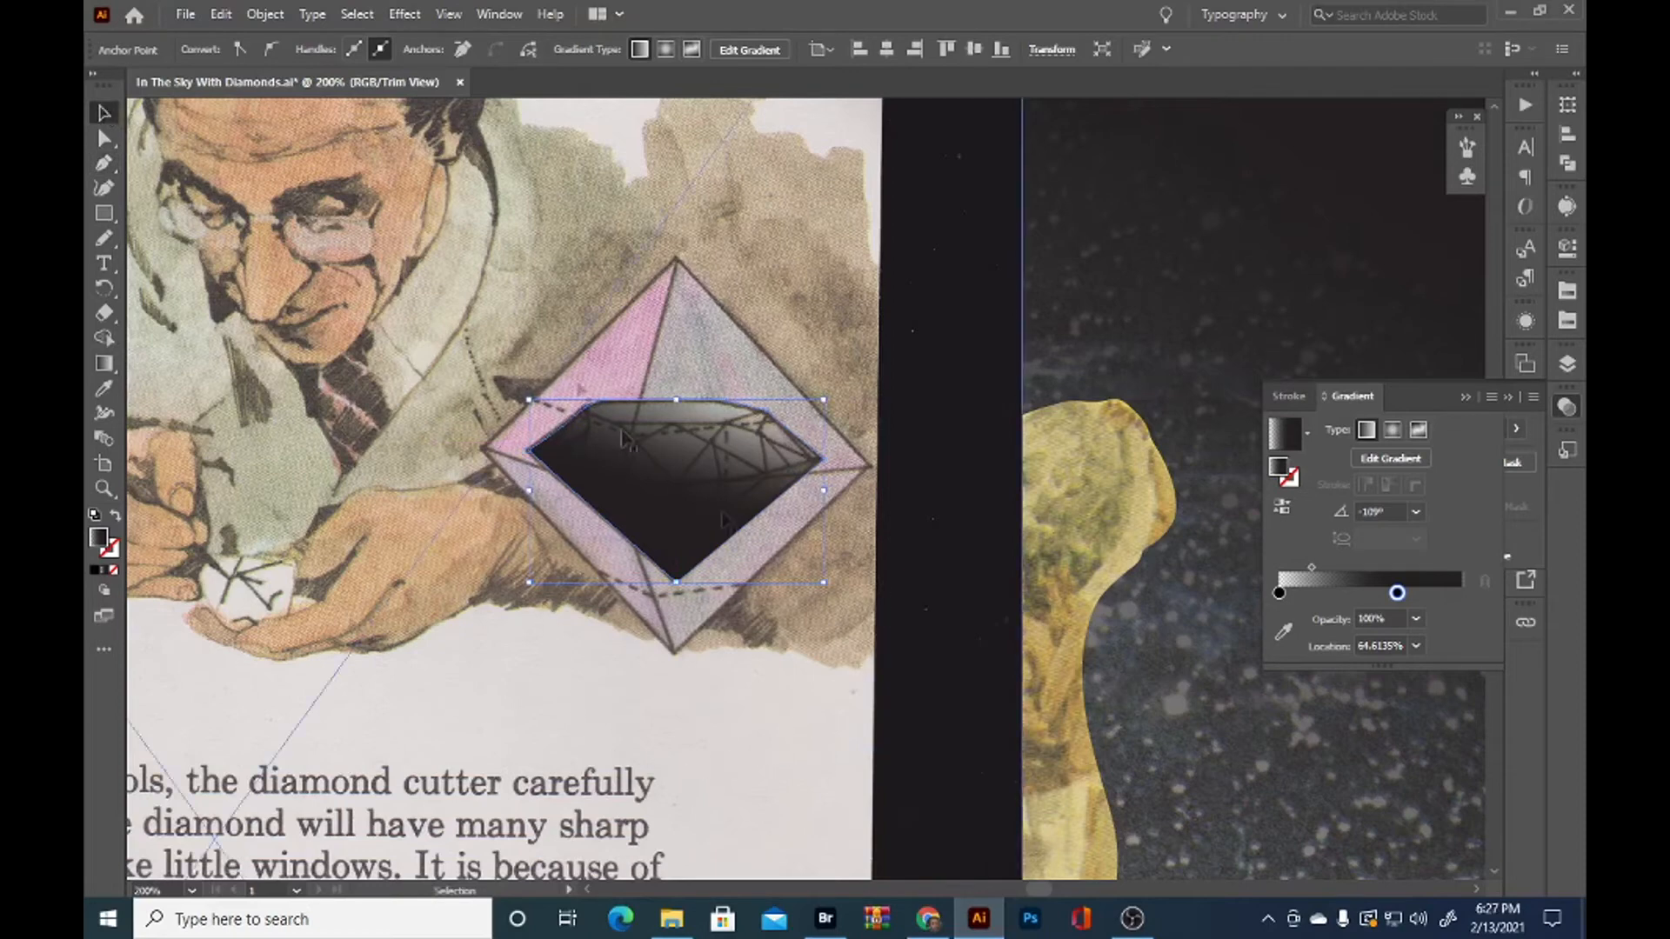
Select the traced gem path together with the linked scan and make a clipping mask from them
left_click(1567, 364)
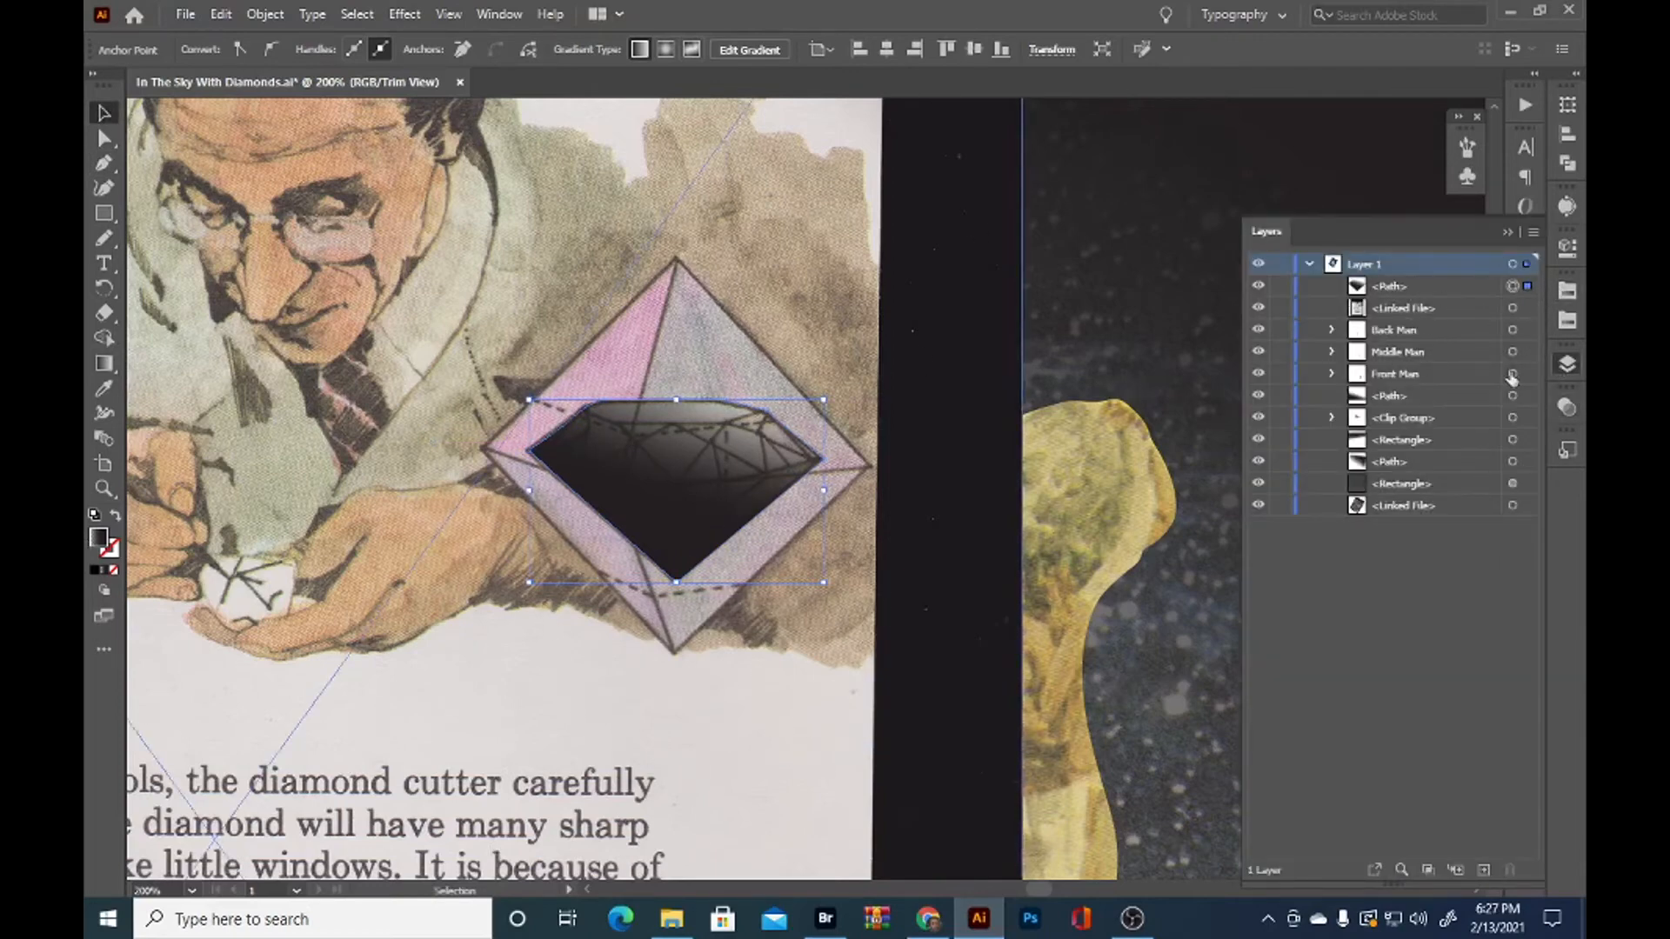
left_click(1528, 308, "shift")
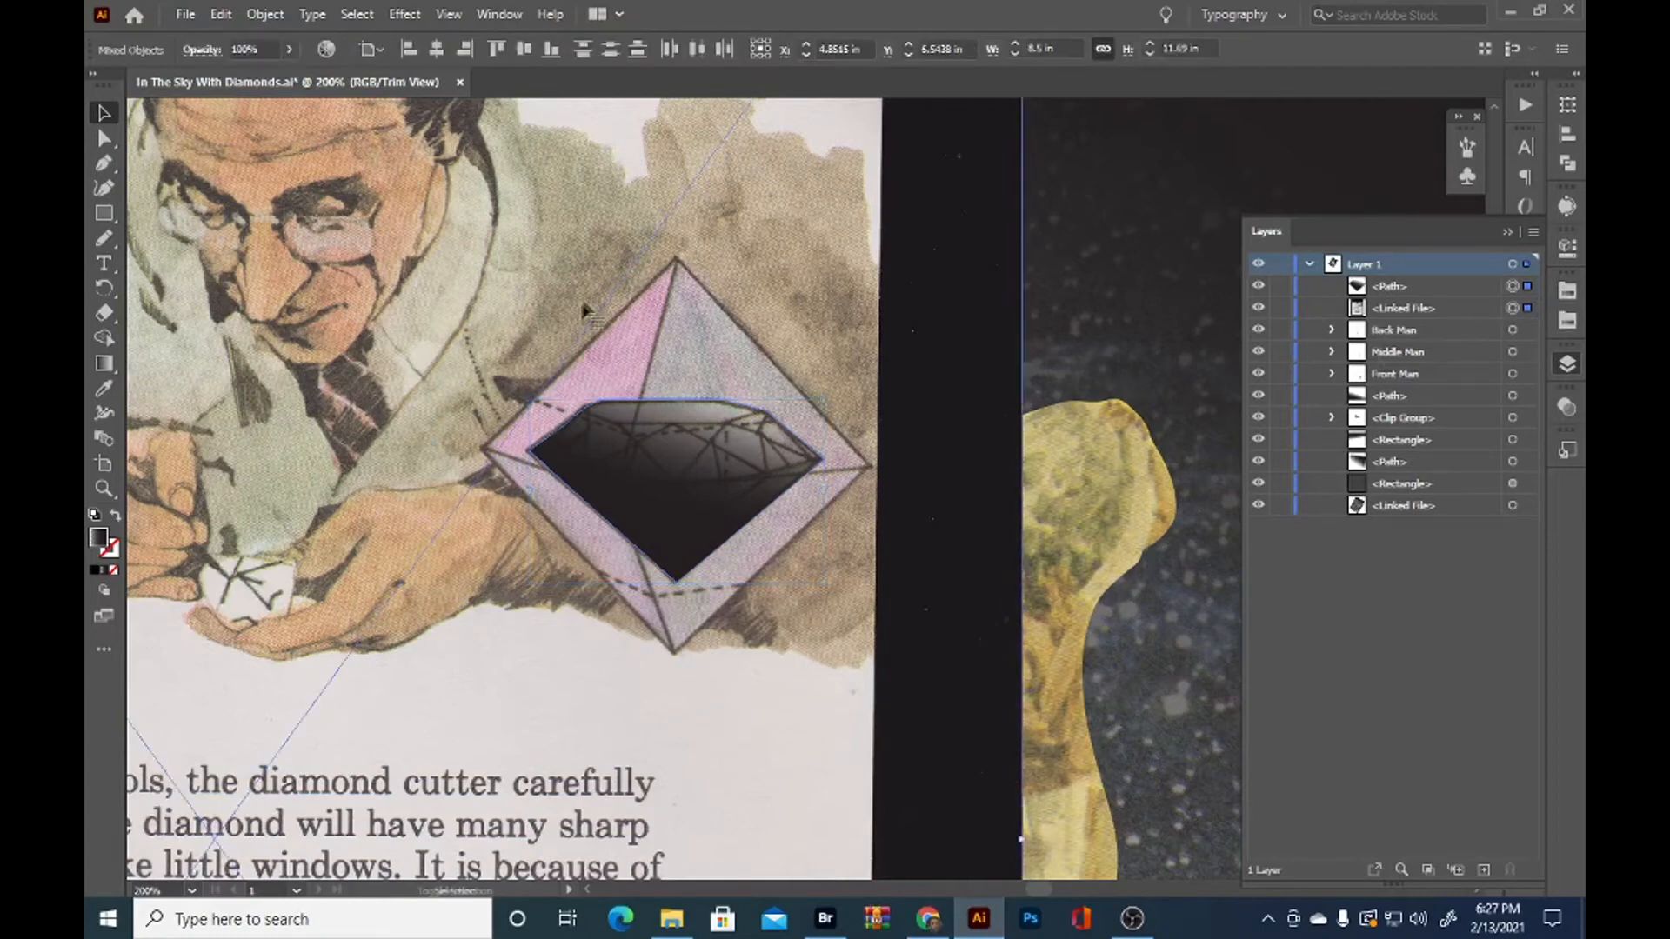
right_click(706, 493)
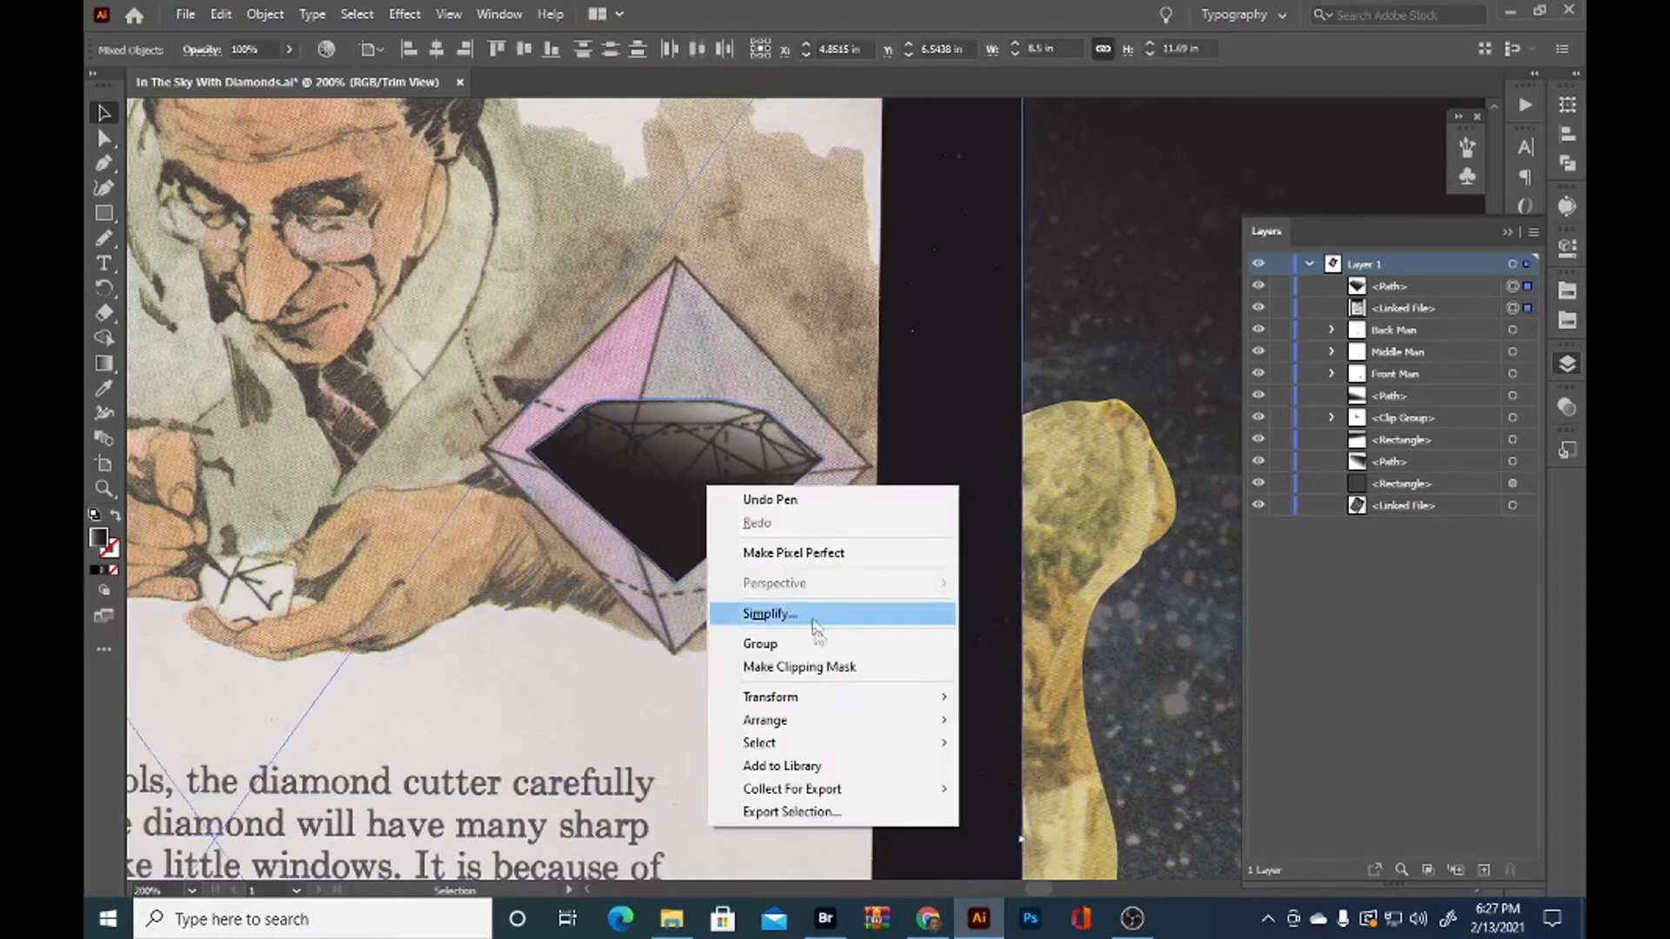
left_click(818, 667)
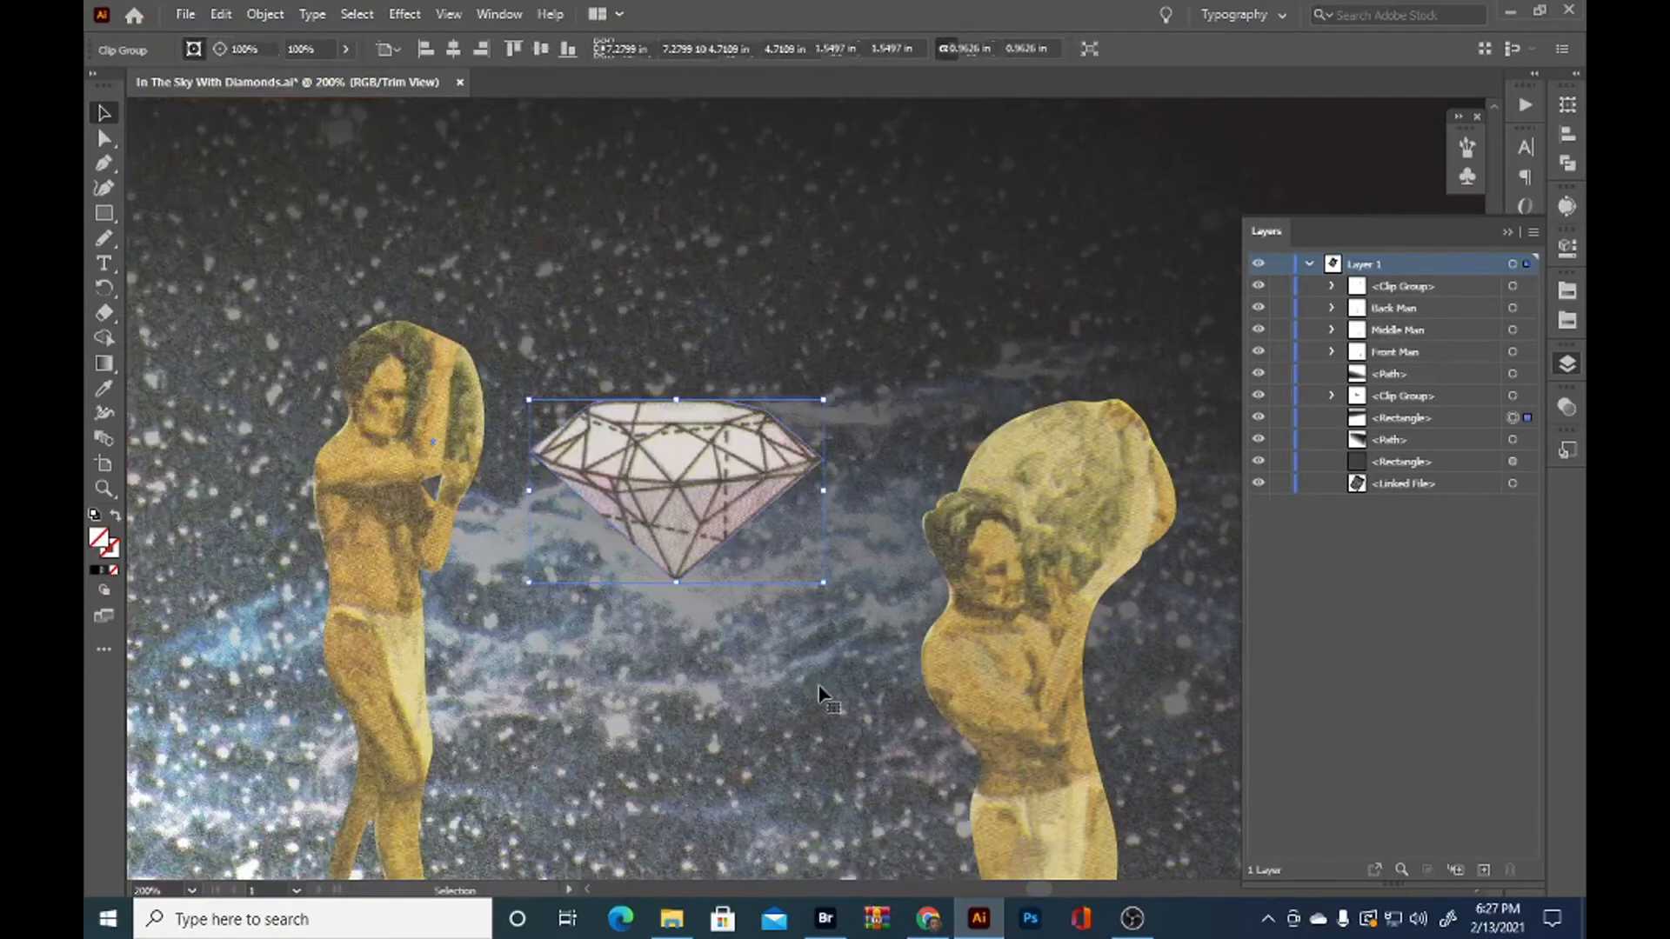
Move the clipped diamond into the open sky just beyond the boulder carried by the front man
scroll(819, 701, "down", 3)
left_click_drag(811, 733, 575, 617)
scroll(674, 535, "up", 2)
scroll(677, 534, "up", 4)
left_click_drag(708, 565, 1009, 578)
scroll(884, 570, "up", 1)
scroll(954, 613, "up", 2)
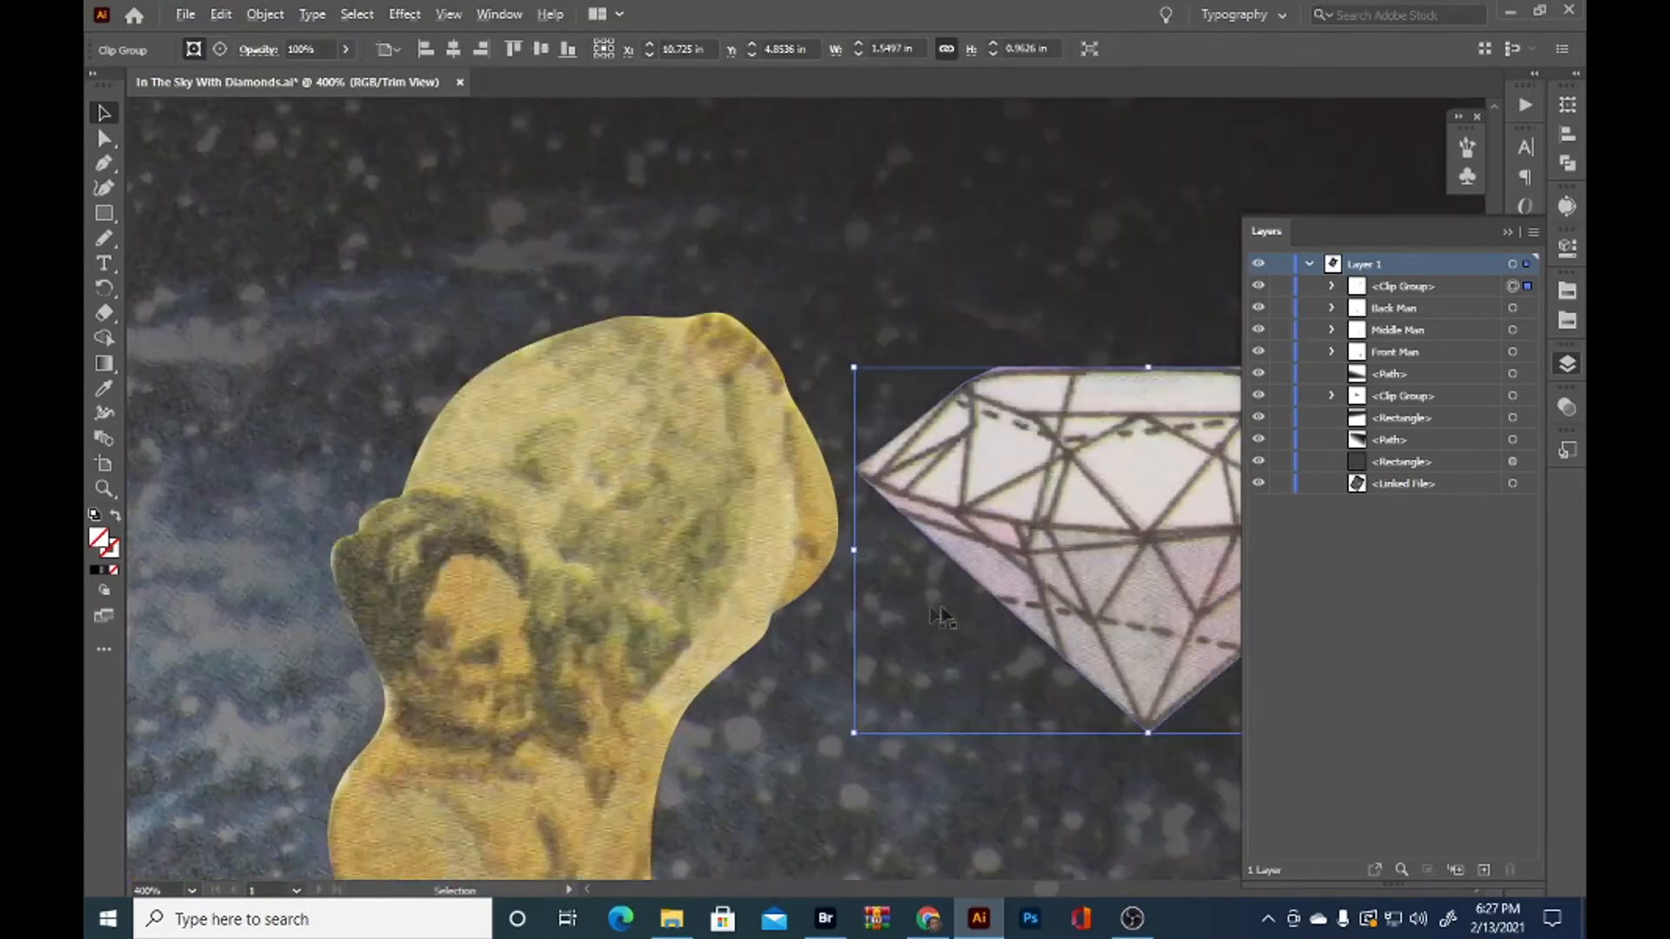
Select the Front Man clipping group and paste a copy of it in place directly in front
left_click(703, 628)
left_click_drag(703, 635, 697, 541)
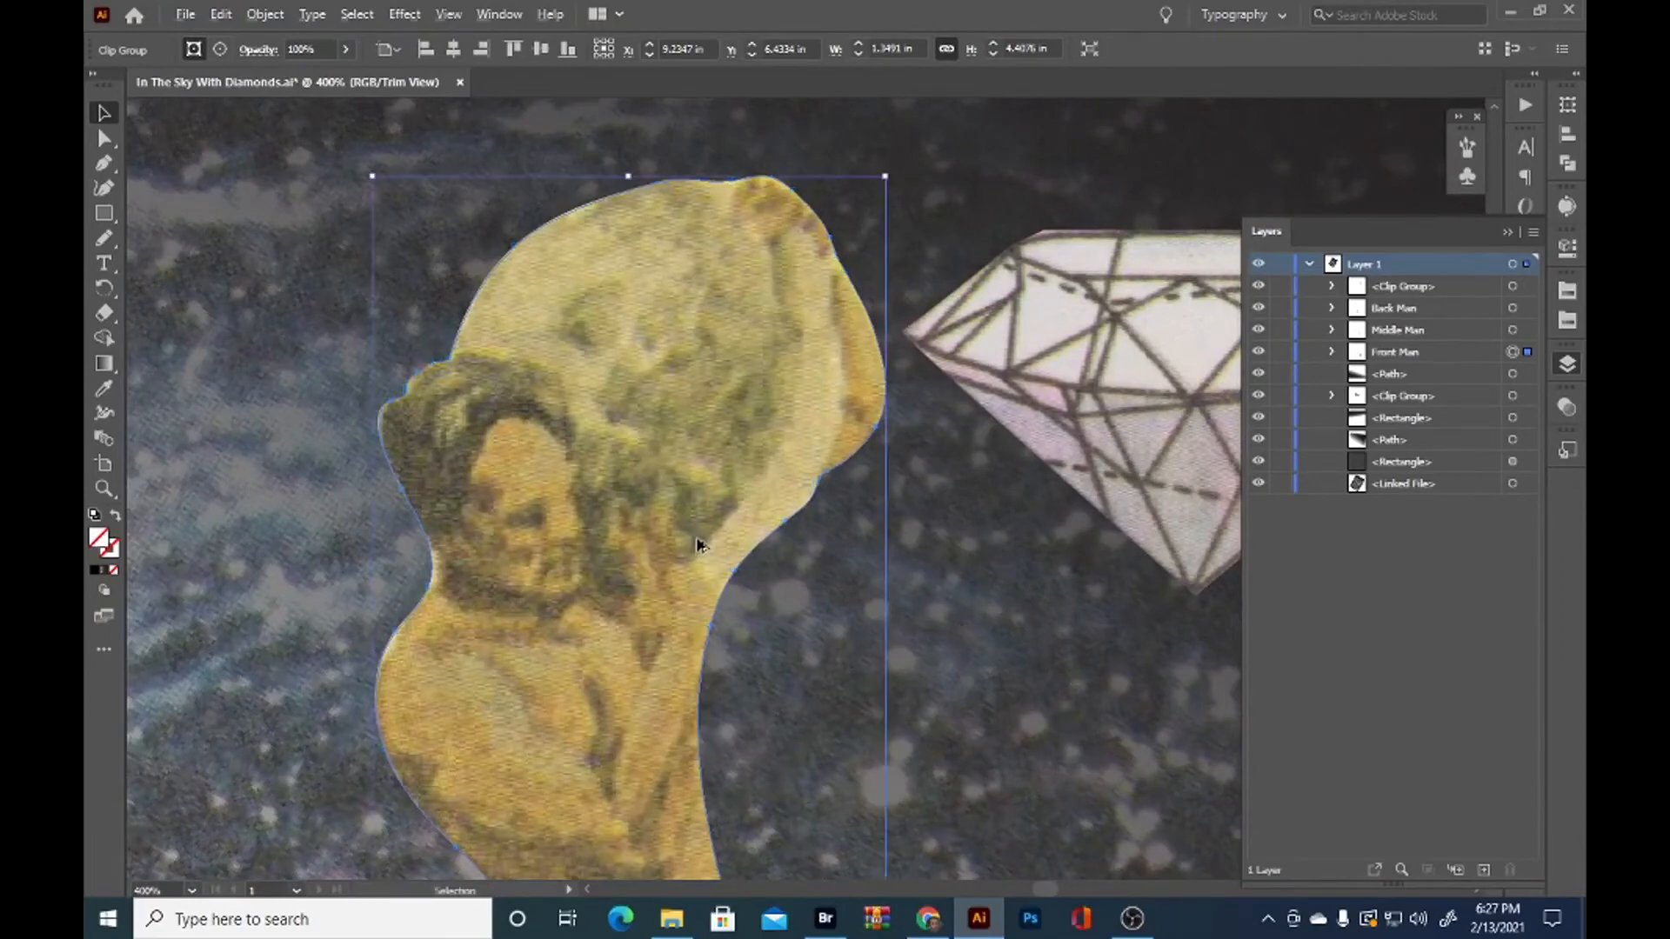
scroll(696, 549, "down", 1)
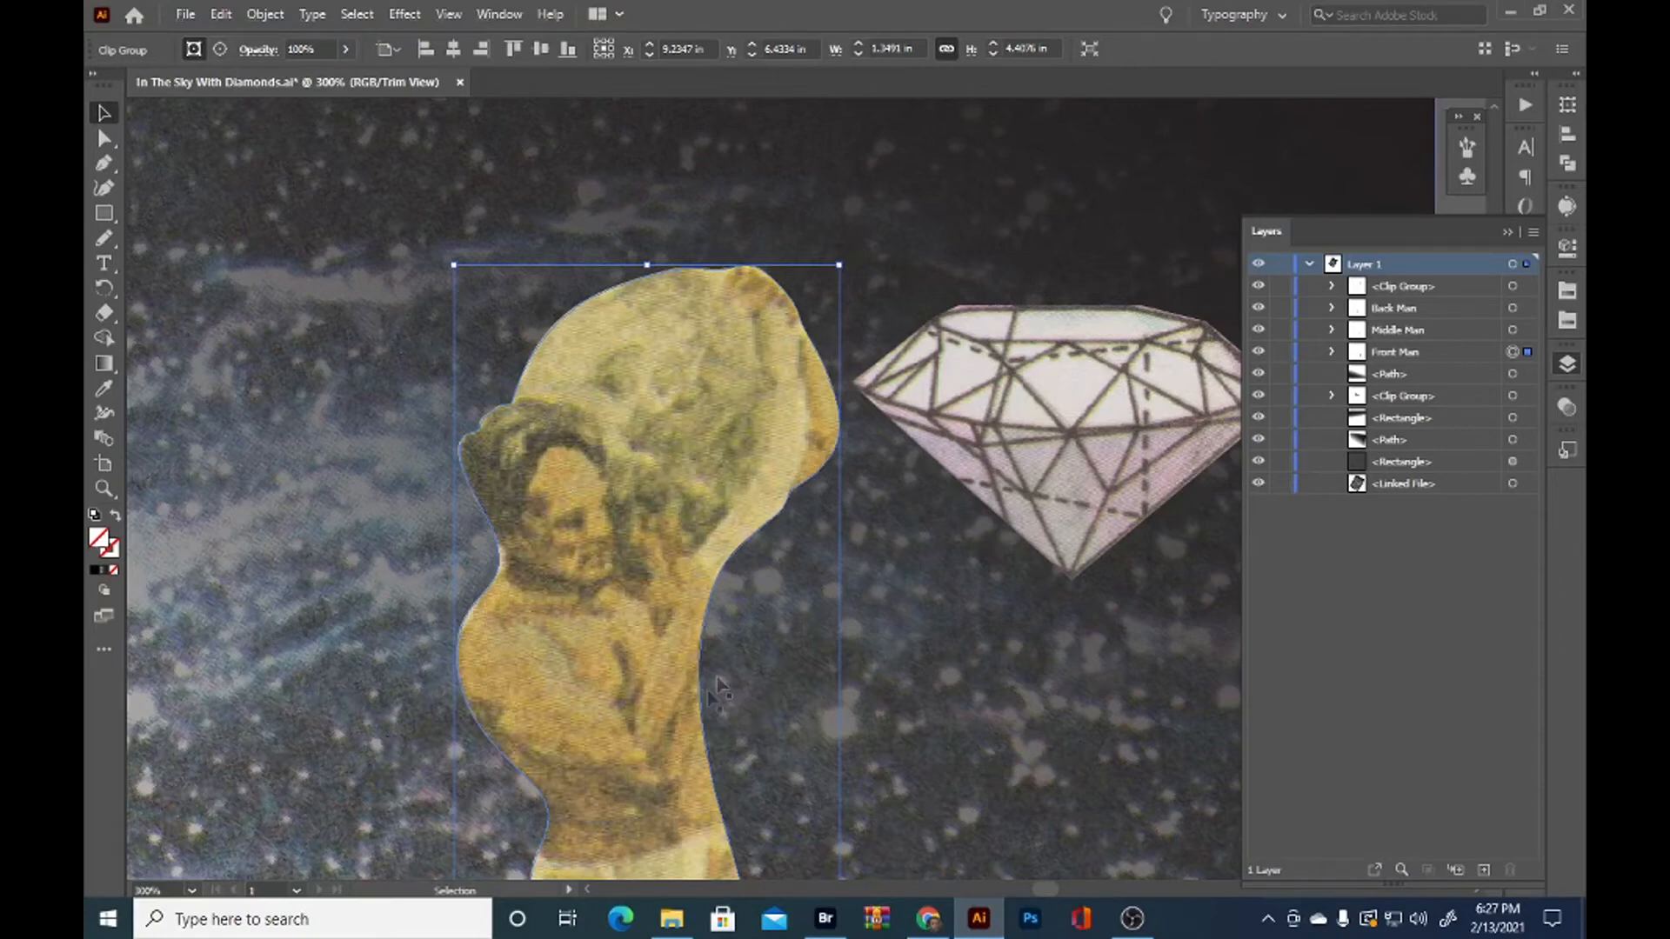
scroll(853, 731, "down", 1)
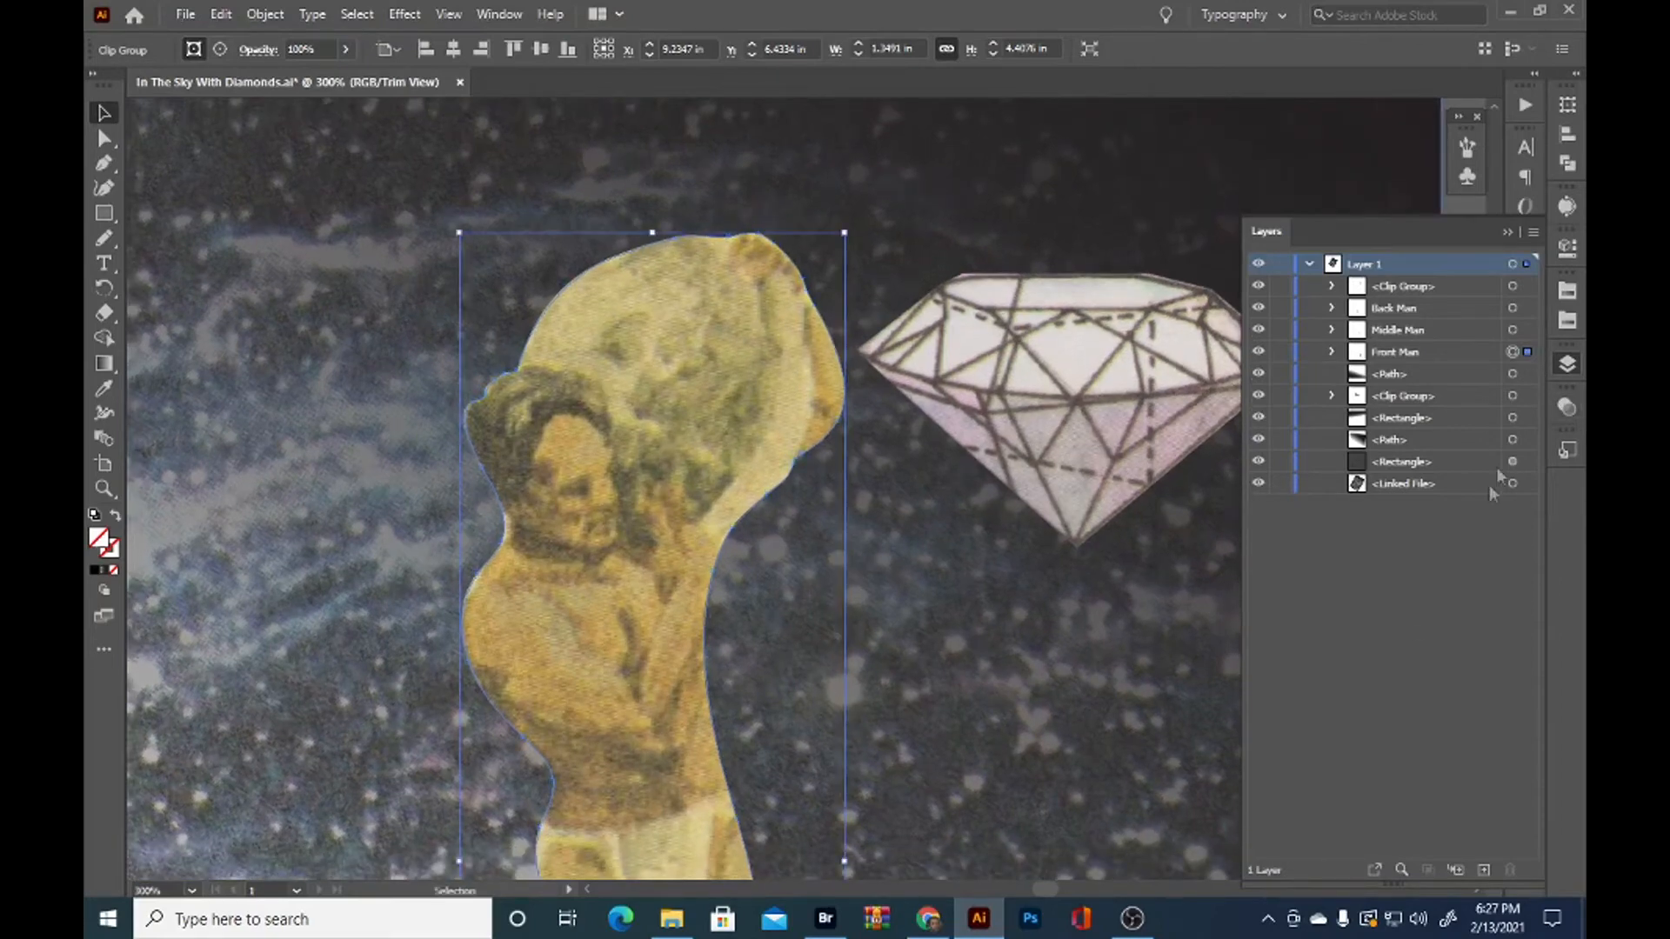
left_click(1474, 587)
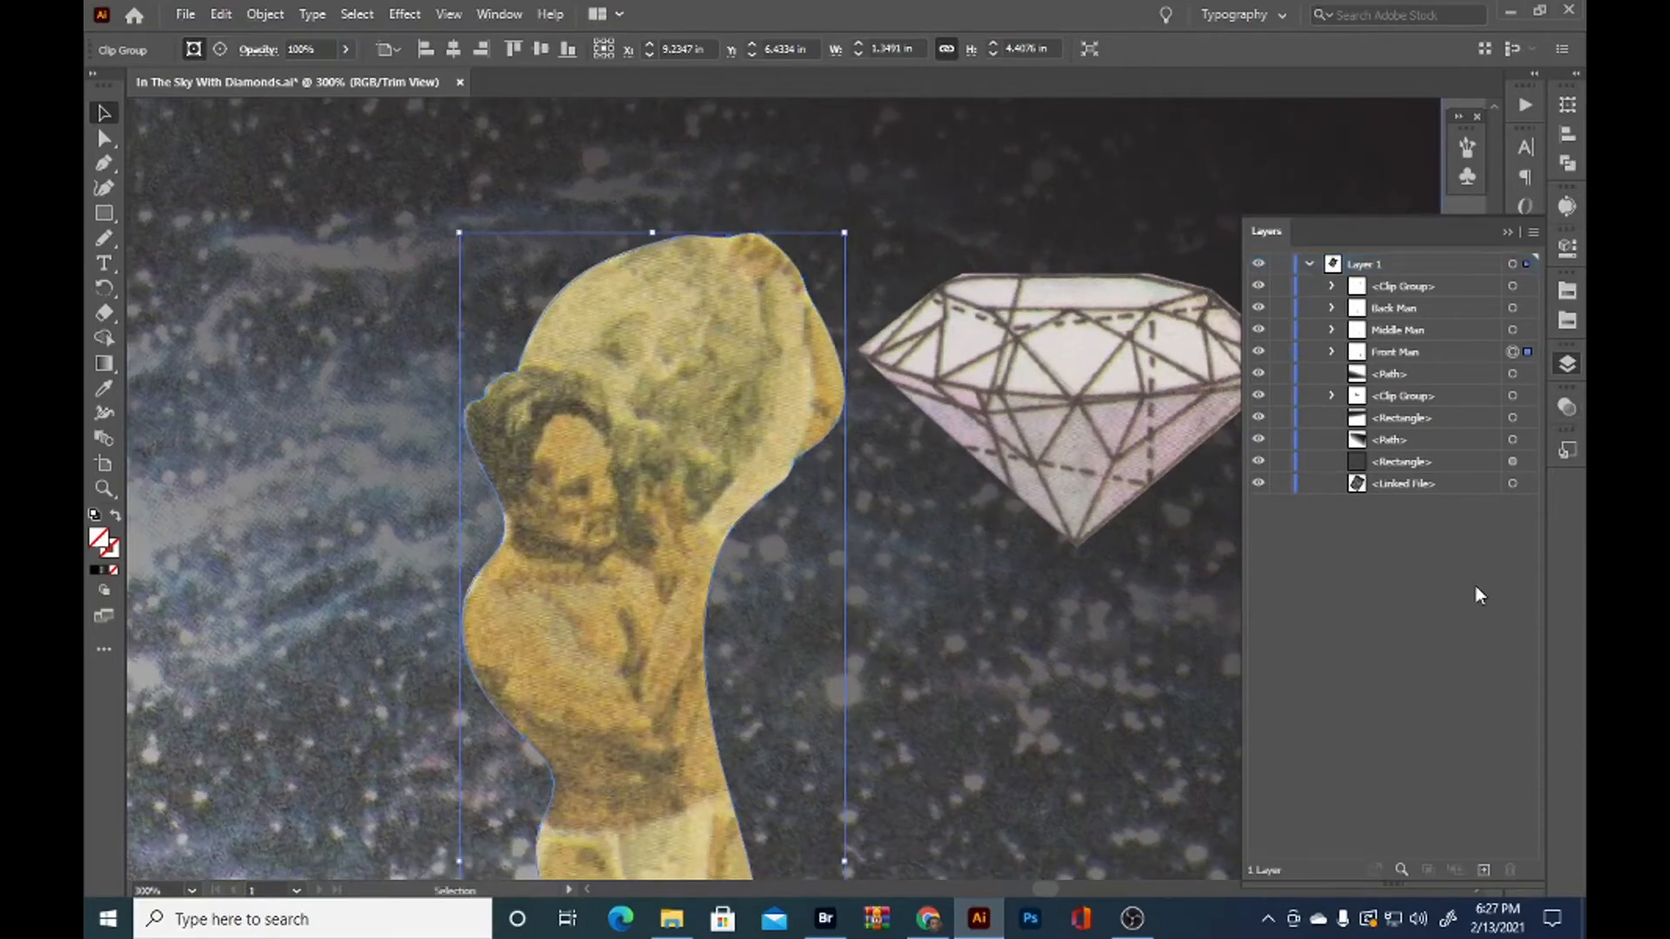
left_click(820, 728)
left_click(685, 609)
key("a")
key("ctrl+c")
key("ctrl+f")
key("v")
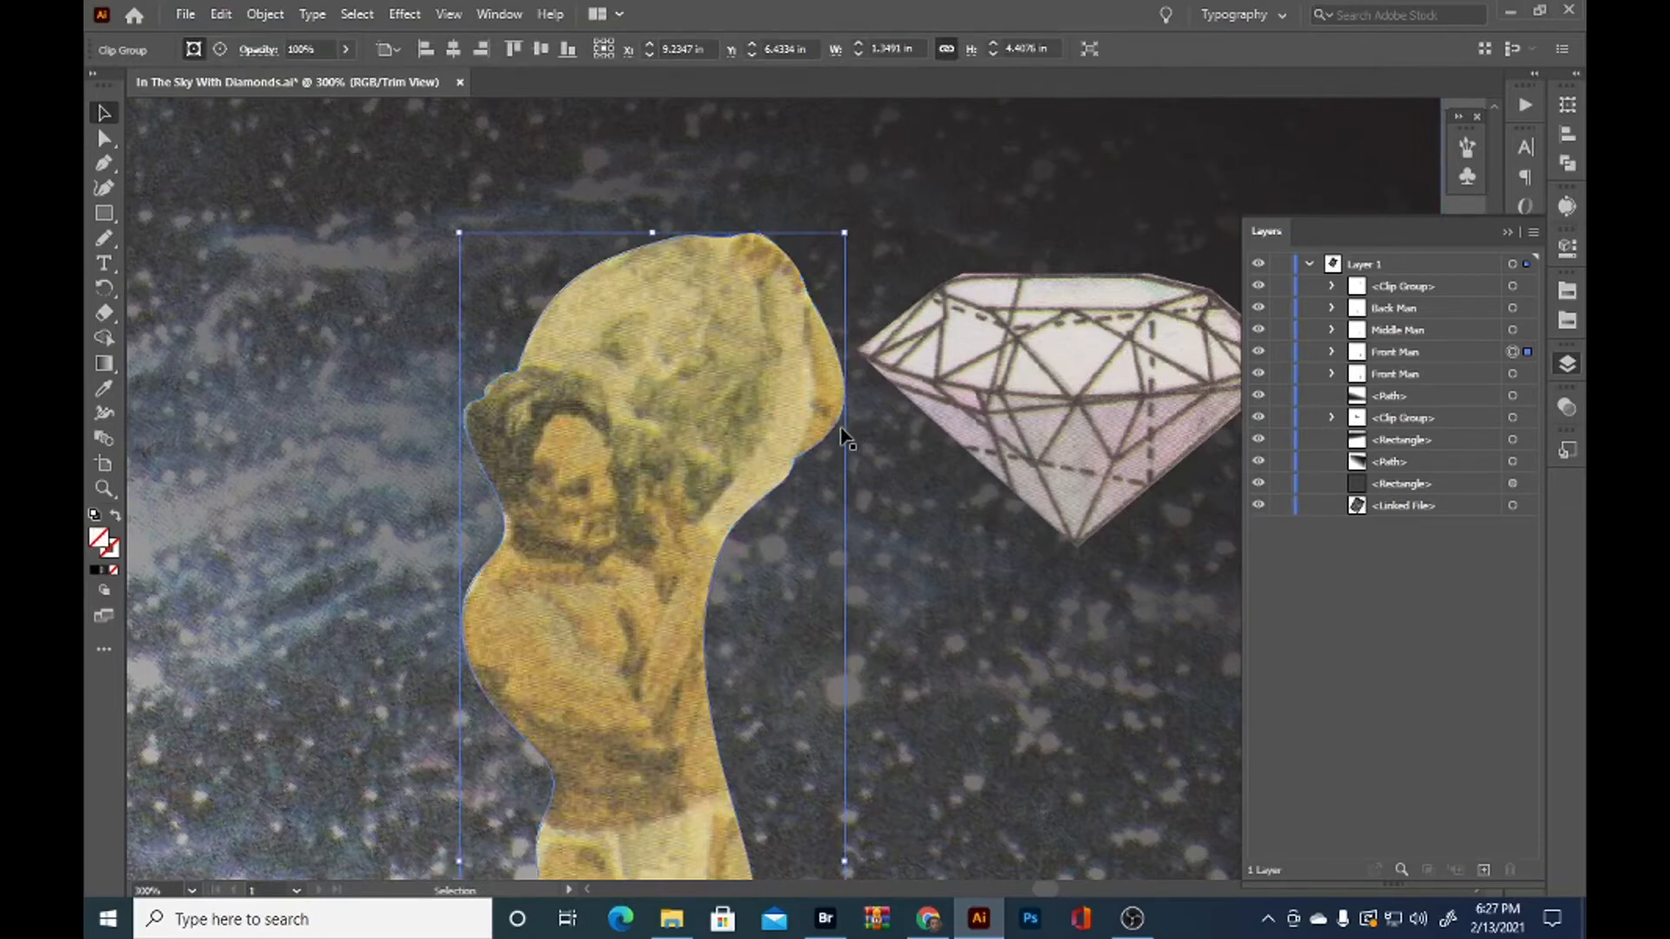
Redraw the upper Front Man copy's clipping outline with the Pencil tool, keeping only the raised far arm along the boulder's edge
key("n")
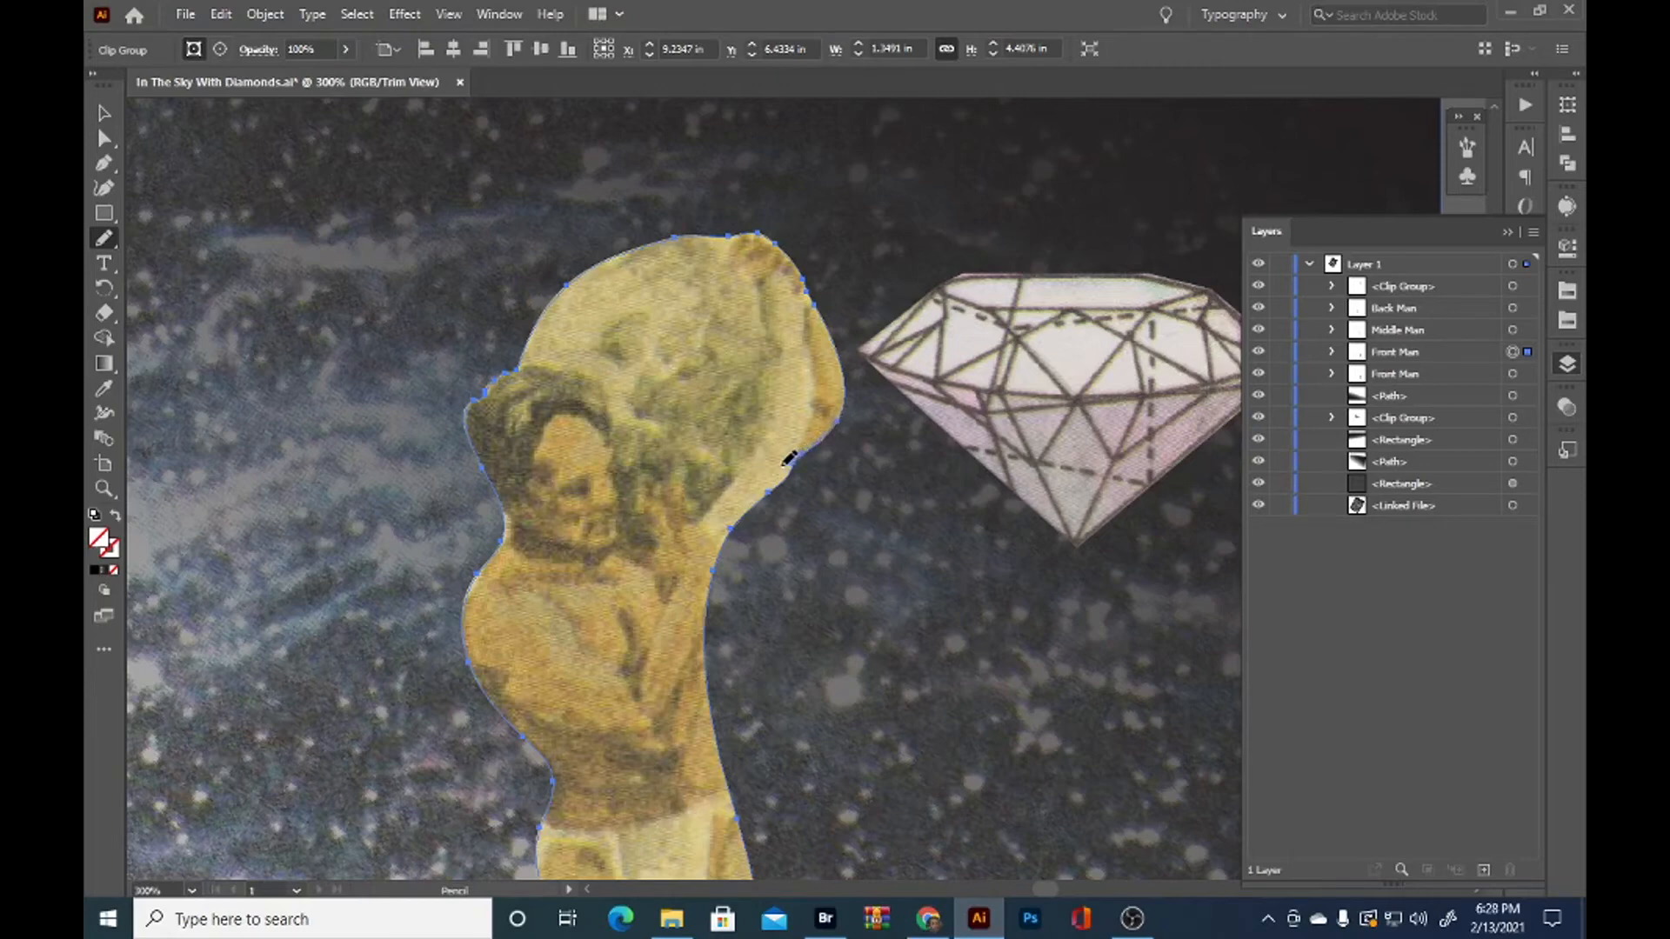
mouse_move(815, 364)
left_mouse_down()
mouse_move(794, 306)
mouse_move(722, 250)
mouse_move(757, 235)
left_mouse_up()
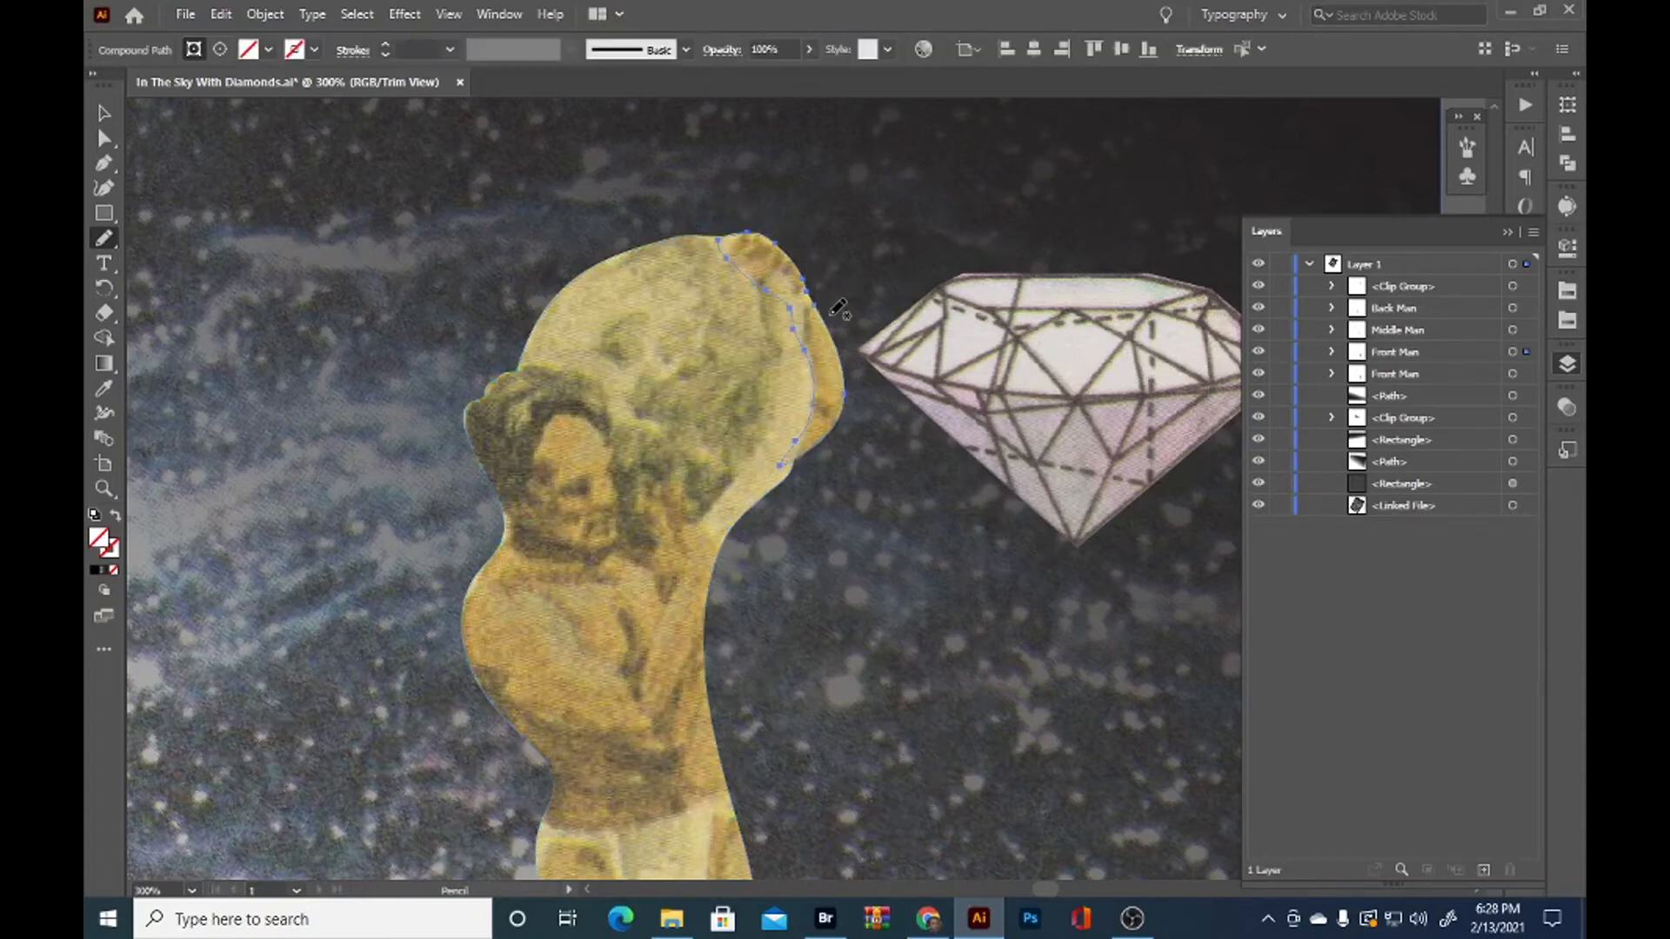
Redraw the lower Front Man's clipping outline with the Pencil tool along his near arm, hand and head, cutting away the boulder
left_click(1527, 375)
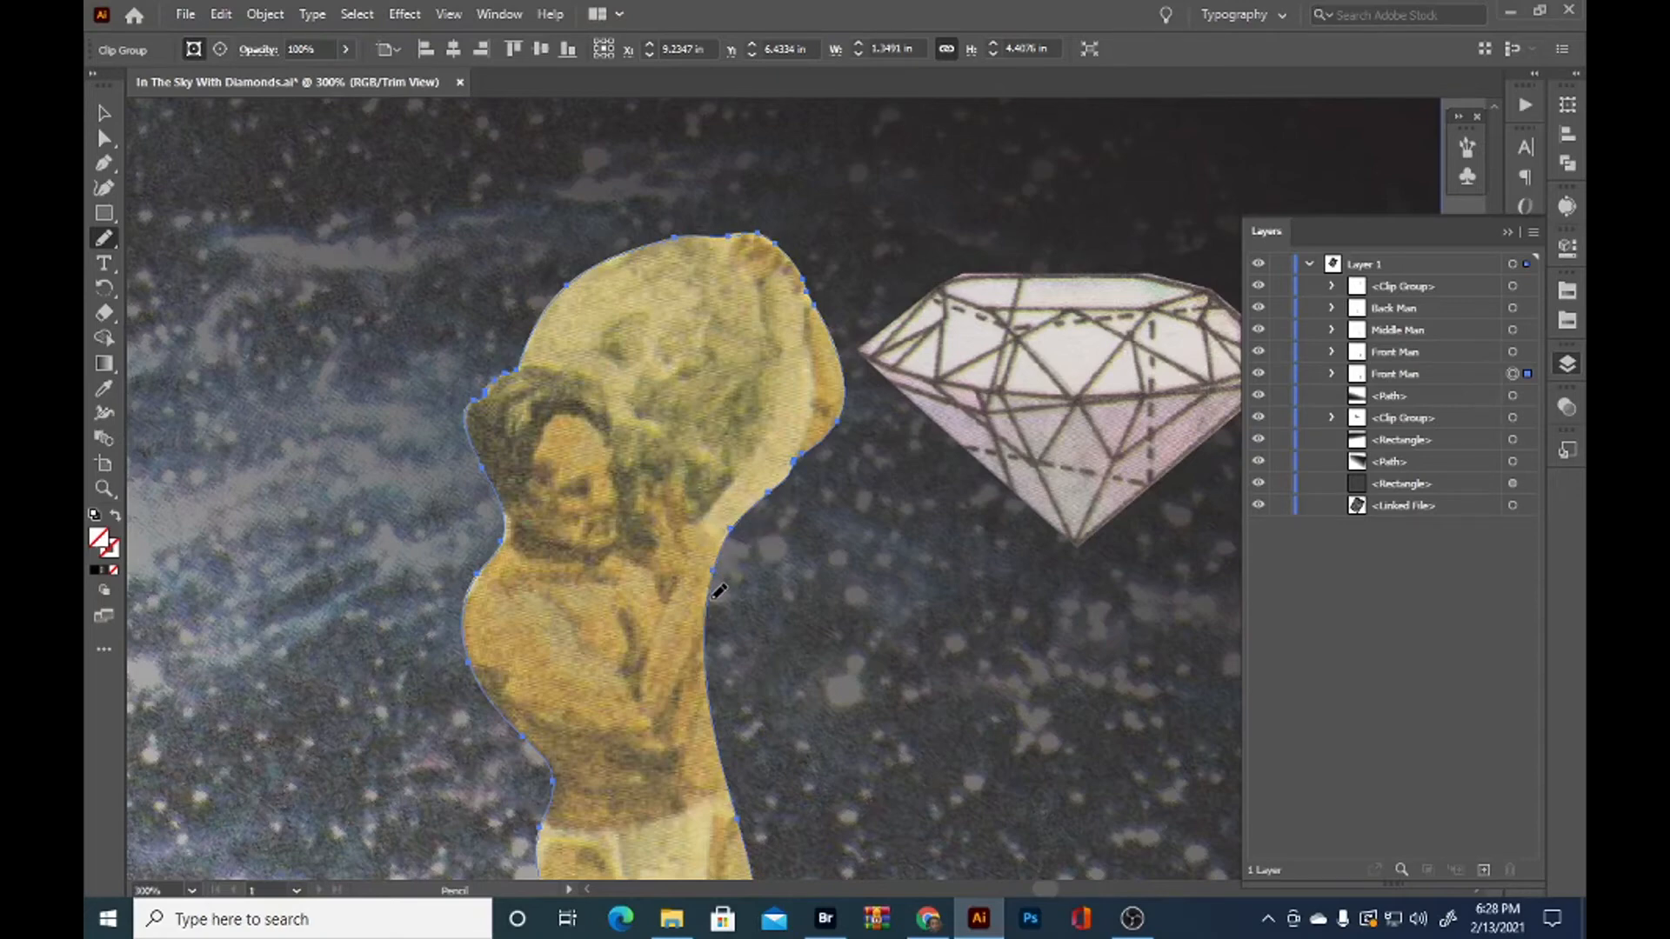
left_click_drag(712, 682, 742, 800)
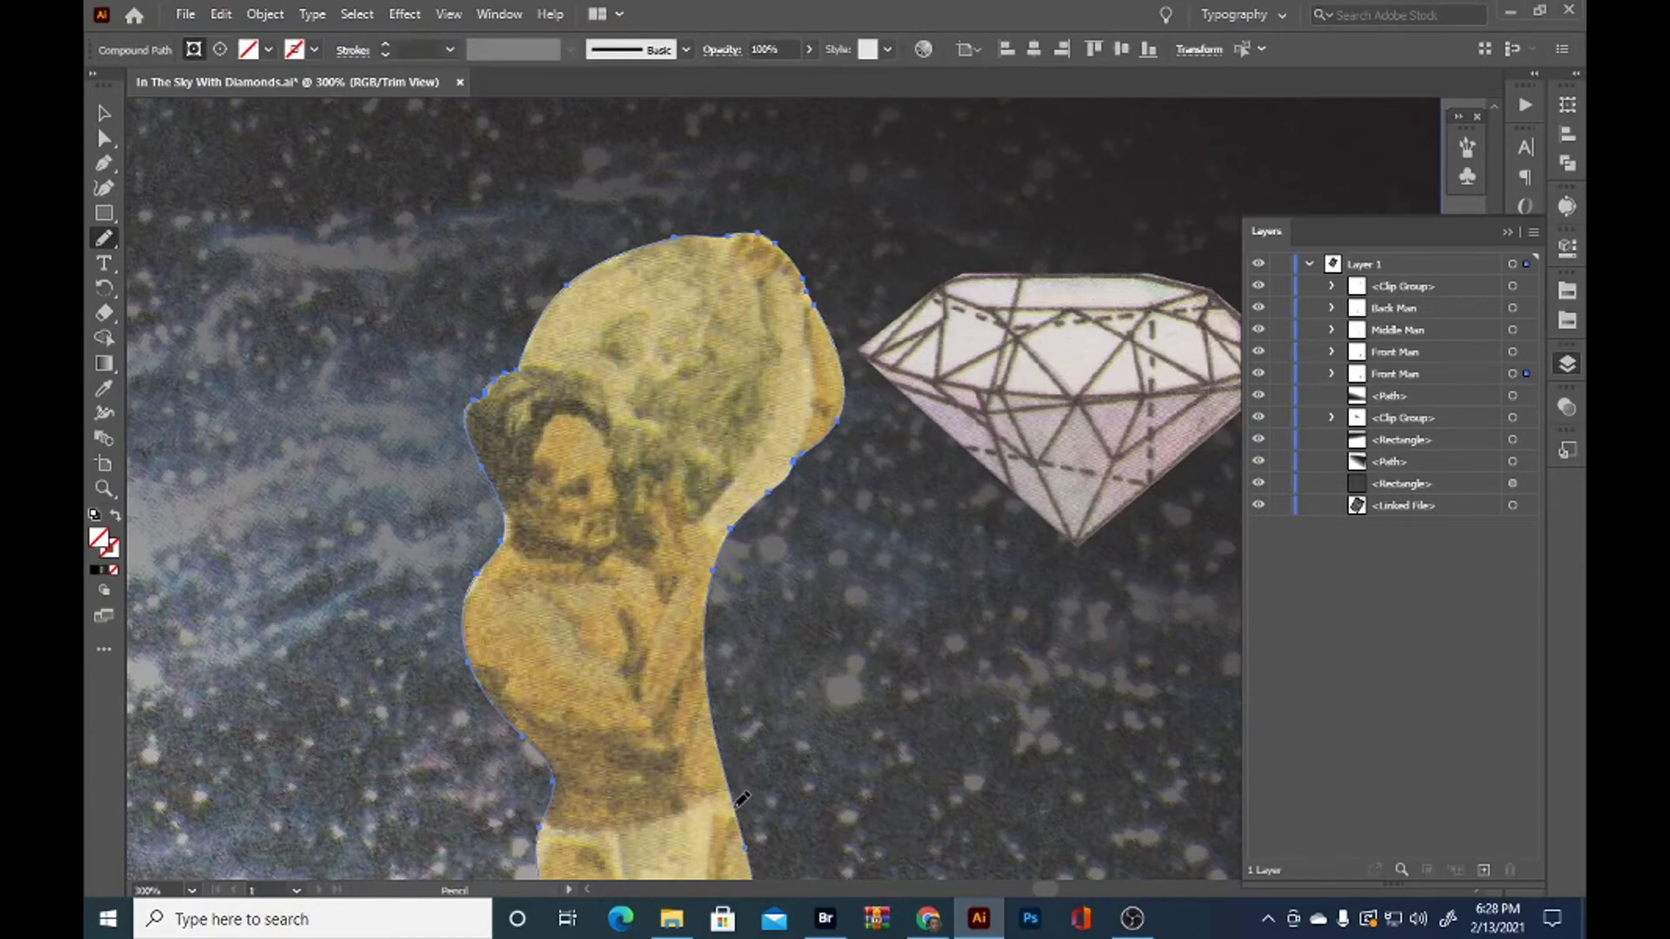
left_click(735, 809, "ctrl")
mouse_move(735, 807)
left_mouse_down()
mouse_move(728, 585)
mouse_move(705, 525)
left_mouse_up()
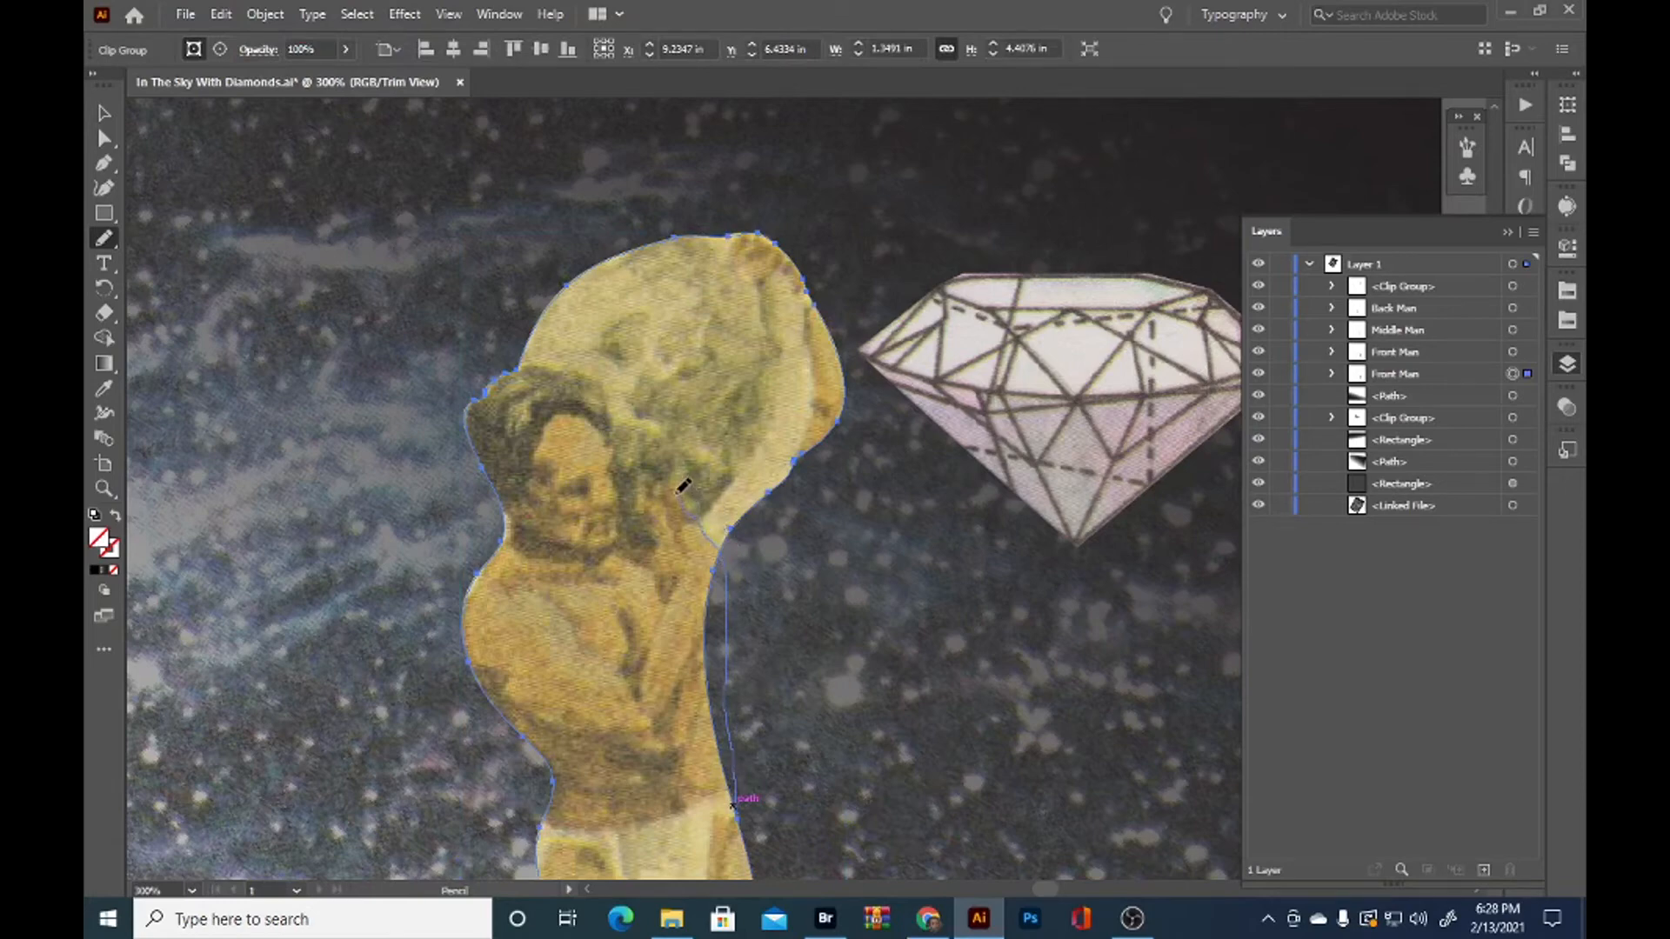
mouse_move(656, 496)
left_mouse_down()
mouse_move(645, 523)
mouse_move(617, 472)
left_mouse_up()
left_click_drag(514, 367, 507, 368)
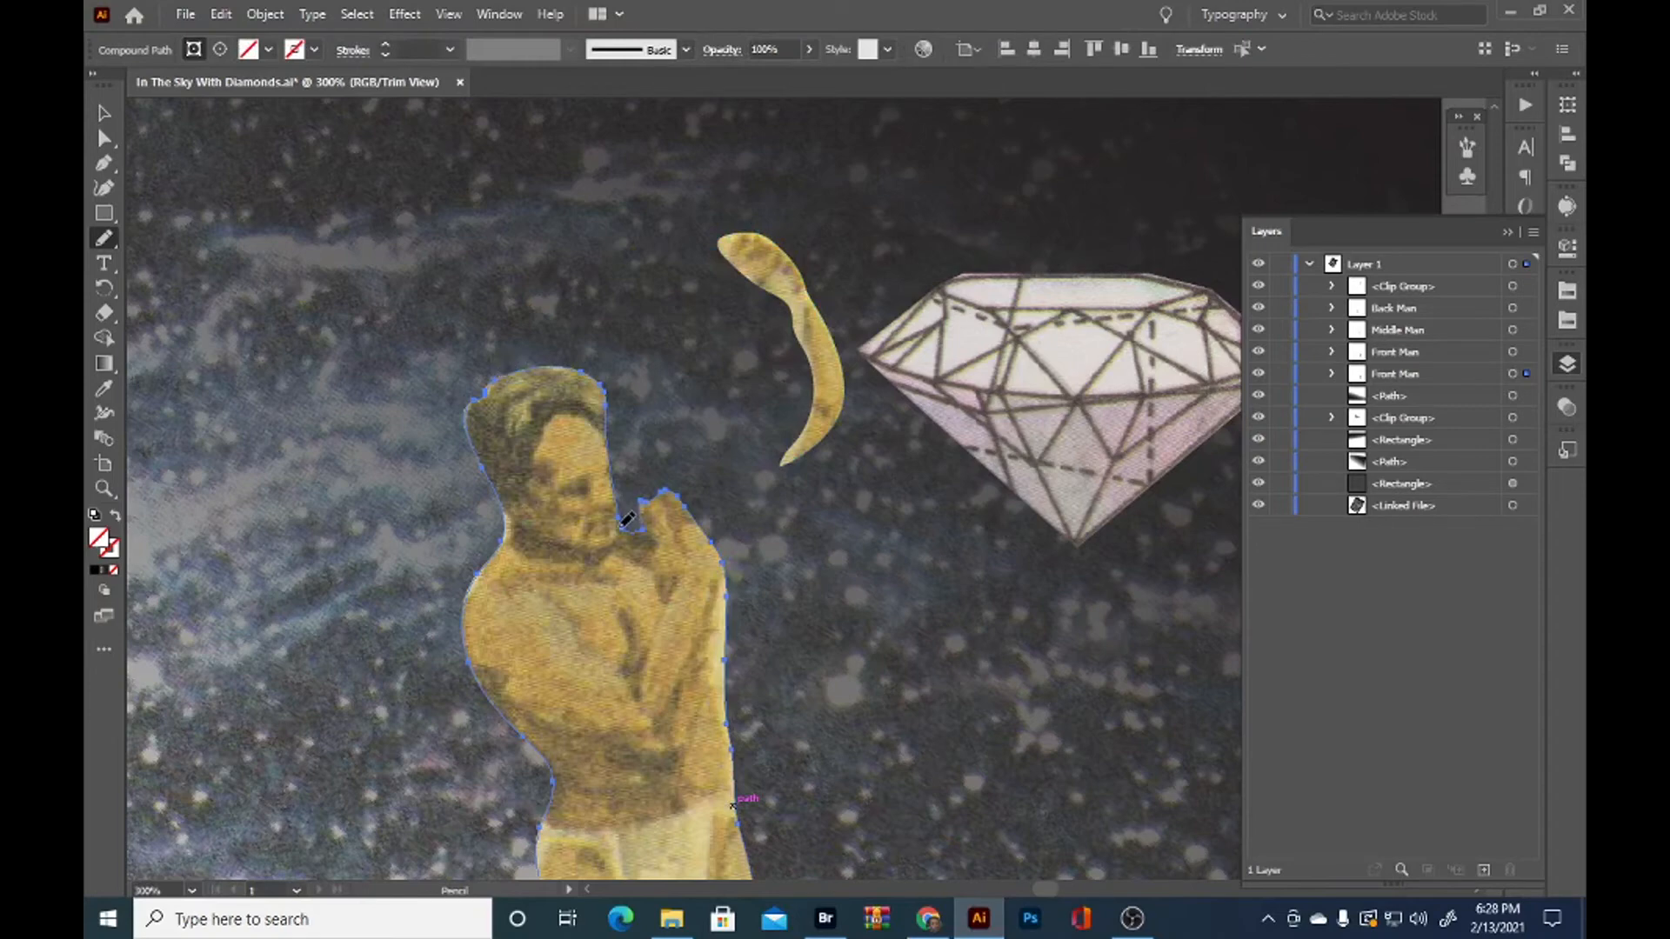
Refine the lower Front Man's outline around the face, raised fingers and outer arm with further Pencil strokes
left_click_drag(627, 505, 612, 393)
mouse_move(620, 437)
left_mouse_down()
mouse_move(600, 385)
mouse_move(548, 349)
left_mouse_up()
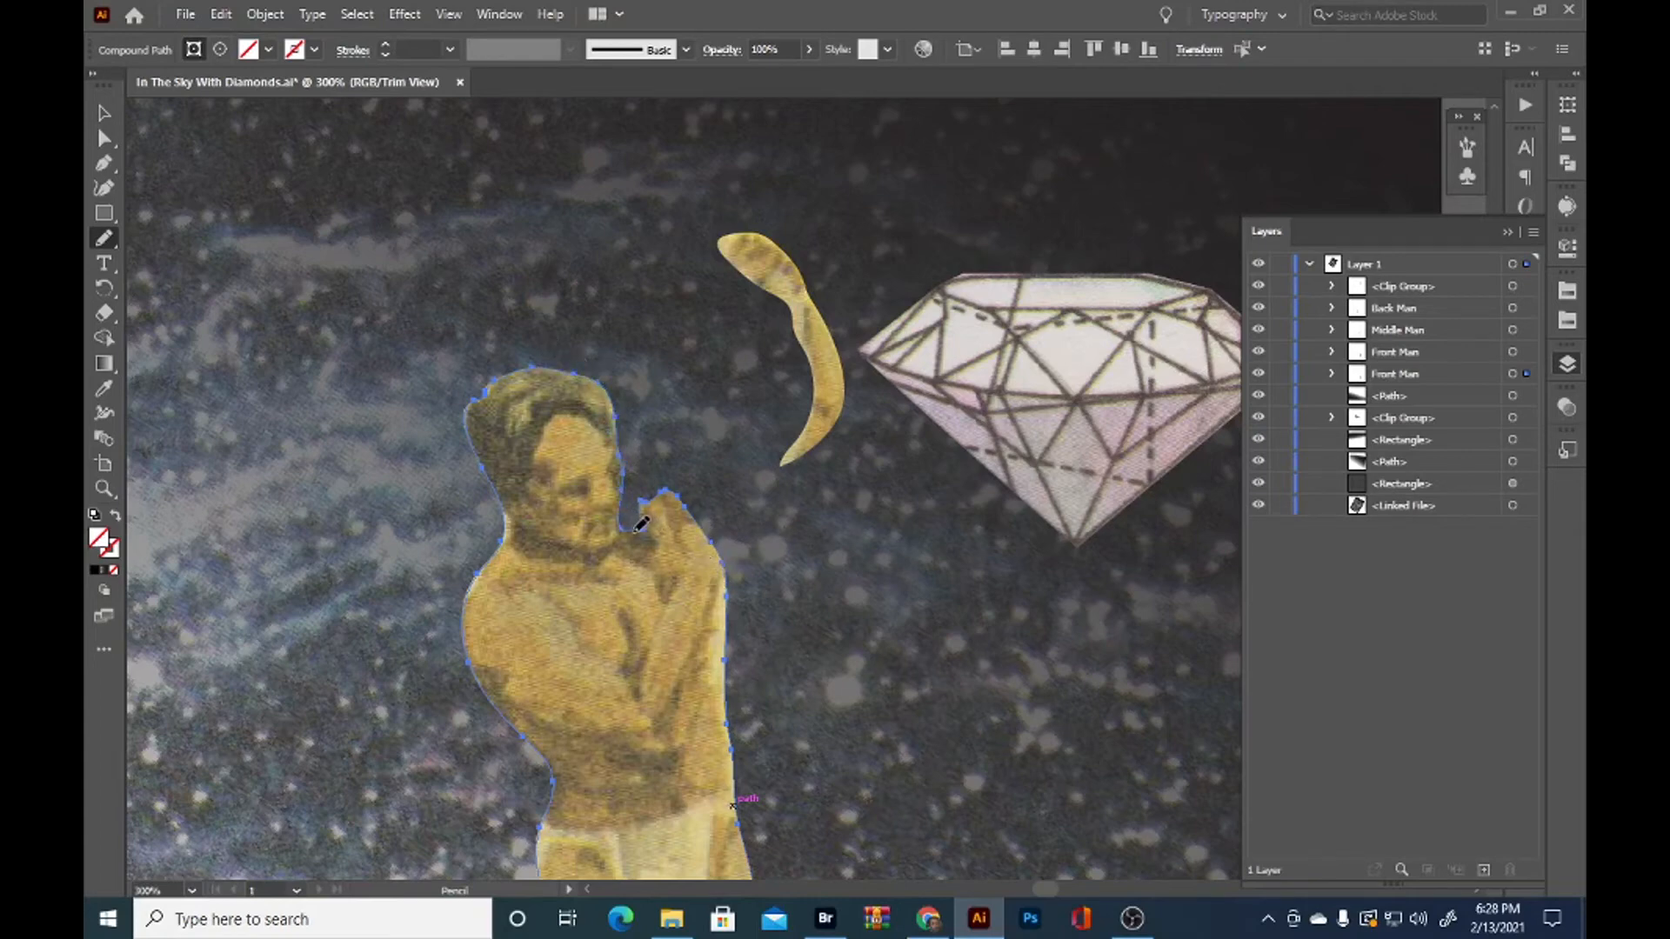
mouse_move(645, 487)
left_mouse_down()
mouse_move(683, 480)
mouse_move(709, 530)
left_mouse_up()
mouse_move(733, 798)
left_mouse_down()
mouse_move(713, 650)
mouse_move(733, 559)
left_mouse_up()
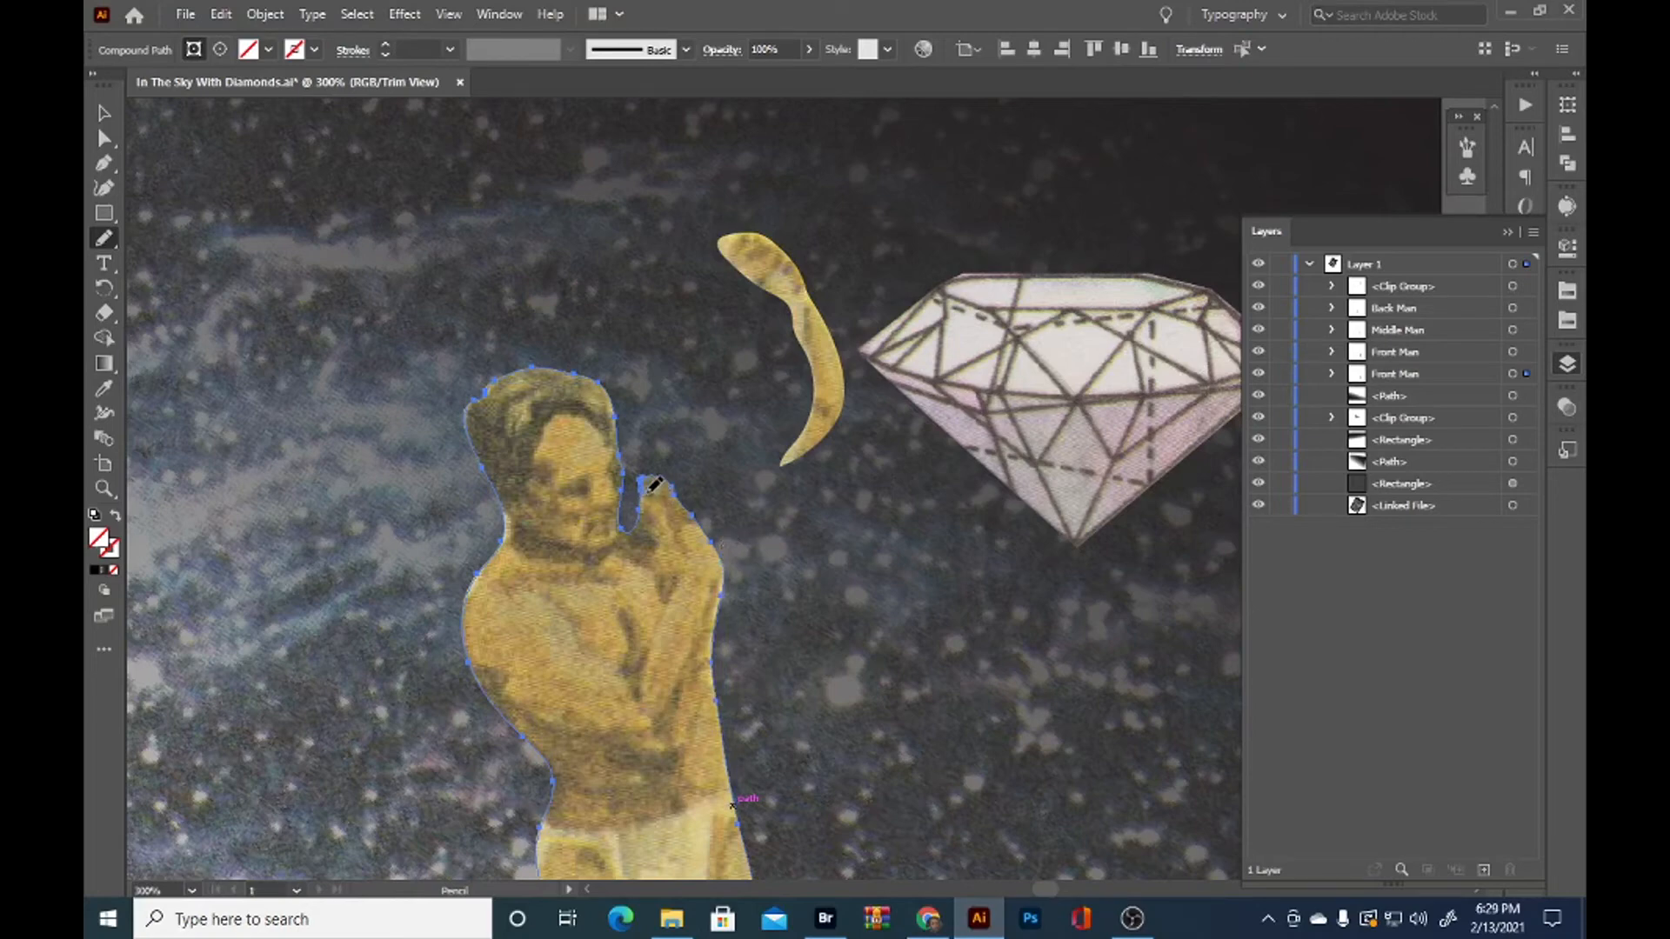
left_click_drag(663, 477, 678, 495)
left_click_drag(715, 694, 732, 535)
key("v")
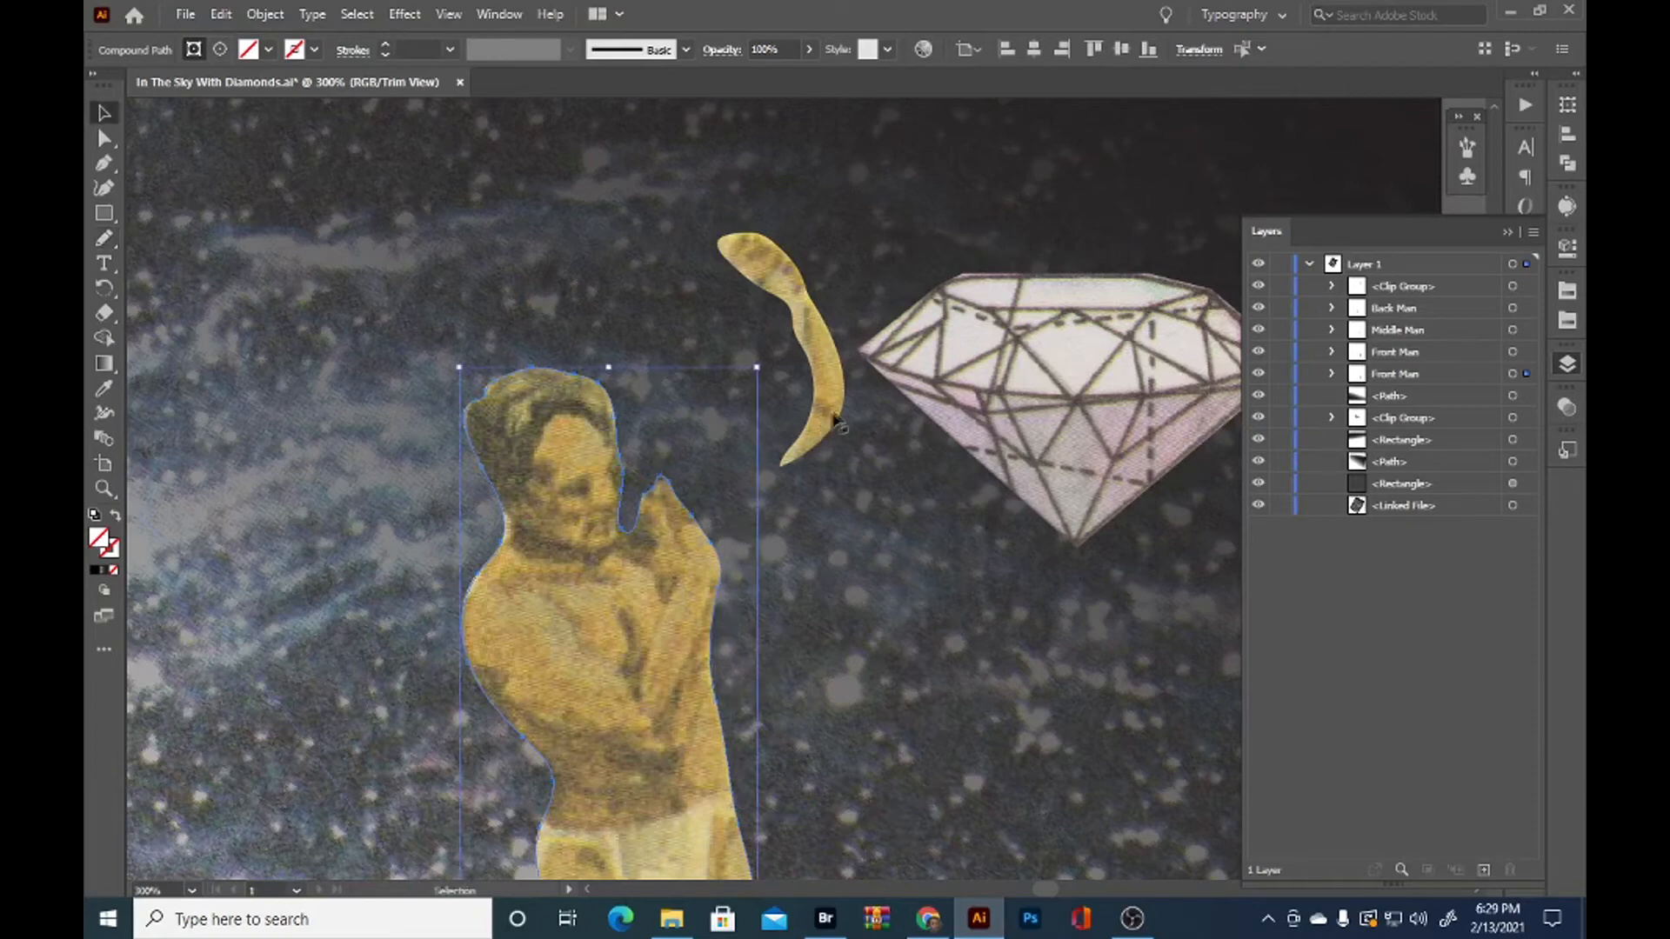
Rename the diamond's clipping group as Diamond
left_click(829, 376)
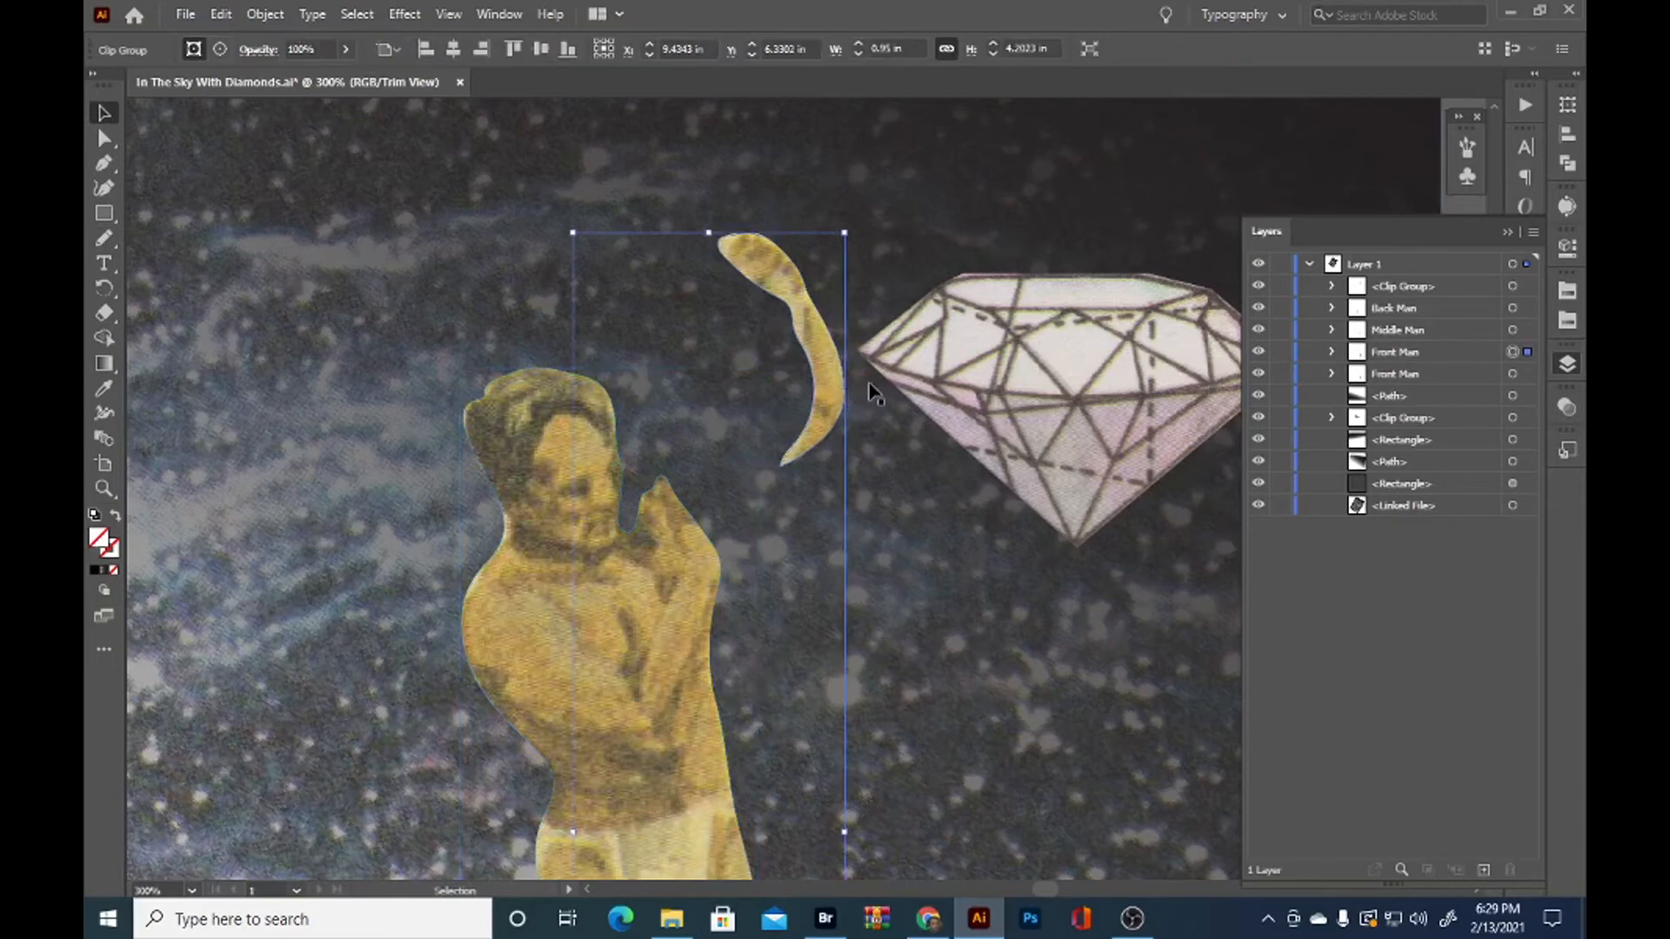
left_click(1112, 396)
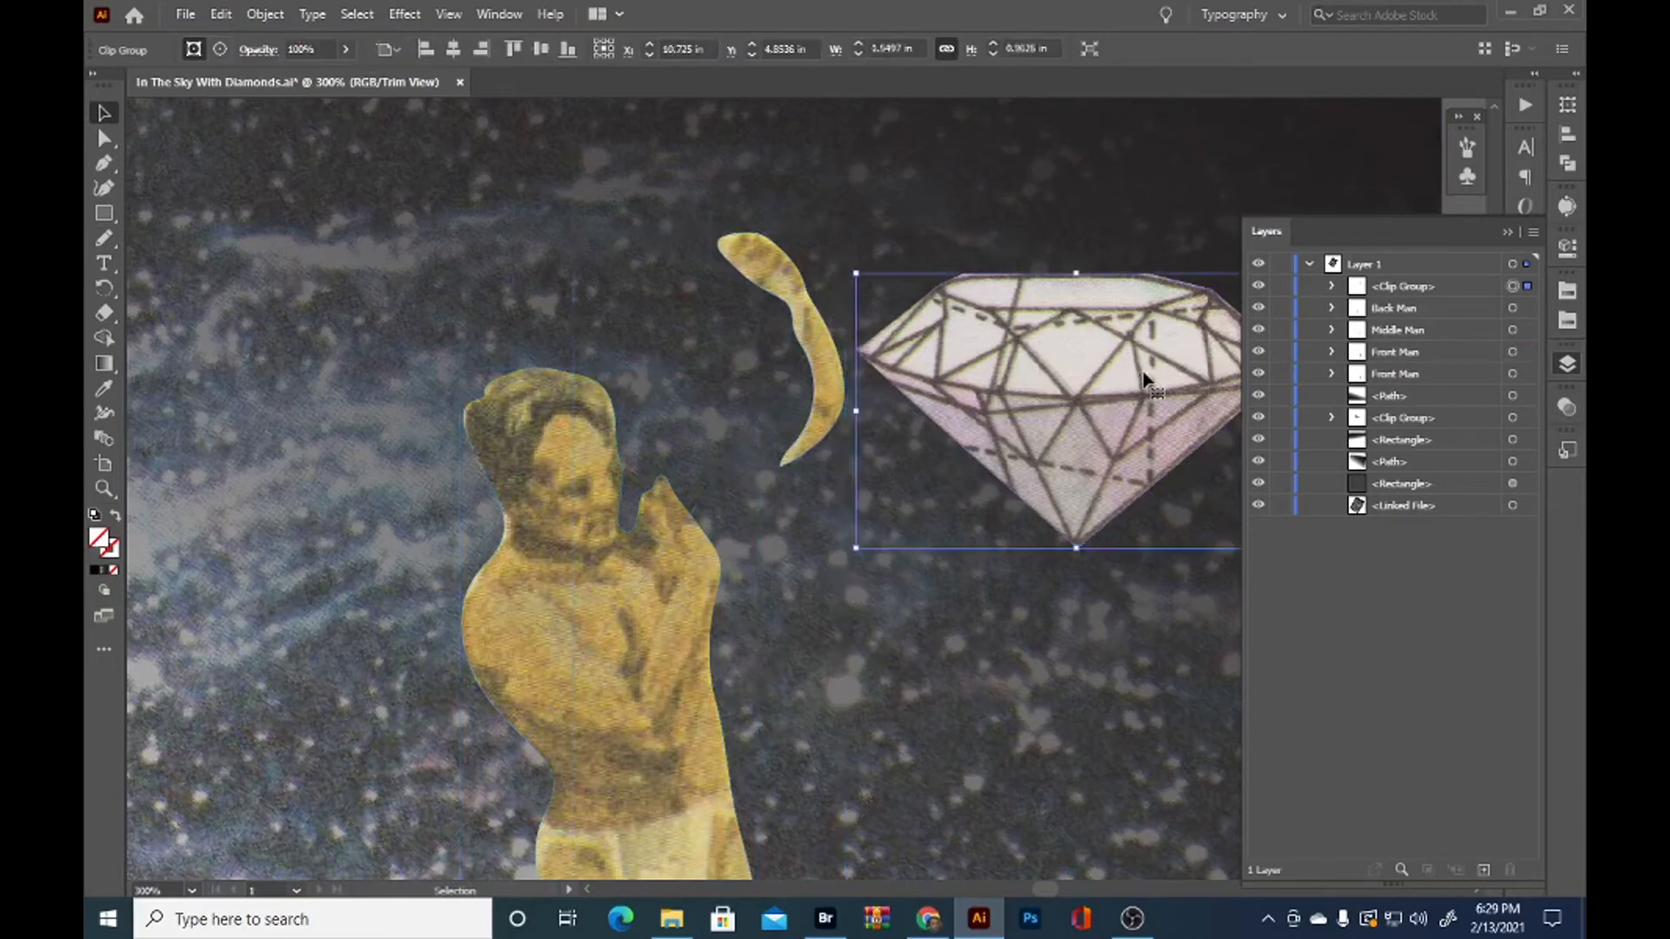
left_click(1410, 285)
double_click(1411, 287)
type("Diamond")
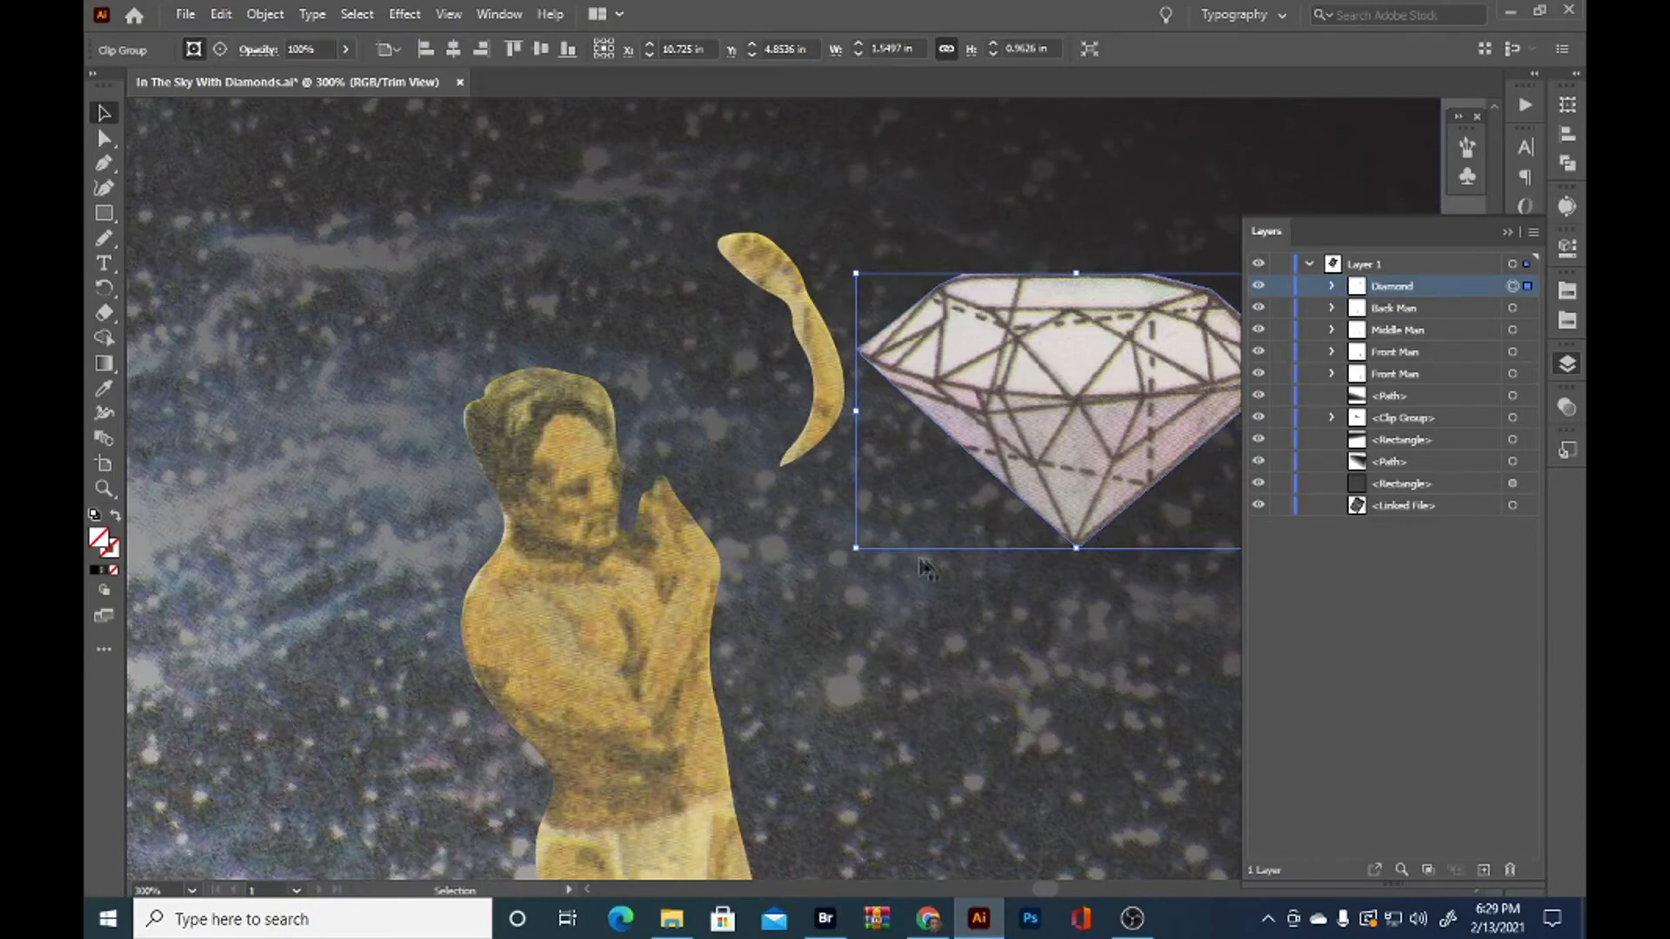
left_click(836, 624)
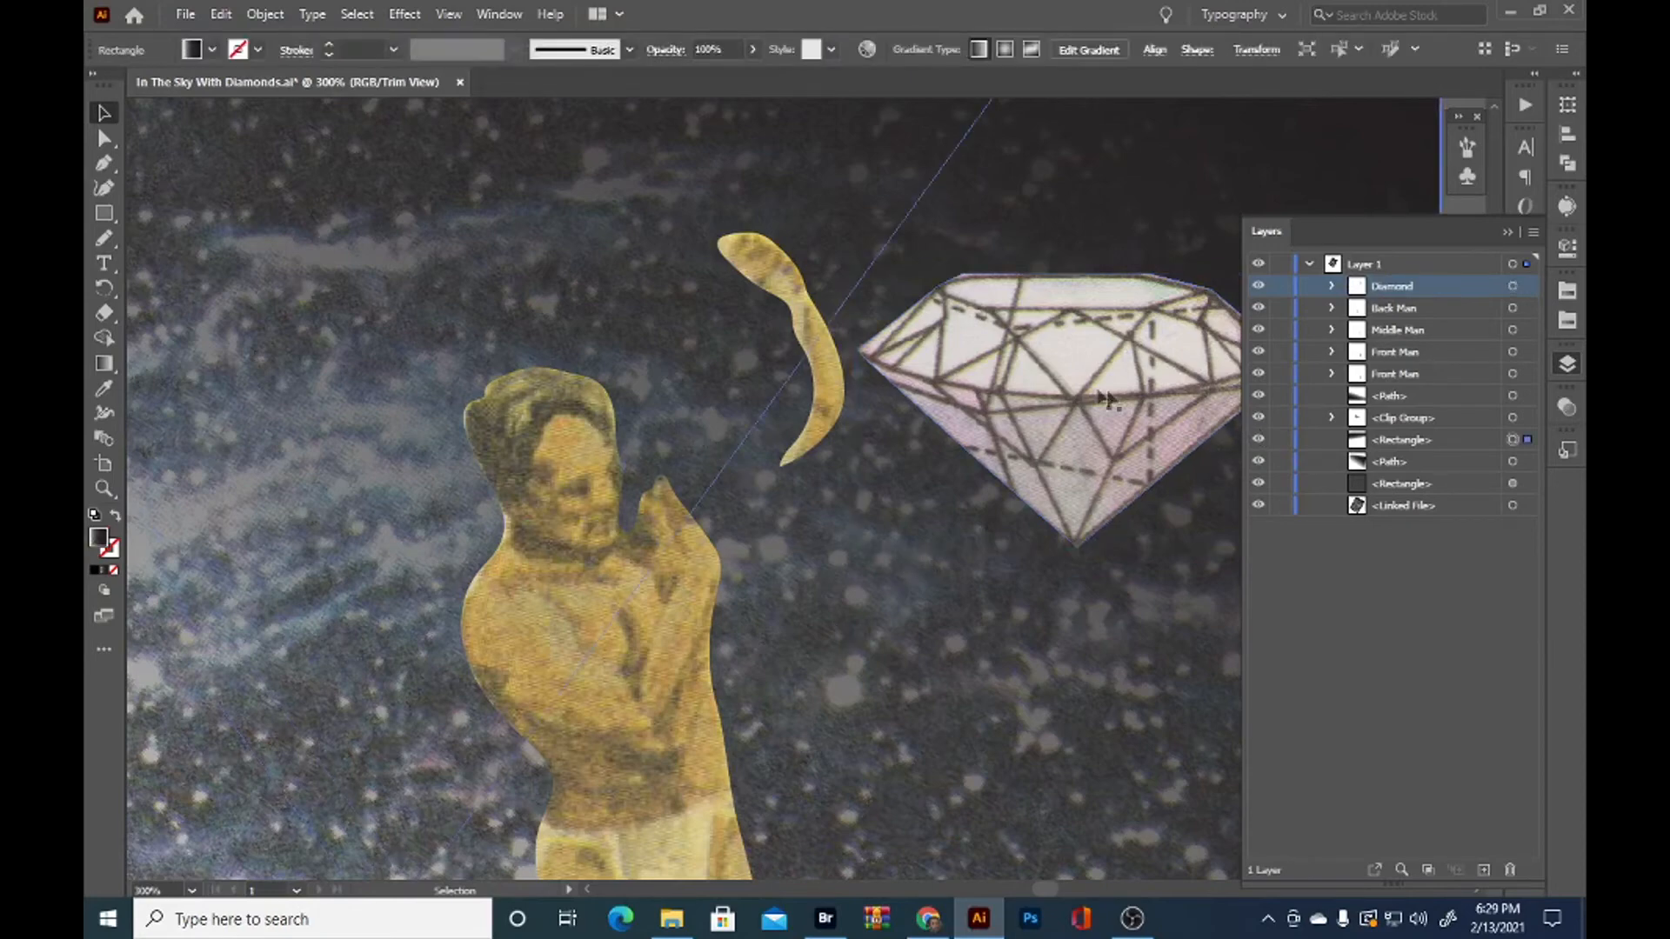
Move the diamond between the front man's head and raised arm, and reorder it below both Front Man groups
left_click_drag(1091, 391, 696, 404)
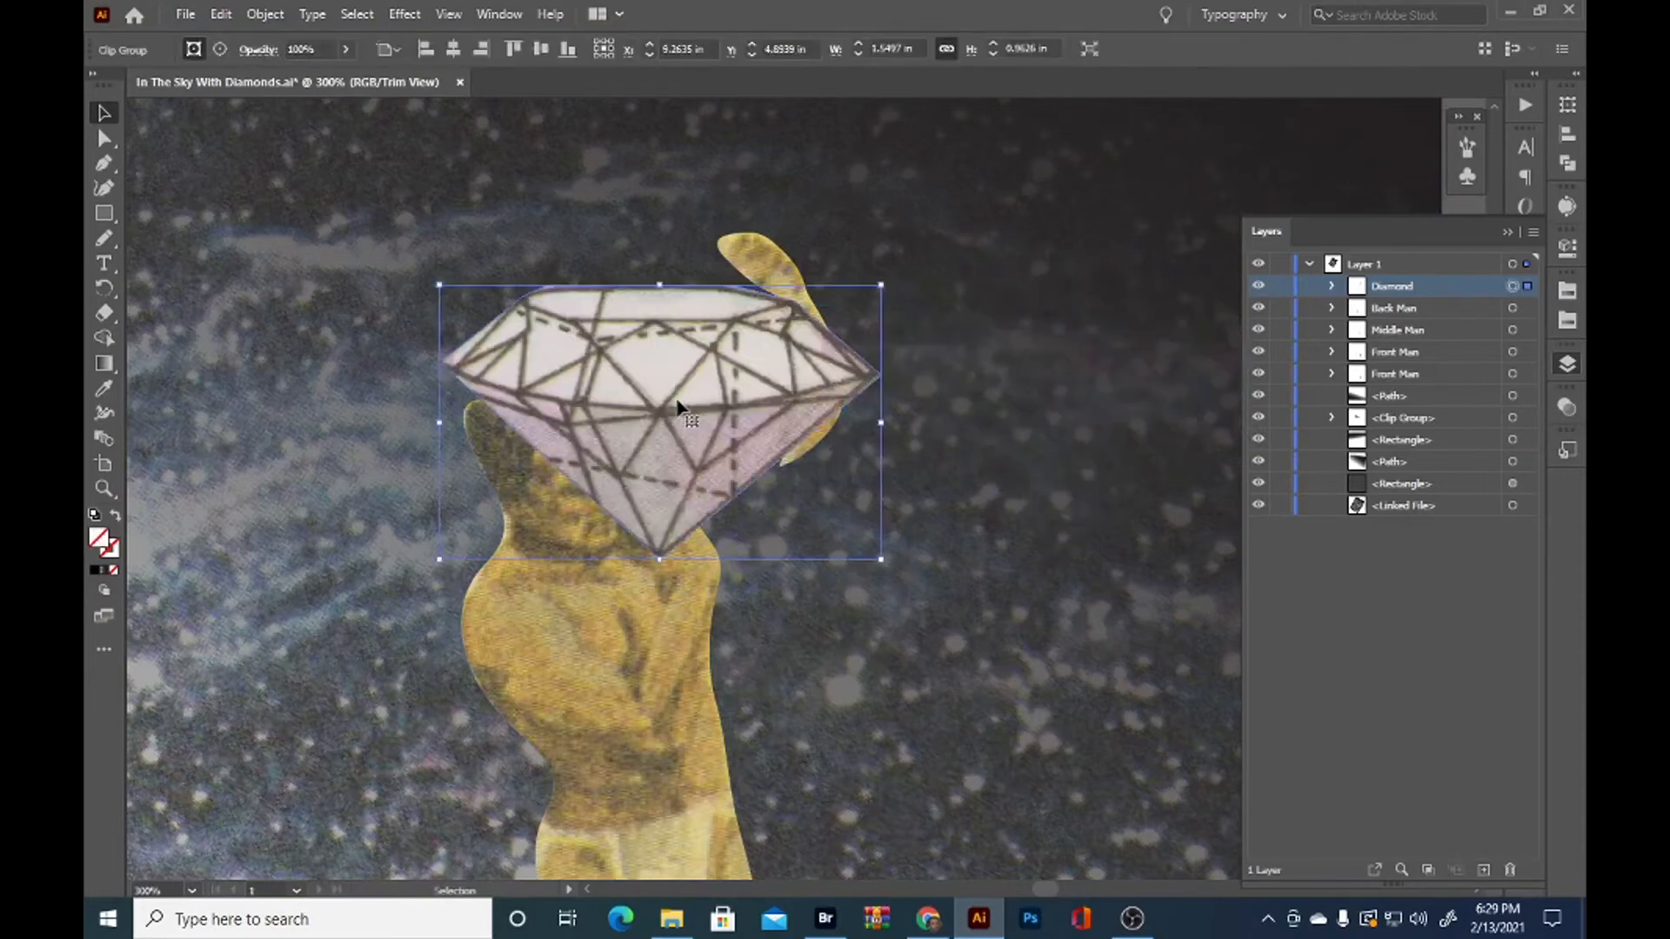
left_click_drag(1413, 287, 1425, 364)
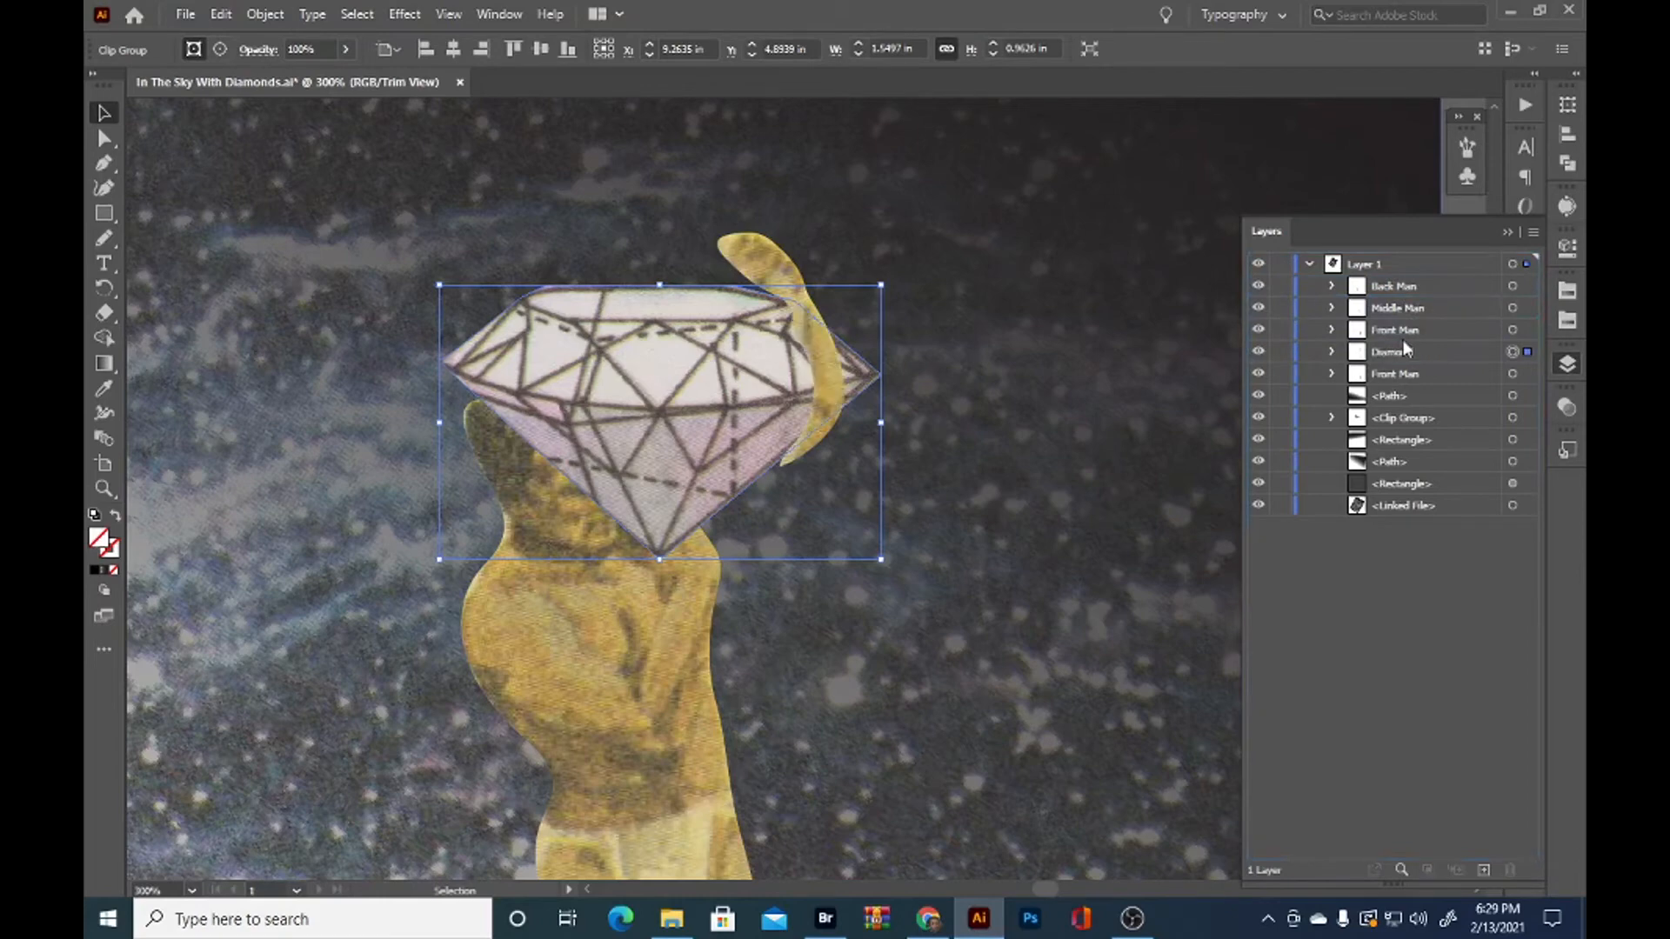
left_click_drag(1395, 357, 1397, 387)
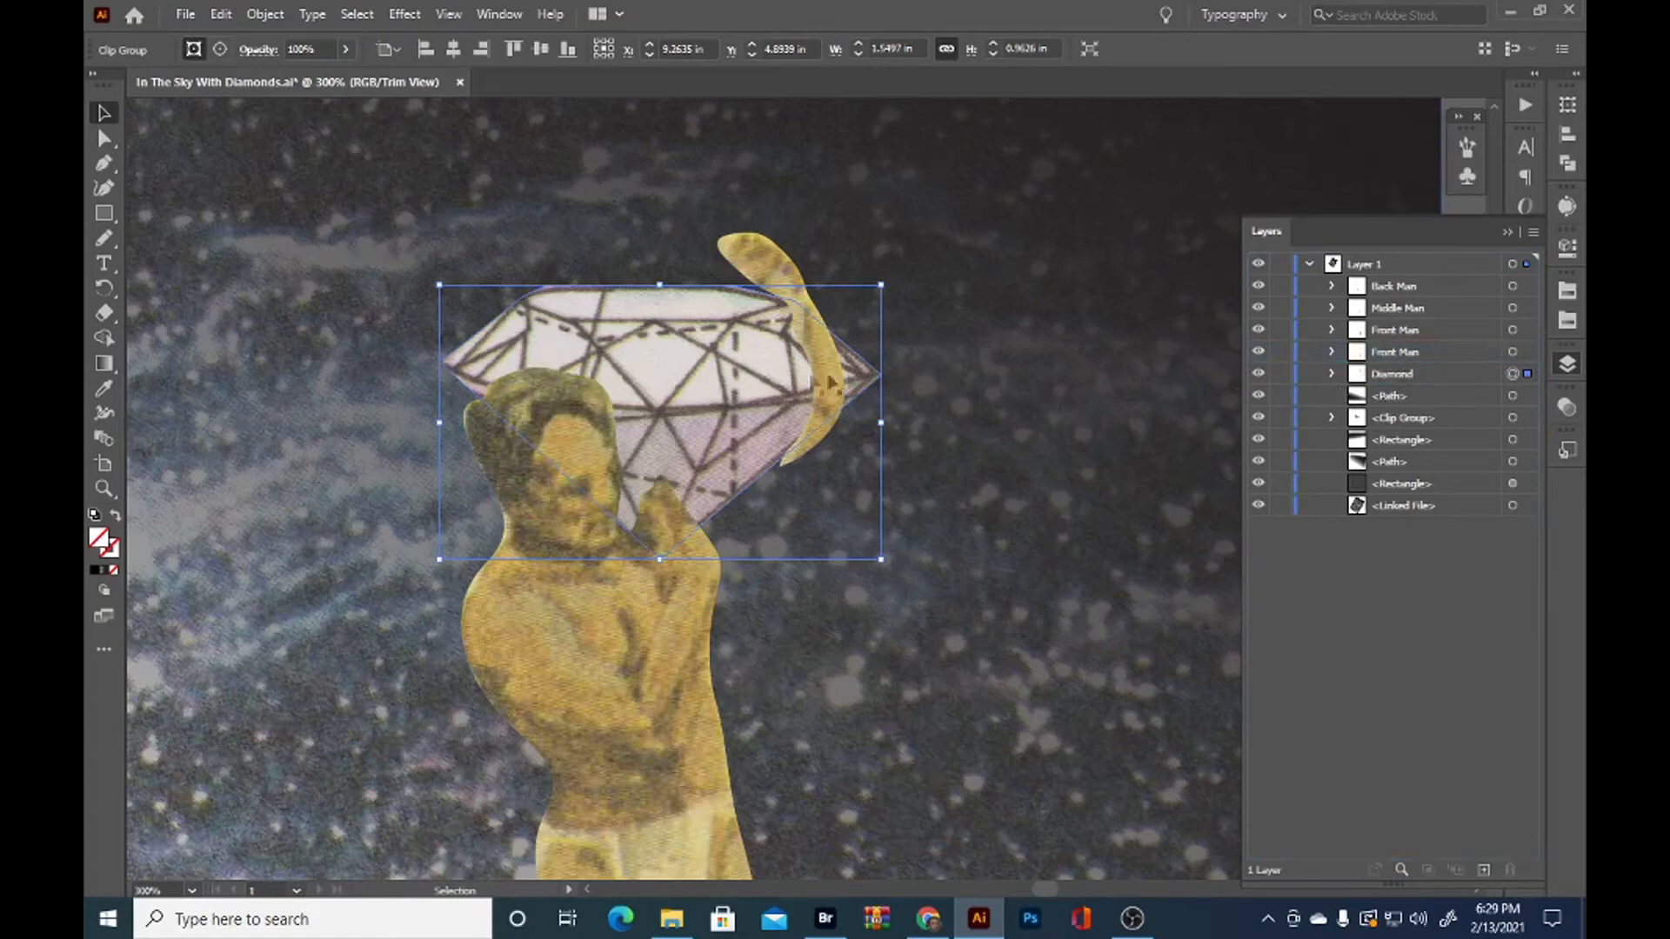
Rename the upper Front Man group as Front Man arm and reorder it directly below the Diamond group
double_click(1396, 331)
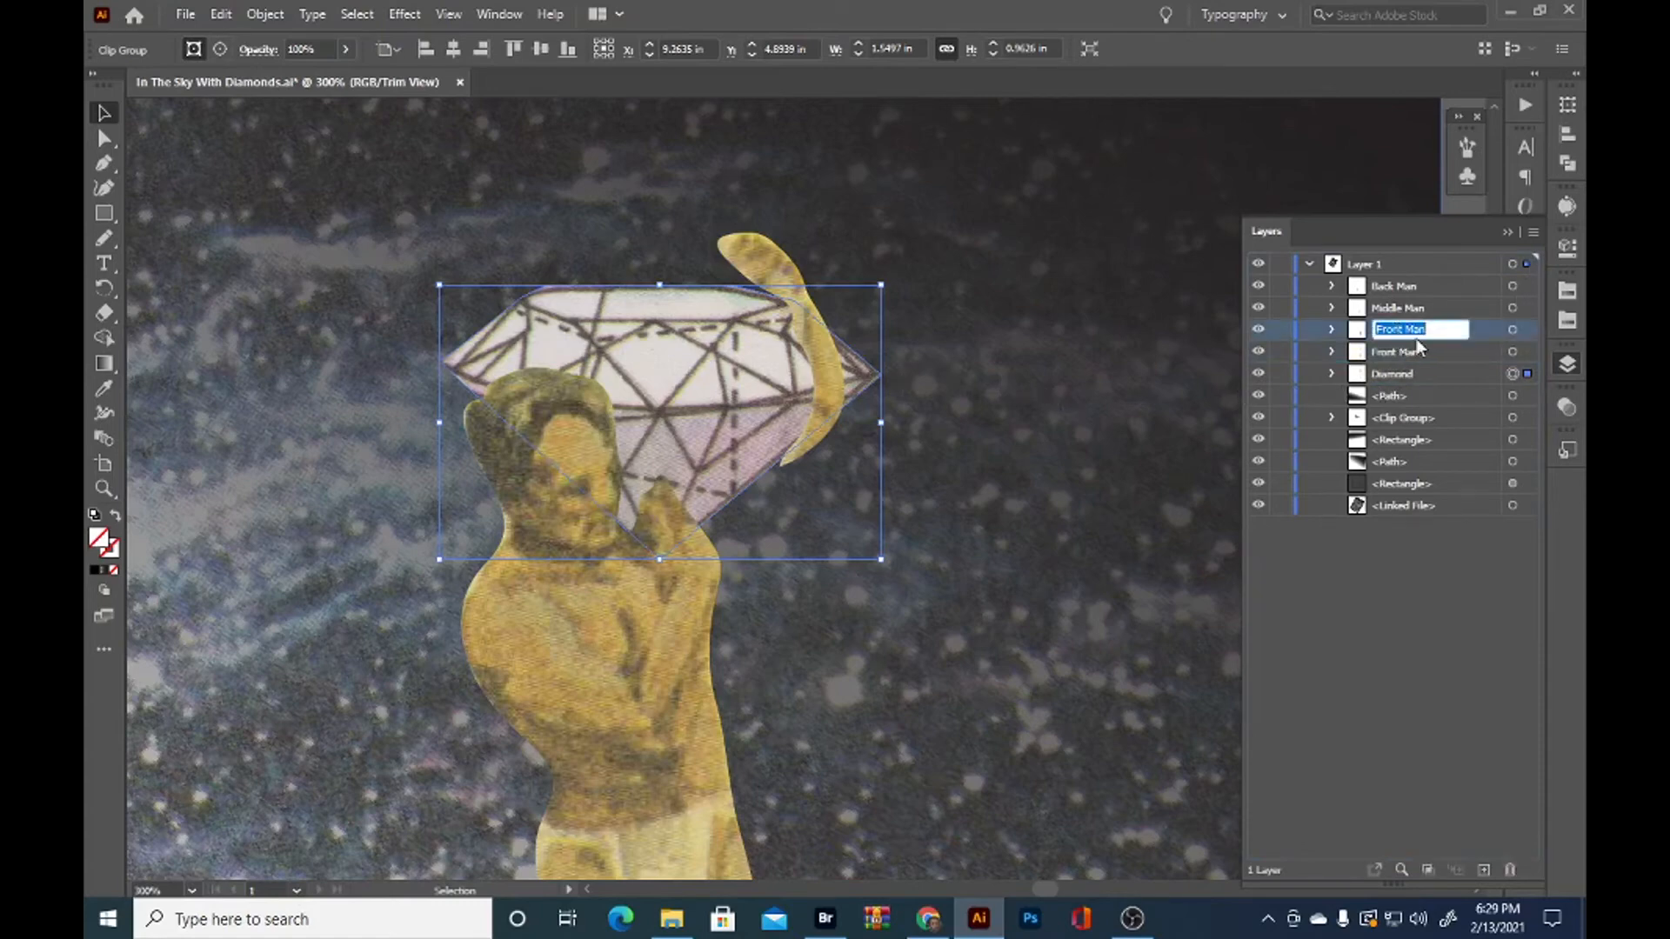
key("Right")
key("Return")
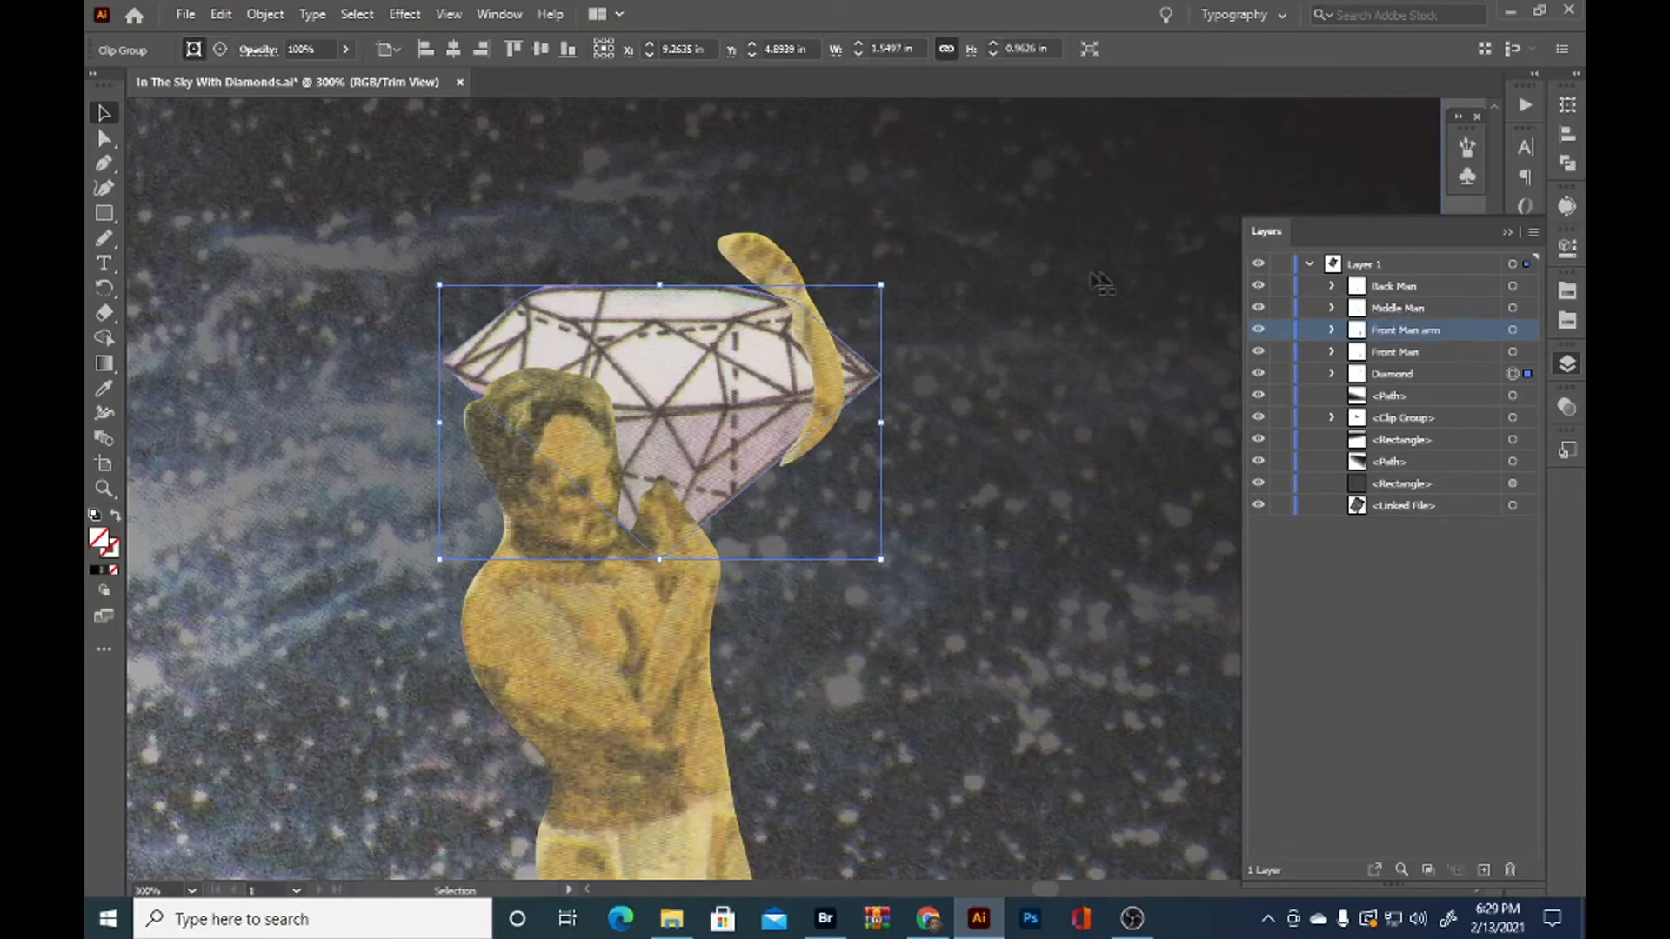
left_click_drag(1431, 335, 1402, 393)
Move the separate raised arm down behind the diamond so it meets the front man's shoulder beside his near hand
left_click_drag(787, 272, 711, 524)
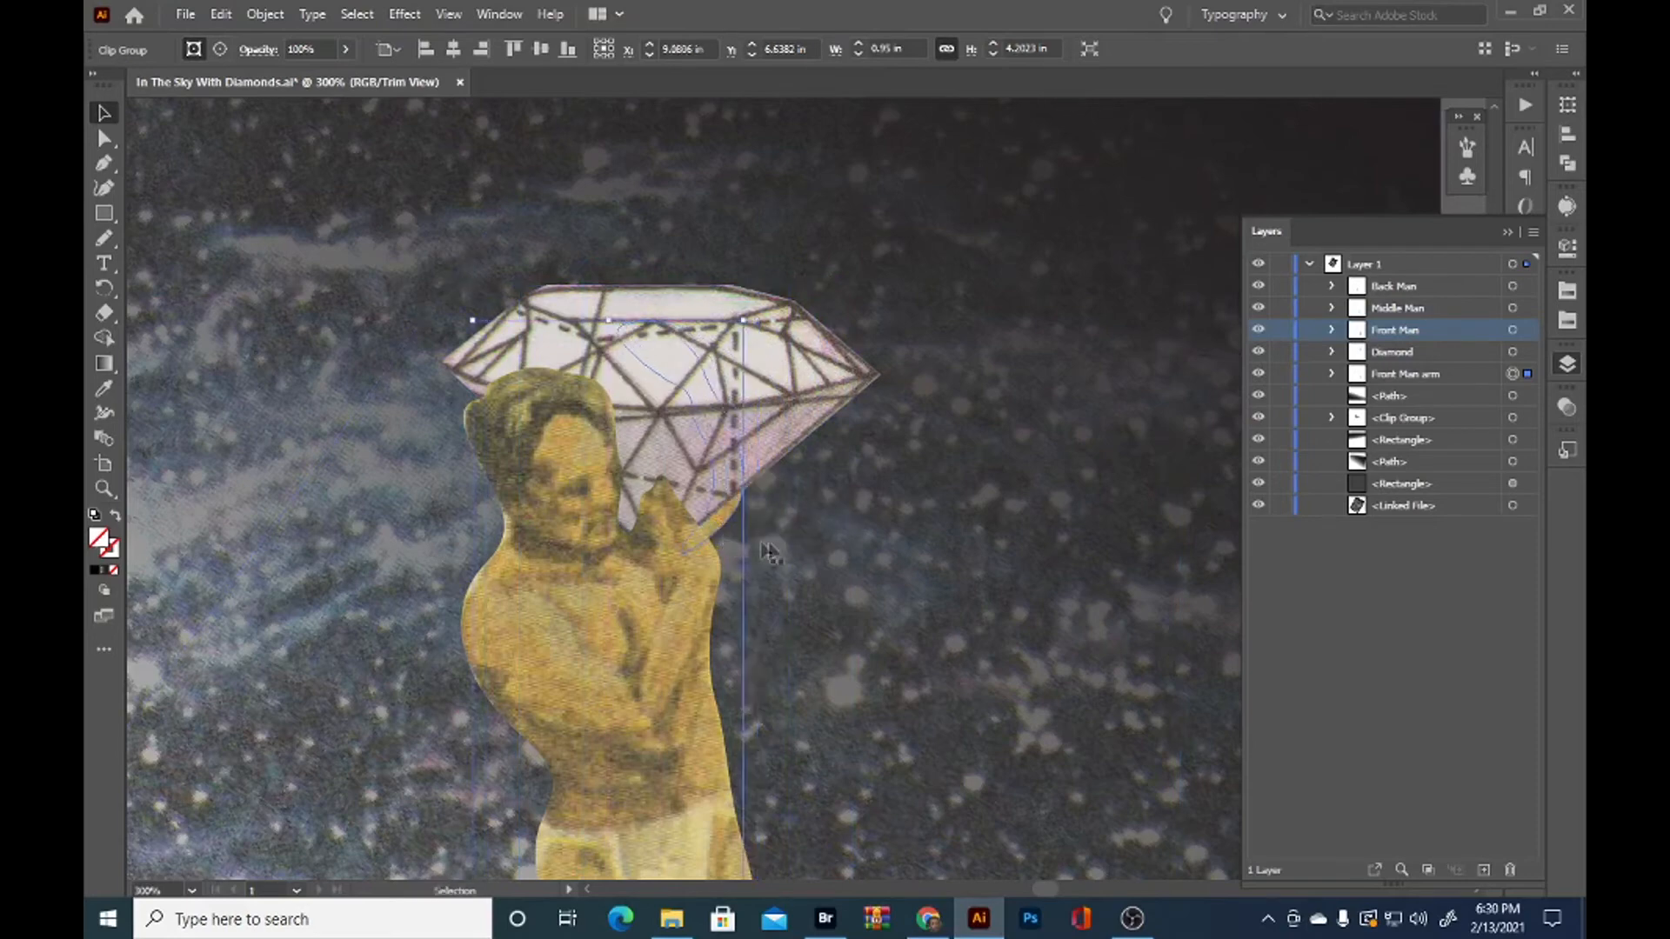
left_click(857, 553)
scroll(913, 546, "down", 2)
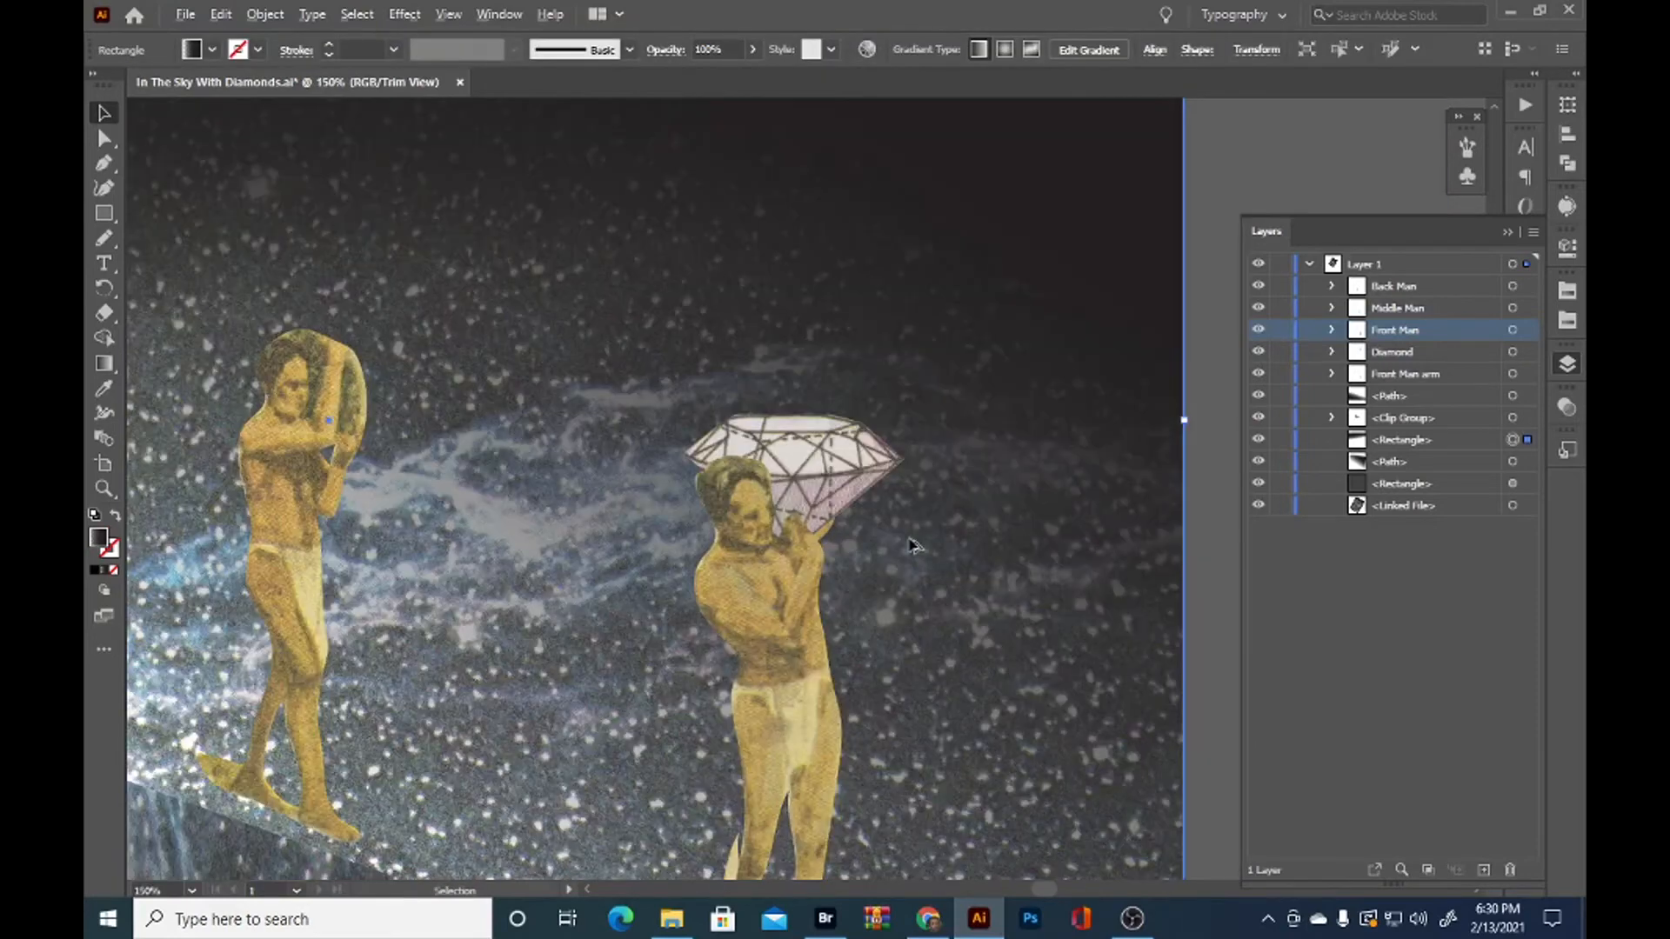
scroll(911, 548, "down", 1)
scroll(912, 550, "down", 1)
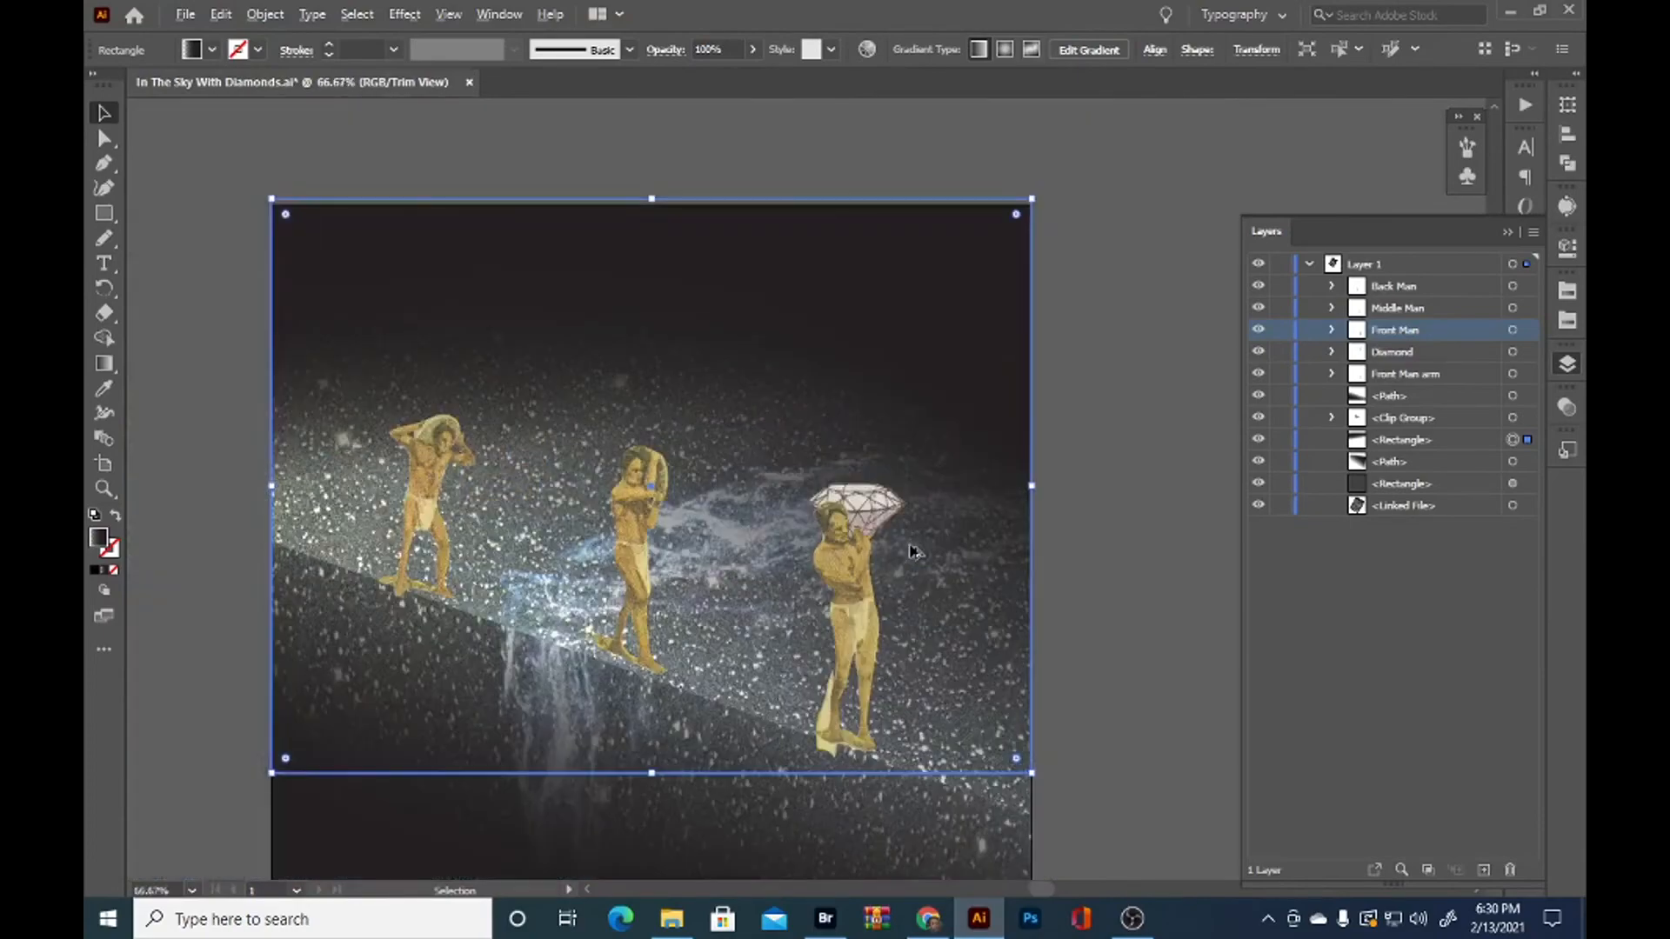
scroll(915, 552, "up", 2)
scroll(913, 553, "down", 1)
scroll(905, 550, "up", 2)
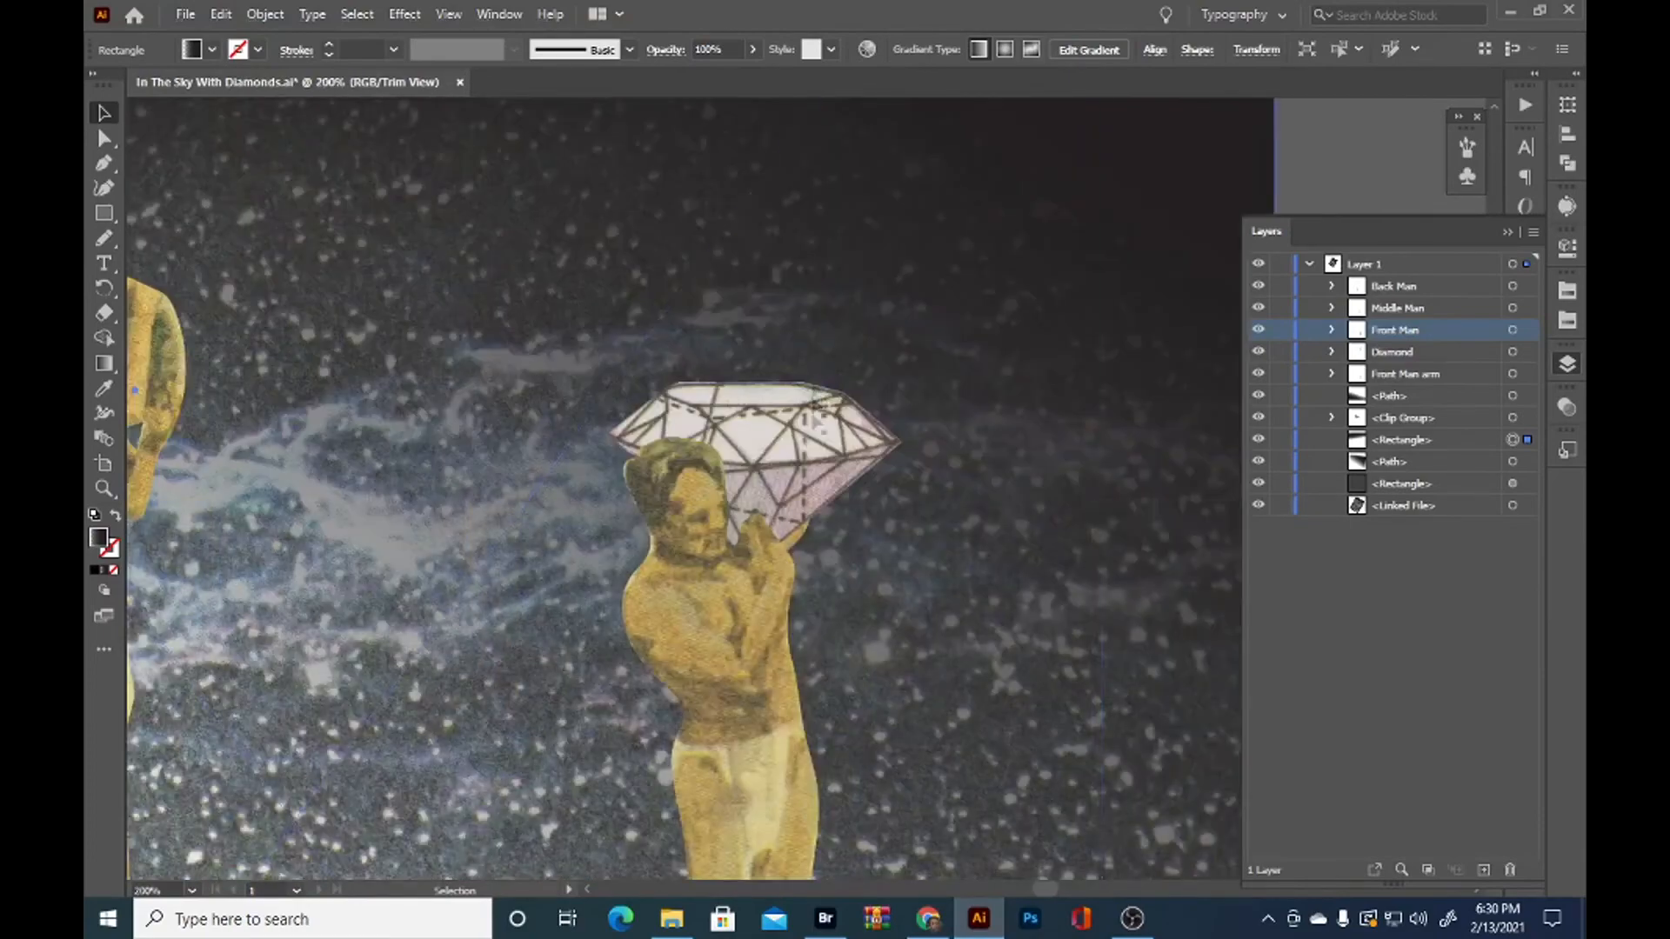
left_click(861, 376)
left_click_drag(910, 375, 868, 346)
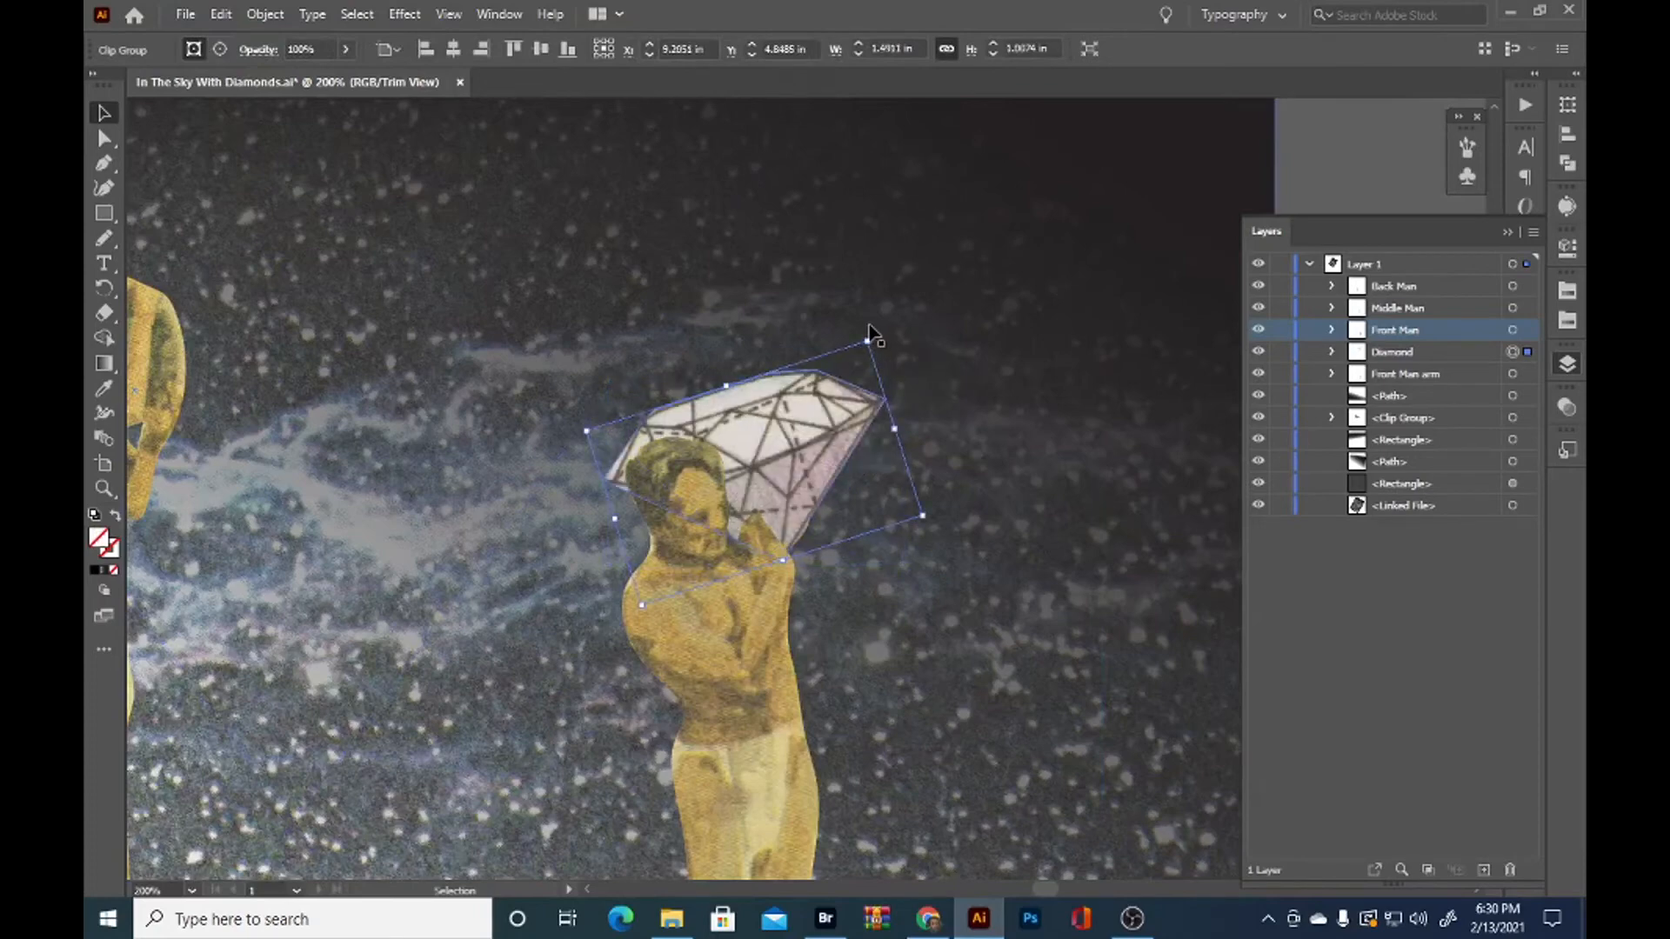
left_click_drag(877, 333, 750, 675)
mouse_move(805, 442)
left_mouse_down()
mouse_move(766, 415)
mouse_move(778, 432)
left_mouse_up()
left_click(810, 530)
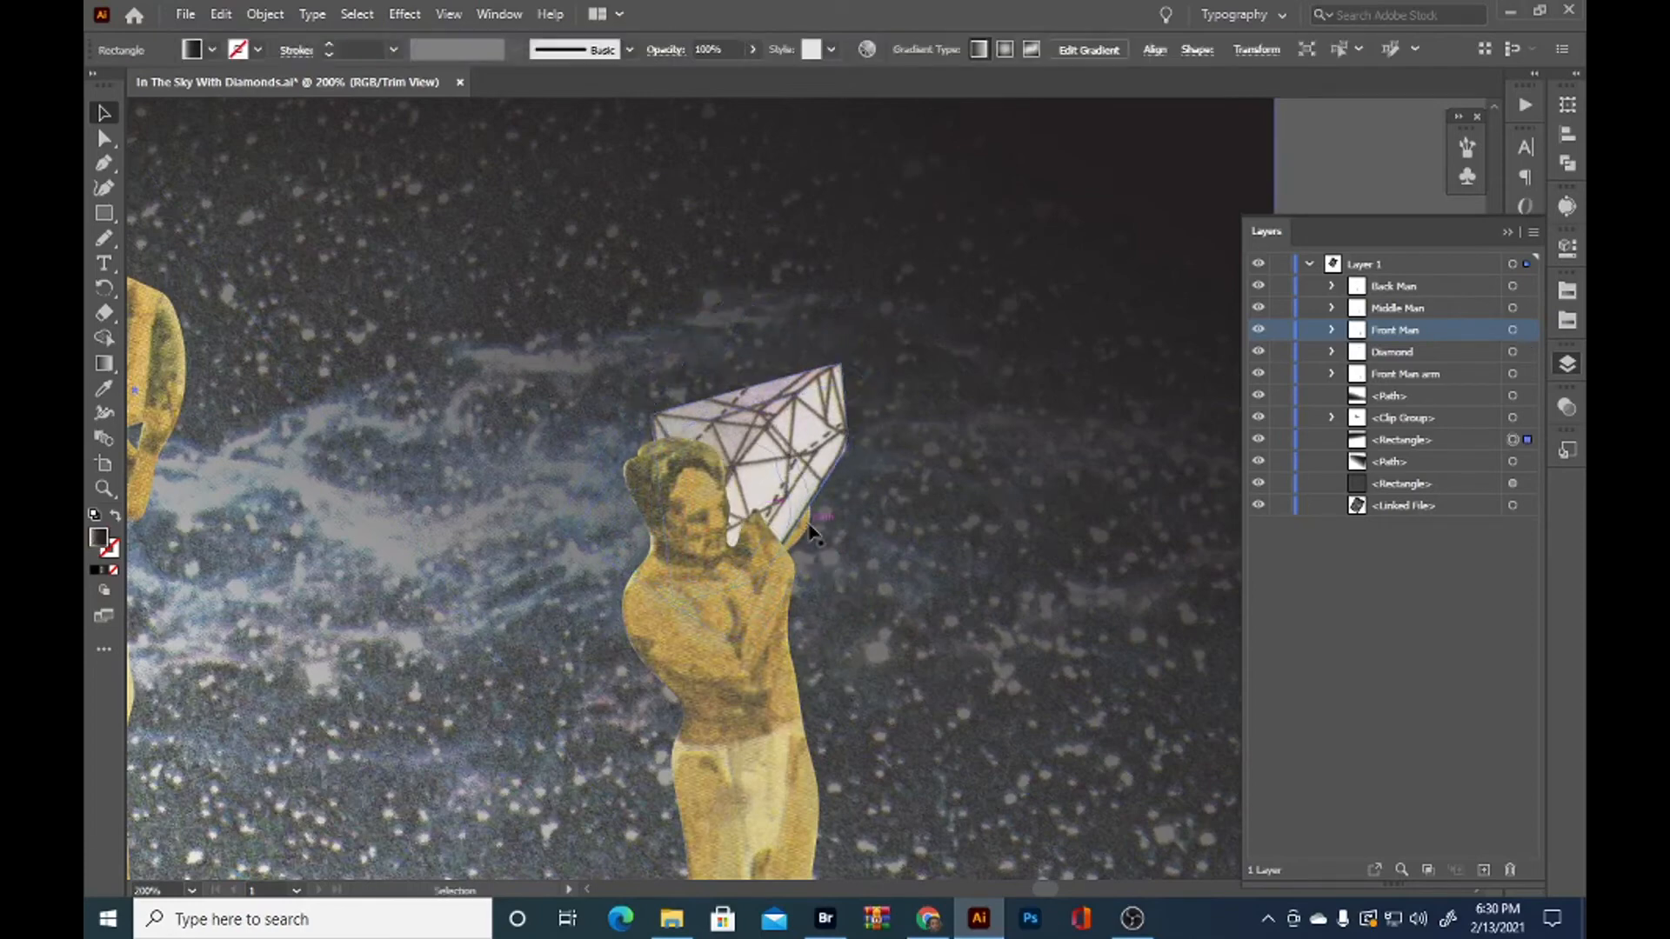
left_click(805, 527)
mouse_move(823, 386)
left_mouse_down()
mouse_move(874, 403)
mouse_move(920, 460)
left_mouse_up()
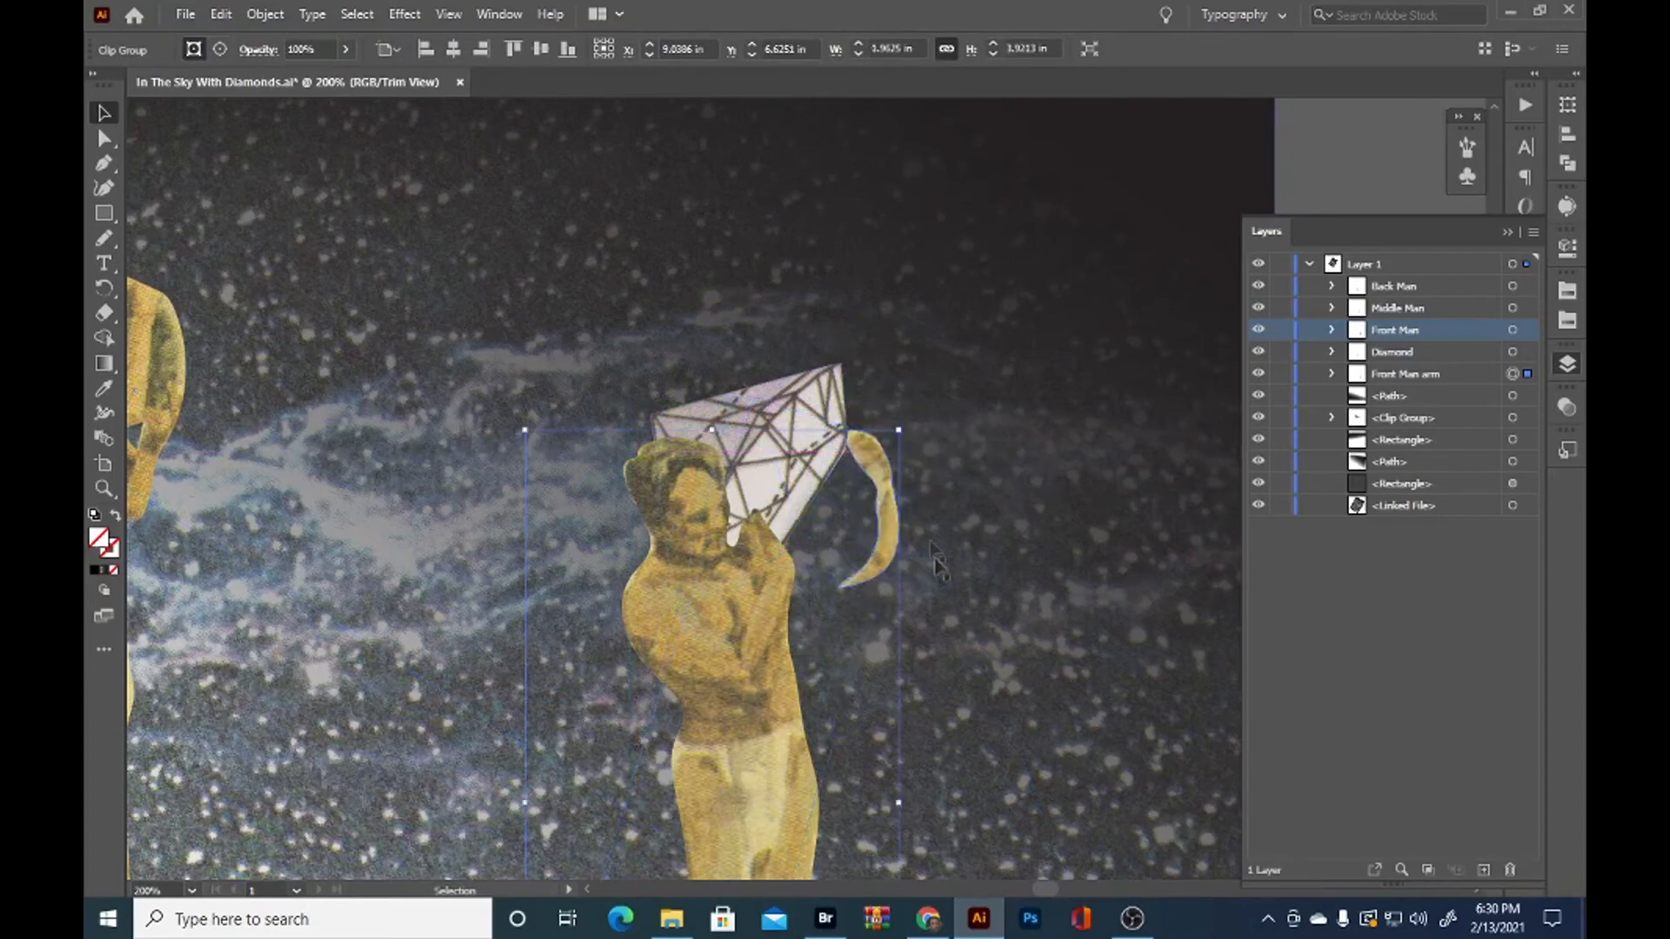
left_click_drag(939, 574, 1023, 345)
key("ctrl+z")
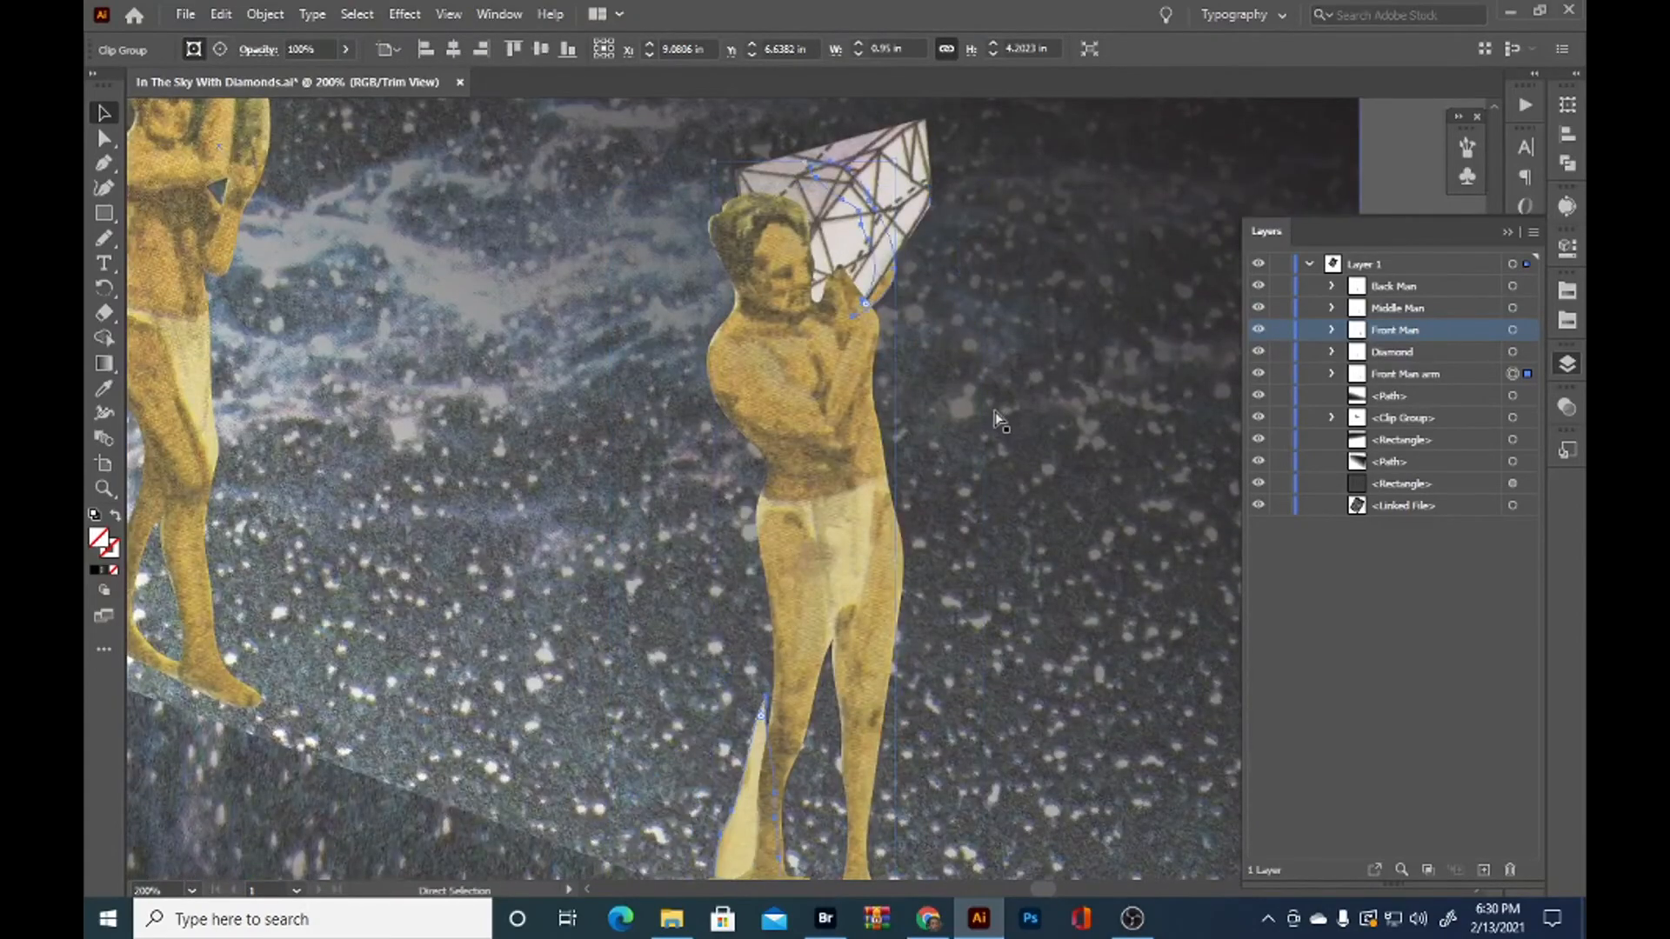
key("ctrl+z")
left_click_drag(895, 173, 935, 200)
left_click_drag(991, 575, 1022, 532)
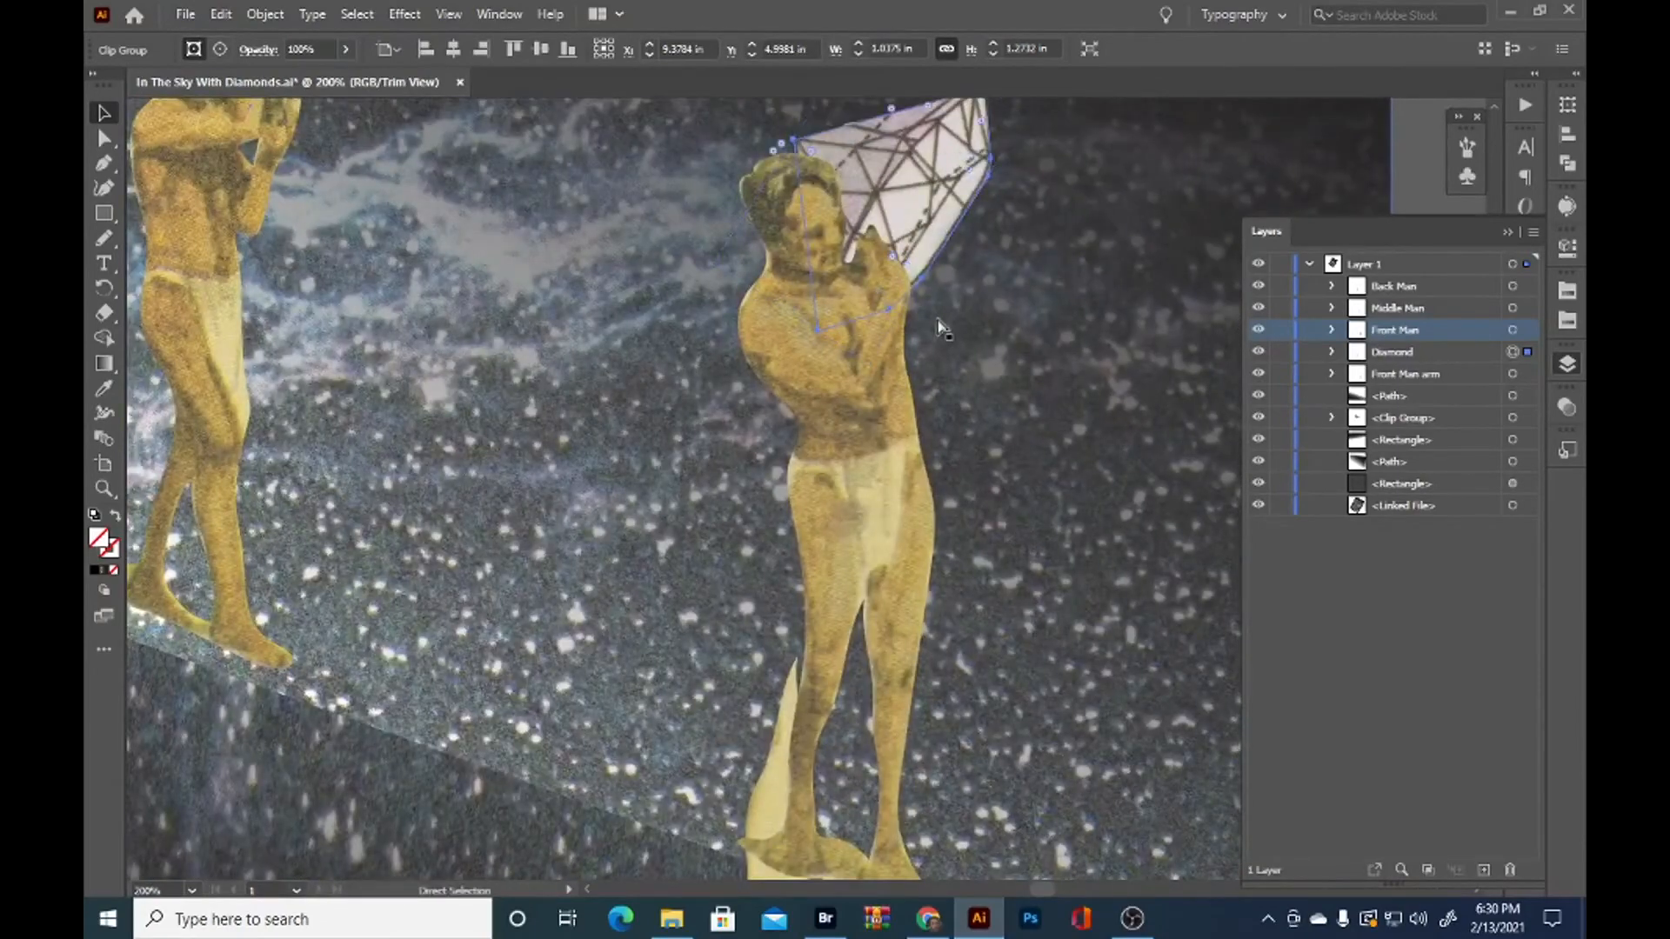
key("ctrl+z")
key("ctrl+z")
key("ctrl+z")
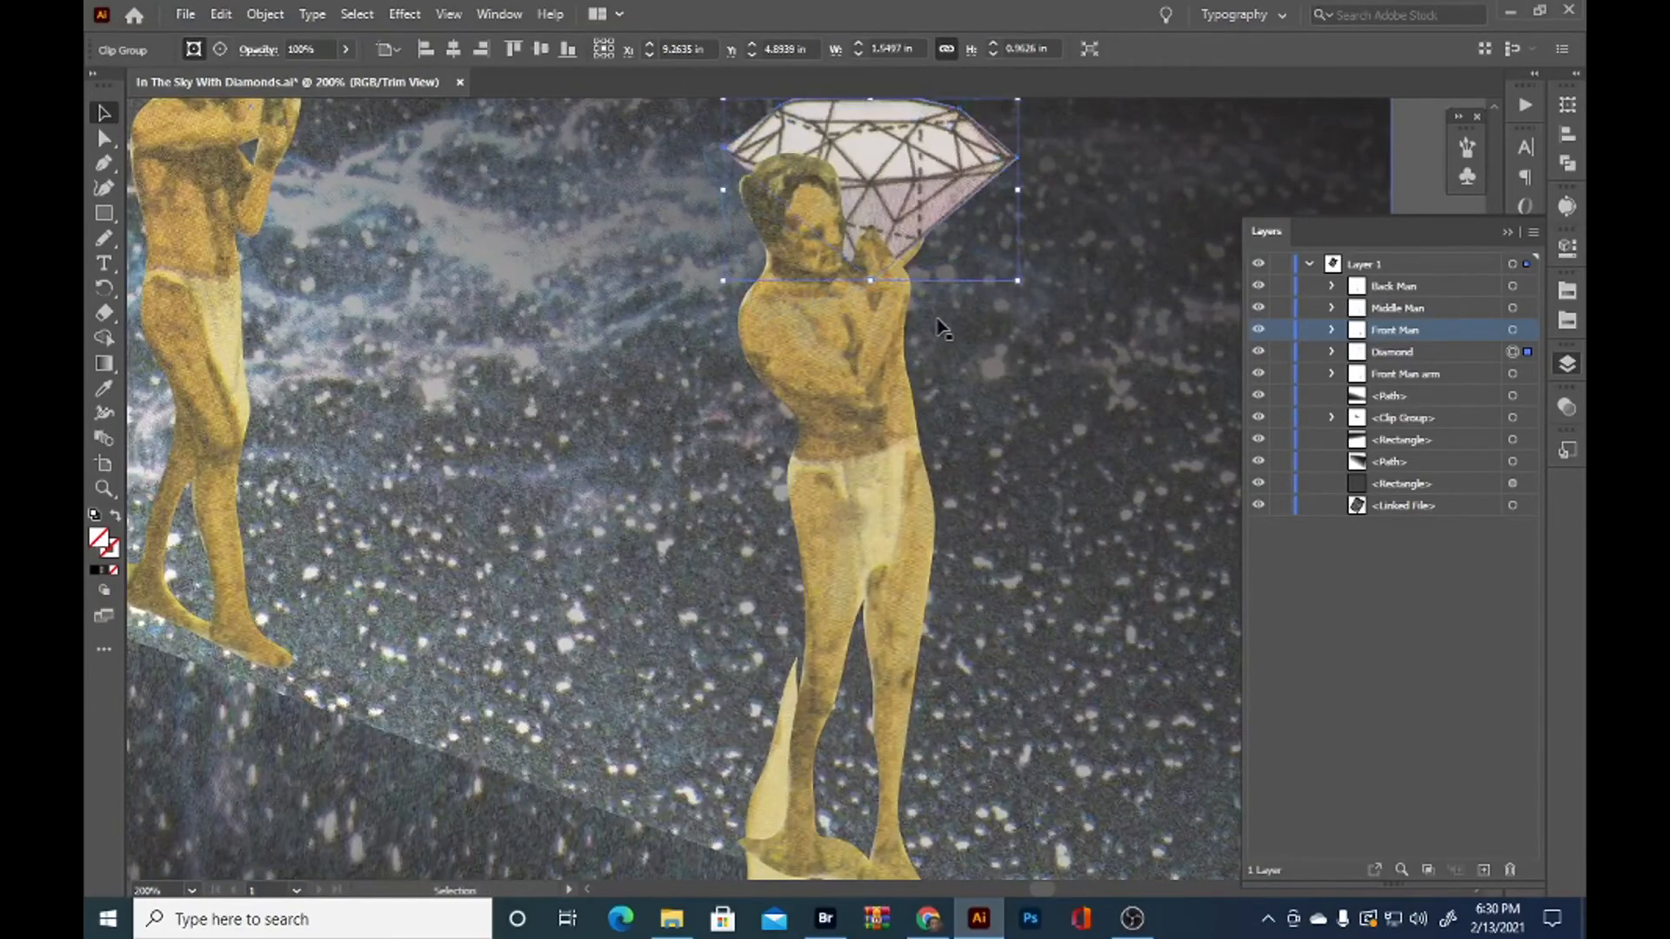
Remove the leftover leg and foot piece from the Front Man arm's clipping path, leaving only the arm
left_click(780, 741)
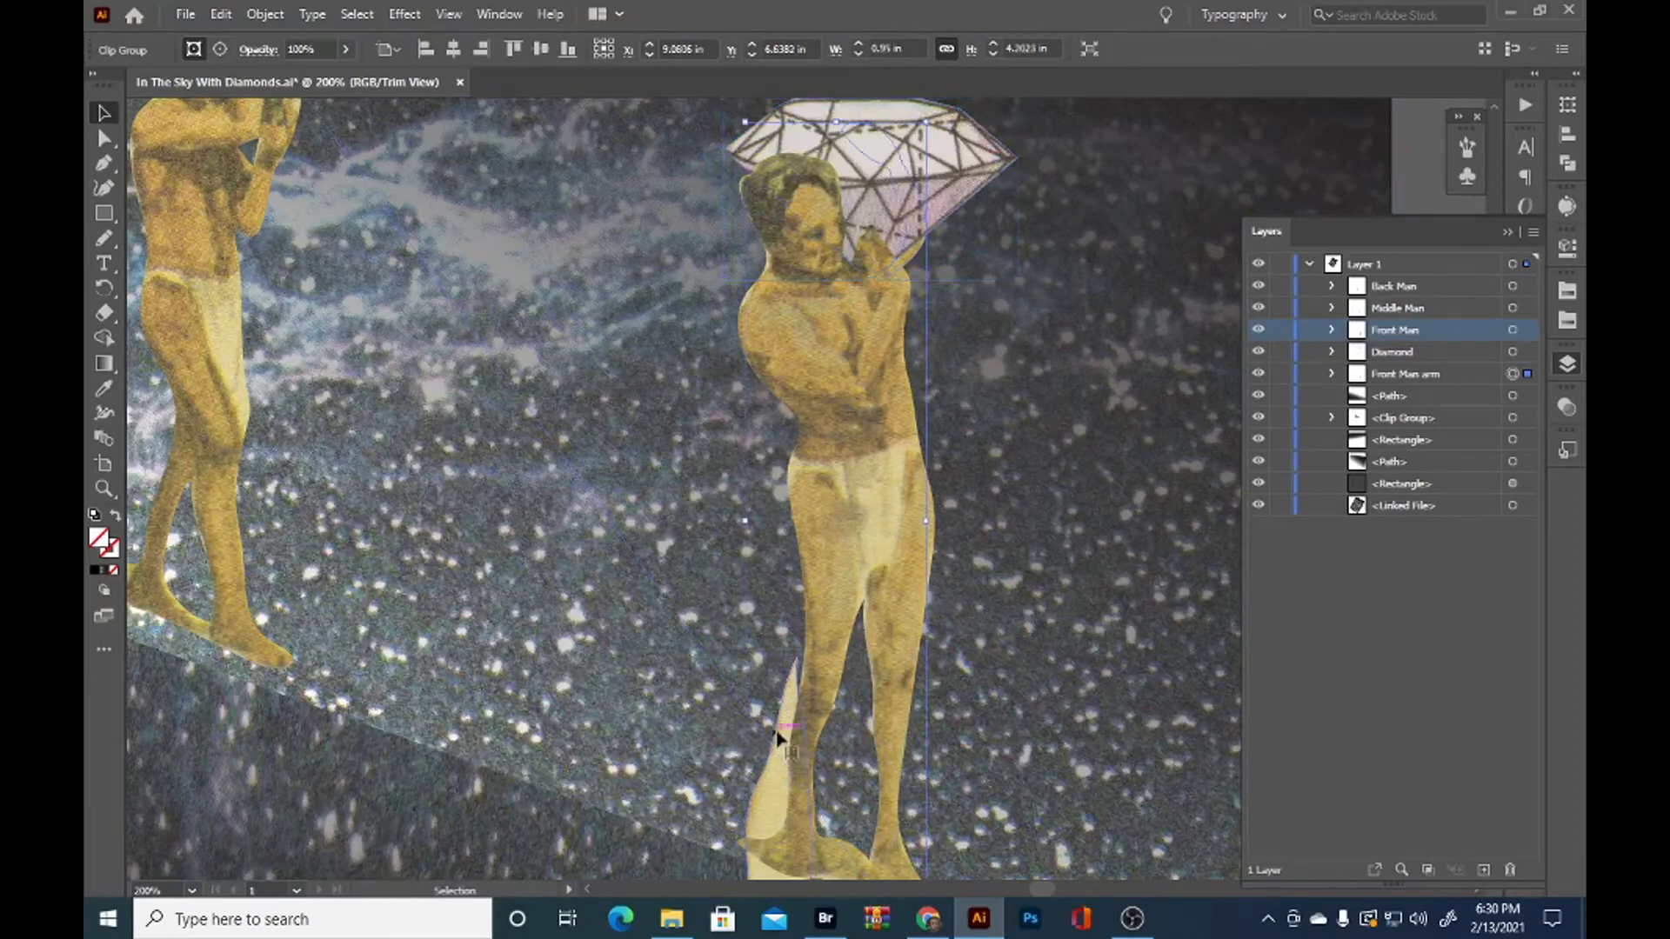
left_click(1331, 375)
key("a")
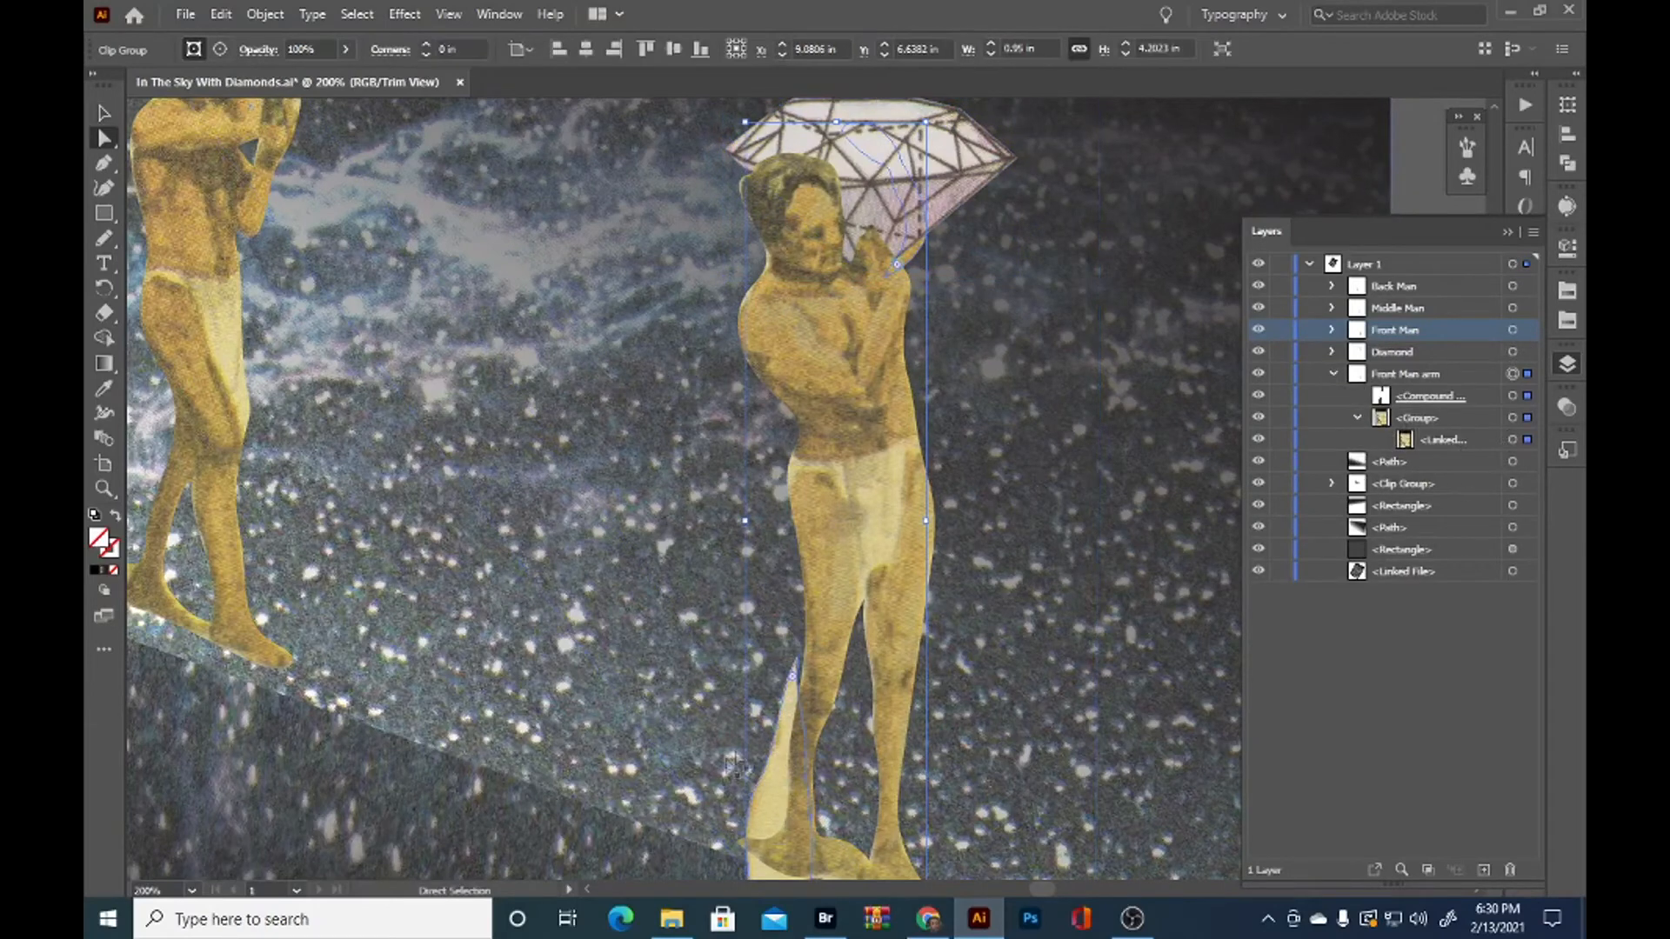
scroll(757, 661, "down", 1)
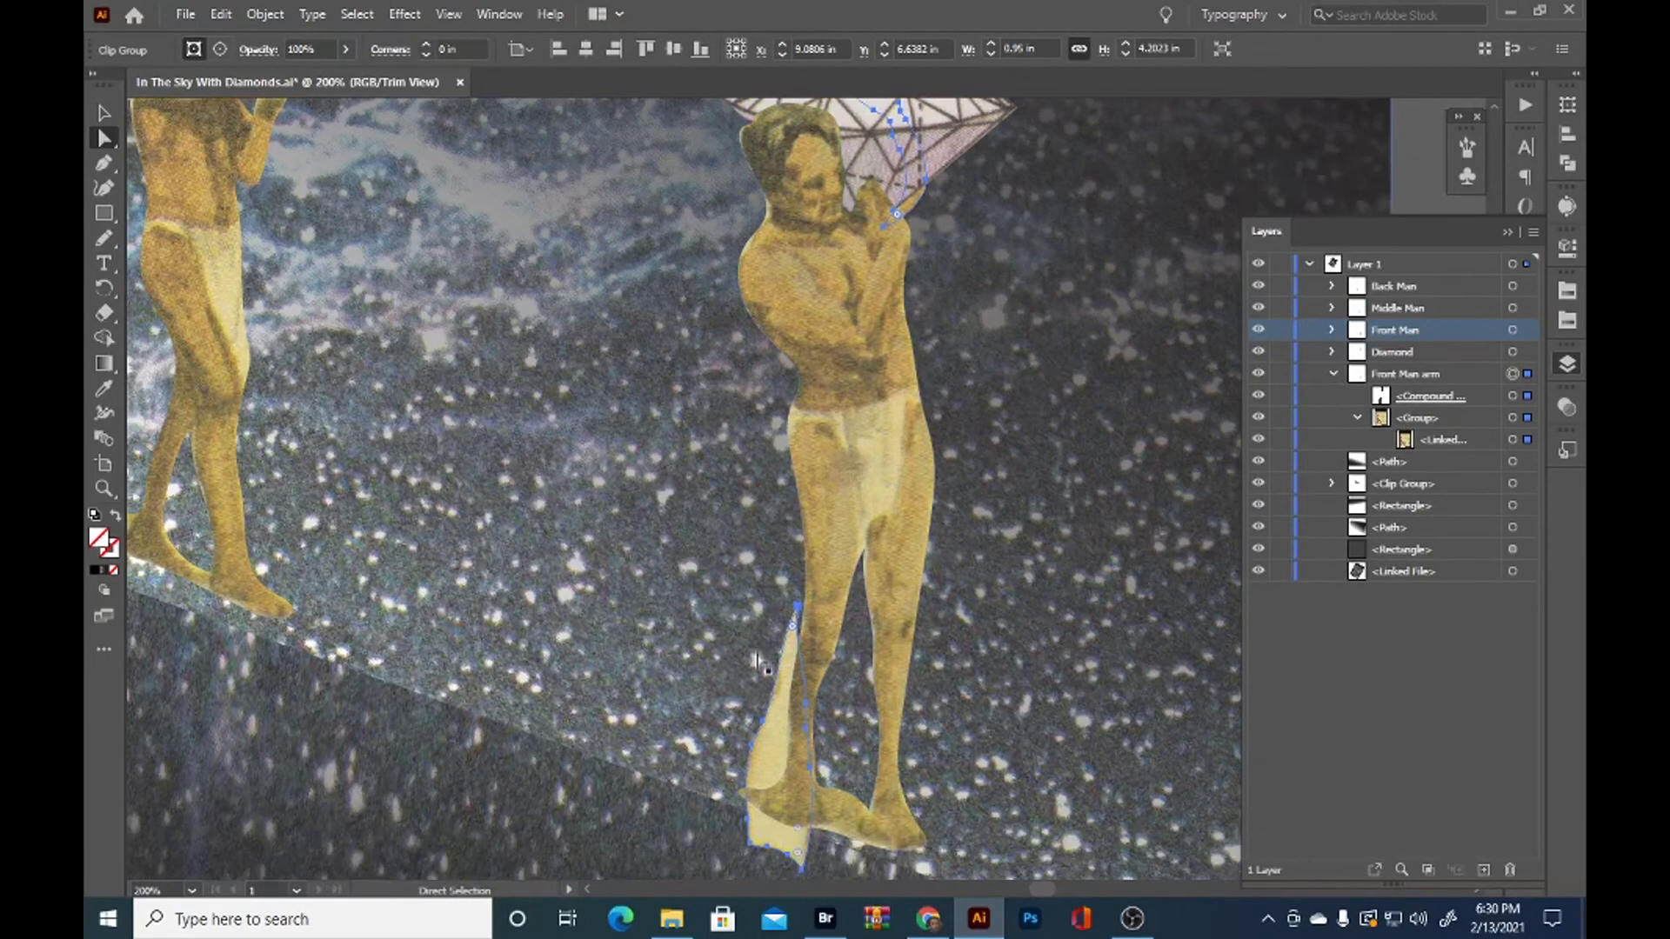
left_click(795, 611)
left_click_drag(795, 611, 807, 764)
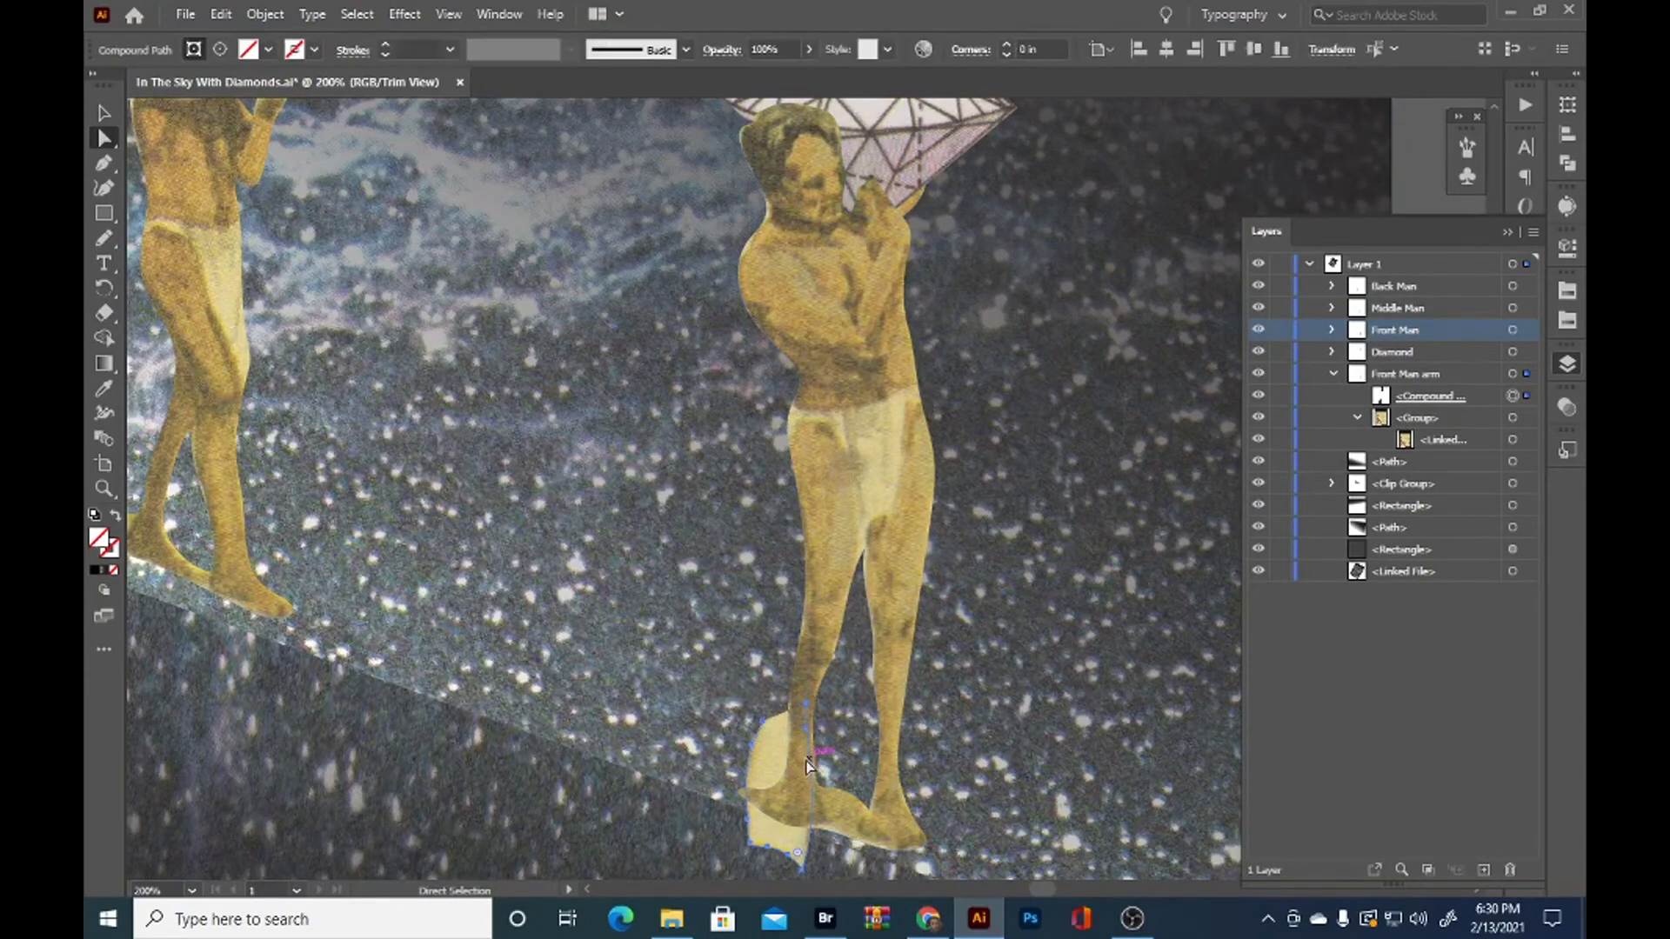
left_click(1100, 374)
scroll(1050, 281, "up", 1)
scroll(1050, 281, "up", 2)
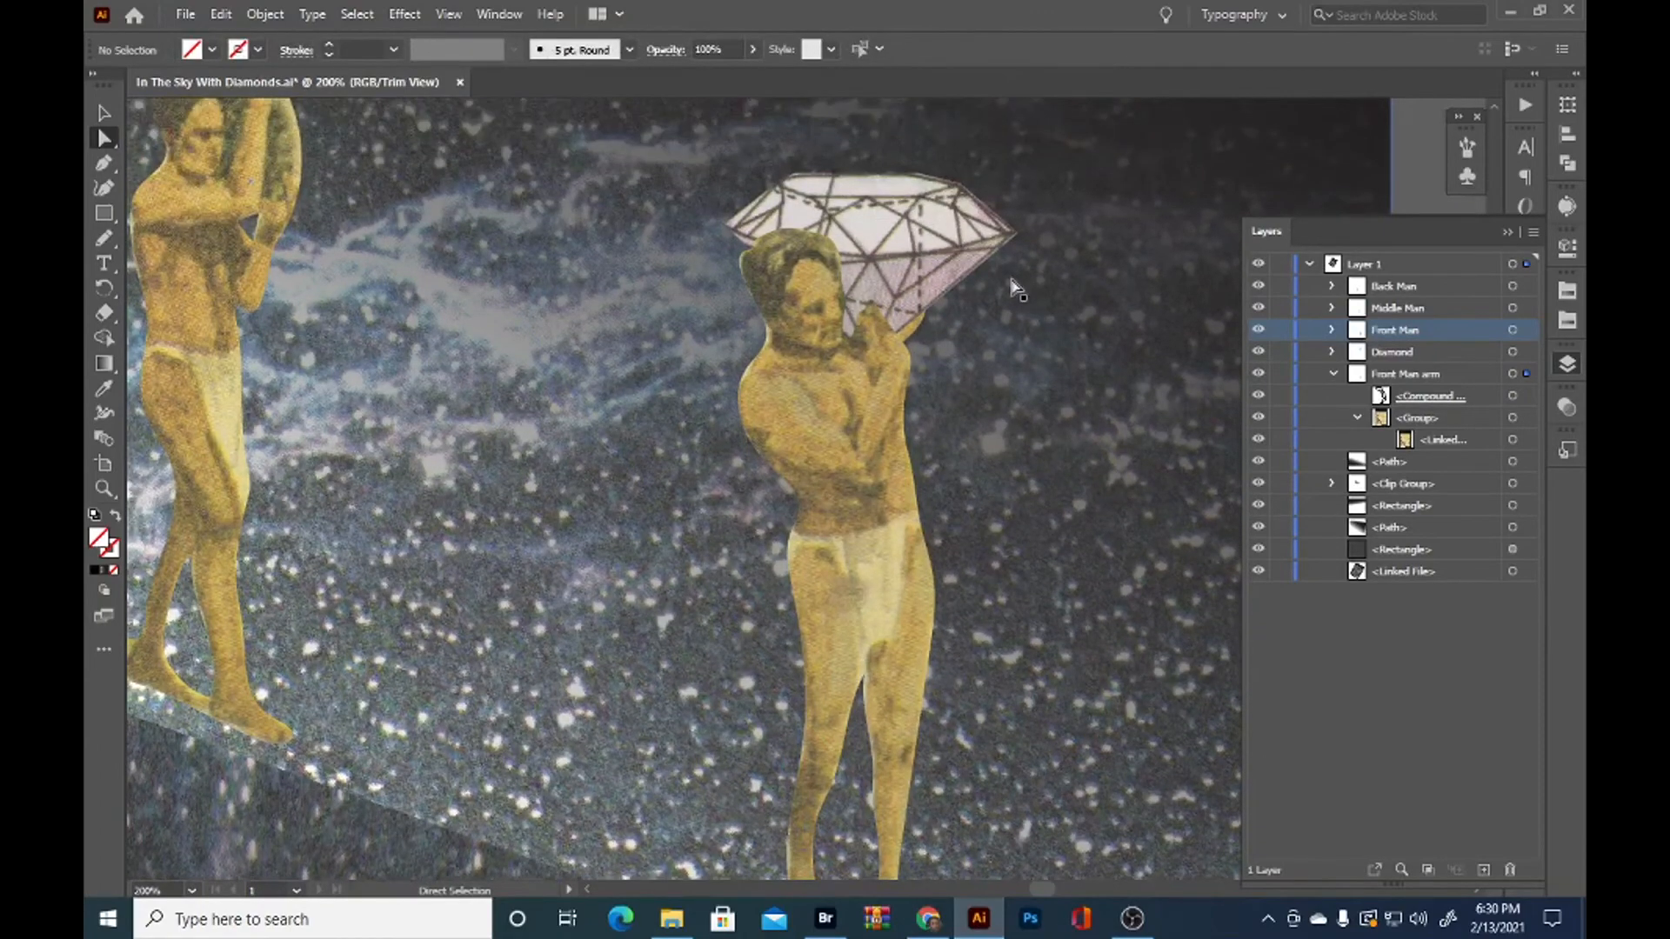
Rotate the Front Man arm outward and reposition it so it reaches from the shoulder along the diamond's lower outer edge
key("v")
left_click(907, 335)
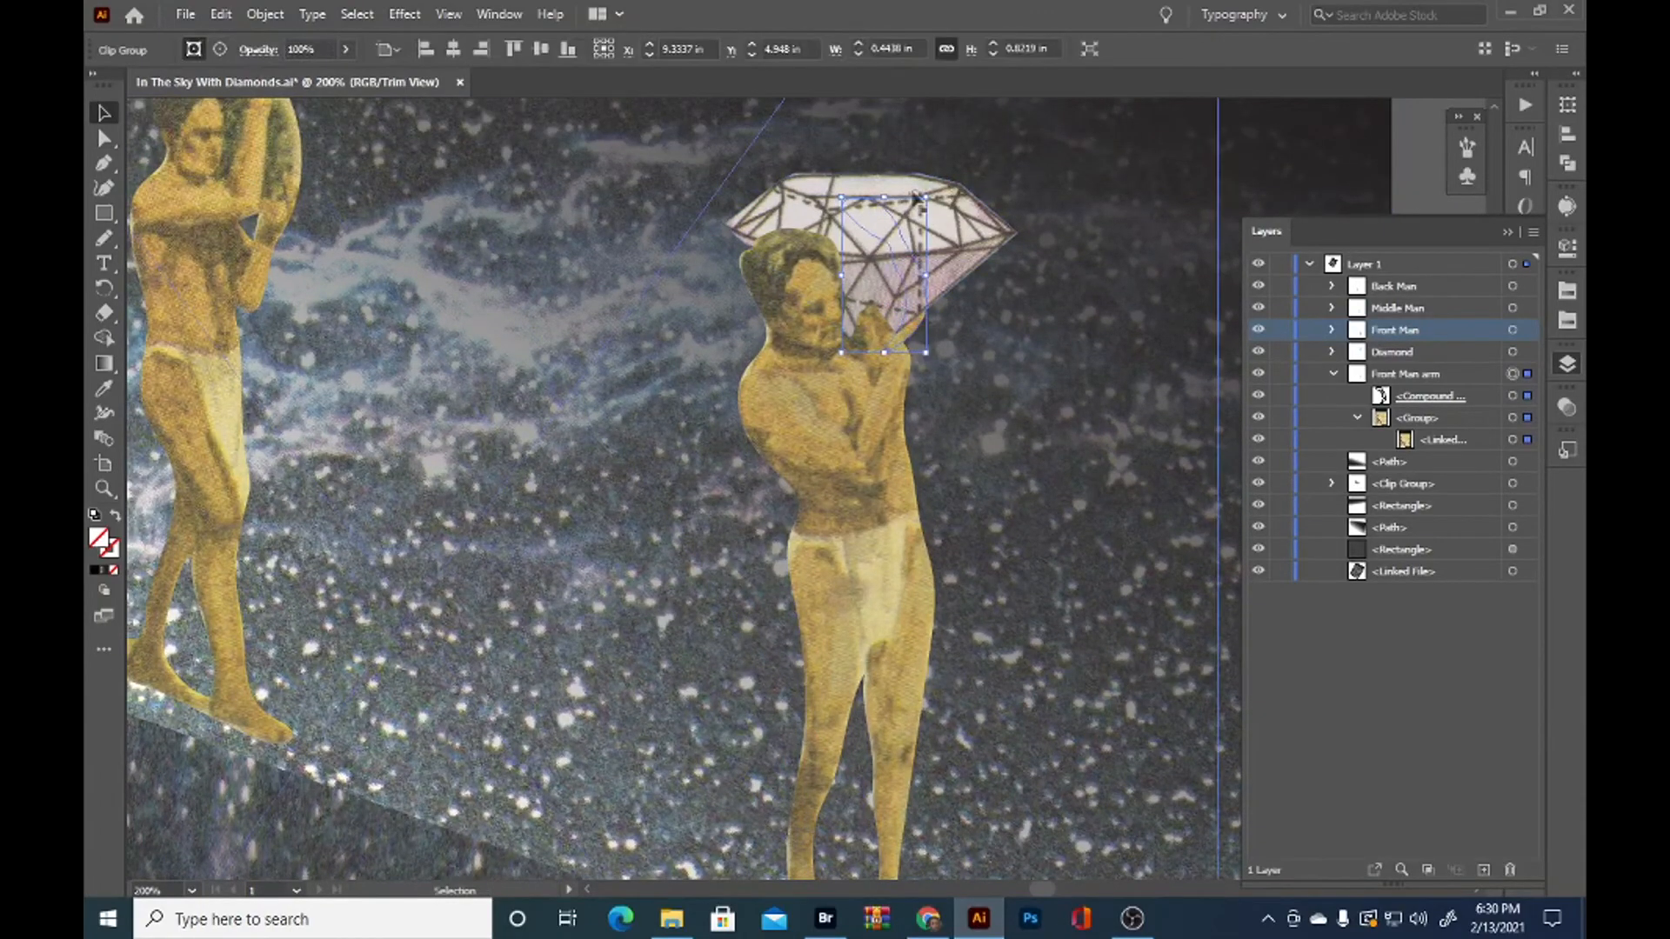
left_click_drag(927, 186, 954, 229)
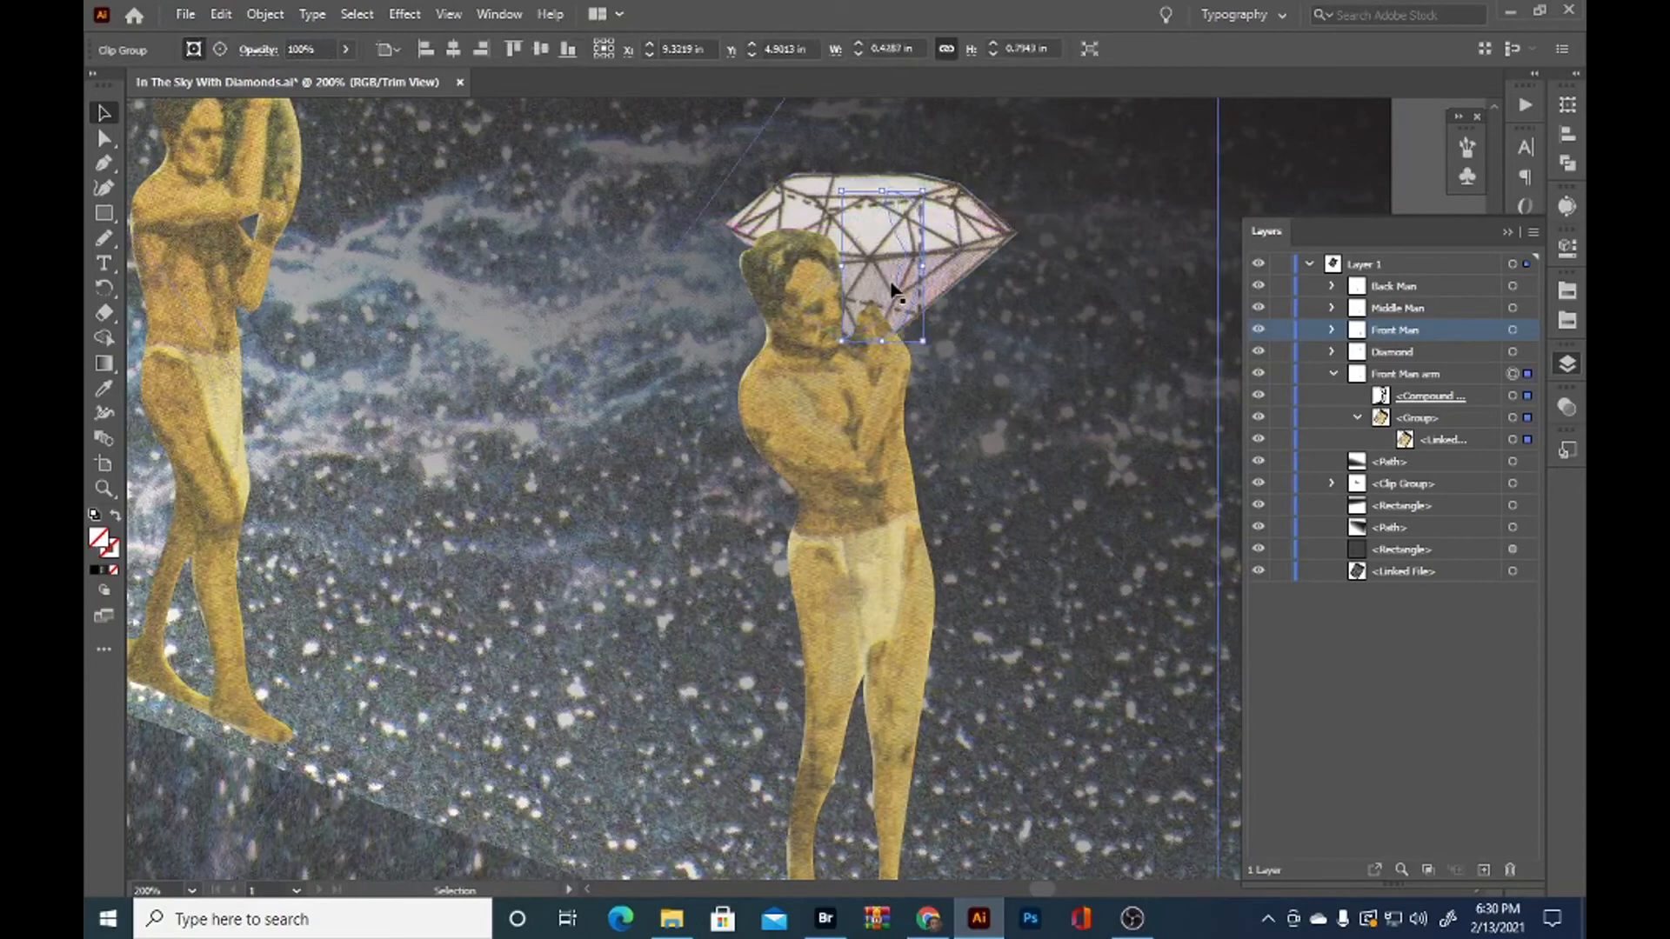
left_click_drag(898, 241, 940, 246)
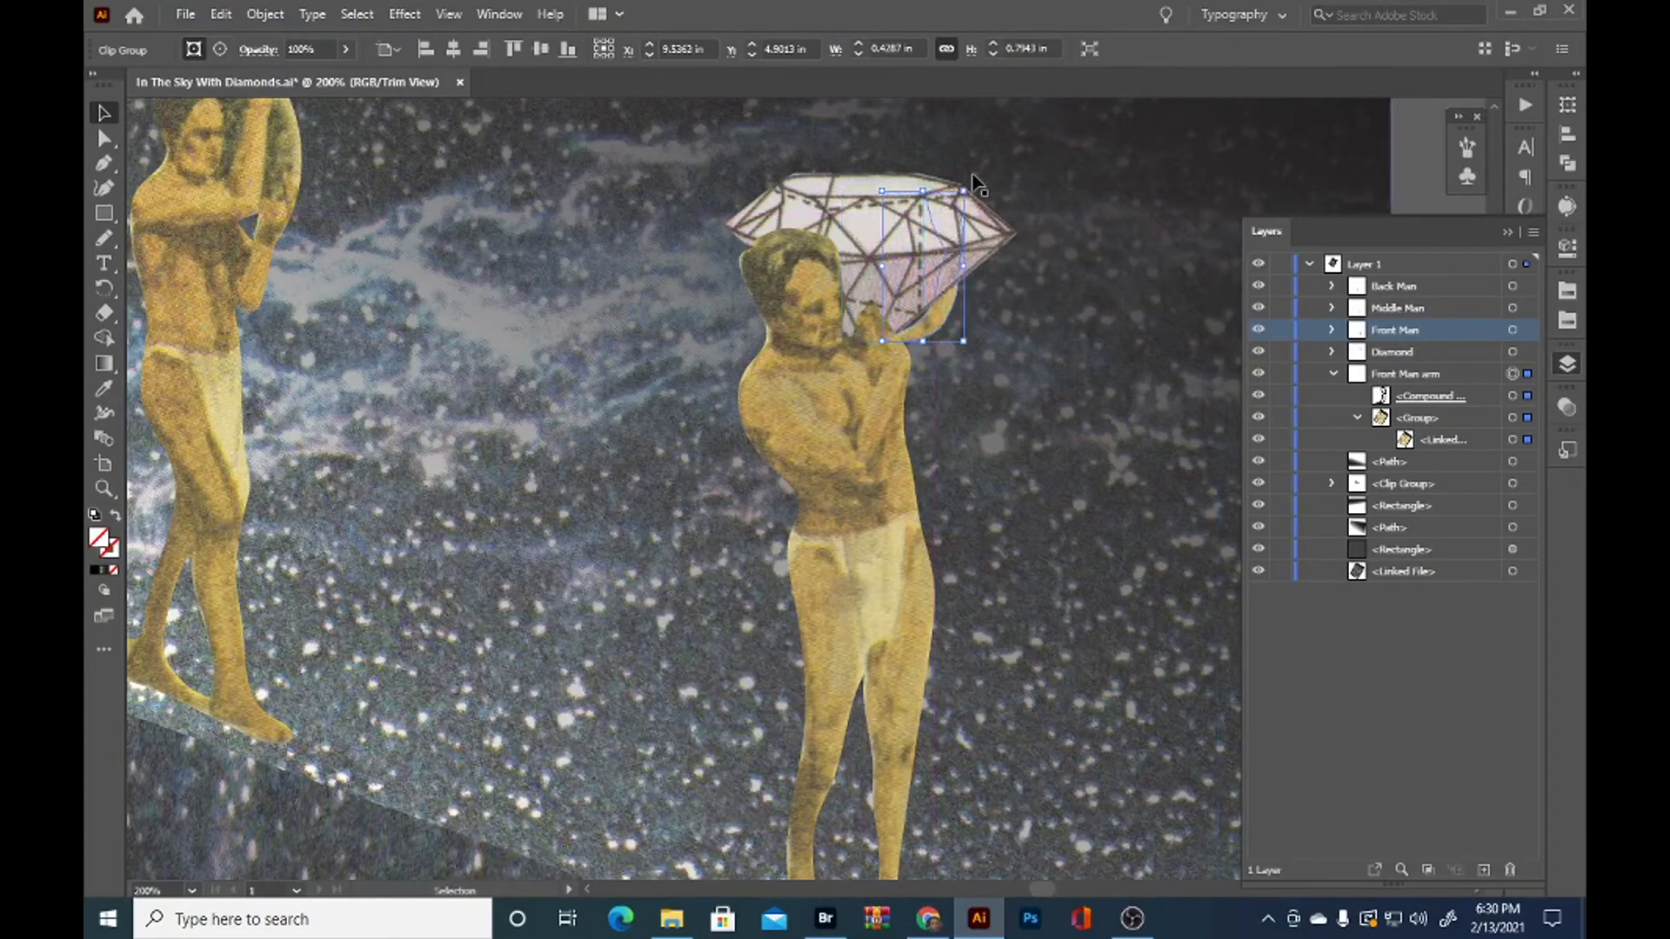
left_click_drag(968, 179, 991, 204)
left_click_drag(937, 337, 939, 334)
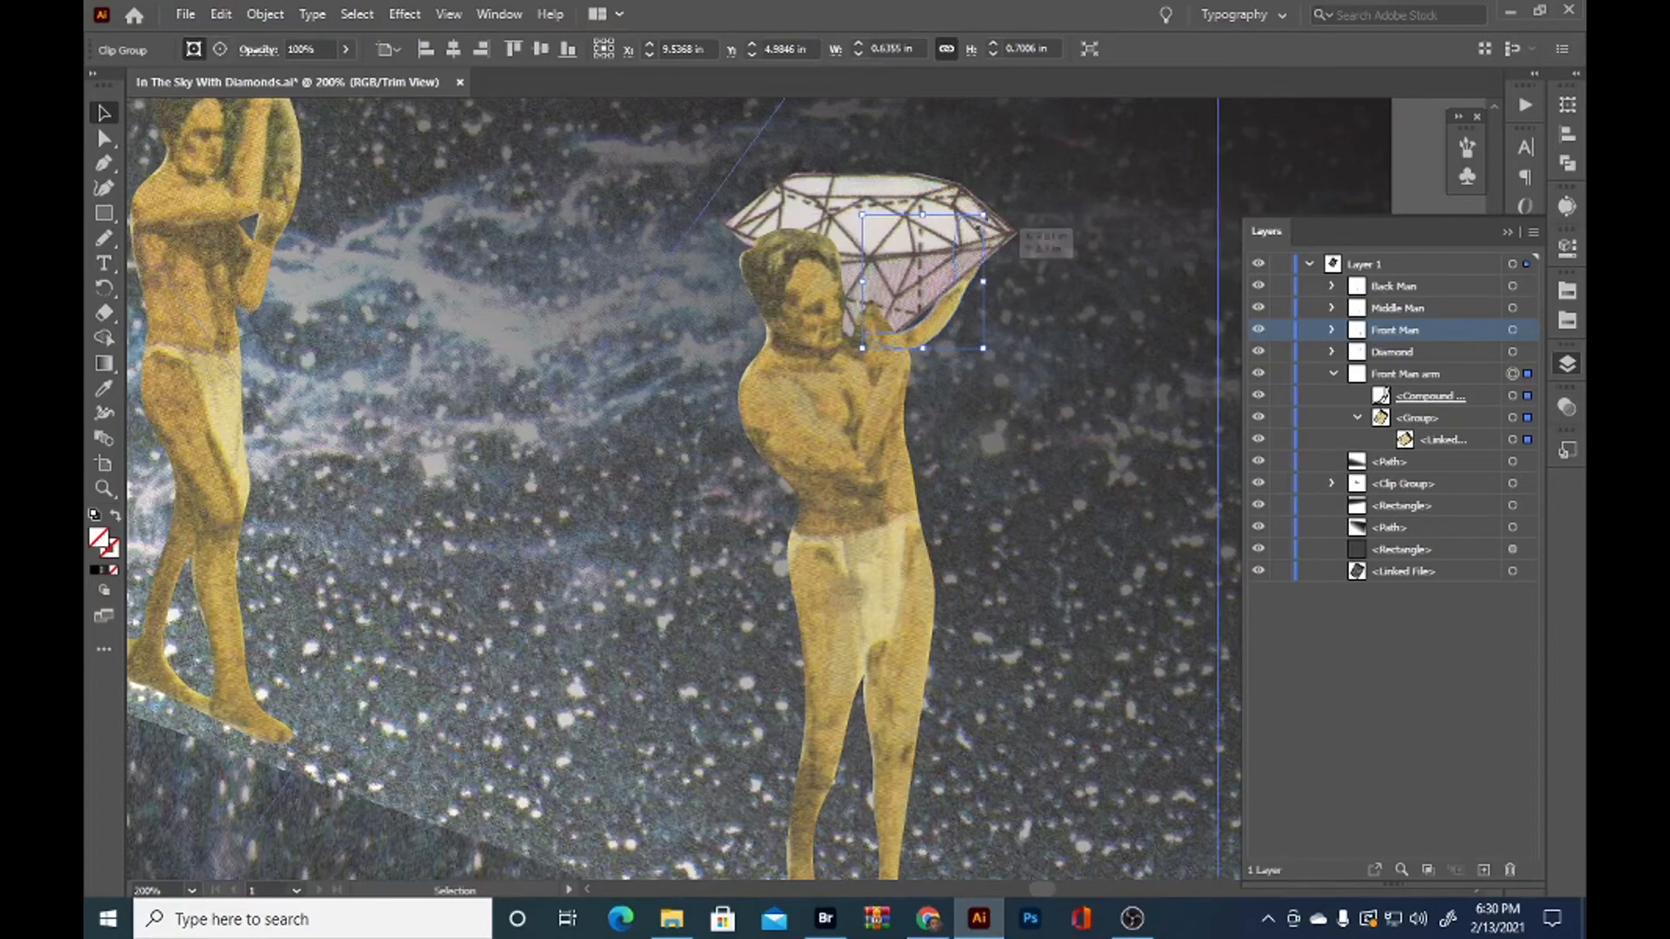
Rotate the diamond to a steep tilt and move it between the front man's head and his raised arm
left_click(915, 207)
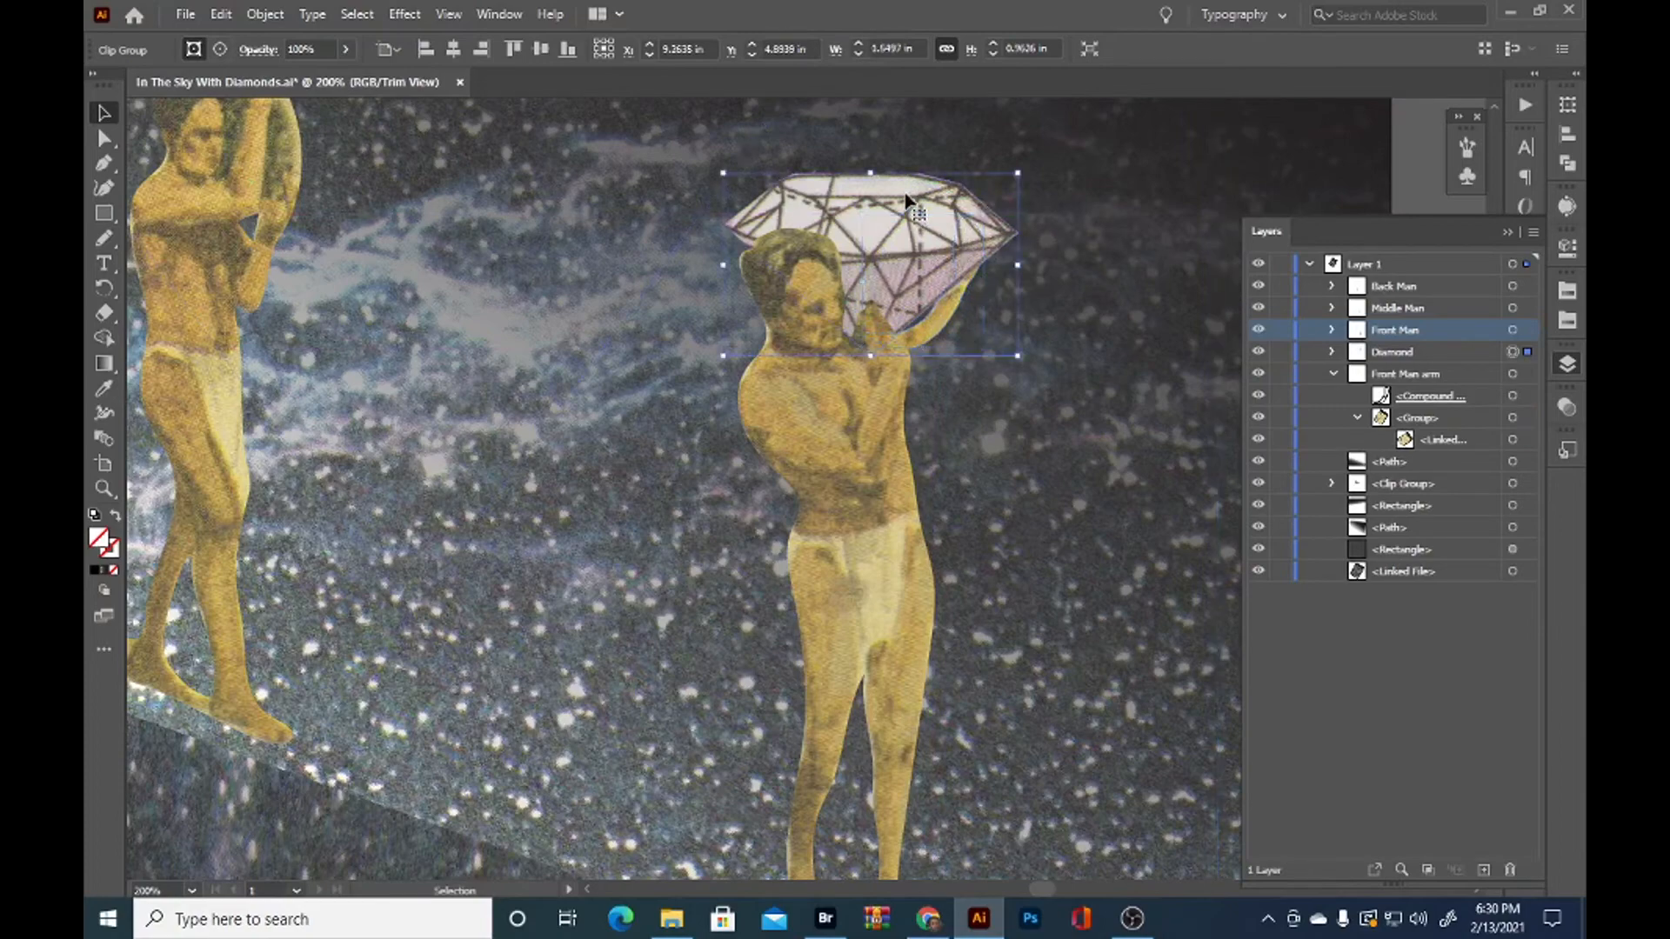
left_click_drag(1025, 171, 848, 435)
mouse_move(927, 231)
left_mouse_down()
mouse_move(920, 251)
mouse_move(897, 229)
mouse_move(919, 253)
left_mouse_up()
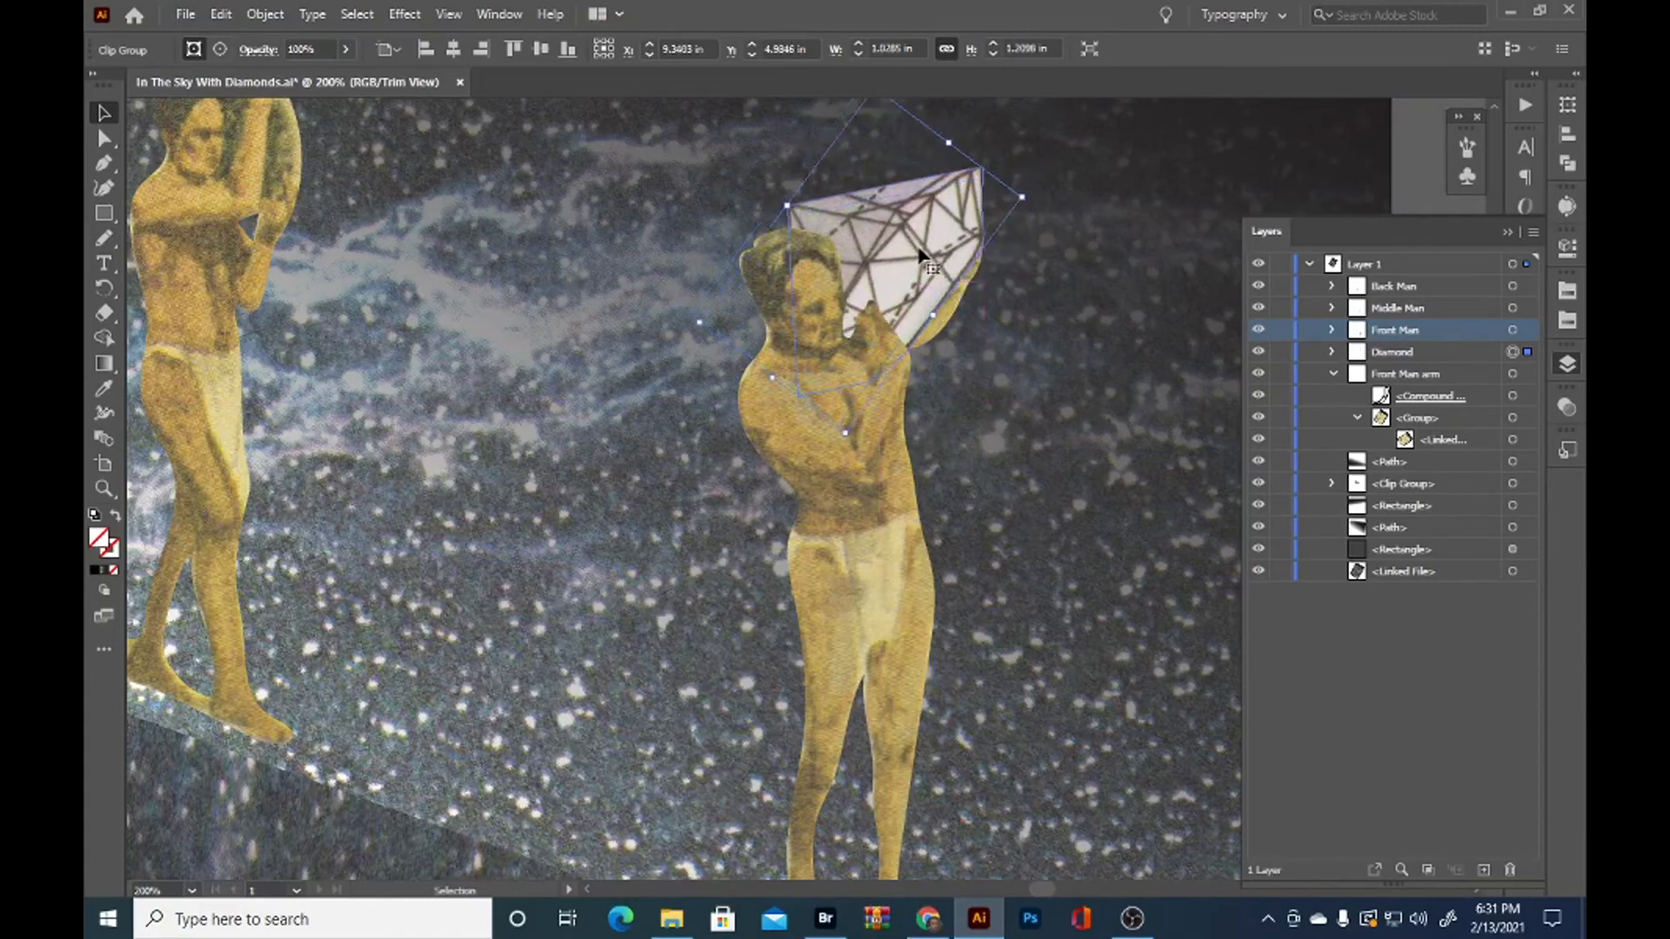
Nudge the Front Man arm outward and rotate it slightly so its hand rests against the tilted diamond's outer side
left_click(962, 294)
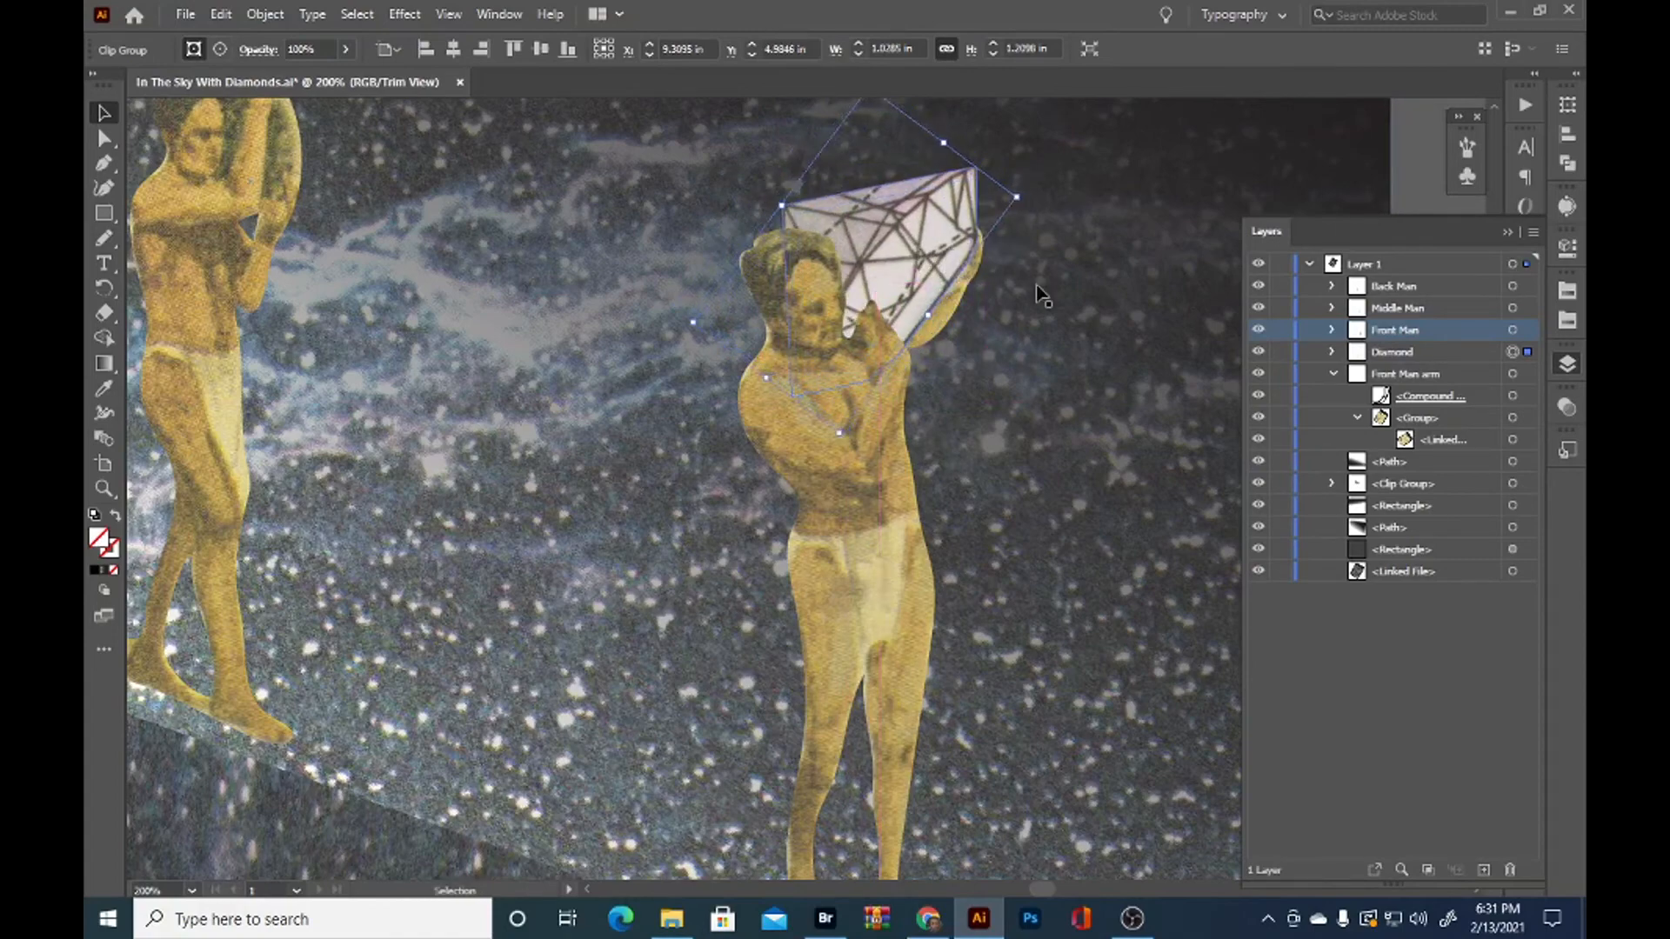
left_click(961, 298)
left_click_drag(964, 288, 964, 283)
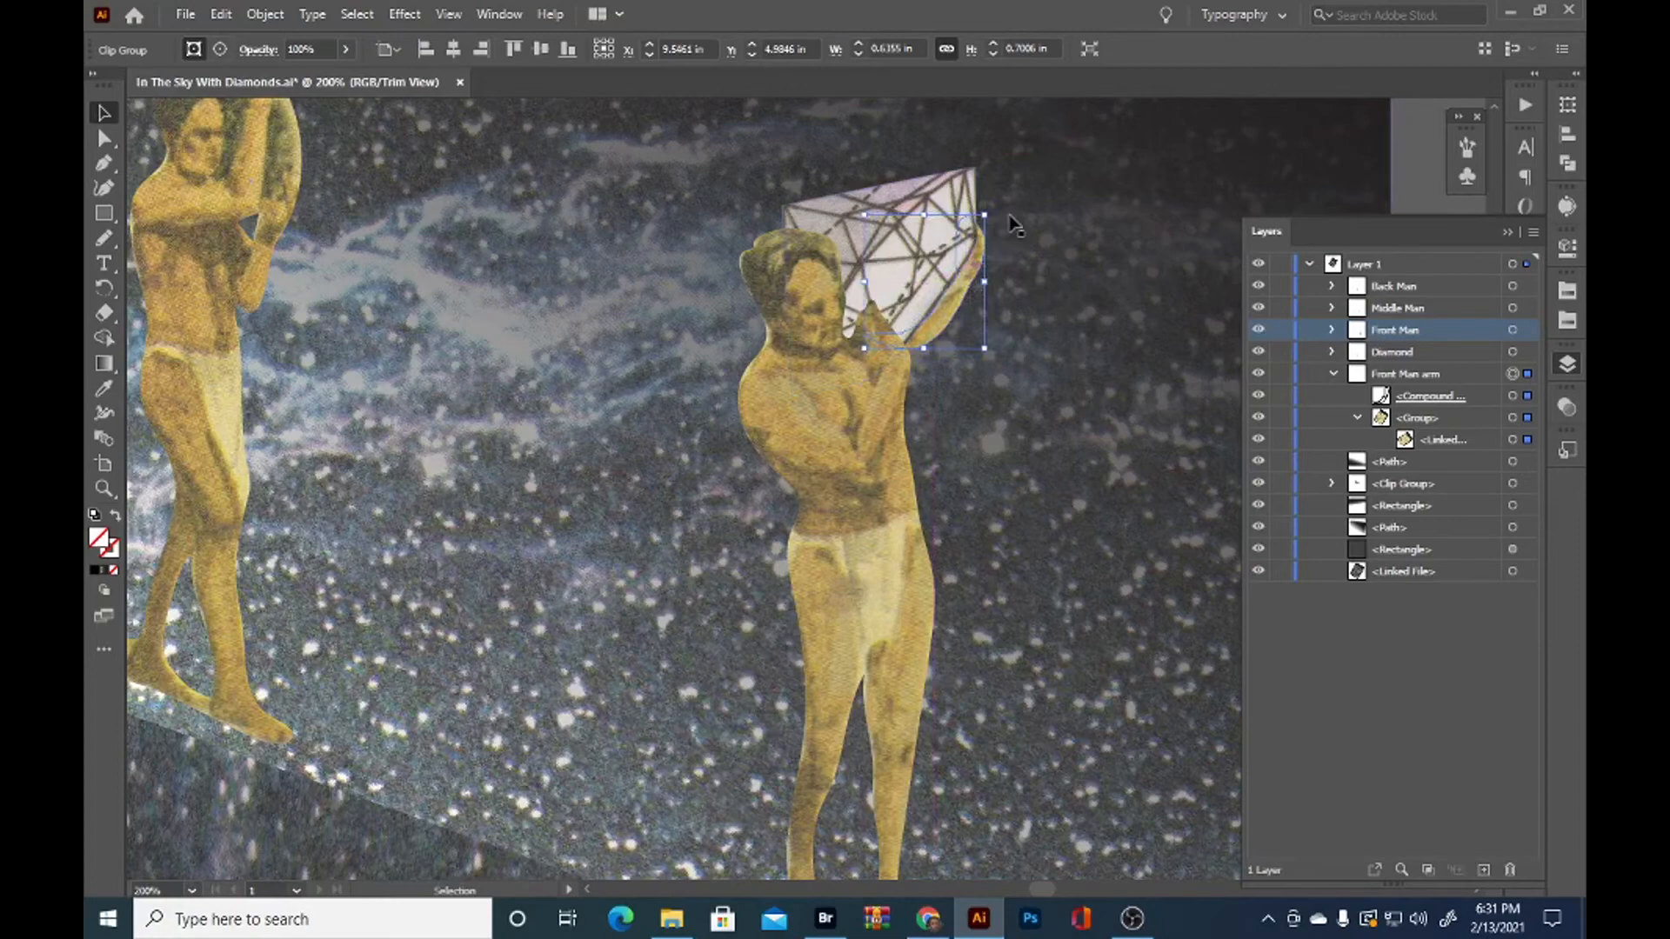
mouse_move(994, 204)
left_mouse_down()
mouse_move(1027, 193)
mouse_move(997, 209)
left_mouse_up()
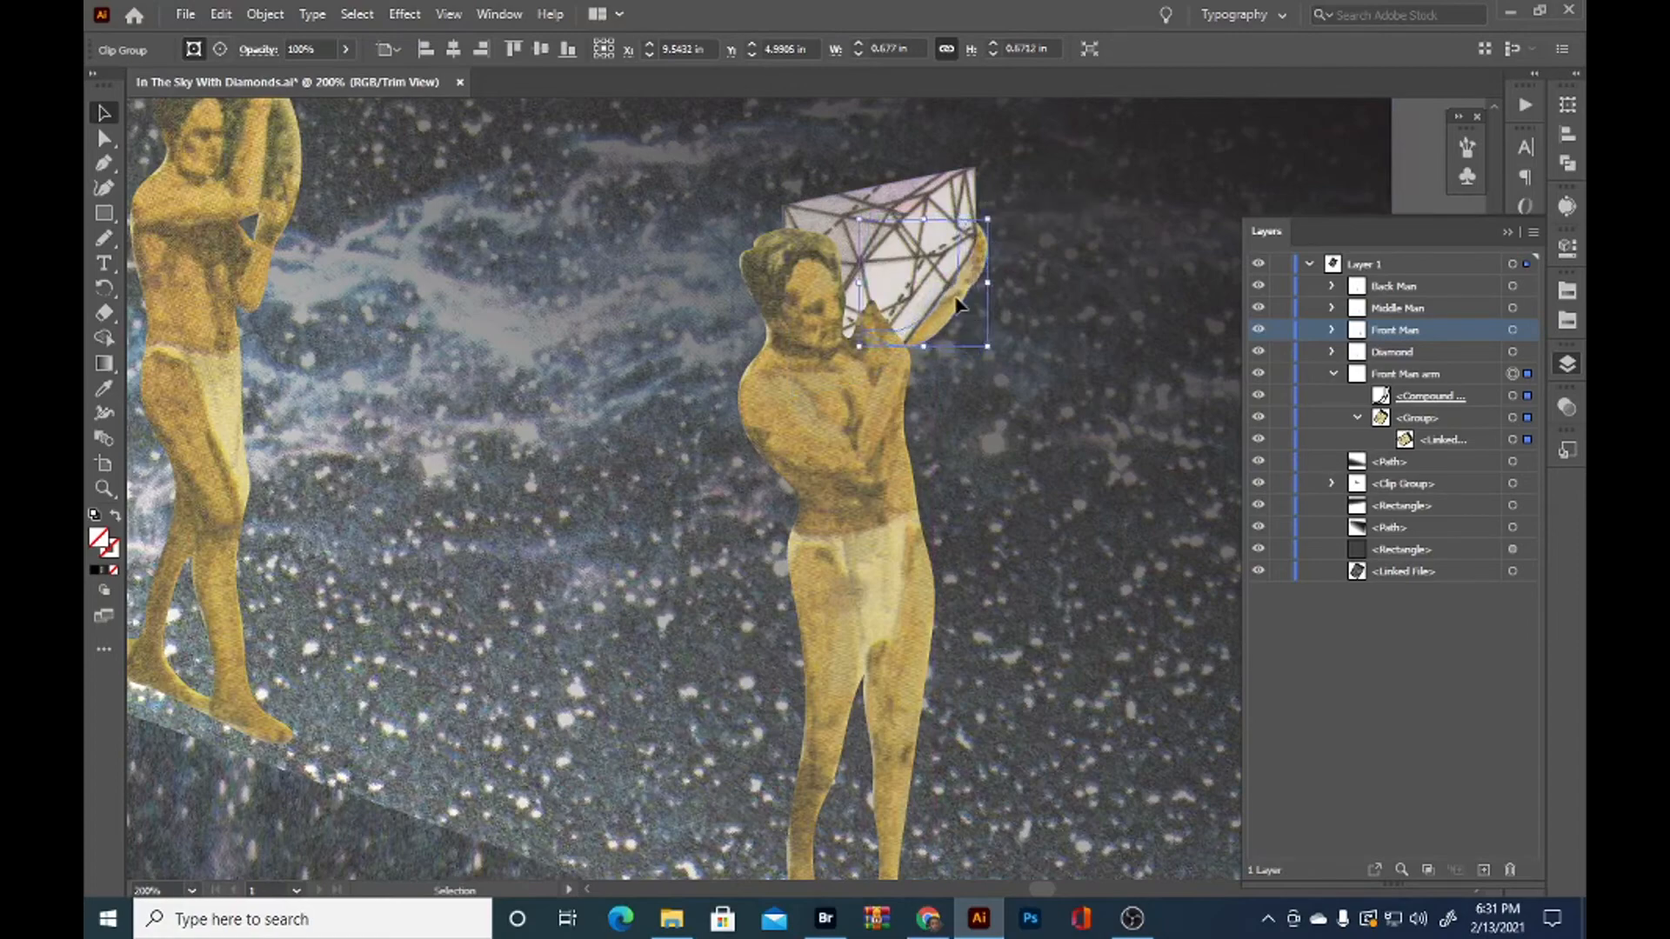
left_click(1033, 316)
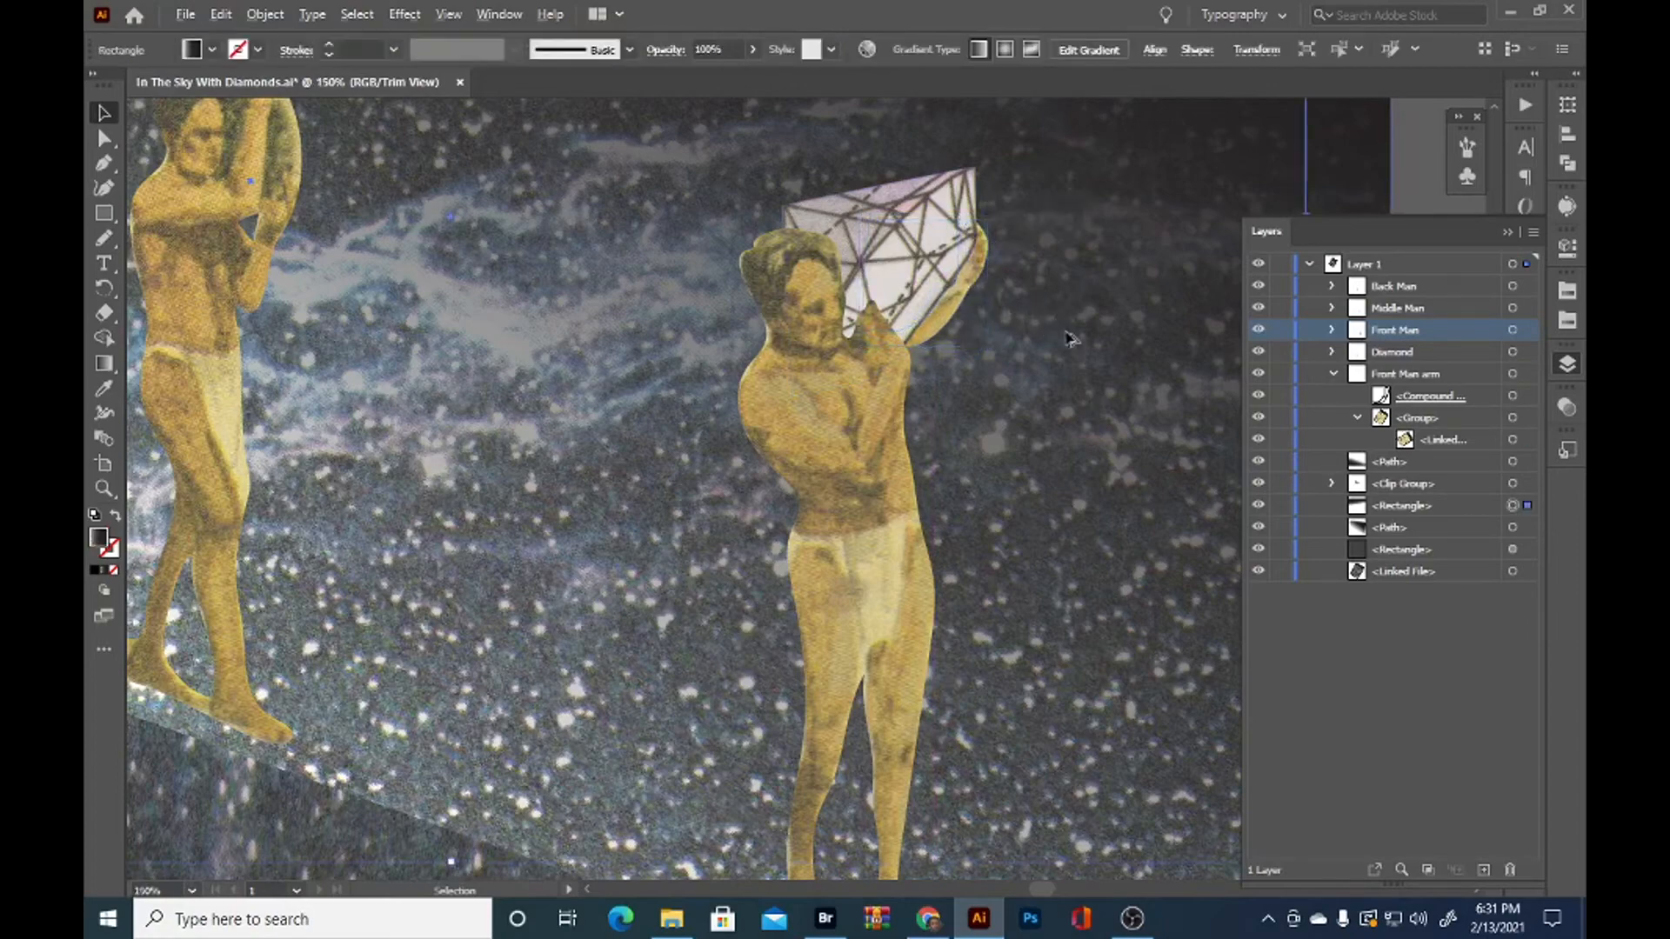
scroll(1031, 322, "down", 1)
scroll(990, 300, "up", 3)
Shift the Front Man arm slightly inward and refine its clipping outline around the fingertips with the Pencil tool
left_click(1004, 311)
left_click_drag(1009, 333, 1003, 326)
key("n")
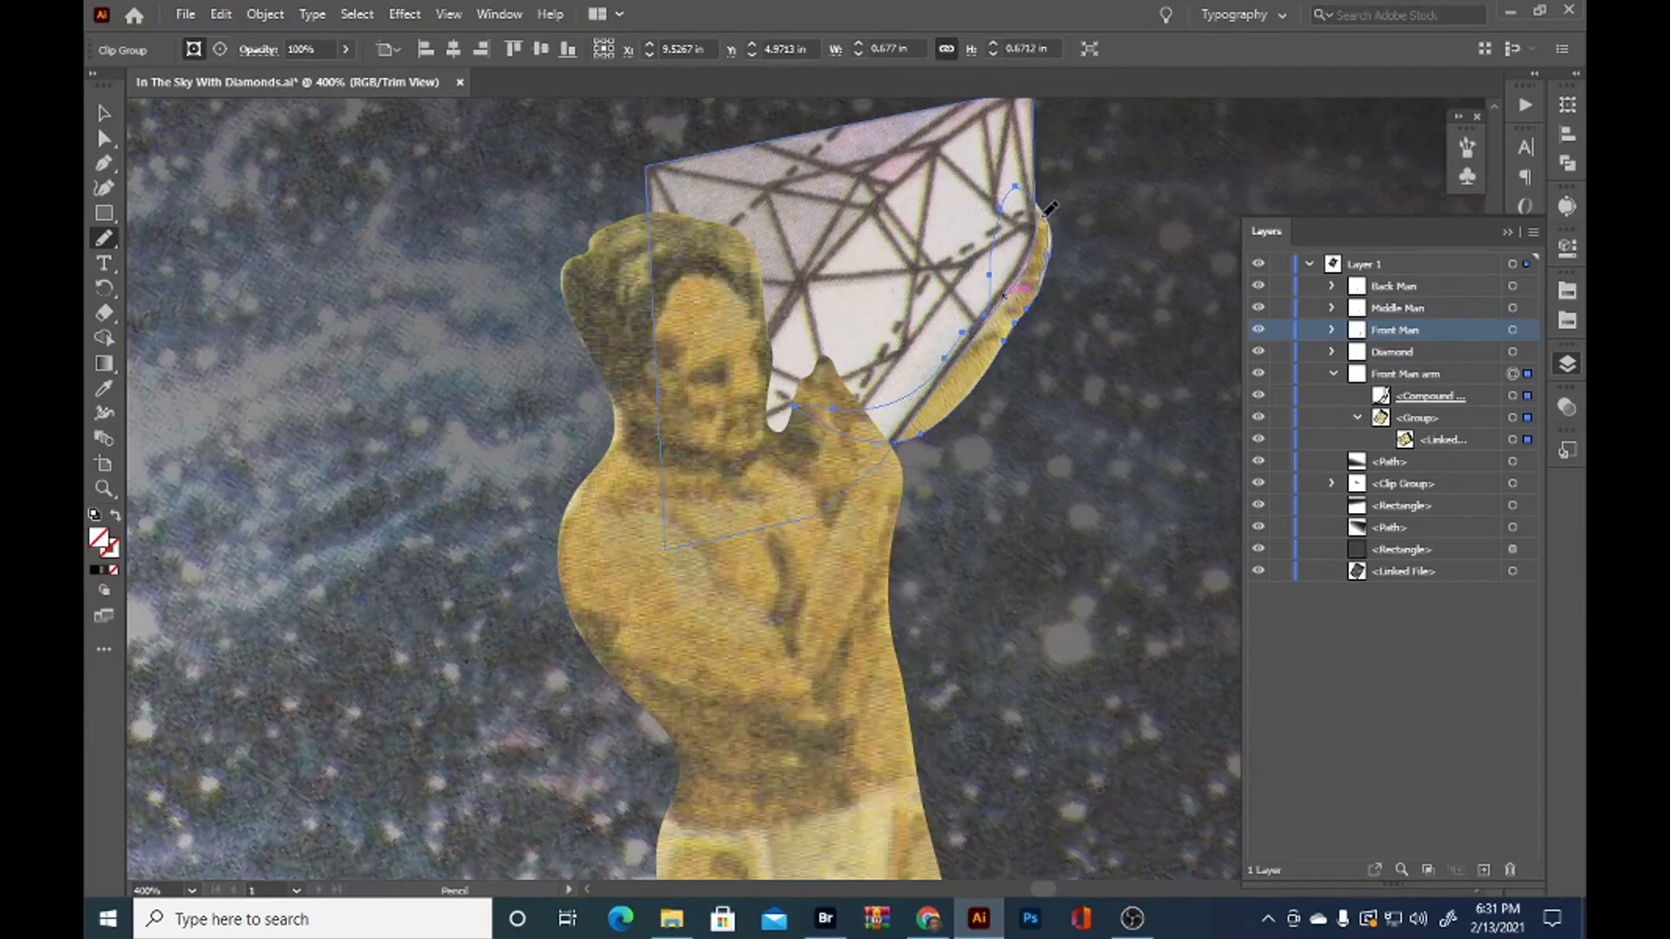
left_click_drag(1043, 196, 1046, 184)
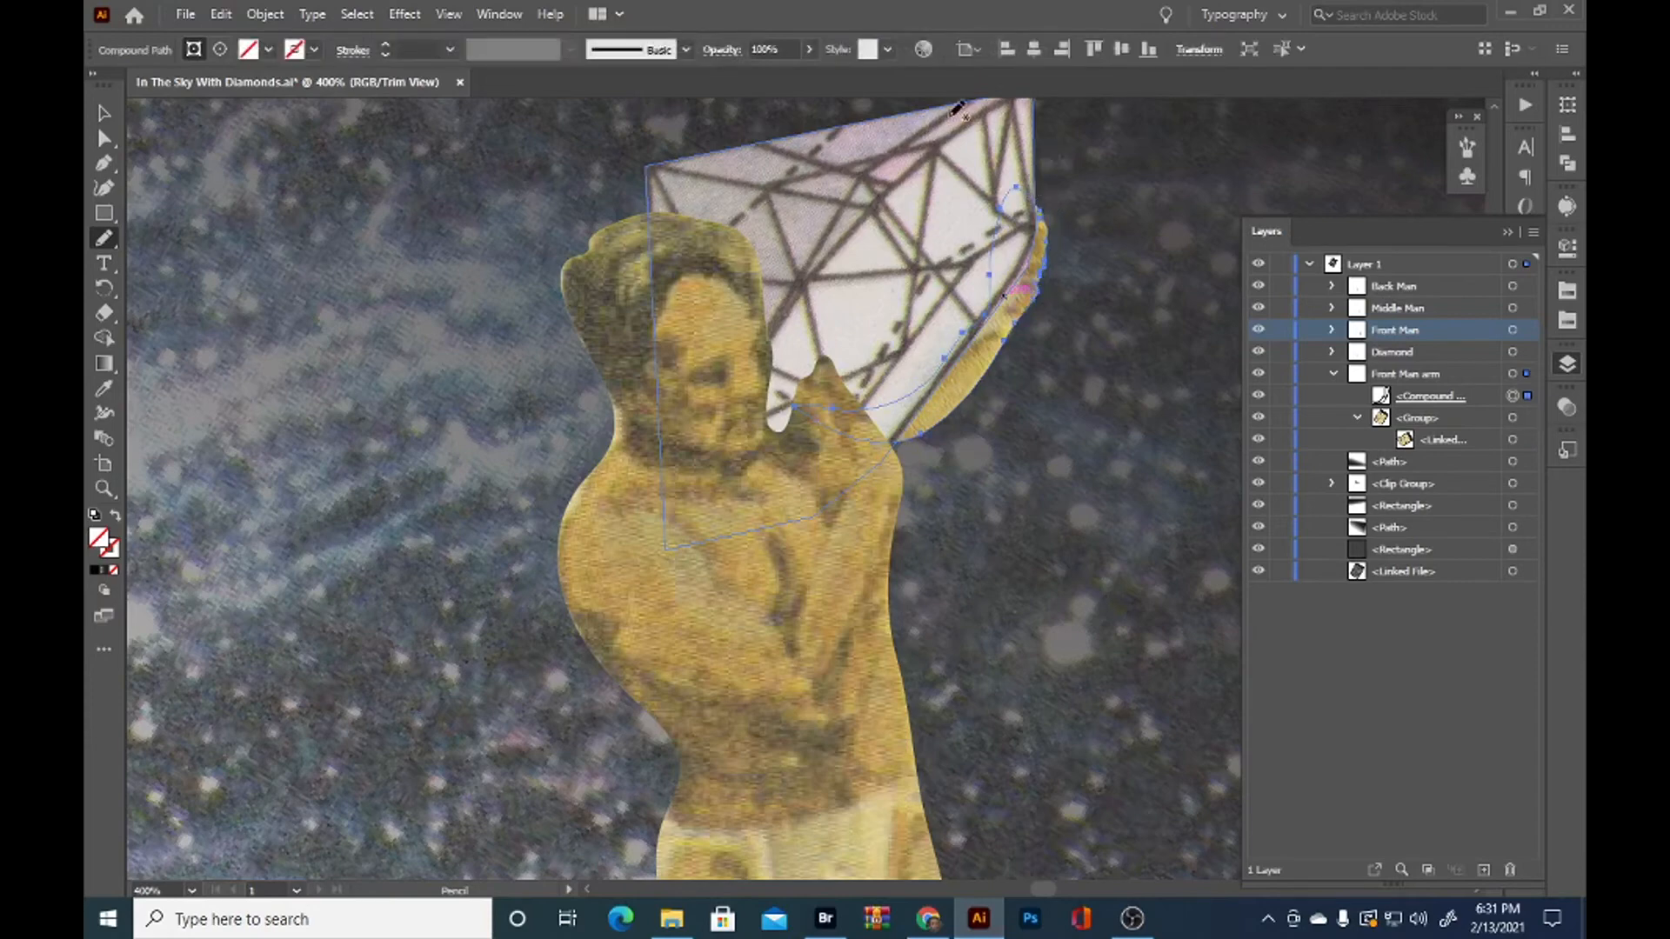
key("v")
left_click(365, 372)
Redraw the Front Man arm's lower outline with the Pencil tool so it joins the shoulder just below the diamond
scroll(418, 422, "down", 3)
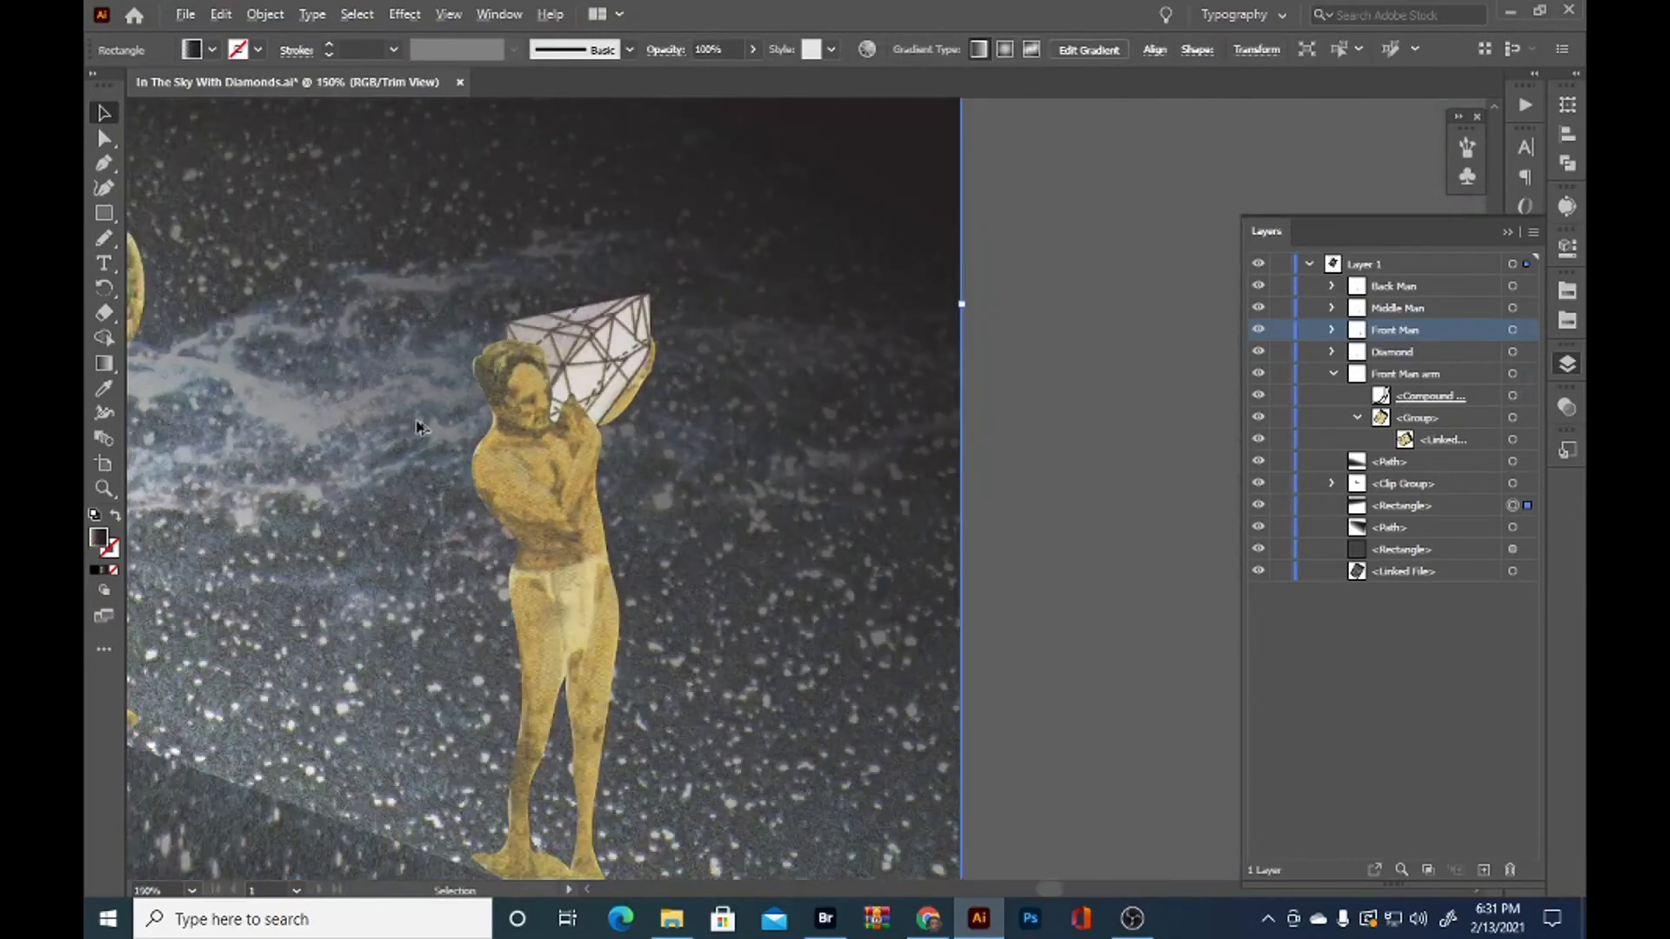
scroll(400, 448, "down", 1)
scroll(423, 463, "up", 3)
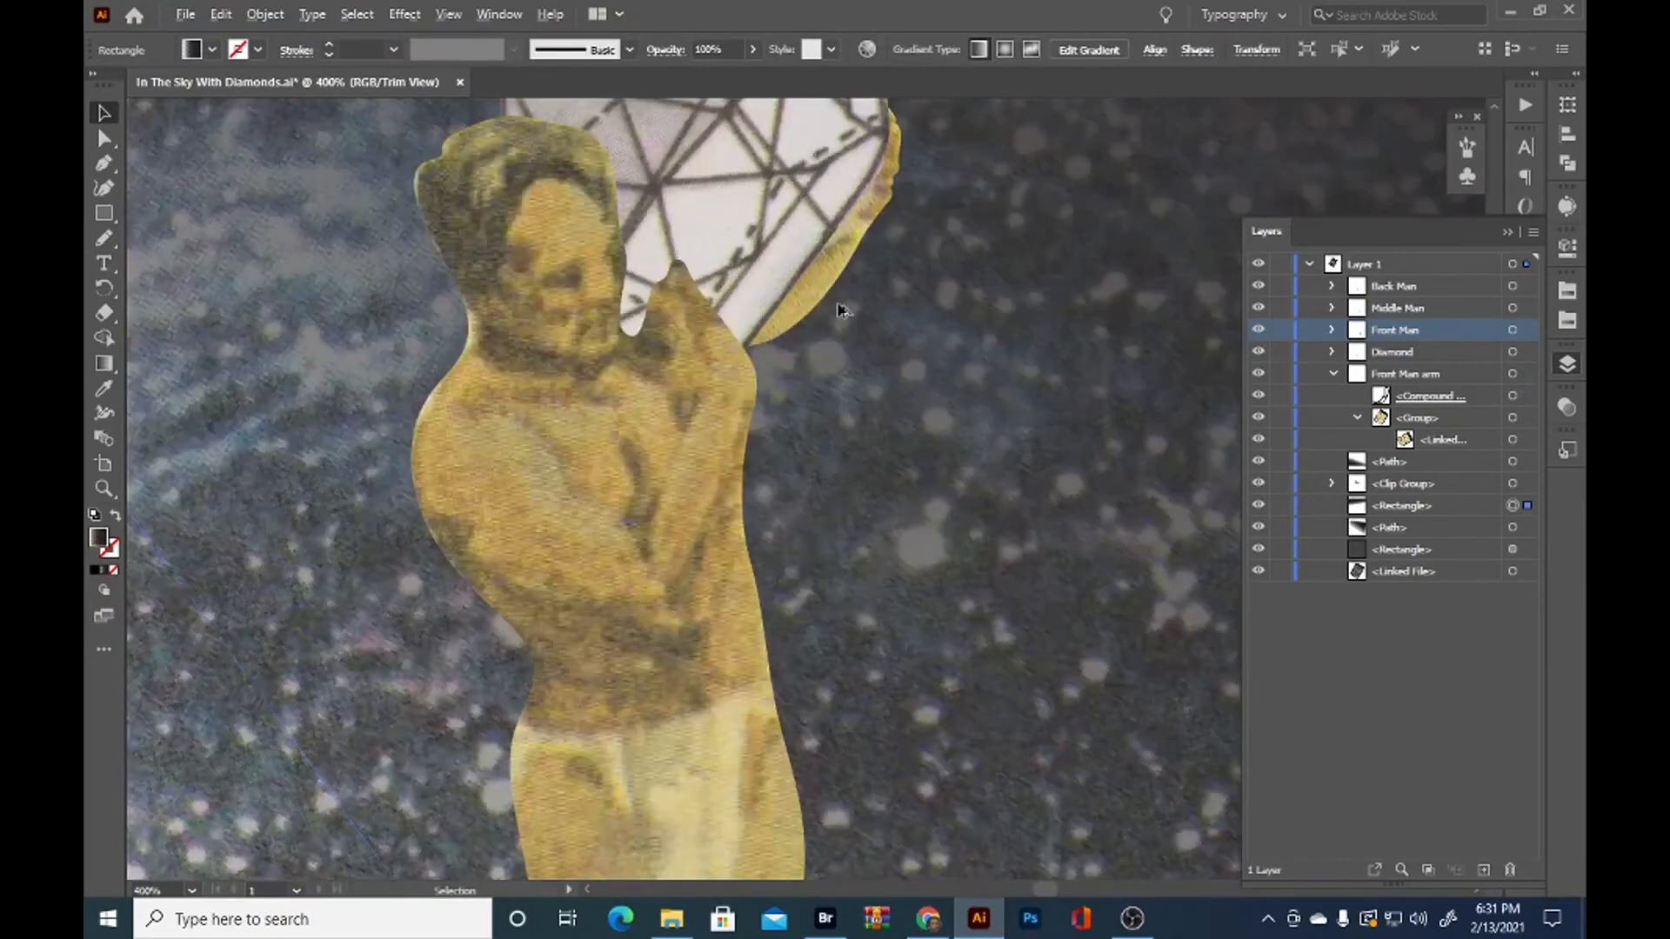
left_click(805, 305)
key("n")
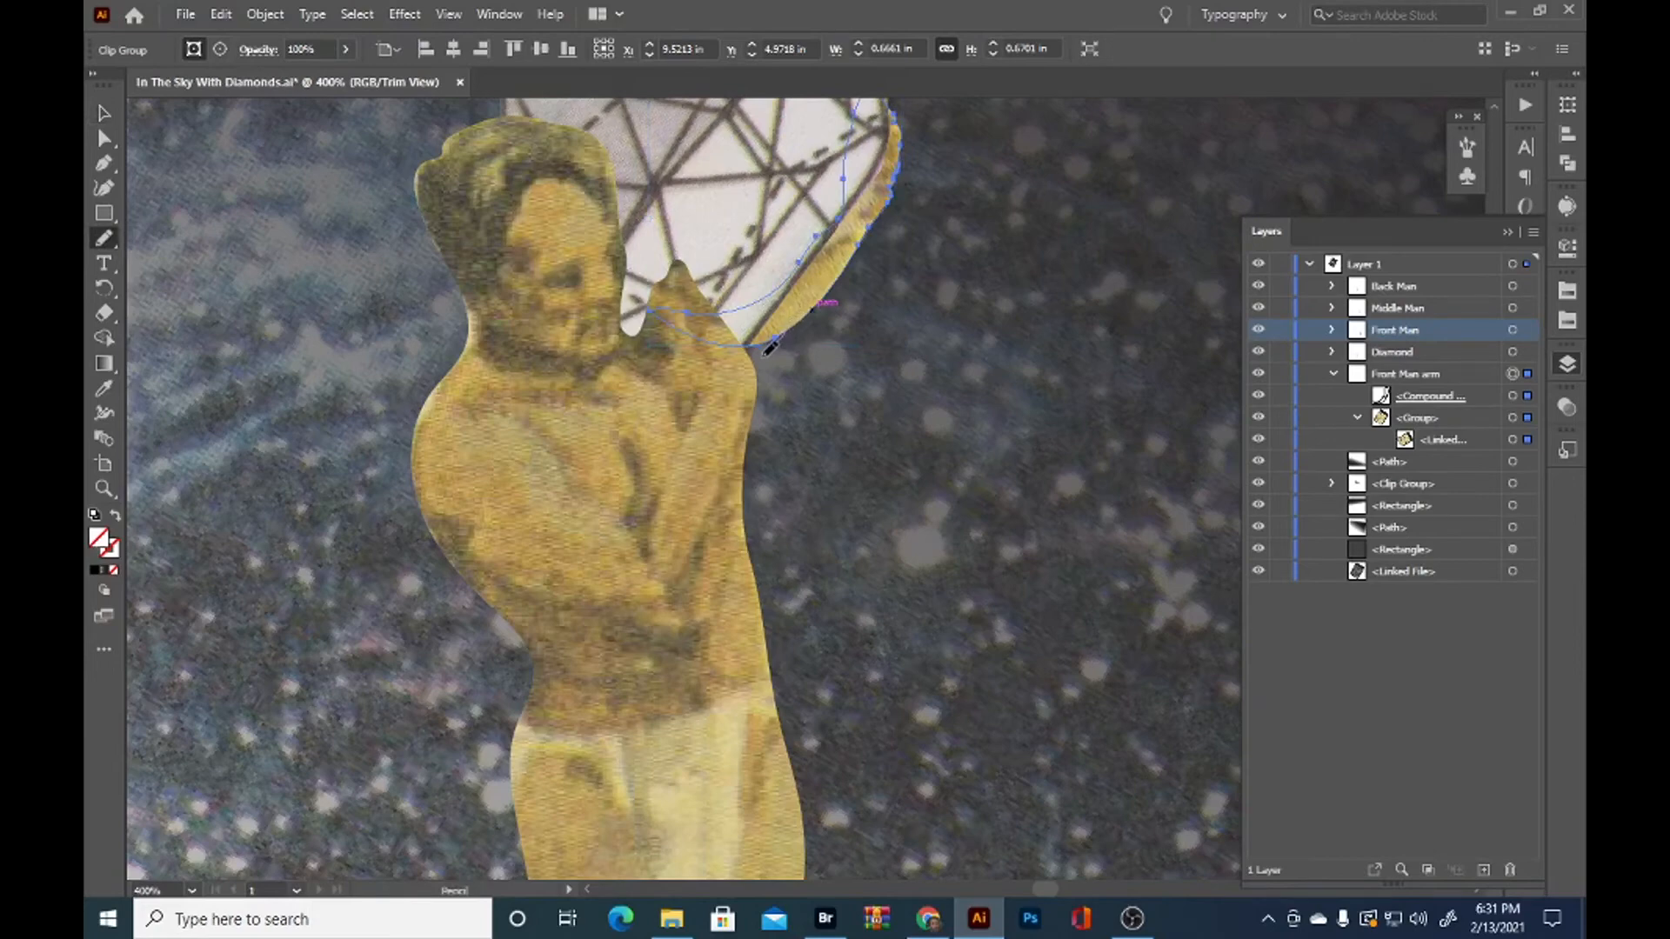
left_click_drag(718, 336, 788, 357)
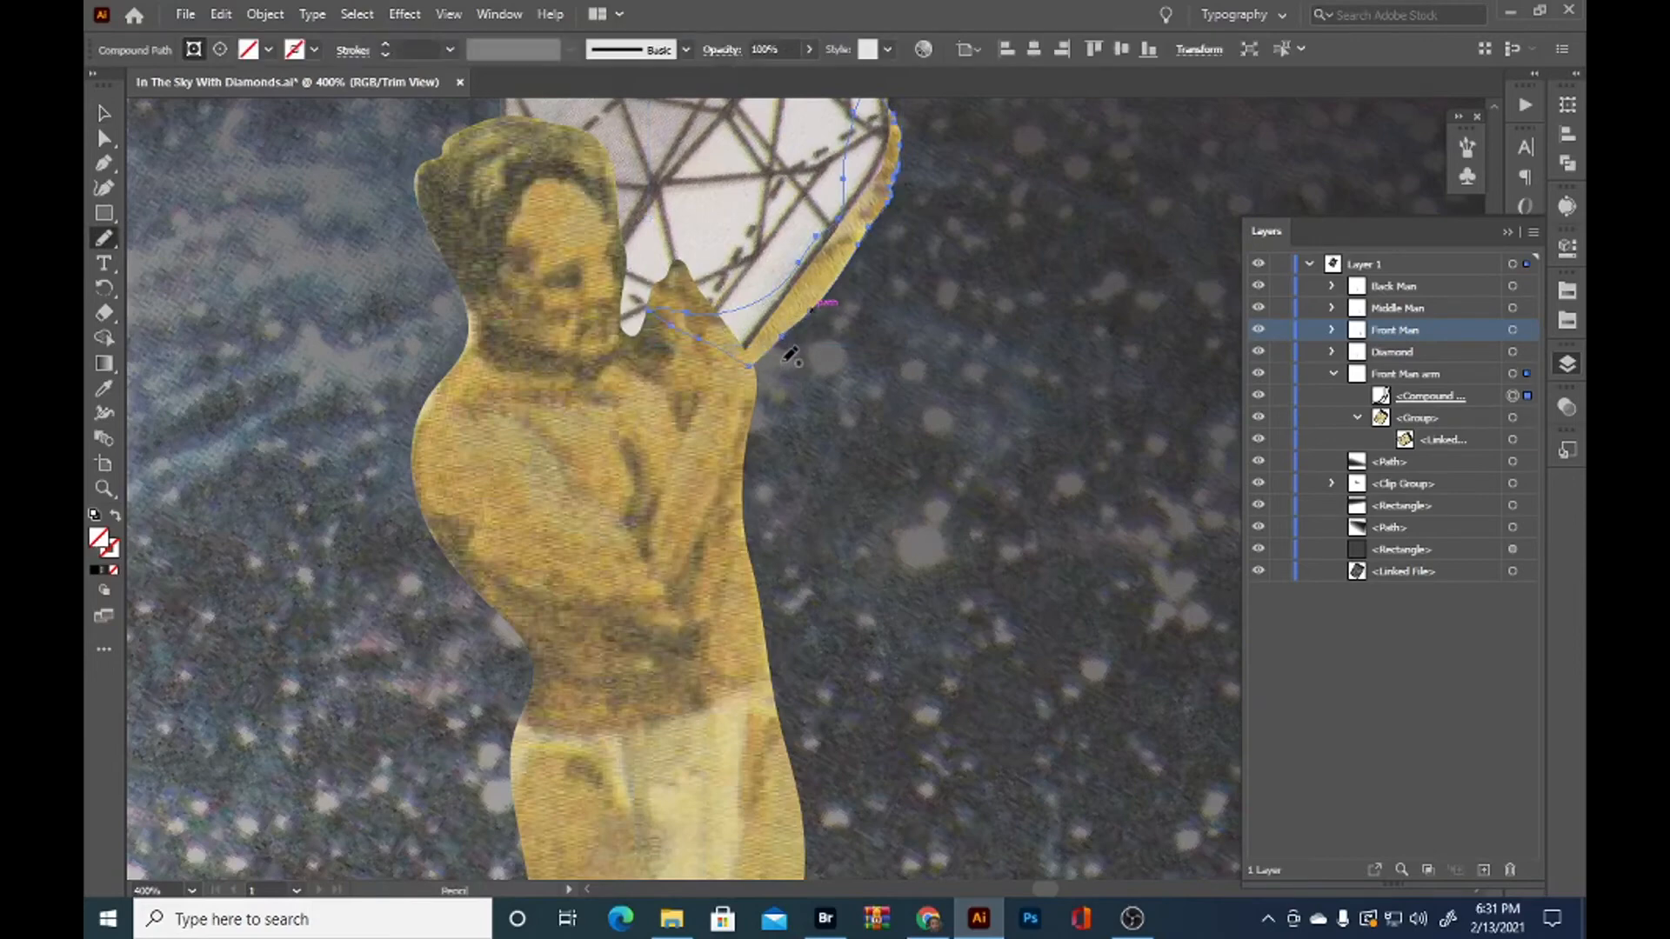
key("v")
left_click(900, 384)
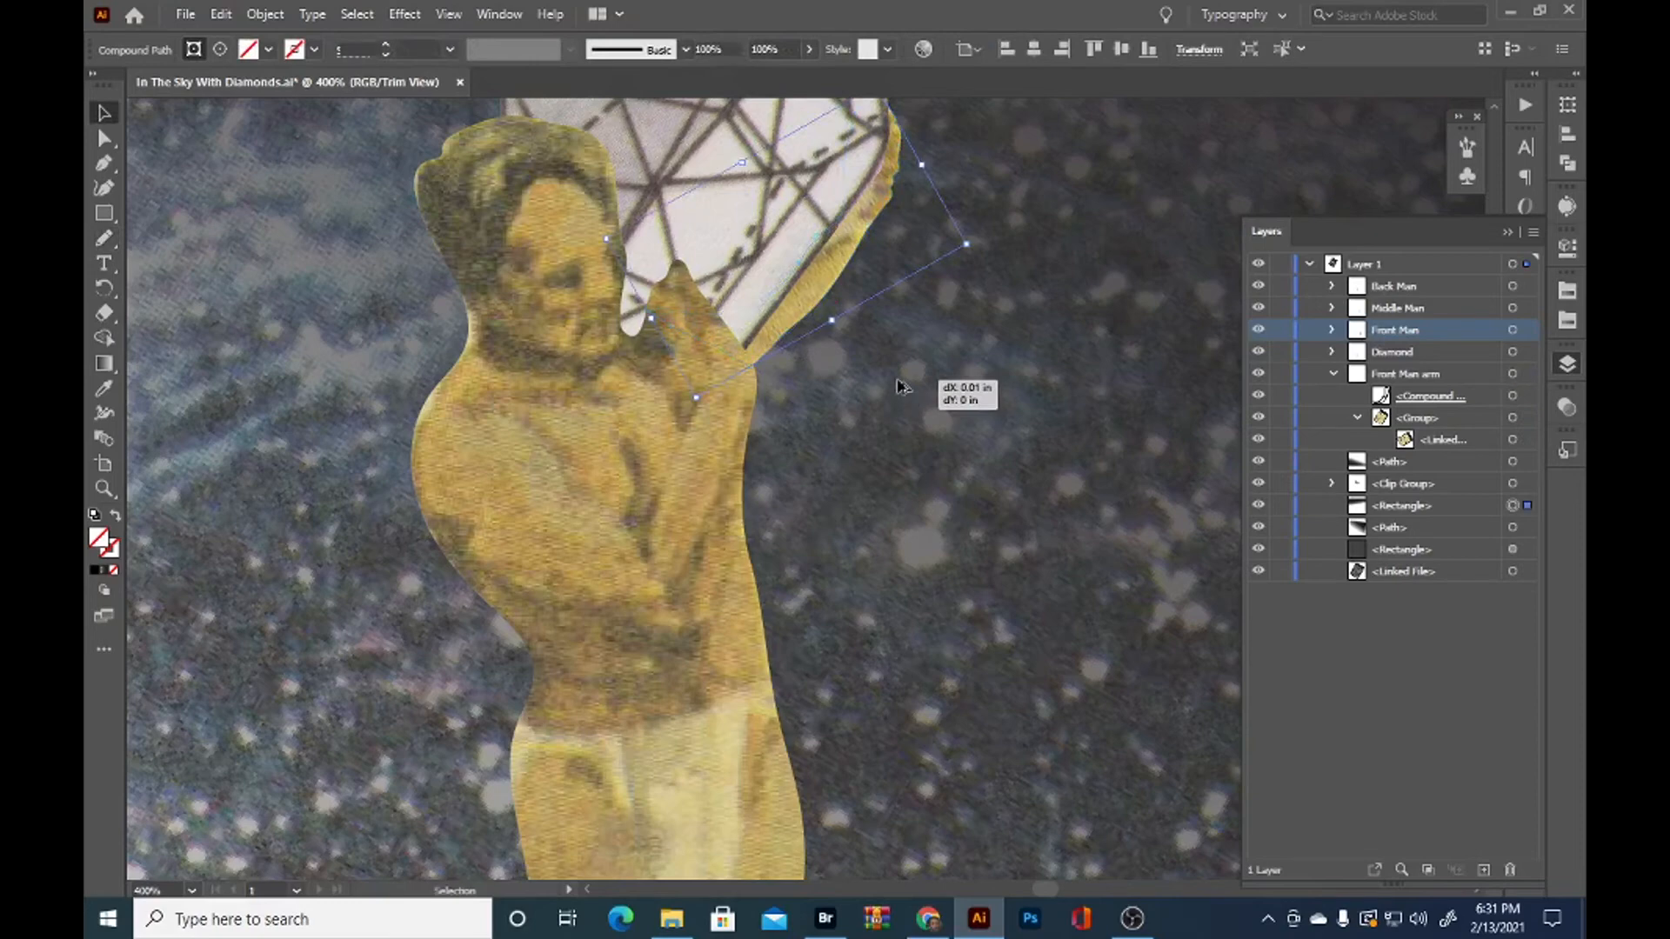
scroll(901, 393, "down", 7)
scroll(966, 356, "up", 2)
left_click(1072, 439)
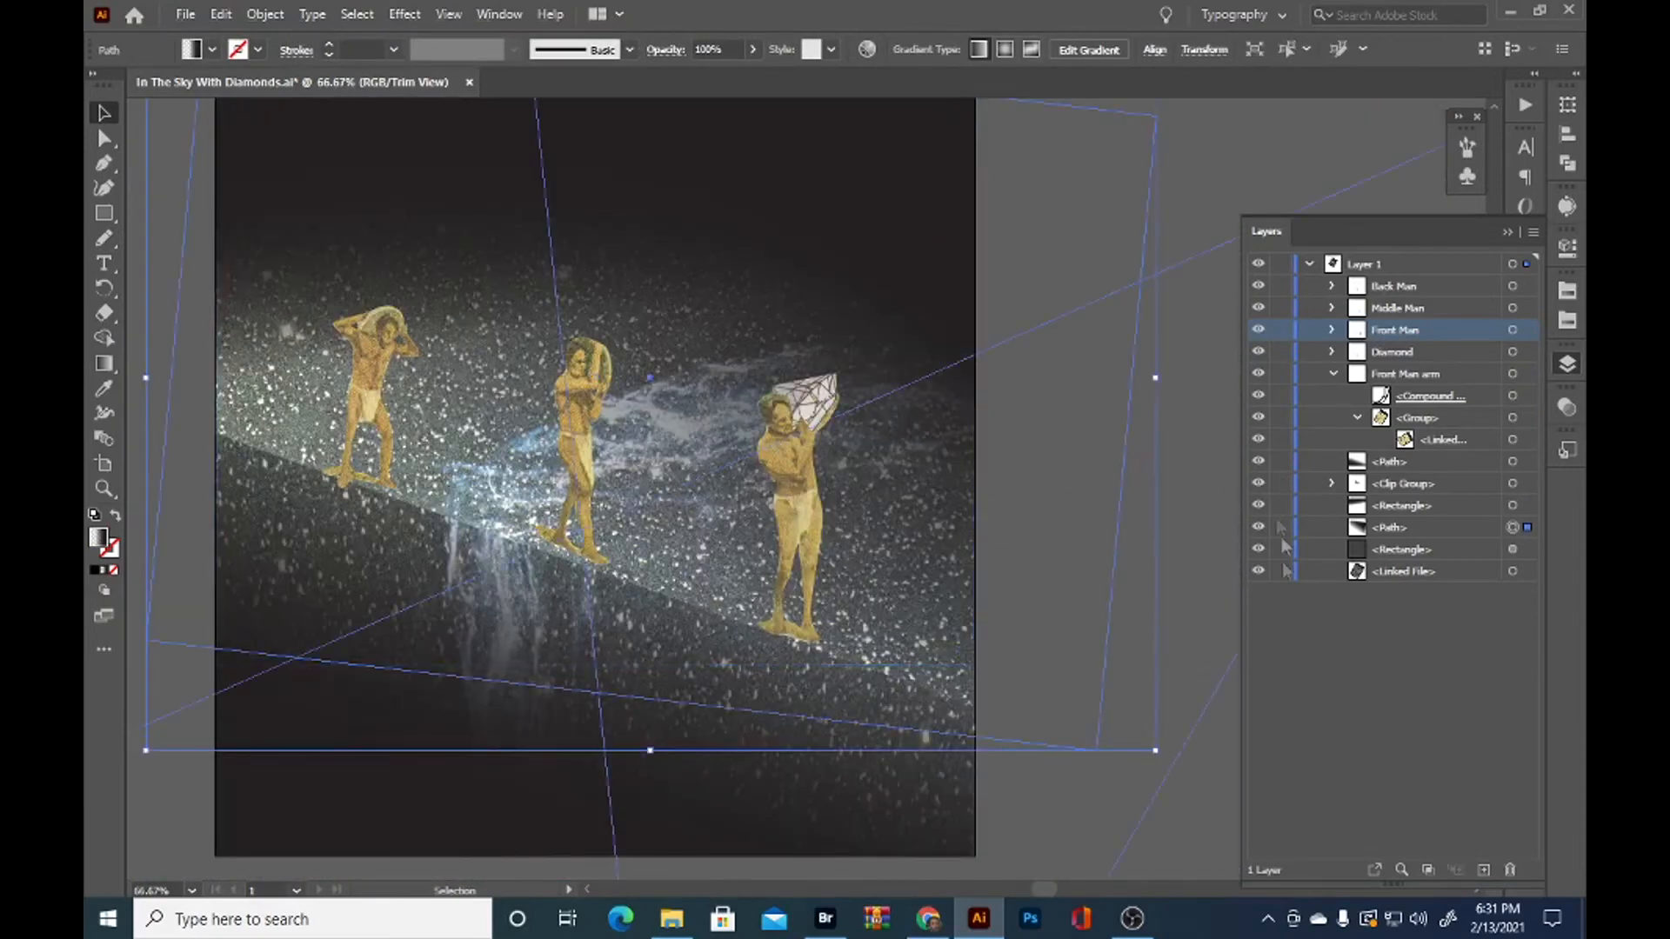
Rotate the Front Man arm slightly inward so its hand tucks behind the diamond's outer edge
scroll(835, 409, "up", 3)
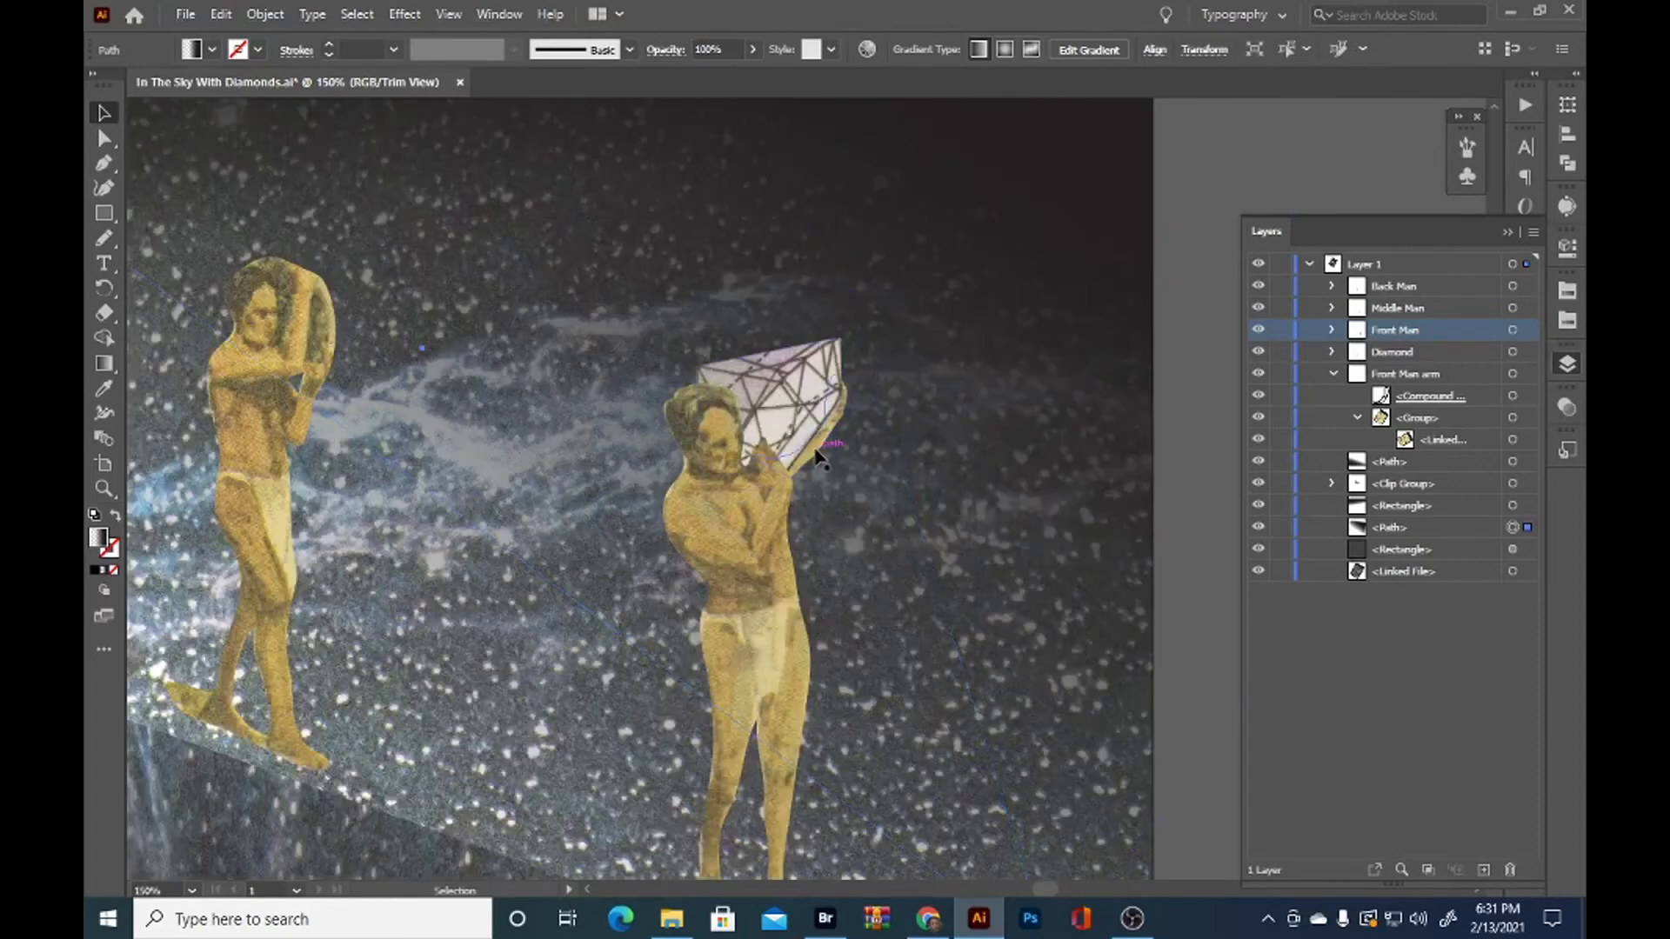
left_click(835, 418)
left_click_drag(853, 353, 834, 345)
left_click(948, 417)
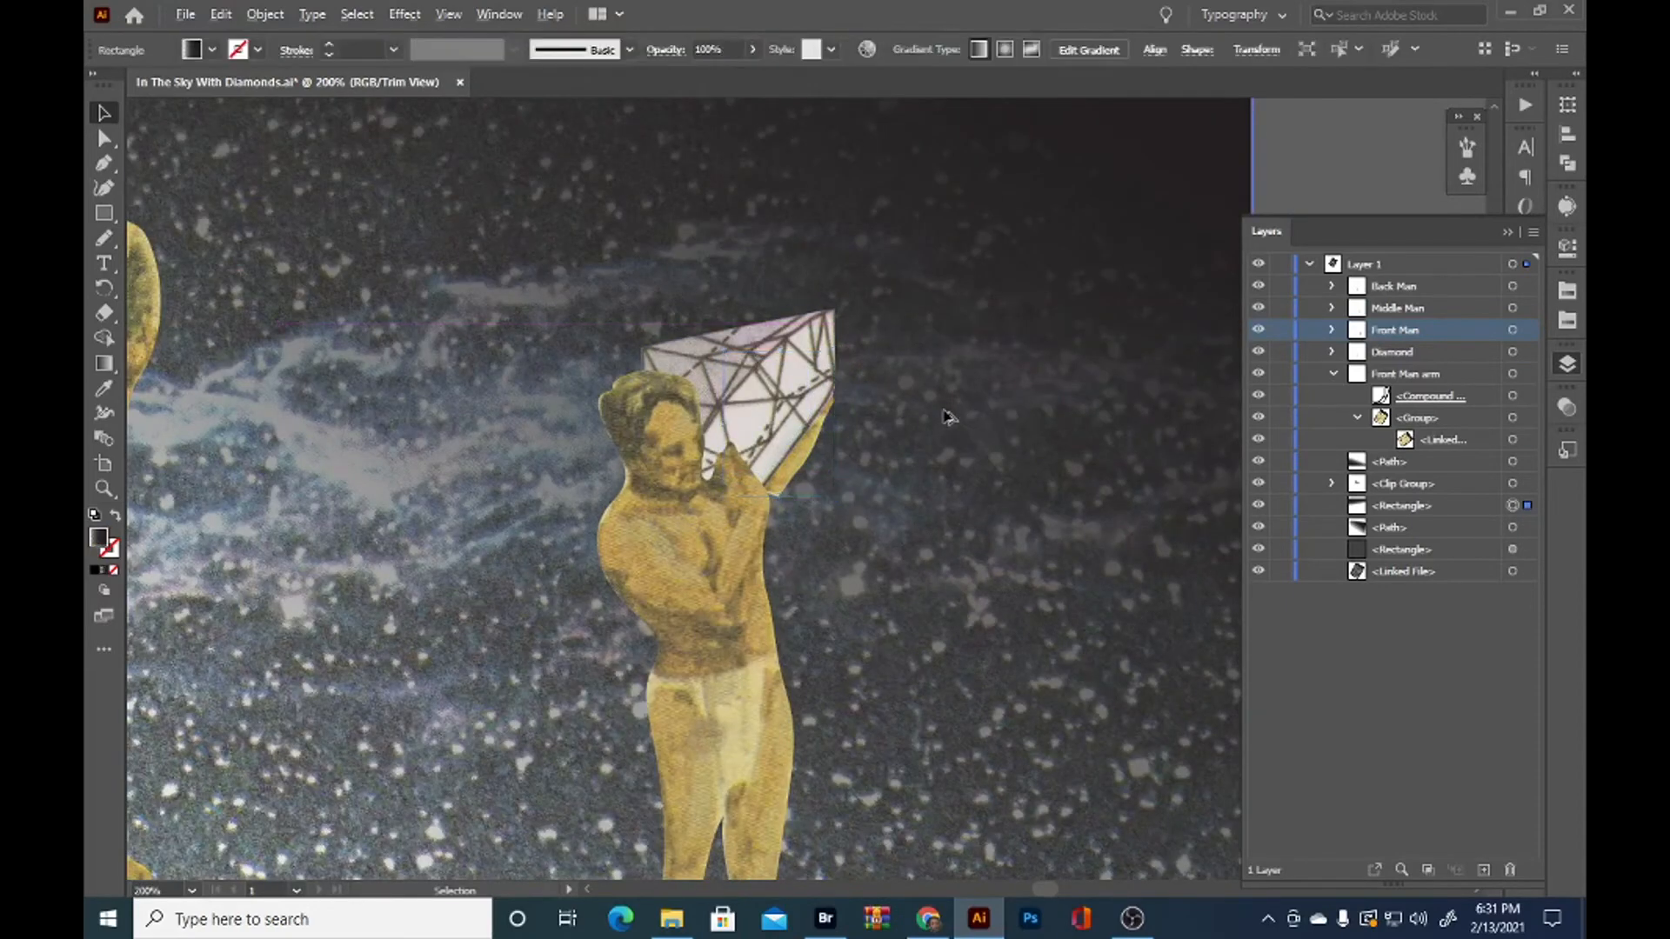
Redraw the Front Man arm's lower outline at the shoulder with the Pencil tool and nudge the arm slightly downward
left_click(779, 494)
scroll(779, 494, "up", 2)
key("n")
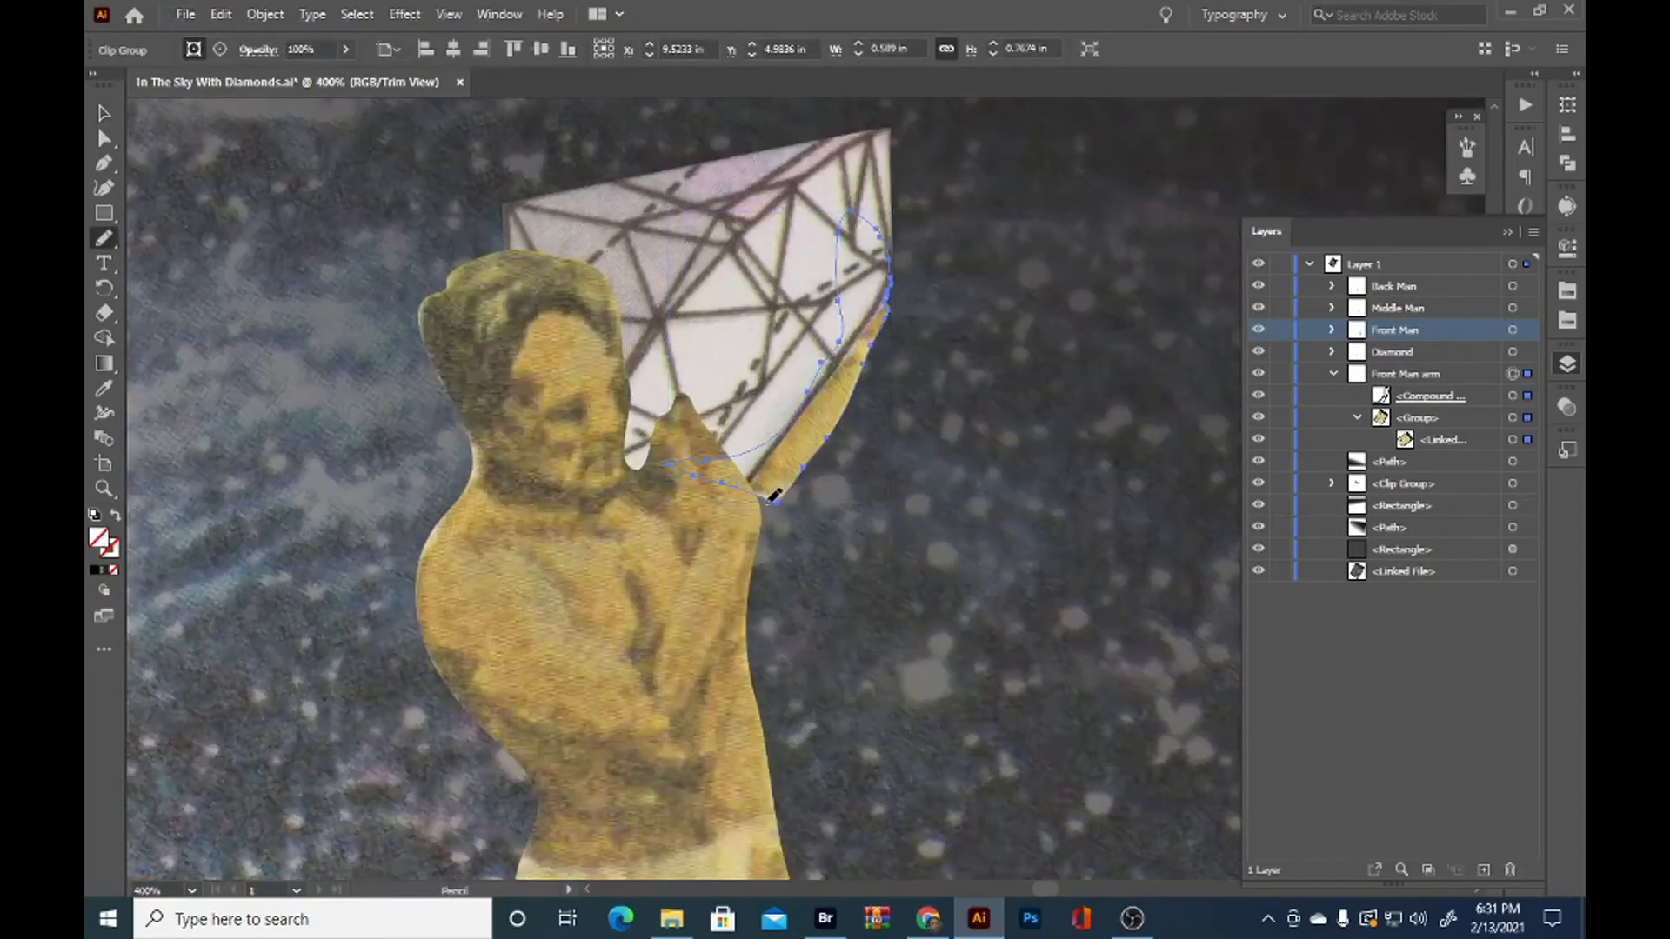
left_click_drag(721, 470, 747, 461)
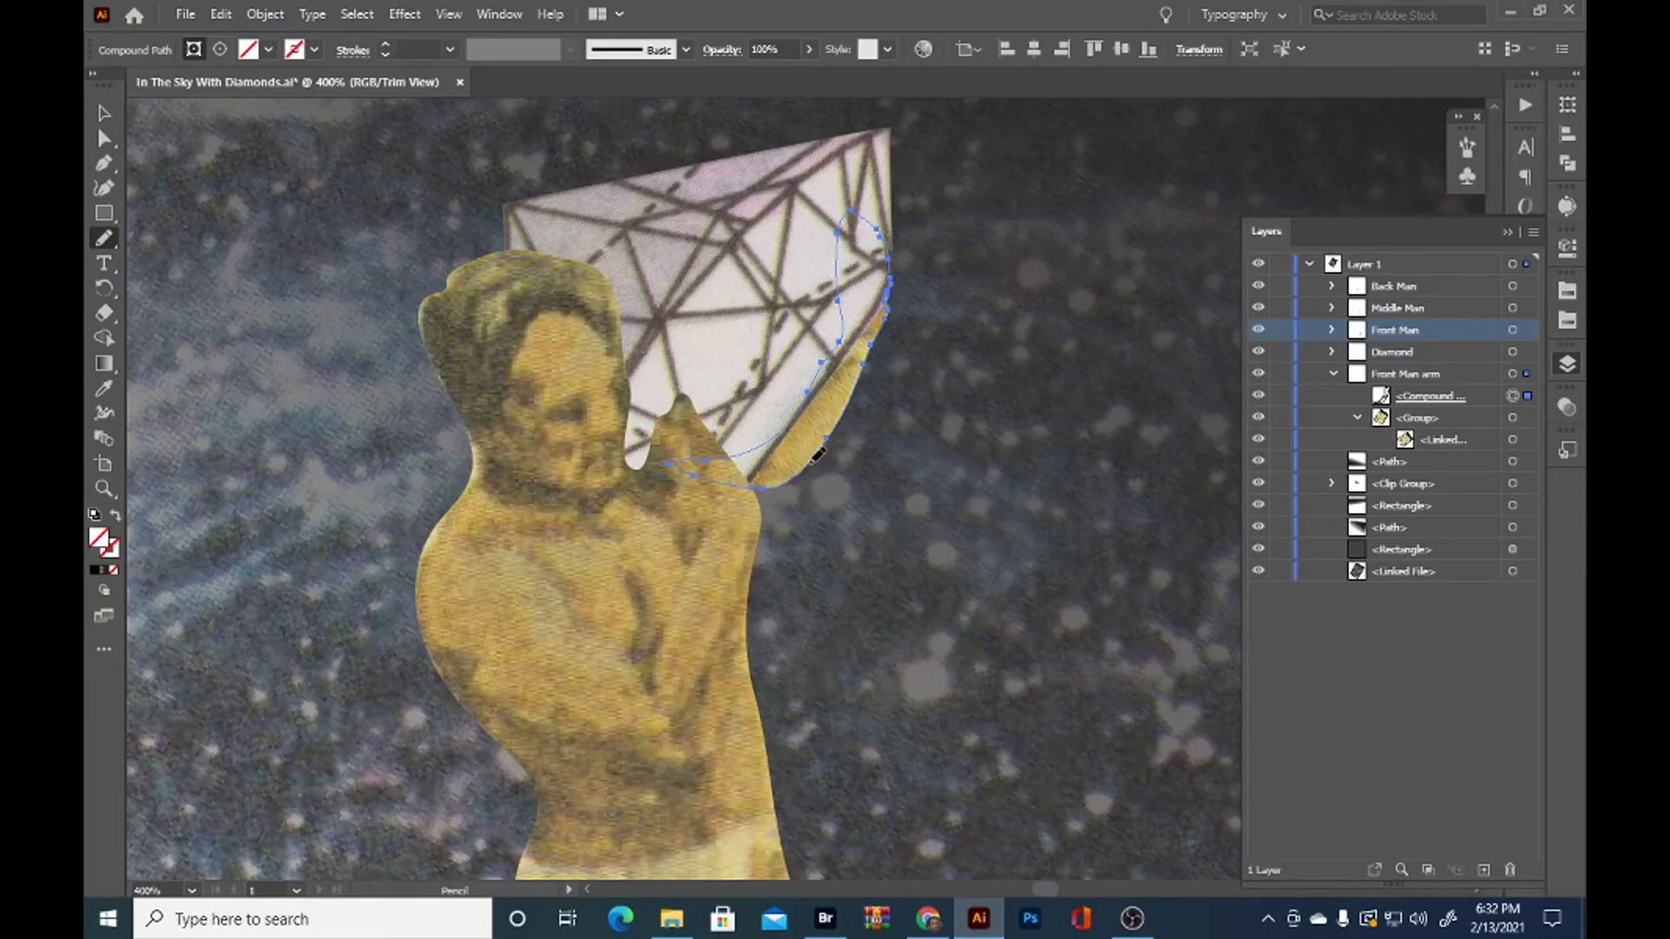
key("v")
left_click(776, 470)
left_click_drag(777, 466, 778, 471)
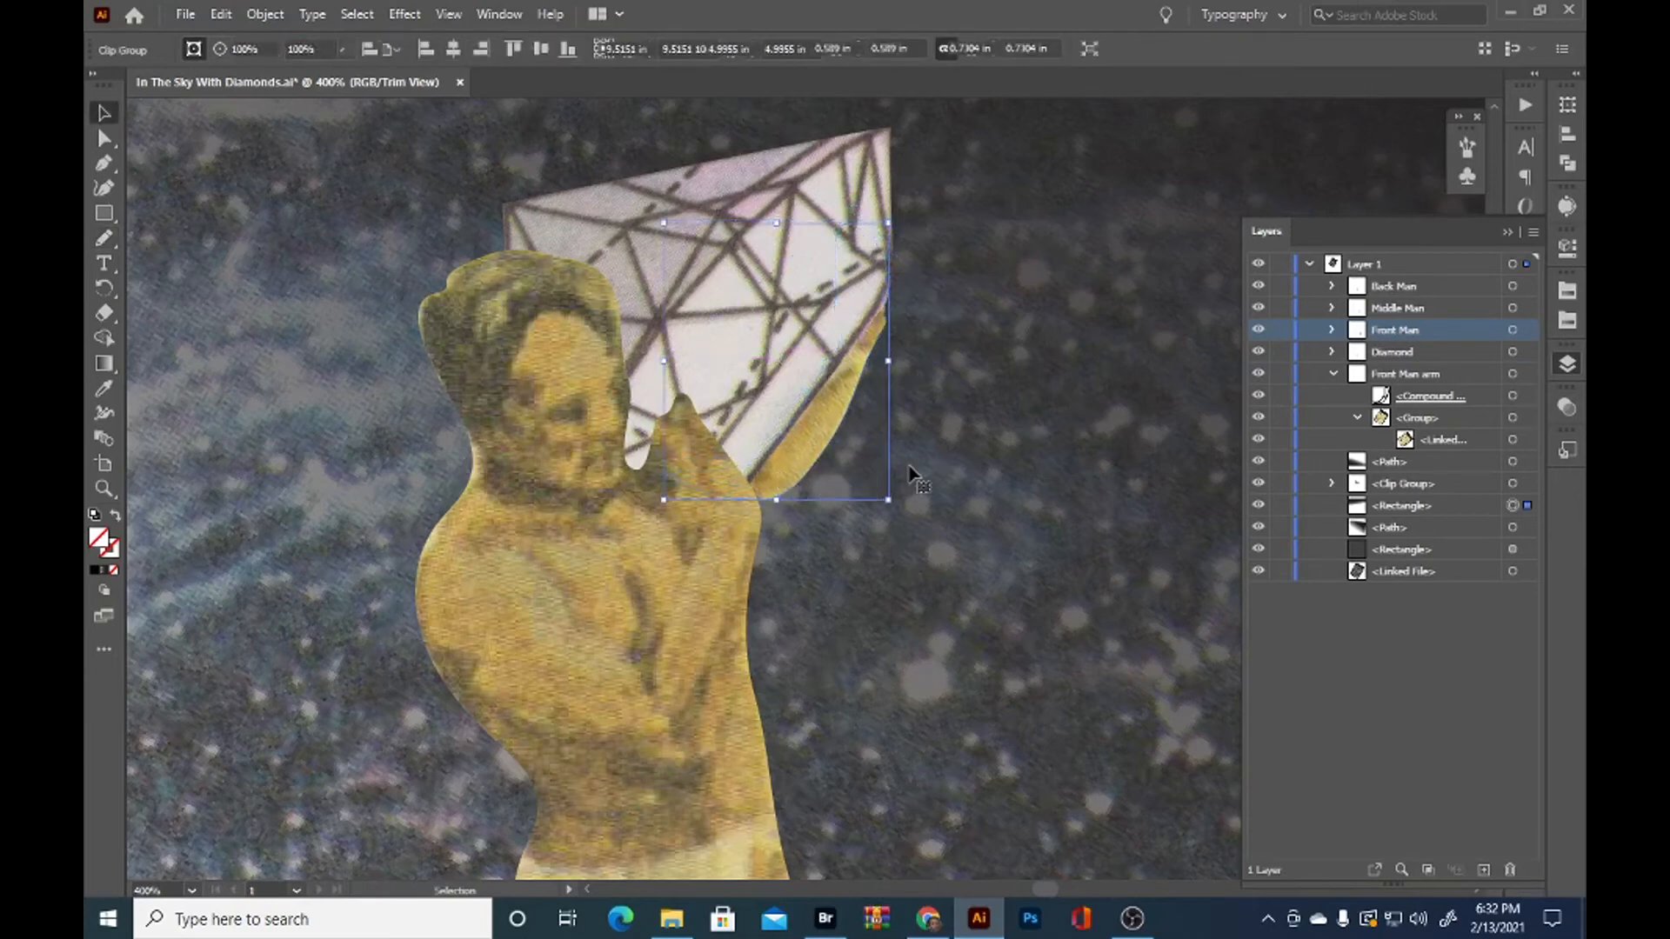
left_click(1100, 475)
scroll(1101, 491, "down", 3)
scroll(1098, 517, "down", 1)
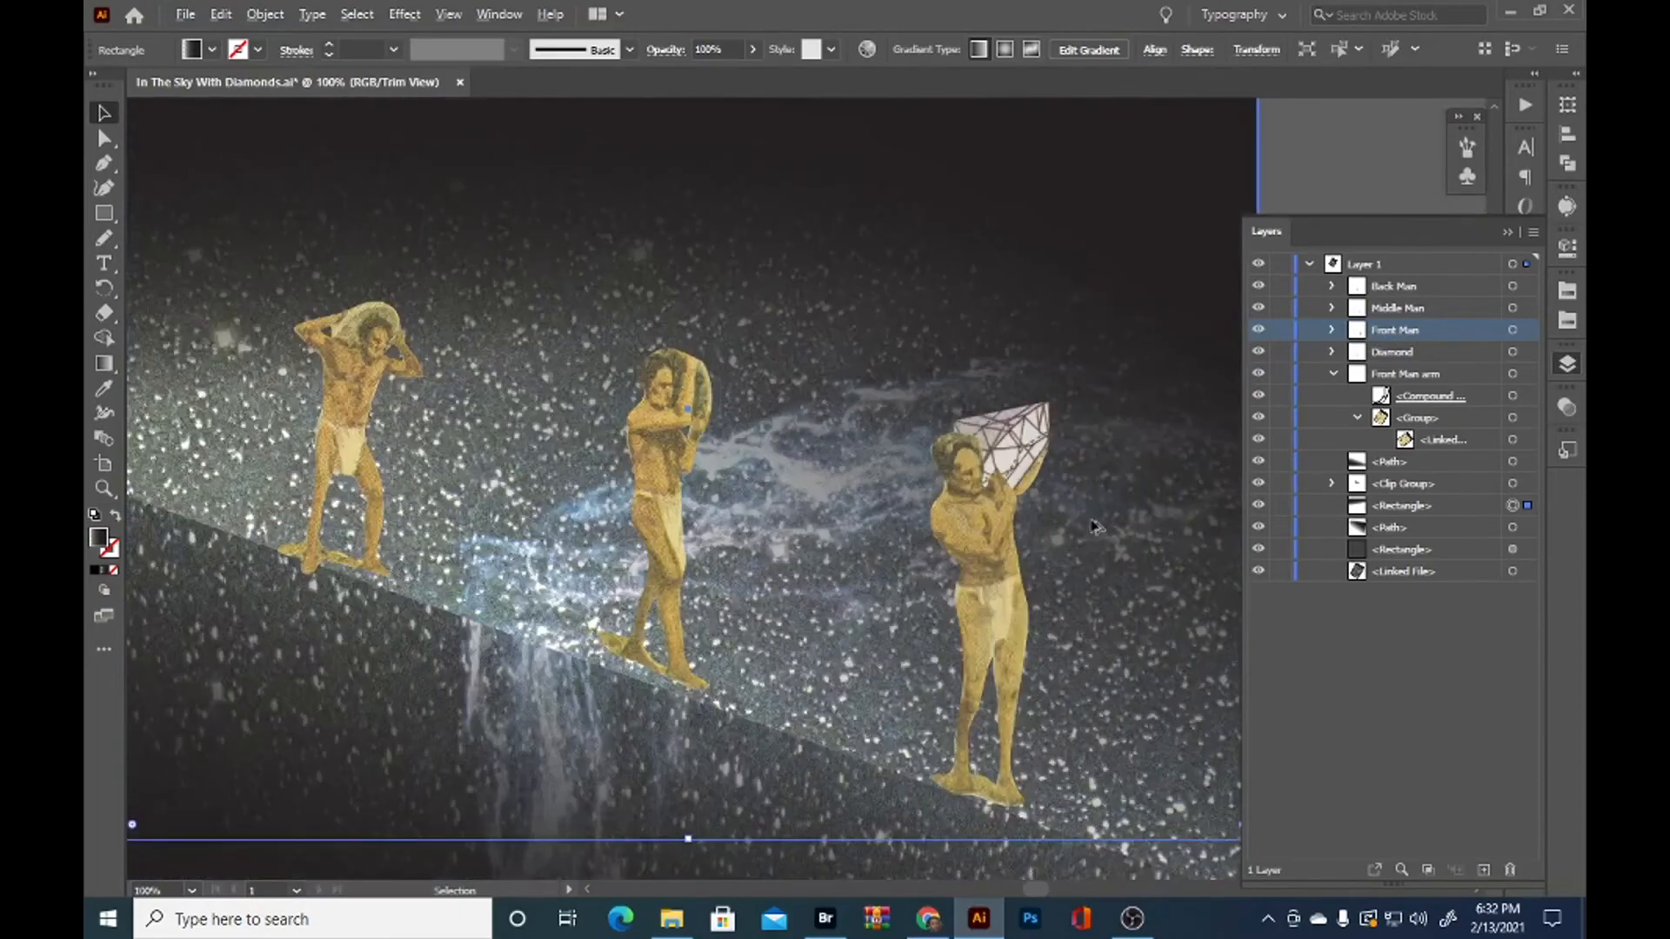
scroll(1078, 544, "down", 2)
scroll(1079, 553, "up", 1)
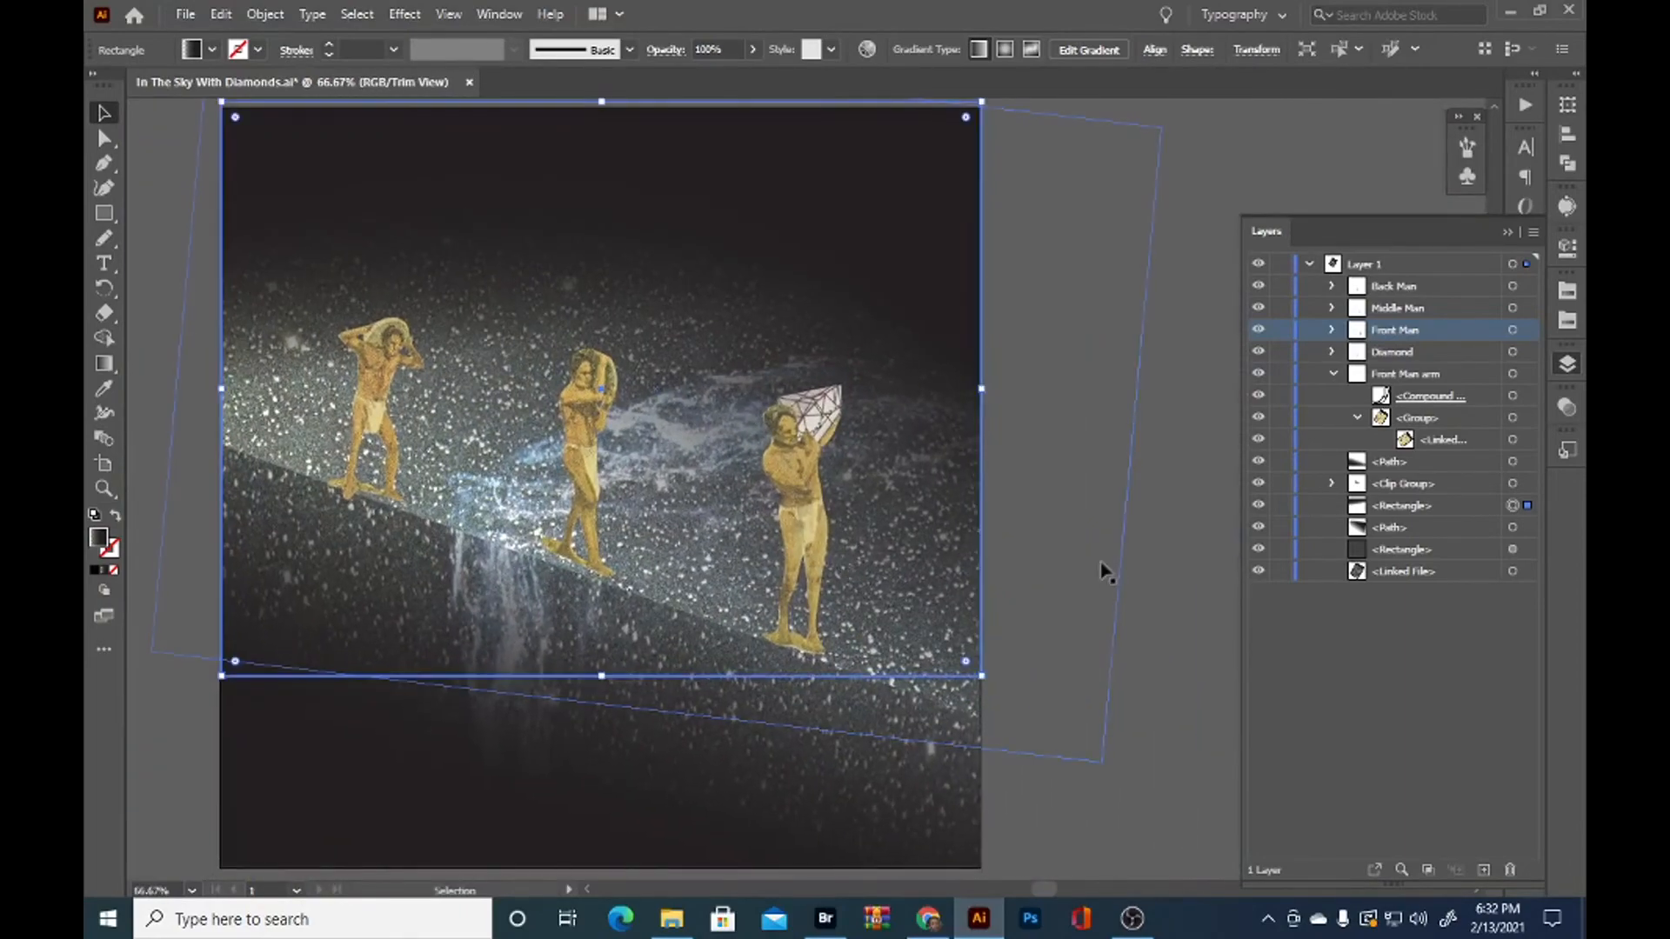
left_click(1098, 666)
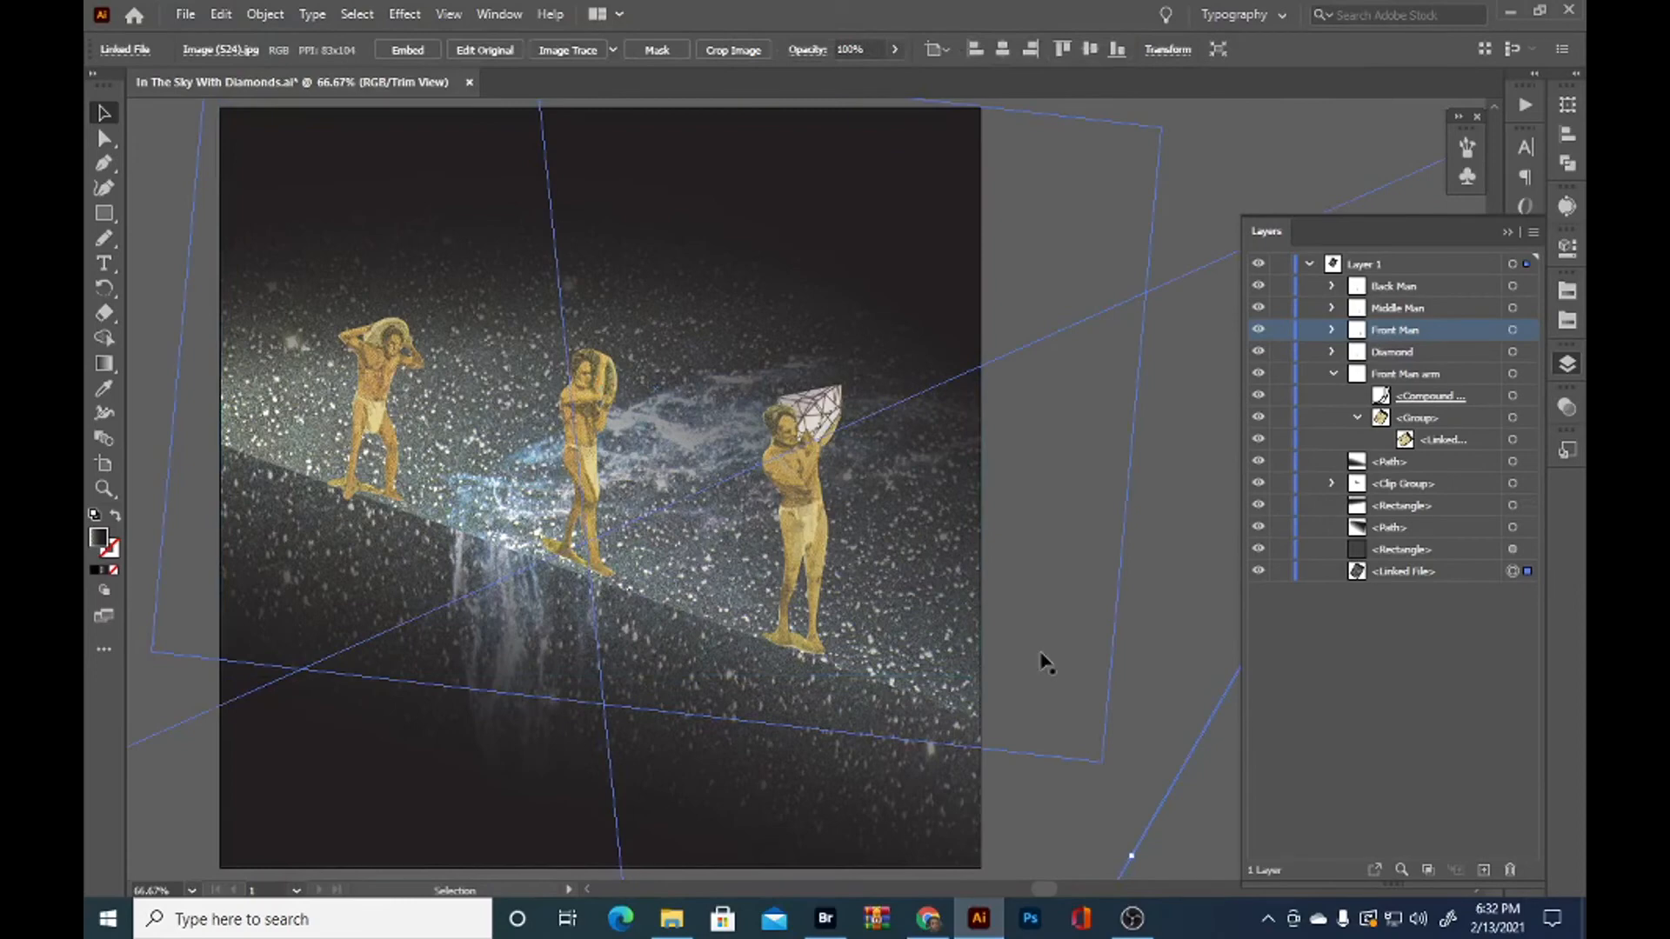
Duplicate the front man's diamond in place, move the copy above it and rotate it to a slight tilt
scroll(758, 365, "up", 1)
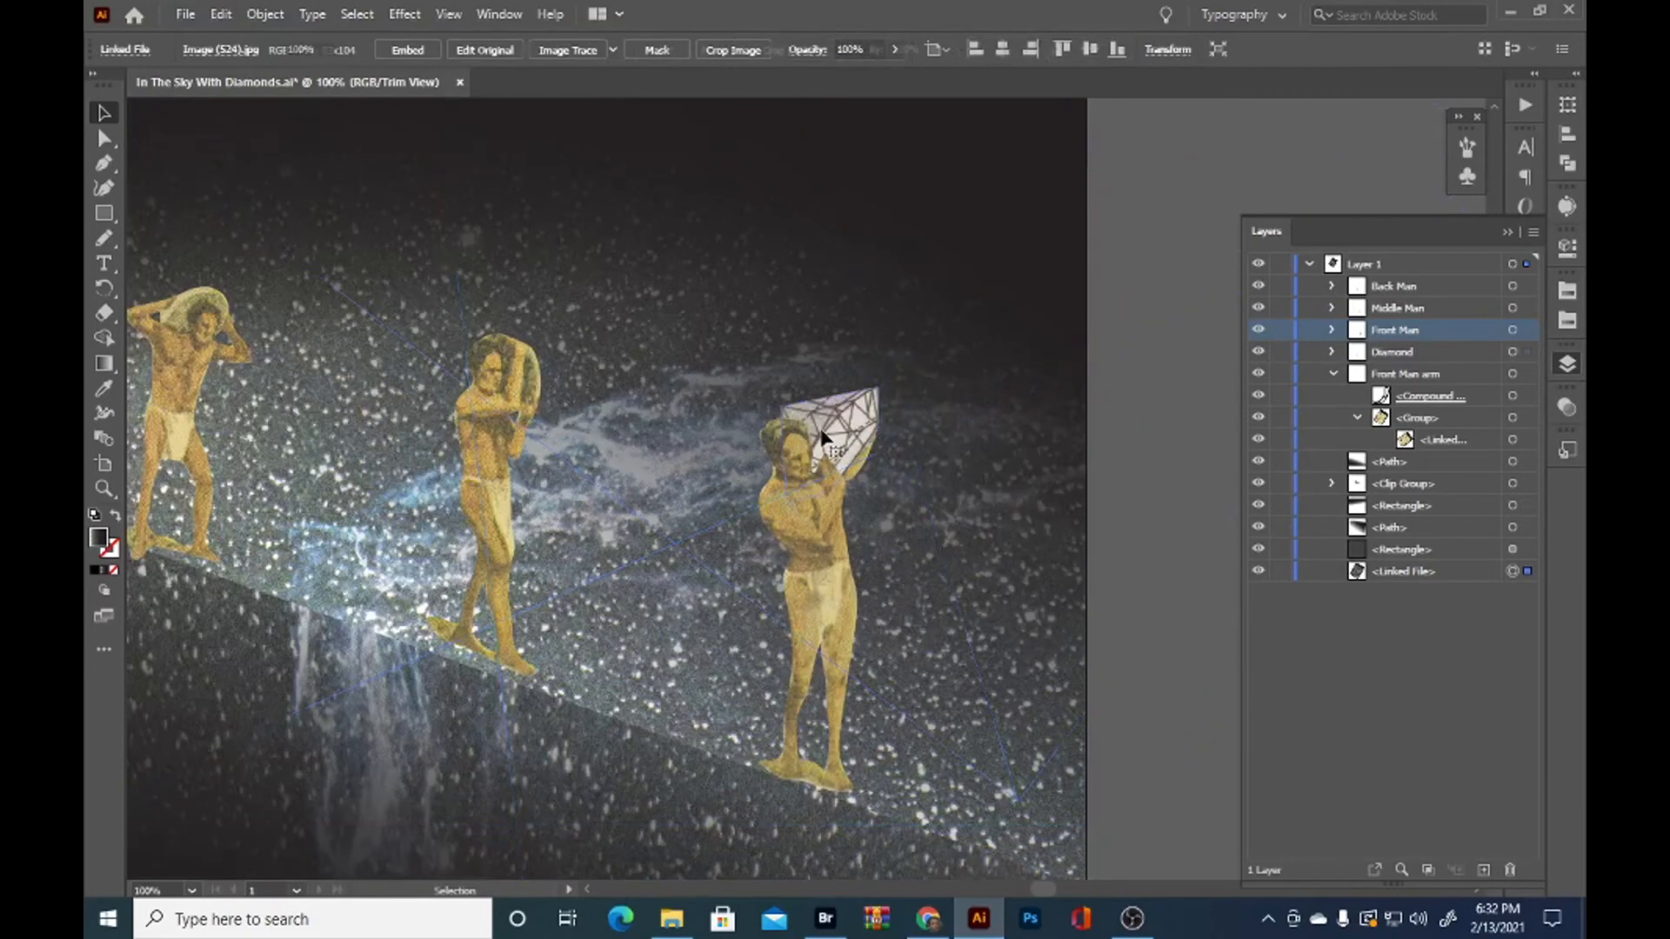
left_click(857, 427)
key("ctrl+c")
key("ctrl+f")
scroll(853, 418, "up", 2)
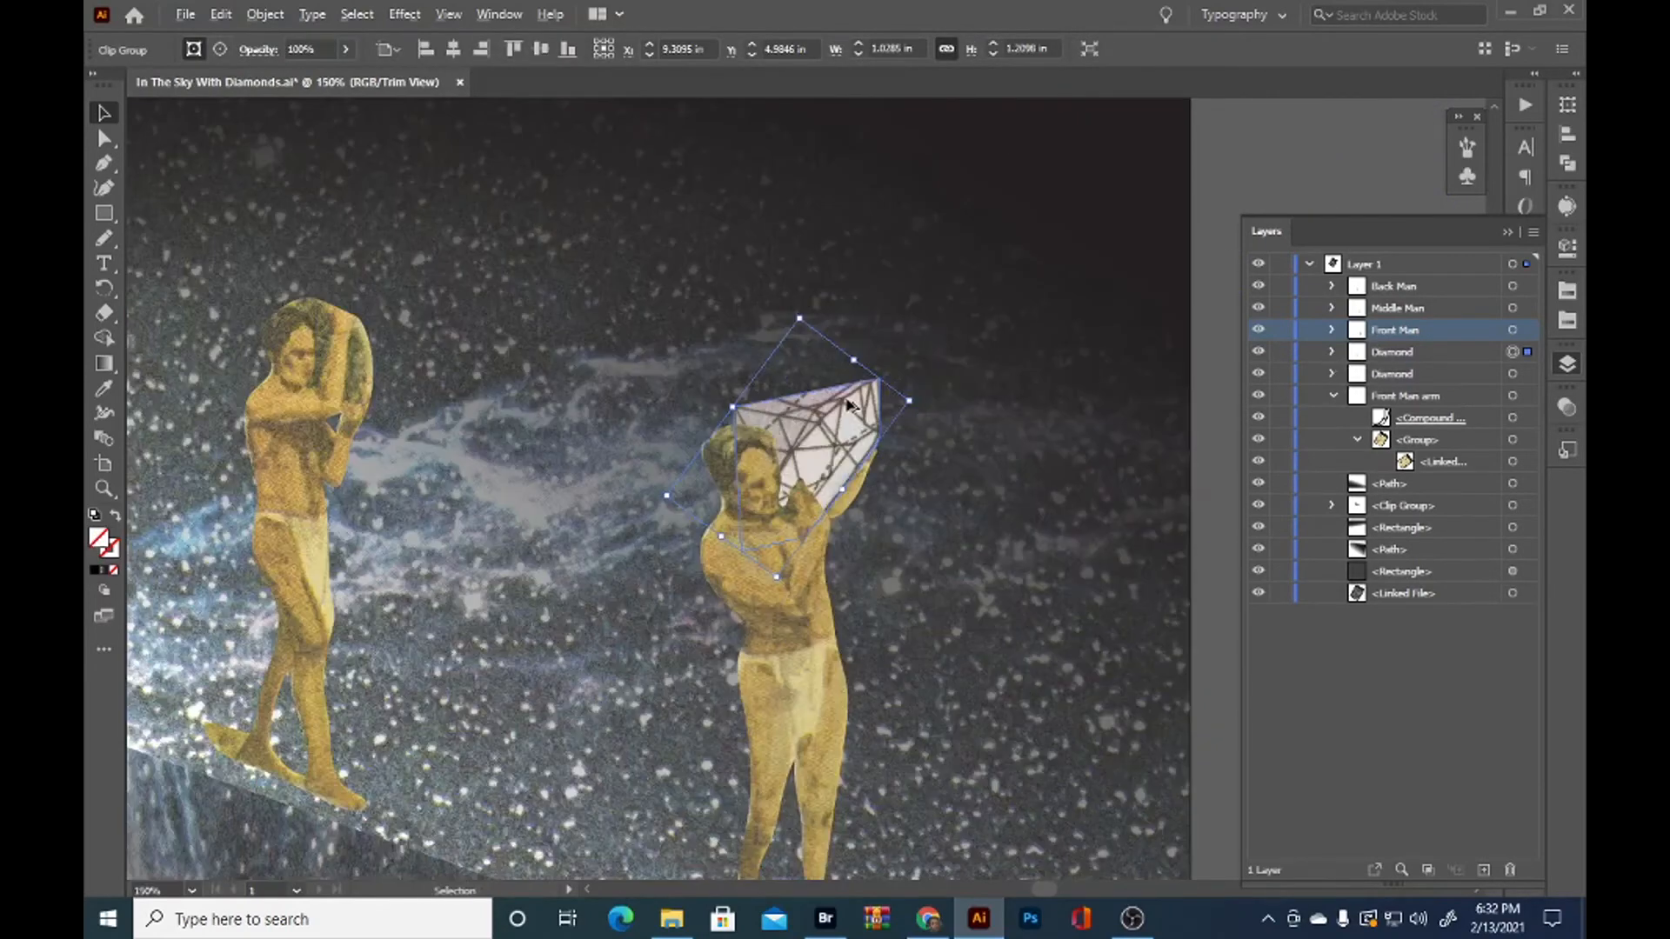
left_click_drag(856, 423, 810, 363)
left_click(914, 333)
left_click(859, 340)
left_click_drag(833, 273, 522, 382)
left_click_drag(763, 399, 791, 403)
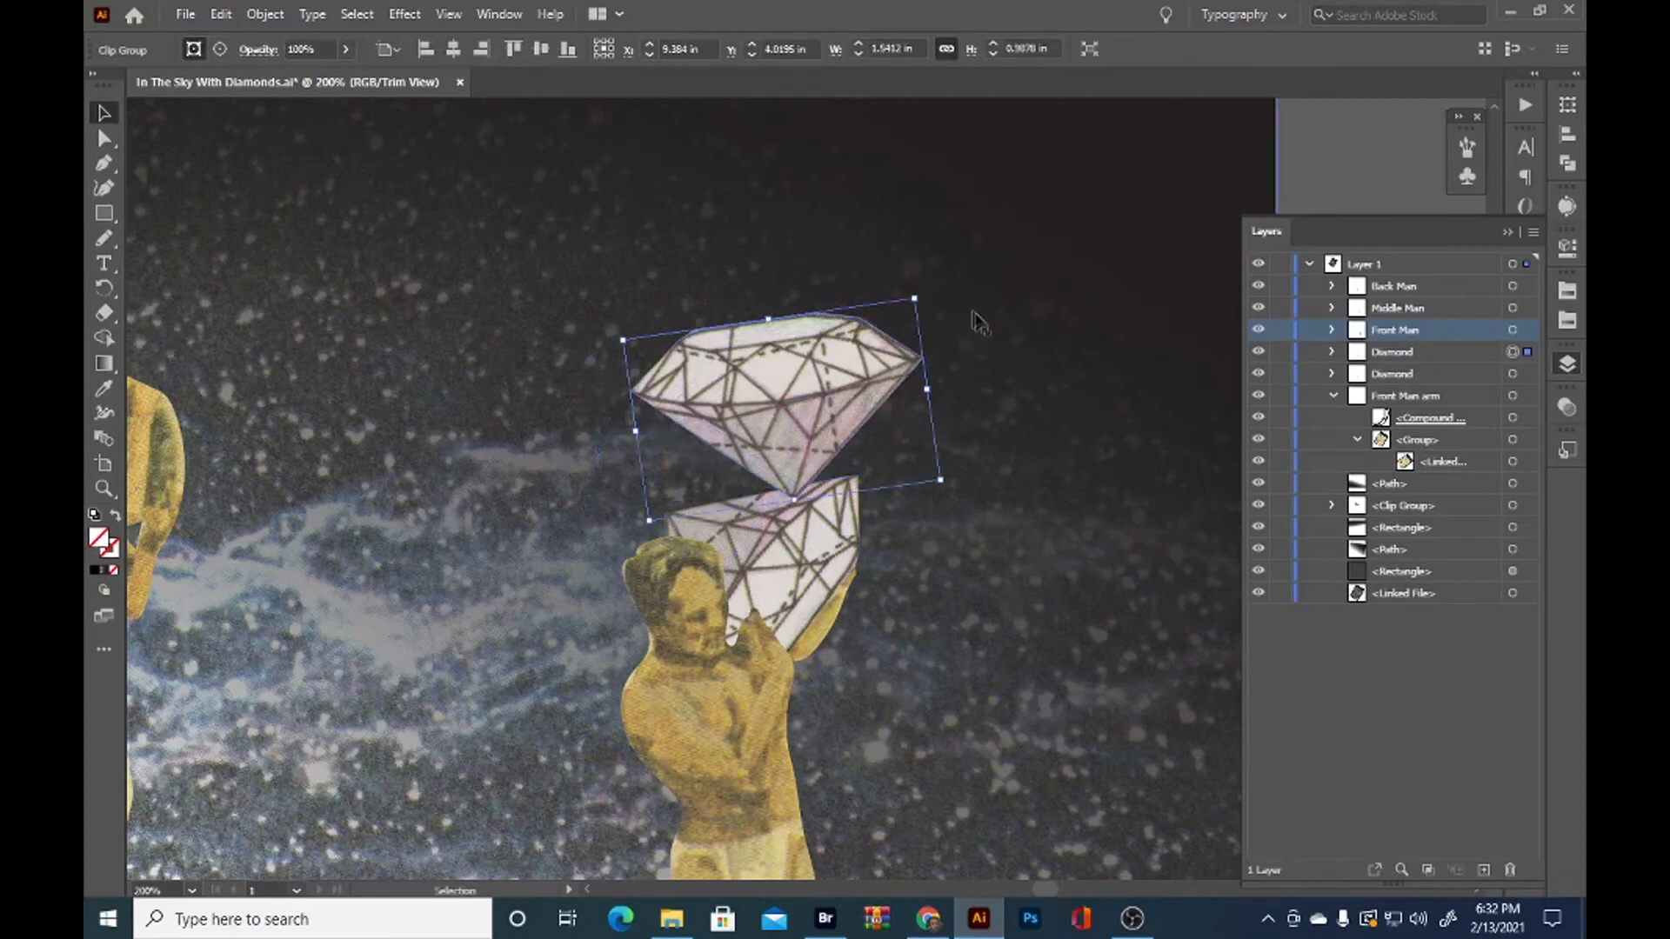
Rotate the copied diamond to a steep tilt and set it on the front man's first diamond
left_click_drag(921, 290, 795, 288)
left_click_drag(769, 371, 931, 574)
left_click(1009, 310)
left_click(913, 562)
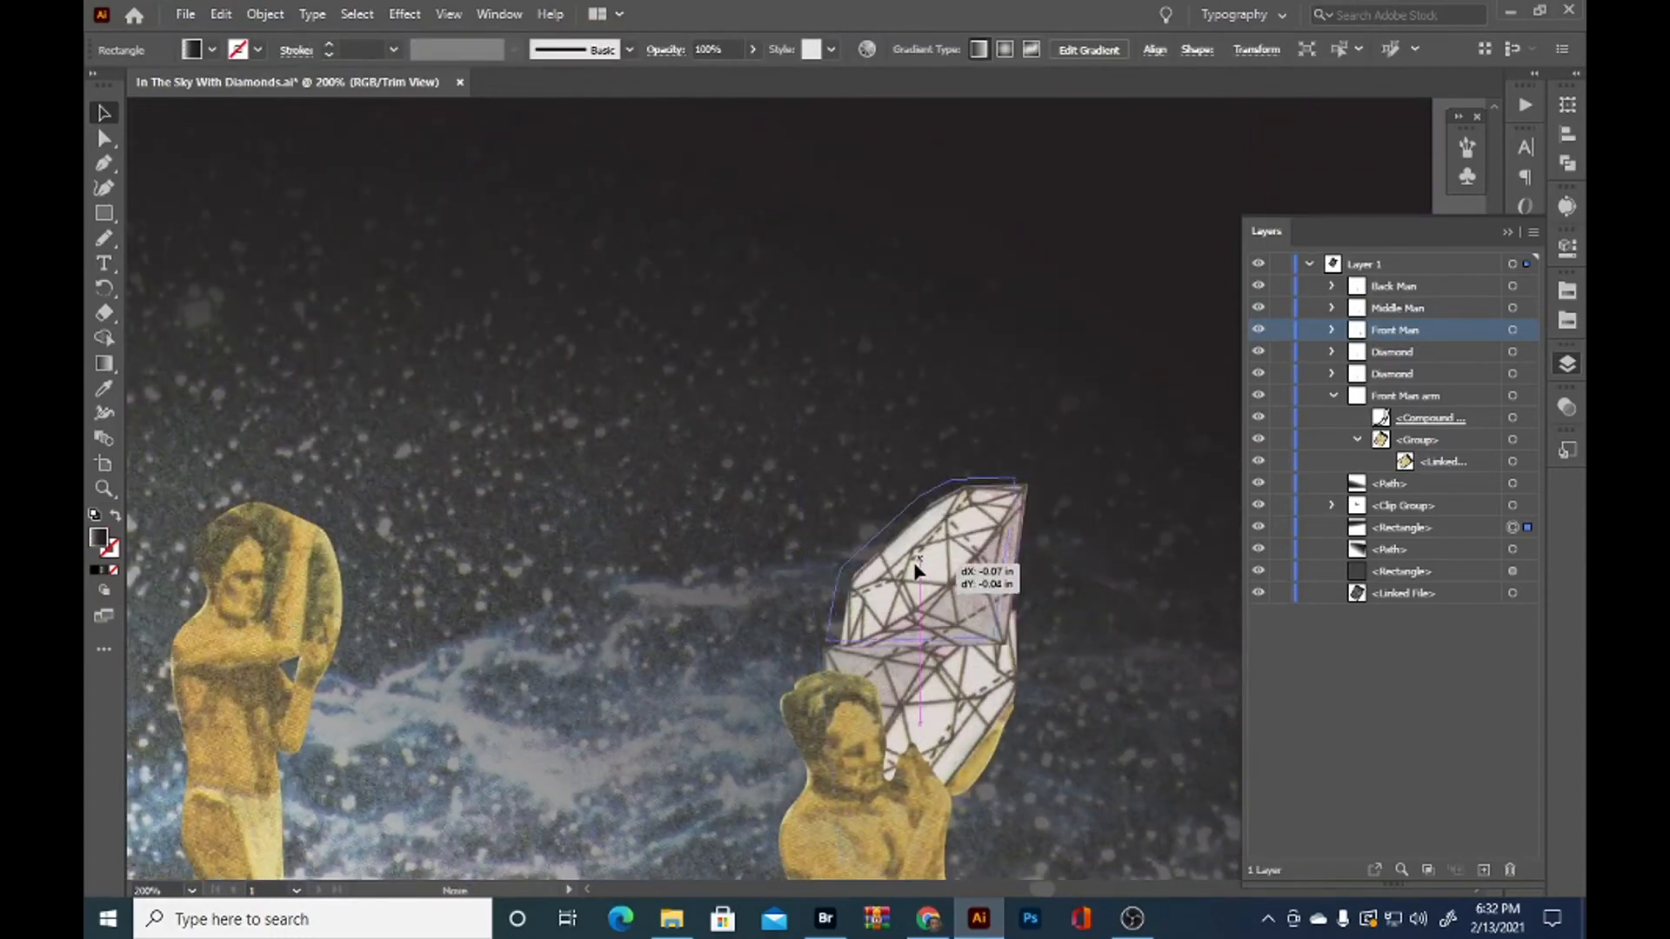
Add a third diamond above the front man's stack, tilted so its tip rests on the second diamond
key("a")
key("v")
left_click_drag(1013, 474, 1078, 443)
left_click_drag(922, 400, 960, 407)
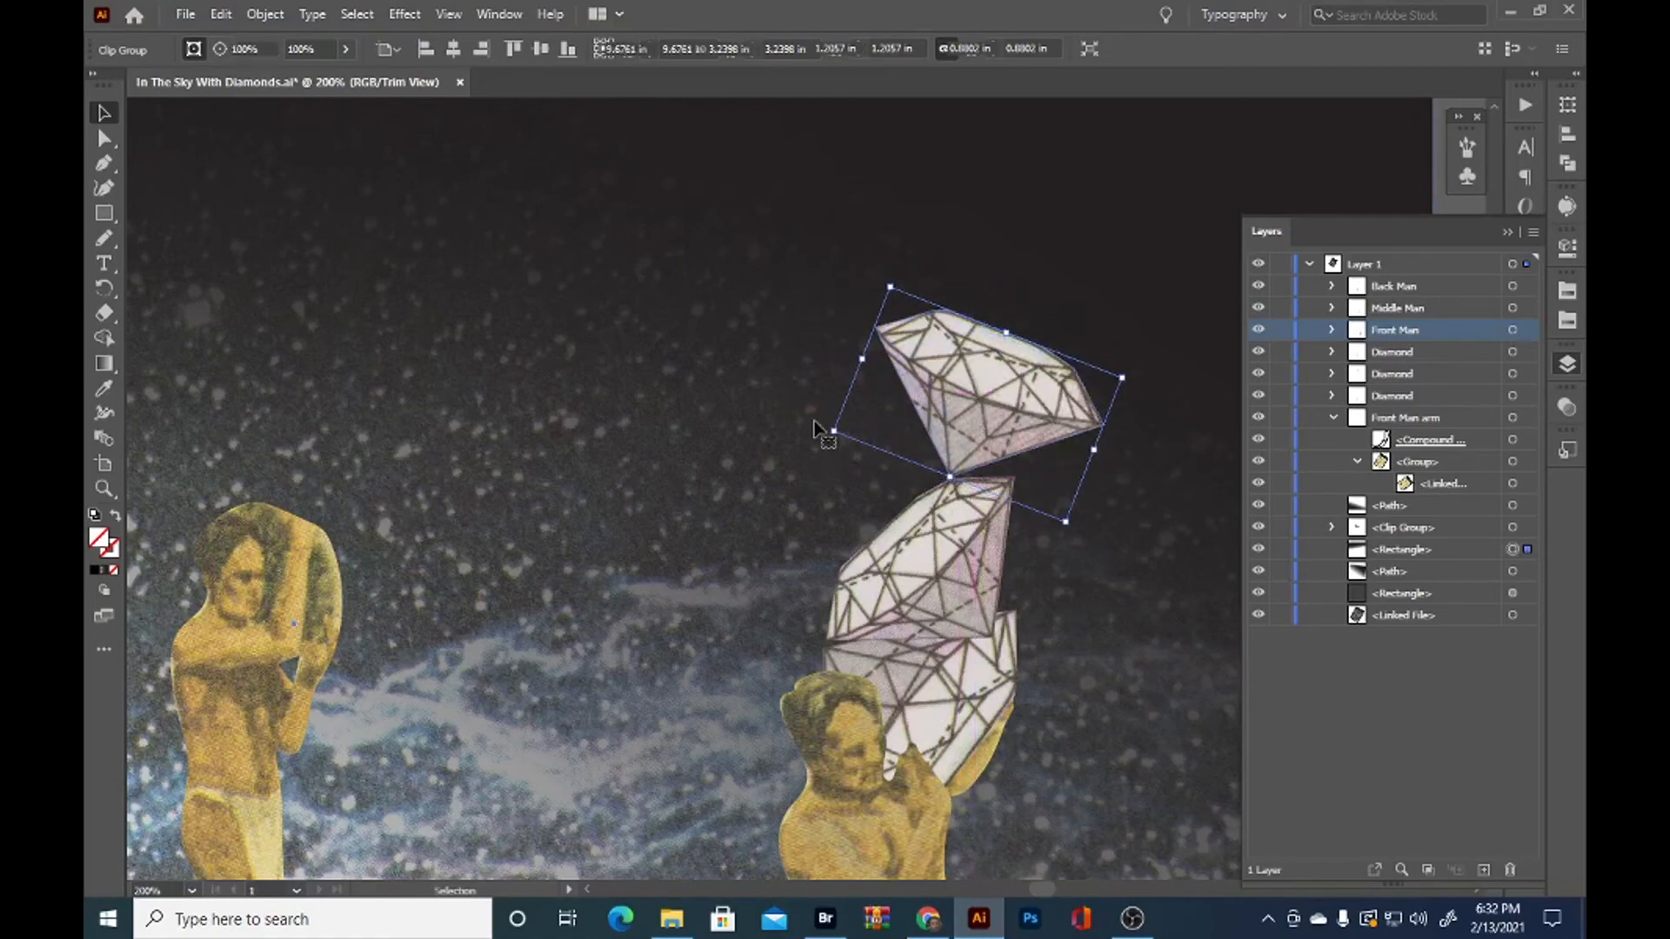
left_click(820, 435)
scroll(818, 470, "down", 2)
scroll(814, 482, "down", 1)
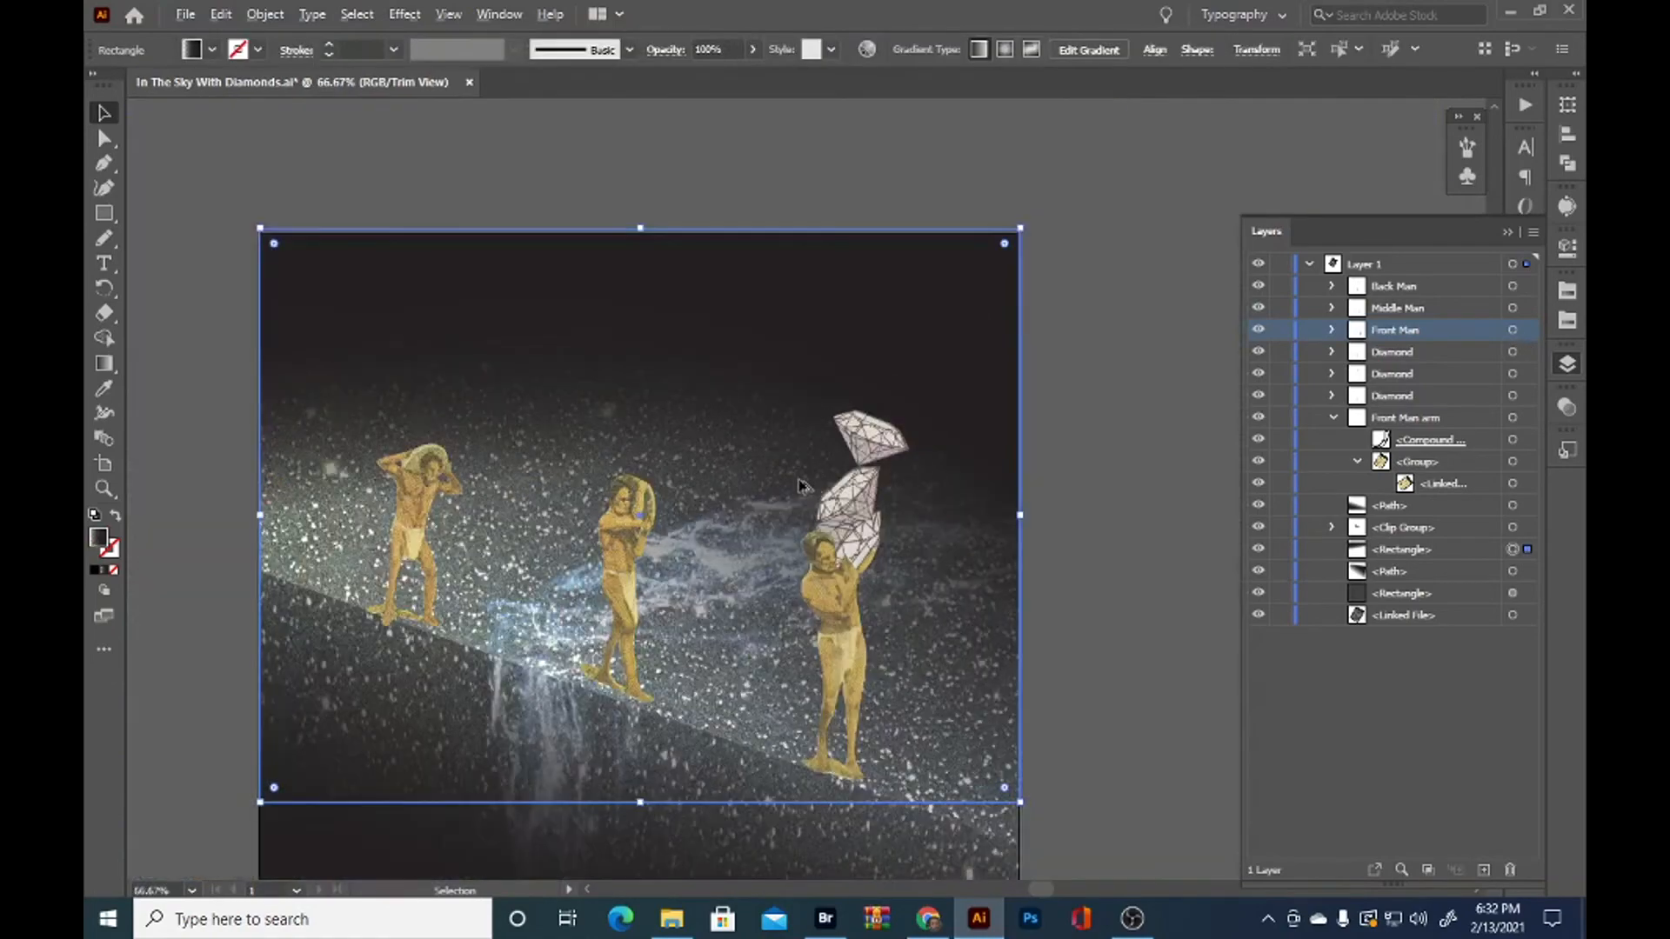
scroll(861, 435, "up", 2)
Place a copy of the top diamond in the sky between the two men and nudge the stack's second diamond slightly
left_click(889, 432, "ctrl")
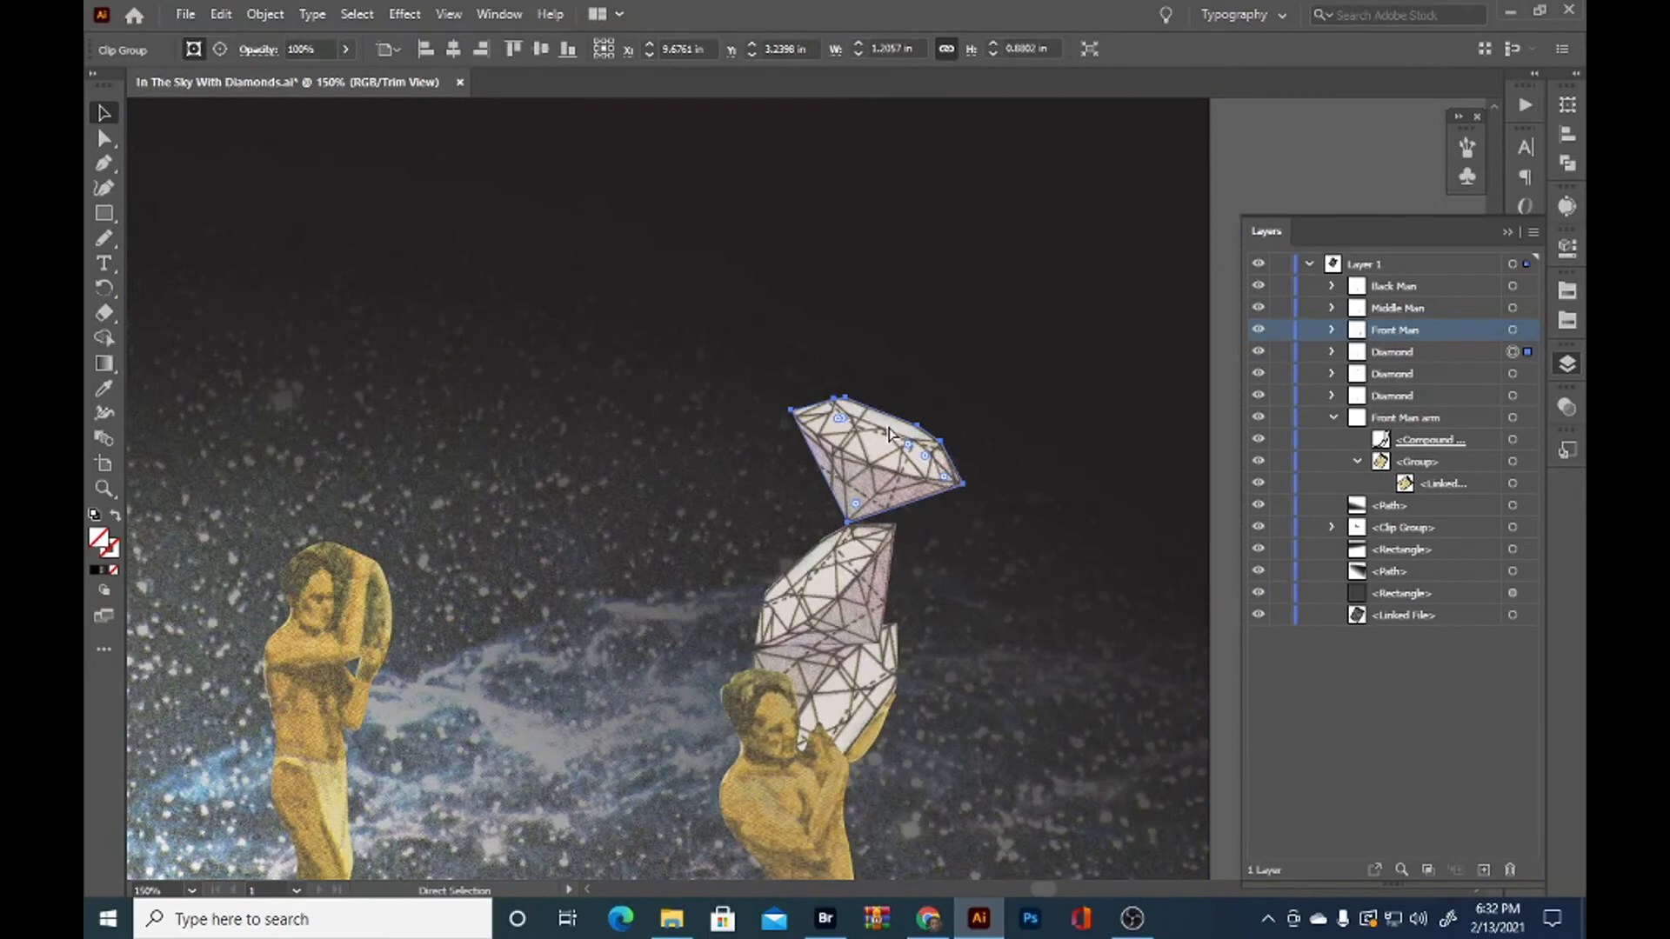
left_click_drag(889, 432, 654, 452, "ctrl+alt")
left_click_drag(658, 589, 564, 429)
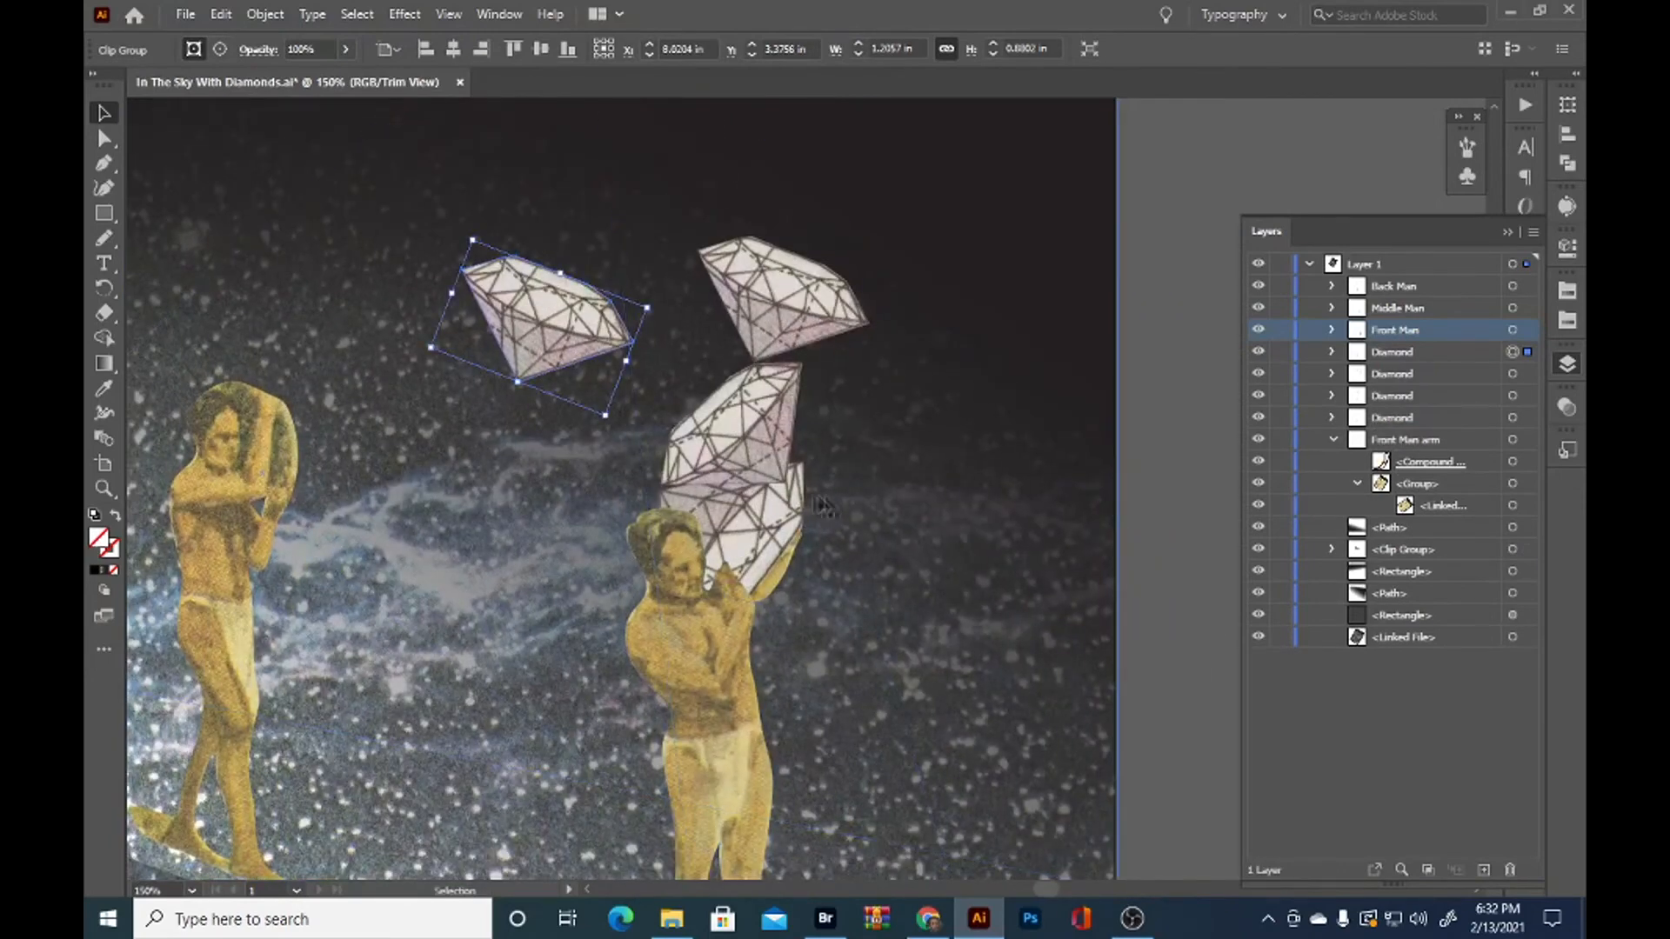
left_click_drag(745, 447, 731, 435)
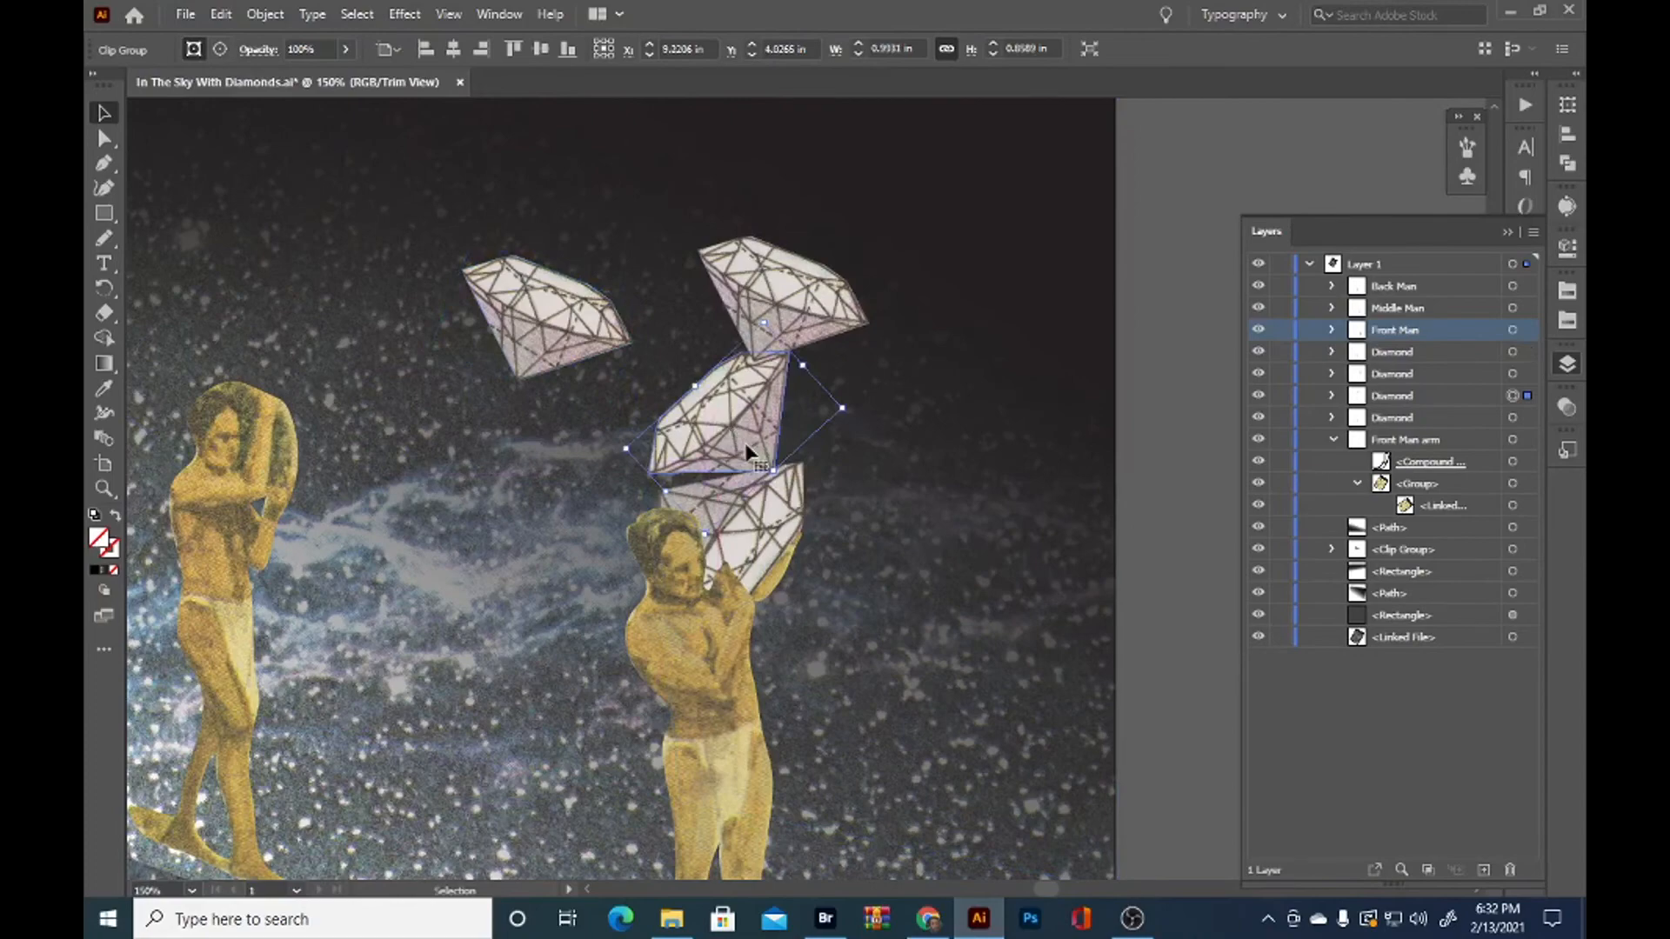
left_click(957, 440)
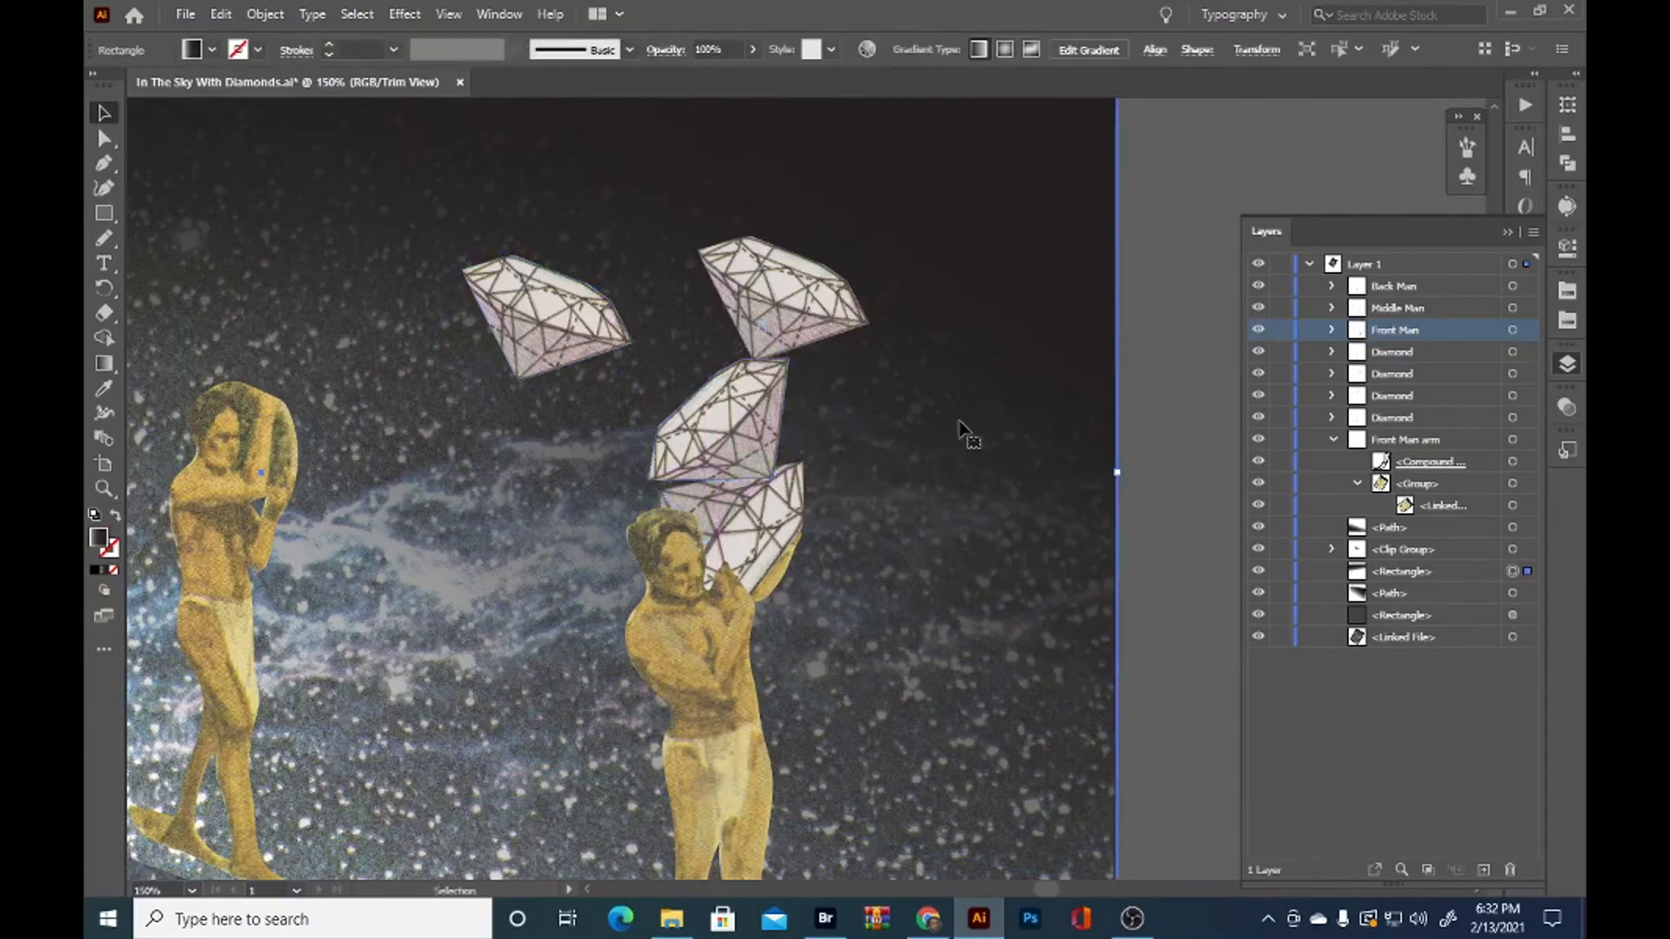
scroll(961, 416, "down", 1)
scroll(964, 416, "up", 2)
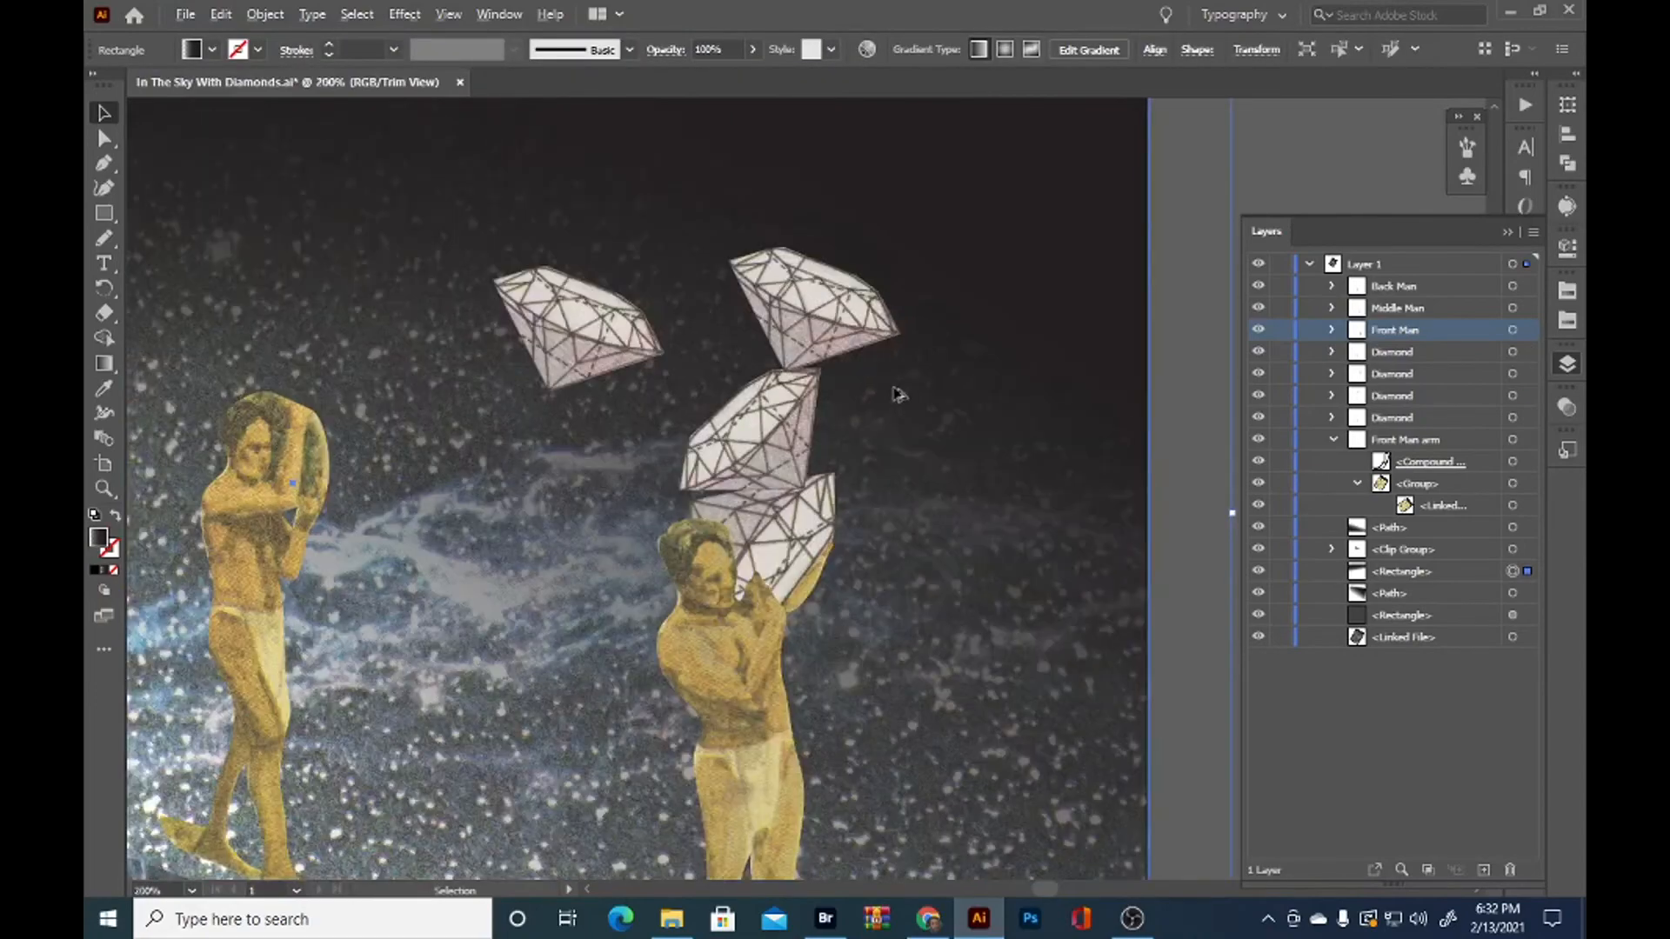
Rotate the front stack's second diamond to a gentler tilt and reposition it over the man's first diamond
left_click_drag(461, 533, 347, 466)
left_click_drag(690, 648, 677, 615)
left_click_drag(803, 449, 822, 350)
left_click_drag(701, 581, 690, 600)
left_click_drag(740, 504, 809, 526)
Rotate the front stack's third diamond level and set its tip on the second diamond
left_click(801, 387)
key("ctrl+minus")
left_click_drag(802, 332, 910, 330)
left_click_drag(891, 438, 785, 465)
left_click_drag(809, 342, 870, 393)
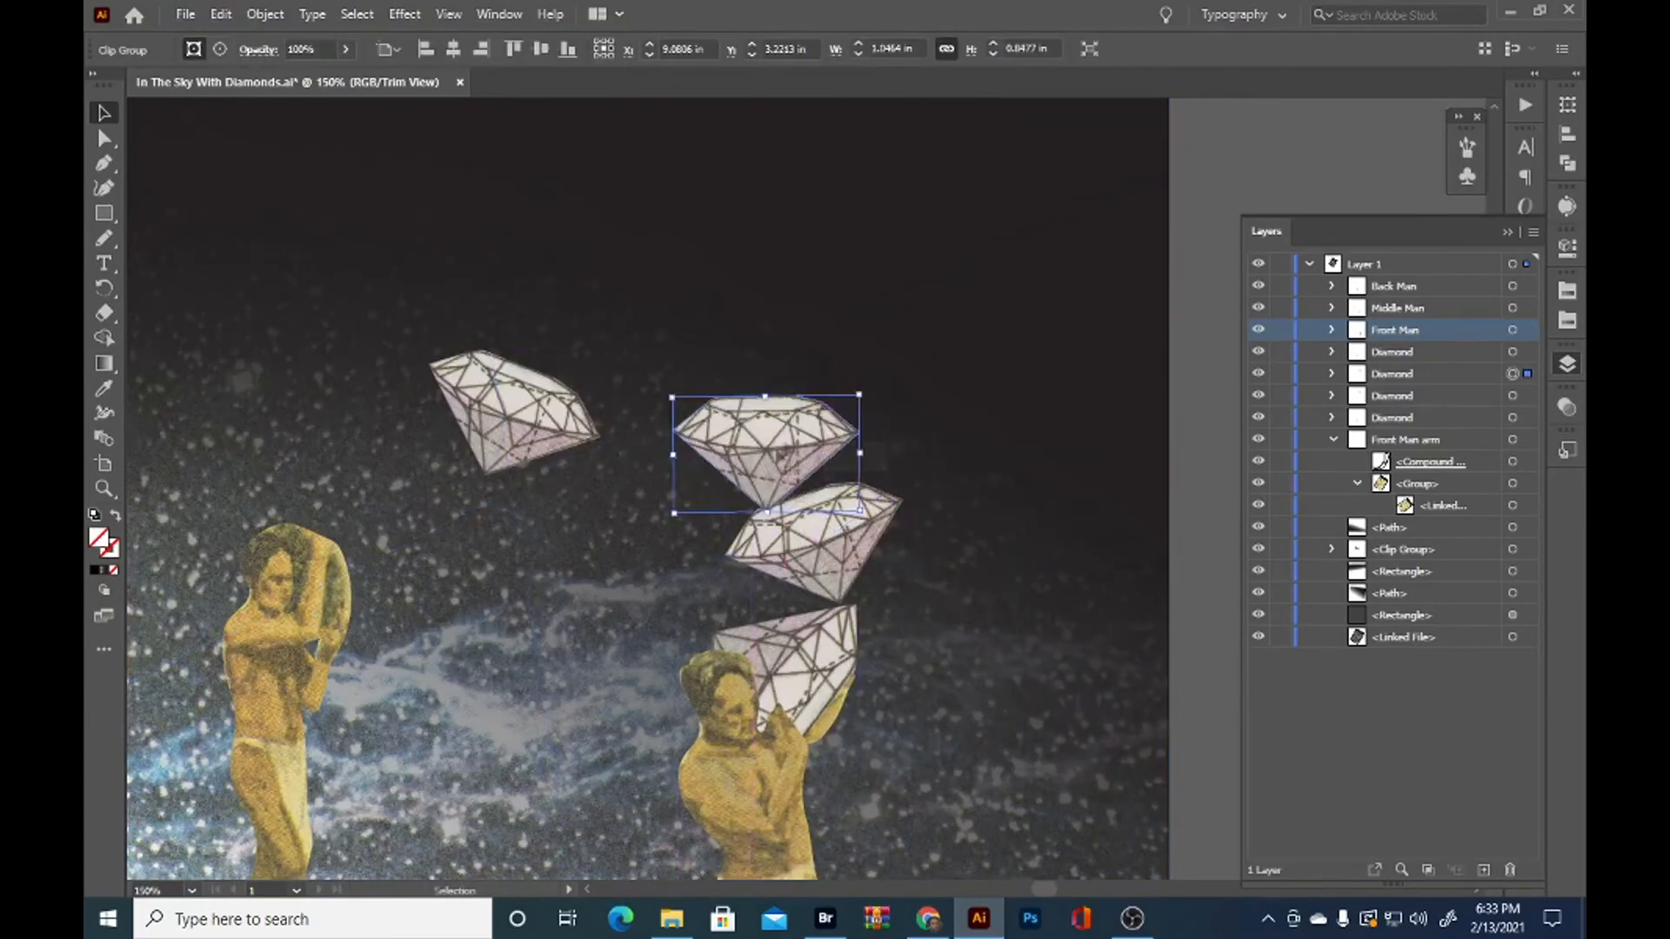
left_click_drag(776, 451, 796, 435)
Turn the front stack's third diamond on end and add a nearly level fourth diamond above it
left_click(1035, 341)
scroll(1029, 343, "down", 2)
scroll(1029, 342, "up", 1)
left_click(931, 370)
left_click_drag(969, 339, 837, 330)
left_click_drag(886, 397, 890, 364)
left_click_drag(960, 334, 964, 358)
left_click_drag(924, 350, 971, 364)
left_click_drag(995, 374, 831, 581)
Fine-tune the top diamond's position so its tip meets the upright diamond below, then deselect the artwork
left_click(1051, 344)
scroll(1018, 362, "up", 1)
left_click(906, 348)
left_click_drag(874, 337, 855, 300)
left_click(1000, 306)
scroll(909, 305, "up", 2)
scroll(1070, 391, "down", 3)
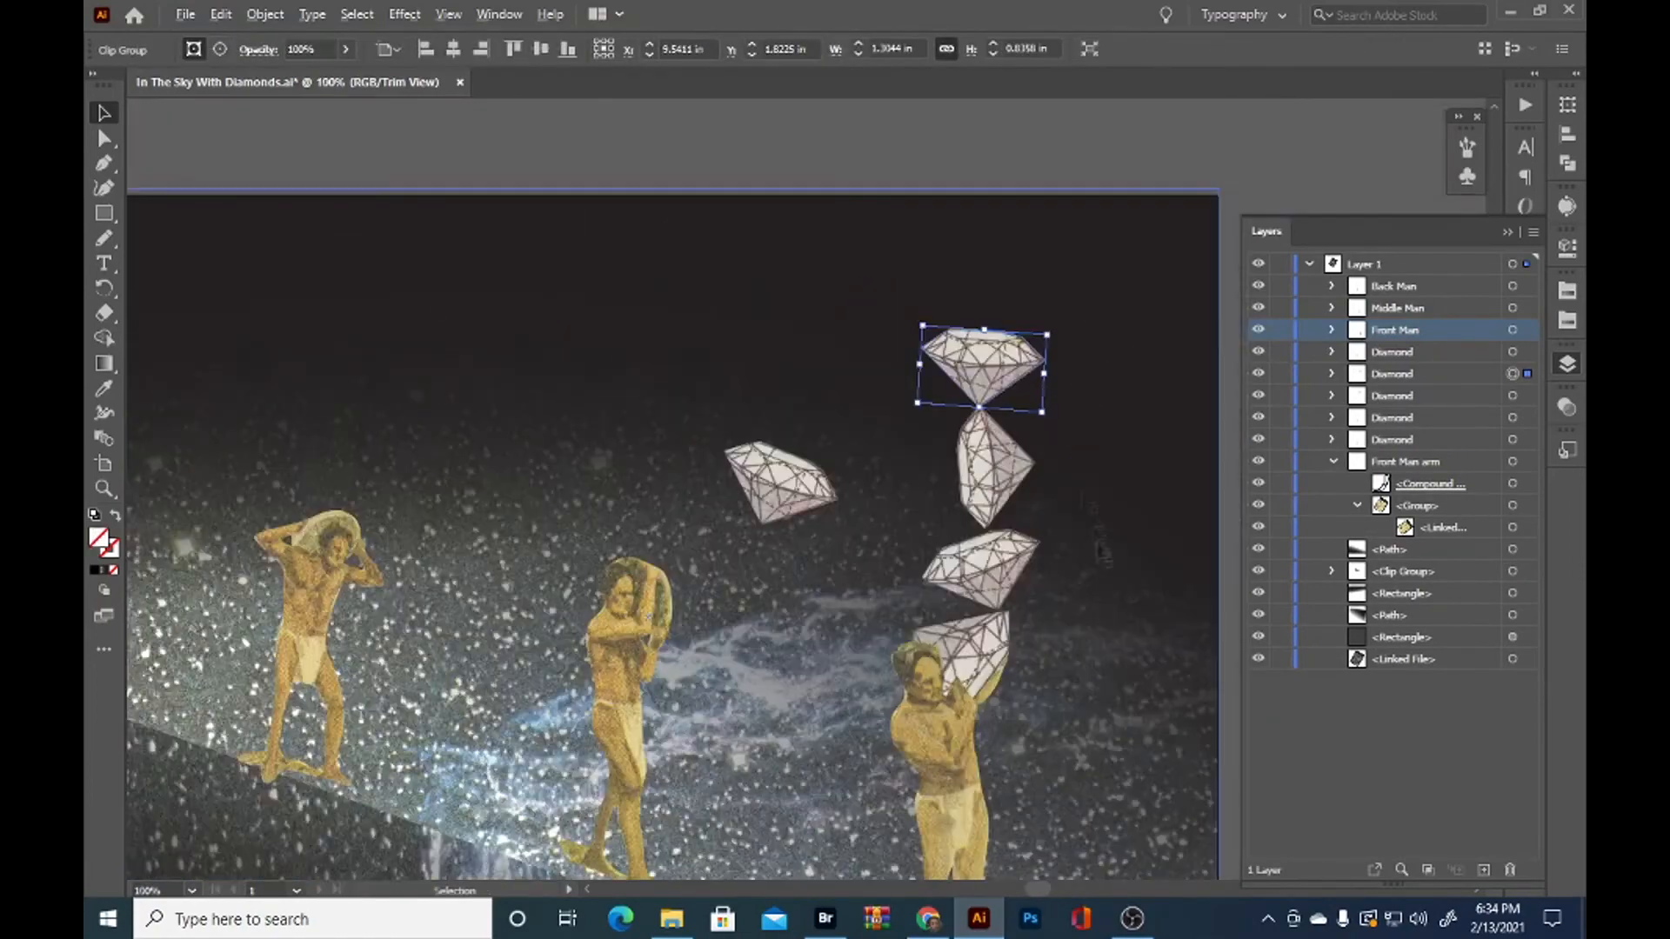
left_click_drag(1066, 453, 895, 326)
left_click(1157, 528)
scroll(1157, 528, "down", 1)
scroll(979, 359, "up", 1)
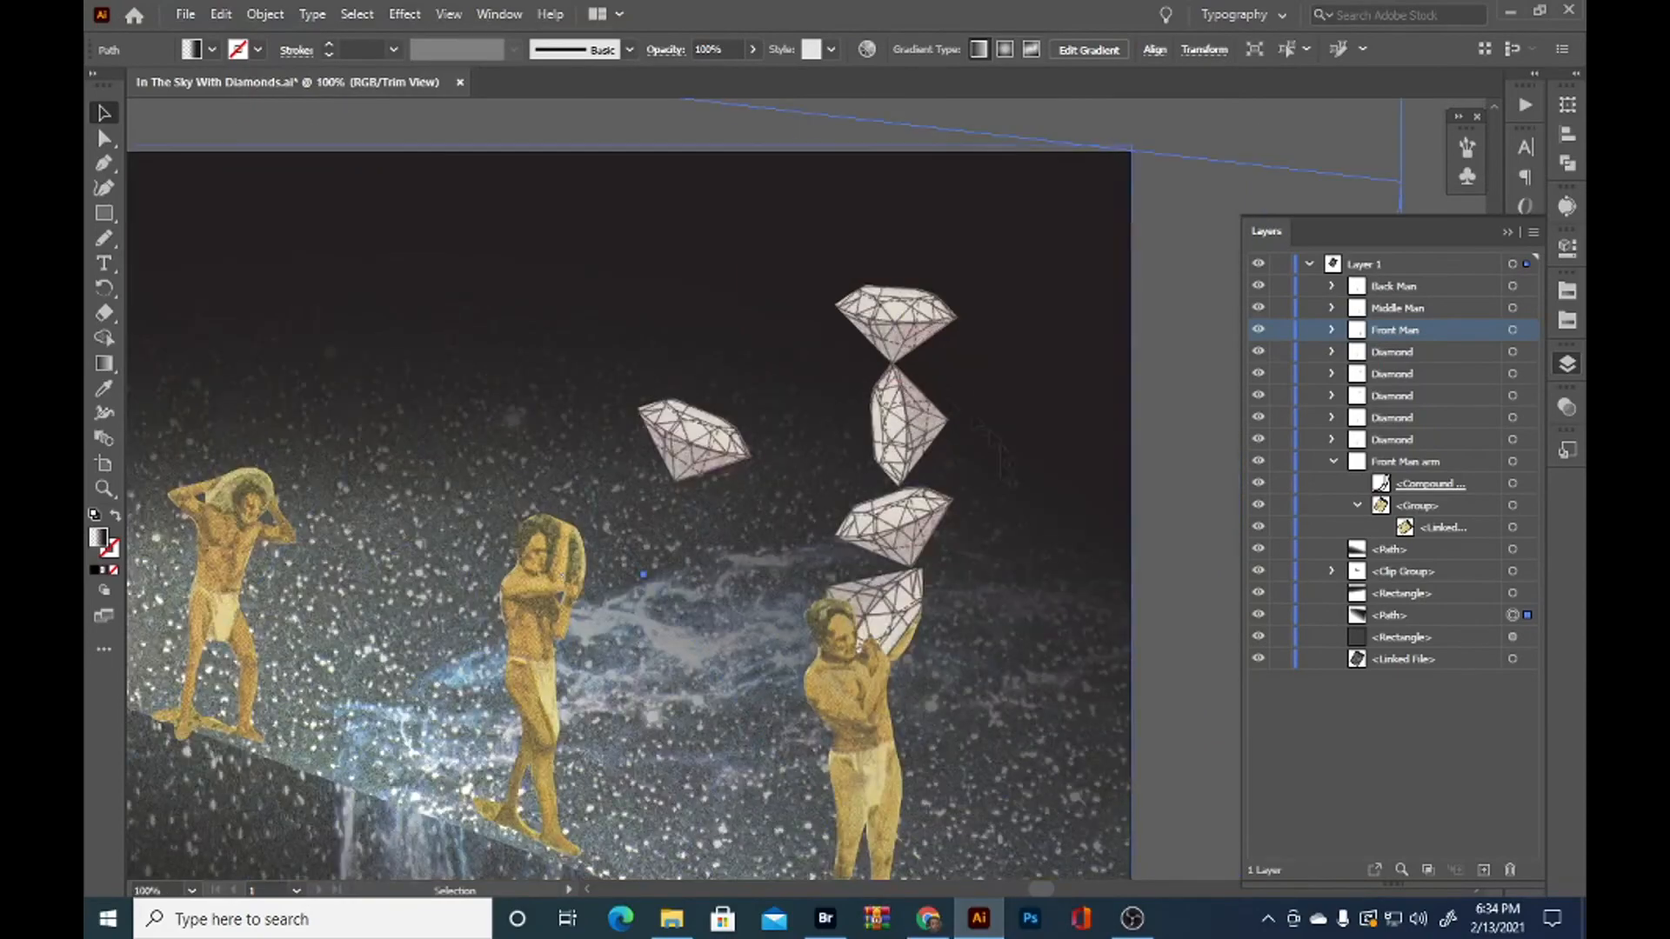
left_click_drag(585, 680, 781, 540)
scroll(696, 487, "down", 1)
left_click(1184, 825)
scroll(1122, 806, "down", 1)
left_click(308, 428)
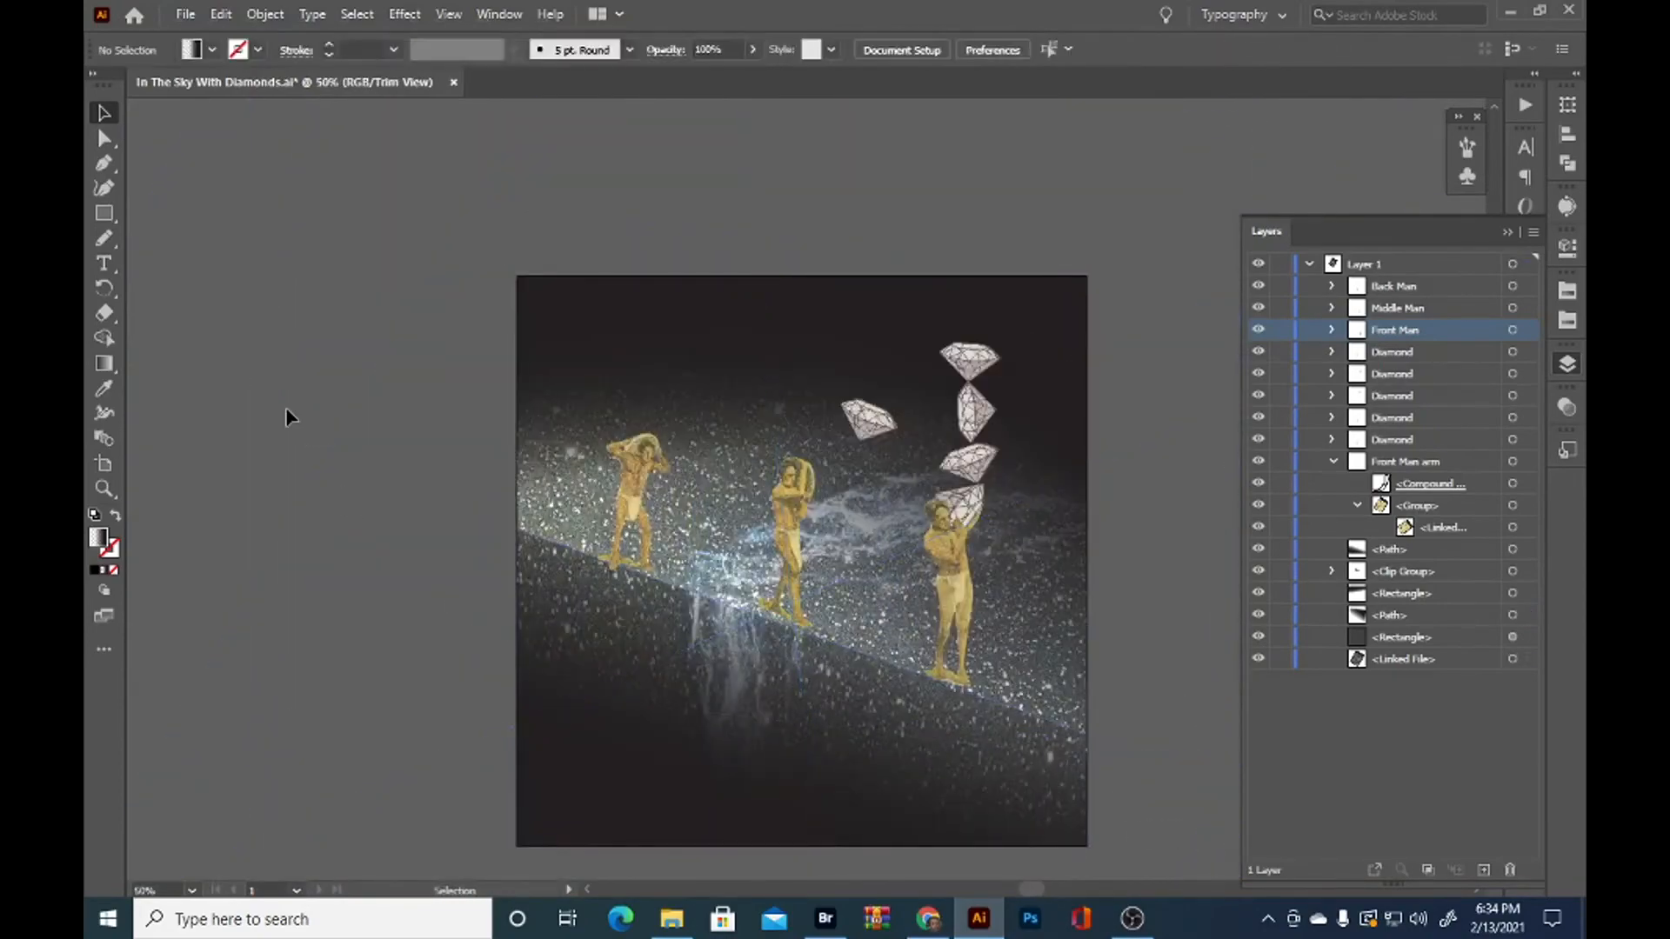
Redraw the Middle Man's clipping outline with the Pencil tool to cut away his boulder, keeping his head and both hands
scroll(804, 488, "up", 5)
left_click(804, 489)
mouse_move(804, 489)
left_mouse_down()
mouse_move(700, 520)
mouse_move(758, 578)
left_mouse_up()
key("n")
key("ctrl+z")
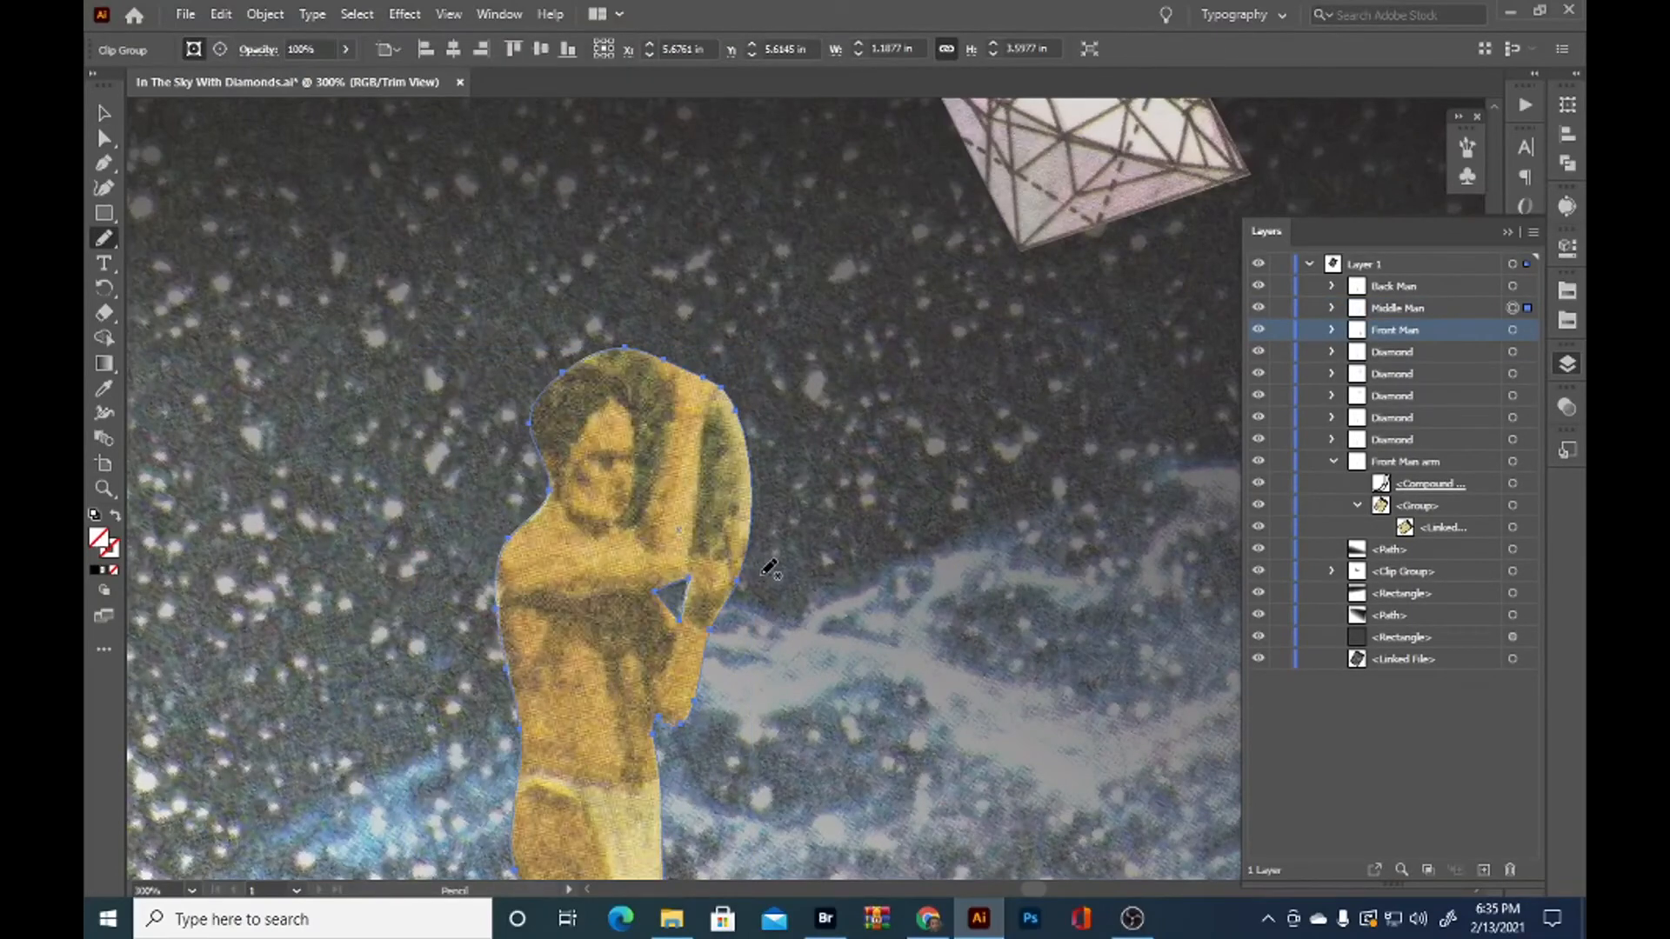
key("ctrl+f")
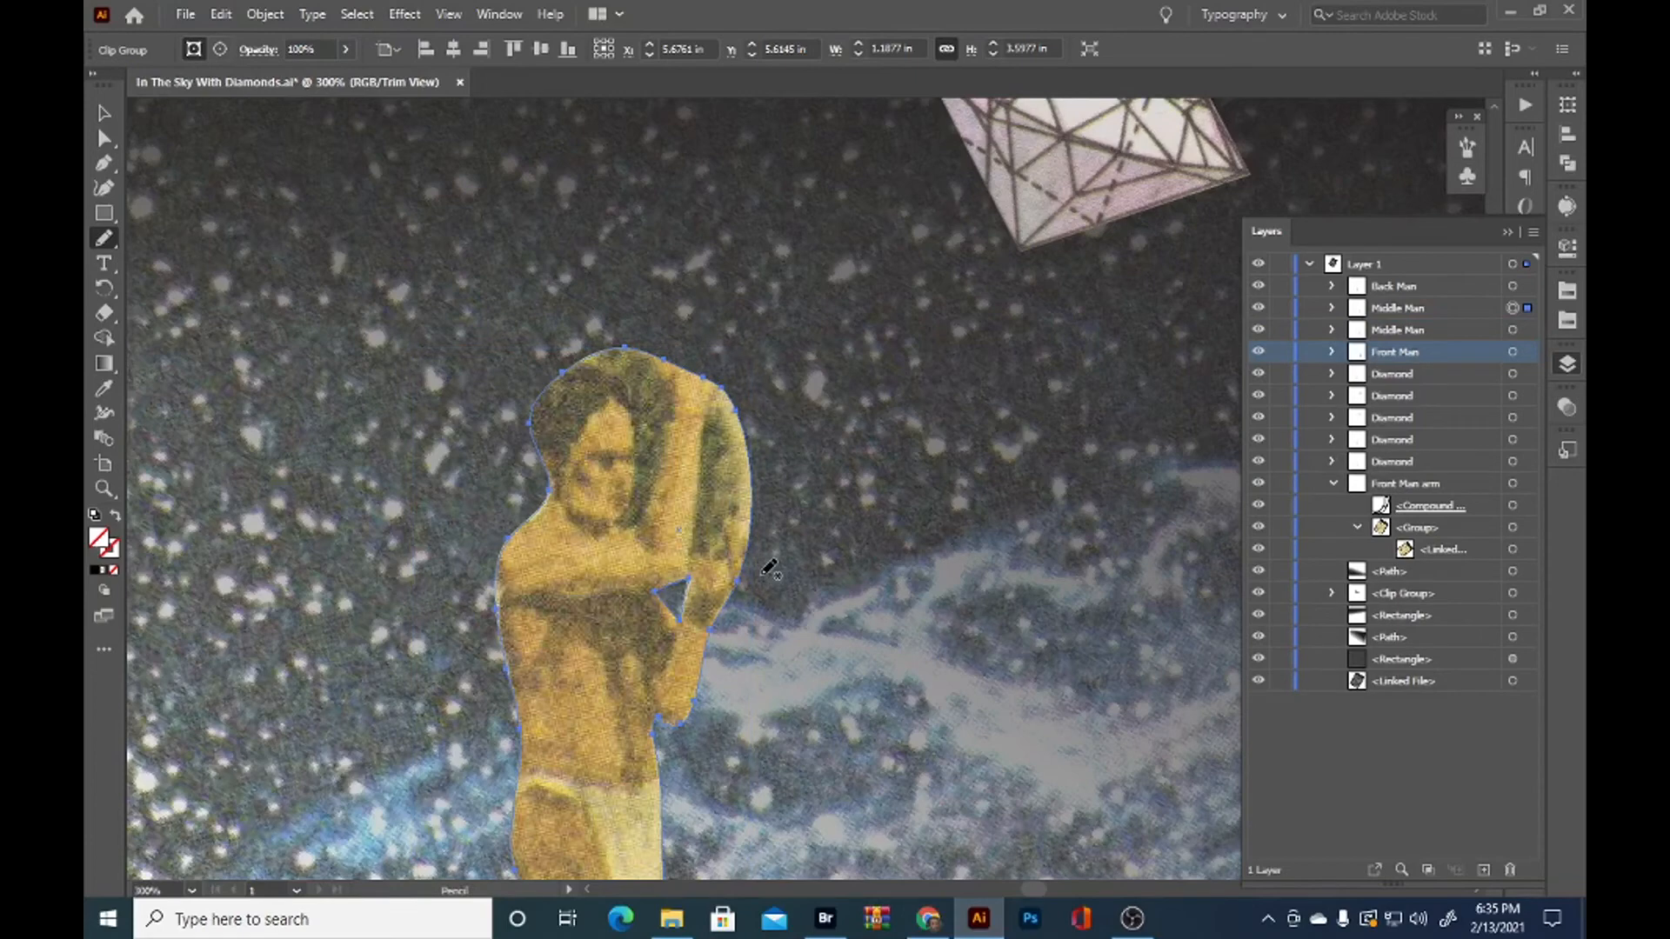
key("ctrl+z")
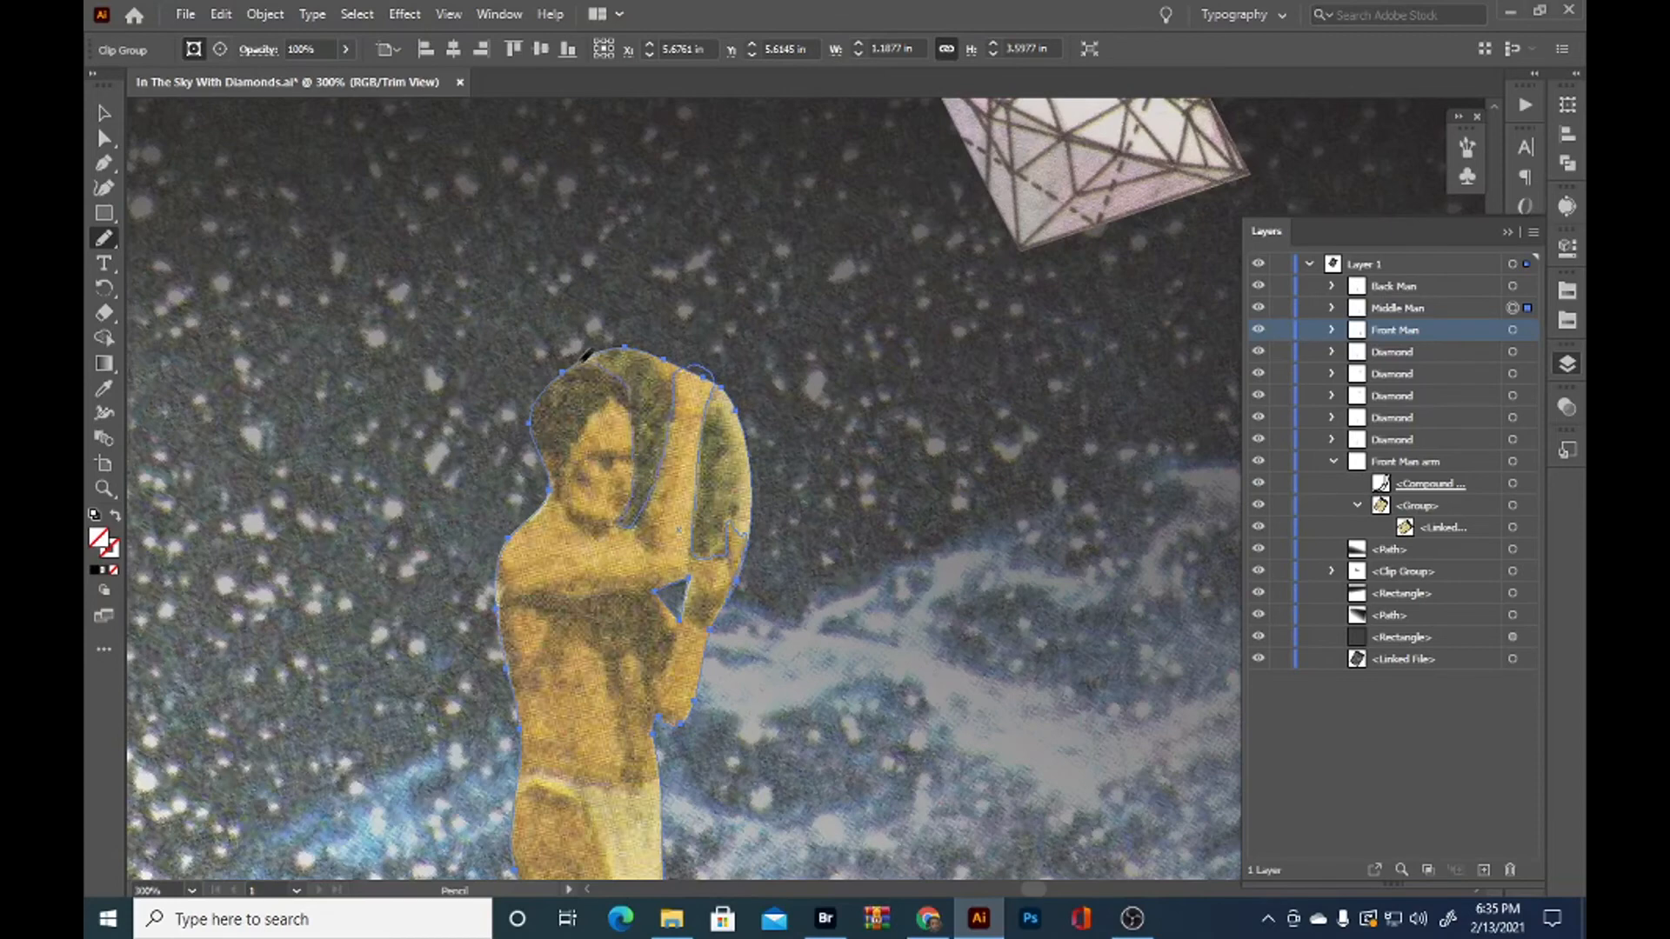
left_click_drag(581, 361, 565, 367)
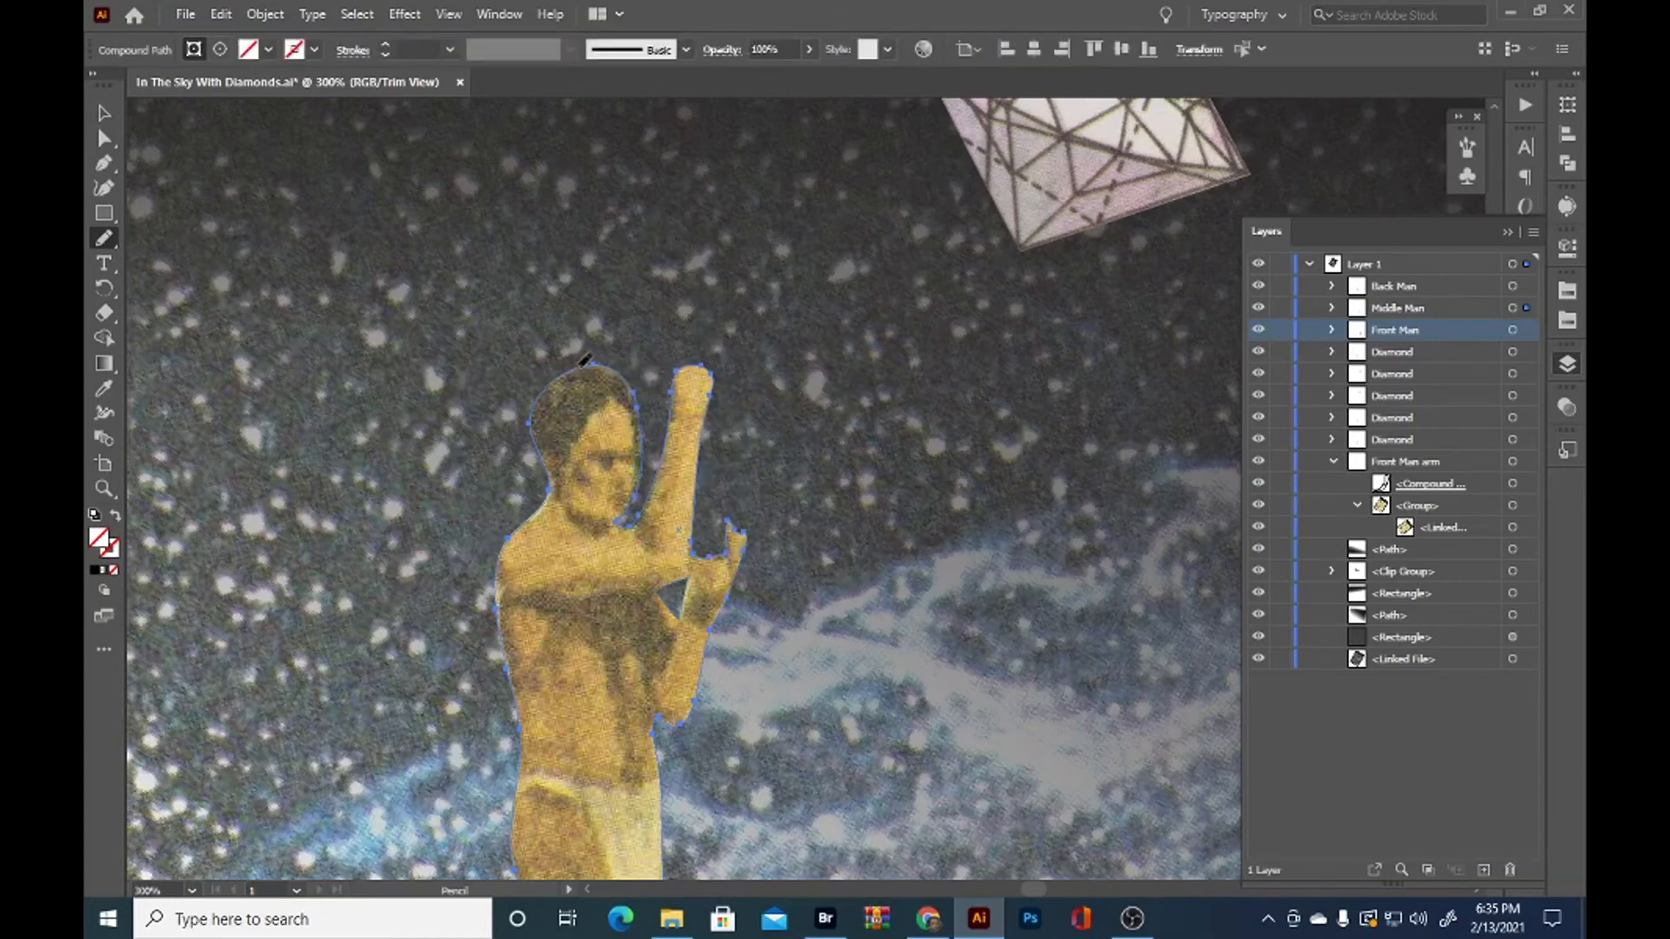
Refine the outline around the Middle Man's raised hand with the Pencil tool and undo the stray path
left_click_drag(718, 358, 725, 387)
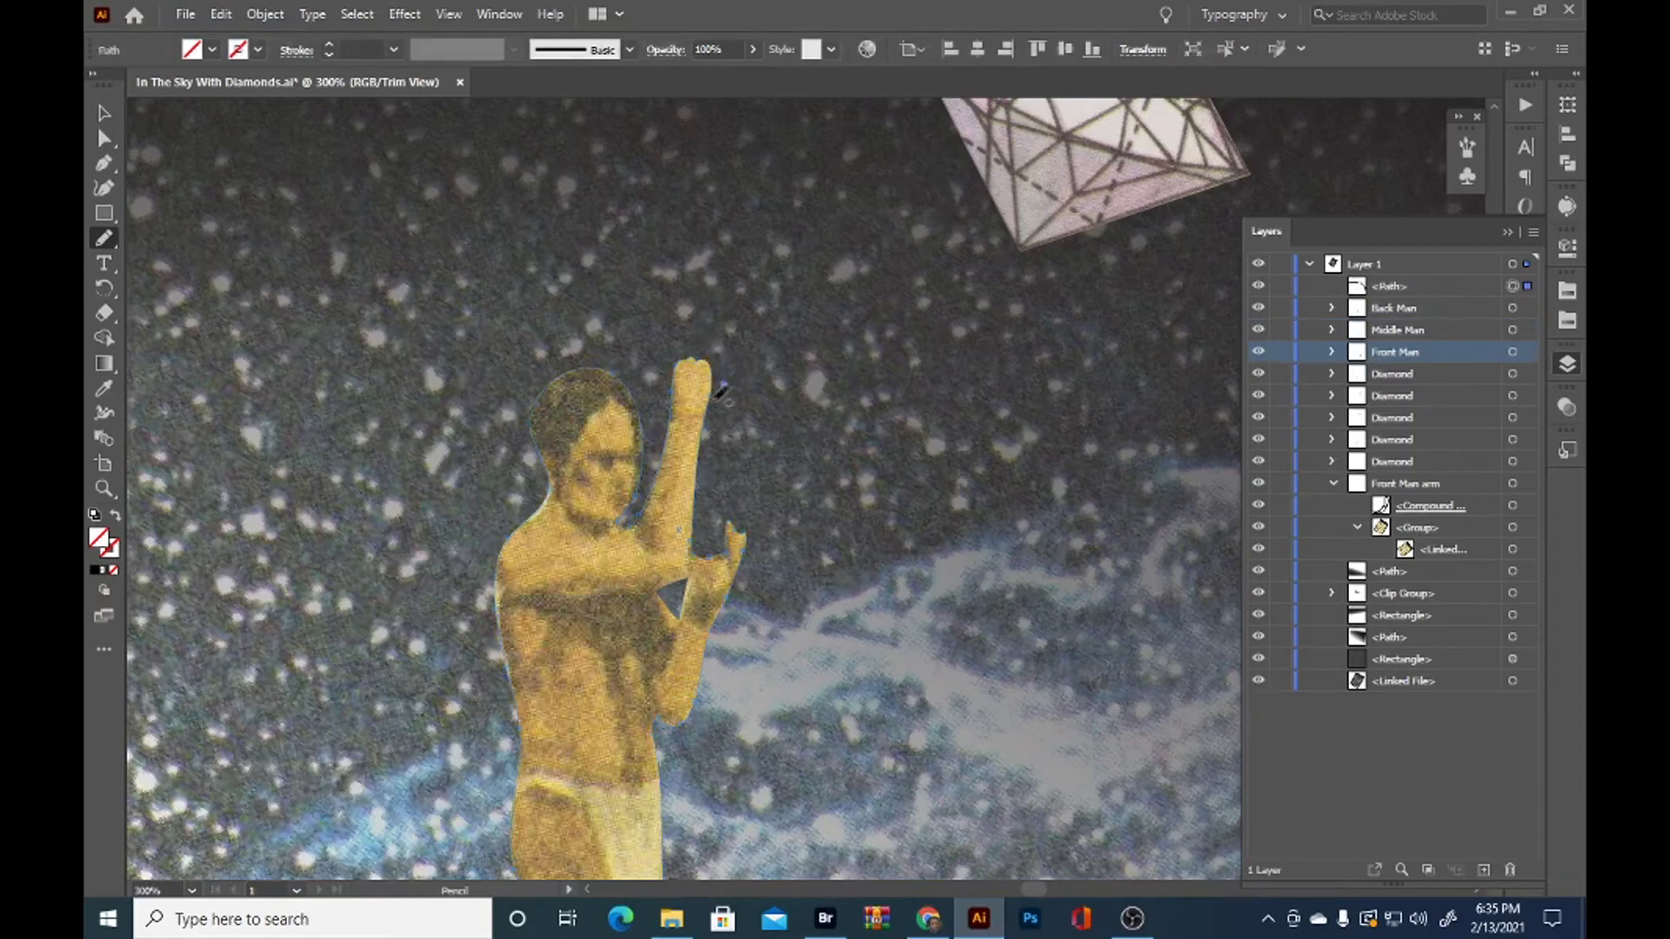
key("ctrl+z")
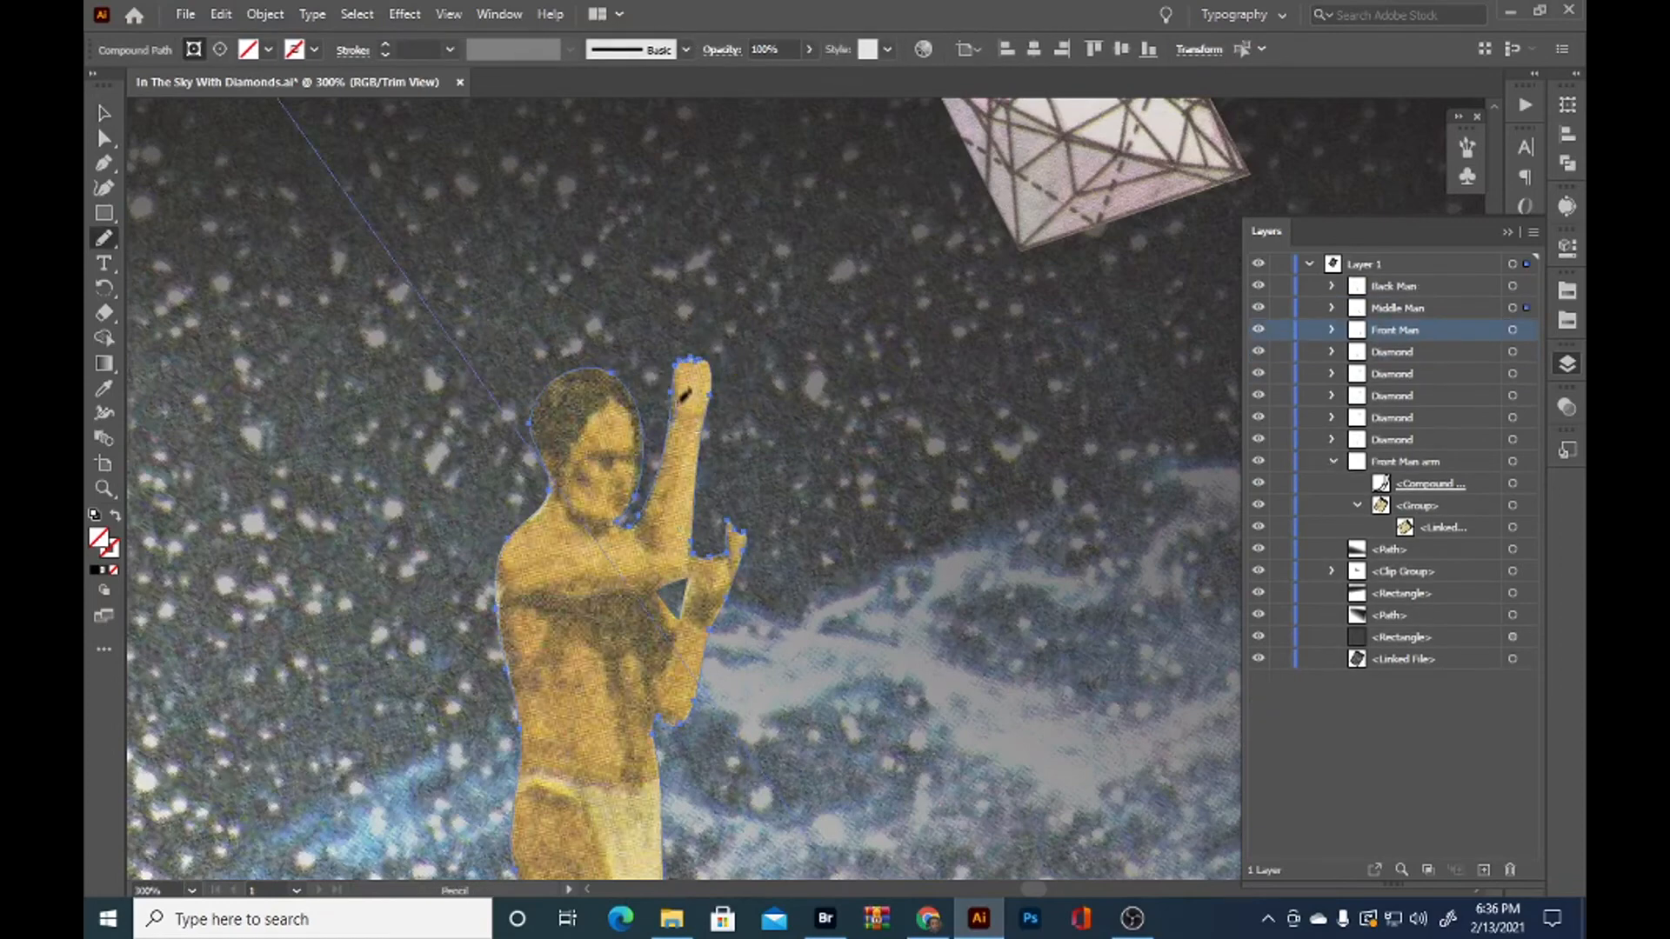
key("v")
left_click(929, 602)
Move the spare diamond behind the Middle Man's head and raised arm so it rests on his lower hand
left_click(728, 567)
key("b")
key("v")
left_click_drag(1149, 224, 750, 467)
left_click_drag(913, 416, 921, 470)
Refine the Middle Man's clipping outline around the fingertips with the Pencil tool so both hands grip the diamond
key("n")
left_click(616, 631, "ctrl")
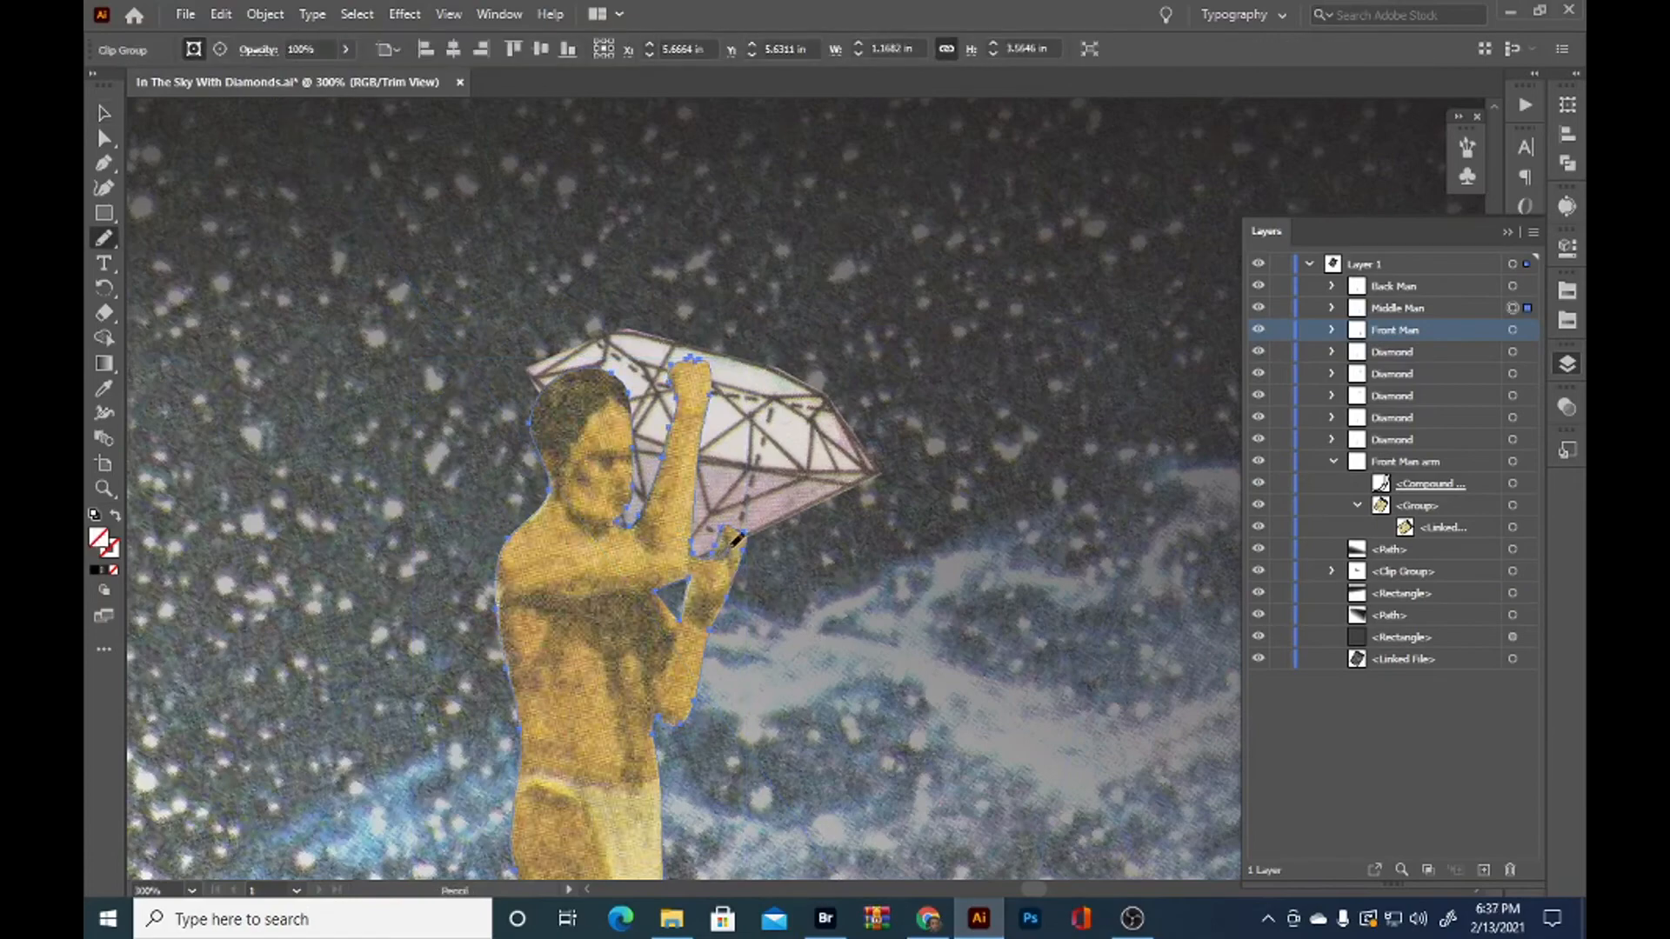
key("b")
left_click(917, 629)
key("ctrl+z")
key("v")
left_click(903, 631)
scroll(903, 631, "down", 1)
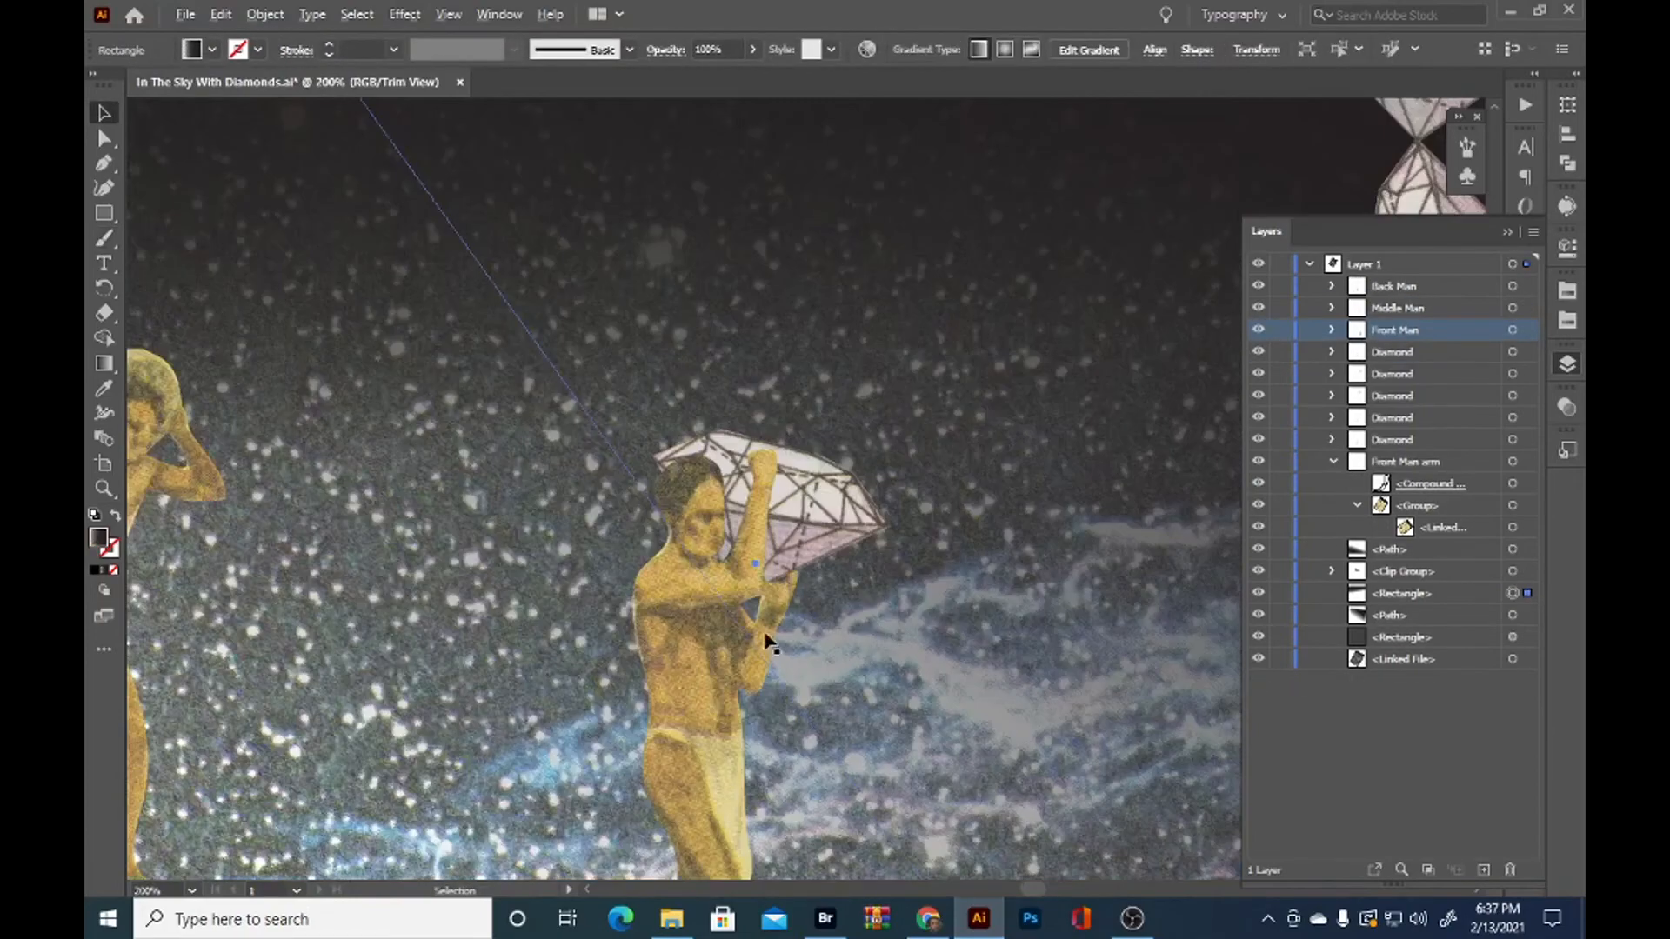
scroll(766, 642, "up", 2)
left_click(792, 528)
scroll(793, 370, "up", 1)
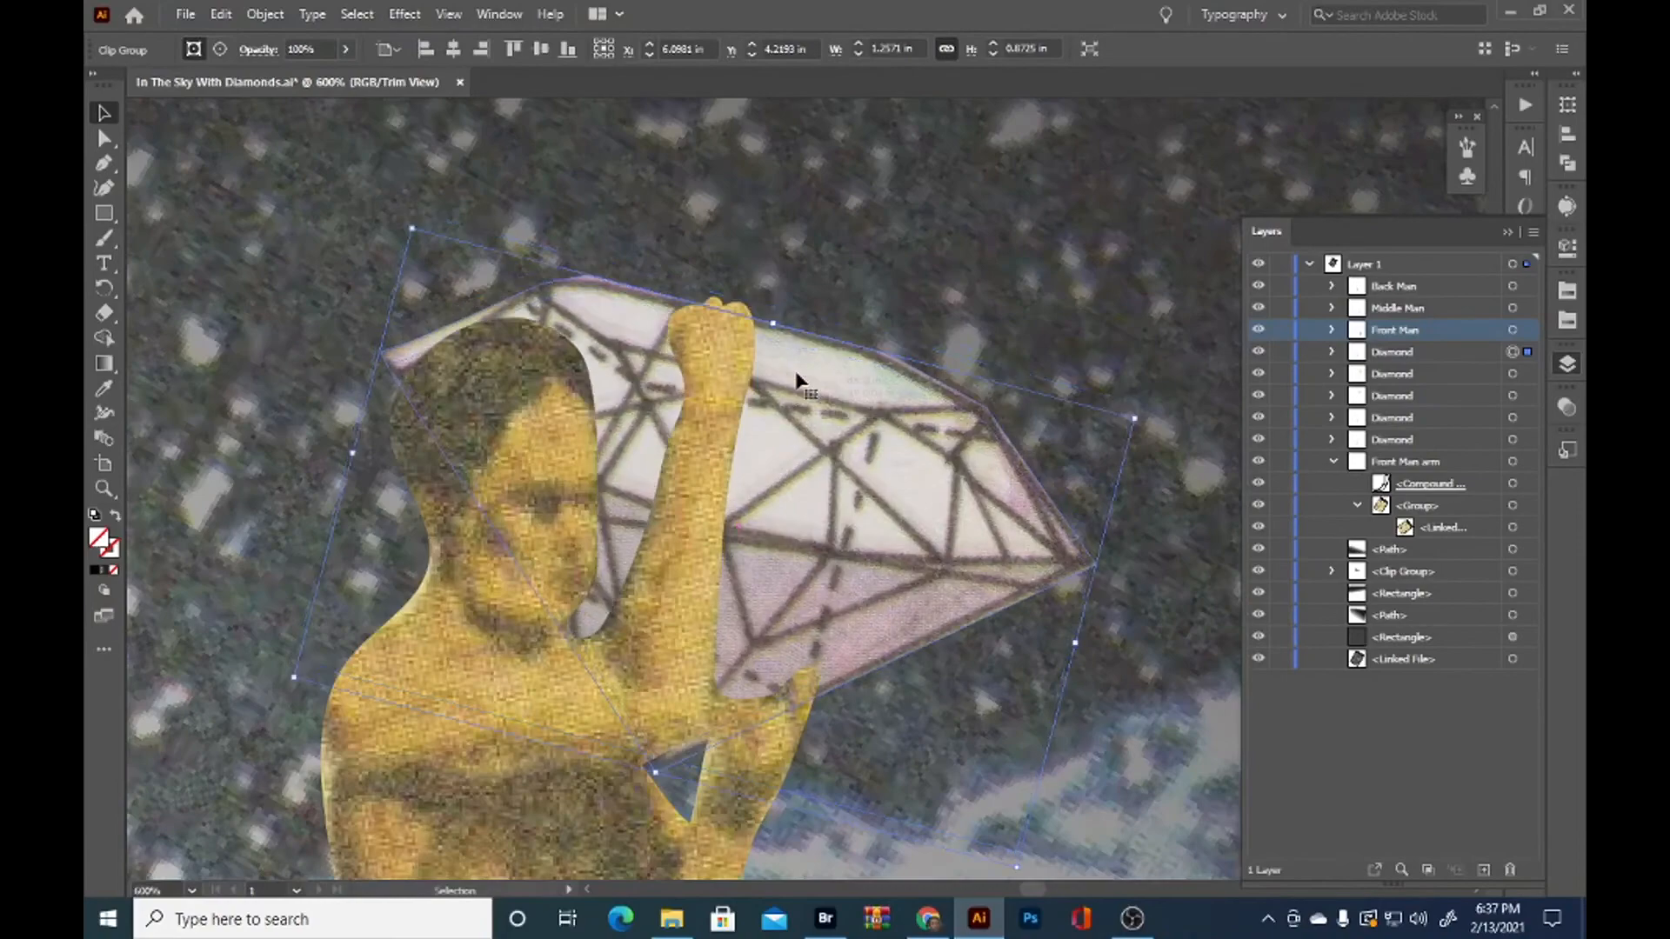
left_click(1016, 296)
scroll(723, 468, "down", 4)
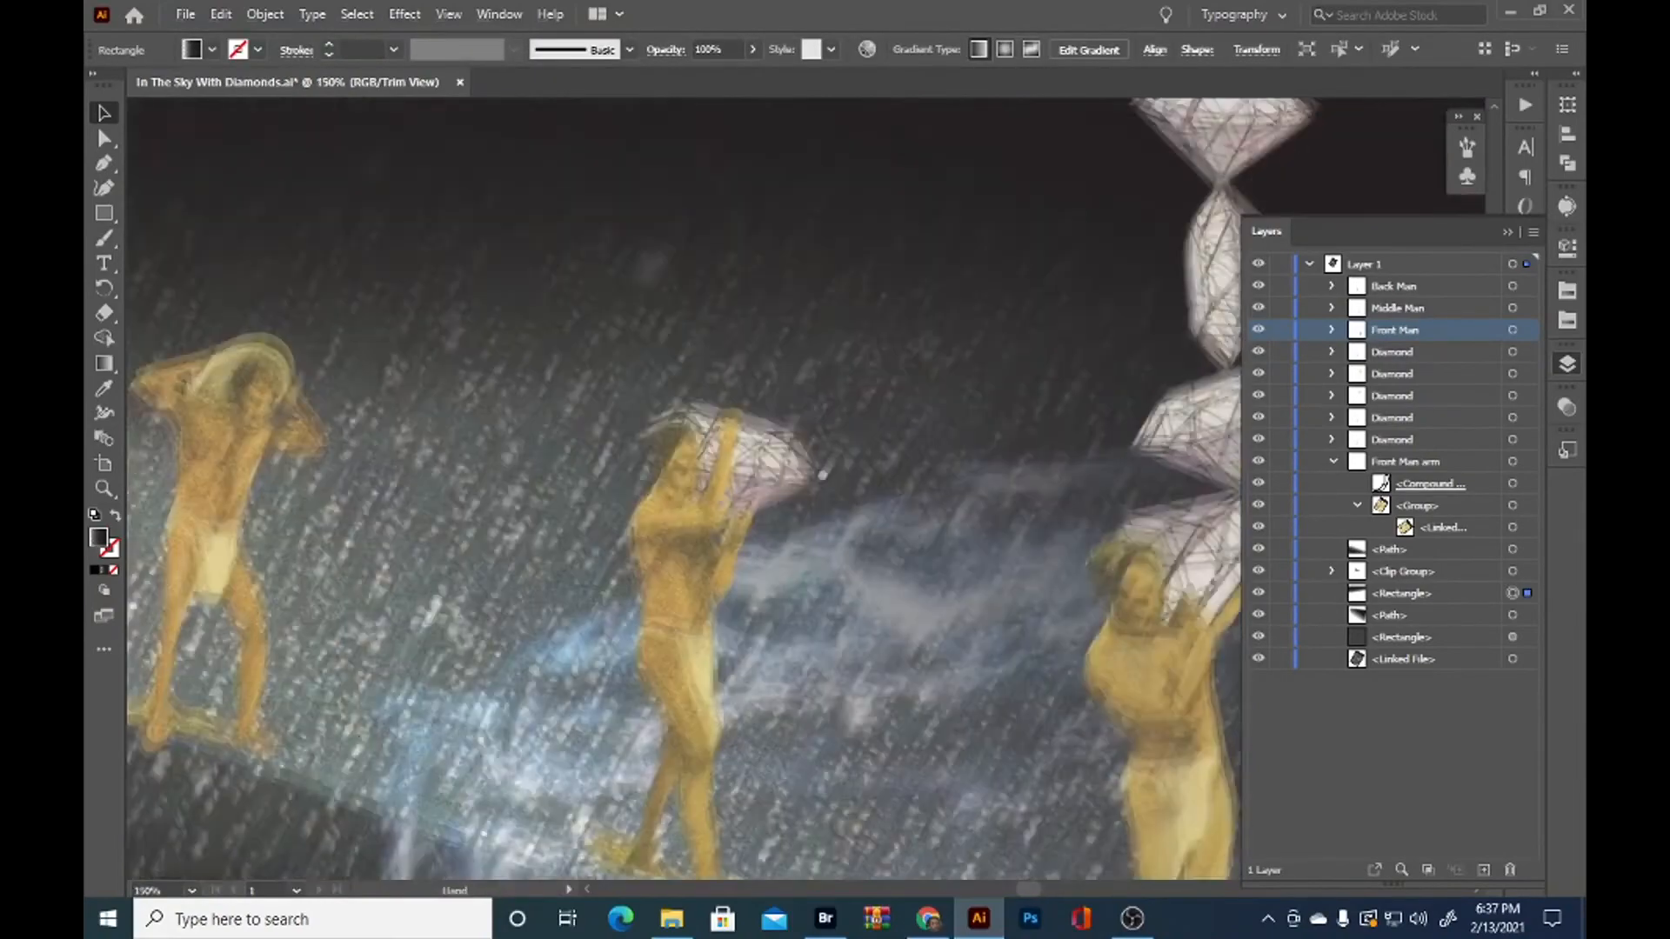
Duplicate the middle man's diamond above his head and rotate the copy nearly level with its tip on the lower diamond
left_click(779, 501)
left_click_drag(779, 502, 815, 271)
left_click_drag(754, 345, 705, 342)
left_click_drag(767, 267, 786, 286)
mouse_move(743, 337)
left_mouse_down()
mouse_move(713, 337)
mouse_move(757, 206)
mouse_move(742, 336)
left_mouse_up()
mouse_move(740, 336)
left_mouse_down()
mouse_move(754, 337)
mouse_move(735, 349)
left_mouse_up()
Stack two more diamond copies above the middle man, tilted in opposite directions and touching at their tips
left_click_drag(787, 273, 834, 315)
left_click_drag(726, 343, 835, 339)
left_click_drag(755, 386, 659, 371)
left_click(926, 275)
key("ctrl+z")
left_click_drag(610, 326, 625, 321)
left_click(736, 271)
scroll(737, 273, "down", 1)
left_click_drag(738, 273, 818, 325)
scroll(735, 357, "up", 1)
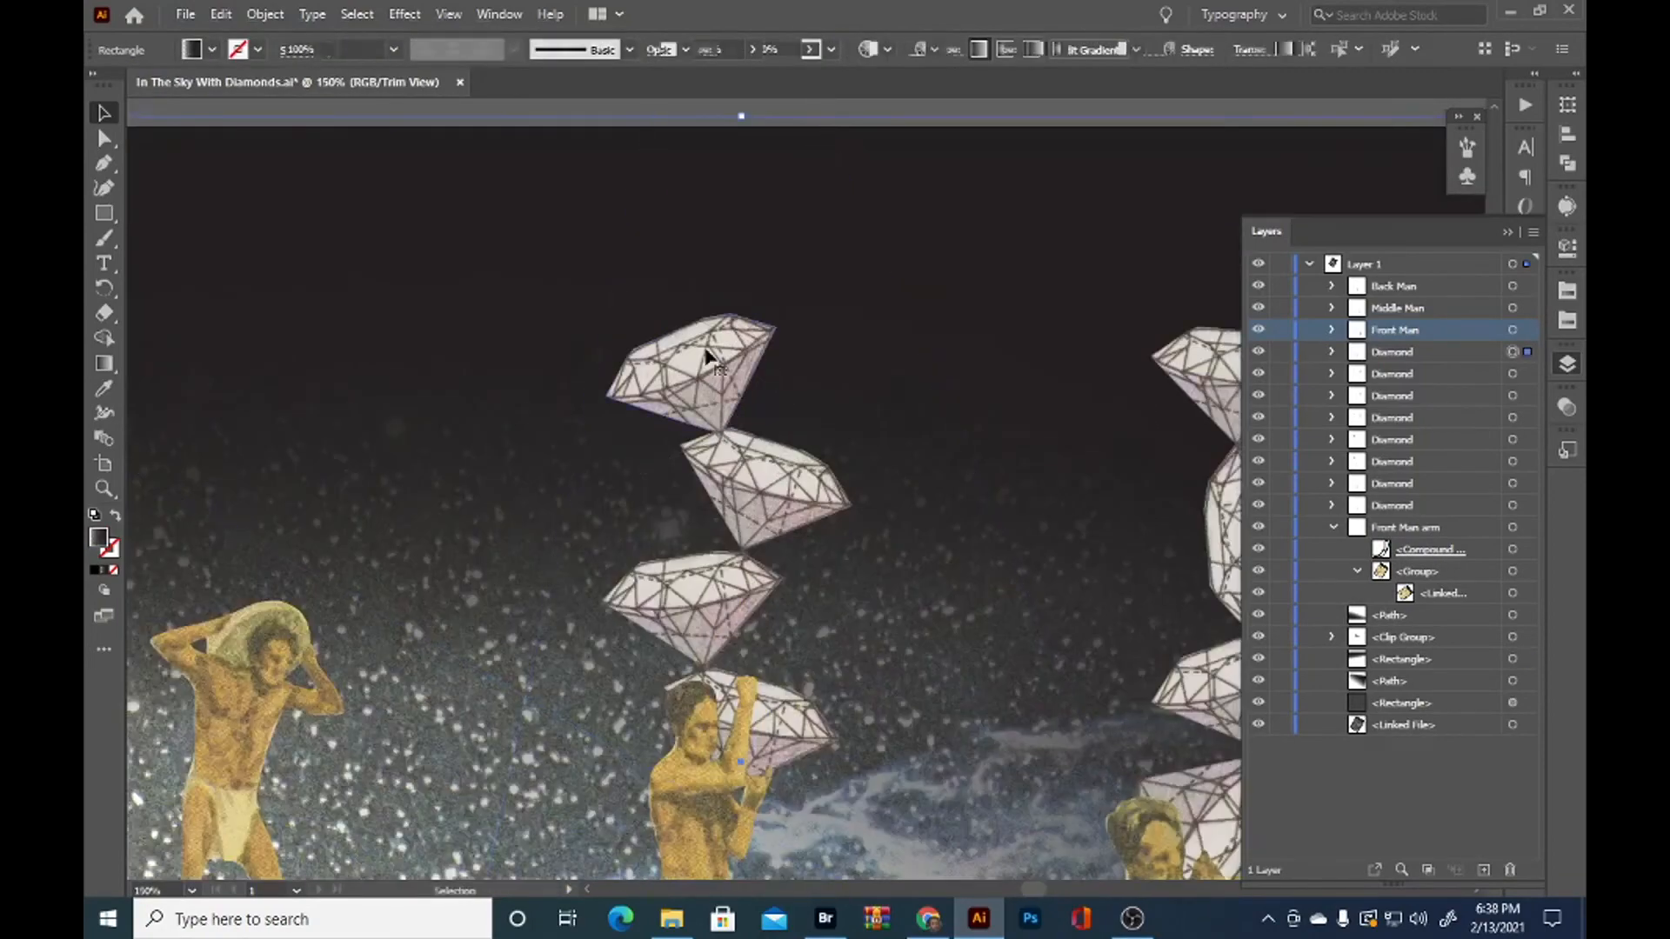
Duplicate the middle stack's top diamond, shrink the copy and rest it on the outer edge of the stack's second diamond
left_click_drag(708, 354, 670, 477)
left_click(672, 479)
key("ctrl+c")
key("ctrl+f")
left_click_drag(726, 412, 690, 464)
left_click_drag(667, 506, 600, 658)
scroll(613, 668, "up", 2)
left_click_drag(597, 665, 585, 685)
Duplicate the small diamond and rotate the copy to the opposite tilt, balancing it on the first small diamond
key("ctrl+c")
key("ctrl+f")
left_click_drag(584, 646, 634, 555)
left_click_drag(673, 489, 680, 563)
left_click_drag(682, 570, 674, 550)
left_click_drag(610, 571, 607, 582)
Duplicate the upper small diamond beside the middle stack, shrink the copy and balance it on top of the small diamonds
key("ctrl+c")
key("ctrl+f")
left_click_drag(593, 562, 583, 456)
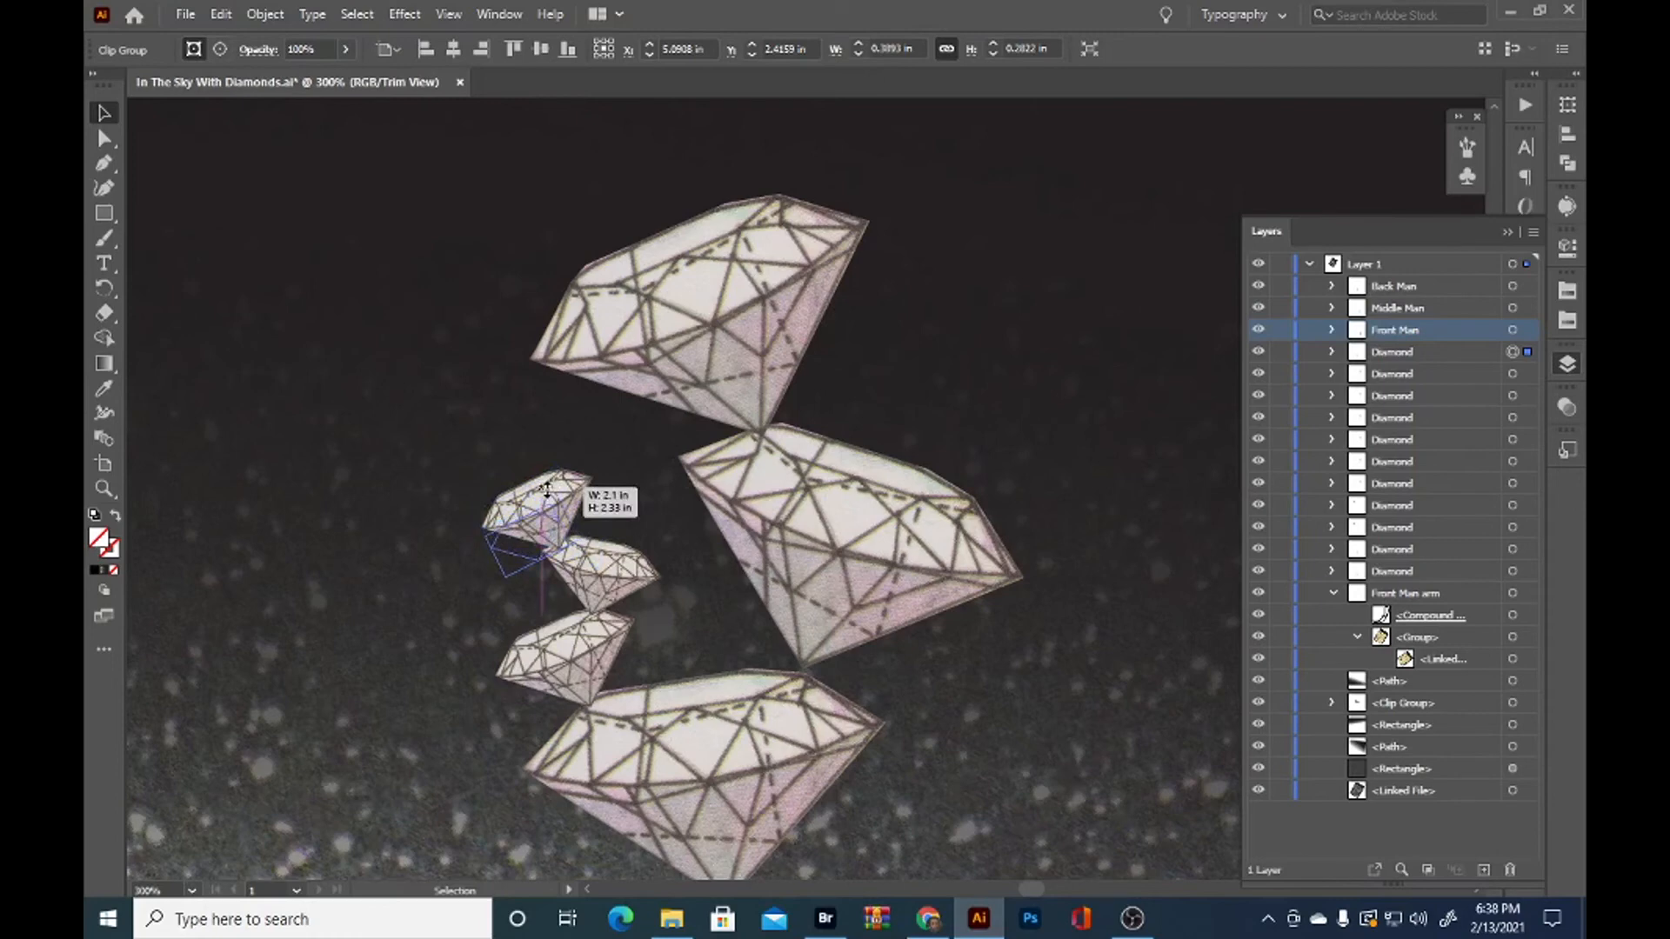
left_click_drag(546, 489, 544, 494)
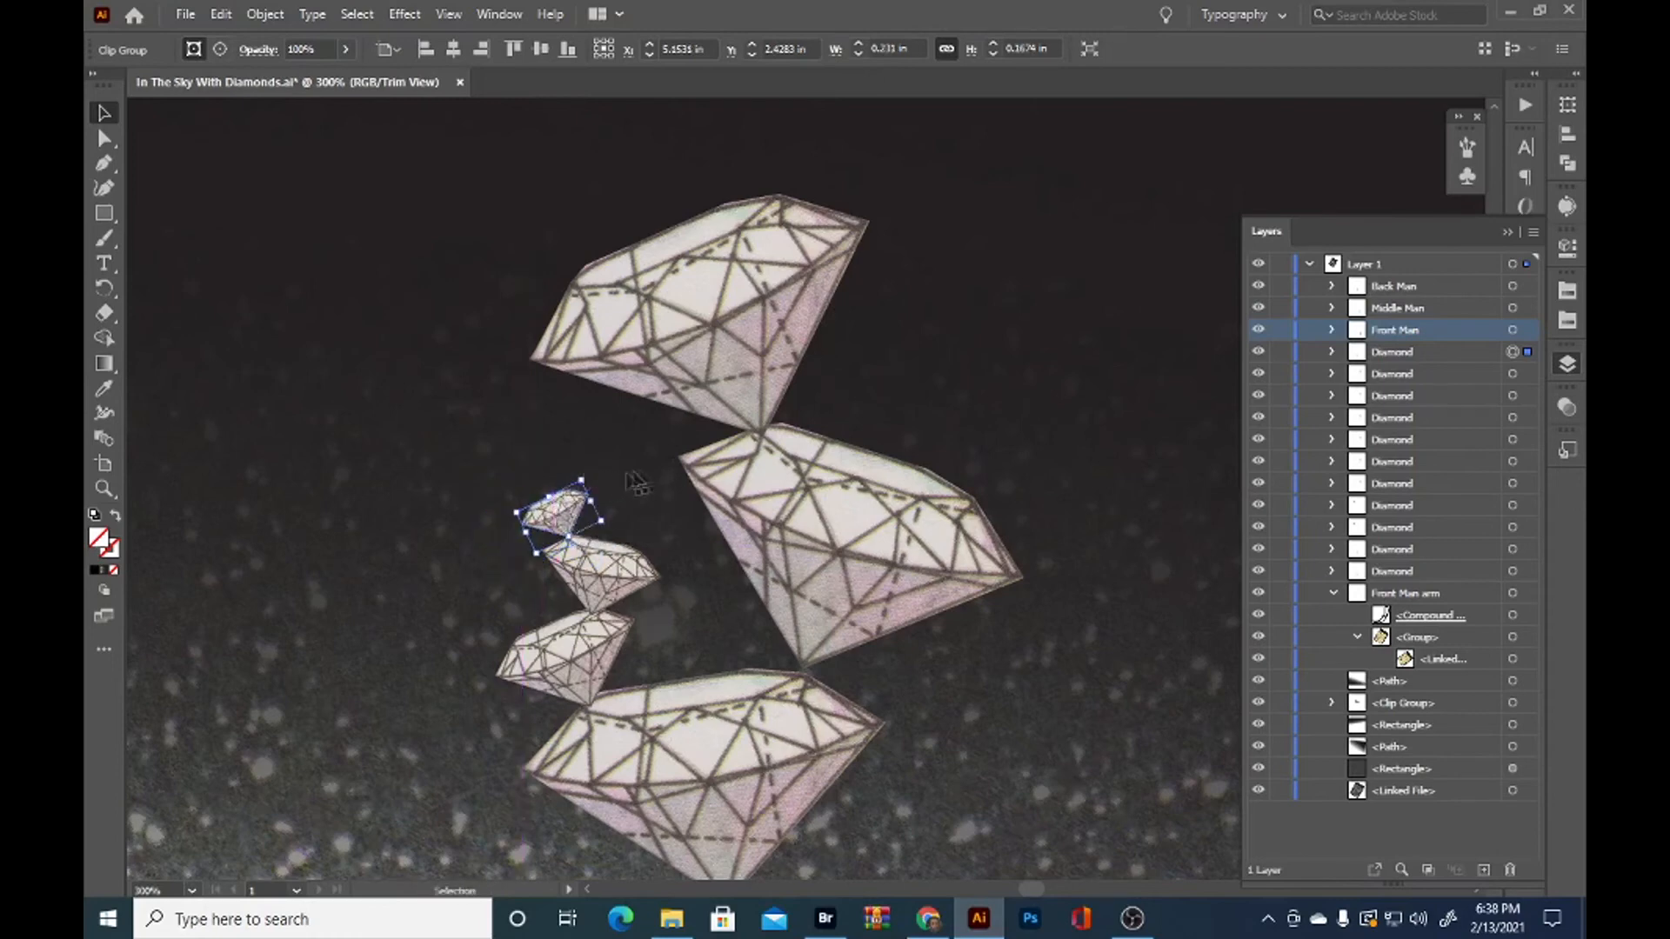
left_click(382, 522)
scroll(441, 539, "down", 1)
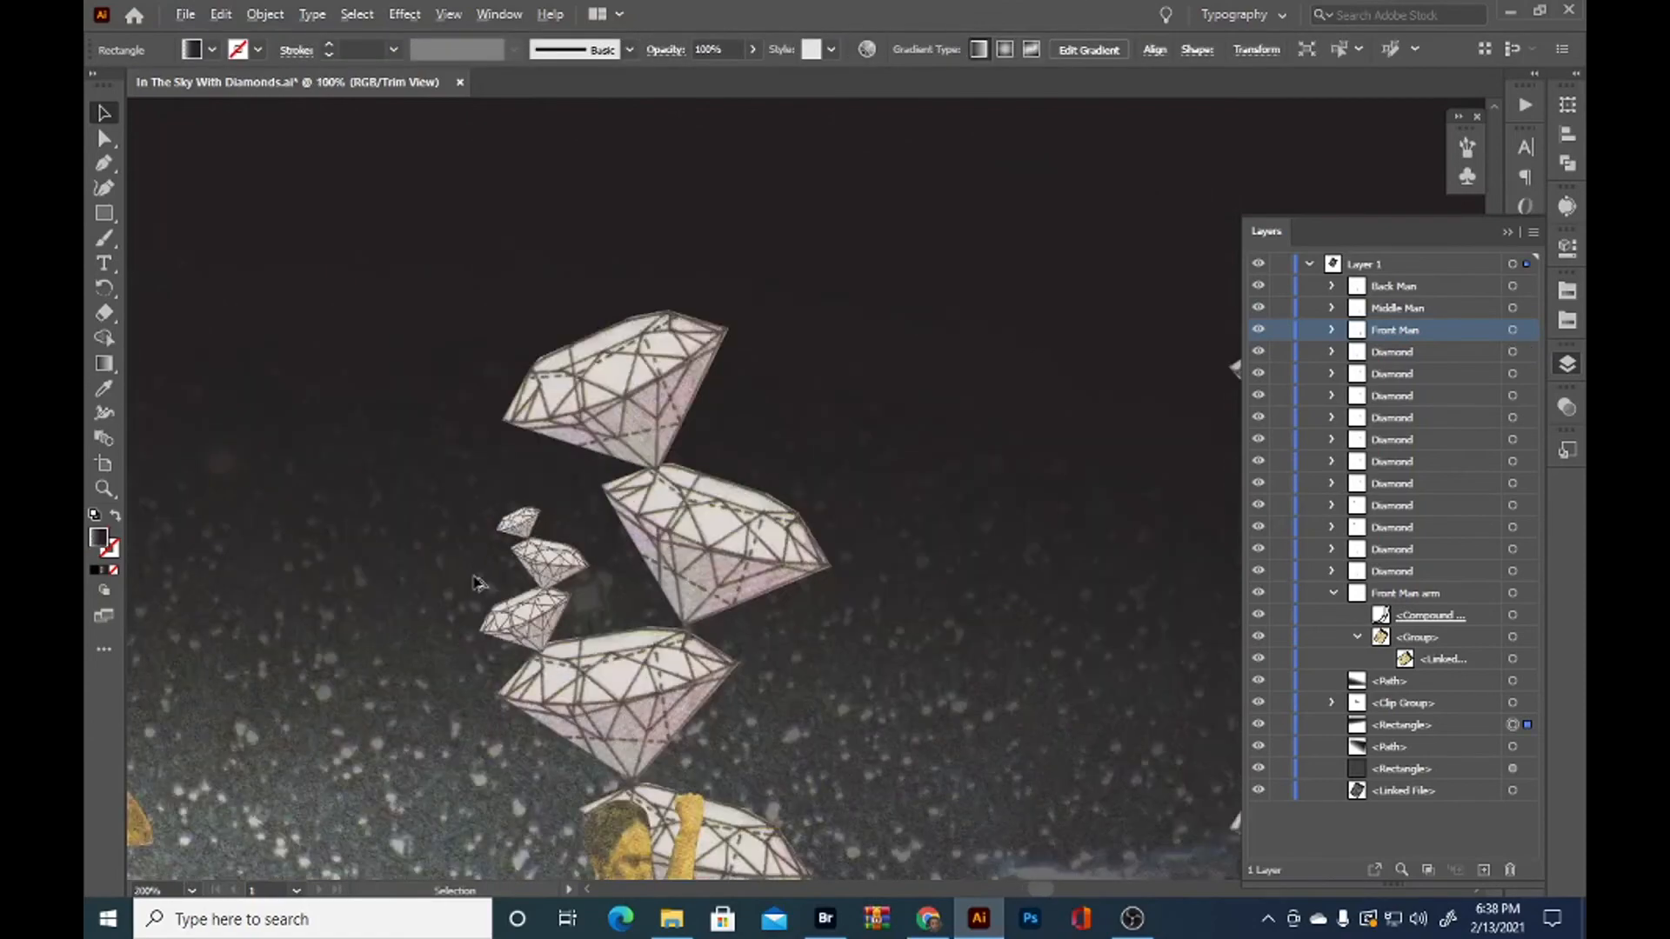
scroll(475, 577, "down", 2)
scroll(475, 578, "up", 1)
scroll(461, 585, "up", 1)
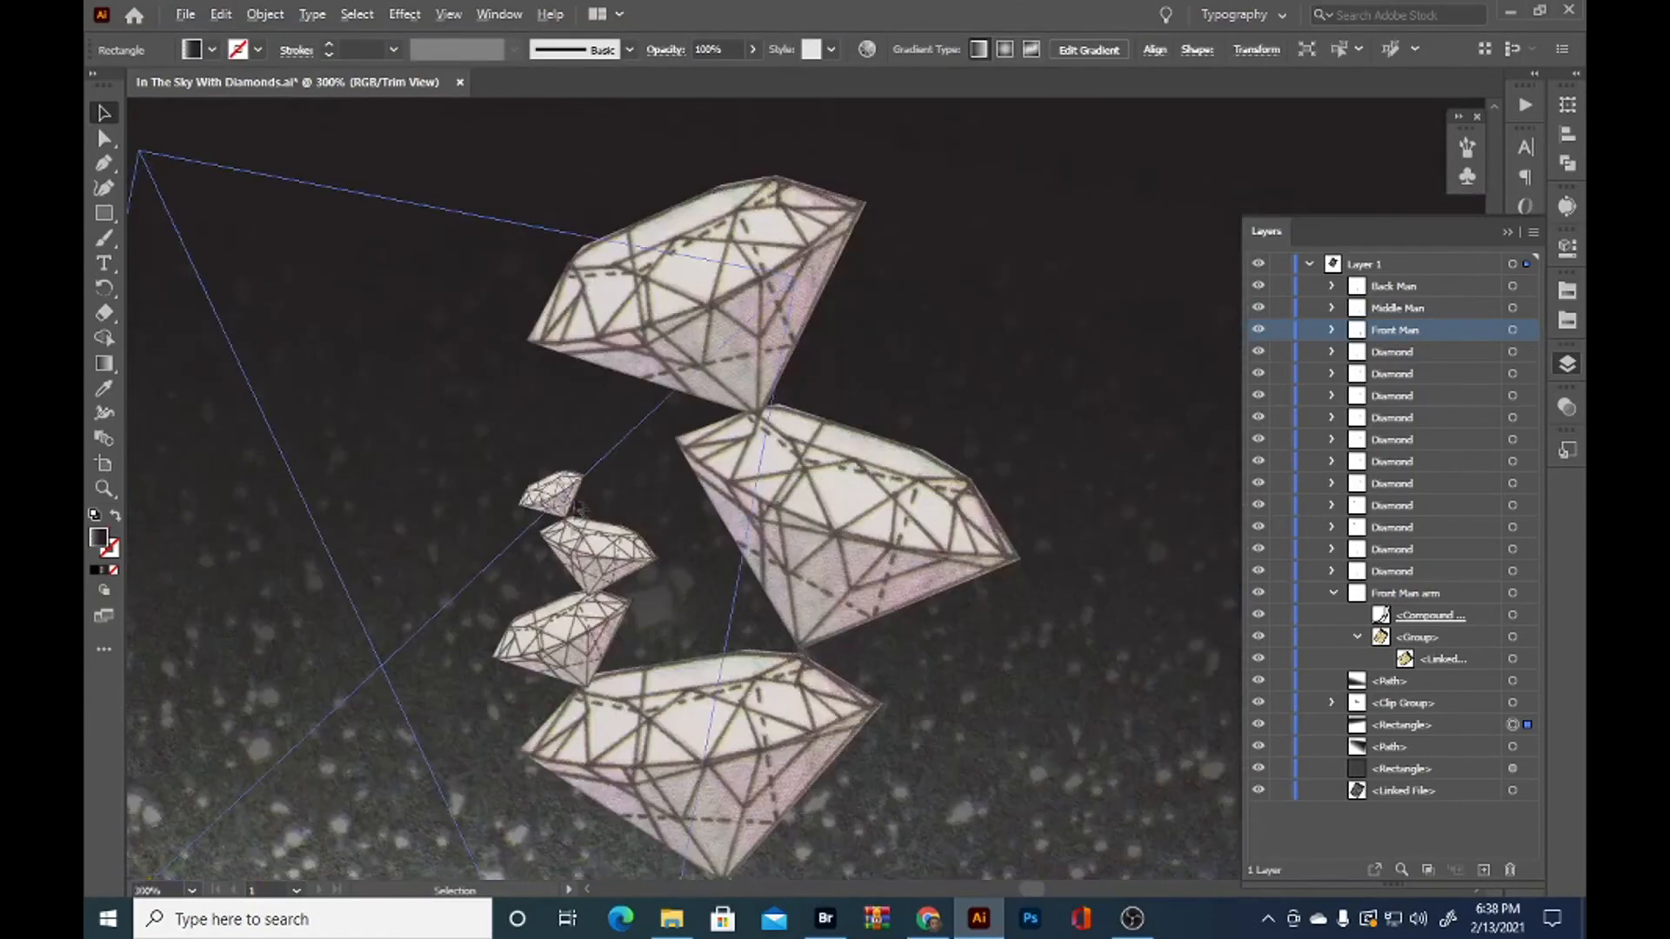
Add two tiny tilted diamond copies, one above the other, on the outer edge of the lowest small diamond
key("a")
left_click(561, 493)
left_click_drag(561, 494, 557, 560)
left_click_drag(548, 563, 537, 575)
left_click_drag(523, 588, 512, 543)
scroll(521, 592, "up", 2)
left_click(417, 479)
scroll(419, 484, "down", 7)
Delete the two triangular cut-outs between the back man's arms and head from his clipping path
left_click(1150, 459)
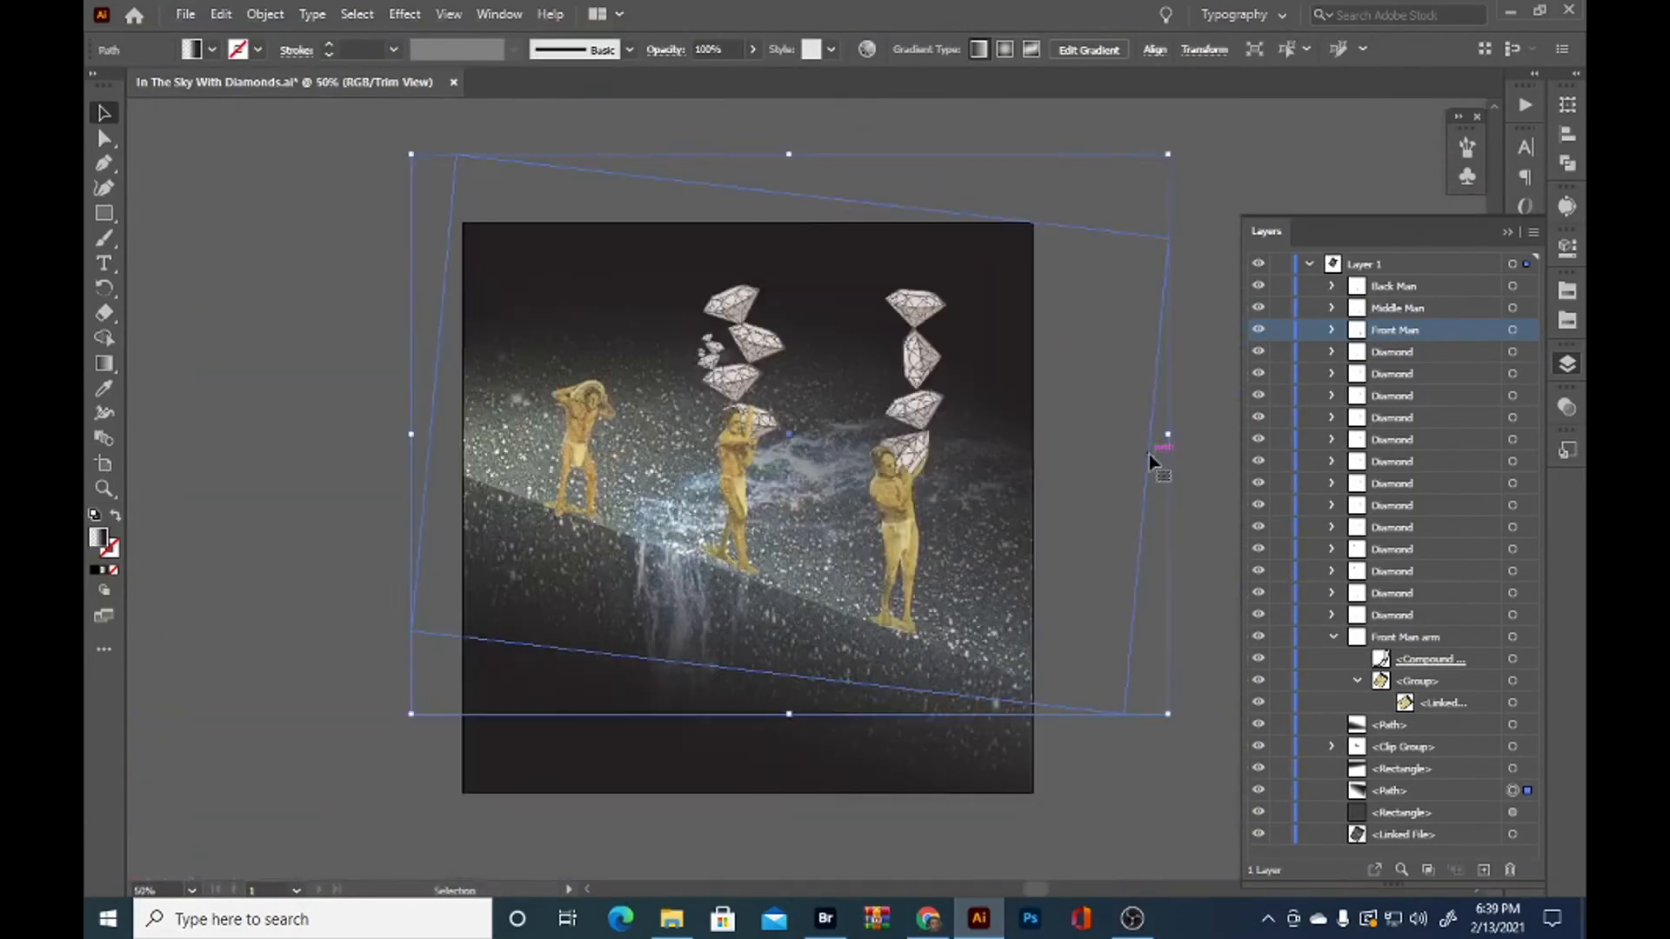
left_click(261, 658)
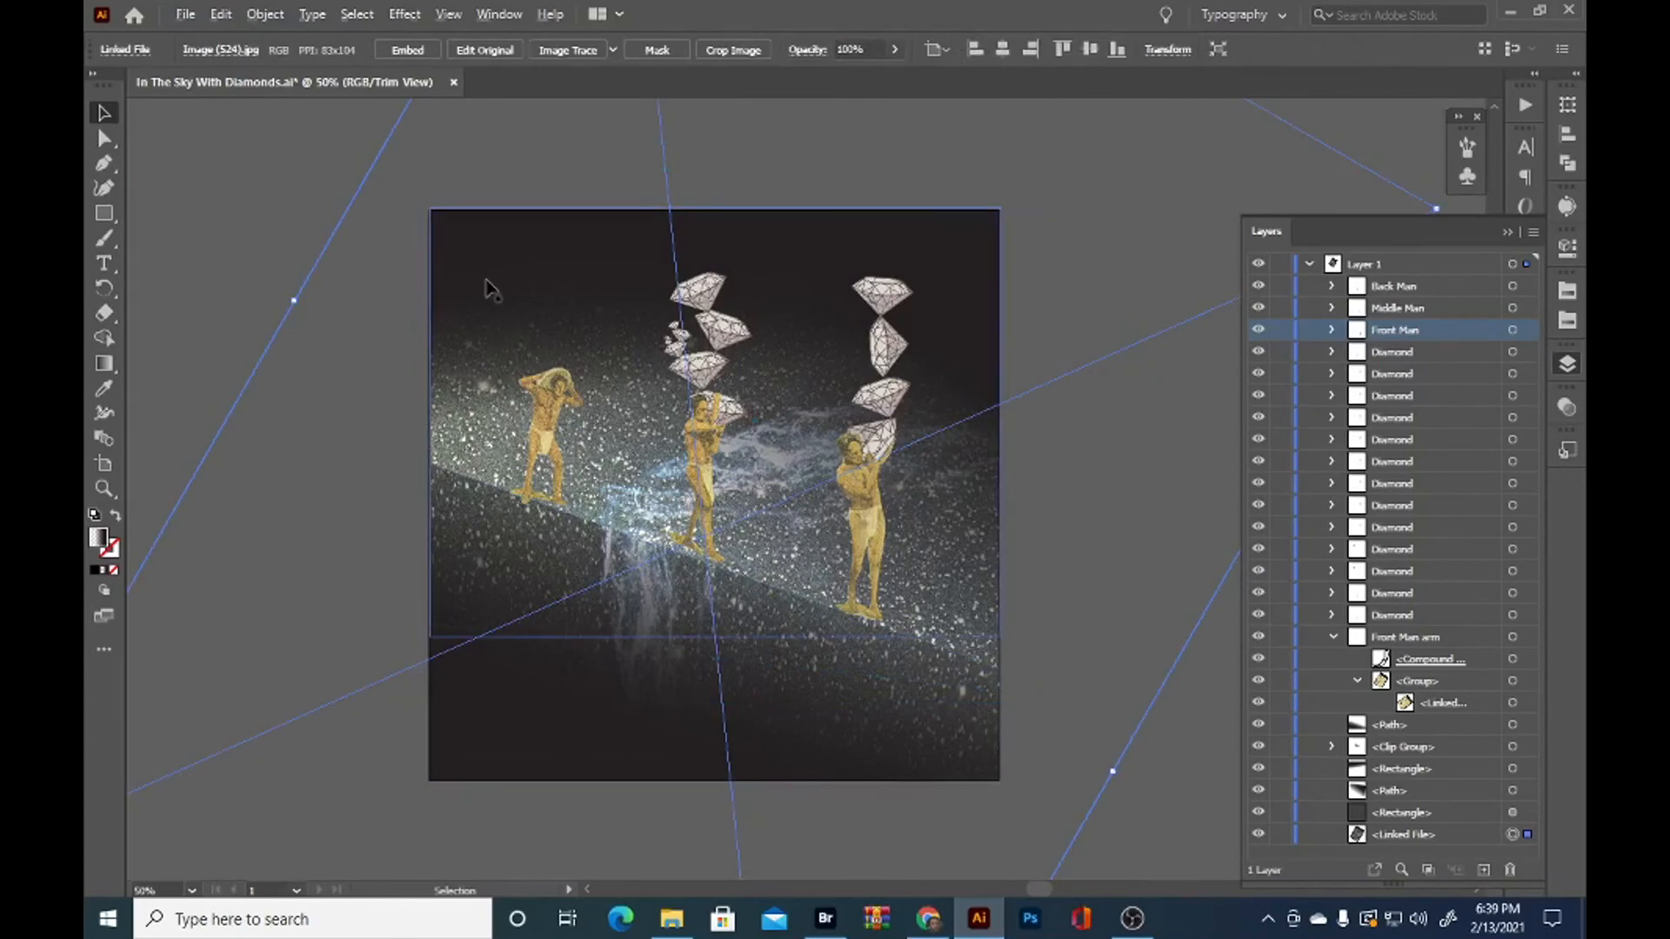
scroll(515, 362, "up", 4)
left_click(645, 551)
scroll(696, 435, "up", 2)
key("n")
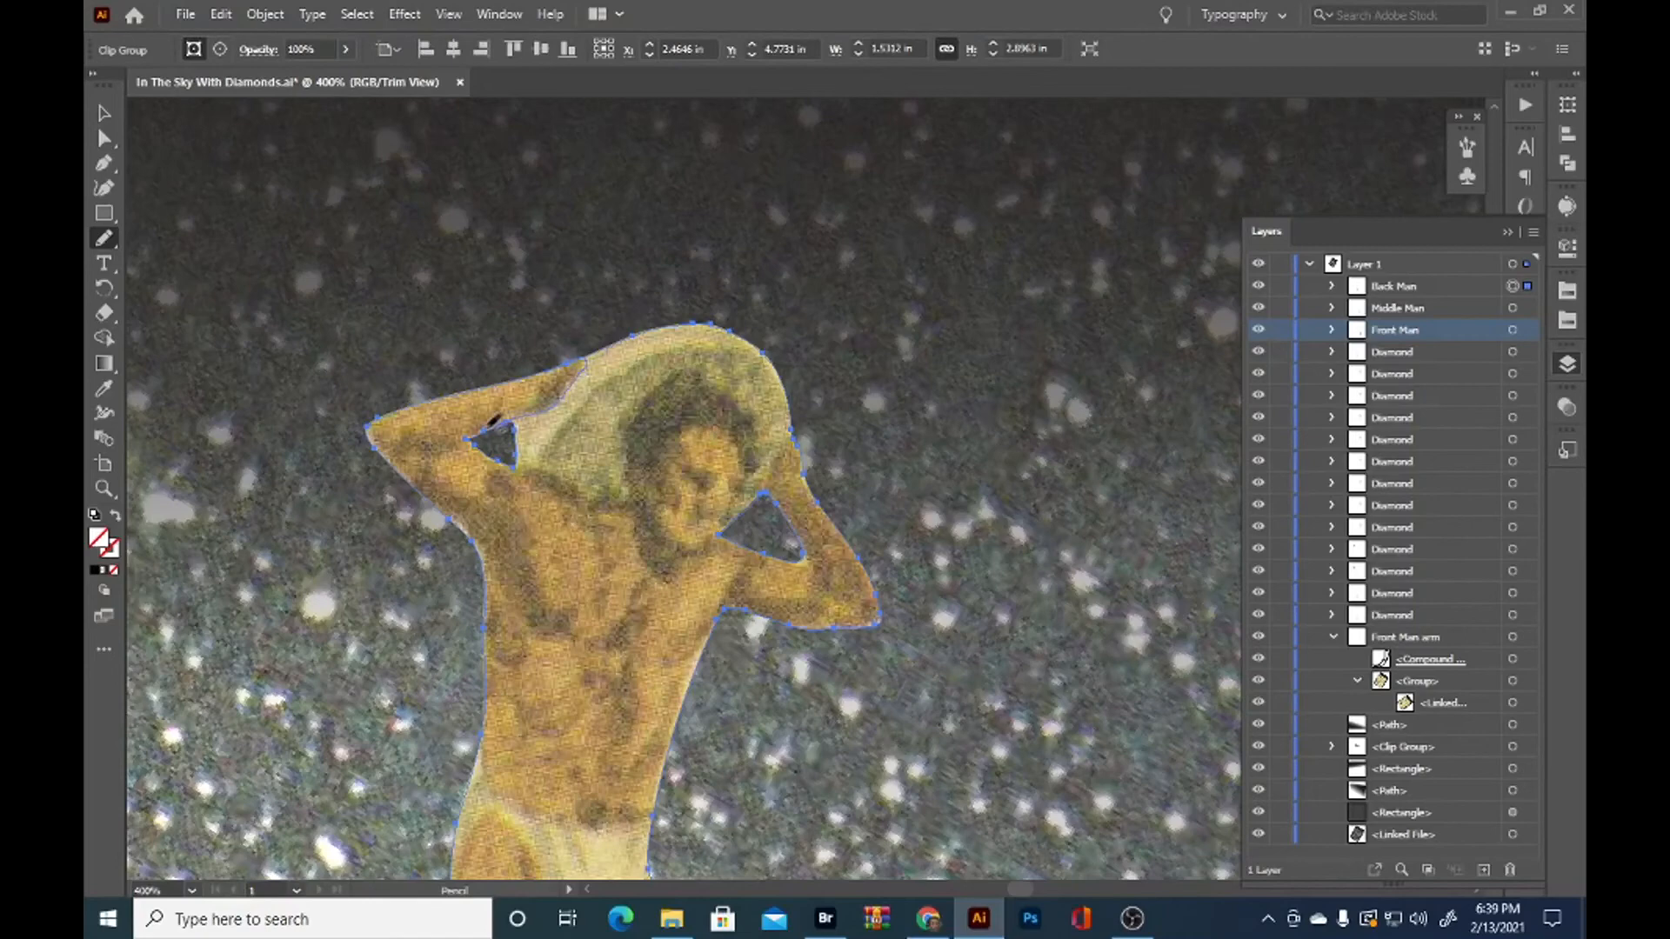
key("a")
left_click(516, 451)
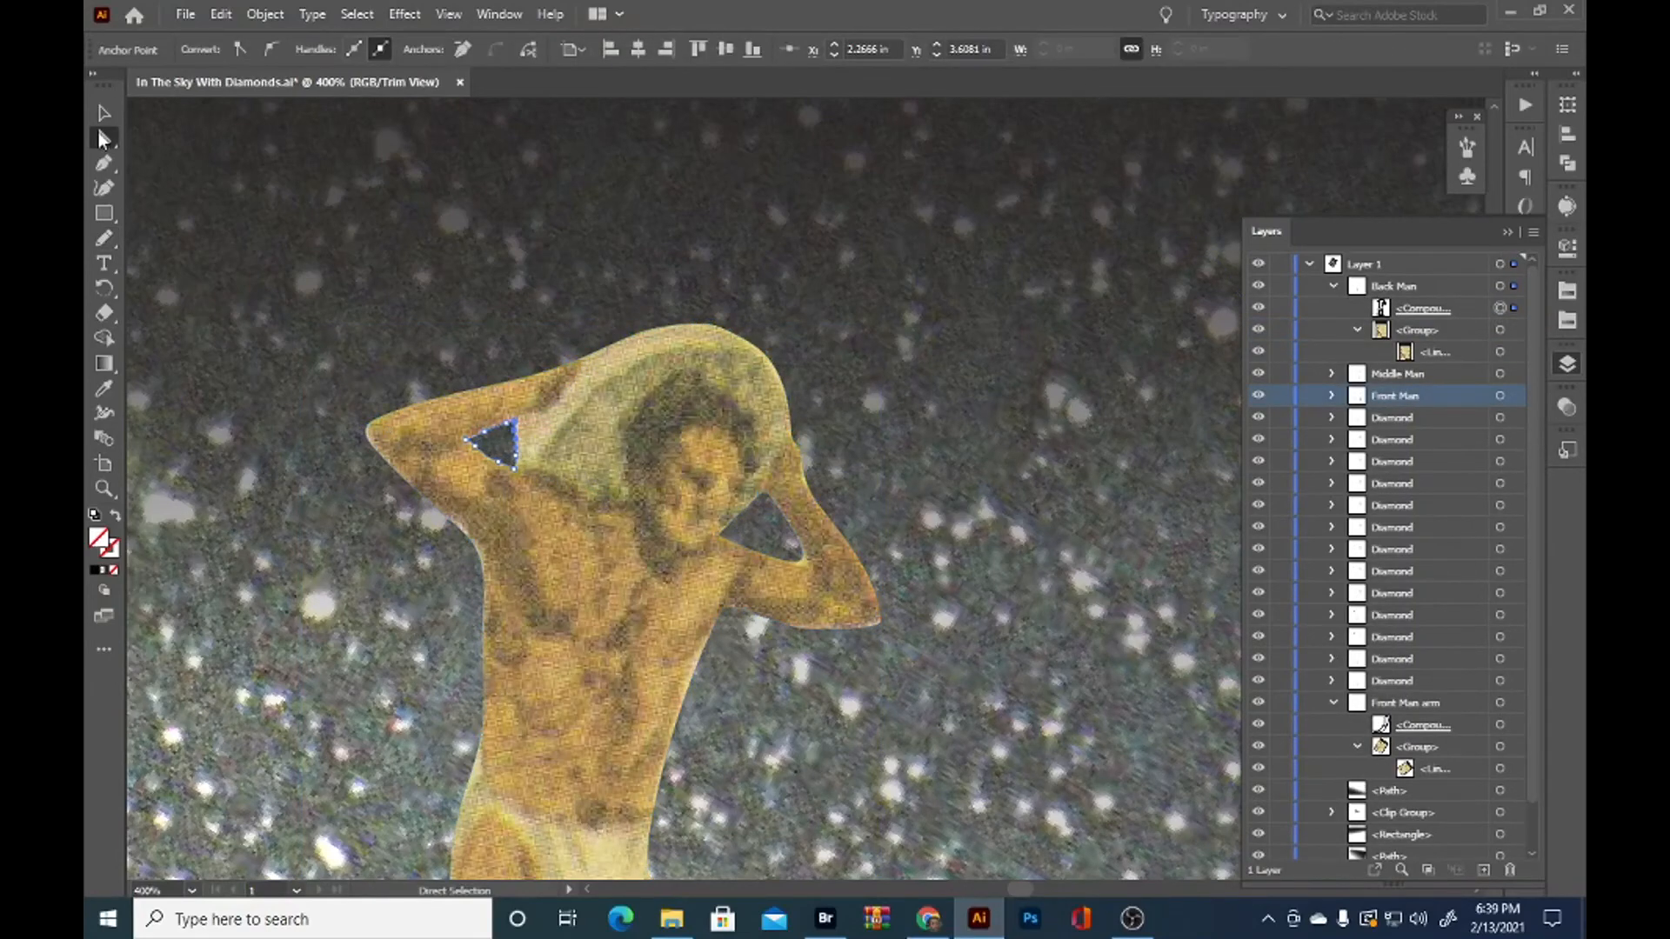
left_click(764, 494)
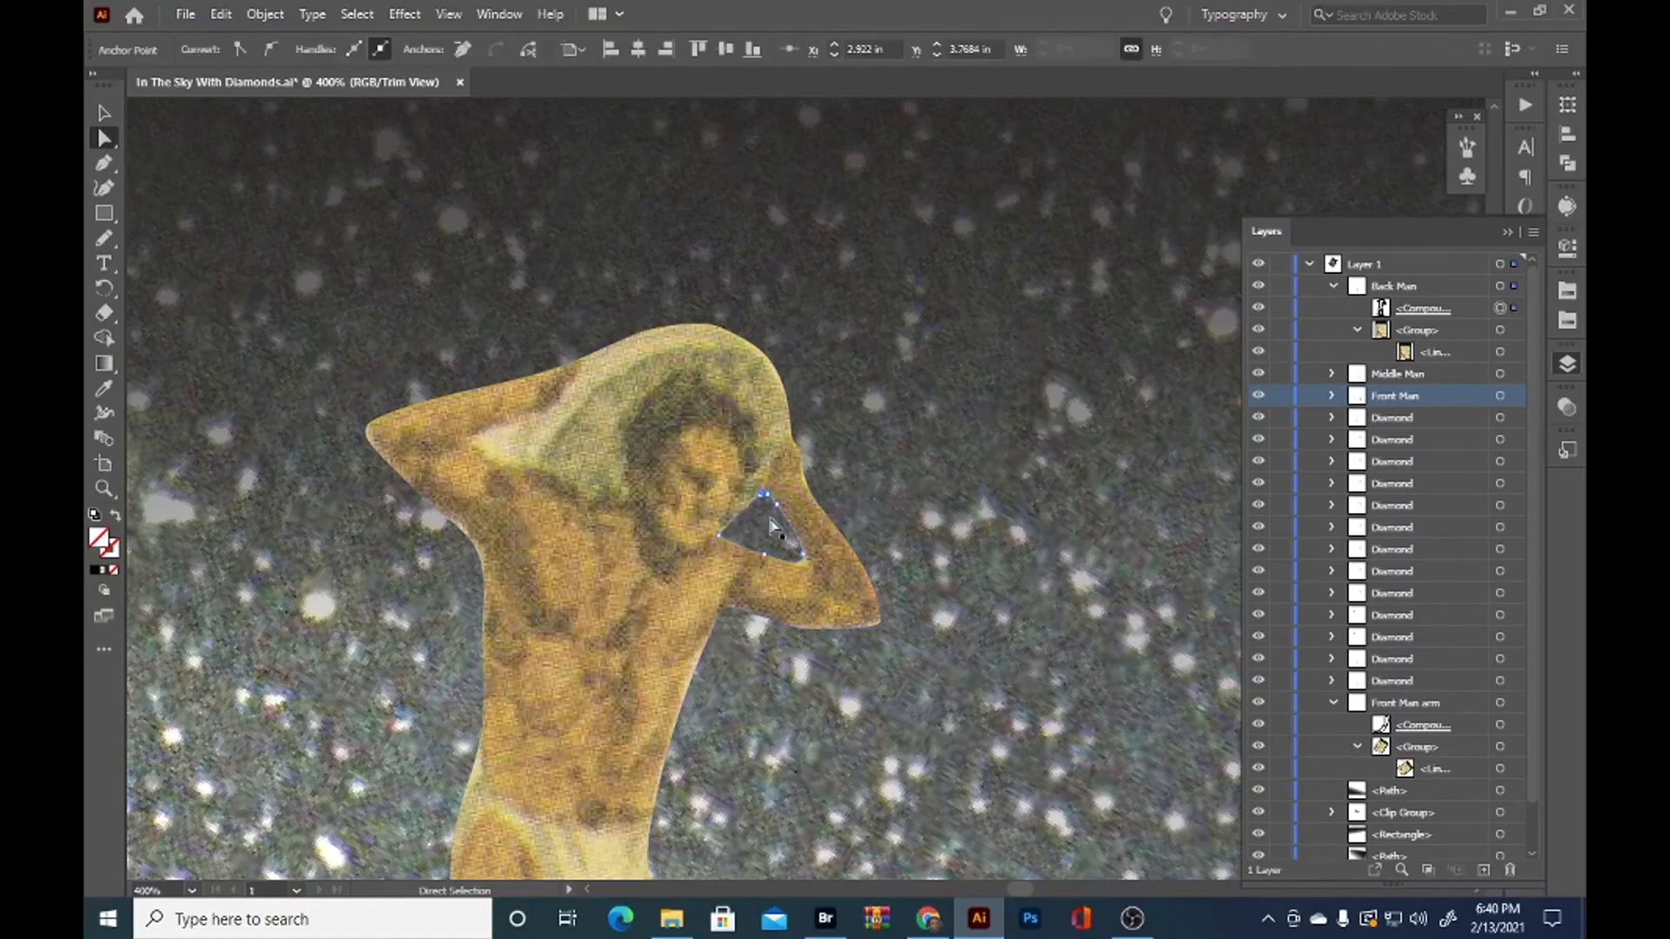
key("Delete")
Redraw the back man's clipping path around his head and hands with the Pencil tool, trimming away the boulder
left_click(683, 556)
key("n")
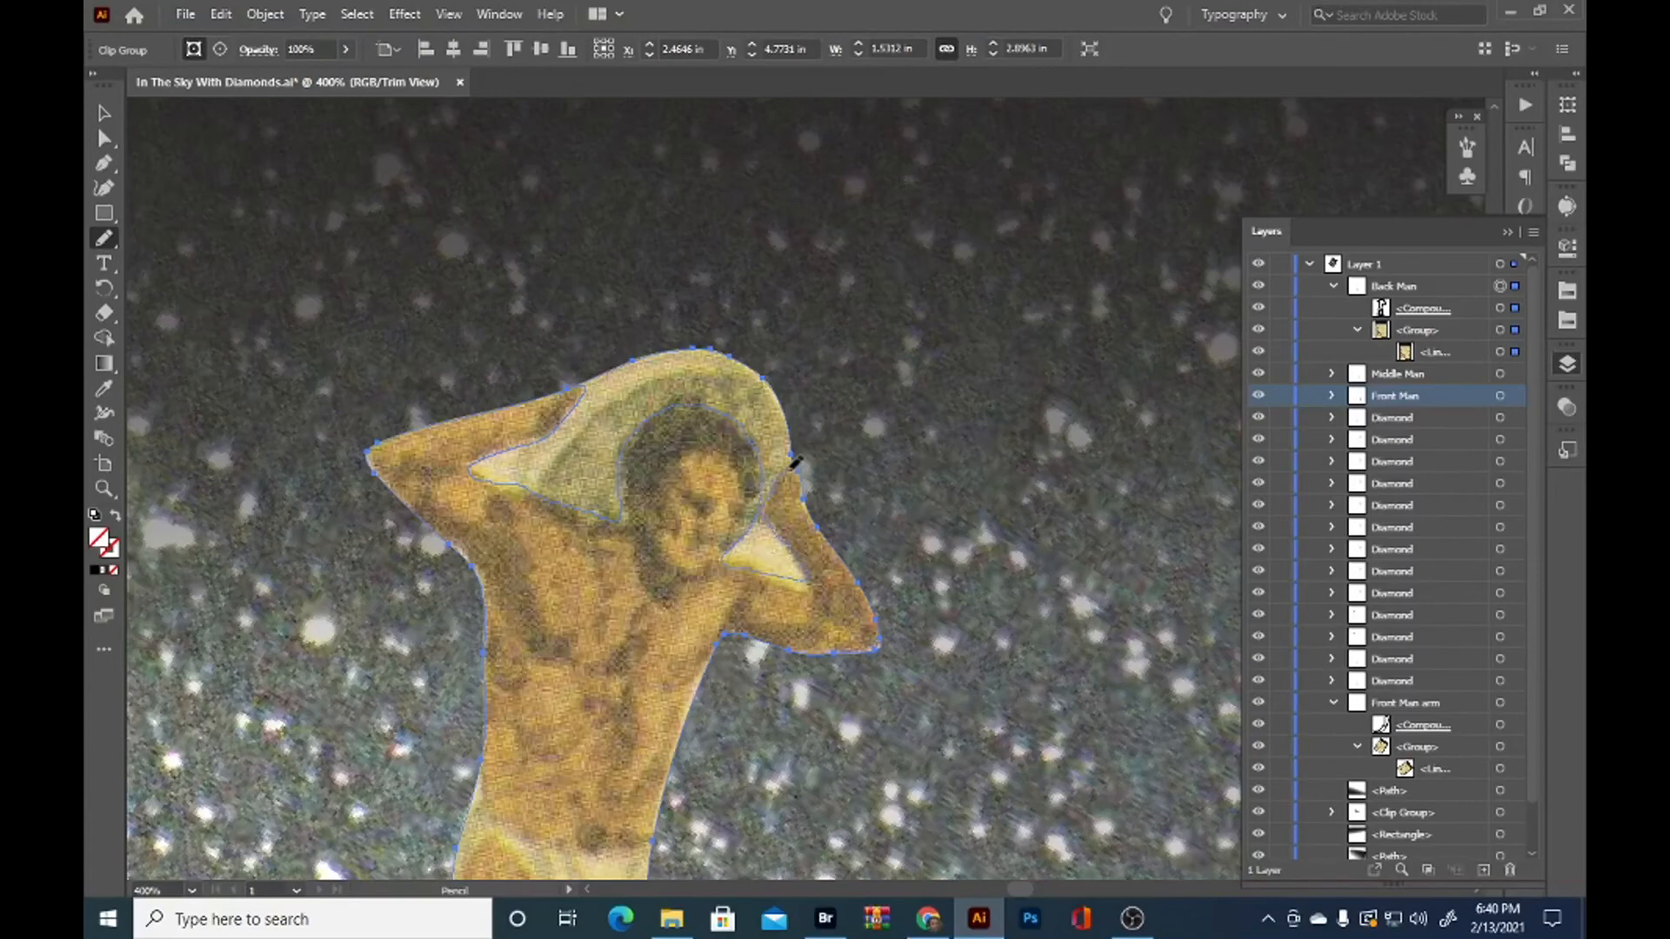
left_click_drag(815, 515, 817, 522)
key("v")
left_click(857, 489)
key("ctrl+minus")
key("ctrl+minus")
key("ctrl+minus")
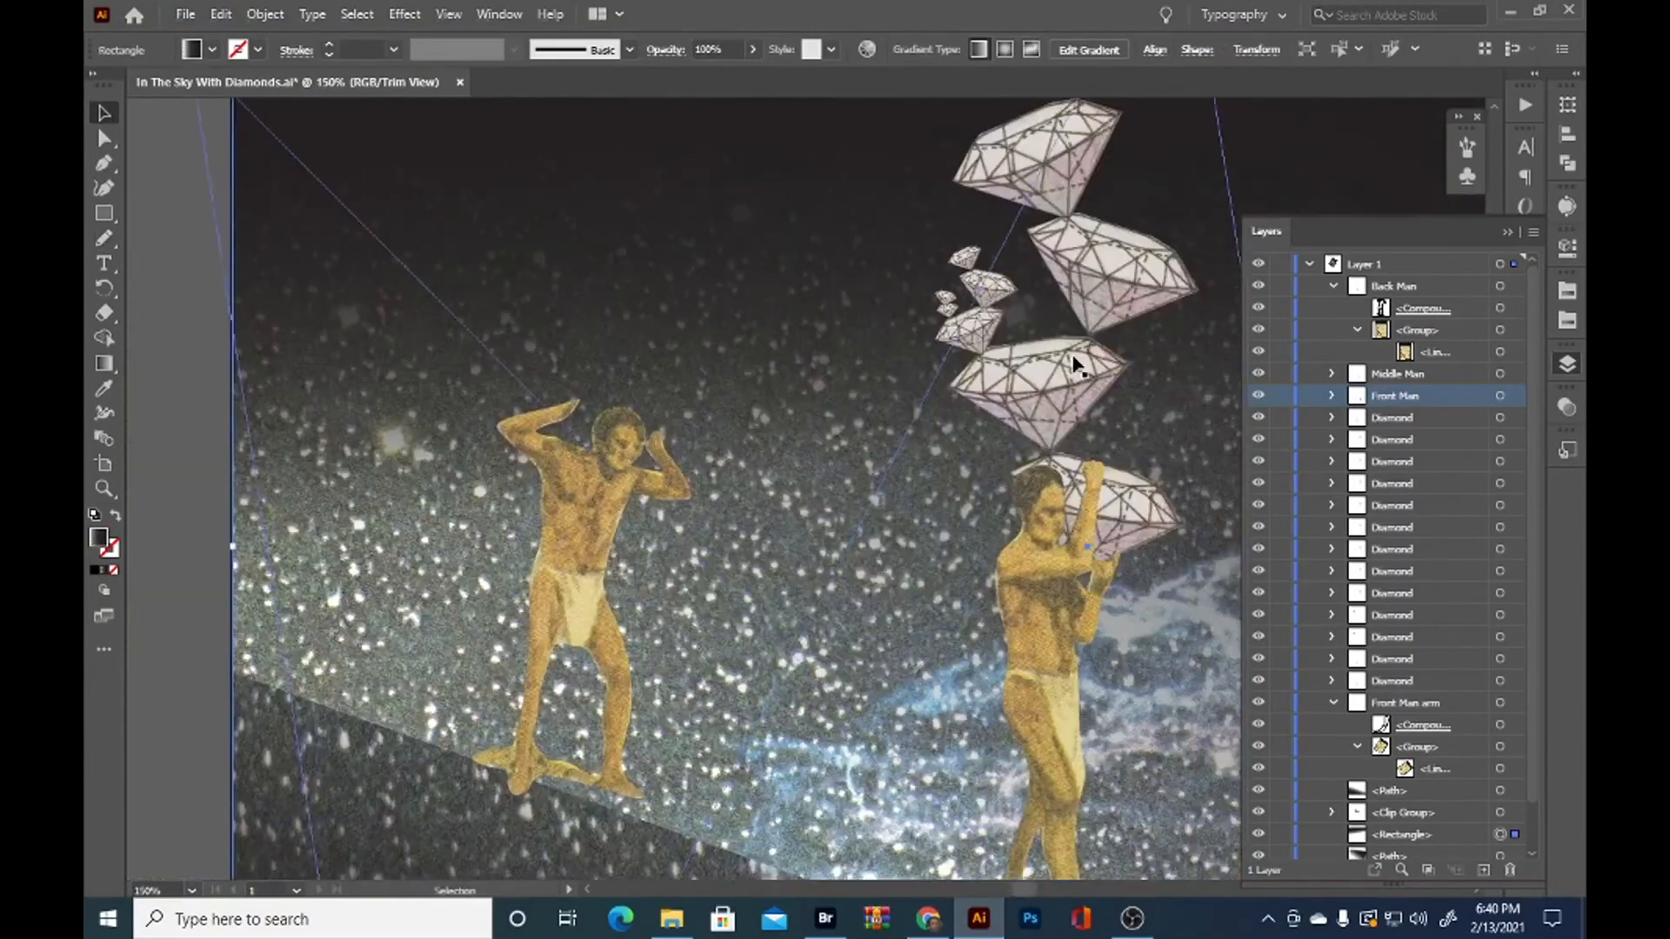
Duplicate the diamond directly above the middle man's head and place the copy on the back man's head
left_click(1069, 382)
left_click_drag(1068, 383, 616, 365)
key("ctrl+plus")
key("ctrl+plus")
left_click_drag(811, 435, 818, 382)
left_click(878, 372)
Adjust the copy's size, tilt and position so it sits upside down behind the back man's head and between his hands
left_click_drag(595, 379, 597, 393)
left_click_drag(832, 403, 832, 393)
left_click_drag(616, 399, 616, 381)
left_click_drag(804, 371, 766, 381)
left_click_drag(678, 416, 678, 433)
left_click_drag(782, 380, 784, 389)
left_click_drag(655, 429, 661, 422)
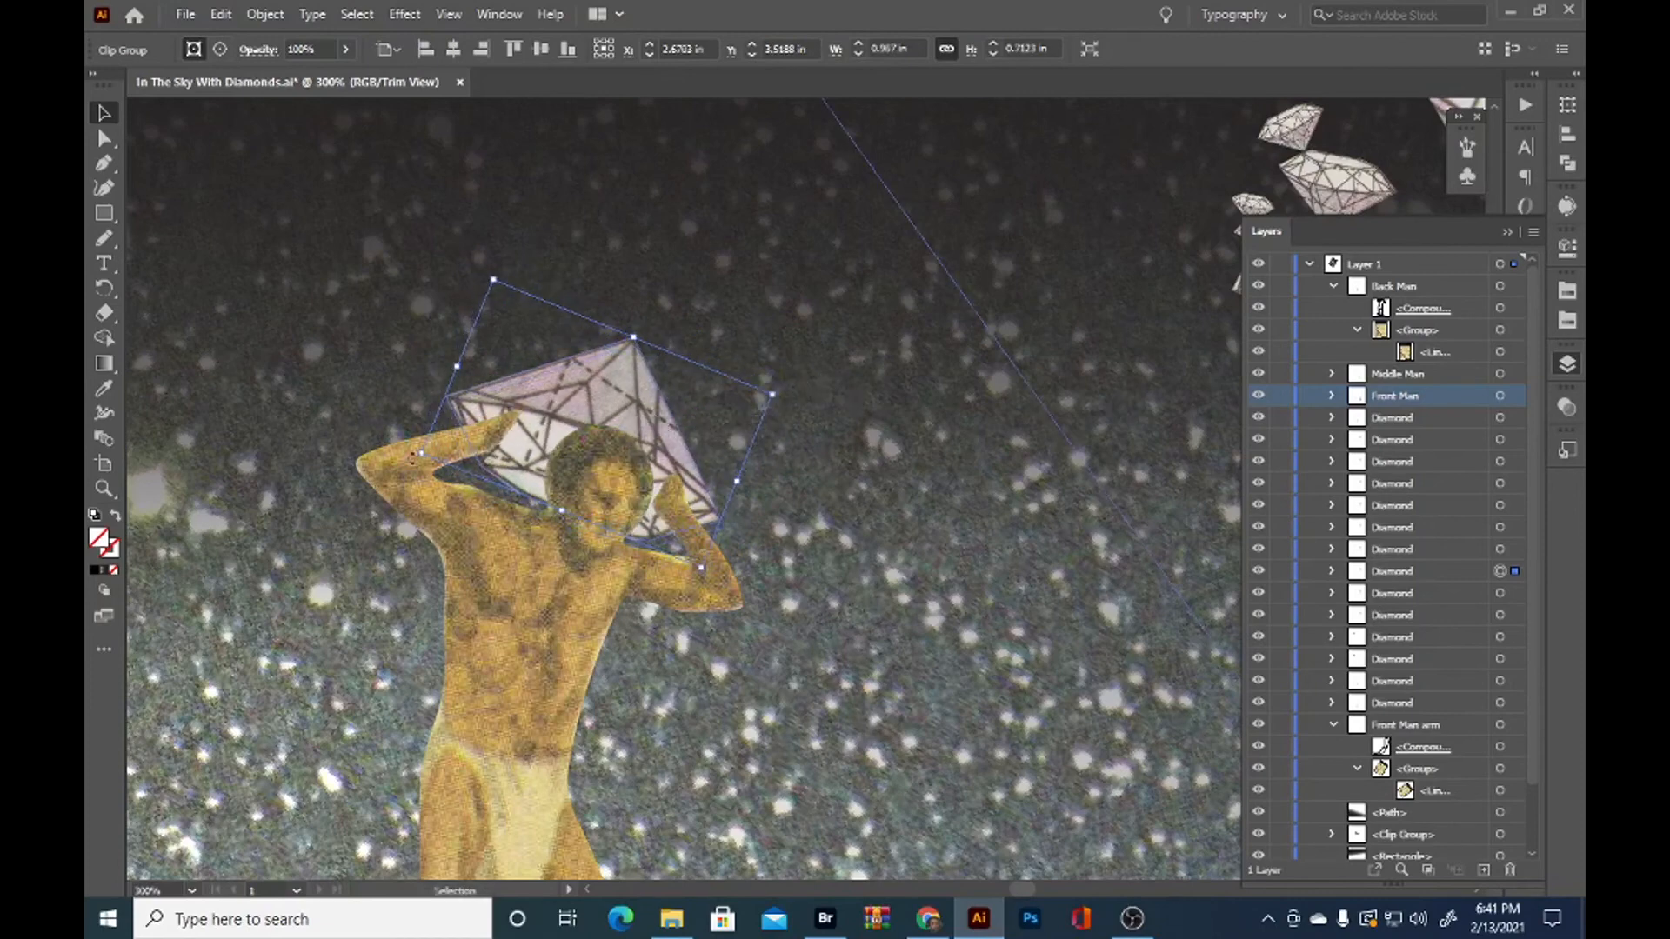
left_click_drag(412, 458, 406, 458)
left_click(884, 347)
Refine the outline of the back man's hand on the outer side of the diamond with the Pencil tool
left_click(528, 489)
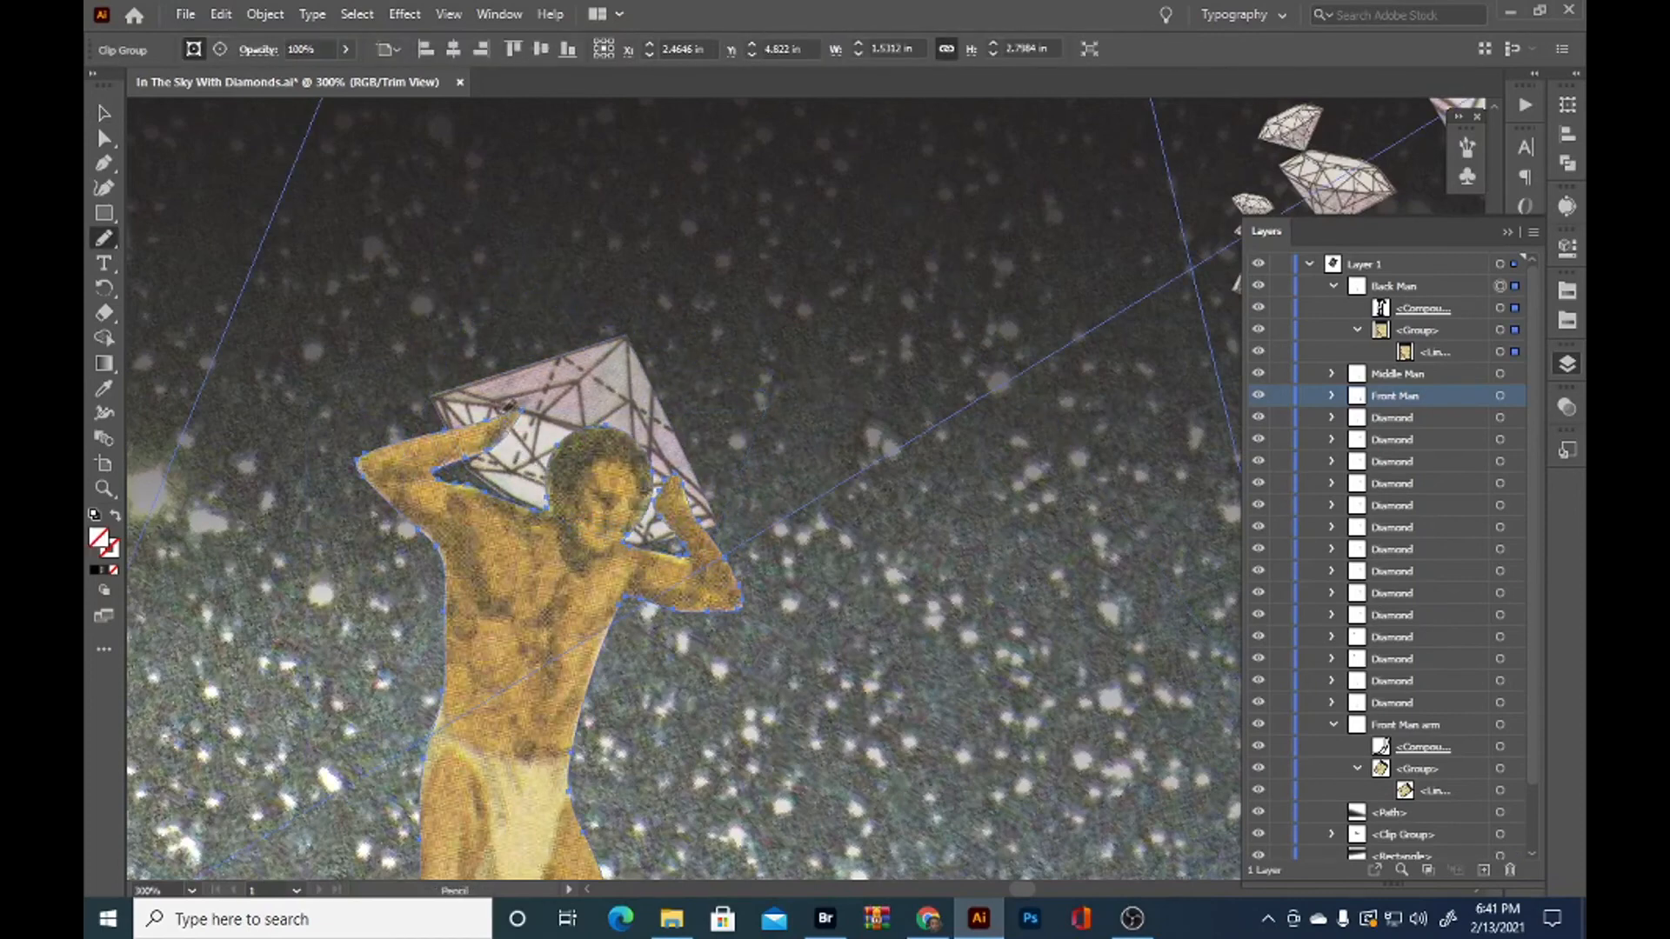
left_click(499, 440, "ctrl")
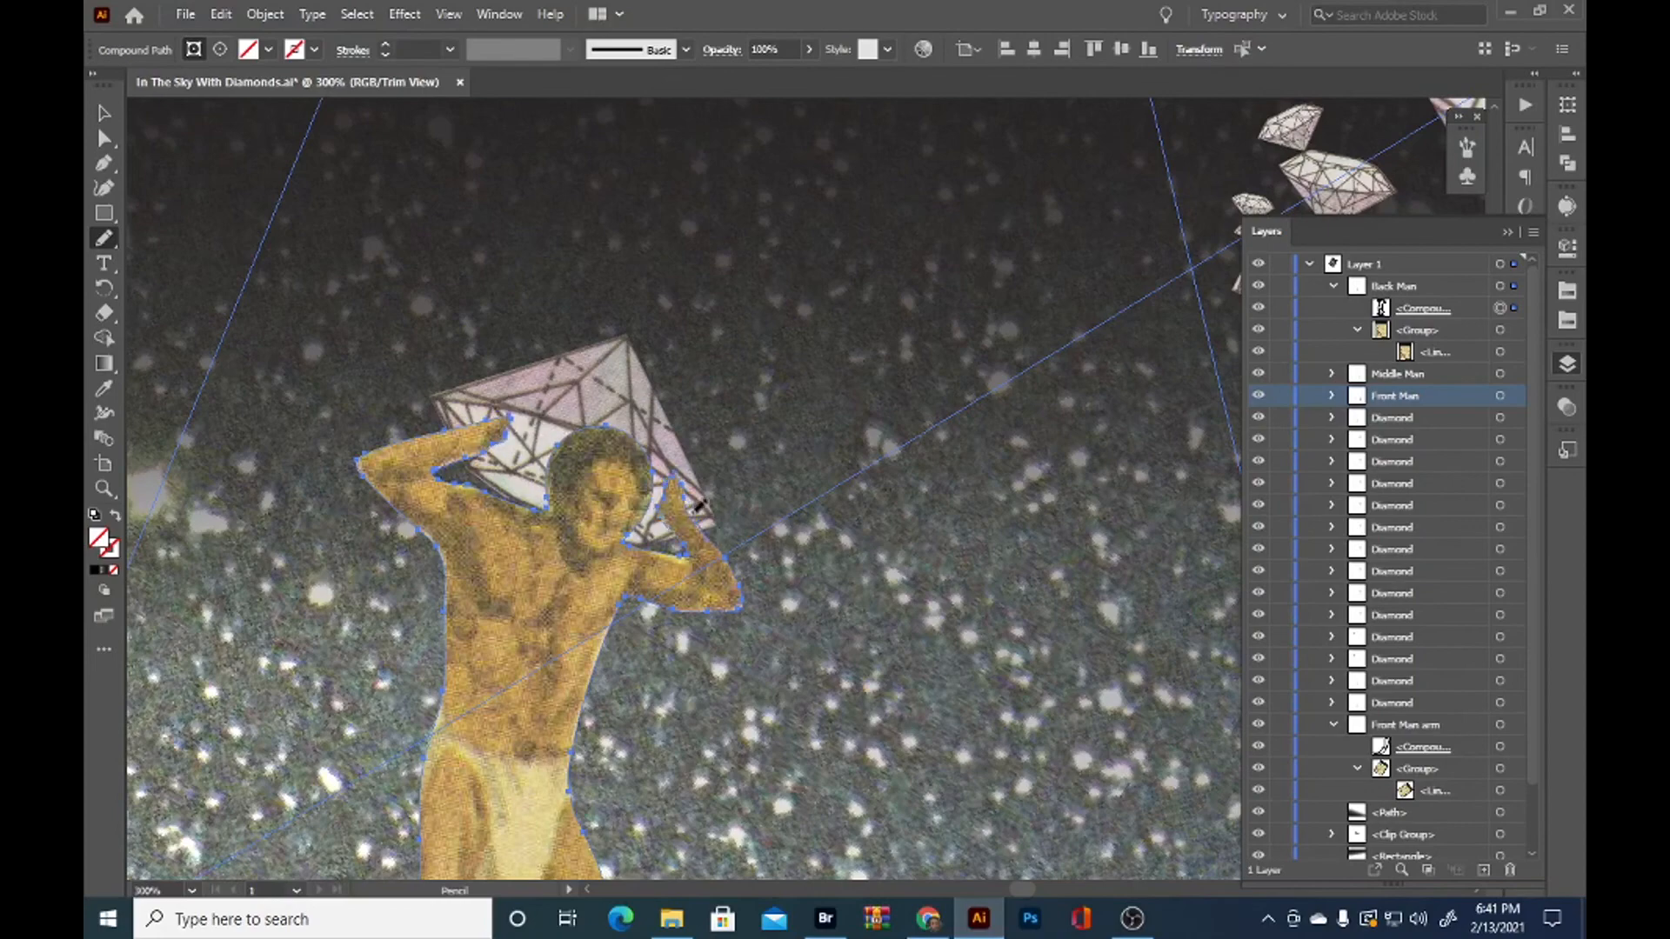
scroll(703, 464, "up", 2)
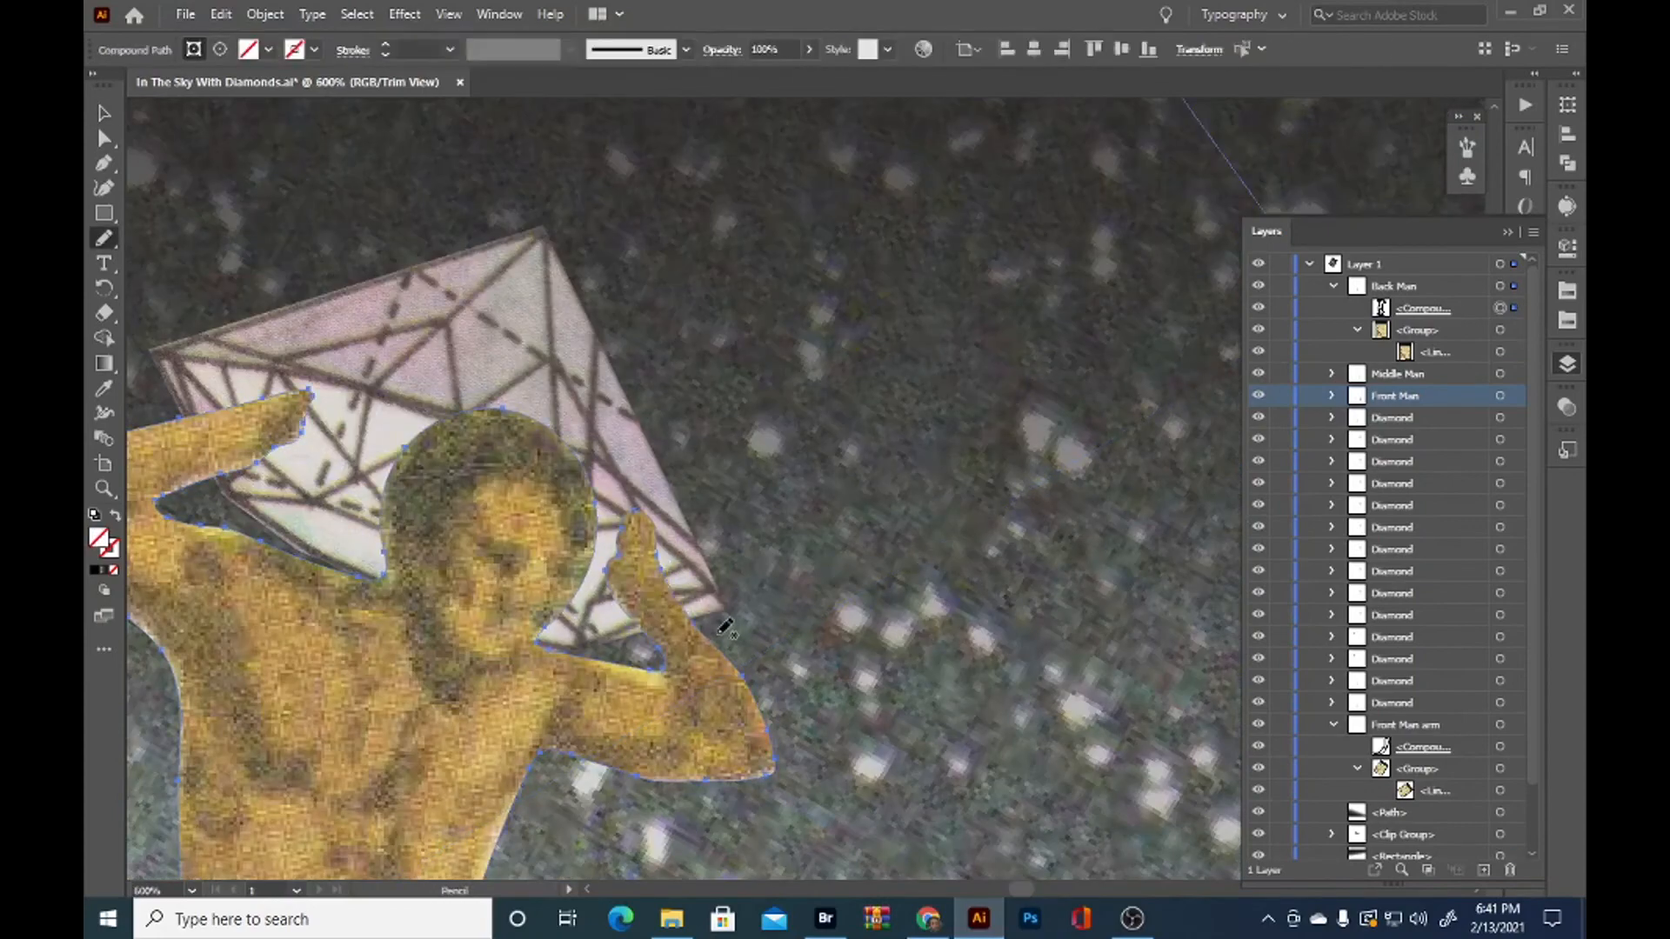
key("v")
left_click(969, 630)
scroll(969, 630, "down", 4)
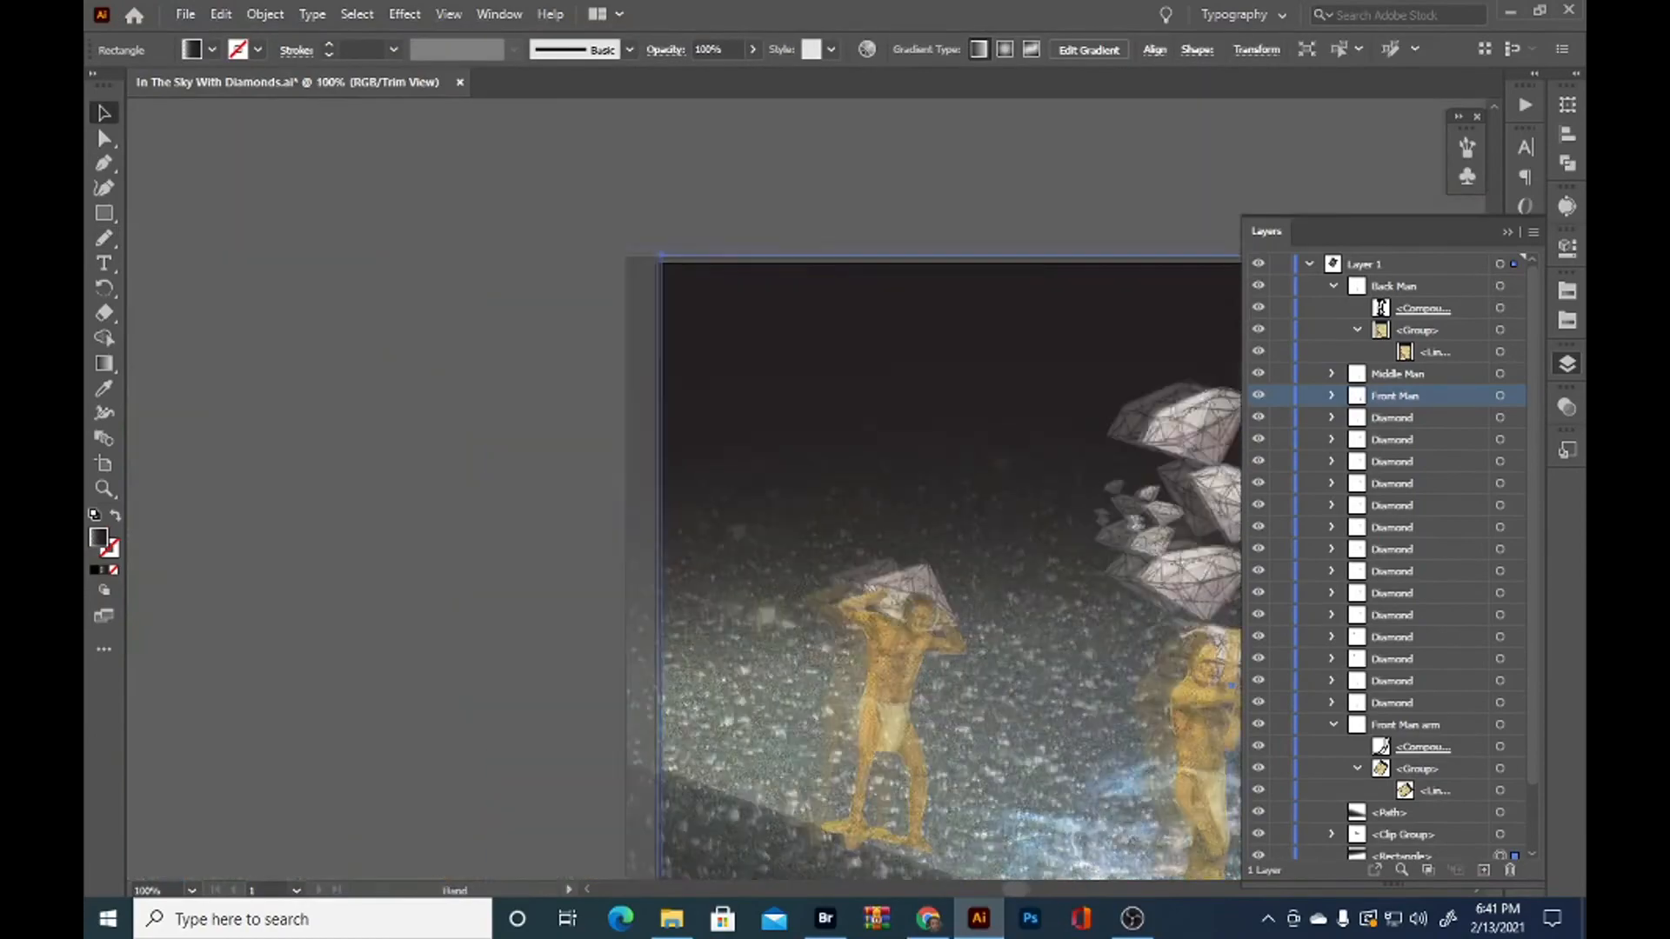
Redraw the back man's outer hand with the Pencil tool so it ends at the diamond's edge
left_click_drag(932, 545, 547, 328)
scroll(547, 328, "up", 2)
left_click(514, 487)
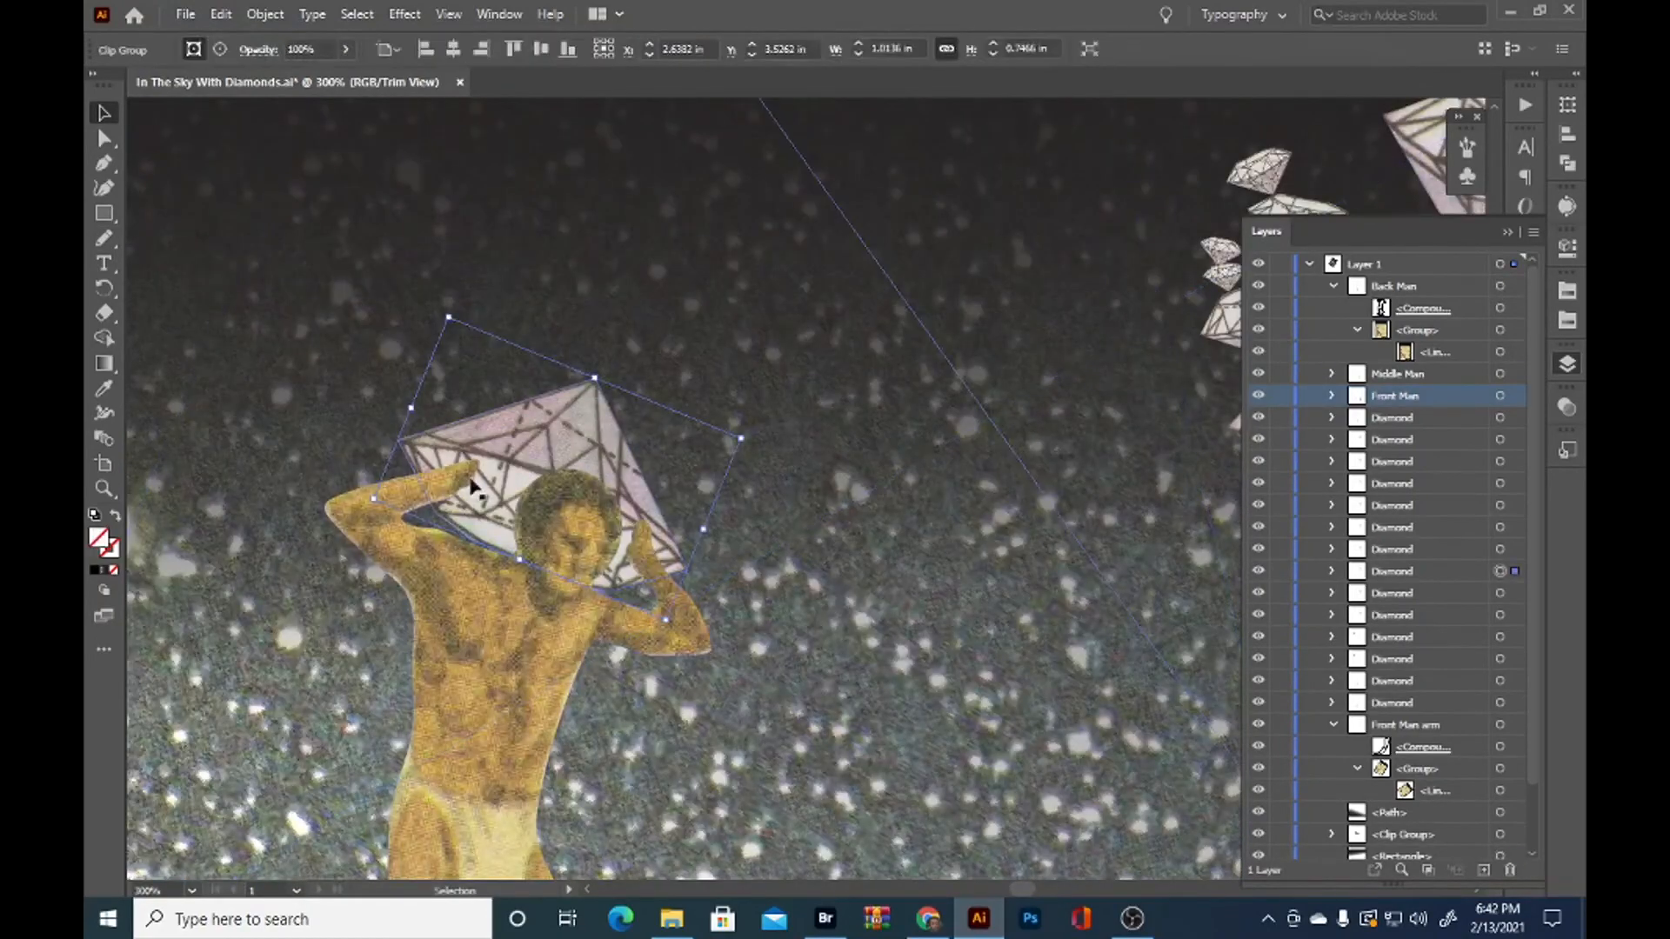
key("n")
left_click_drag(429, 484, 435, 464)
key("v")
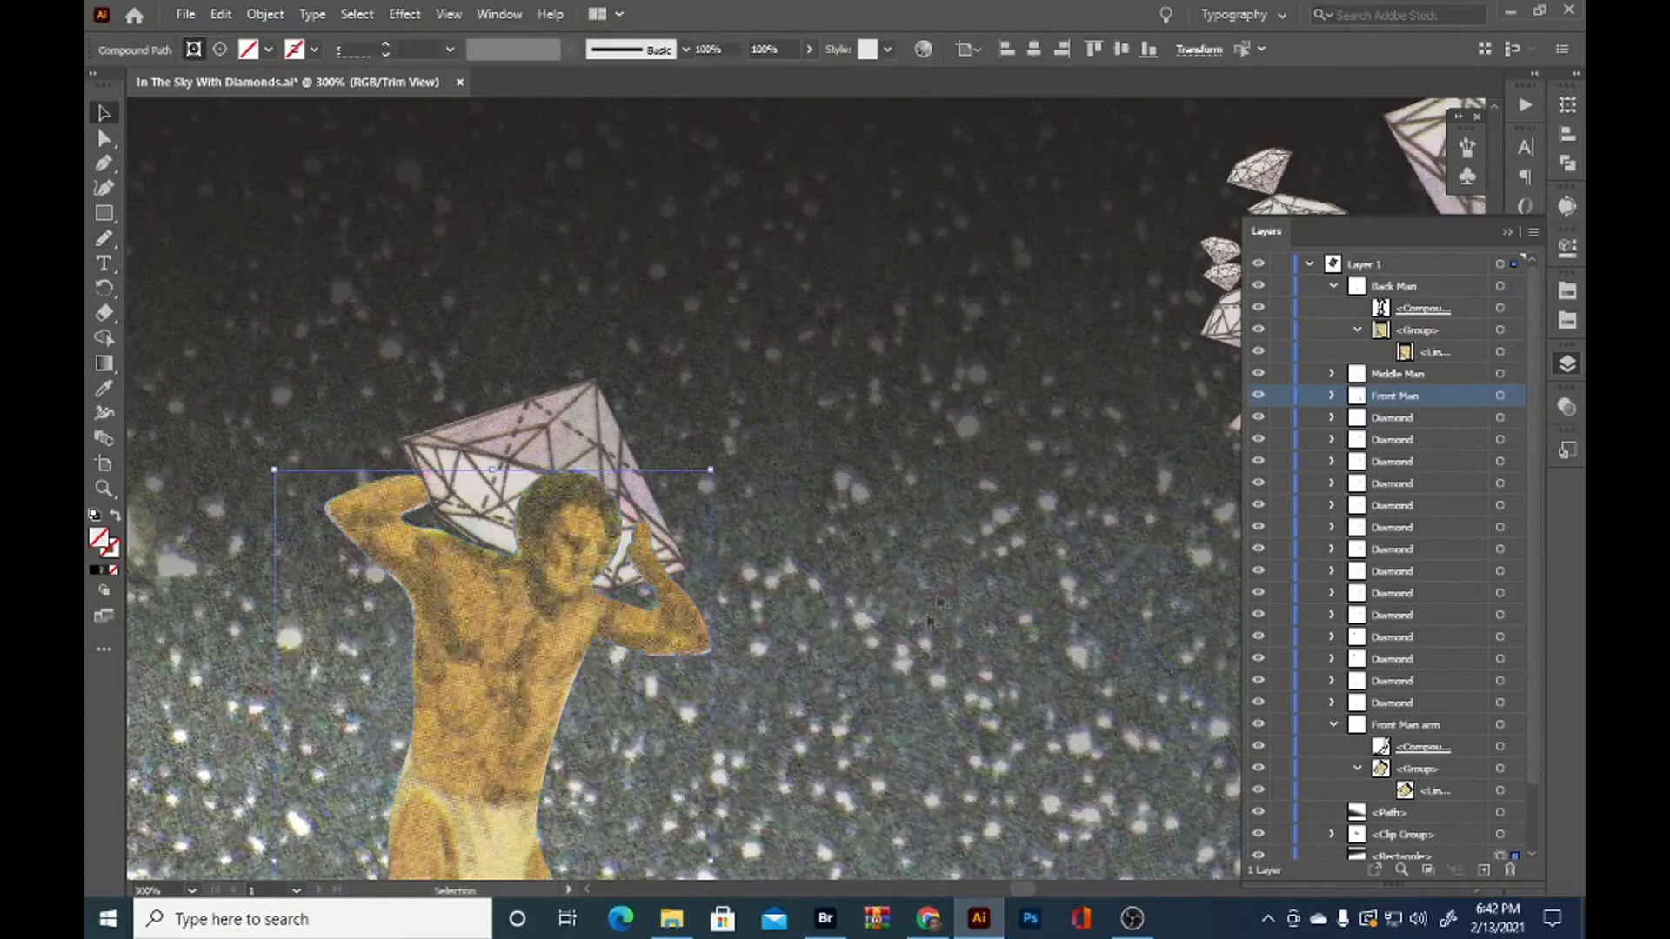
left_click(936, 608)
scroll(764, 525, "down", 3)
Smooth the end of the back man's shortened hand where it meets the diamond, using the Pencil tool
scroll(653, 513, "up", 3)
scroll(729, 574, "up", 1)
left_click(652, 528)
key("n")
left_click_drag(644, 538, 666, 524)
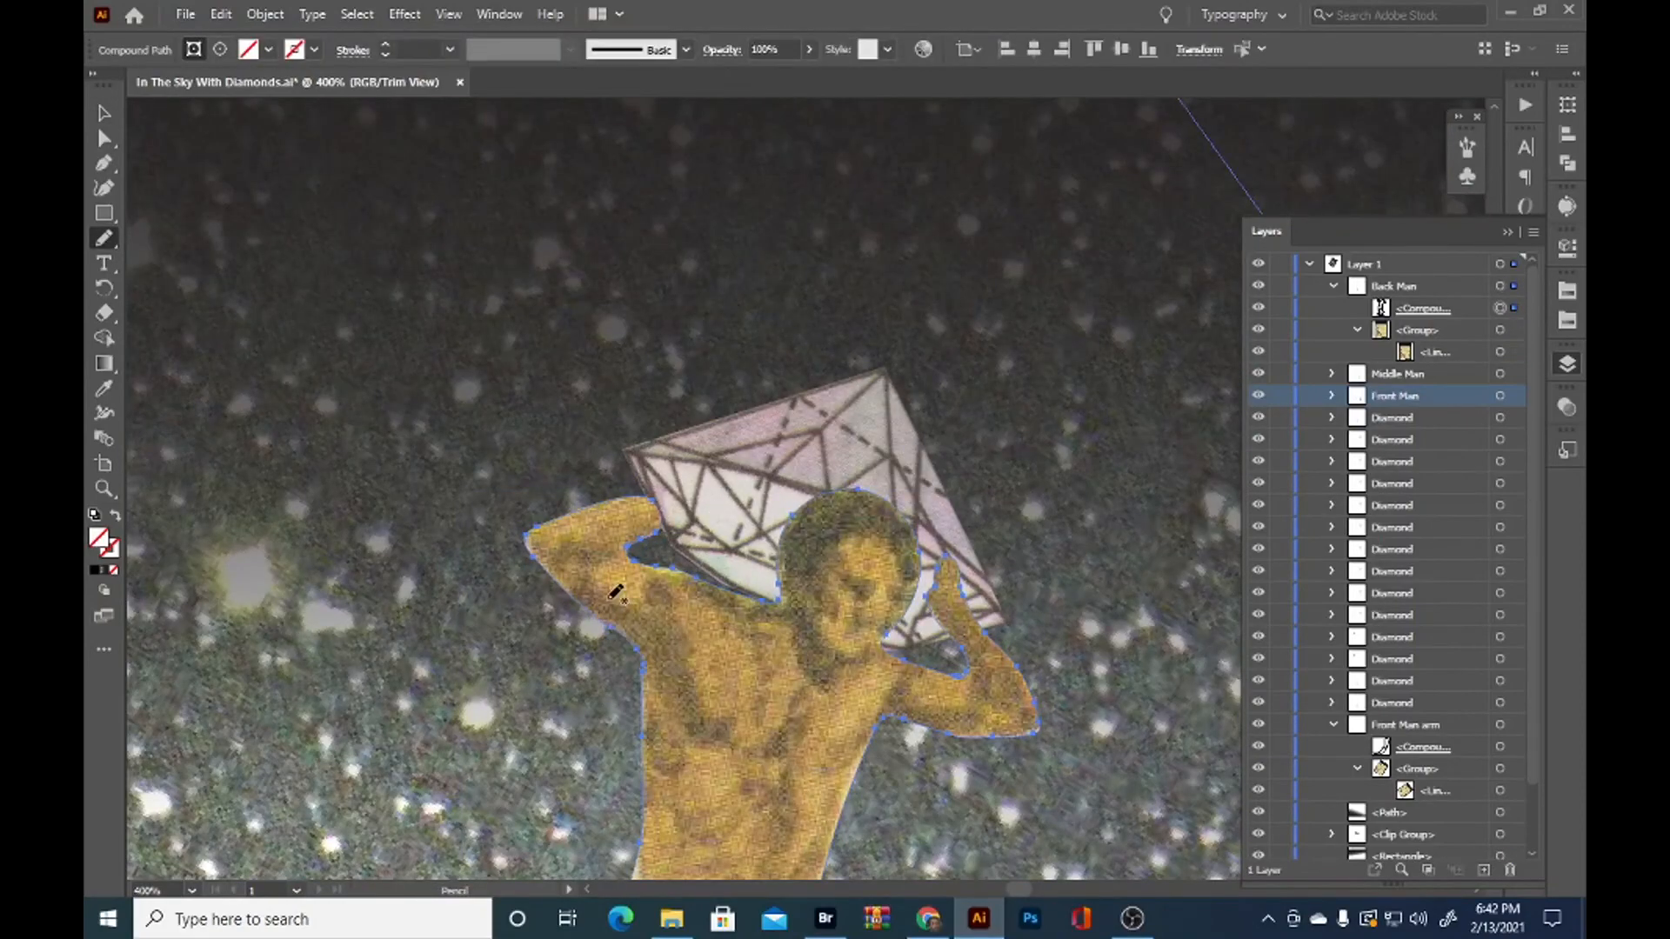
key("v")
scroll(522, 348, "down", 4)
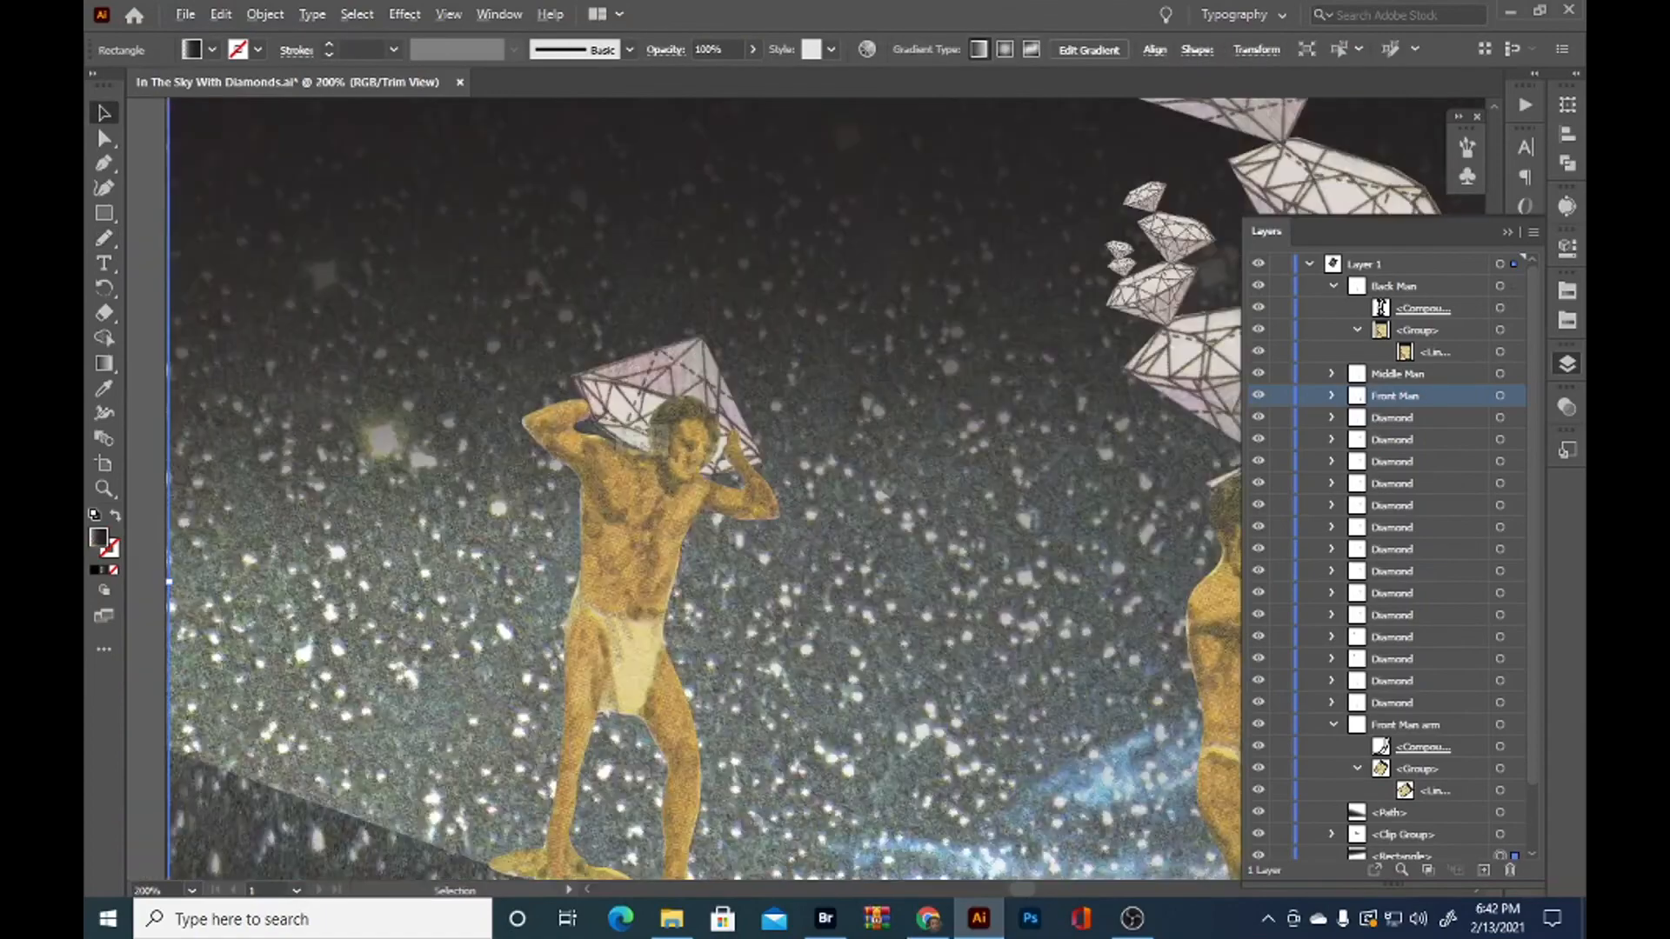
left_click(518, 642)
Duplicate the back man's diamond above his head, turn the copy upright with a slight tilt and enlarge it
scroll(796, 518, "down", 1)
left_click_drag(955, 678, 824, 633)
scroll(539, 426, "up", 4)
left_click(550, 548)
left_click_drag(548, 542, 550, 300)
scroll(582, 288, "down", 1)
left_click_drag(715, 301, 458, 404)
left_click_drag(583, 322, 615, 359)
left_click_drag(724, 292, 834, 236)
left_click_drag(629, 349, 631, 300)
left_click_drag(842, 181, 838, 153)
mouse_move(691, 283)
left_mouse_down()
mouse_move(649, 276)
mouse_move(678, 265)
left_mouse_up()
Fine-tune the large diamond's size and position so its tip balances on the upturned tip of the lower diamond
scroll(819, 135, "down", 1)
left_click_drag(820, 135, 804, 230)
left_click_drag(715, 302, 698, 310)
left_click(701, 442)
scroll(678, 446, "up", 6)
left_click_drag(584, 448, 614, 438)
scroll(614, 437, "down", 8)
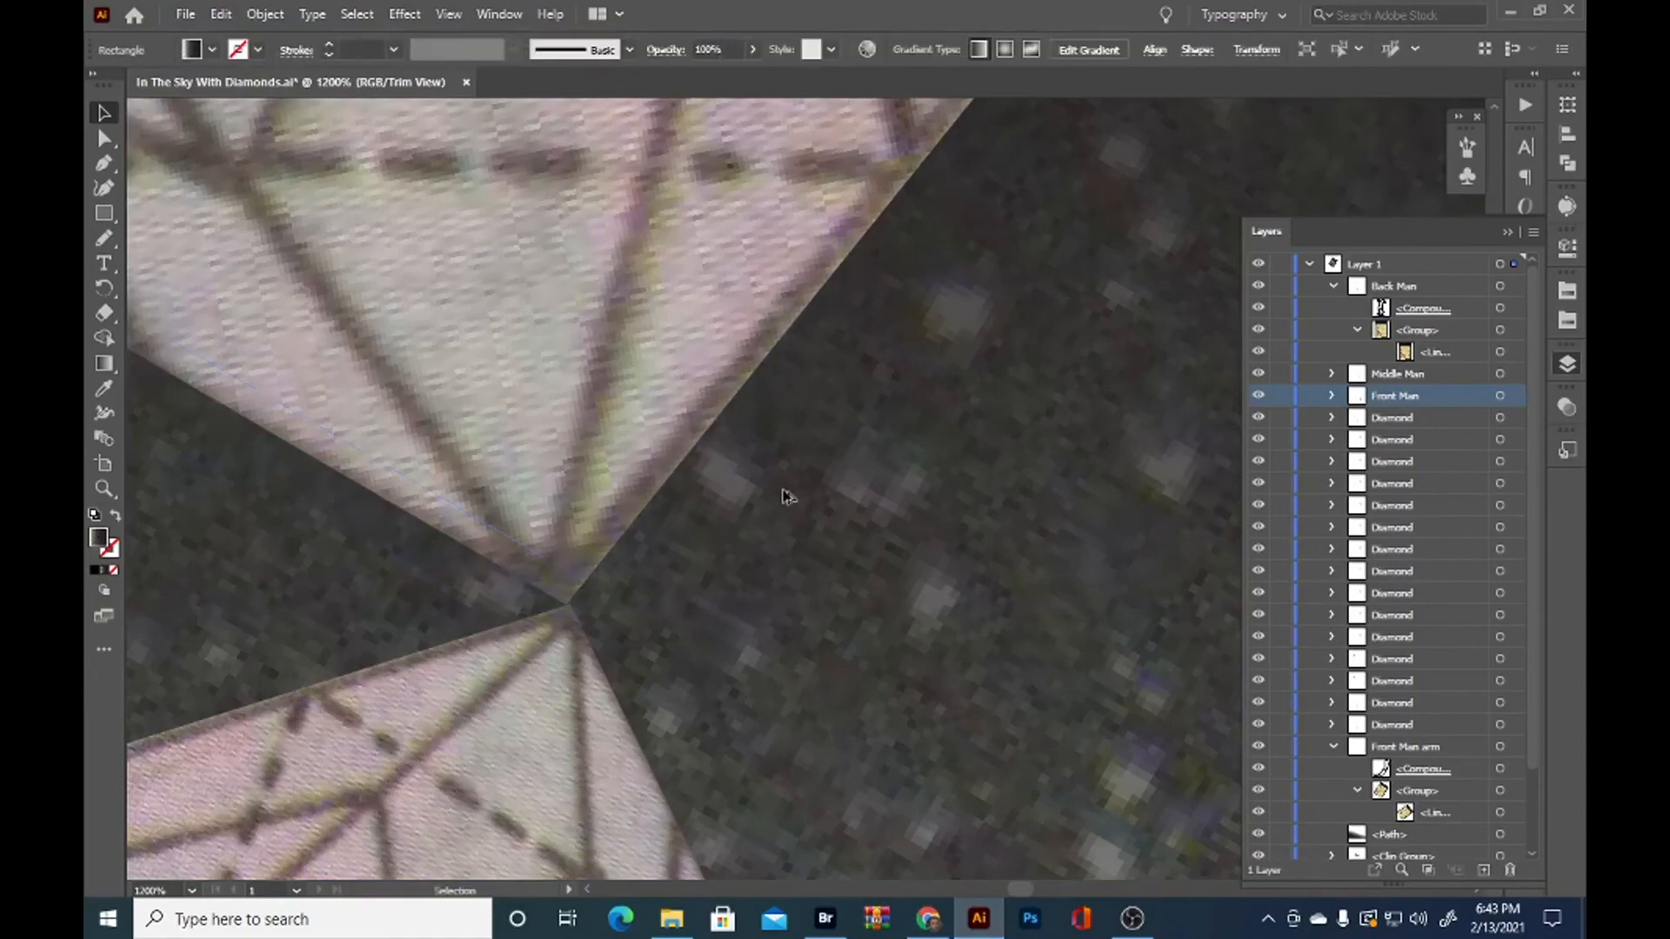
scroll(614, 323, "up", 4)
Duplicate the large diamond, shrink and counter-tilt the copy, and rest it on the large diamond's inner upper edge
left_click(595, 489)
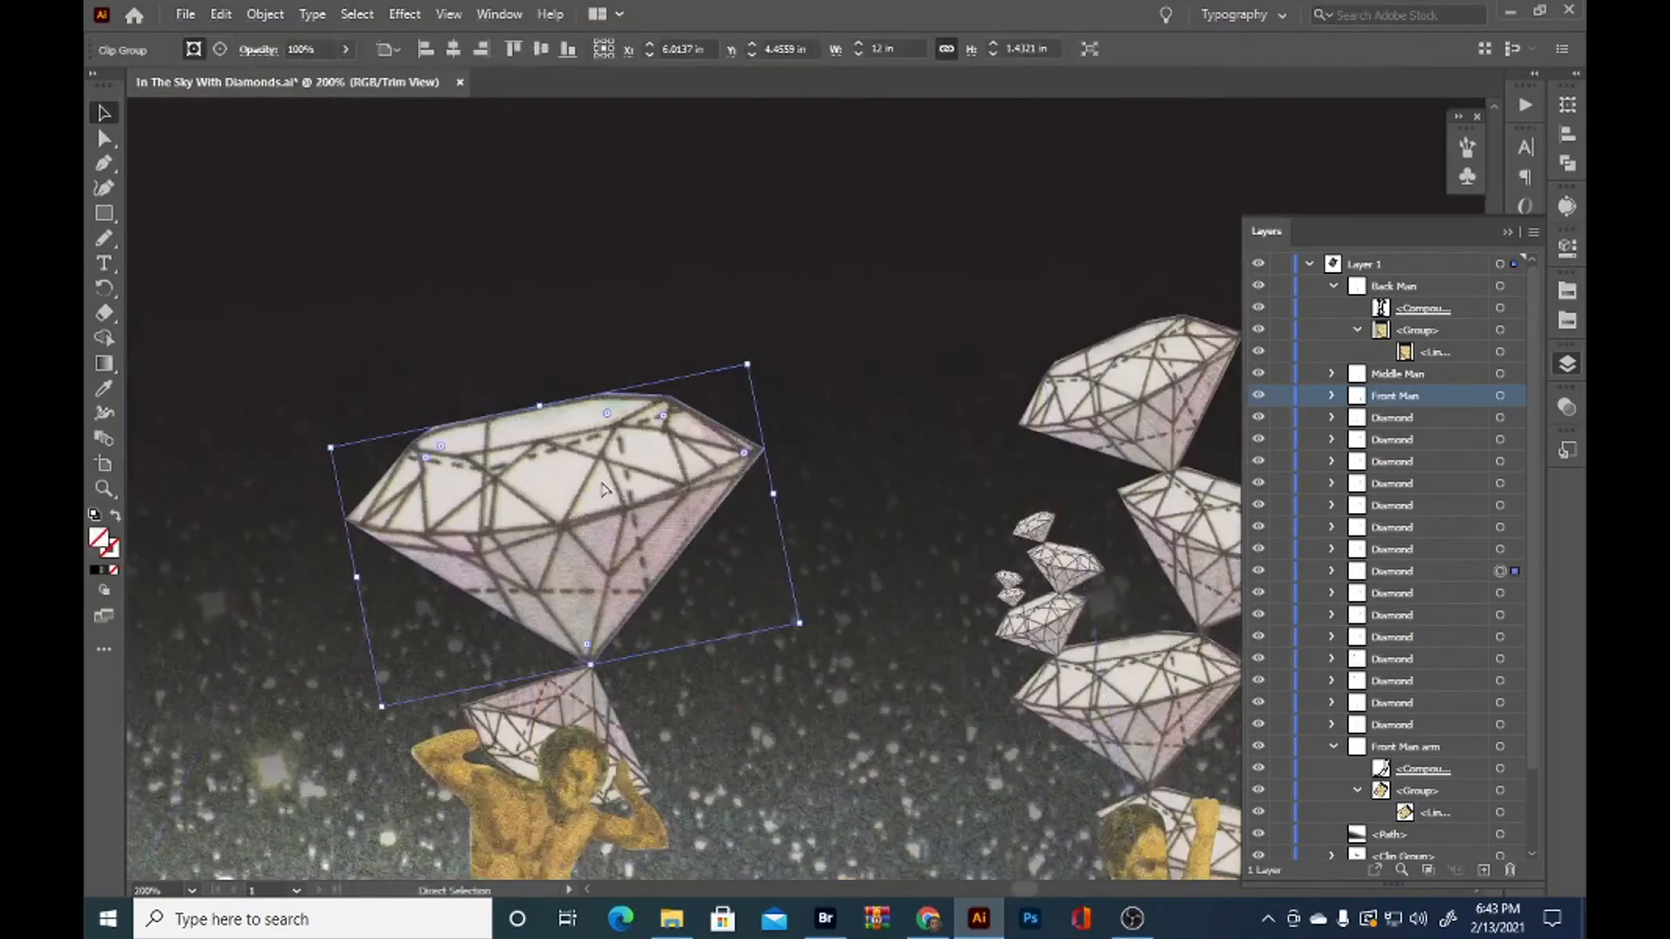
left_click_drag(593, 489, 602, 667)
left_click_drag(600, 667, 601, 418, "alt")
left_click_drag(769, 301, 812, 394)
left_click_drag(807, 399, 568, 468)
left_click_drag(507, 510, 724, 512)
left_click_drag(790, 472, 793, 451)
Stack three smaller diamond copies with alternating tilts on the outer upper edge of the back man's large diamond
left_click_drag(697, 511, 469, 550)
left_click_drag(568, 489, 492, 484)
left_click_drag(512, 446, 474, 507, "shift")
left_click_drag(448, 563, 469, 465)
left_click_drag(522, 399, 553, 459)
left_click_drag(454, 482, 451, 397)
left_click_drag(527, 353, 492, 313)
left_click_drag(489, 319, 522, 297, "shift")
scroll(439, 372, "up", 2)
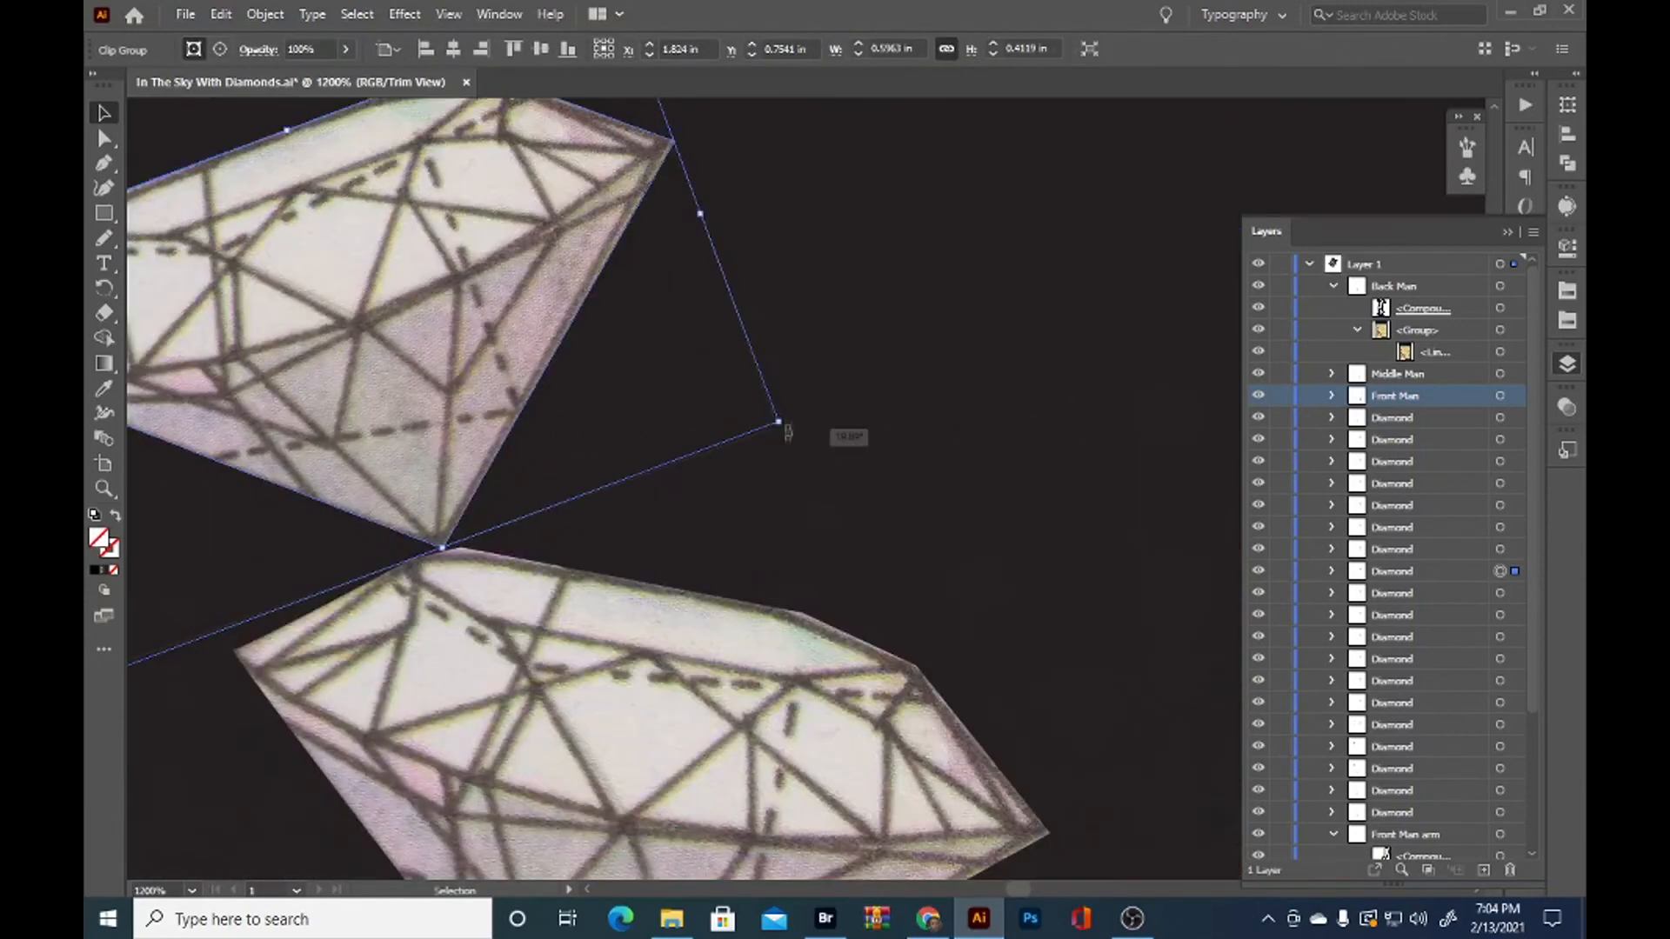
left_click_drag(788, 431, 765, 474)
left_click_drag(459, 393, 469, 396)
scroll(860, 348, "down", 4)
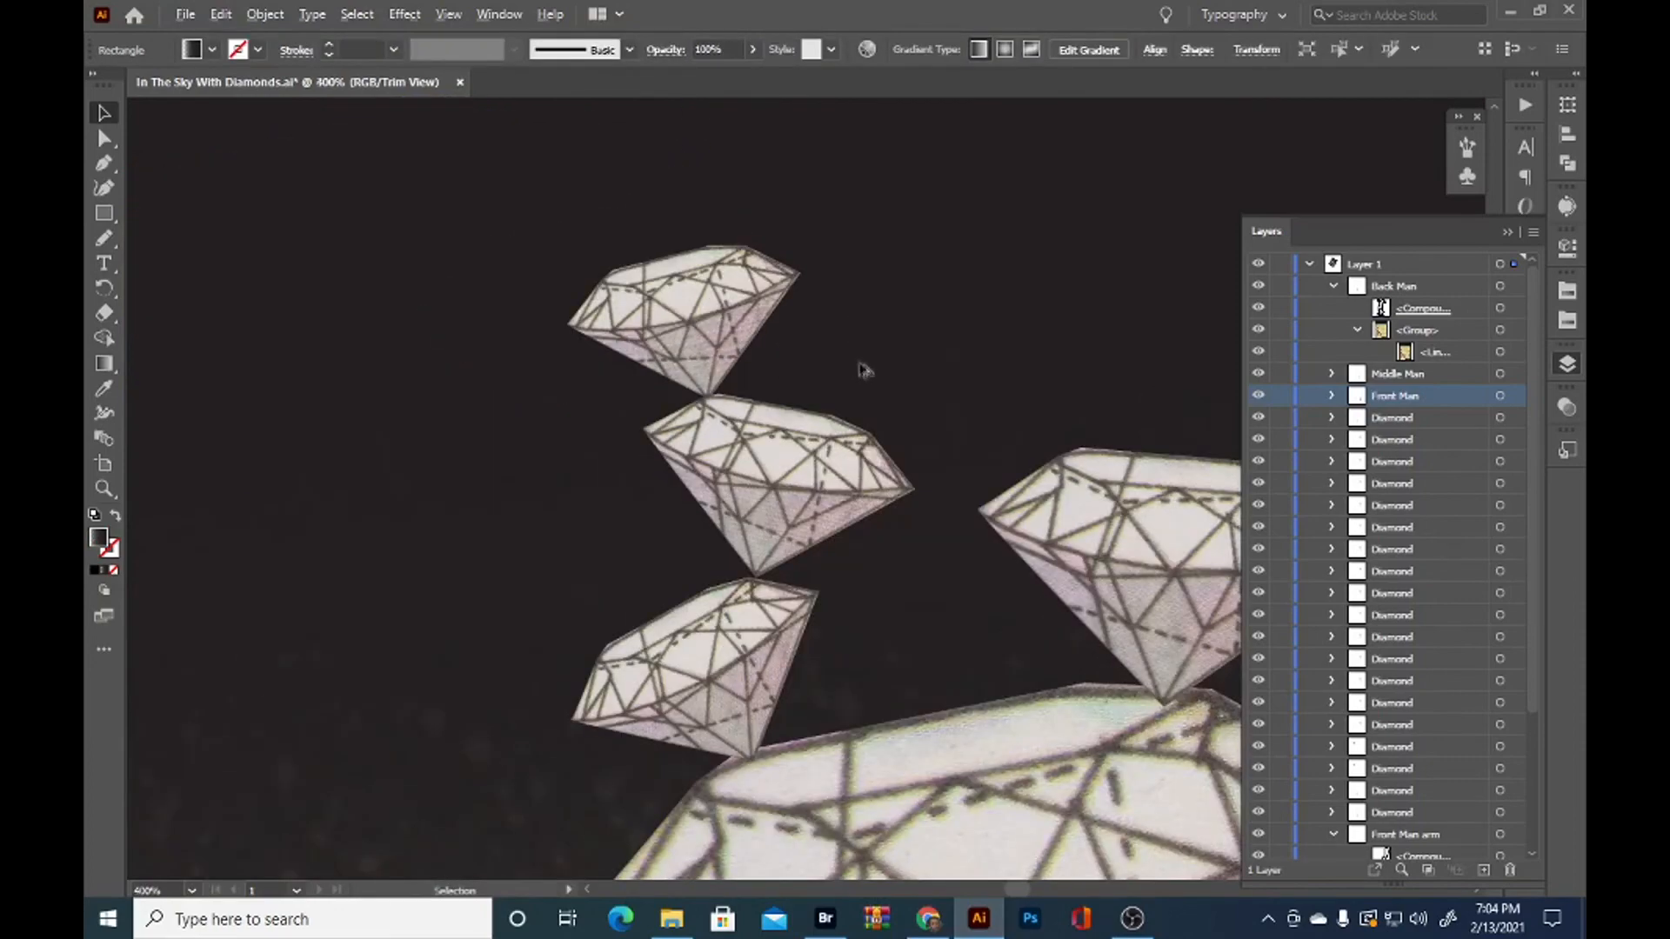
Move the medium diamond so its tip rests exactly on the upper corner of the back man's large diamond
scroll(962, 403, "up", 5)
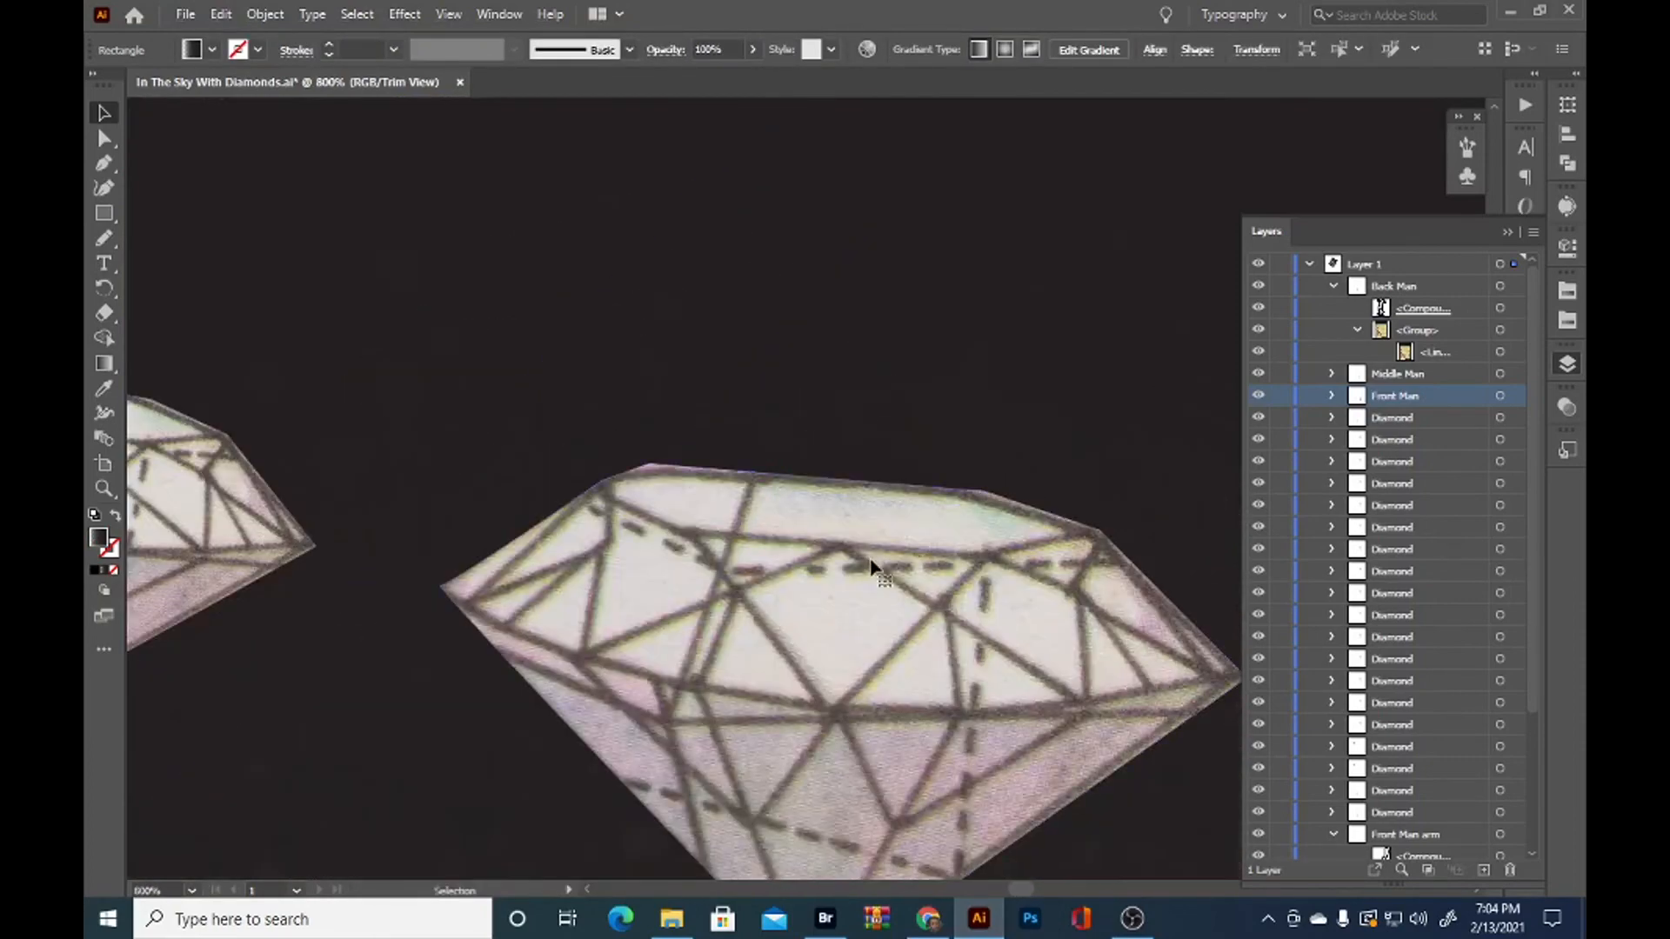
left_click(780, 502)
left_click_drag(926, 639, 791, 481)
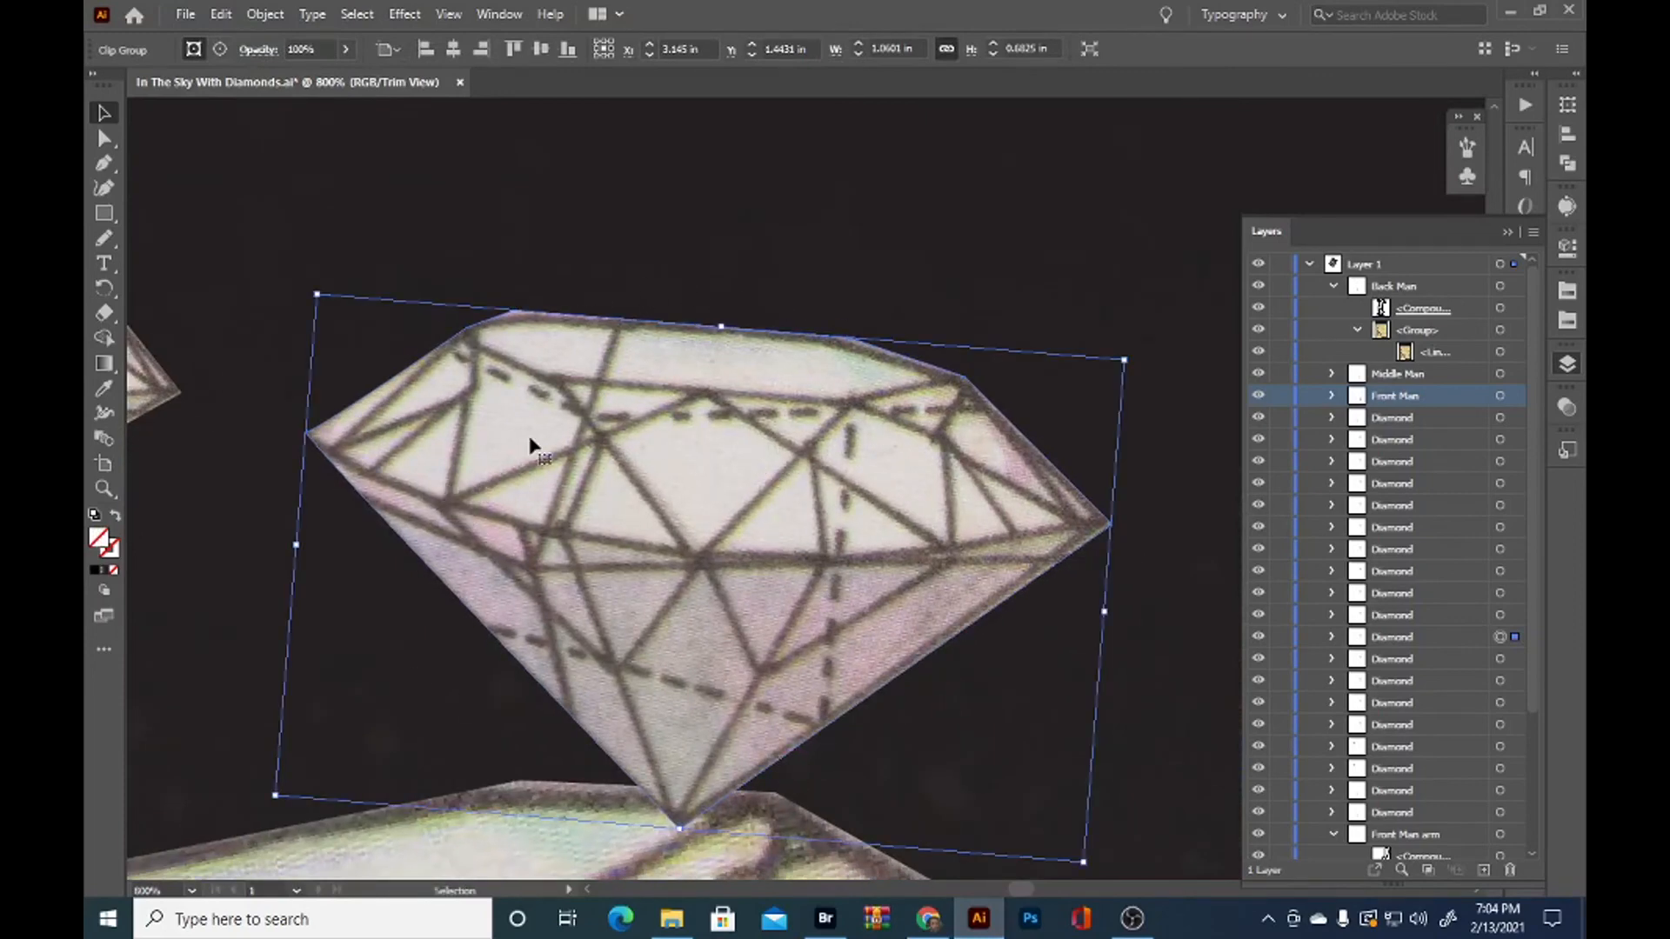
left_click_drag(780, 563, 866, 540)
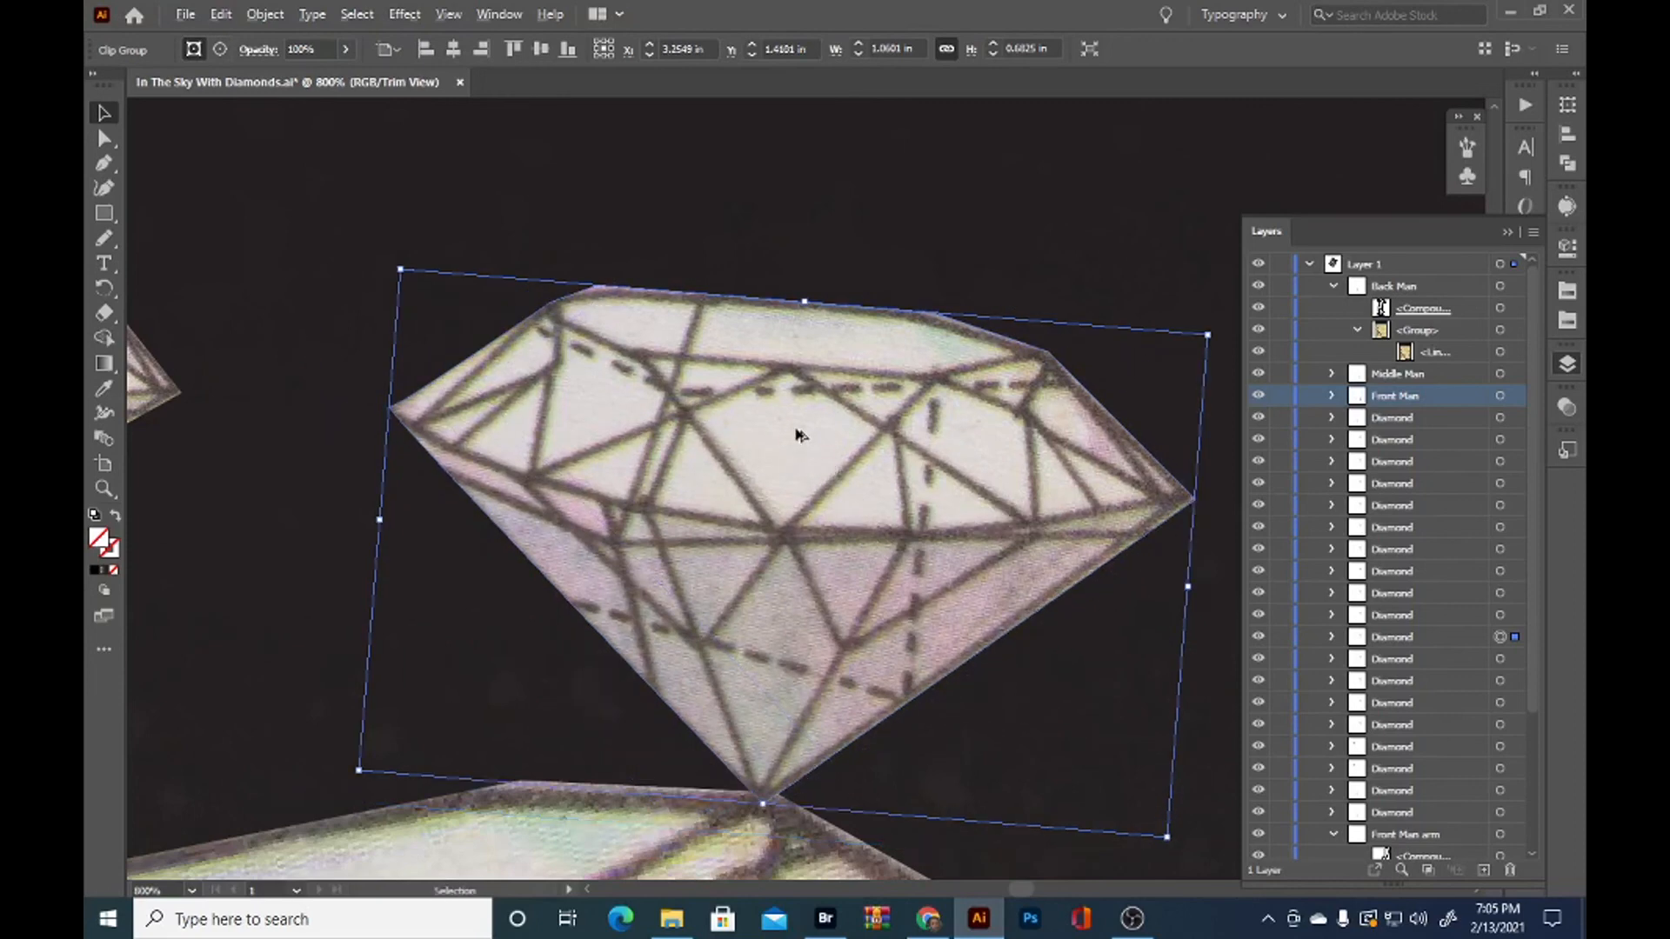
scroll(800, 435, "down", 1)
left_click(783, 214)
scroll(818, 255, "down", 1)
Duplicate the medium diamond above itself and rotate the copy to the opposite tilt
left_click_drag(852, 282, 764, 470)
scroll(762, 461, "down", 1)
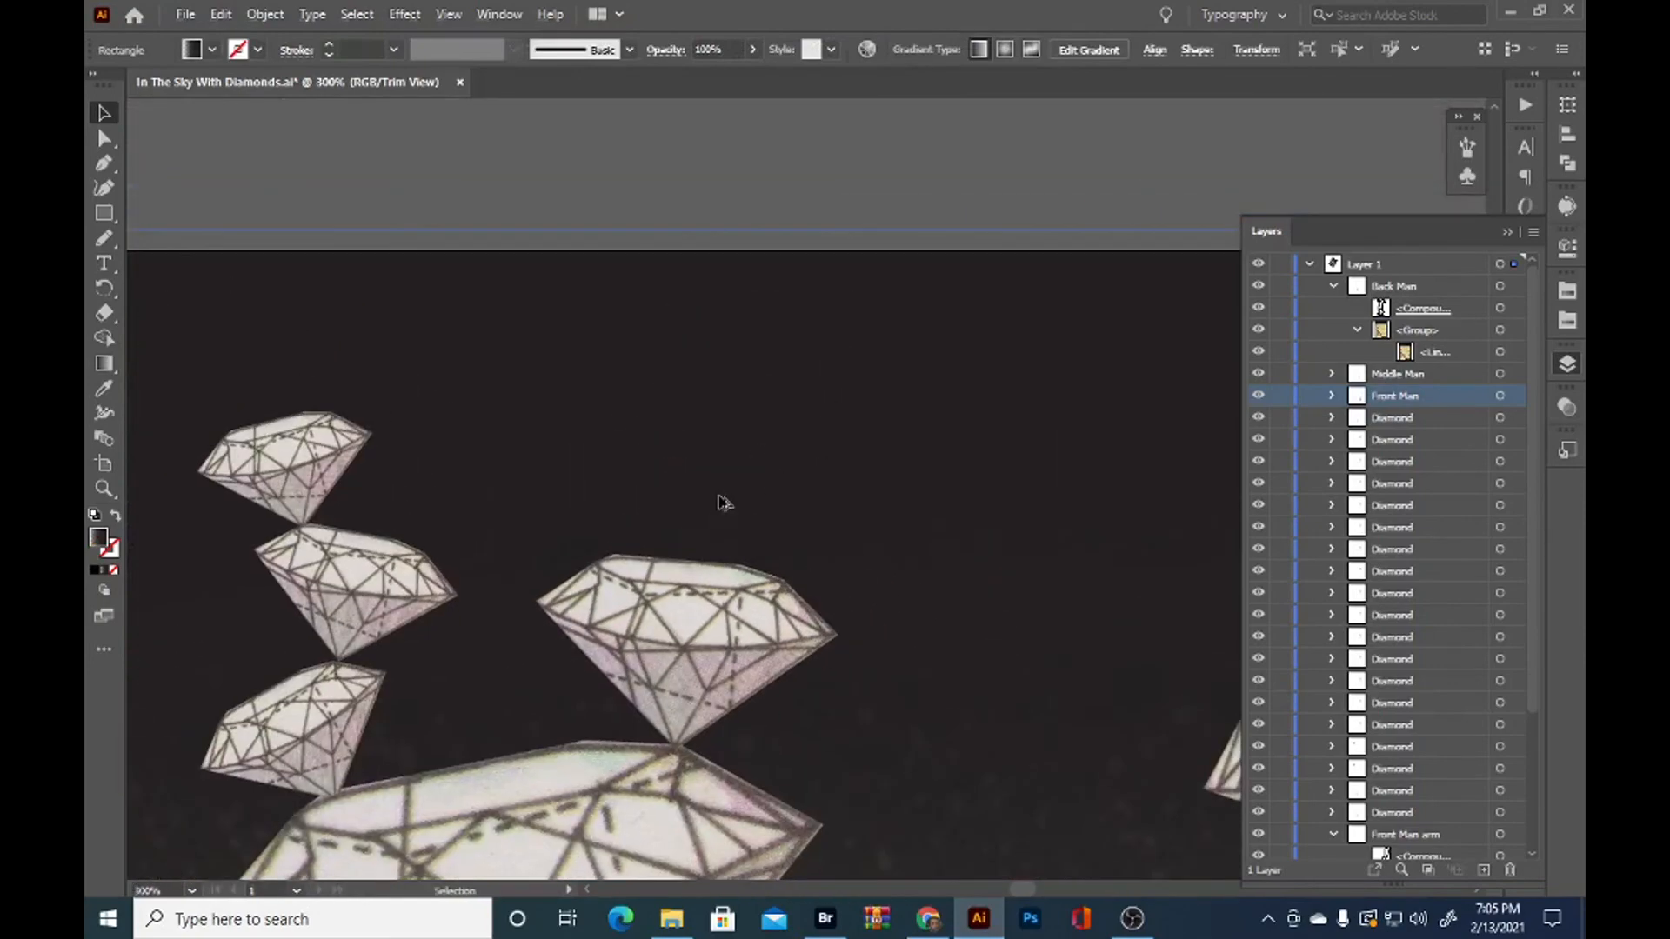
scroll(720, 498, "up", 1)
left_click_drag(692, 646, 721, 425)
left_click_drag(929, 369, 885, 308)
left_click_drag(750, 434, 785, 403)
left_click_drag(783, 501, 612, 481)
left_click(847, 273)
scroll(870, 296, "down", 2)
scroll(893, 309, "down", 3)
scroll(701, 306, "up", 5)
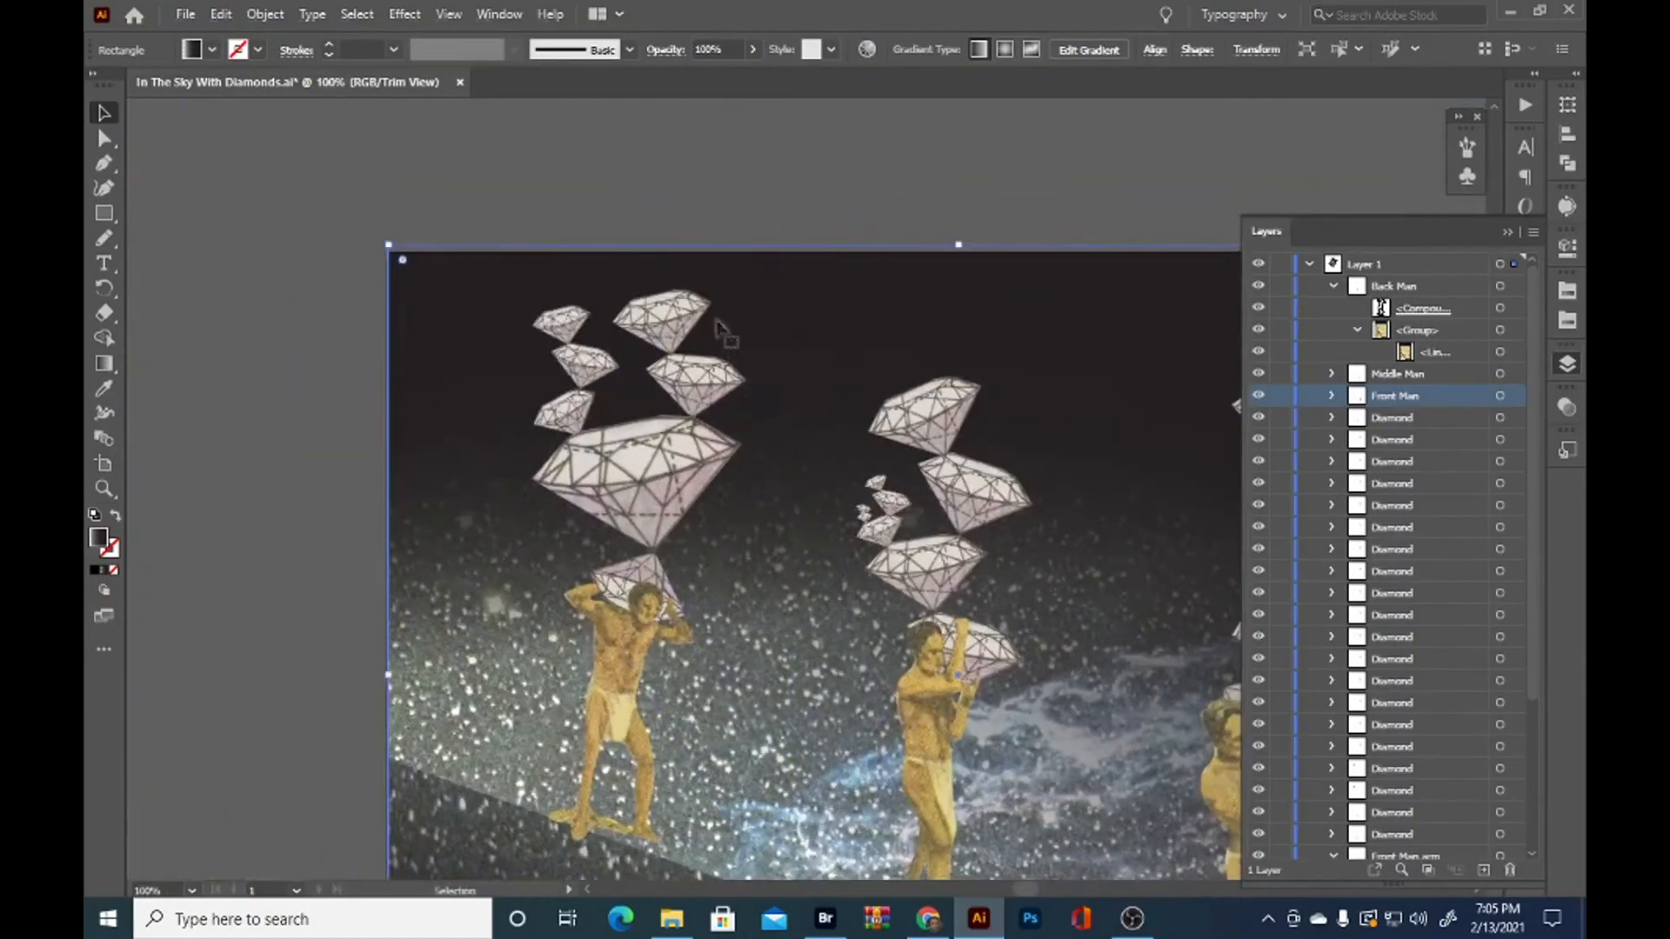
Shrink the top diamond of the medium pair and rest its tip on the upper edge of the diamond below
left_click(701, 305)
left_click_drag(727, 205, 669, 263)
scroll(644, 306, "up", 1)
left_click_drag(548, 381, 595, 368)
left_click(913, 278)
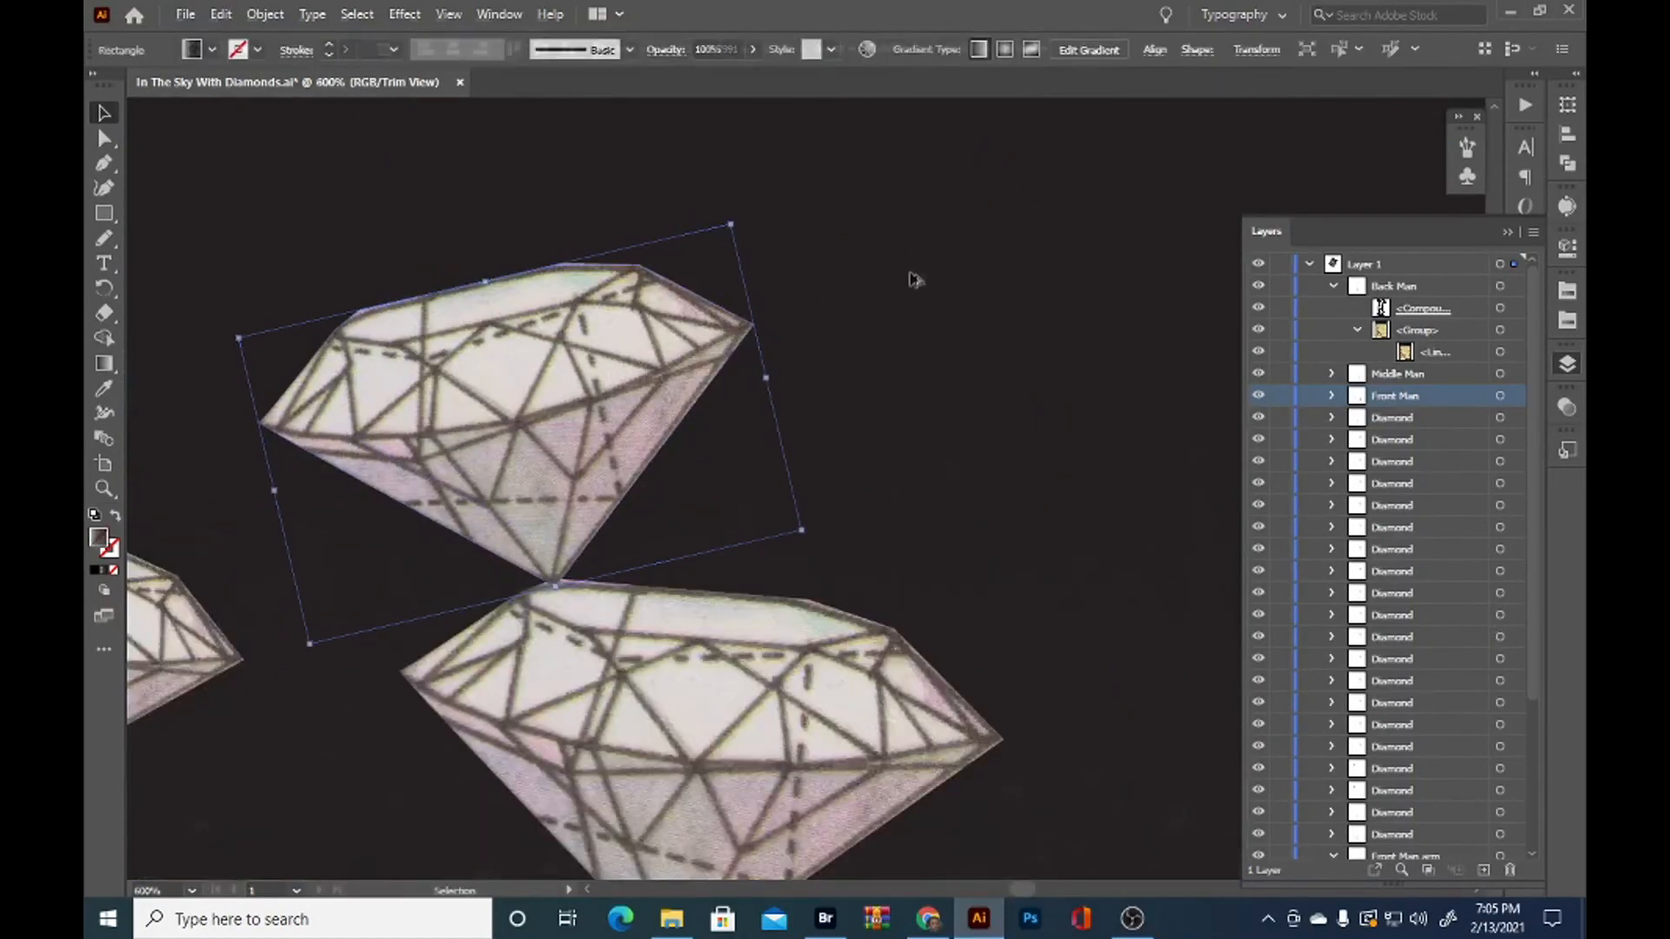
Duplicate the top diamond of the back man's medium stack above itself and rotate the copy to the opposite tilt
scroll(912, 276, "down", 5)
scroll(906, 250, "up", 4)
left_click(766, 427)
key("ctrl+c")
key("ctrl+f")
left_click_drag(696, 453, 847, 304)
left_click_drag(962, 184, 1083, 297)
key("ctrl+=")
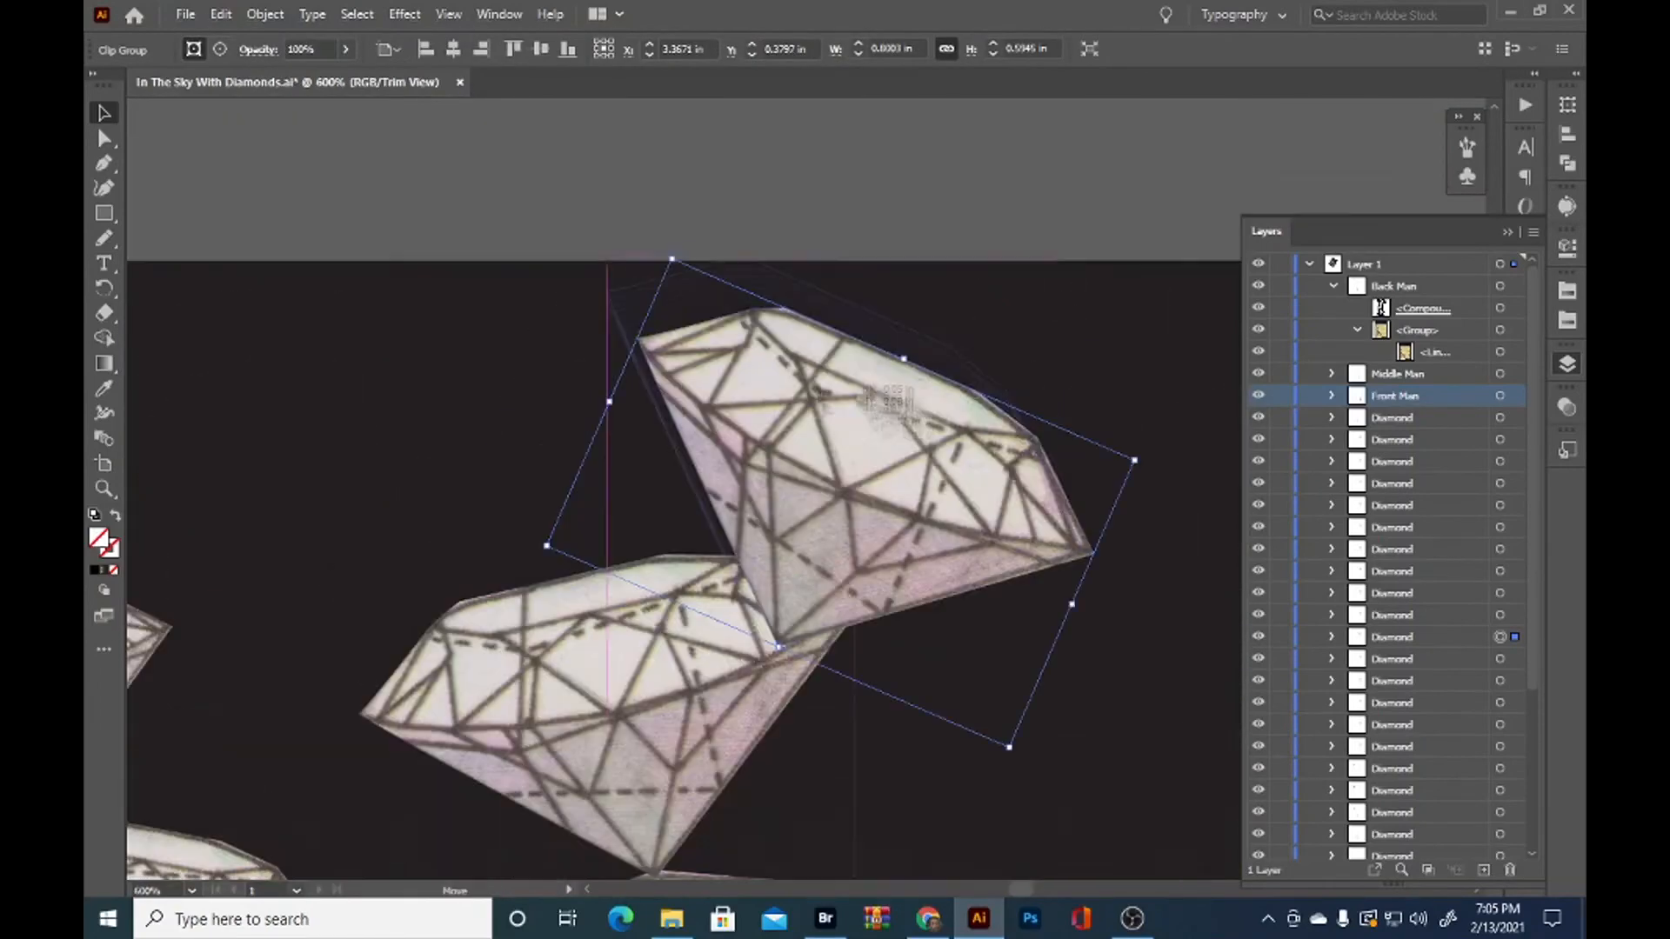
Shrink the new top diamond and rest its tip on the upper corner of the diamond below
left_click_drag(870, 427, 818, 339)
left_click_drag(618, 168, 662, 250)
left_click_drag(828, 381, 790, 374)
left_click_drag(1020, 413, 1004, 379)
left_click_drag(880, 438, 871, 427)
left_click(1009, 387)
left_click(831, 442)
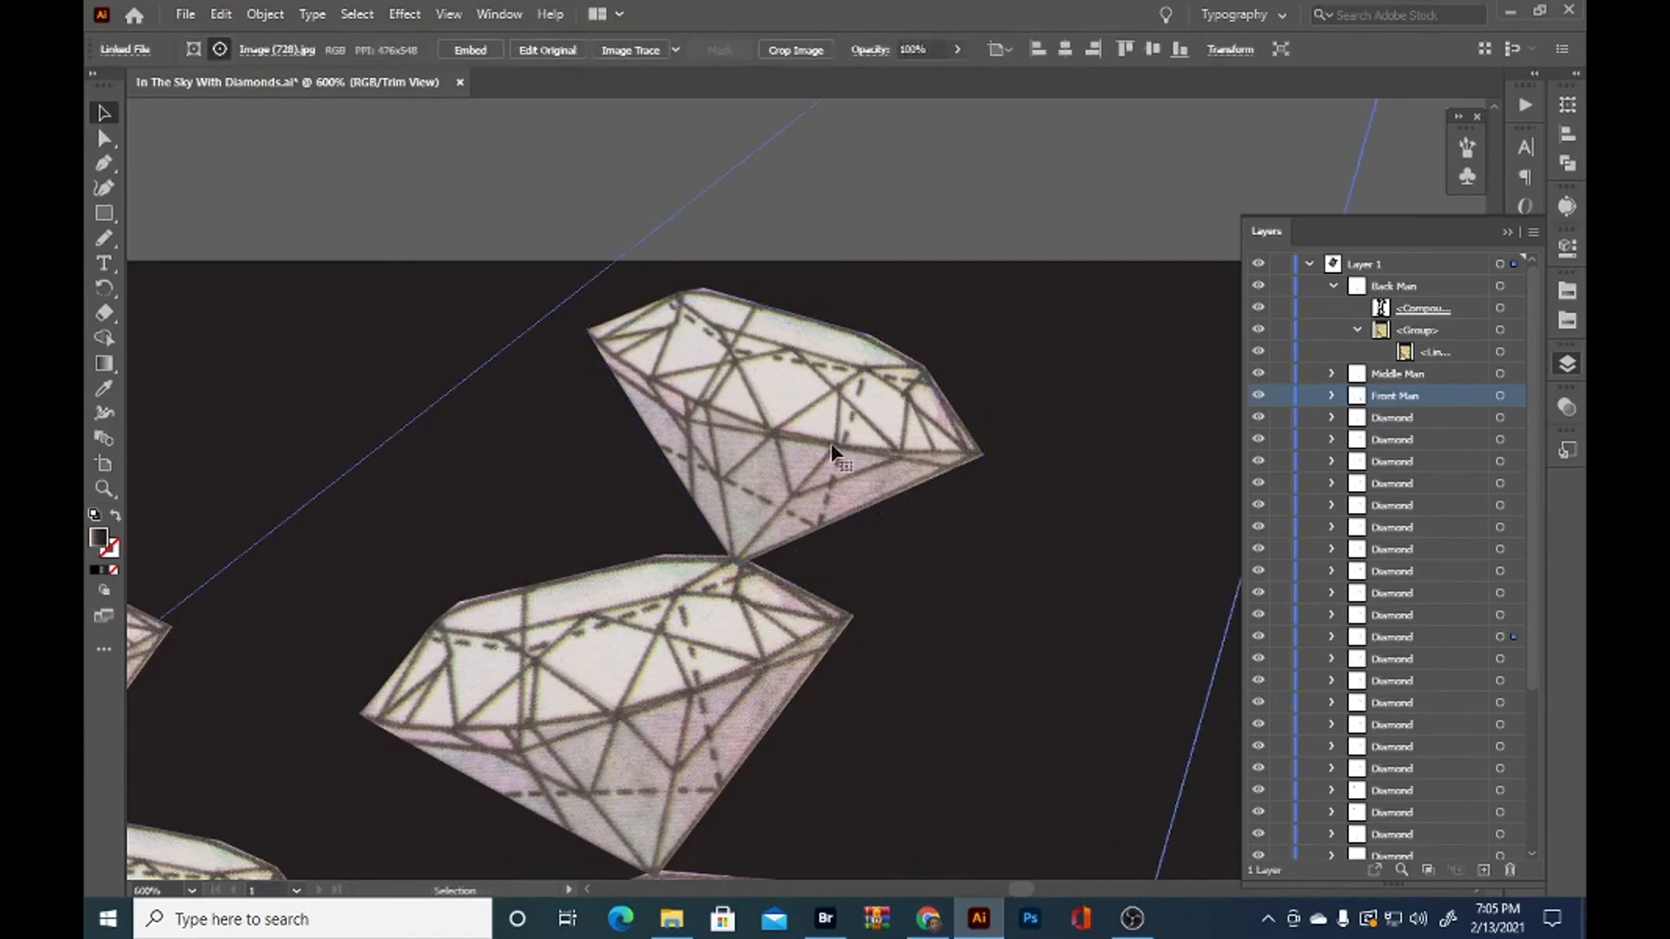
Fine-tune the upper diamonds of the back man's stack so they balance tip to corner up to the artboard's upper edge
key("ctrl+minus")
scroll(678, 203, "up", 3)
left_click_drag(665, 342, 682, 243, "alt")
left_click_drag(703, 385, 658, 393)
scroll(660, 394, "up", 3)
left_click_drag(606, 344, 518, 323)
scroll(607, 369, "down", 4)
key("Delete")
left_click(635, 416)
scroll(635, 450, "up", 2)
left_click_drag(634, 458, 665, 462)
left_click_drag(917, 354, 915, 341)
left_click(1063, 415)
scroll(887, 326, "down", 4)
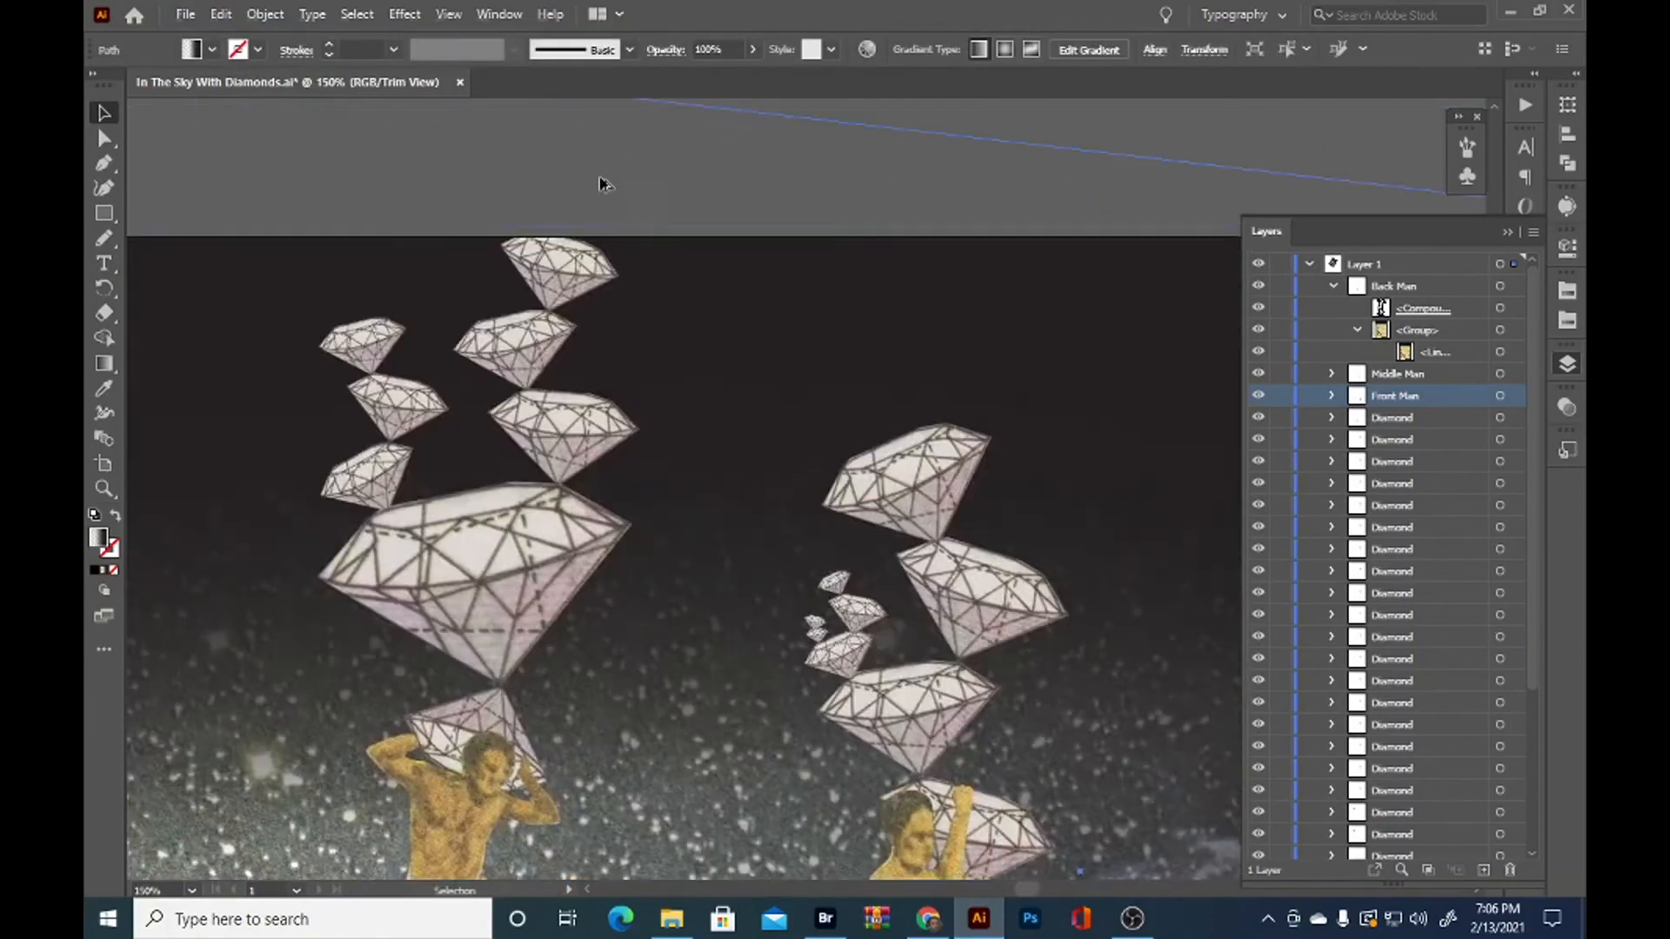
Redraw the middle man's clipping path with the Pencil tool to trim the leftover behind his rear heel and refine the gap between his legs
scroll(604, 186, "down", 2)
left_click(242, 440)
scroll(242, 439, "down", 2)
left_click(942, 681)
key("ctrl+plus")
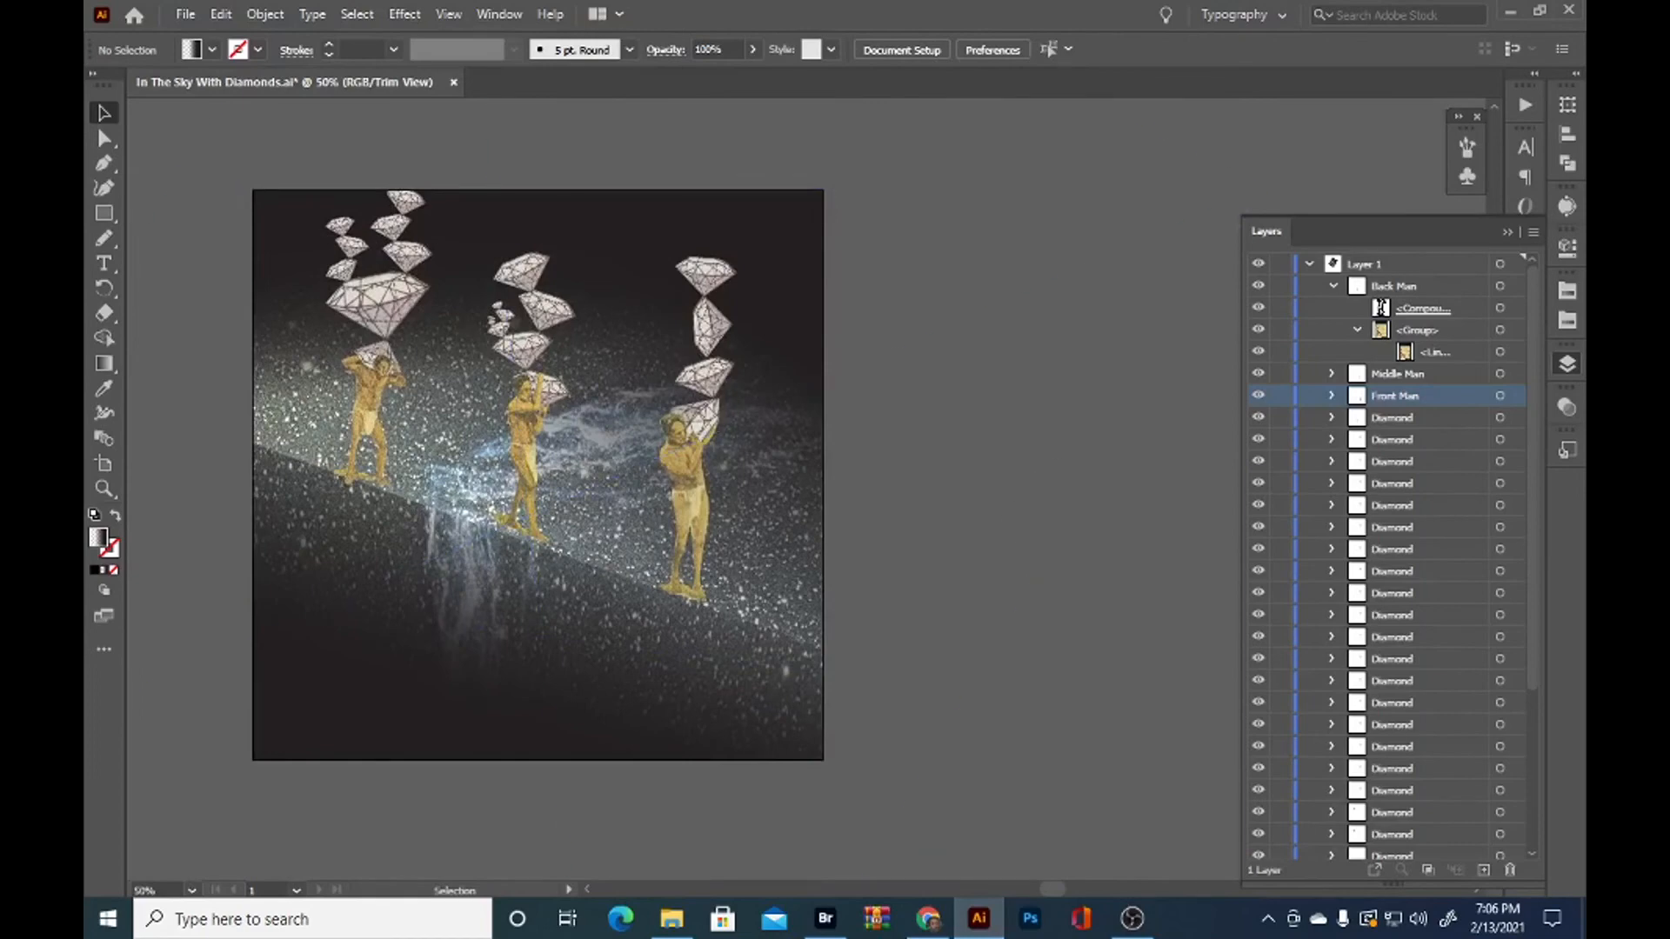
scroll(504, 550, "up", 5)
left_click(698, 546)
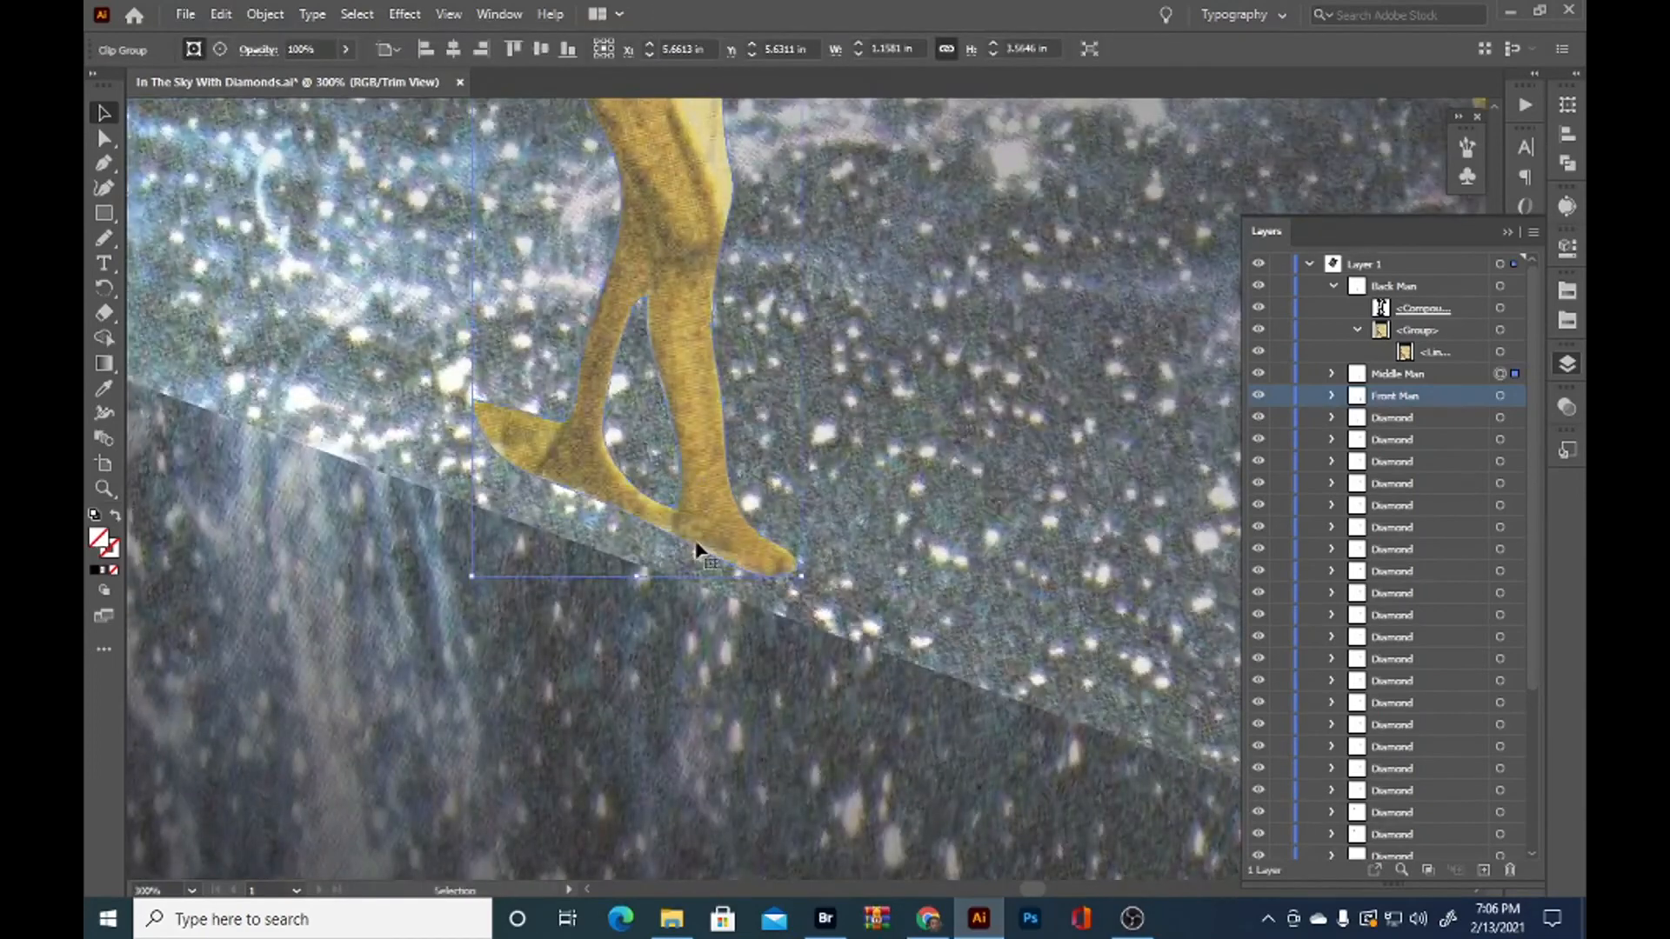
mouse_move(646, 523)
left_mouse_down()
mouse_move(547, 466)
mouse_move(568, 418)
left_mouse_up()
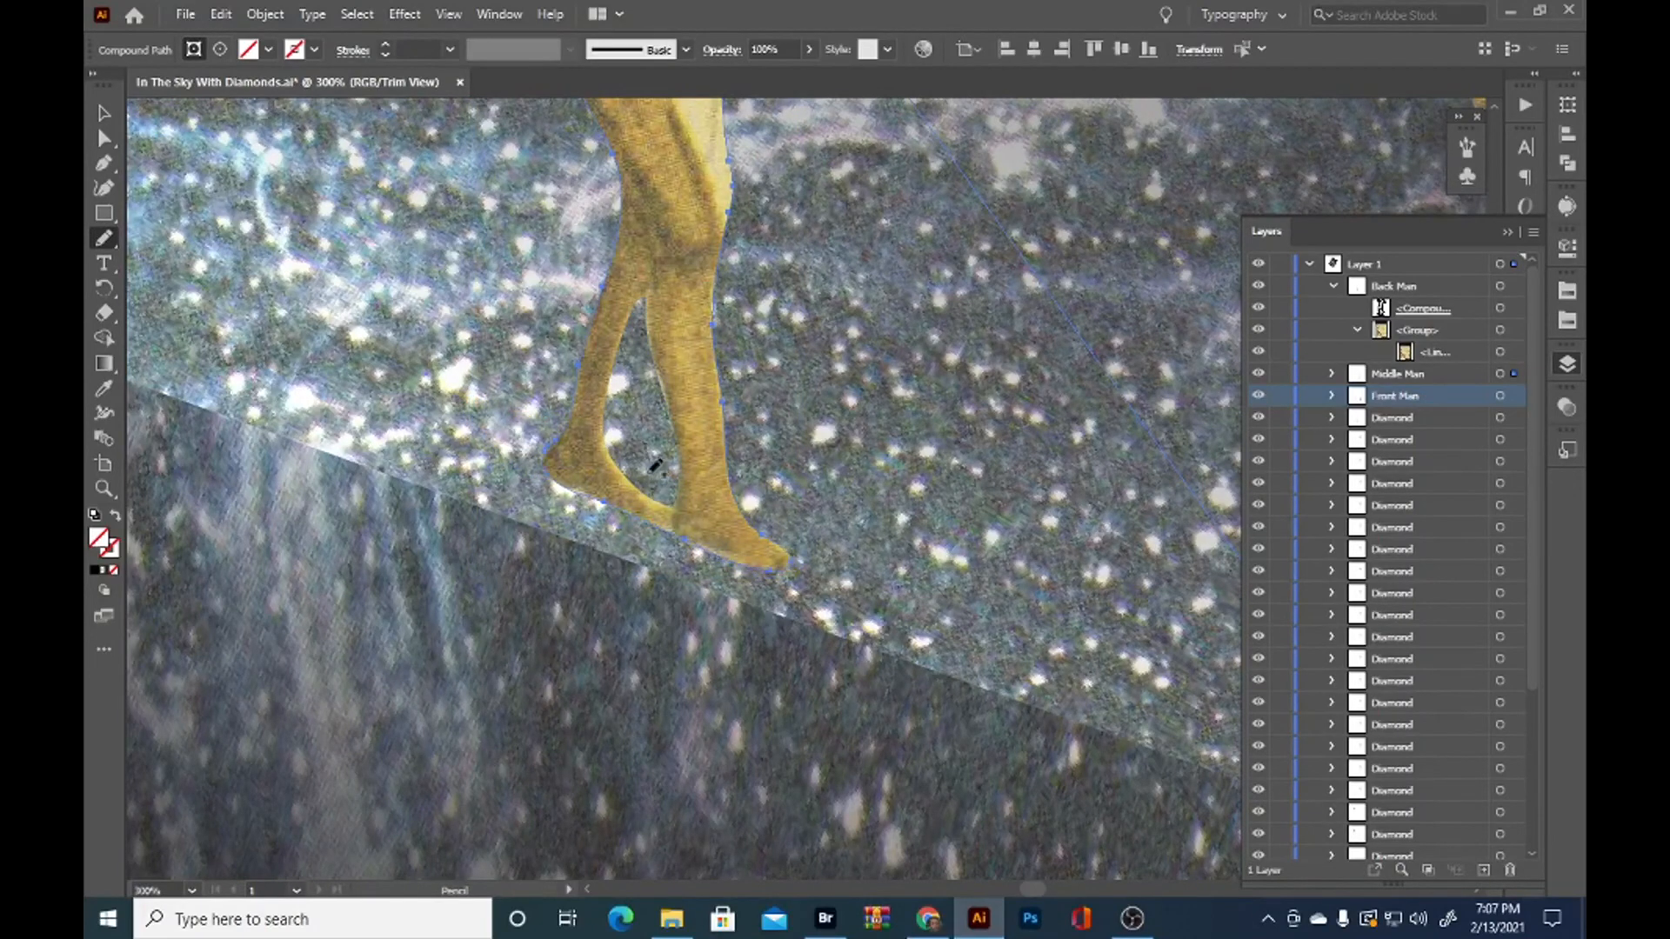
key("v")
left_click(644, 500)
left_click_drag(607, 457, 605, 418)
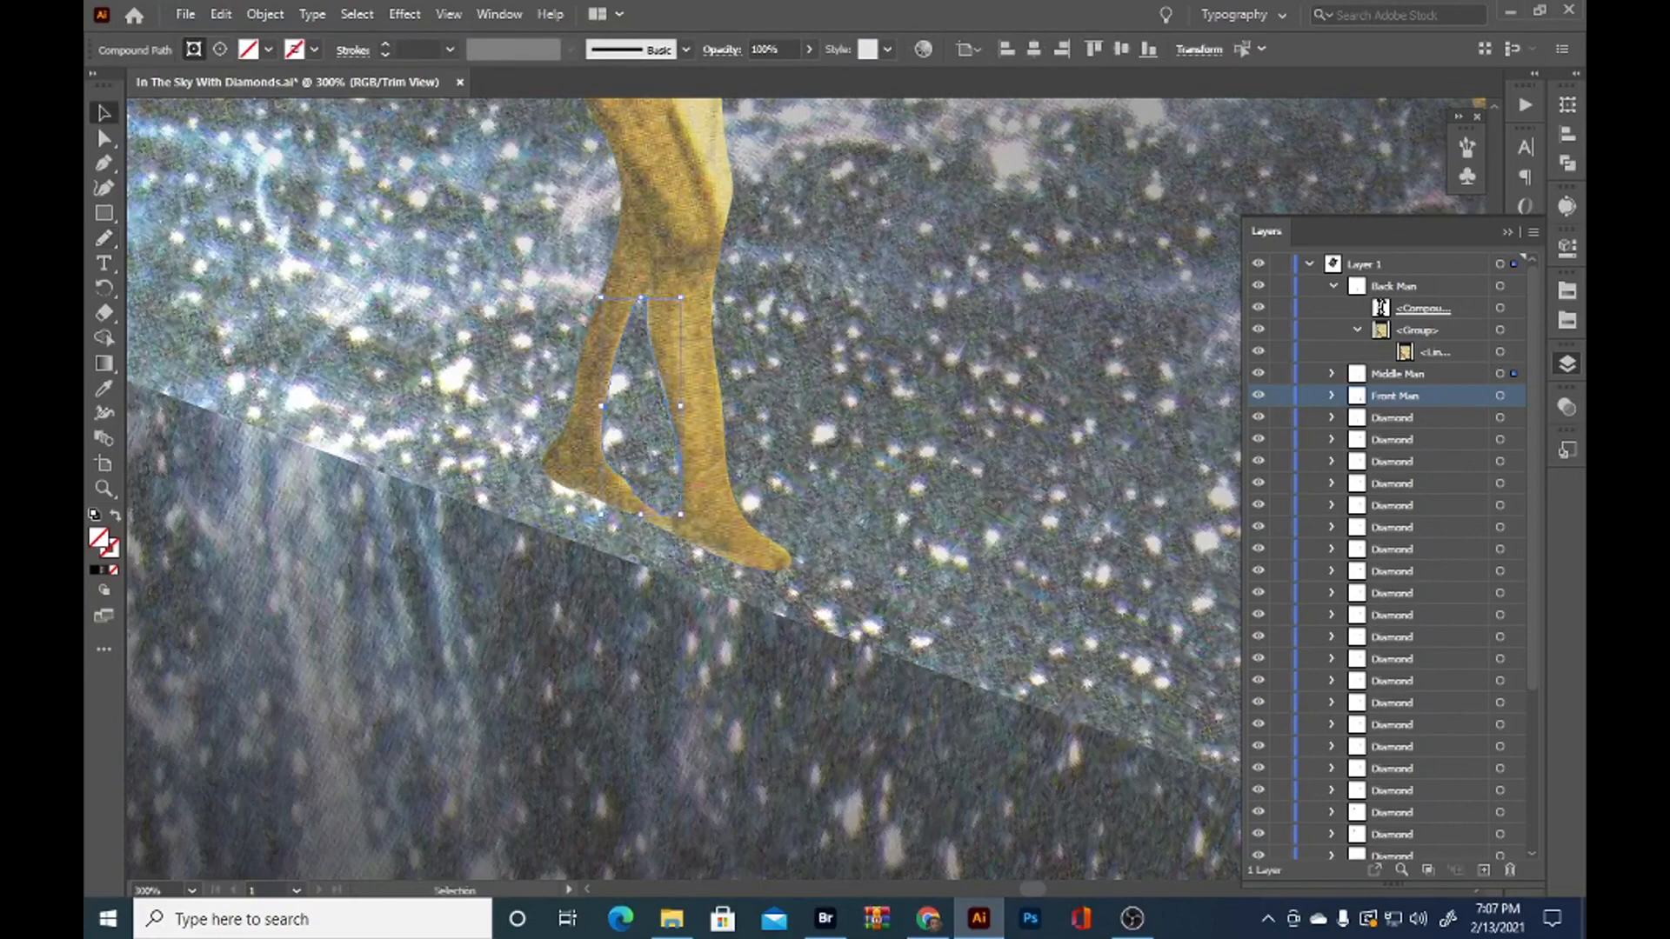
Redraw the front man's clipping path with the Pencil tool to trim the leftover behind his rear heel and between his feet
left_click(885, 480)
scroll(886, 481, "down", 4)
scroll(885, 574, "up", 5)
left_click(884, 520)
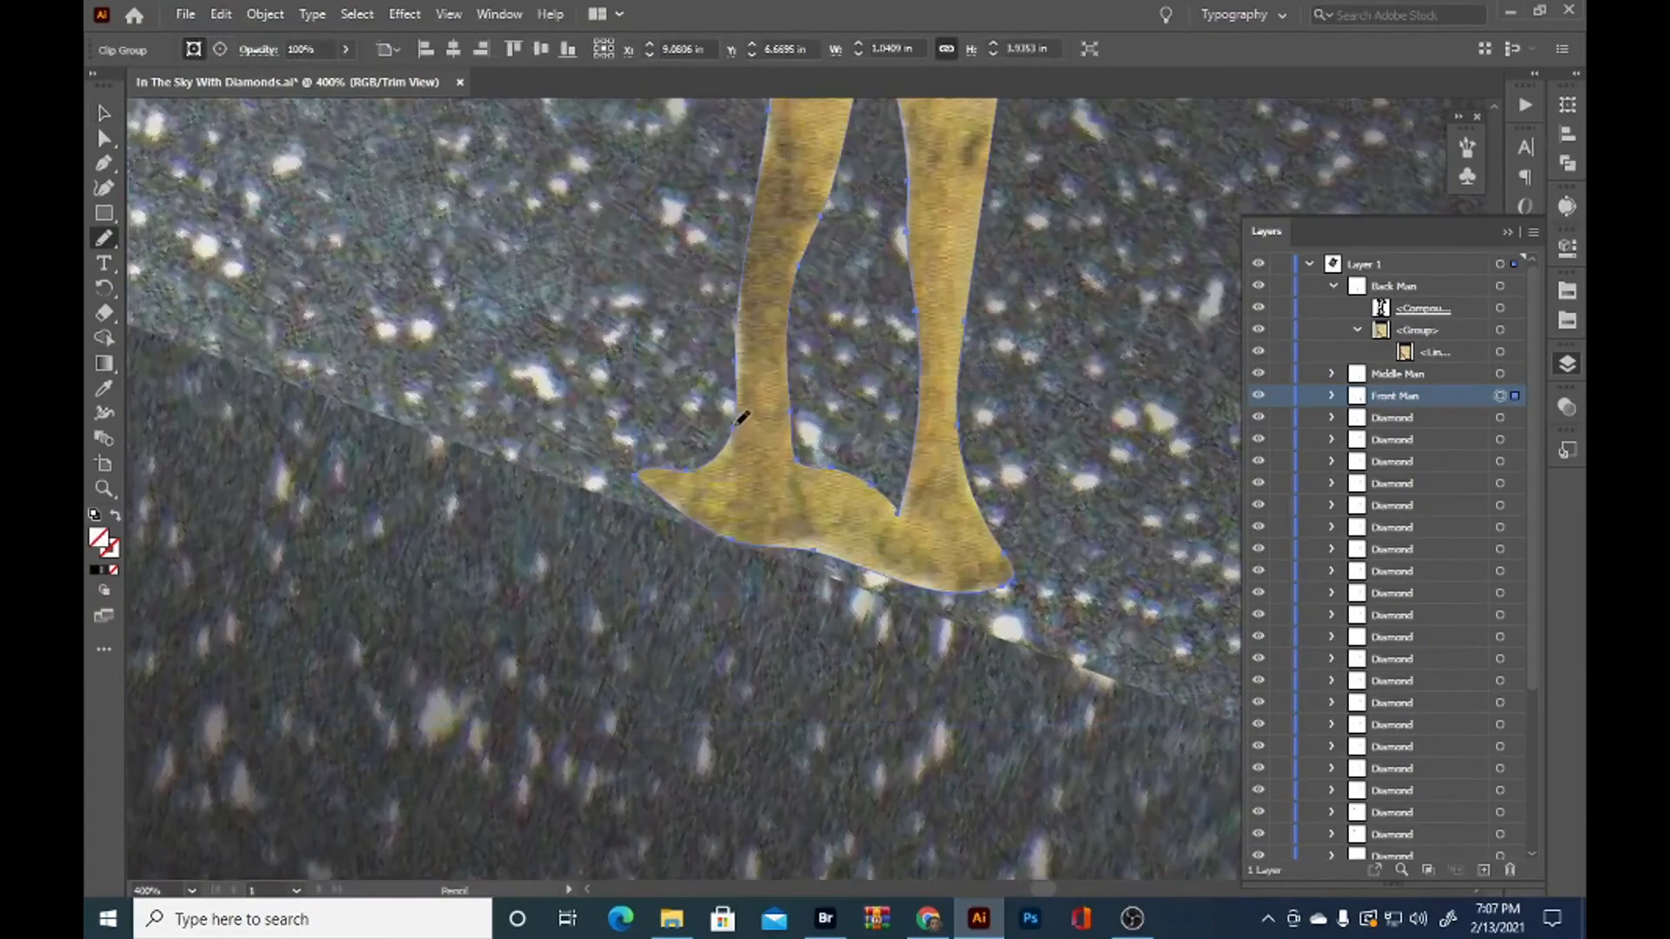
left_click_drag(721, 505, 742, 539)
key("ctrl+z")
left_click(870, 472, "ctrl")
left_click(862, 487, "ctrl")
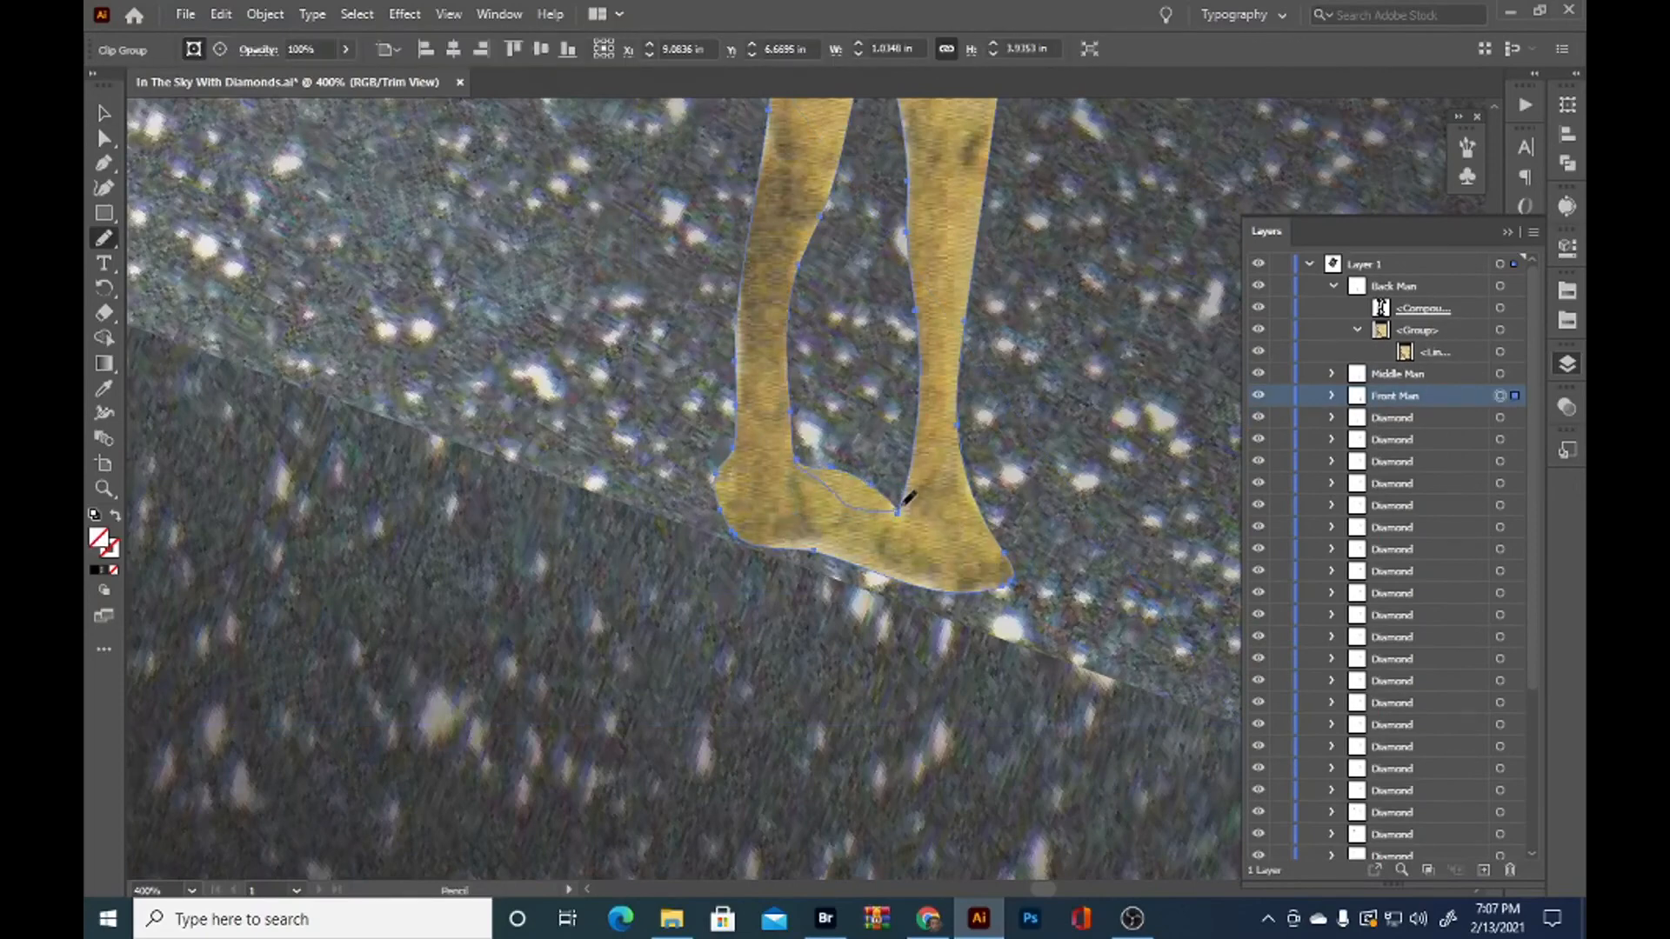
left_click_drag(907, 498, 898, 512)
key("v")
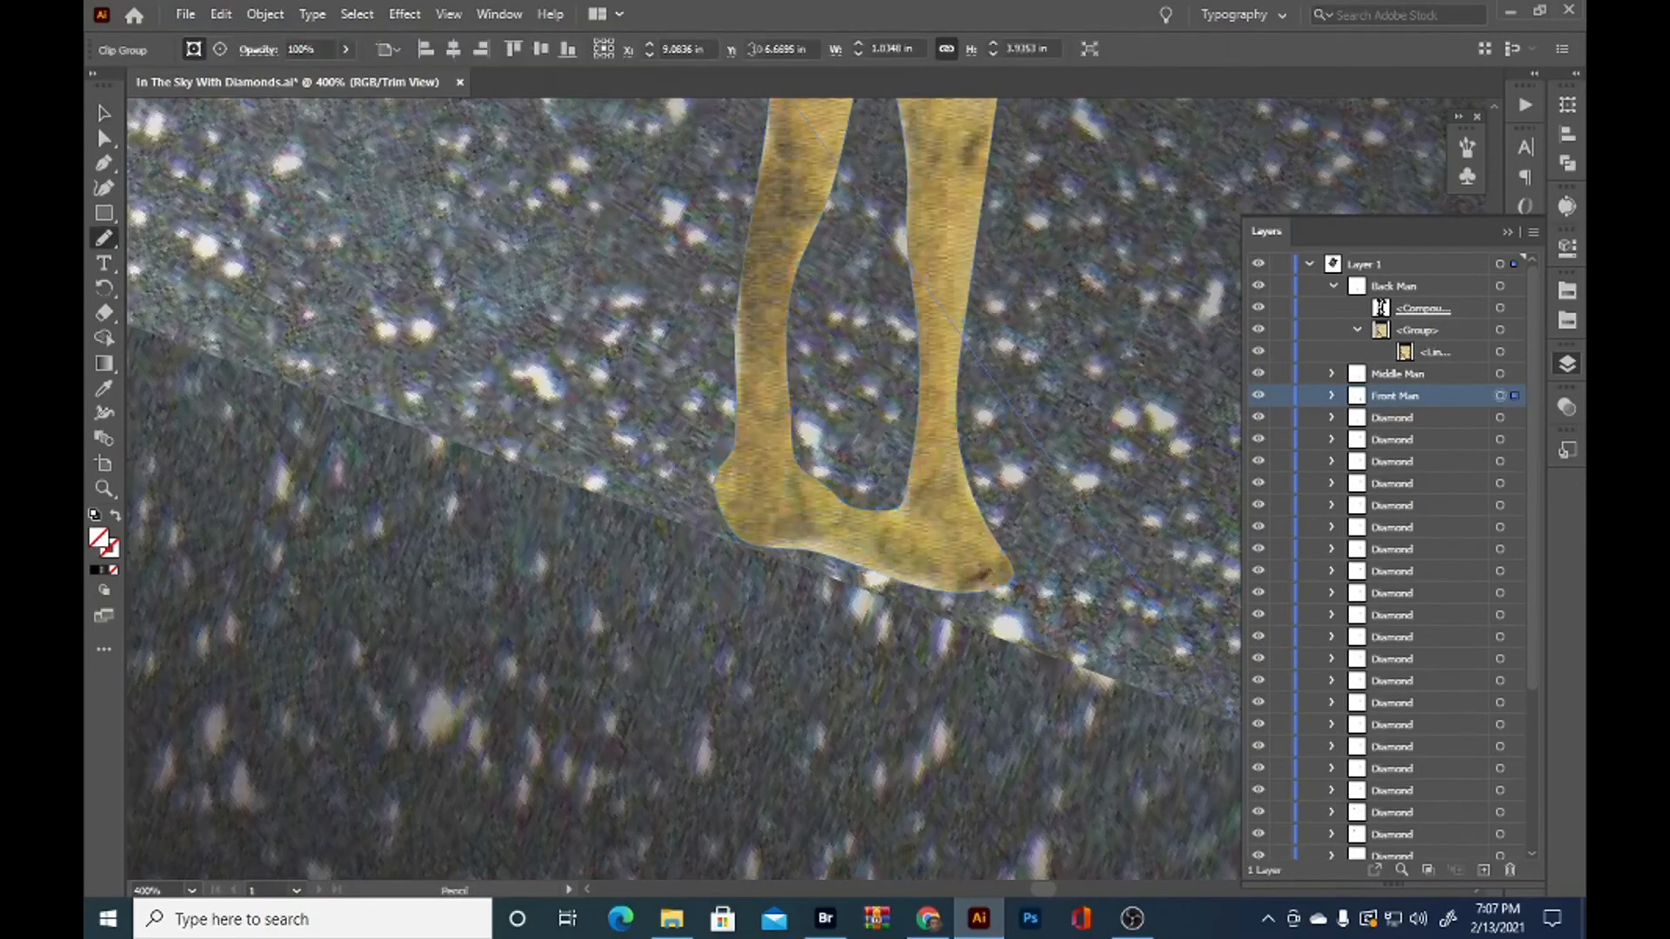
Trim the underside of the front man's feet with the Pencil tool to follow their soles, and deselect the figure
left_click_drag(957, 582, 993, 580)
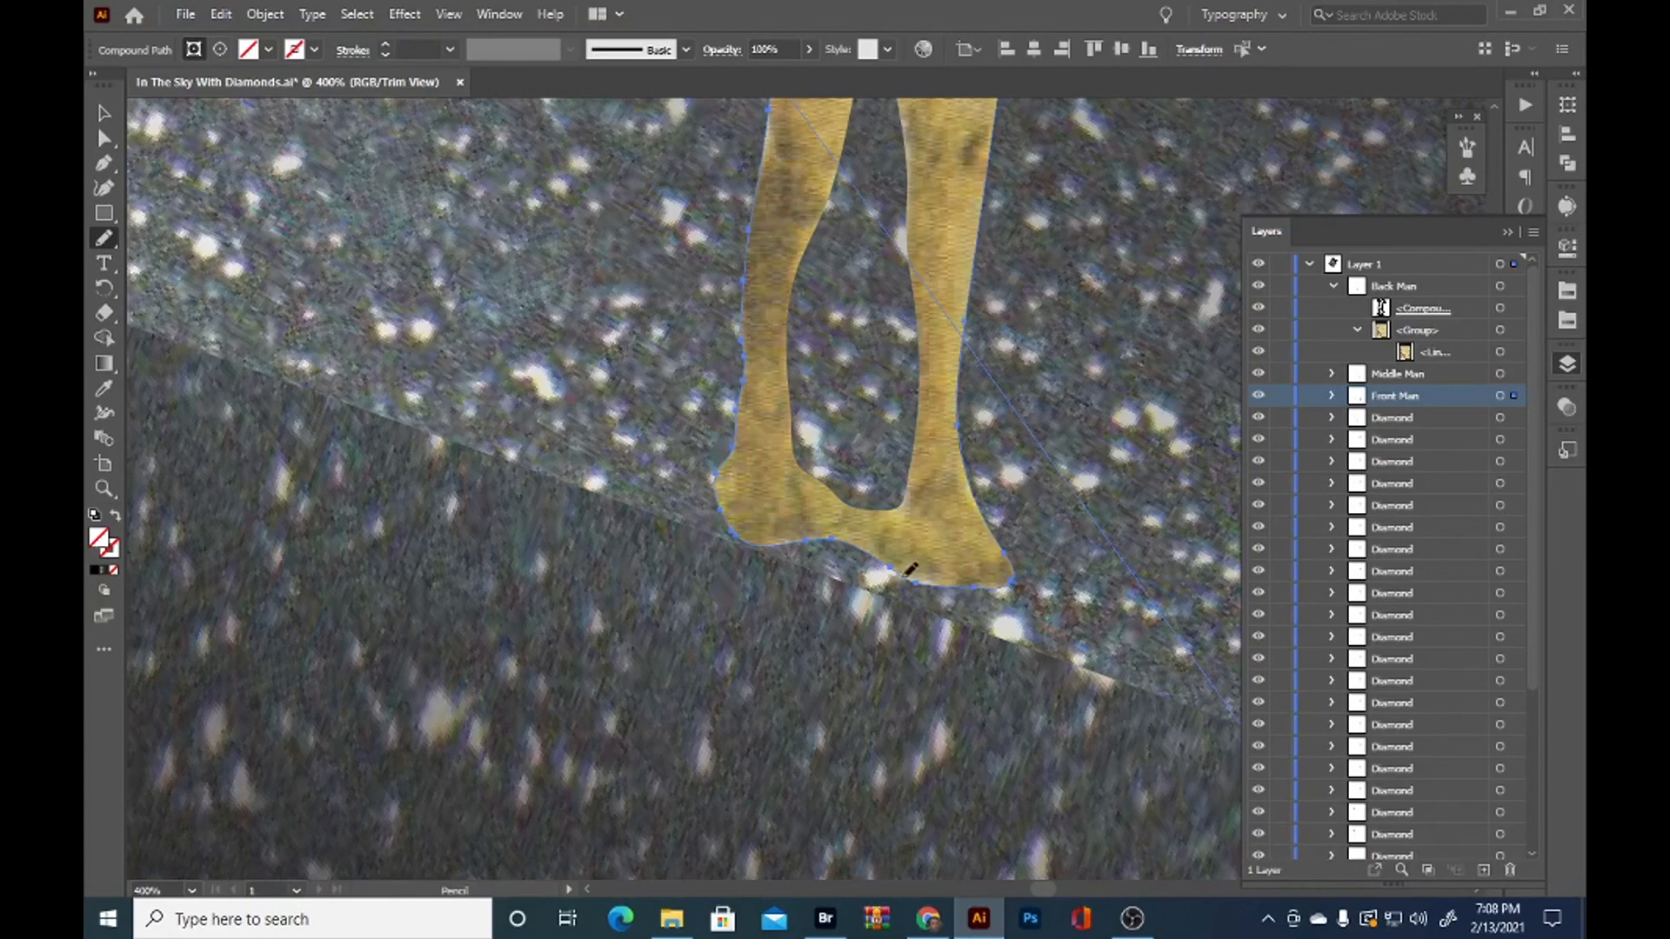
left_click_drag(962, 449, 990, 528)
scroll(1001, 435, "down", 6)
key("v")
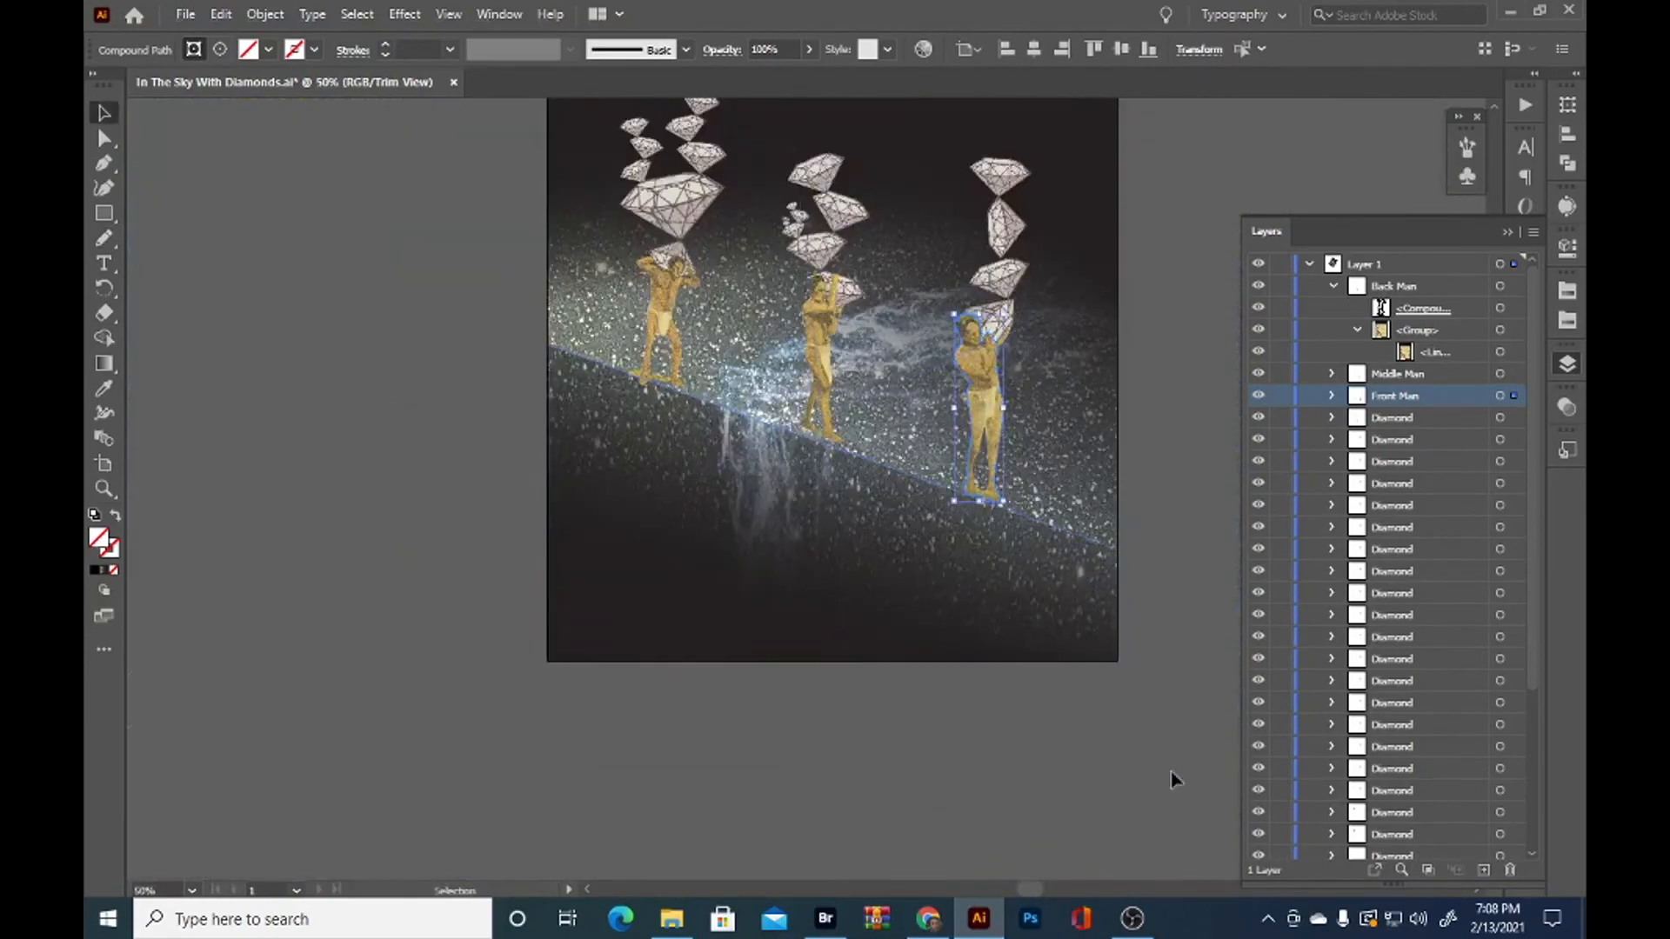
left_click(1174, 780)
left_click_drag(1129, 724, 1048, 809)
Redraw the back man's clipping path with the Pencil tool to remove the leftover behind his rear heel and along the underside between his feet
scroll(571, 435, "up", 1)
left_click(570, 481)
scroll(570, 481, "up", 6)
key("n")
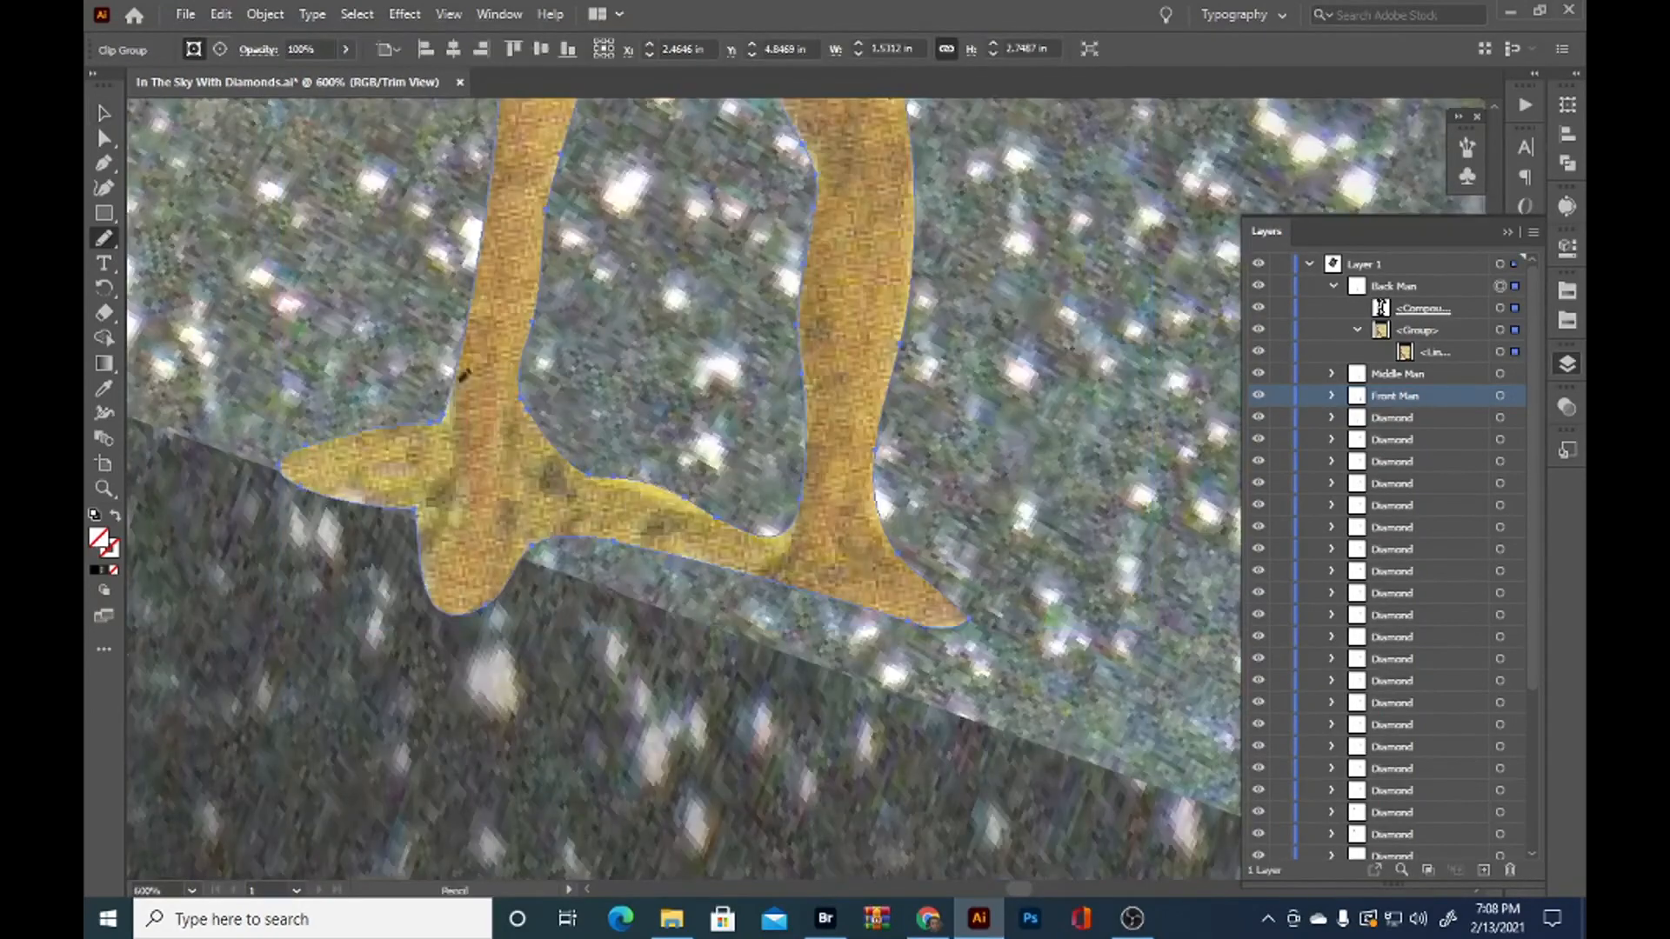
left_click_drag(433, 589, 459, 371)
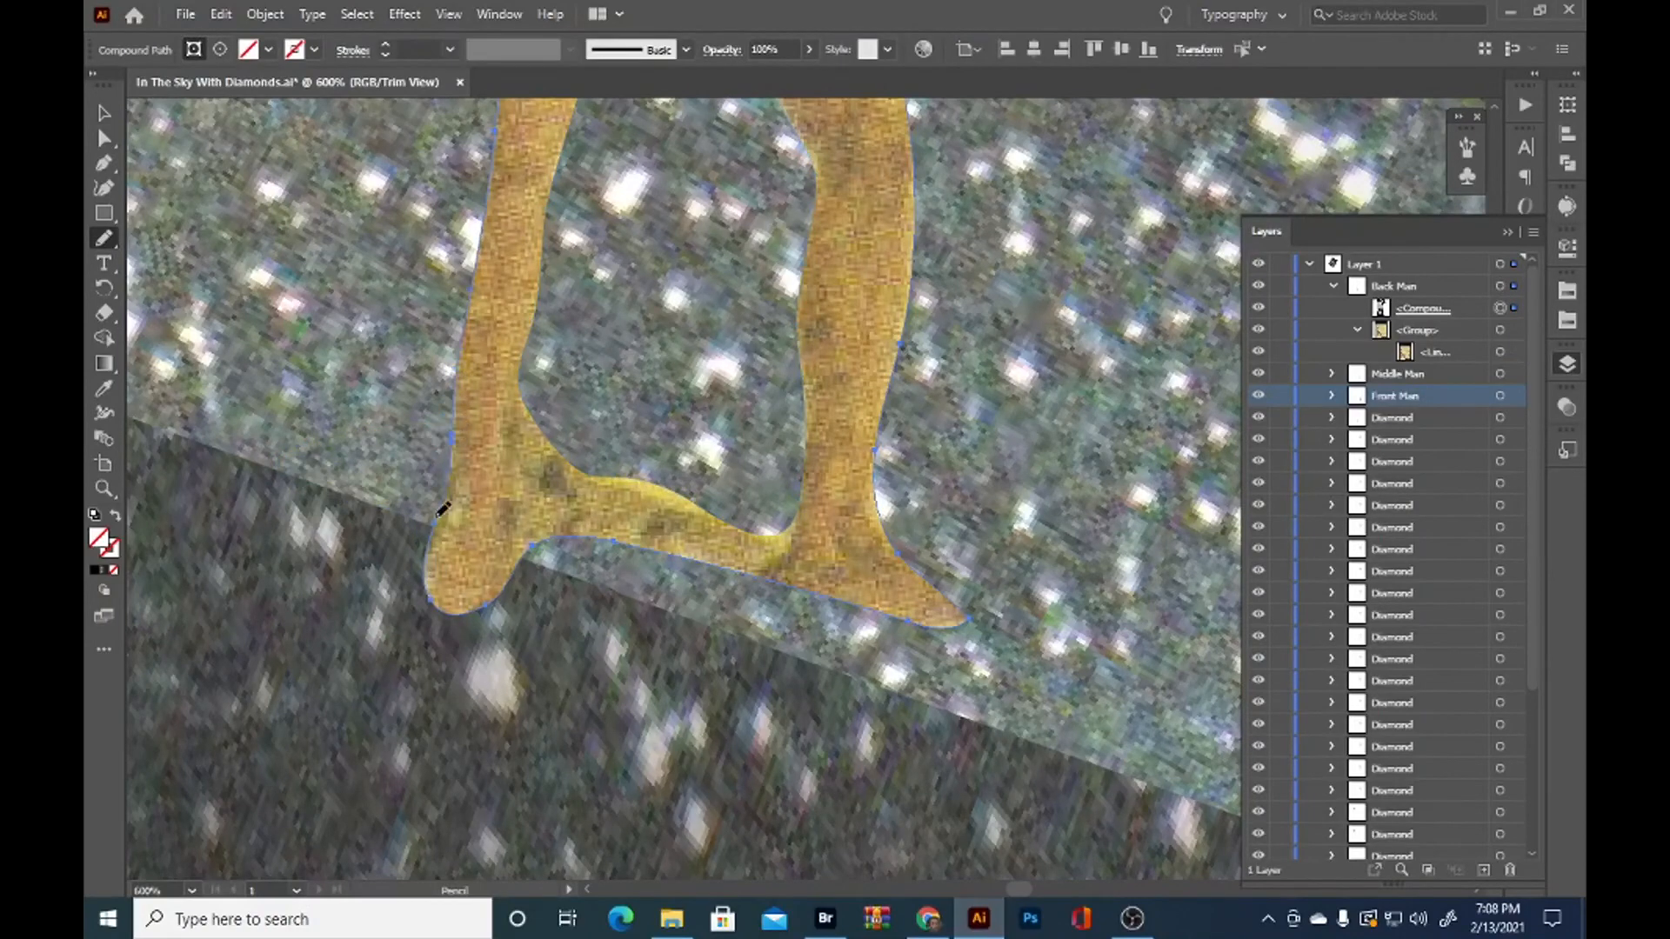
left_click_drag(750, 548, 861, 581)
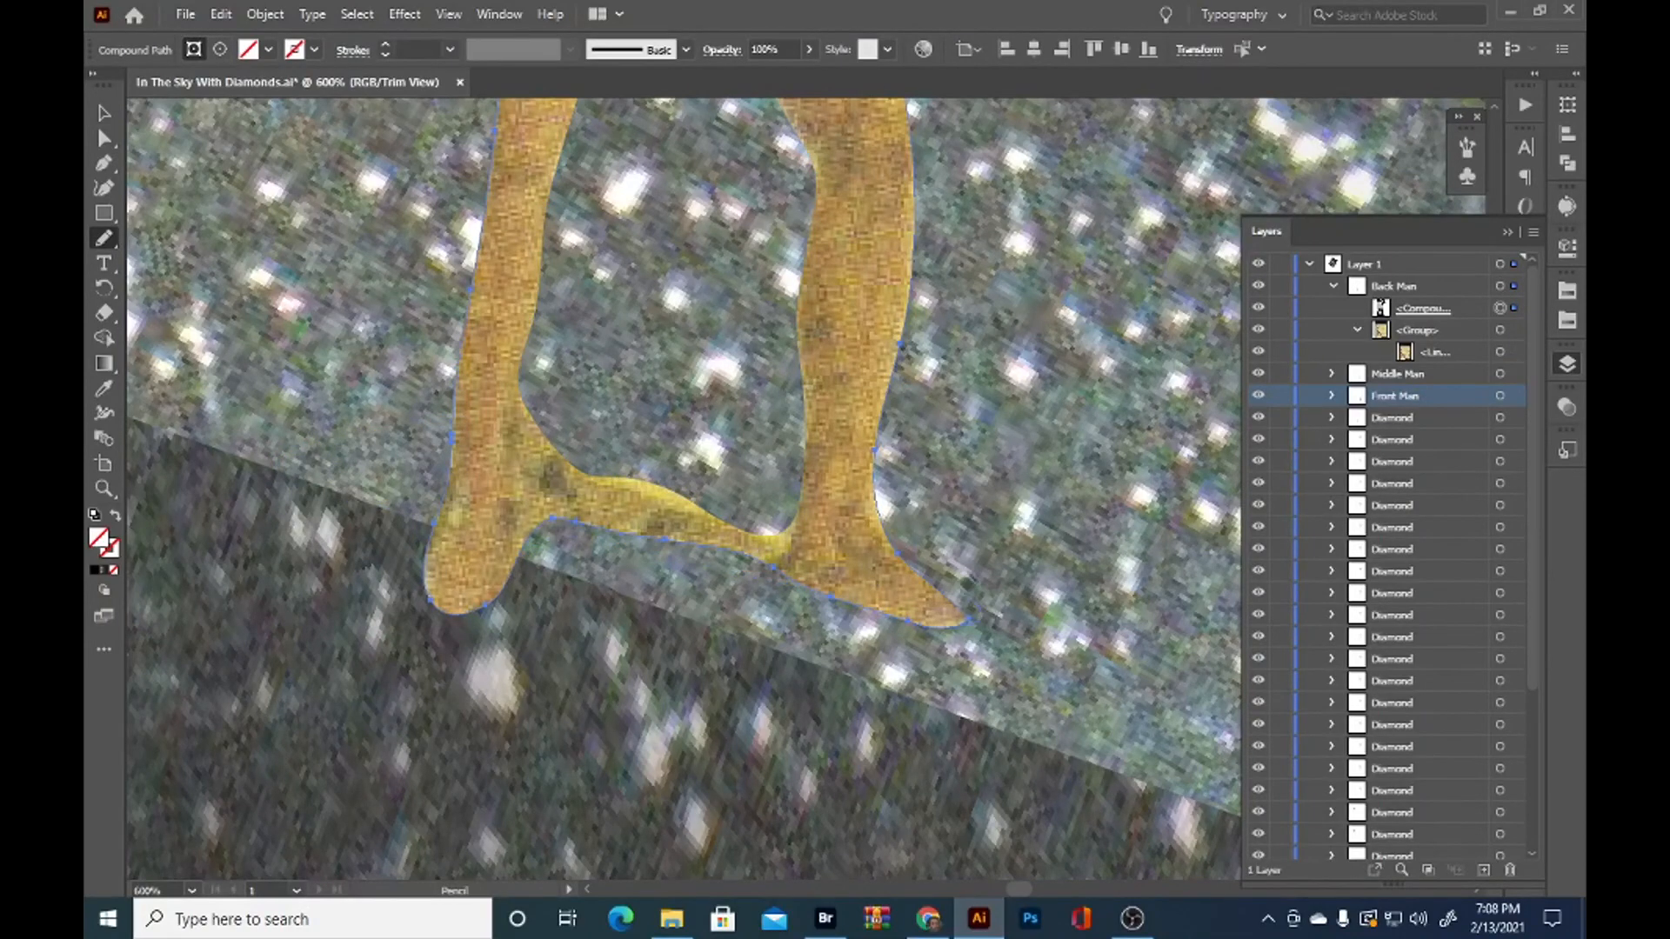
Round out the back man's front toes and cut away the leftover ground between his feet along the inner leg outline
left_click(623, 484, "ctrl")
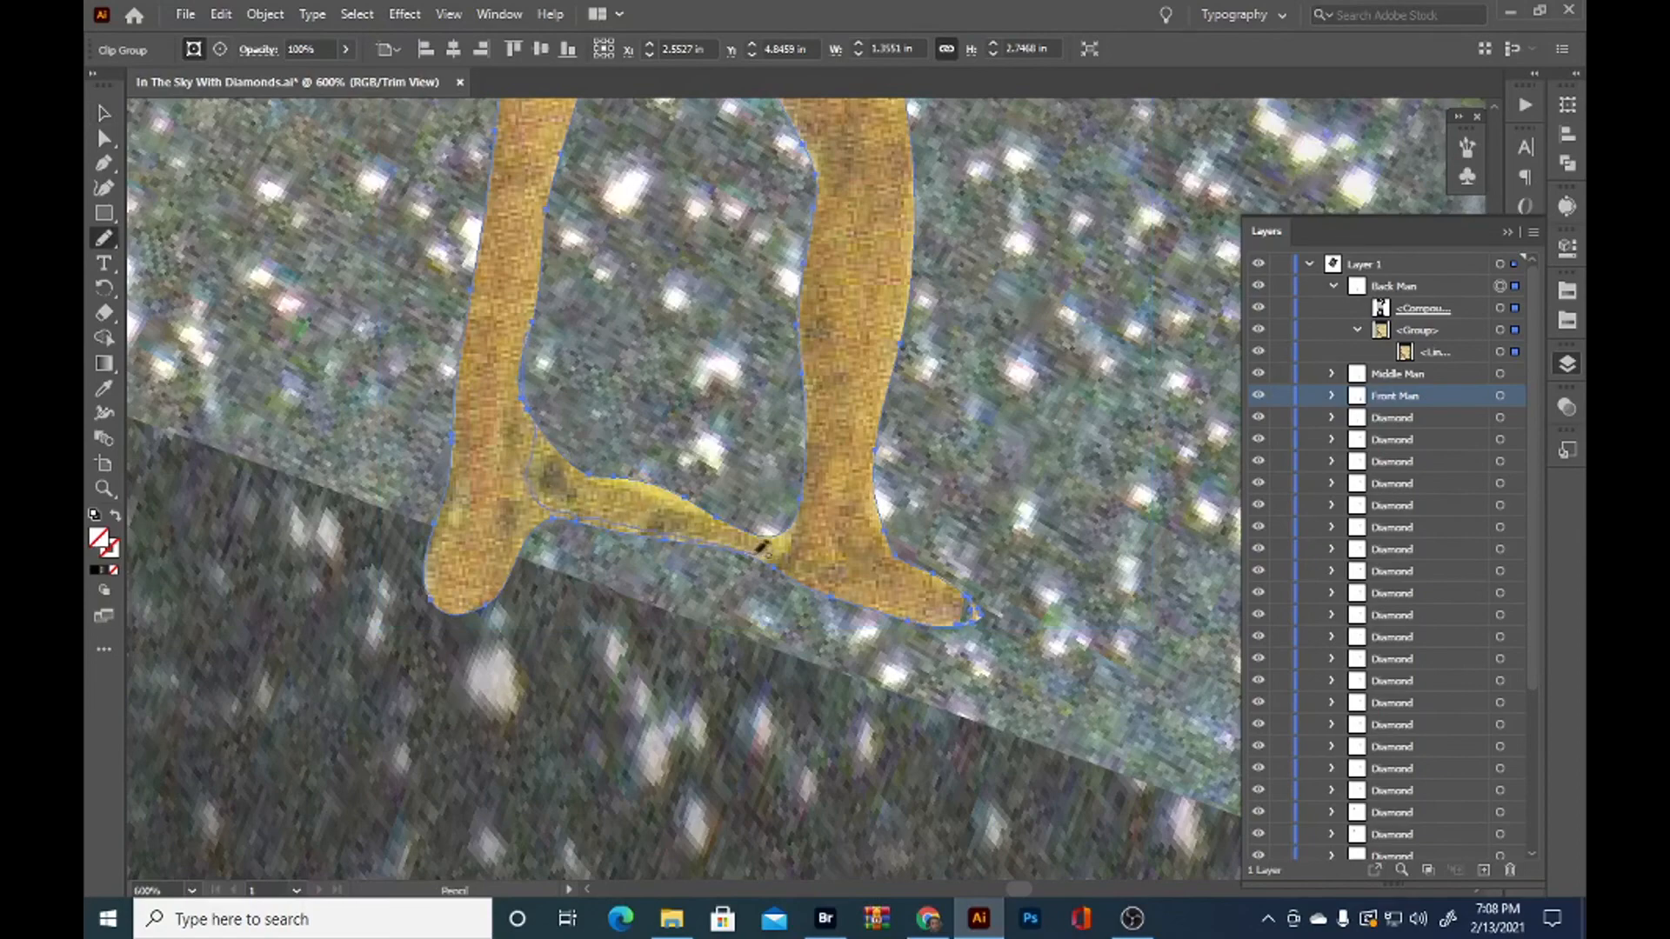
left_click_drag(526, 409, 802, 490)
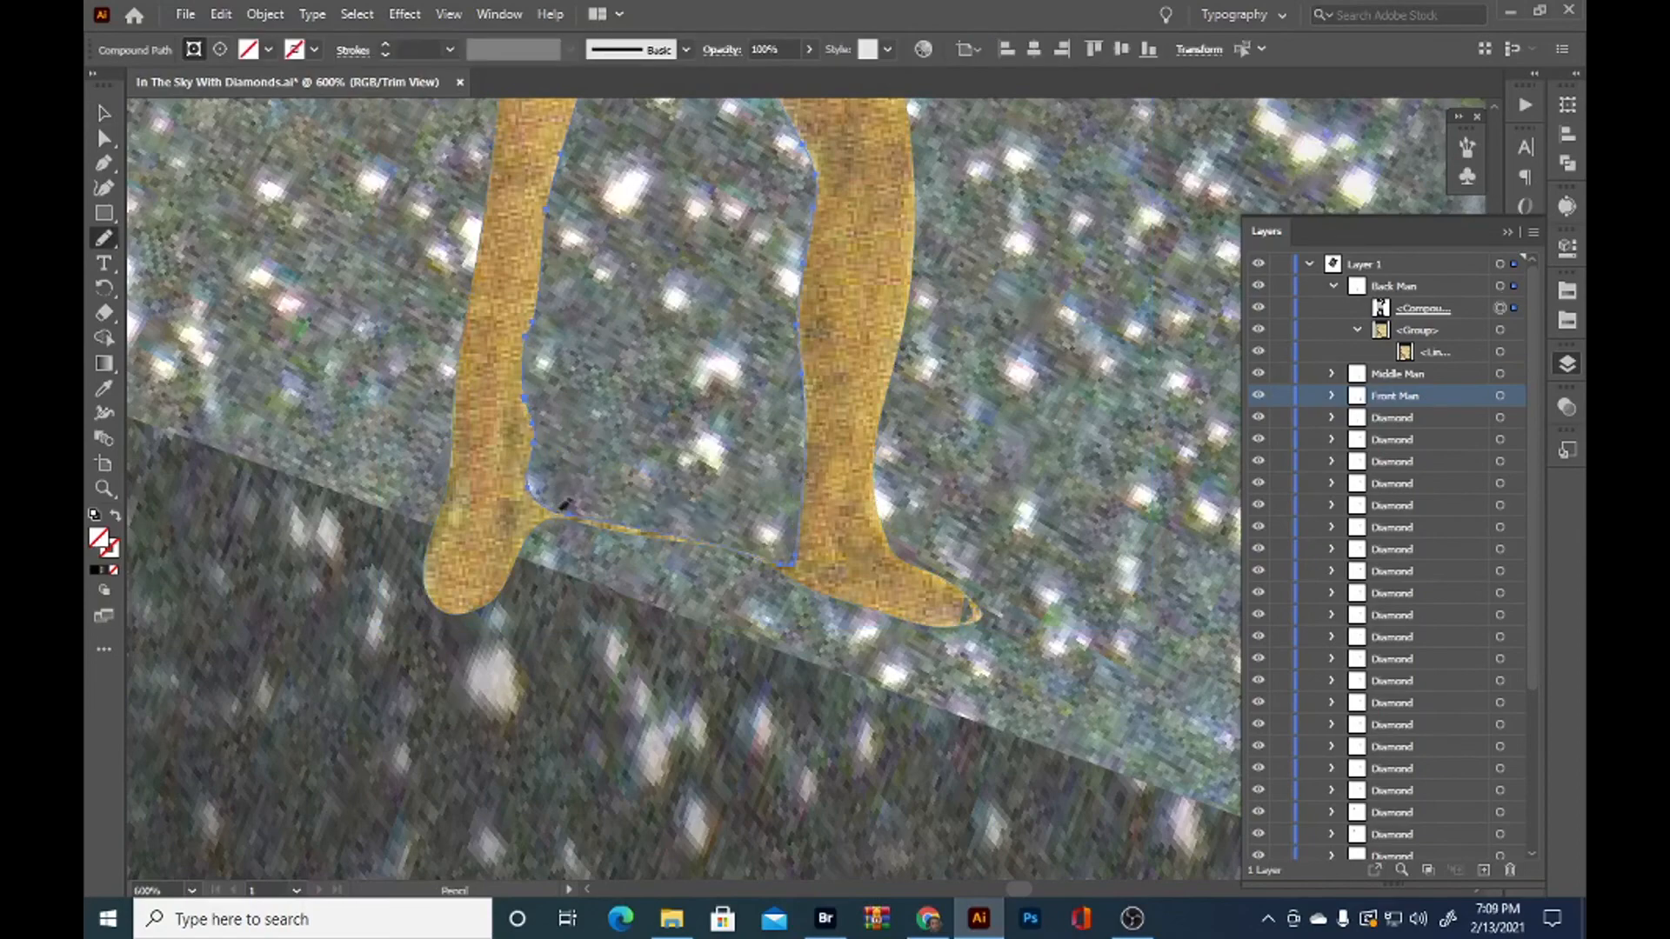
left_click(706, 799)
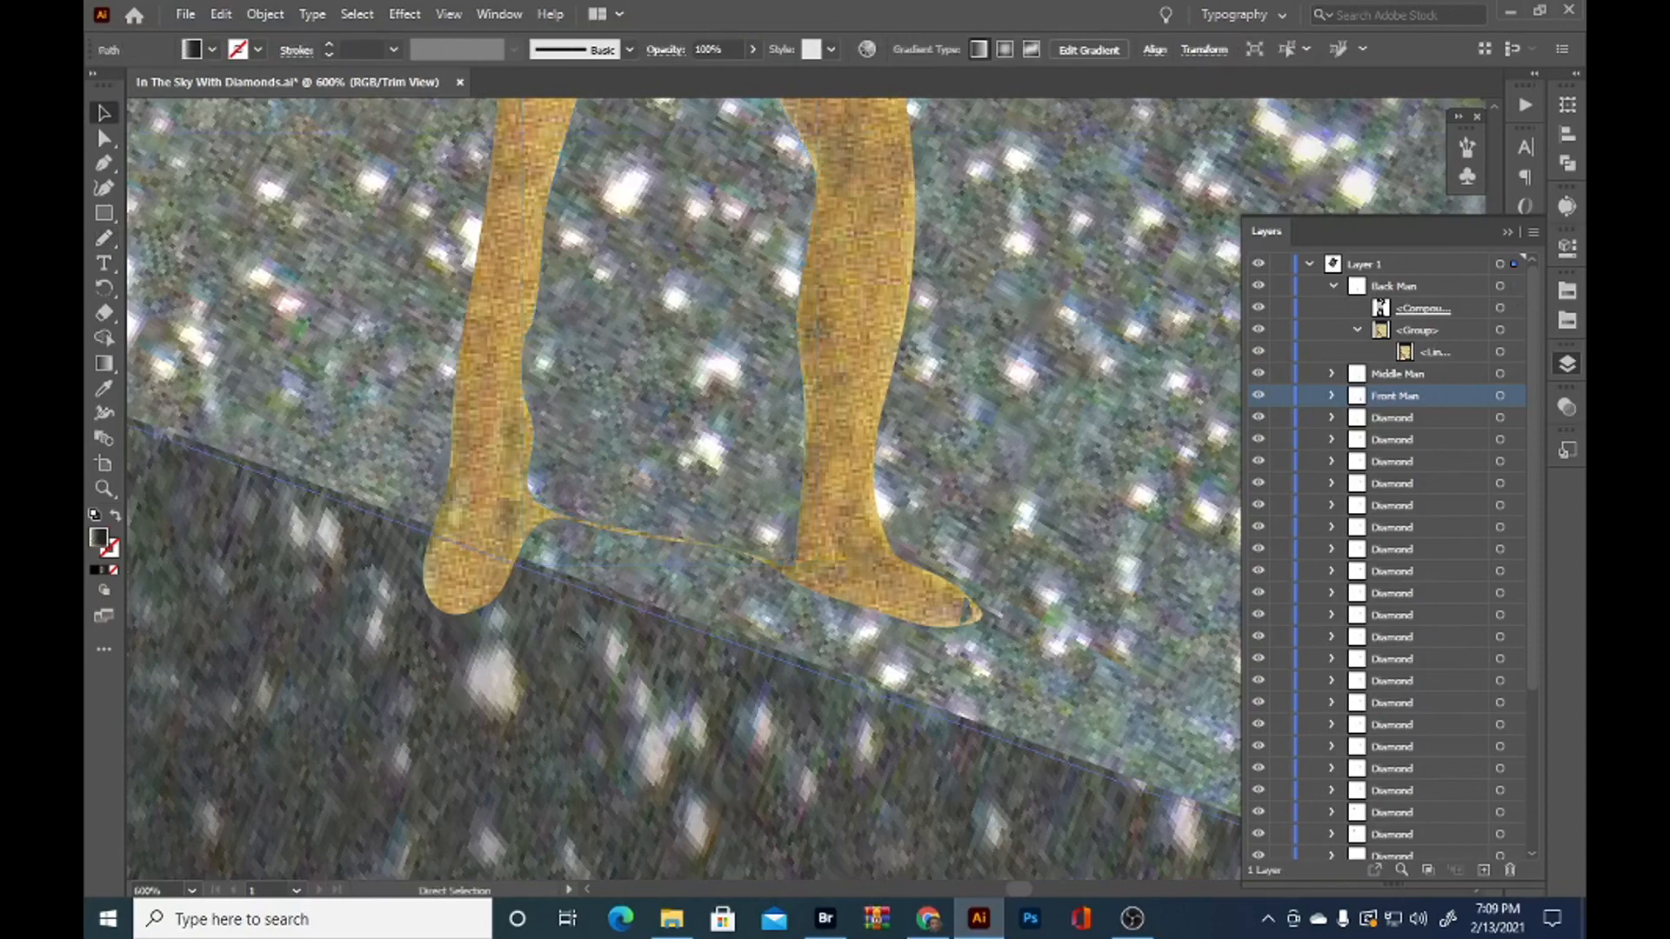
Deselect everything and examine the whole collage in full-screen mode
scroll(670, 770, "down", 7)
left_click(328, 682)
left_click_drag(320, 704, 270, 500)
scroll(269, 500, "down", 2)
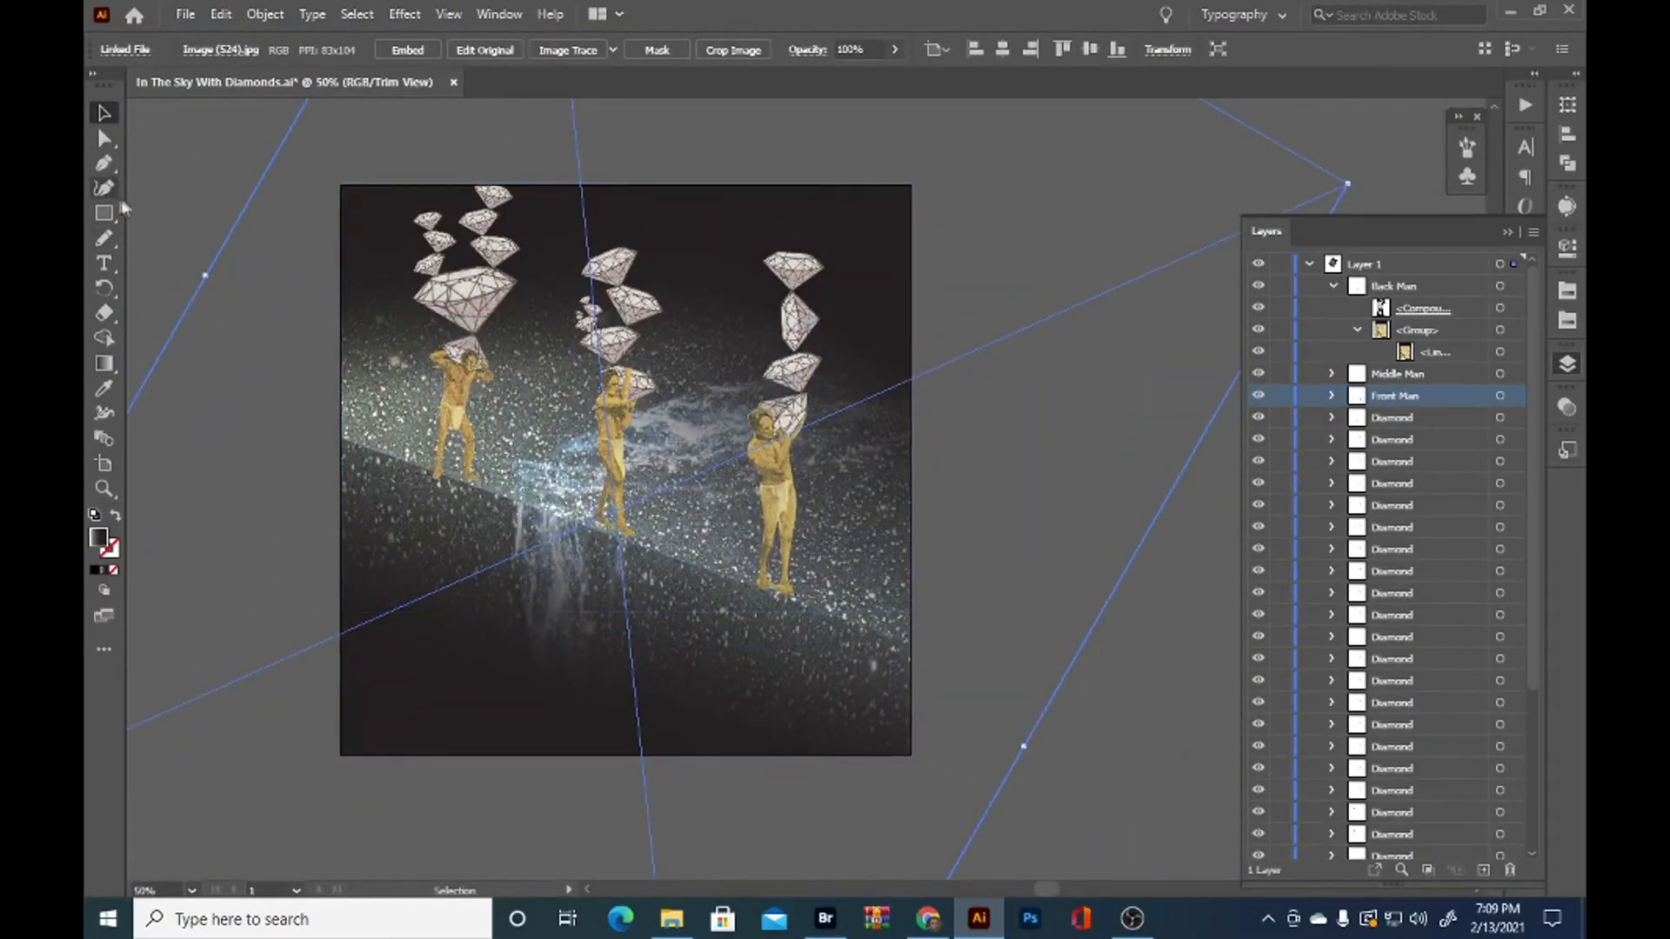
left_click(151, 210)
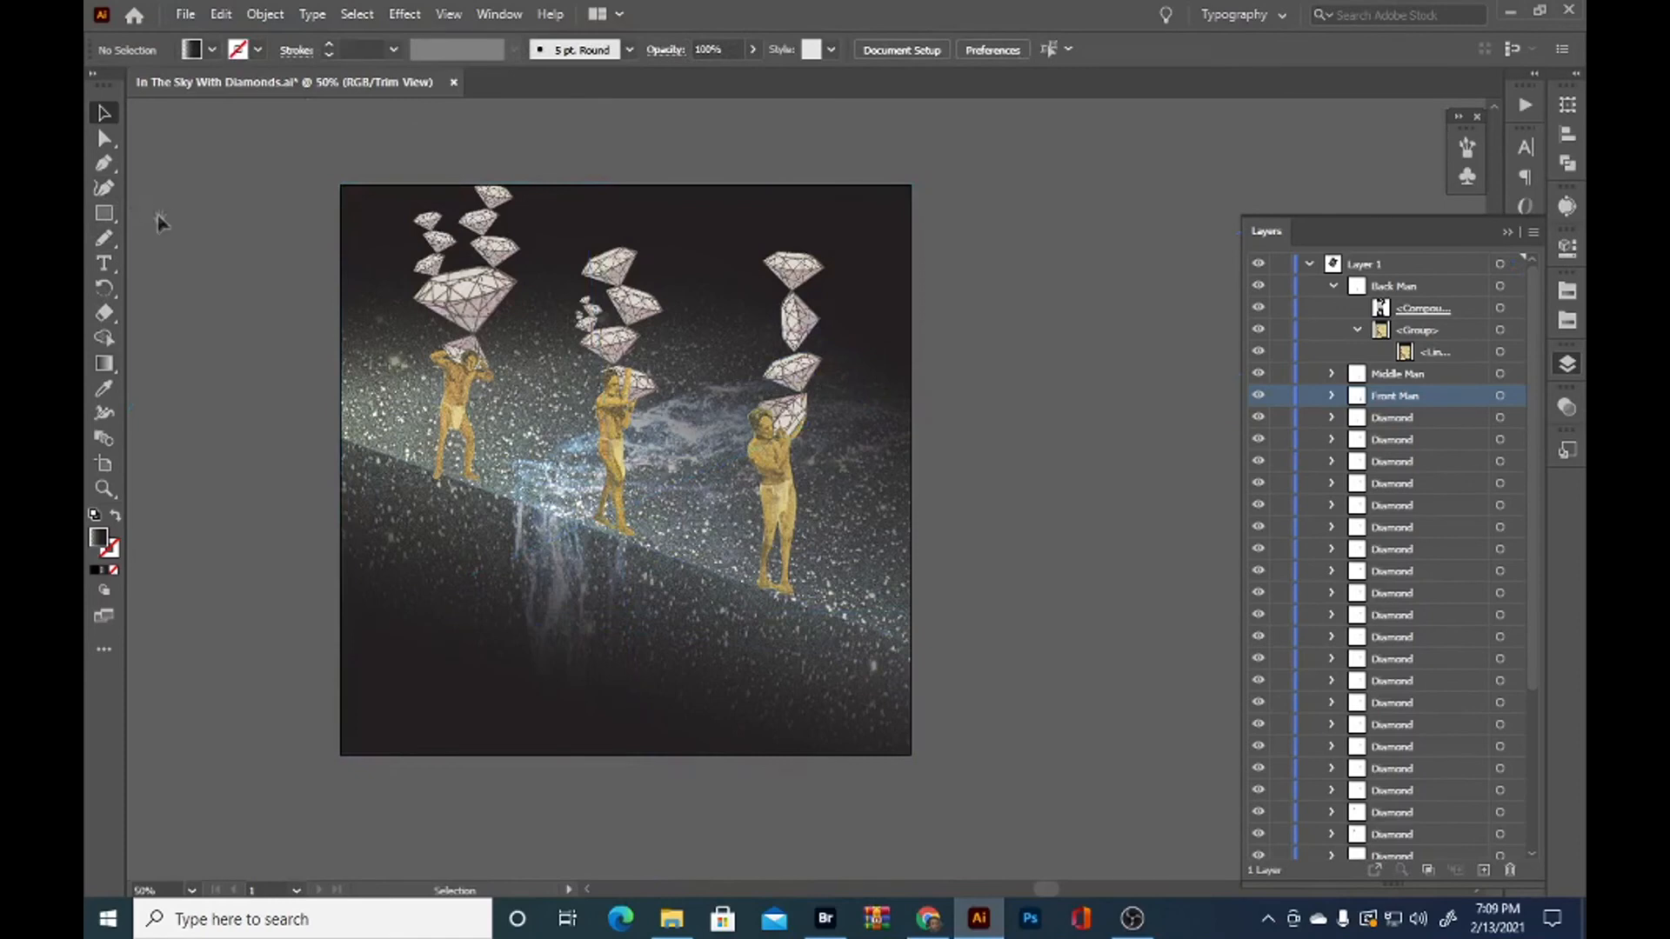
left_click_drag(167, 224, 205, 242)
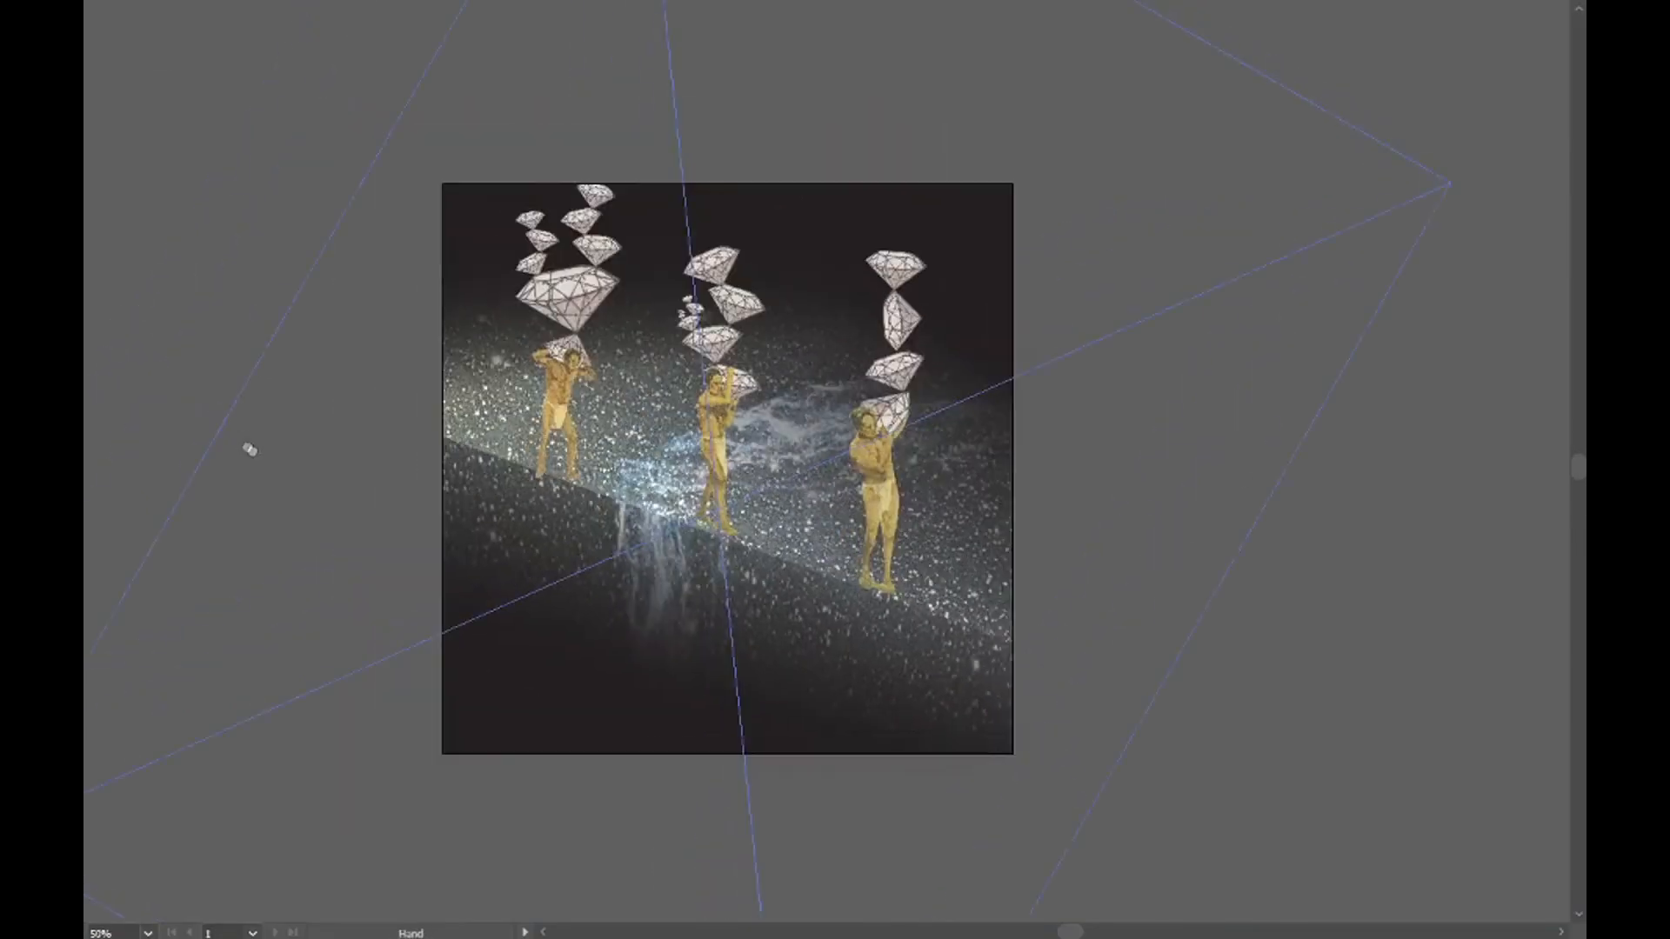
mouse_move(100, 16)
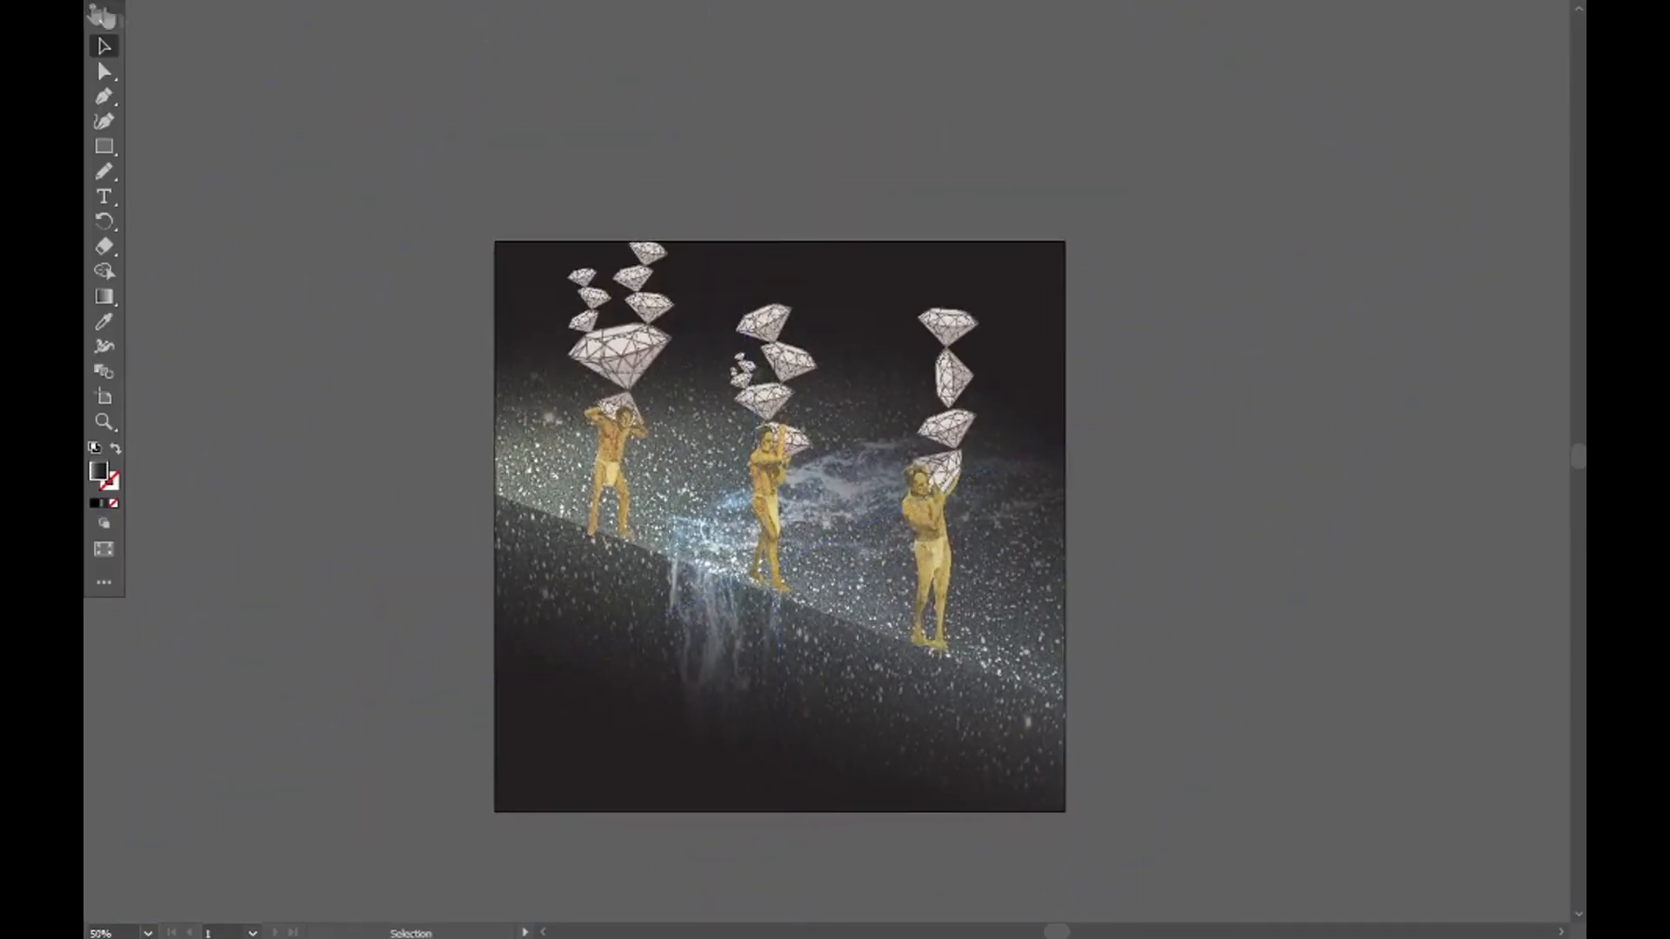